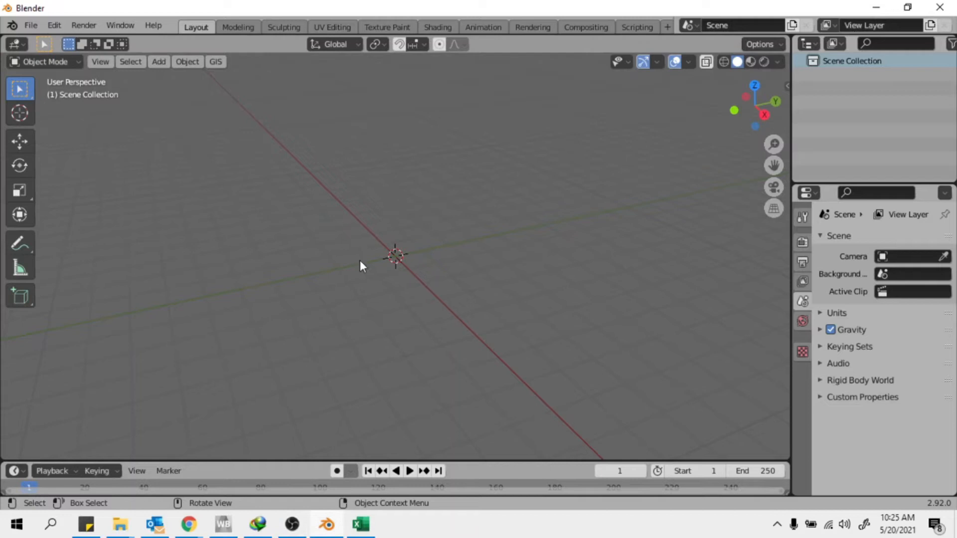
Switch to Chrome's Downloads window and navigate to youtube.com
{"action": "middle_click_drag", "start_coordinate": [388, 267], "coordinate": [252, 435]}
{"action": "left_click", "coordinate": [198, 522]}
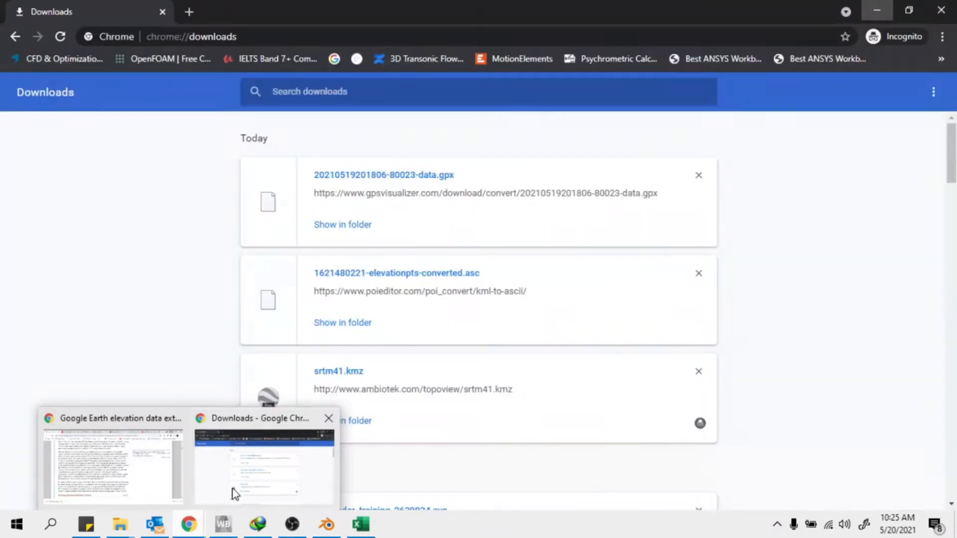
{"action": "left_click", "coordinate": [234, 493]}
{"action": "left_click", "coordinate": [220, 36]}
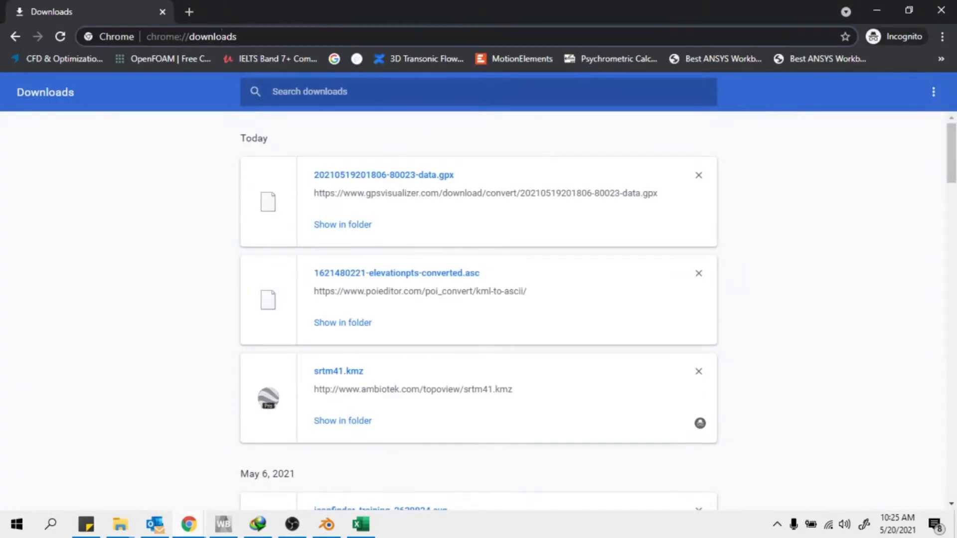
{"action": "type", "text": "yo"}
{"action": "key", "text": "Return"}
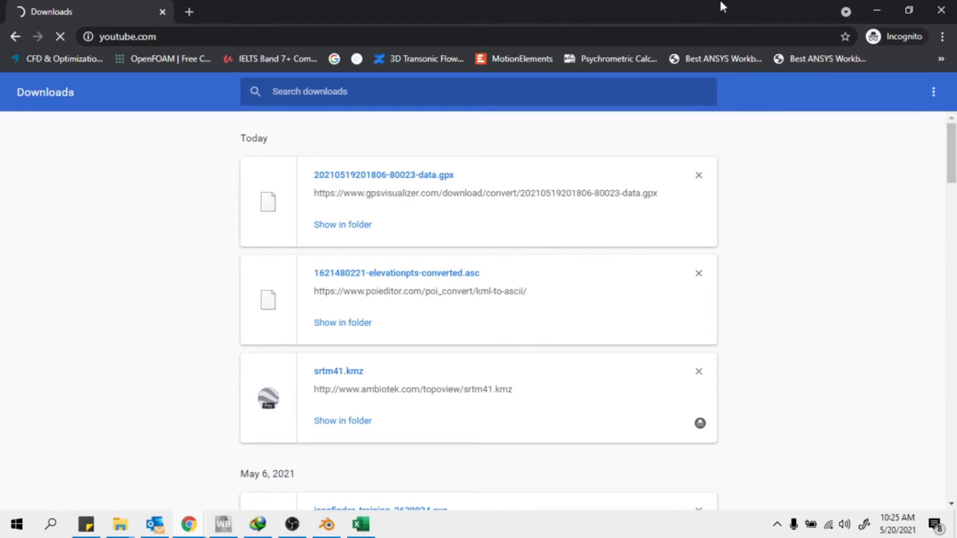
Reload youtube.com from the address bar
{"action": "left_click", "coordinate": [159, 38]}
{"action": "type", "text": "you"}
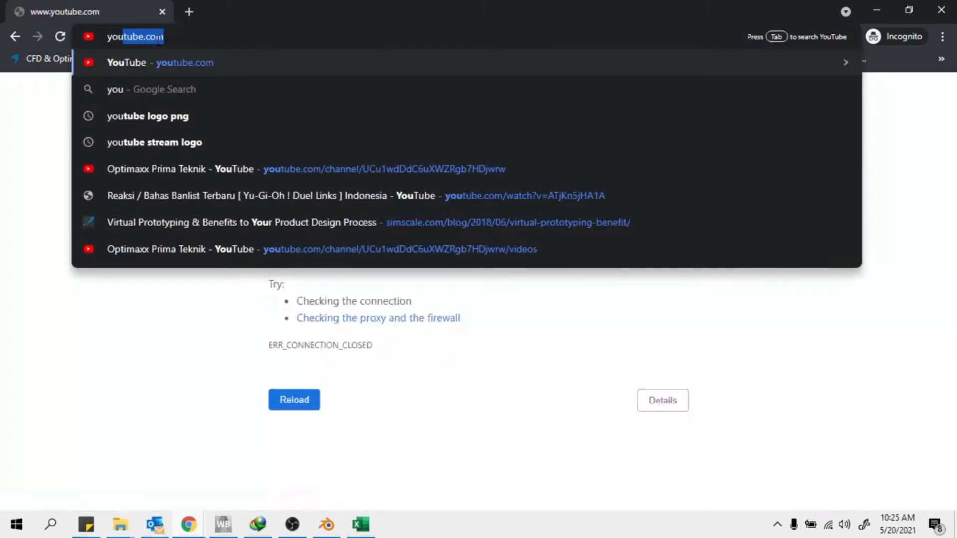
{"action": "key", "text": "Return"}
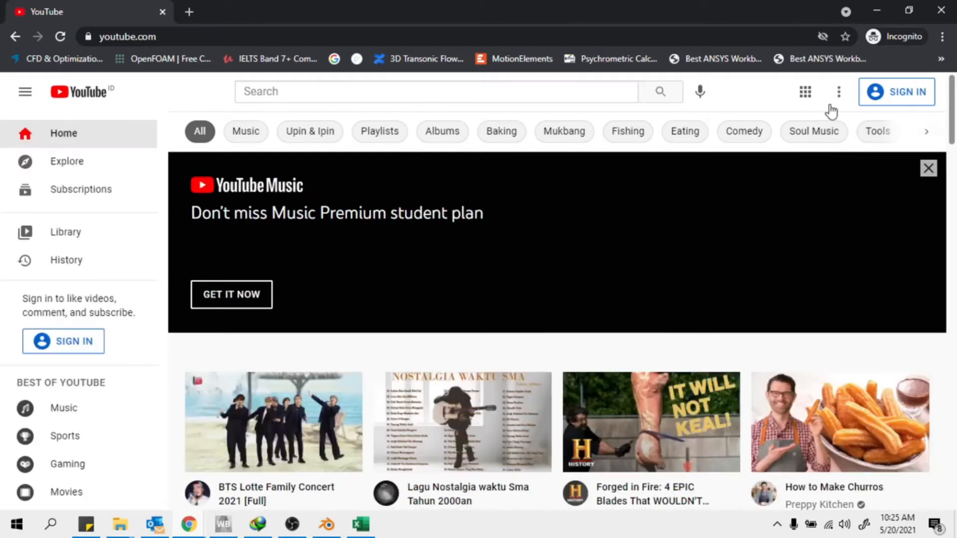
Search YouTube for 'optimaxx prima'
{"action": "left_click", "coordinate": [498, 91]}
{"action": "type", "text": "opt"}
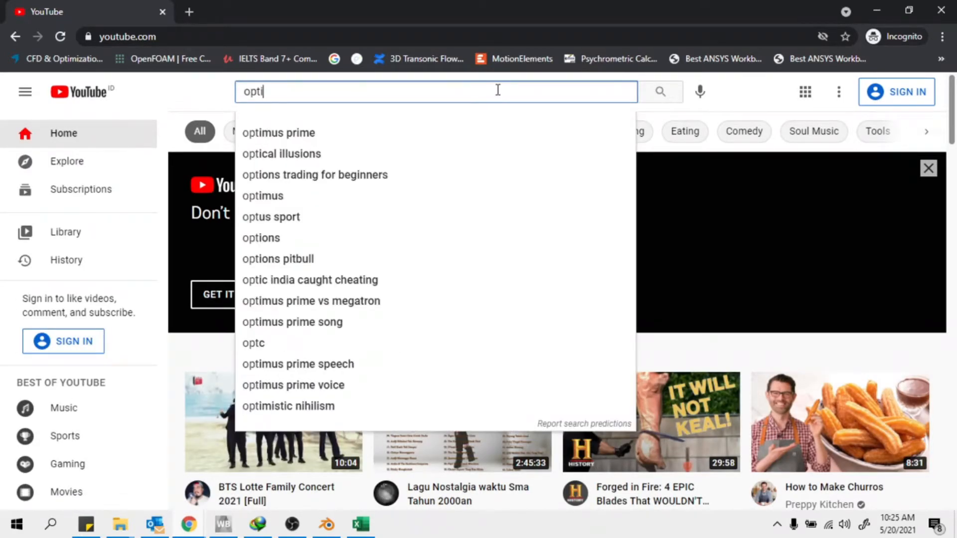
{"action": "type", "text": "imaxx prima"}
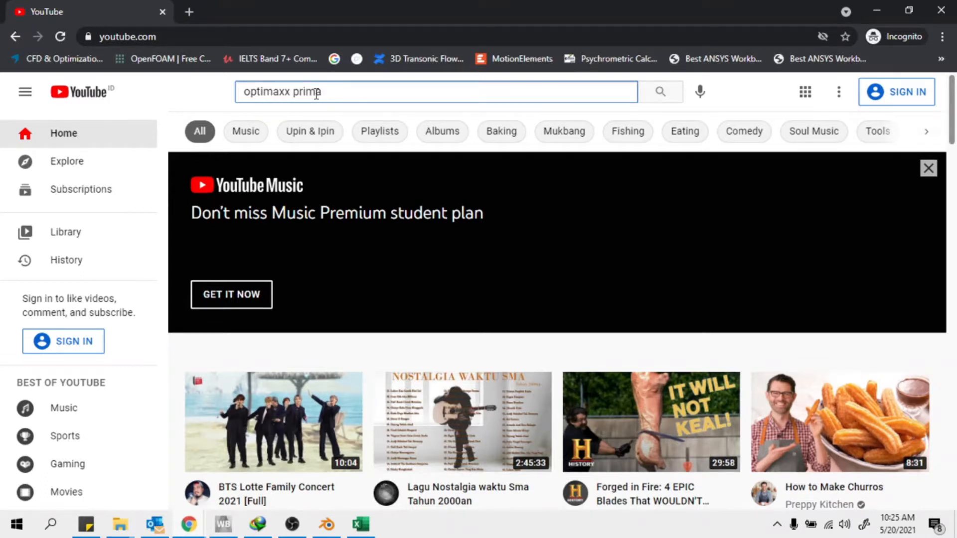
{"action": "key", "text": "Return"}
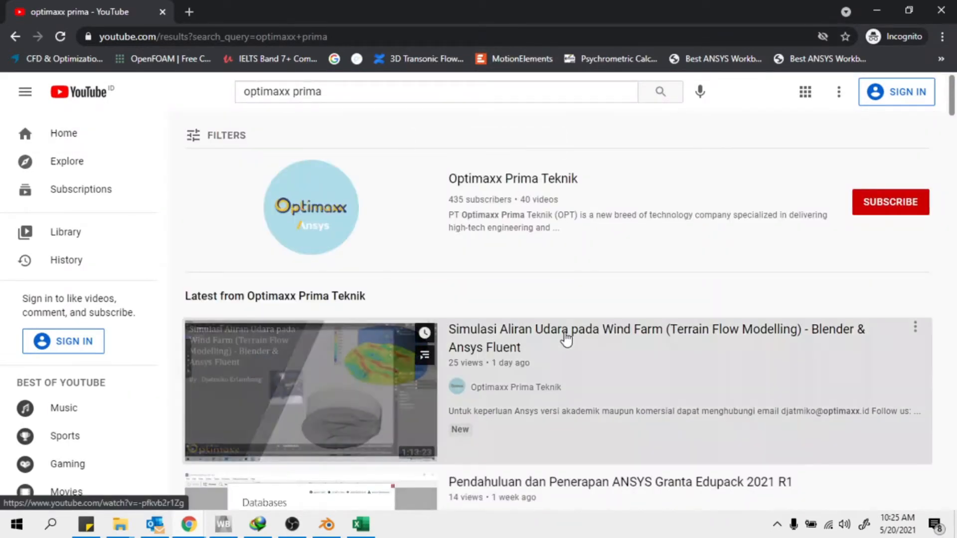
Open the Wind Farm terrain flow video and sample it at 36:10, 49:57 and 19:09
{"action": "left_click", "coordinate": [634, 341]}
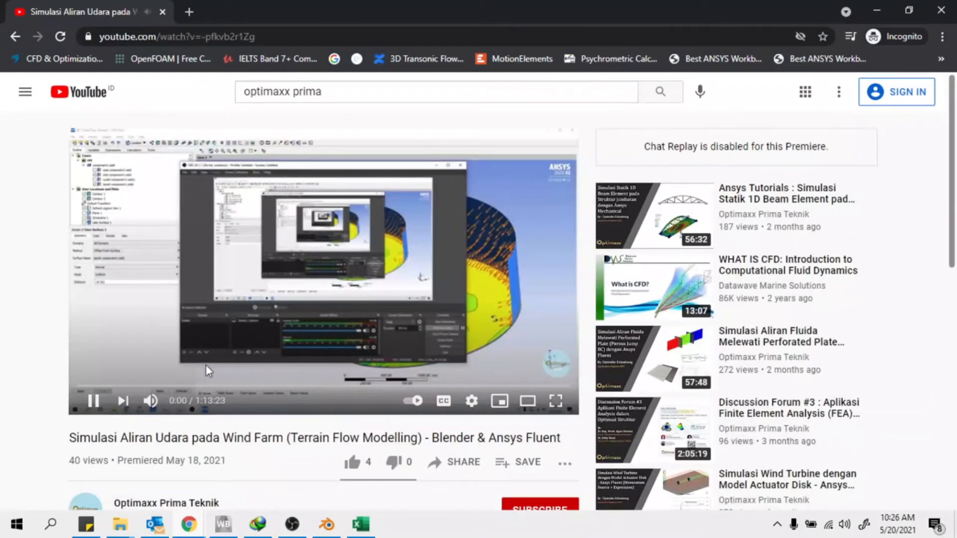
{"action": "left_click", "coordinate": [232, 327]}
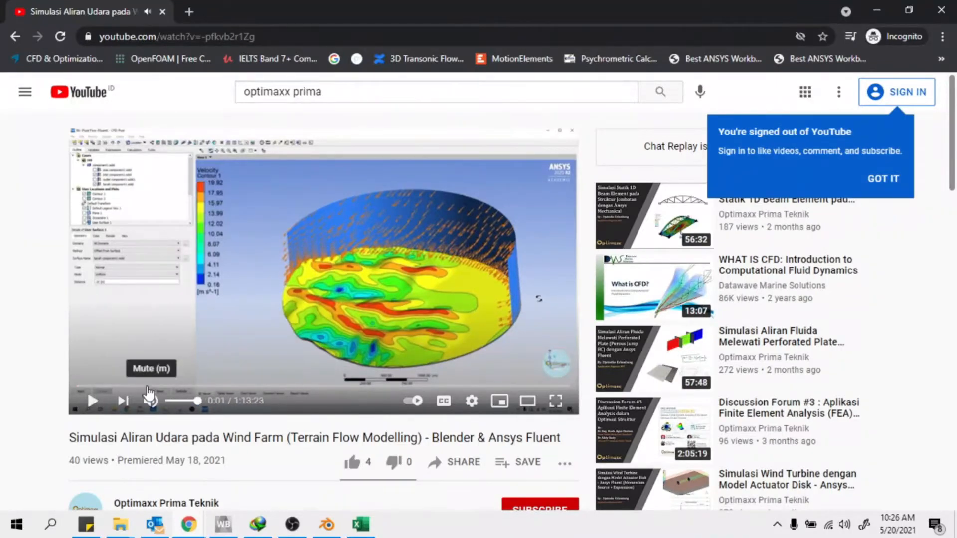
{"action": "left_click", "coordinate": [321, 385]}
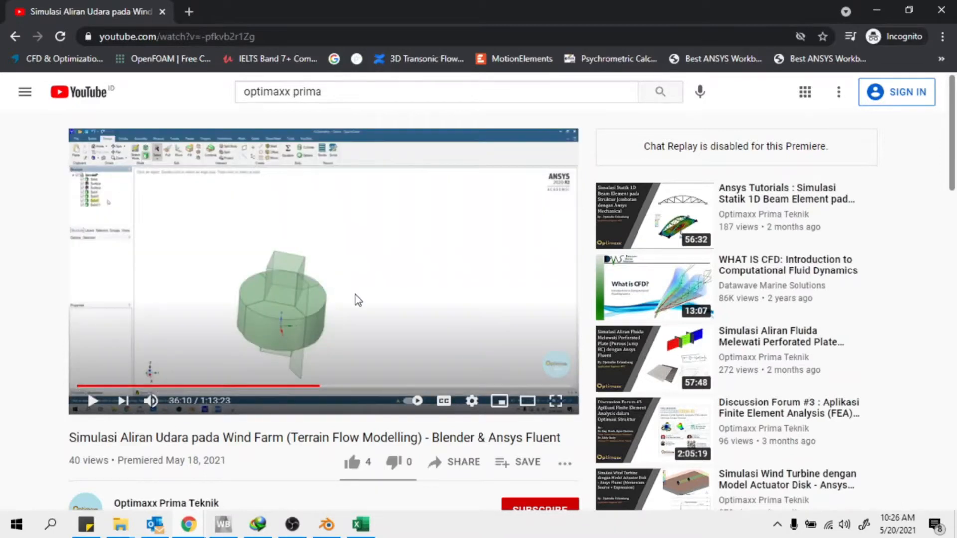
{"action": "left_click", "coordinate": [364, 323]}
{"action": "left_click", "coordinate": [413, 385]}
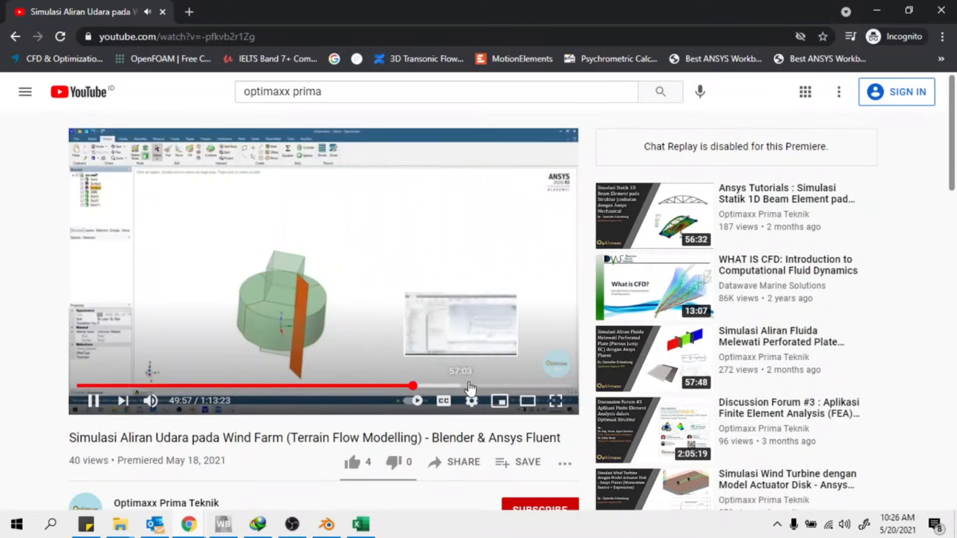
{"action": "left_click", "coordinate": [388, 345]}
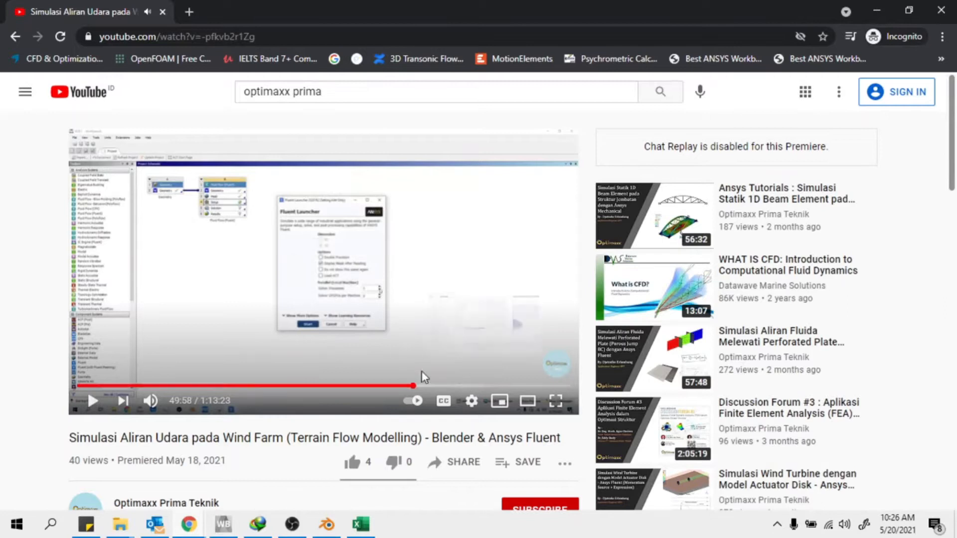
{"action": "left_click", "coordinate": [324, 335]}
{"action": "left_click", "coordinate": [205, 385]}
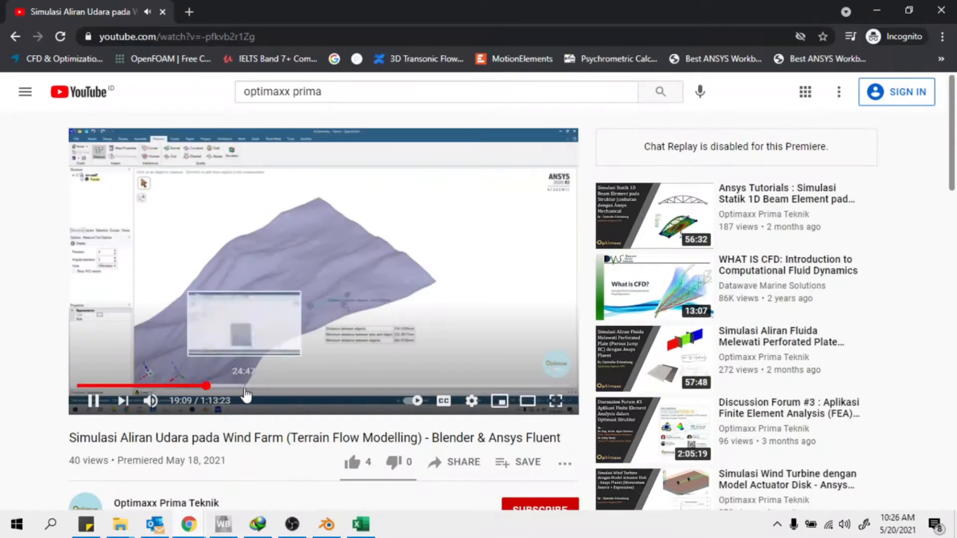
{"action": "left_click", "coordinate": [348, 335]}
Mute the video, skip ahead past 32:37 to the meshing part, and pause at 45:34
{"action": "left_click", "coordinate": [150, 401]}
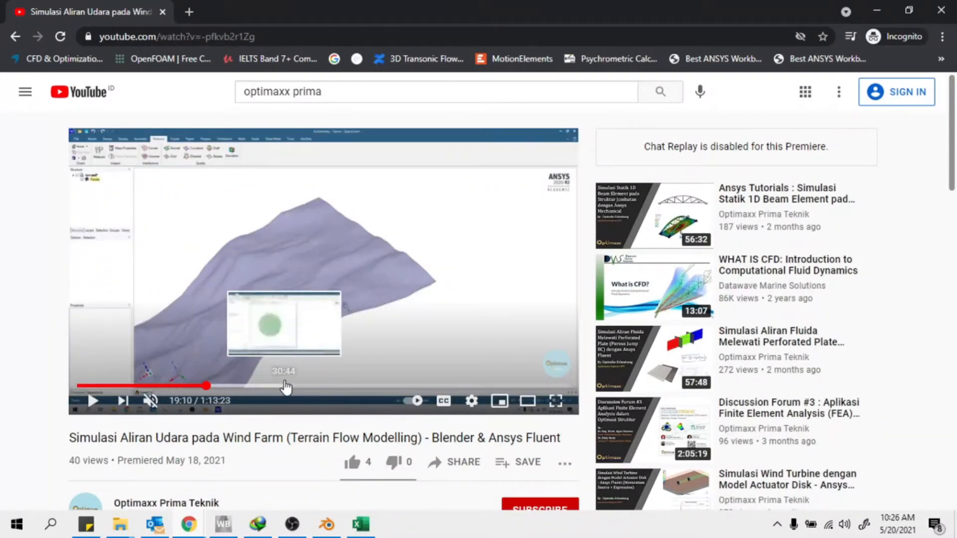
{"action": "left_click", "coordinate": [297, 386]}
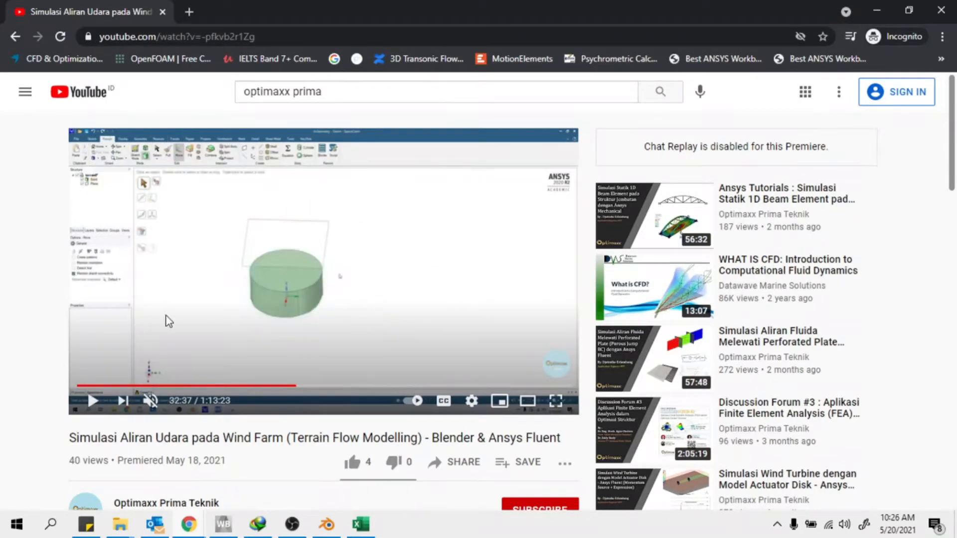
{"action": "left_click", "coordinate": [94, 400]}
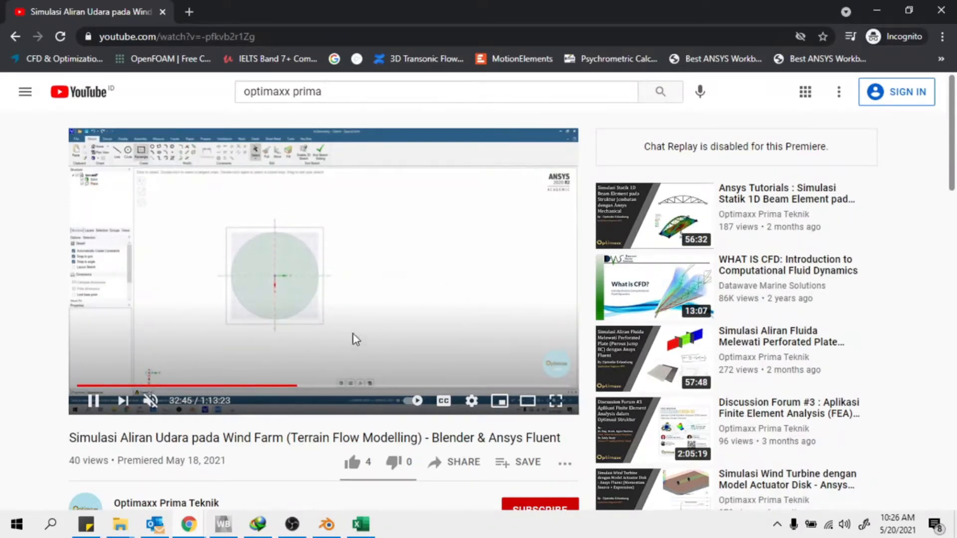
{"action": "left_click_drag", "start_coordinate": [297, 386], "coordinate": [382, 386]}
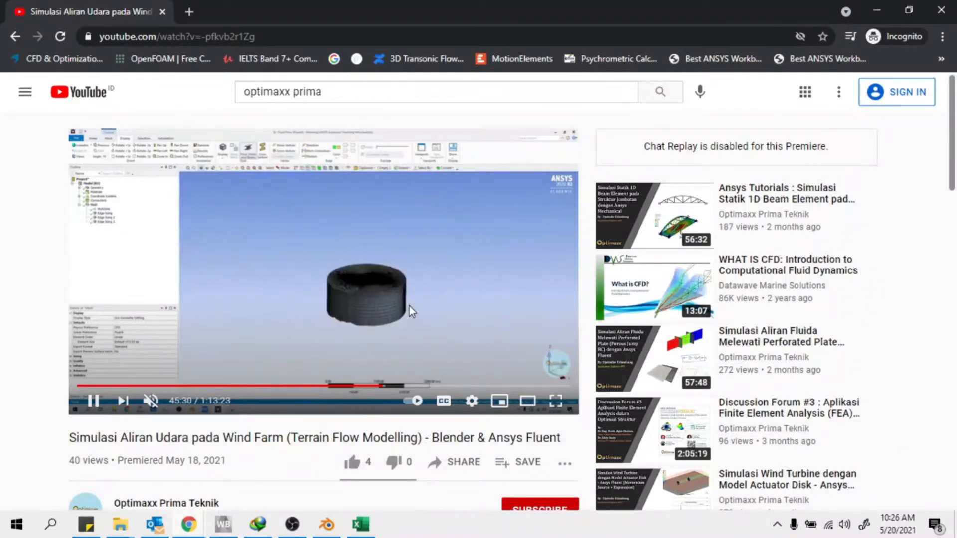
{"action": "left_click", "coordinate": [328, 524]}
{"action": "left_click", "coordinate": [327, 524]}
{"action": "left_click", "coordinate": [234, 272]}
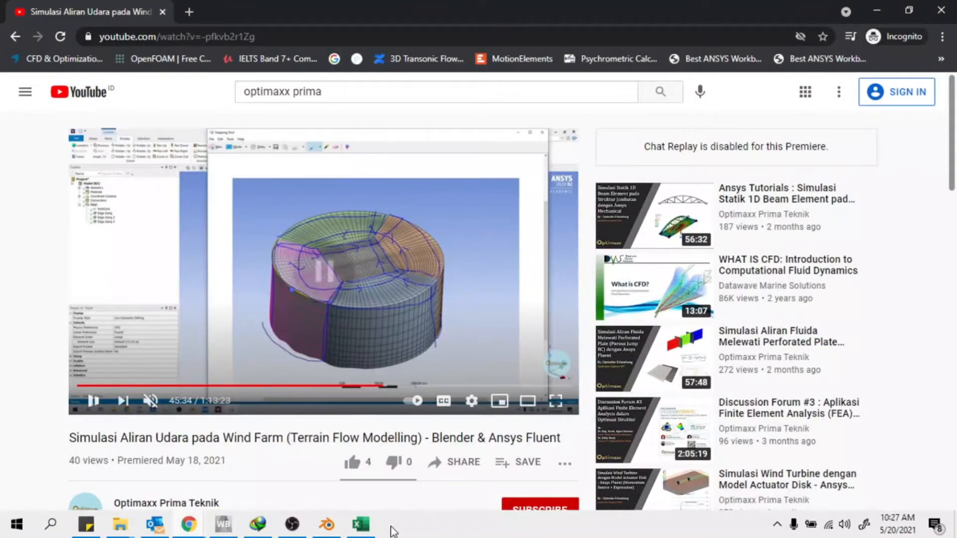
{"action": "left_click", "coordinate": [327, 524]}
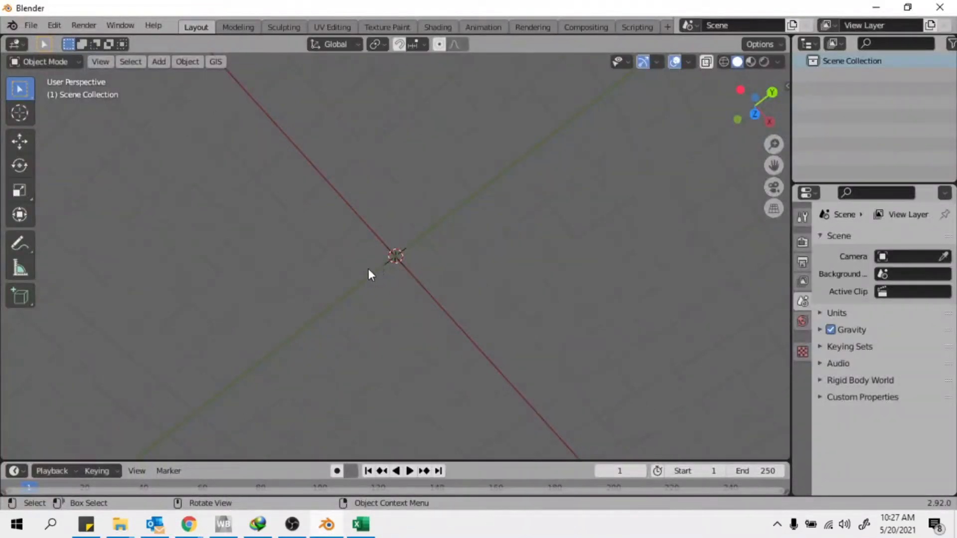
Minimise the YouTube window so Blender's empty Layout scene is in front again
{"action": "middle_click_drag", "start_coordinate": [389, 276], "coordinate": [413, 259]}
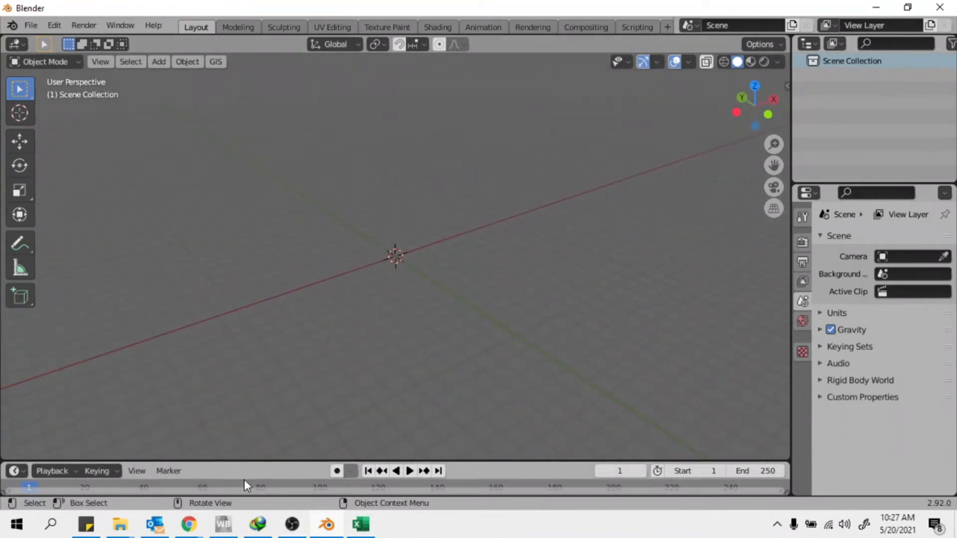
{"action": "mouse_move", "coordinate": [188, 524]}
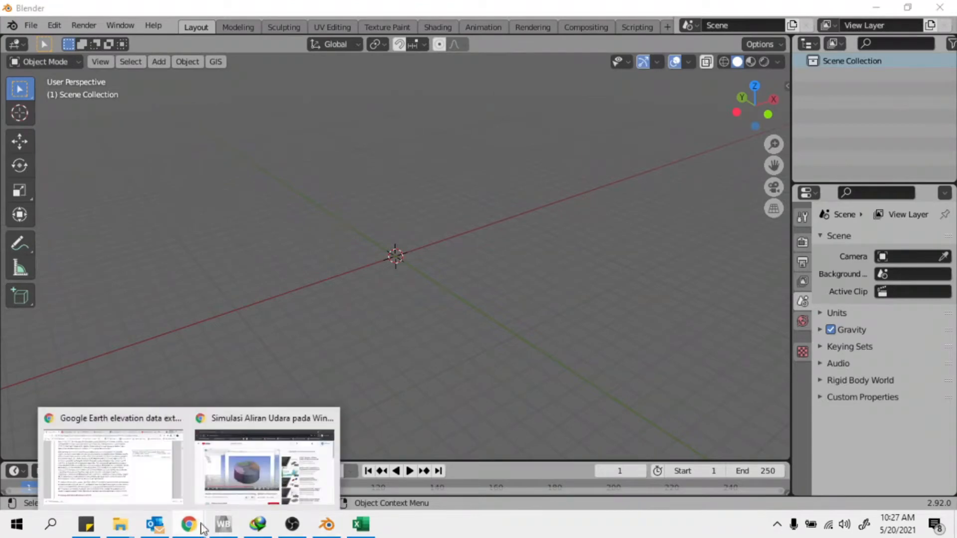
{"action": "left_click", "coordinate": [267, 478]}
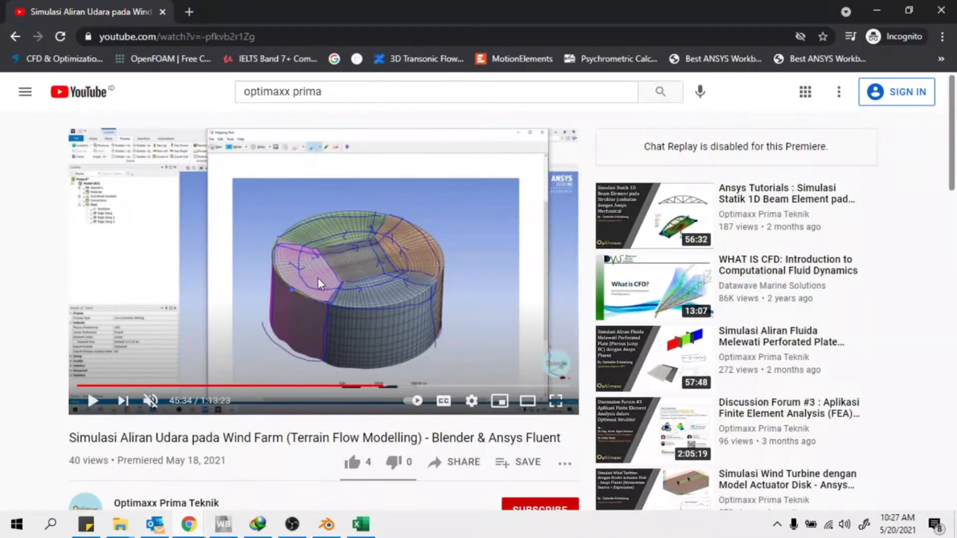
{"action": "left_click", "coordinate": [876, 10]}
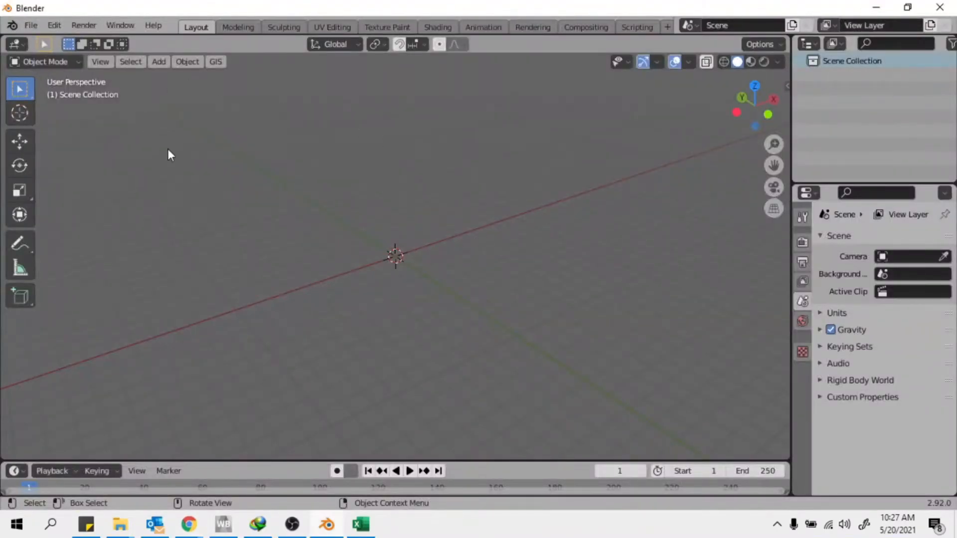
{"action": "scroll", "coordinate": [256, 279], "scroll_direction": "down", "scroll_amount": 8}
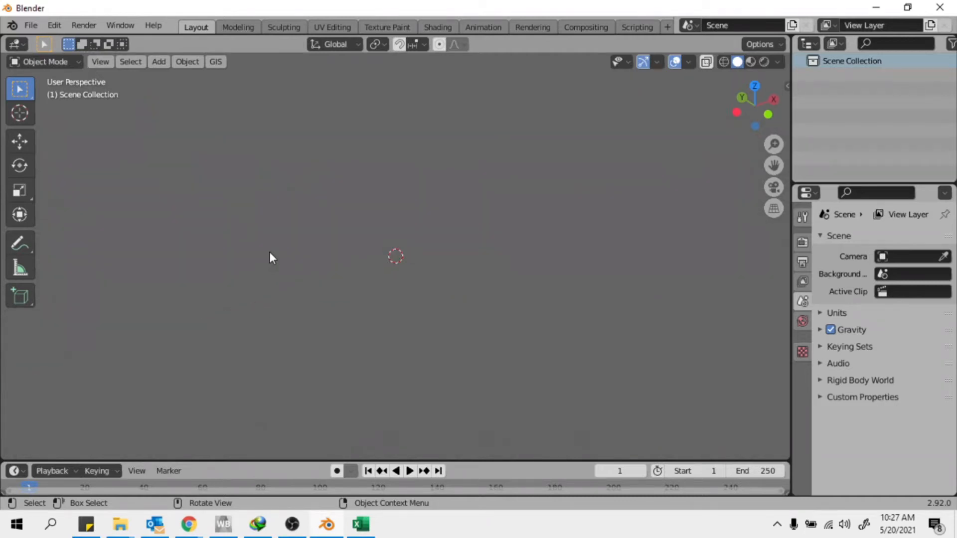
{"action": "left_click", "coordinate": [215, 62]}
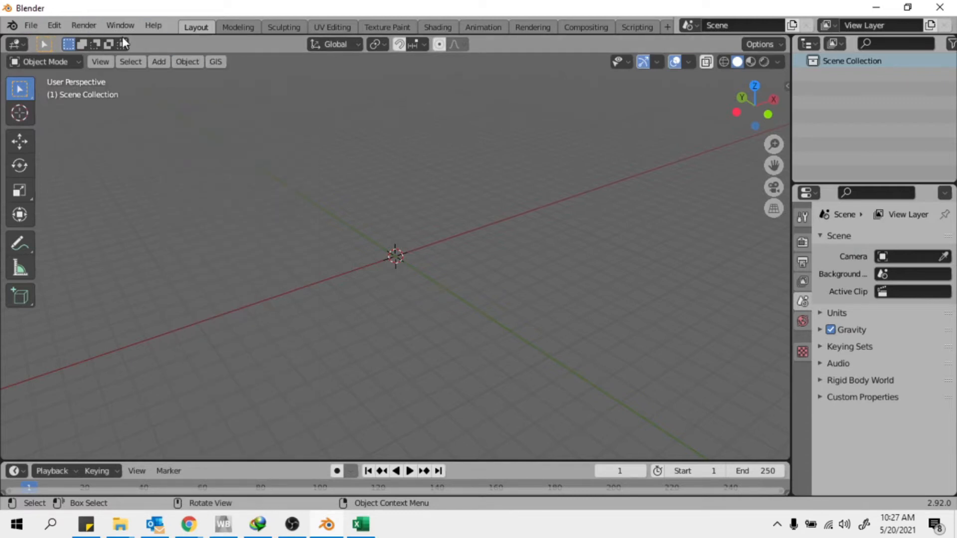
Add a Google satellite basemap (GOOGLE_SAT_WM) to the scene via the GIS add-on
{"action": "left_click", "coordinate": [220, 68]}
{"action": "mouse_move", "coordinate": [277, 98]}
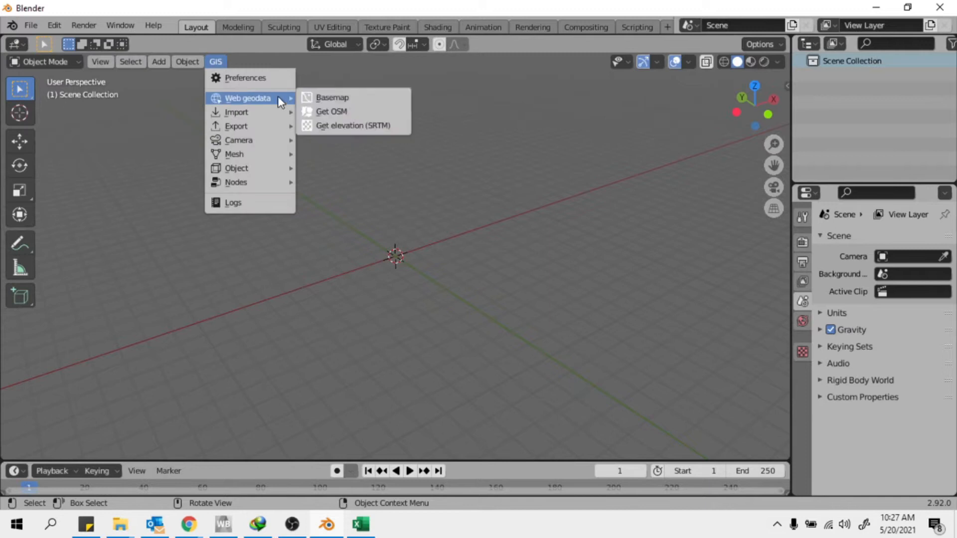
{"action": "left_click", "coordinate": [327, 99]}
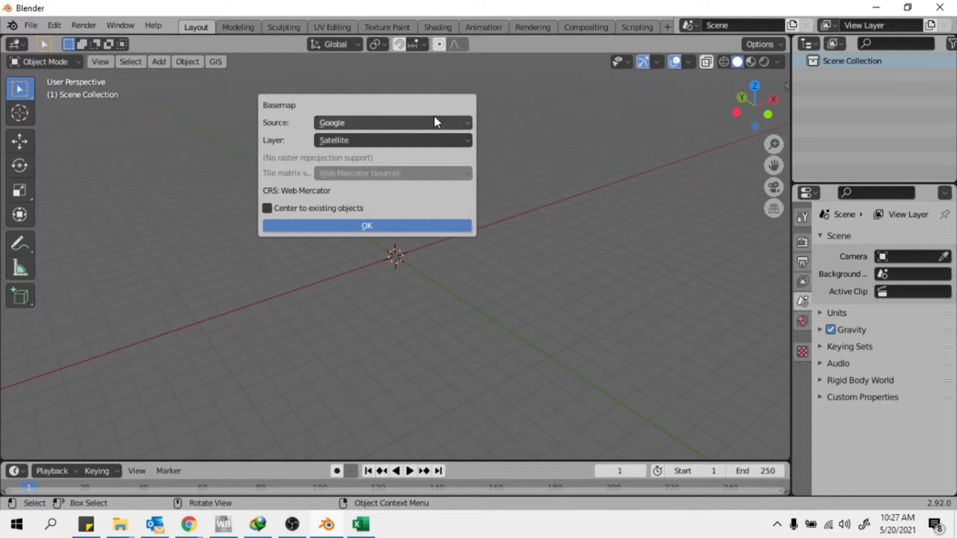
{"action": "left_click", "coordinate": [368, 226]}
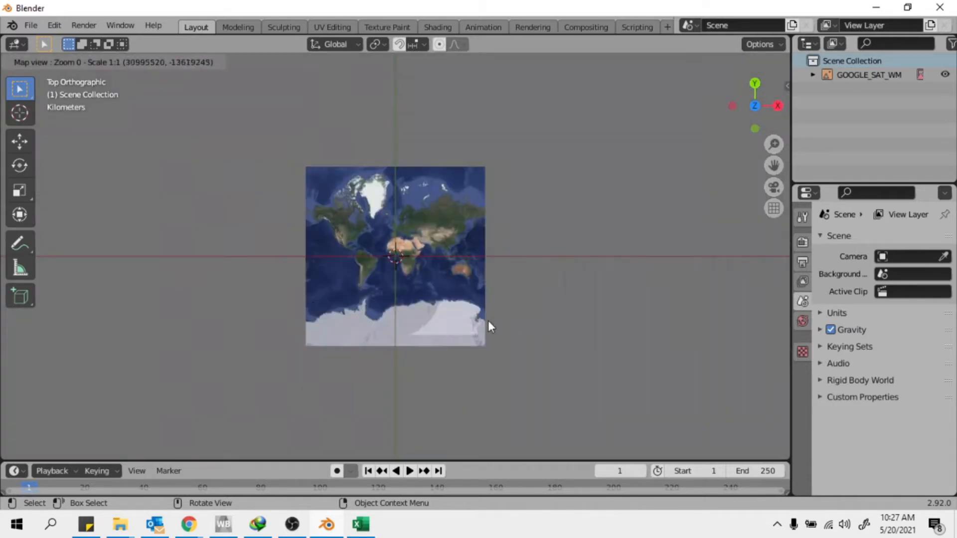
Zoom the world map in to central Indonesia around Sulawesi at zoom 8
{"action": "scroll", "coordinate": [463, 264], "scroll_direction": "up", "scroll_amount": 1}
{"action": "scroll", "coordinate": [417, 241], "scroll_direction": "up", "scroll_amount": 1}
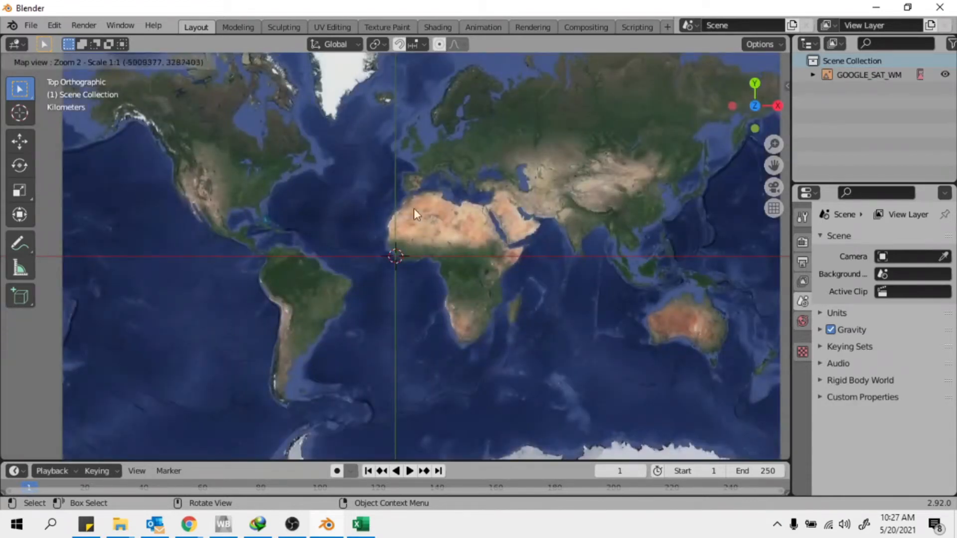
{"action": "scroll", "coordinate": [448, 238], "scroll_direction": "down", "scroll_amount": 1}
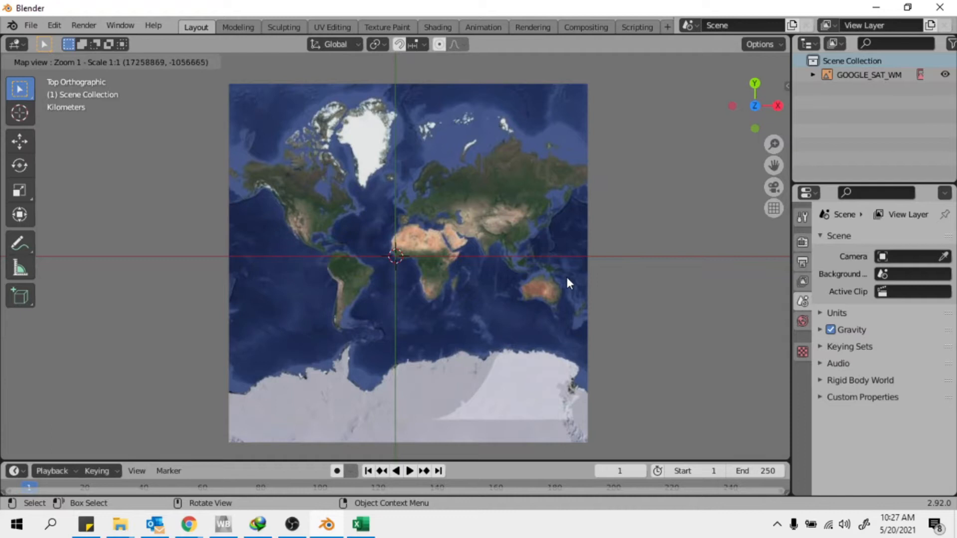
{"action": "scroll", "coordinate": [573, 282], "scroll_direction": "up", "scroll_amount": 1}
{"action": "scroll", "coordinate": [531, 254], "scroll_direction": "up", "scroll_amount": 1}
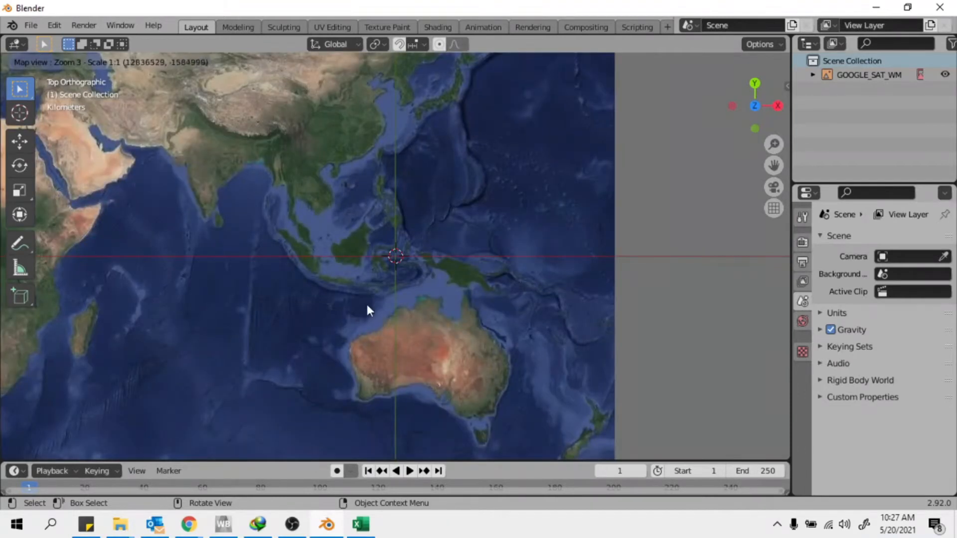
{"action": "scroll", "coordinate": [380, 274], "scroll_direction": "up", "scroll_amount": 2}
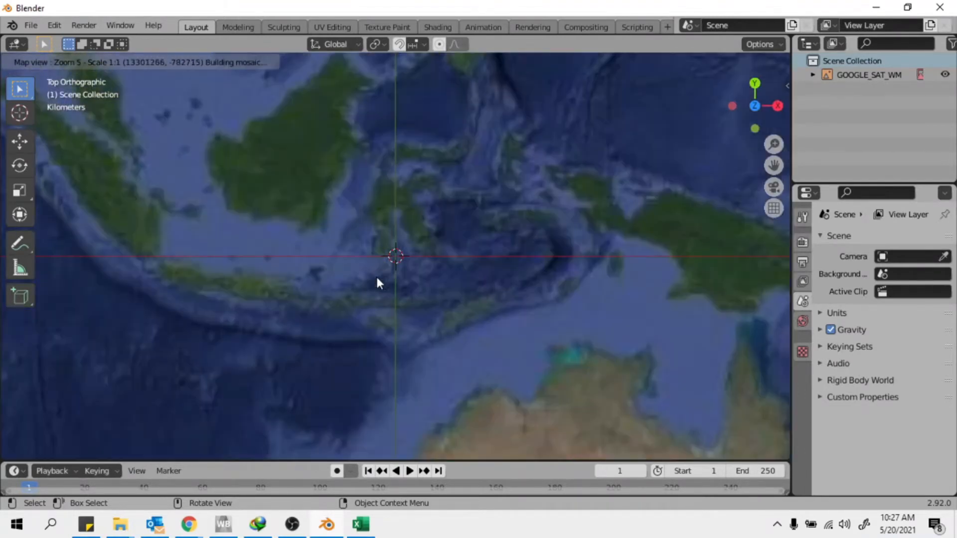
{"action": "scroll", "coordinate": [399, 240], "scroll_direction": "up", "scroll_amount": 1}
{"action": "scroll", "coordinate": [379, 259], "scroll_direction": "up", "scroll_amount": 1}
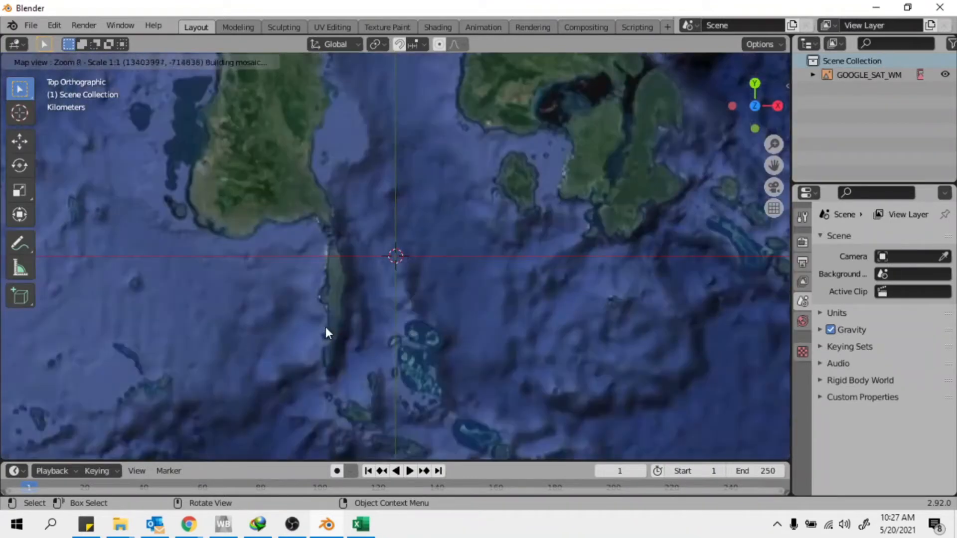
{"action": "scroll", "coordinate": [327, 327], "scroll_direction": "up", "scroll_amount": 2}
Zoom the basemap further in toward the forested coastline
{"action": "scroll", "coordinate": [371, 237], "scroll_direction": "up", "scroll_amount": 3}
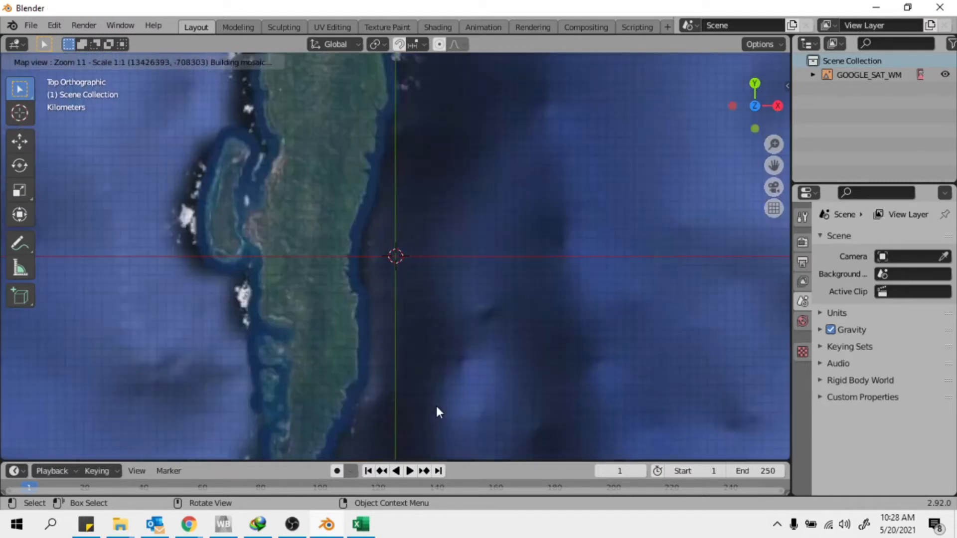
{"action": "scroll", "coordinate": [330, 245], "scroll_direction": "up", "scroll_amount": 1}
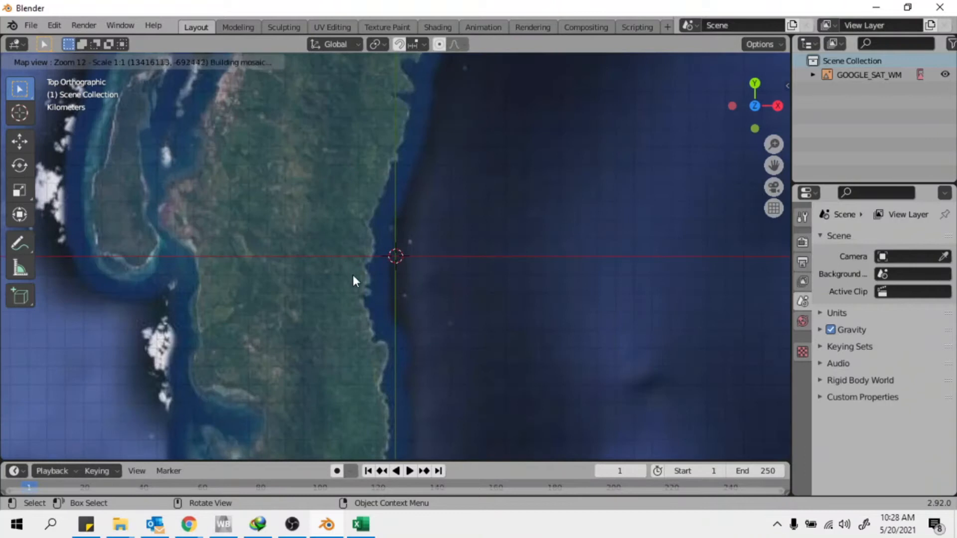
{"action": "scroll", "coordinate": [385, 421], "scroll_direction": "up", "scroll_amount": 1}
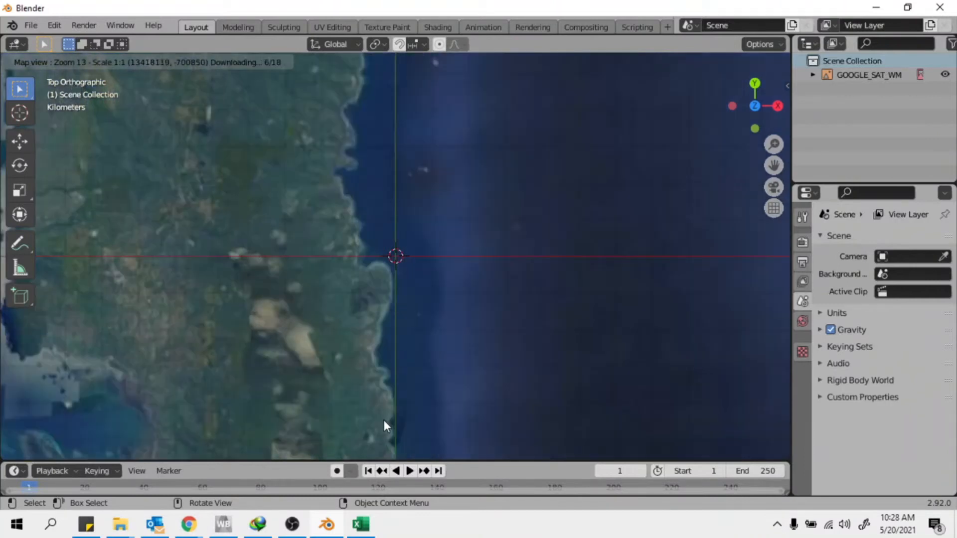
{"action": "scroll", "coordinate": [372, 330], "scroll_direction": "down", "scroll_amount": 1}
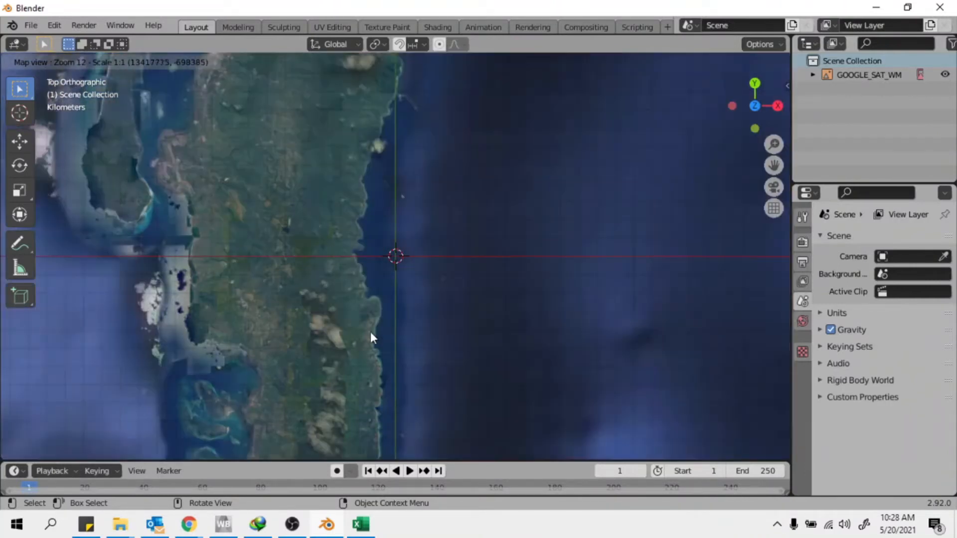
{"action": "scroll", "coordinate": [319, 291], "scroll_direction": "down", "scroll_amount": 1}
{"action": "scroll", "coordinate": [357, 306], "scroll_direction": "down", "scroll_amount": 1}
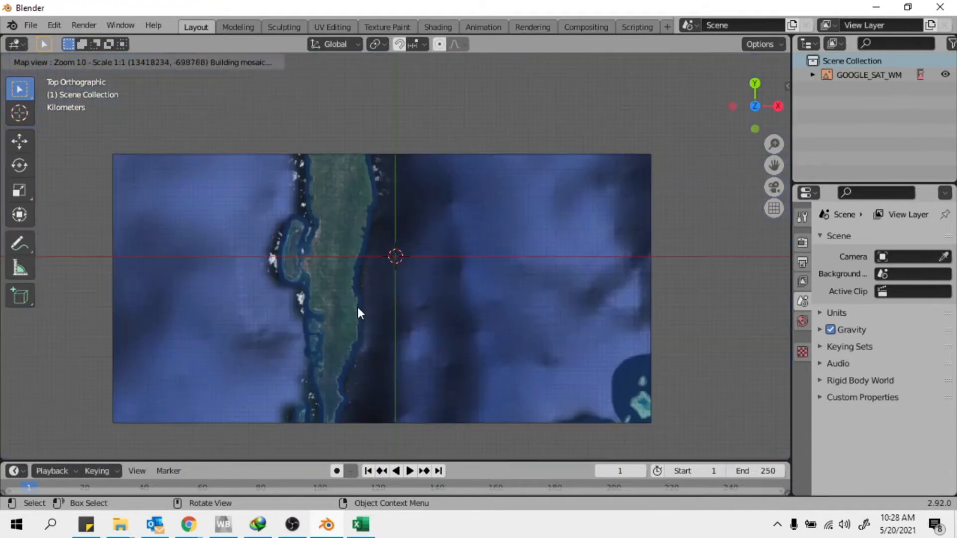
{"action": "scroll", "coordinate": [343, 375], "scroll_direction": "up", "scroll_amount": 1}
{"action": "scroll", "coordinate": [366, 337], "scroll_direction": "up", "scroll_amount": 1}
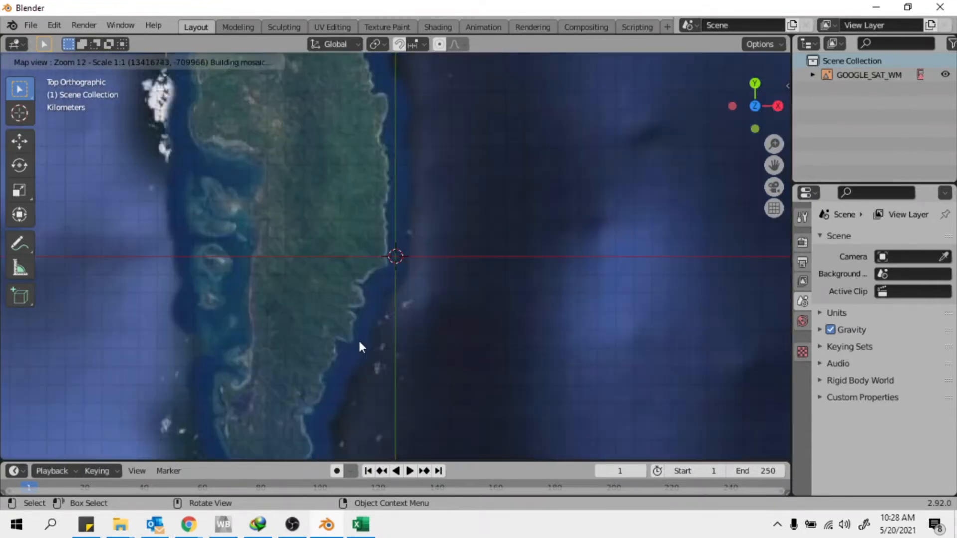
{"action": "scroll", "coordinate": [319, 399], "scroll_direction": "up", "scroll_amount": 1}
{"action": "scroll", "coordinate": [276, 422], "scroll_direction": "up", "scroll_amount": 1}
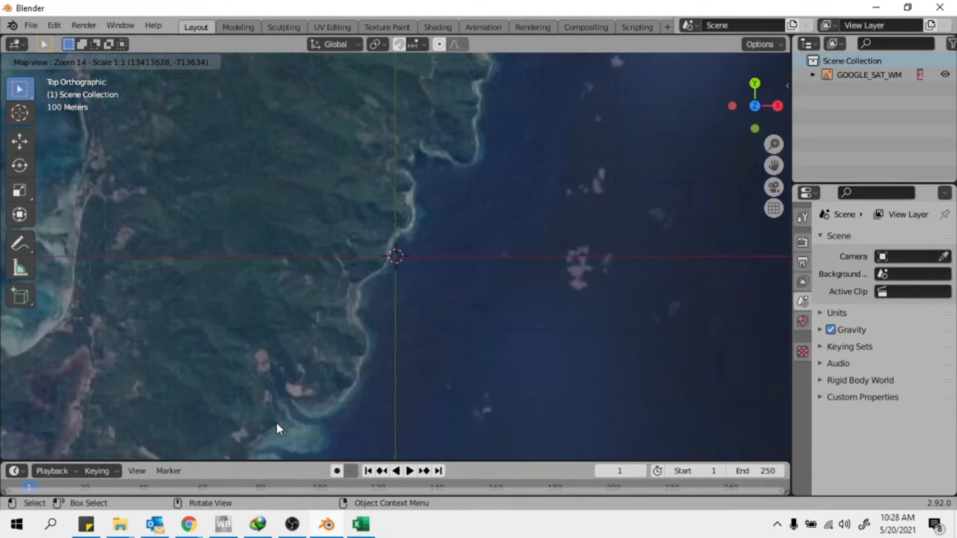
{"action": "scroll", "coordinate": [264, 401], "scroll_direction": "up", "scroll_amount": 1}
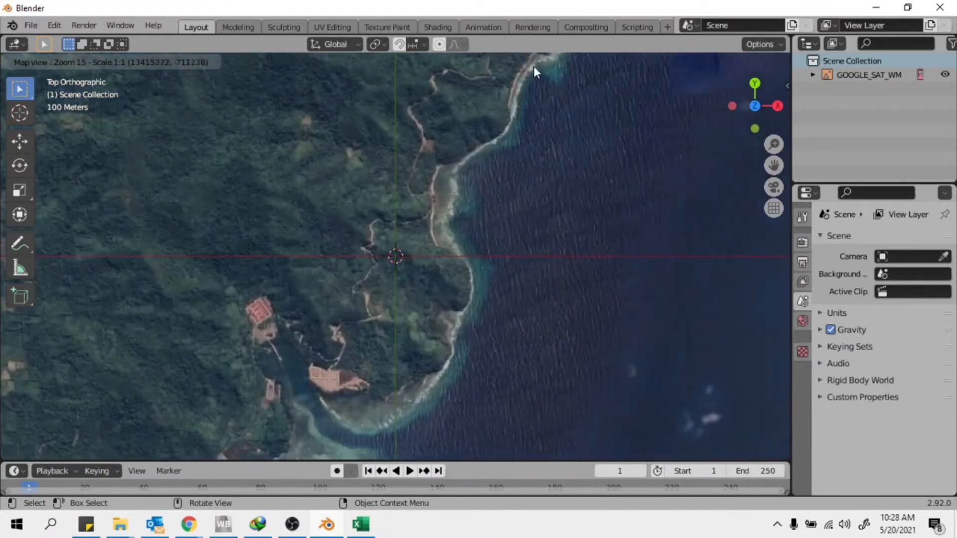
Pan and fine-tune the zoom to centre the coastline at zoom 16
{"action": "left_click_drag", "start_coordinate": [535, 80], "coordinate": [511, 114]}
{"action": "scroll", "coordinate": [433, 245], "scroll_direction": "down", "scroll_amount": 1}
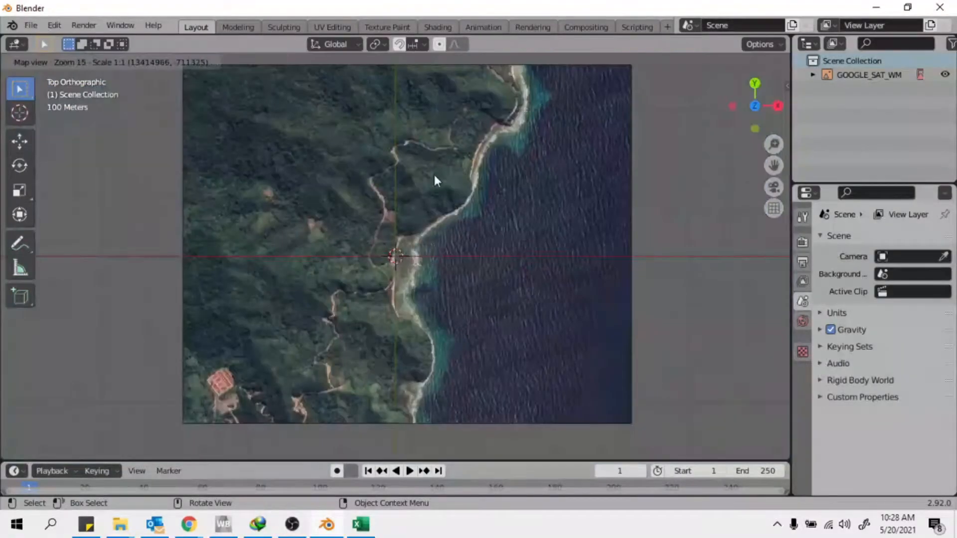
{"action": "left_click_drag", "start_coordinate": [356, 207], "coordinate": [399, 187]}
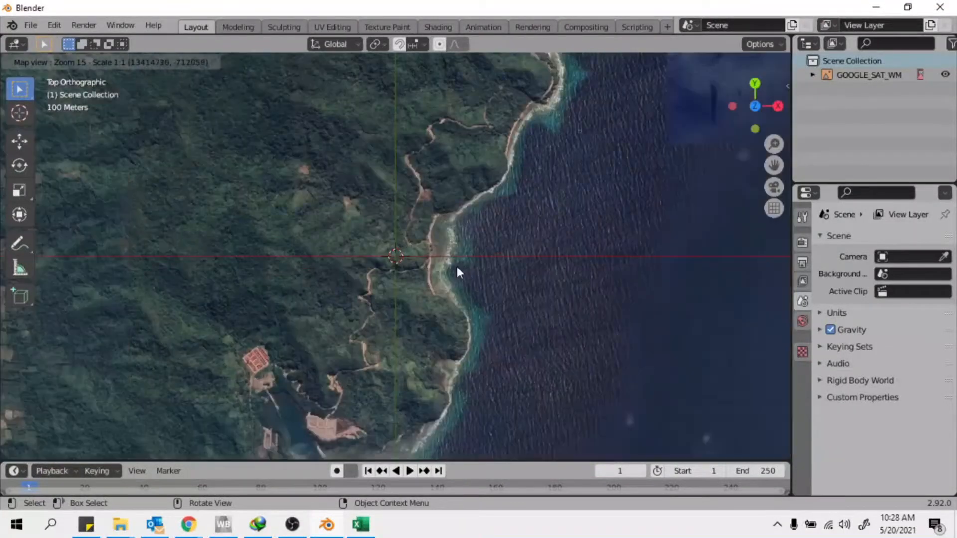
{"action": "scroll", "coordinate": [548, 250], "scroll_direction": "up", "scroll_amount": 1}
{"action": "scroll", "coordinate": [539, 240], "scroll_direction": "down", "scroll_amount": 1}
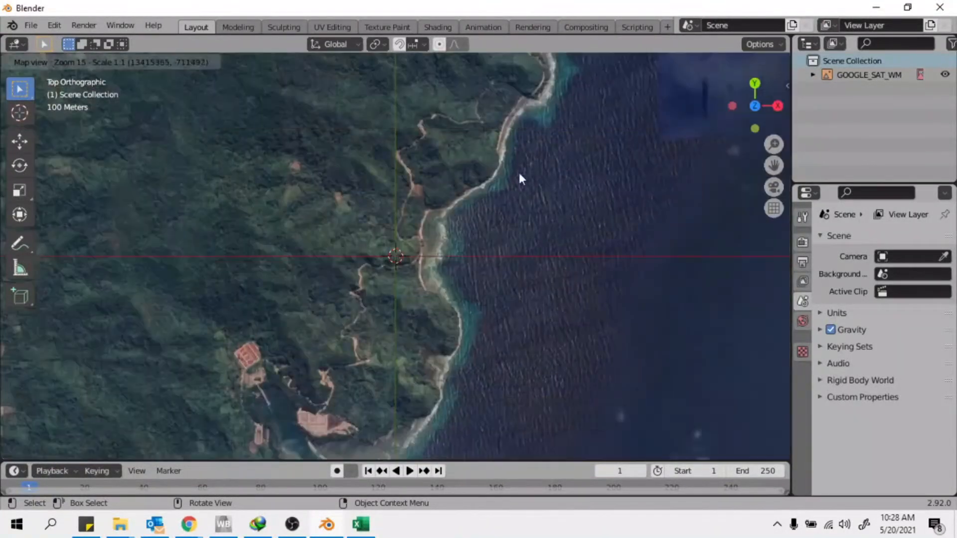
{"action": "scroll", "coordinate": [421, 160], "scroll_direction": "up", "scroll_amount": 1}
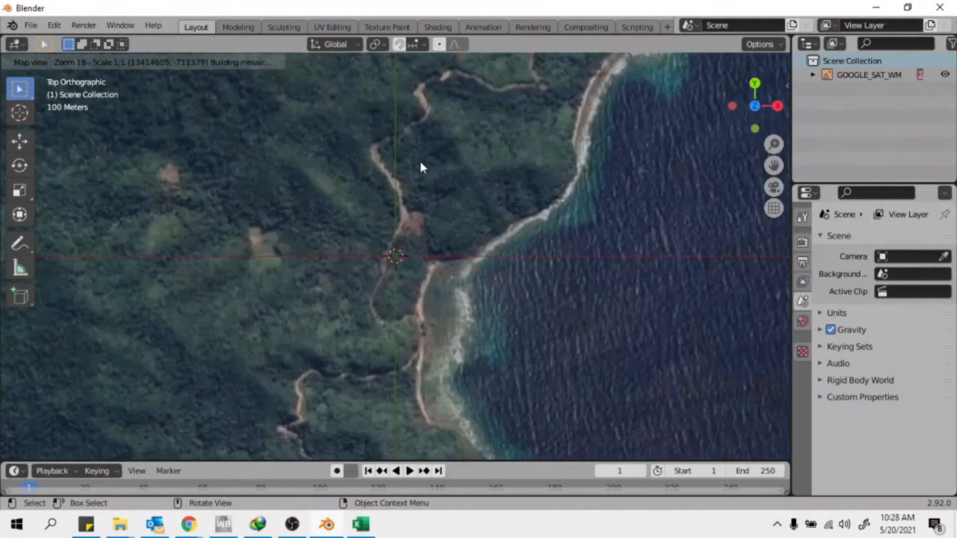
{"action": "left_click_drag", "start_coordinate": [486, 289], "coordinate": [608, 214]}
{"action": "middle_click_drag", "start_coordinate": [612, 208], "coordinate": [600, 191]}
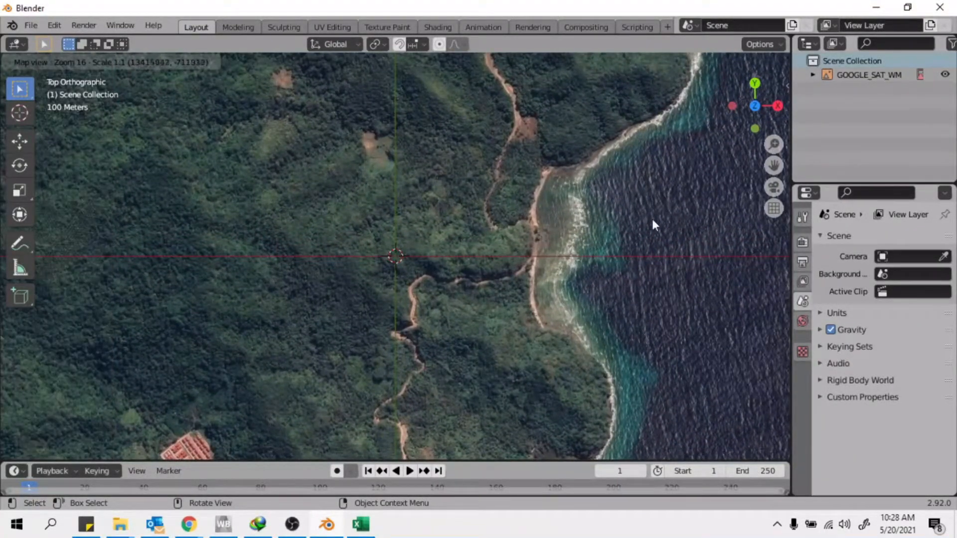
{"action": "middle_click_drag", "start_coordinate": [606, 219], "coordinate": [605, 229]}
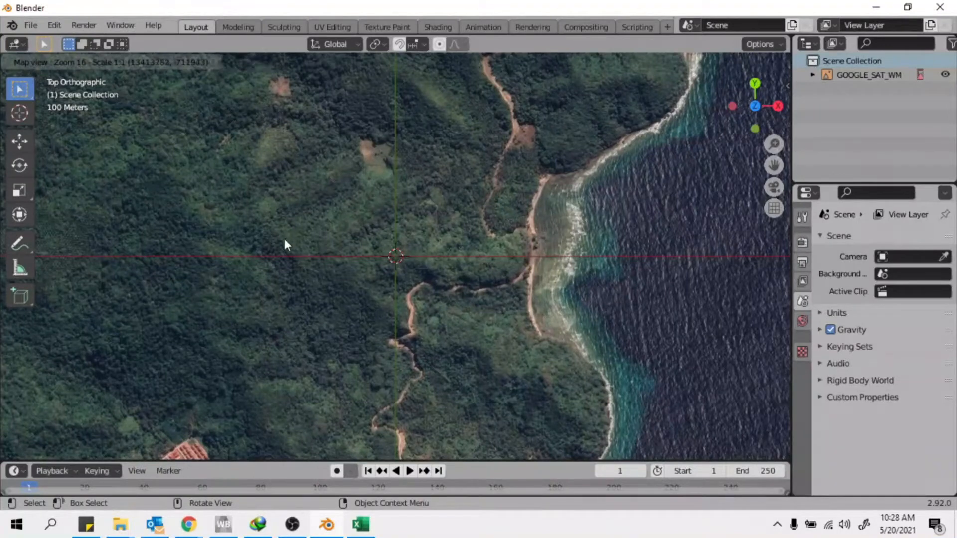
Export the map view as the EXPORT_GOOGLE_SAT_WM textured plane and tilt into perspective
{"action": "key", "text": "e"}
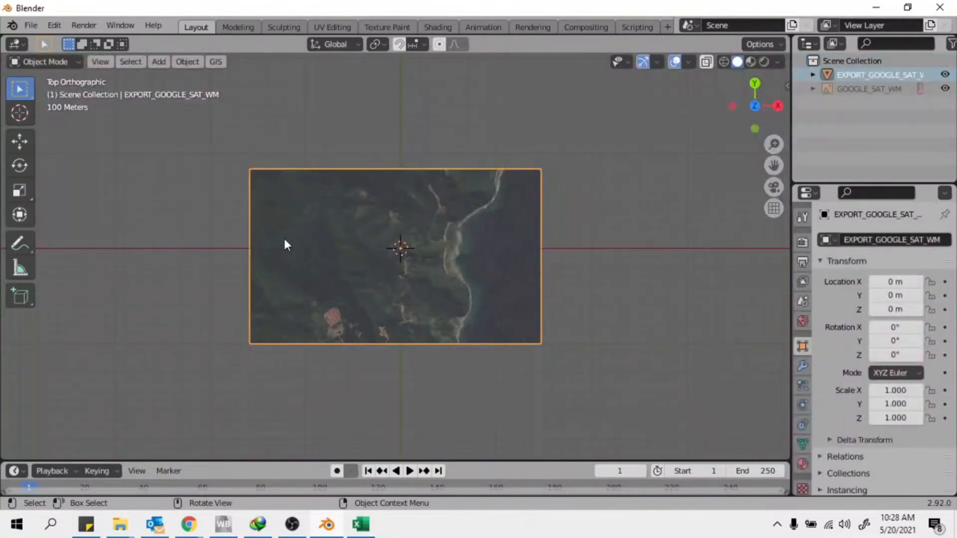
{"action": "middle_click_drag", "start_coordinate": [201, 250], "coordinate": [410, 296]}
{"action": "scroll", "coordinate": [410, 297], "scroll_direction": "up", "scroll_amount": 3}
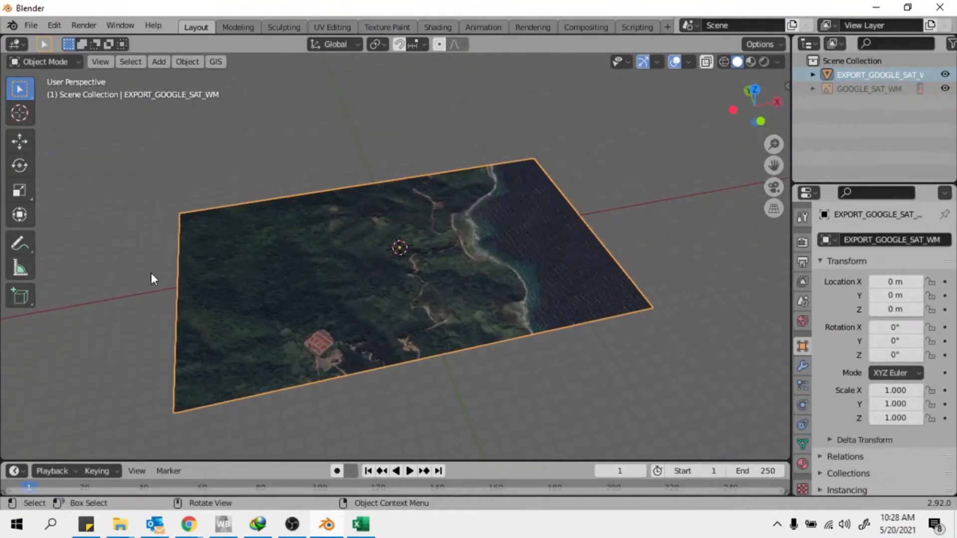
Orbit around the plane through low side and higher oblique views
{"action": "middle_click_drag", "start_coordinate": [458, 216], "coordinate": [438, 268]}
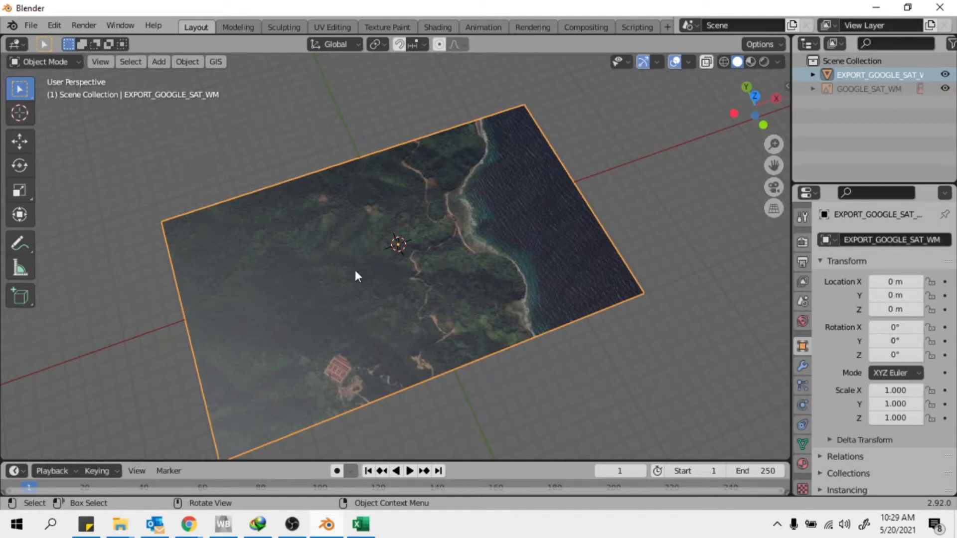
{"action": "middle_click_drag", "start_coordinate": [421, 320], "coordinate": [393, 247]}
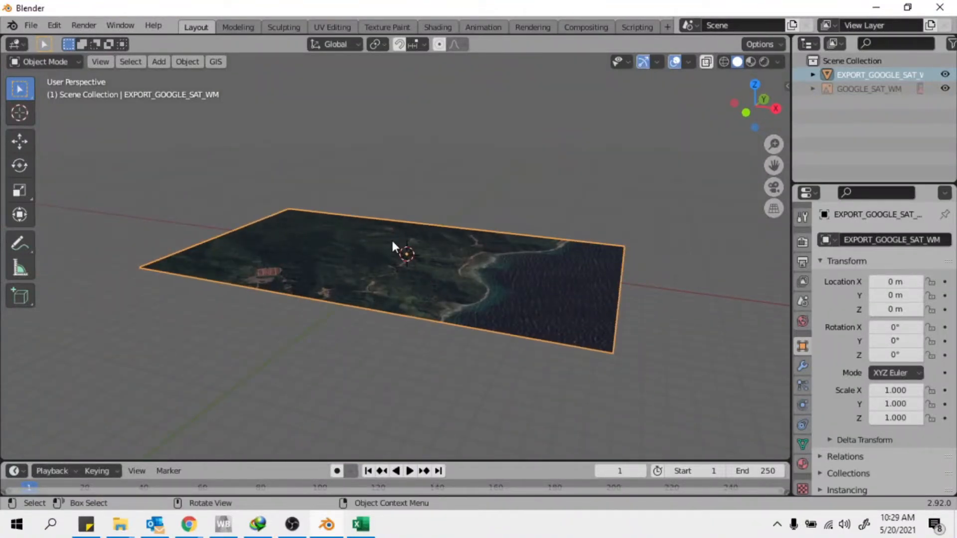
{"action": "middle_click_drag", "start_coordinate": [456, 286], "coordinate": [255, 99]}
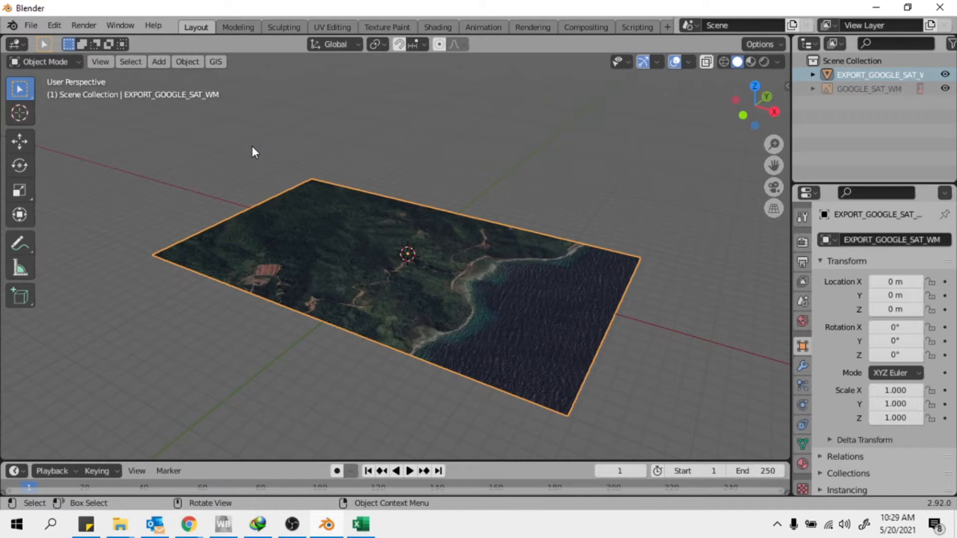
{"action": "scroll", "coordinate": [358, 361], "scroll_direction": "up", "scroll_amount": 3}
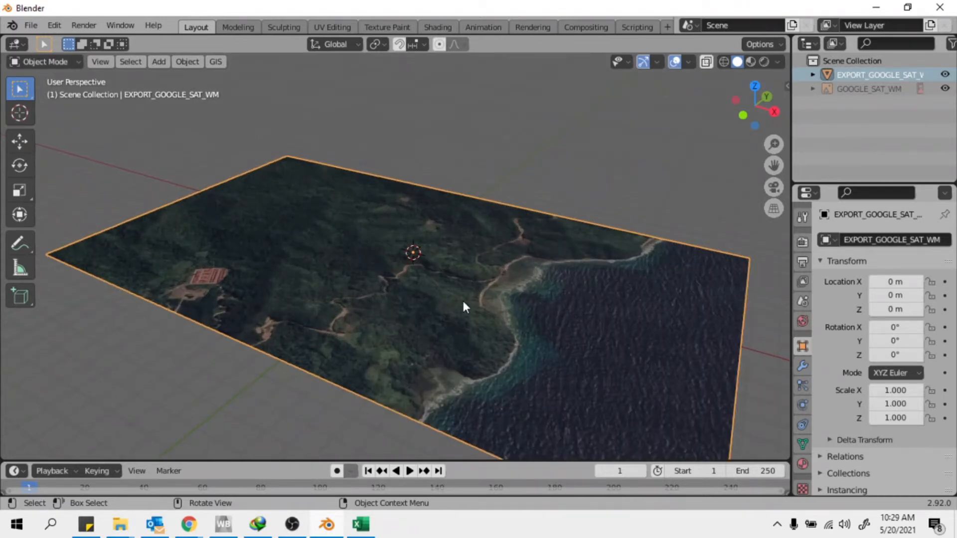
{"action": "middle_click_drag", "start_coordinate": [498, 300], "coordinate": [250, 91]}
Open GIS > Web geodata > Get elevation (SRTM) for the map plane
{"action": "left_click", "coordinate": [217, 61]}
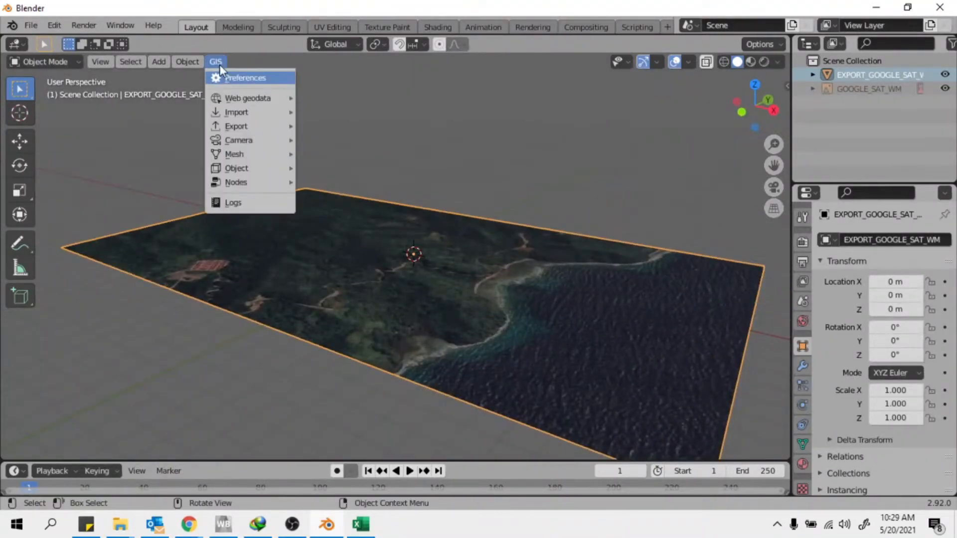
{"action": "mouse_move", "coordinate": [288, 99]}
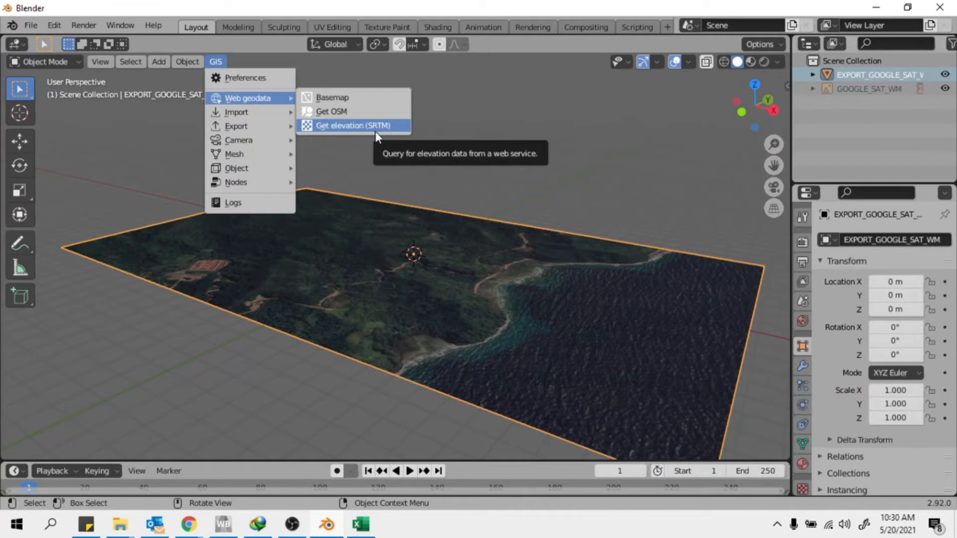
{"action": "left_click", "coordinate": [383, 126]}
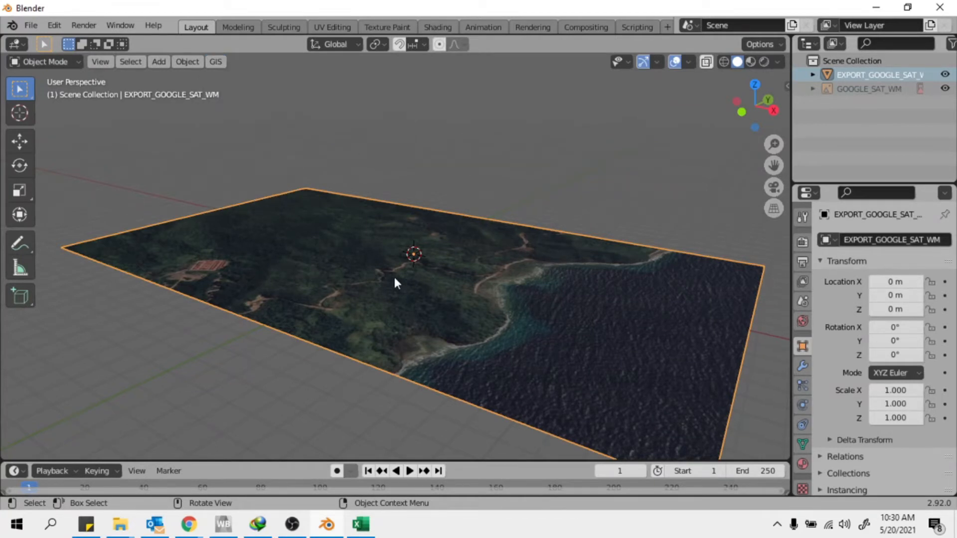
{"action": "left_click", "coordinate": [217, 62]}
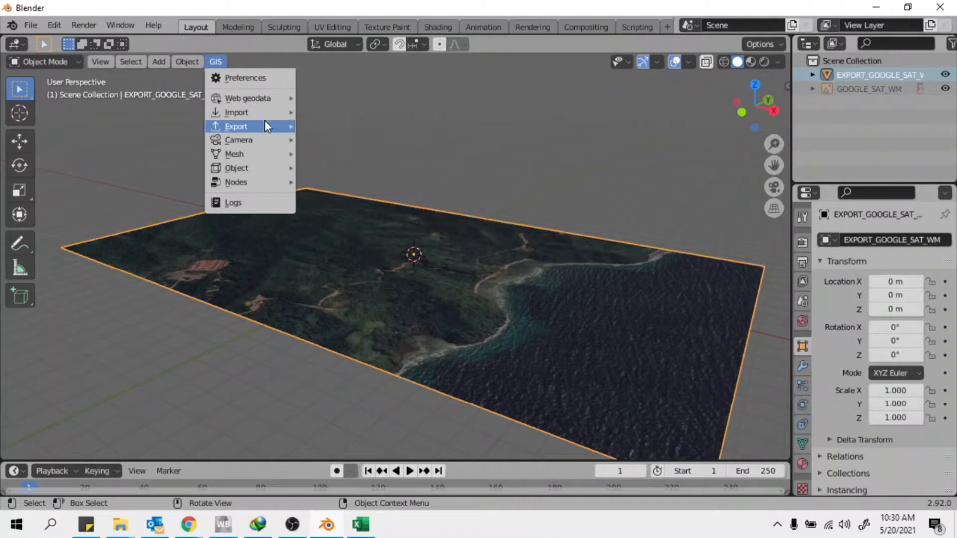
{"action": "mouse_move", "coordinate": [244, 112]}
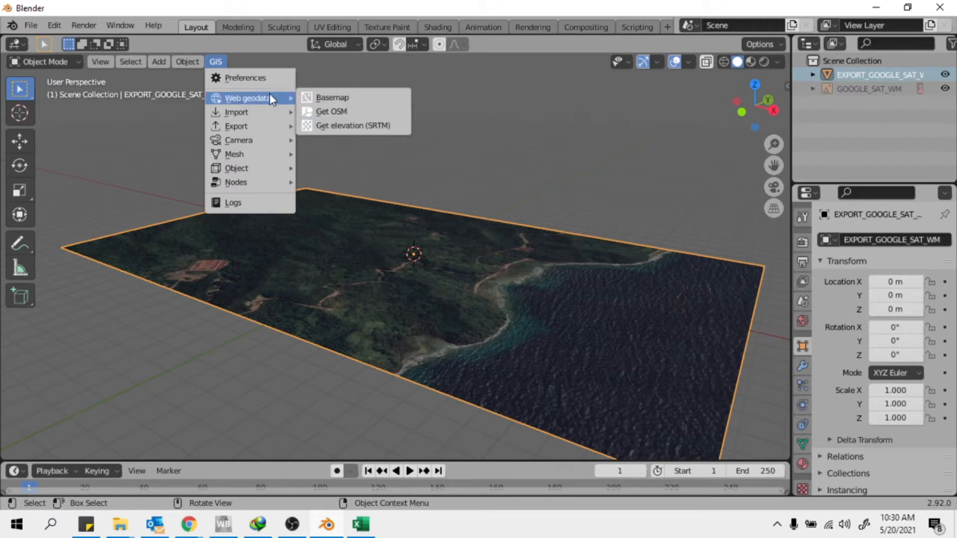
{"action": "left_click", "coordinate": [360, 126]}
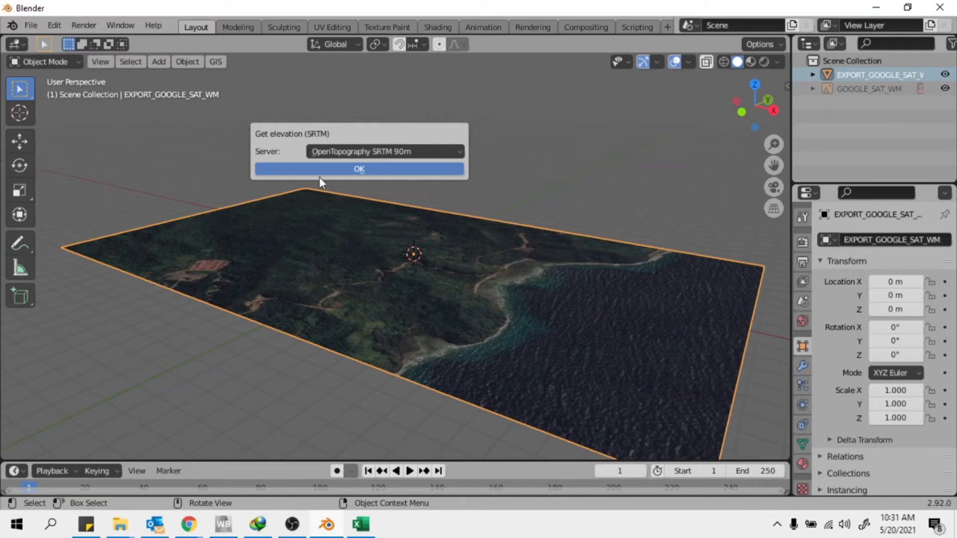
{"action": "left_click", "coordinate": [189, 525]}
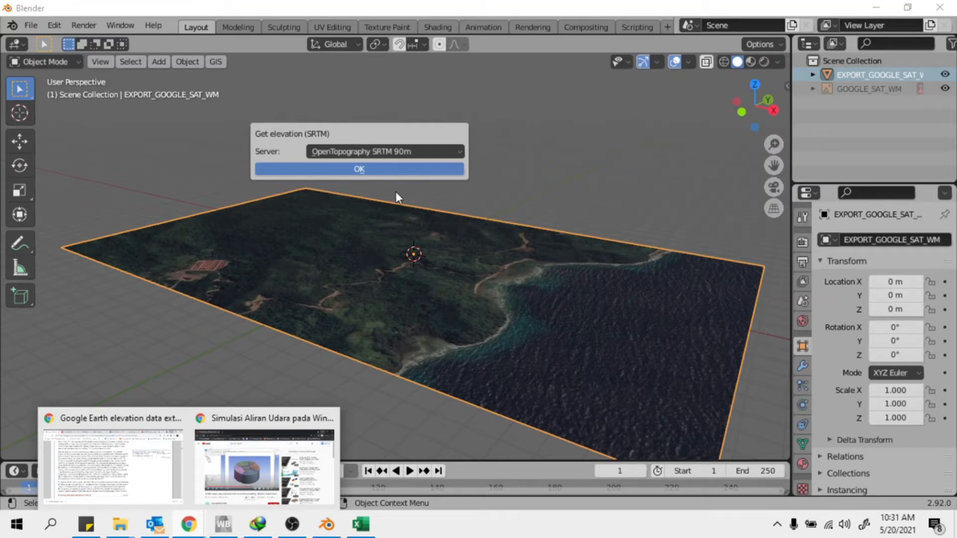
{"action": "left_click", "coordinate": [417, 152]}
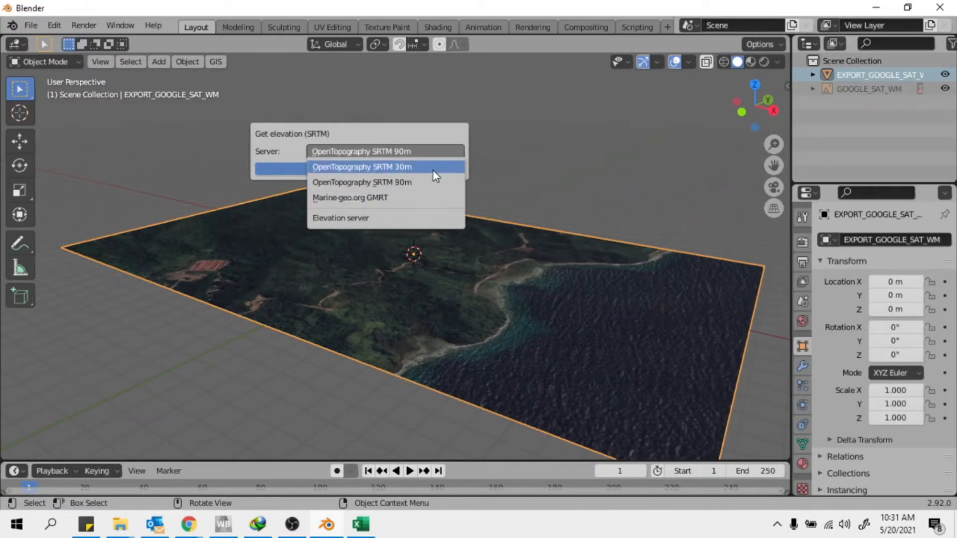
{"action": "left_click", "coordinate": [411, 152]}
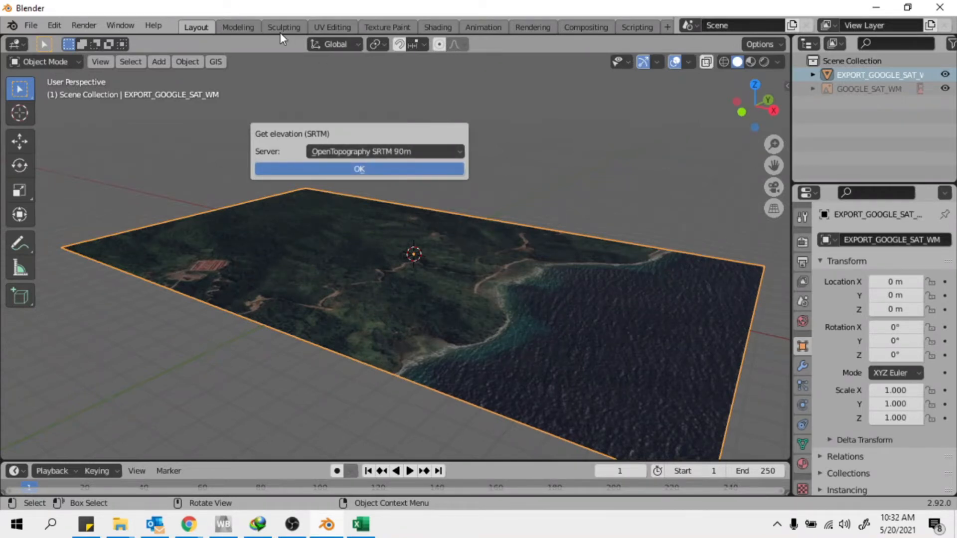
{"action": "left_click", "coordinate": [425, 150]}
Launch Snipping Tool and snip the Blender terrain view
{"action": "left_click", "coordinate": [58, 530]}
{"action": "type", "text": "s"}
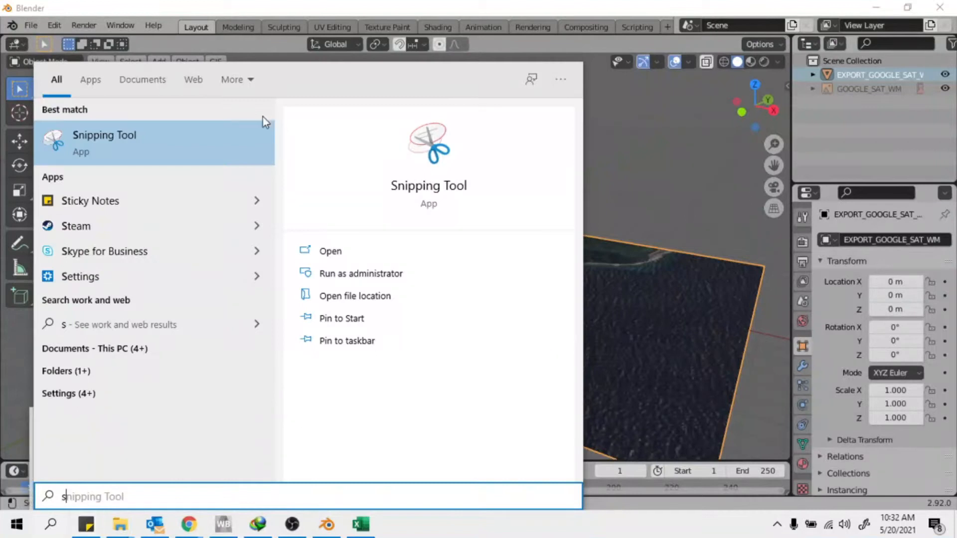
{"action": "left_click", "coordinate": [235, 164]}
{"action": "left_click", "coordinate": [174, 101]}
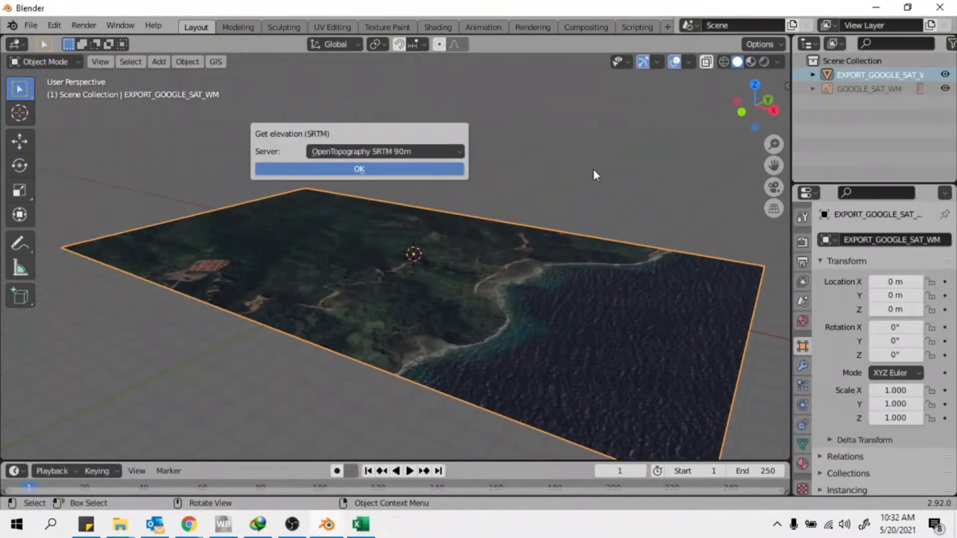
{"action": "left_click_drag", "start_coordinate": [258, 85], "coordinate": [2, 286]}
{"action": "mouse_move", "coordinate": [198, 73]}
{"action": "left_mouse_down"}
{"action": "mouse_move", "coordinate": [767, 290]}
{"action": "mouse_move", "coordinate": [815, 343]}
{"action": "left_mouse_up"}
Sketch a red rectangle on the snip and label its side 90
{"action": "scroll", "coordinate": [660, 228], "scroll_direction": "down", "scroll_amount": 4}
{"action": "mouse_move", "coordinate": [615, 231]}
{"action": "left_mouse_down"}
{"action": "mouse_move", "coordinate": [617, 387]}
{"action": "mouse_move", "coordinate": [657, 230]}
{"action": "mouse_move", "coordinate": [796, 230]}
{"action": "left_mouse_up"}
{"action": "mouse_move", "coordinate": [794, 238]}
{"action": "left_mouse_down"}
{"action": "mouse_move", "coordinate": [619, 374]}
{"action": "mouse_move", "coordinate": [591, 375]}
{"action": "left_mouse_up"}
{"action": "left_click_drag", "start_coordinate": [700, 382], "coordinate": [706, 389]}
{"action": "mouse_move", "coordinate": [702, 383]}
{"action": "left_mouse_down"}
{"action": "mouse_move", "coordinate": [703, 405]}
{"action": "mouse_move", "coordinate": [713, 399]}
{"action": "left_mouse_up"}
{"action": "left_click_drag", "start_coordinate": [816, 266], "coordinate": [813, 289]}
{"action": "left_click_drag", "start_coordinate": [823, 269], "coordinate": [830, 287]}
{"action": "mouse_move", "coordinate": [615, 232]}
{"action": "left_mouse_down"}
{"action": "mouse_move", "coordinate": [470, 238]}
{"action": "mouse_move", "coordinate": [455, 267]}
{"action": "mouse_move", "coordinate": [491, 377]}
{"action": "mouse_move", "coordinate": [600, 373]}
{"action": "left_mouse_up"}
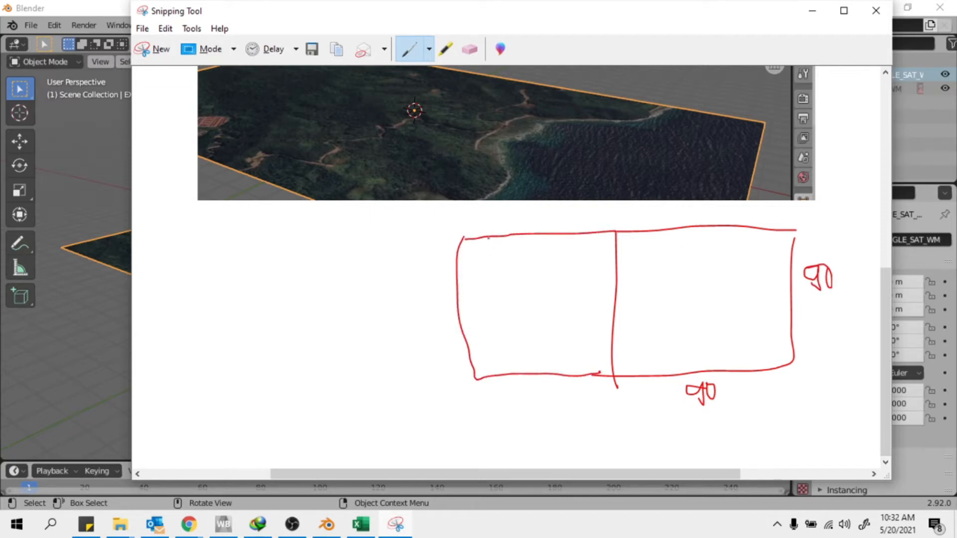
Draw grid arrows and lines in the left half, add a second 90 label, and circle it
{"action": "left_click_drag", "start_coordinate": [497, 241], "coordinate": [520, 352]}
{"action": "left_click_drag", "start_coordinate": [557, 237], "coordinate": [562, 360]}
{"action": "left_click_drag", "start_coordinate": [454, 273], "coordinate": [616, 264]}
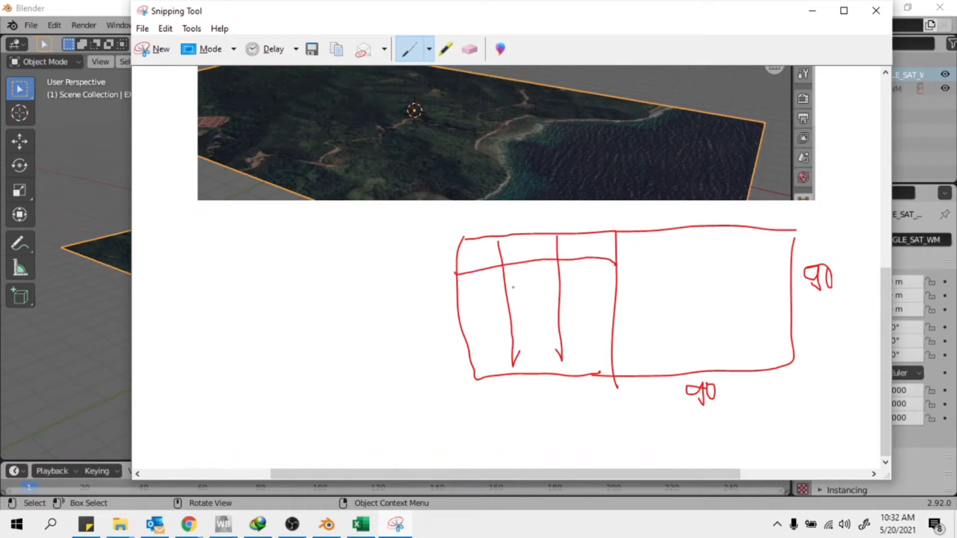
{"action": "left_click_drag", "start_coordinate": [468, 327], "coordinate": [624, 328]}
{"action": "left_click_drag", "start_coordinate": [605, 323], "coordinate": [603, 329]}
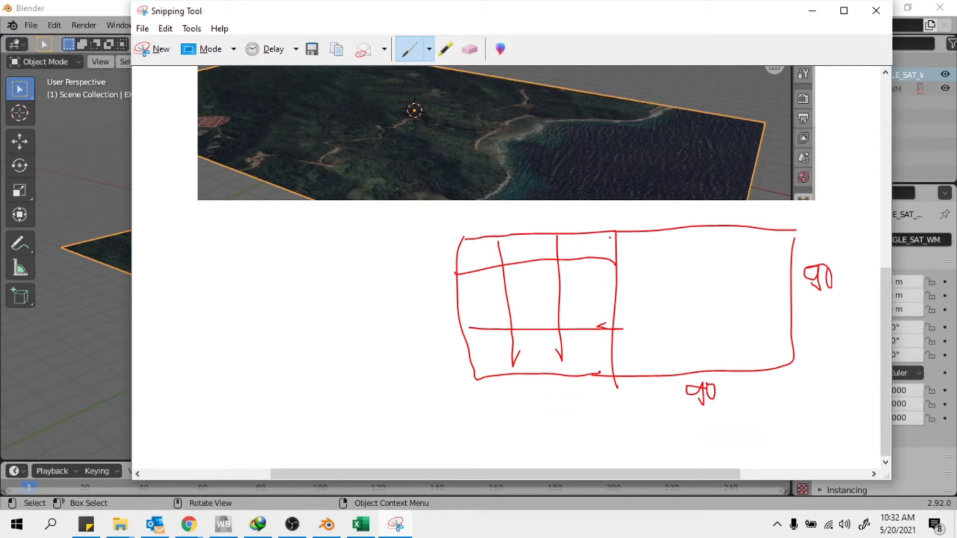
{"action": "mouse_move", "coordinate": [620, 267]}
{"action": "left_mouse_down"}
{"action": "mouse_move", "coordinate": [616, 373]}
{"action": "mouse_move", "coordinate": [580, 375]}
{"action": "left_mouse_up"}
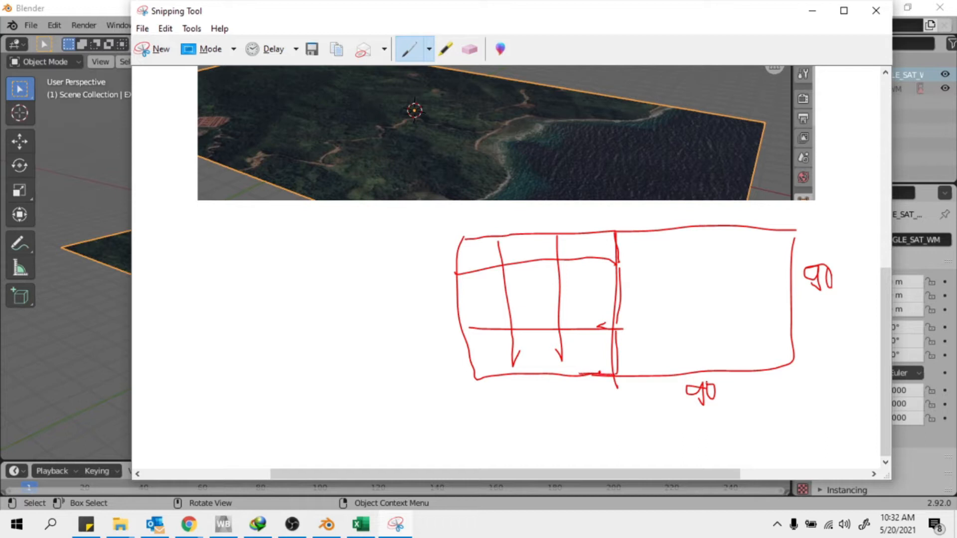
{"action": "mouse_move", "coordinate": [711, 433]}
{"action": "left_mouse_down"}
{"action": "mouse_move", "coordinate": [717, 457]}
{"action": "mouse_move", "coordinate": [722, 428]}
{"action": "left_mouse_up"}
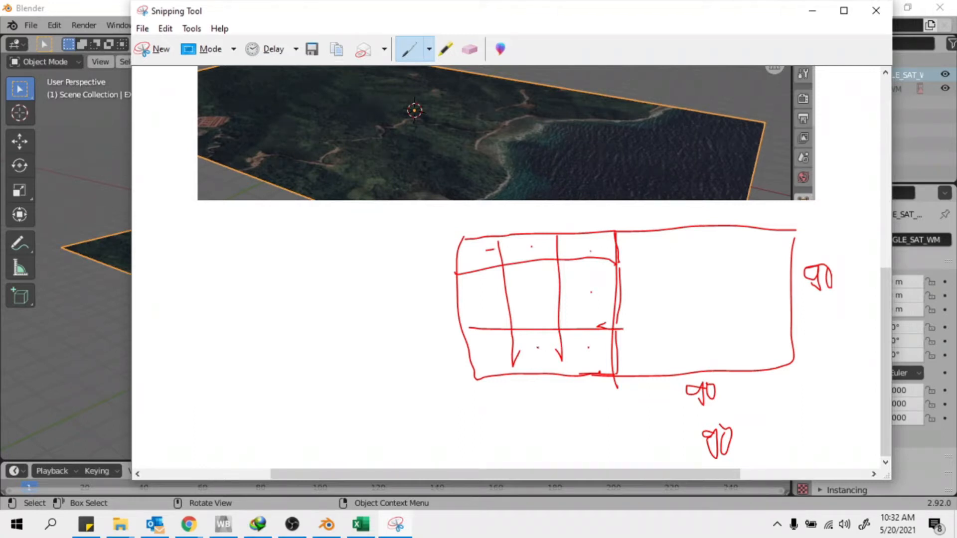
{"action": "mouse_move", "coordinate": [528, 223]}
{"action": "left_mouse_down"}
{"action": "mouse_move", "coordinate": [469, 235]}
{"action": "mouse_move", "coordinate": [494, 371]}
{"action": "mouse_move", "coordinate": [593, 378]}
{"action": "mouse_move", "coordinate": [577, 223]}
{"action": "mouse_move", "coordinate": [446, 324]}
{"action": "left_mouse_up"}
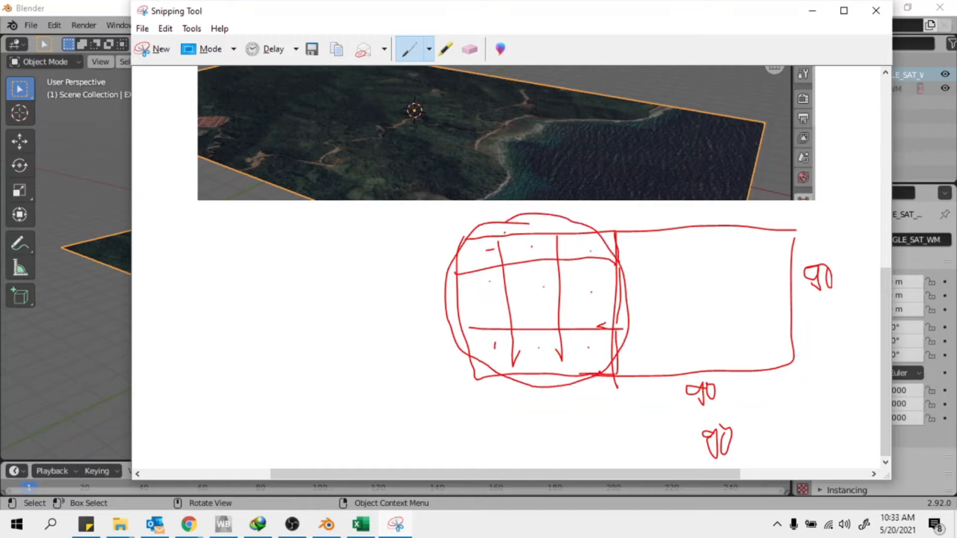
Choose the OpenTopography SRTM 30m server and apply elevation to raise the terrain plane
{"action": "left_click", "coordinate": [812, 10]}
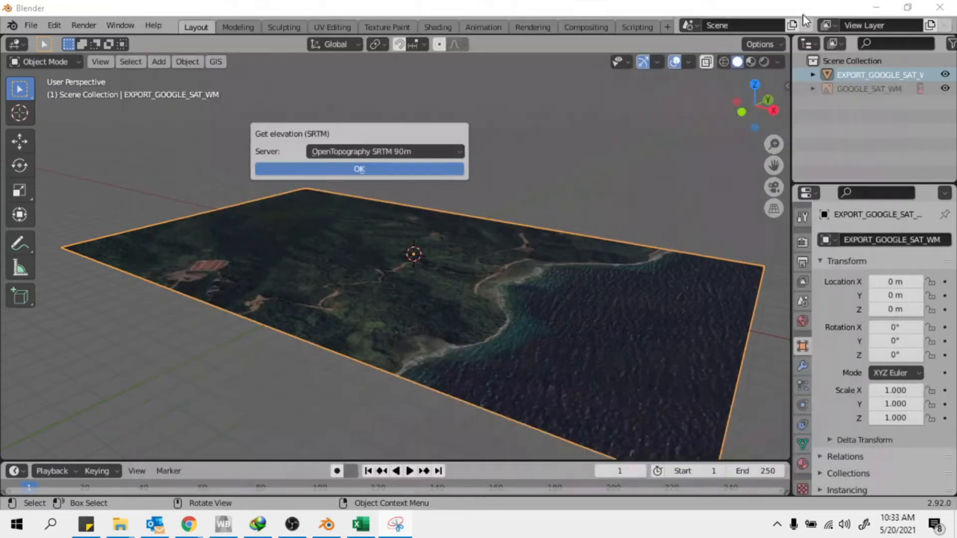
{"action": "left_click", "coordinate": [446, 151]}
{"action": "left_click", "coordinate": [418, 167]}
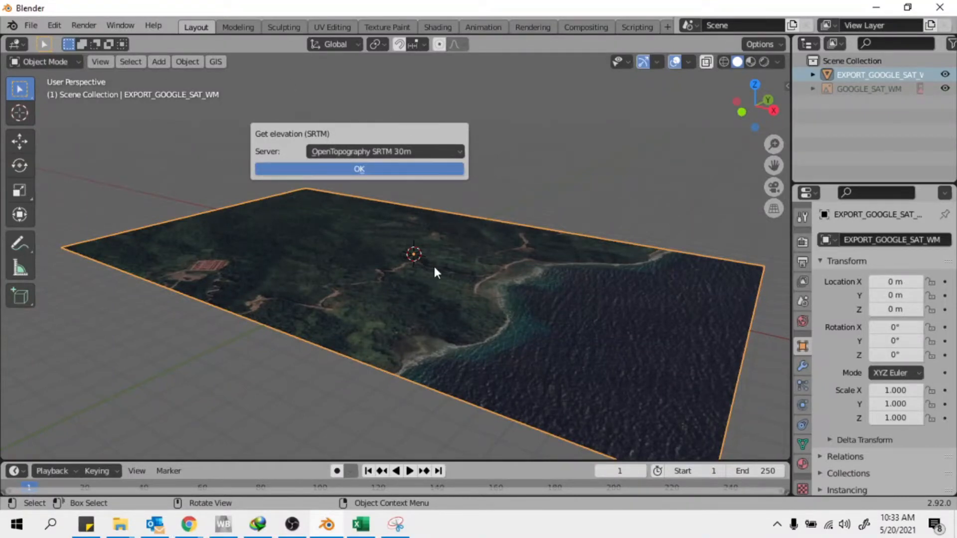
{"action": "left_click", "coordinate": [352, 167]}
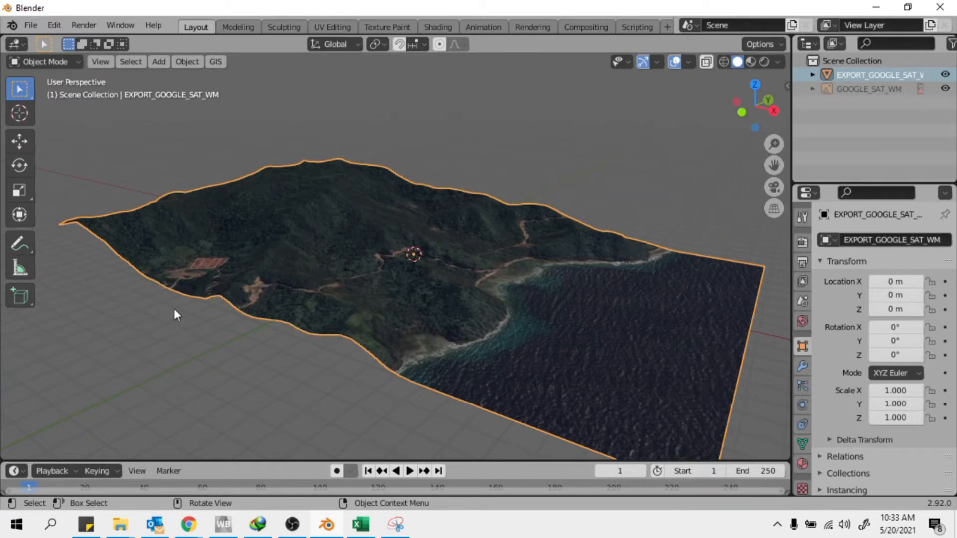
{"action": "scroll", "coordinate": [441, 387], "scroll_direction": "up", "scroll_amount": 5}
{"action": "scroll", "coordinate": [492, 319], "scroll_direction": "down", "scroll_amount": 7}
{"action": "middle_click_drag", "start_coordinate": [492, 319], "coordinate": [394, 313]}
{"action": "scroll", "coordinate": [432, 275], "scroll_direction": "down", "scroll_amount": 5}
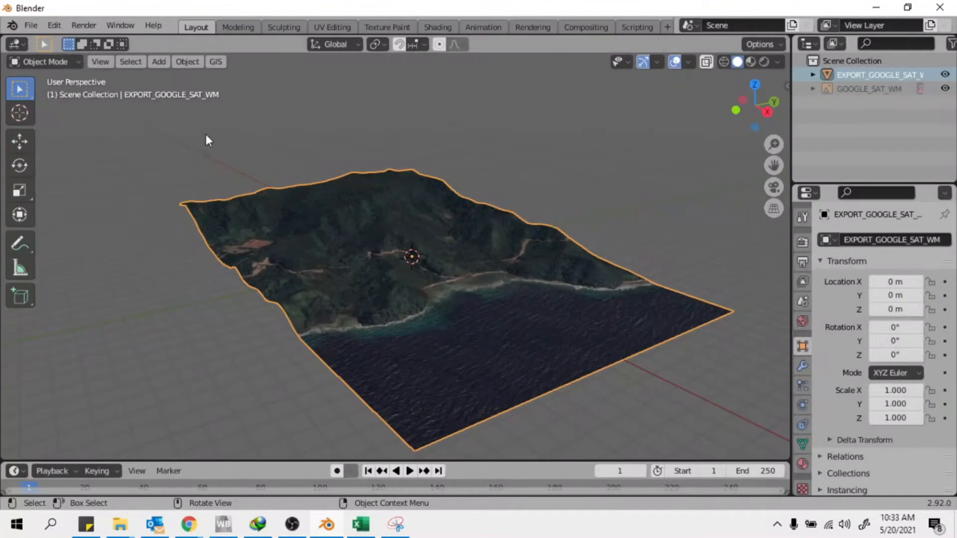
{"action": "left_click", "coordinate": [139, 142]}
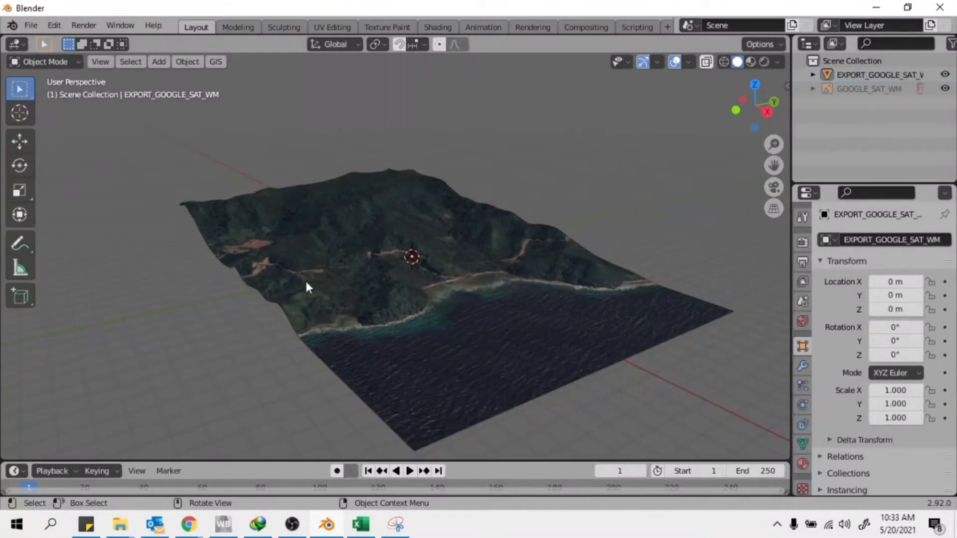
{"action": "scroll", "coordinate": [423, 305], "scroll_direction": "down", "scroll_amount": 1}
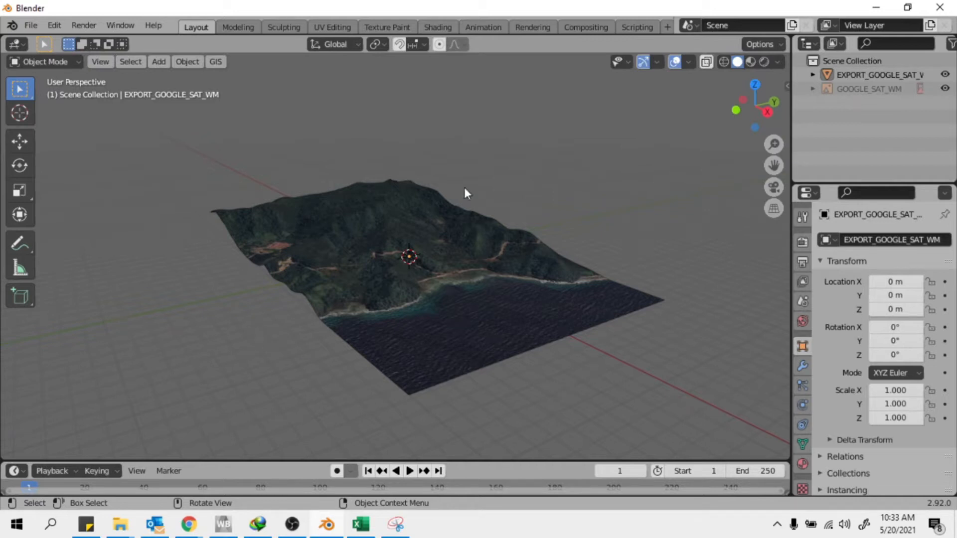
{"action": "left_click", "coordinate": [132, 63]}
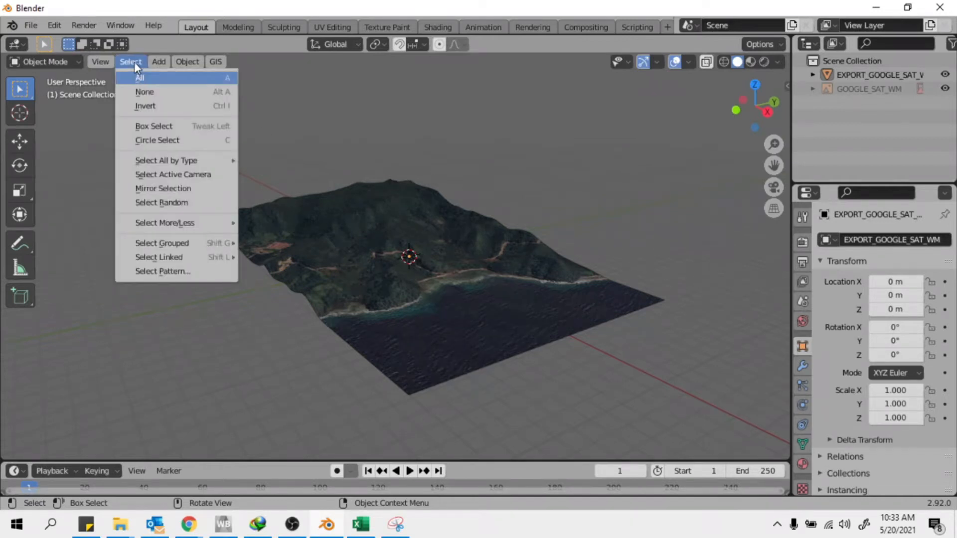
{"action": "left_click", "coordinate": [134, 62]}
{"action": "scroll", "coordinate": [574, 351], "scroll_direction": "up", "scroll_amount": 4}
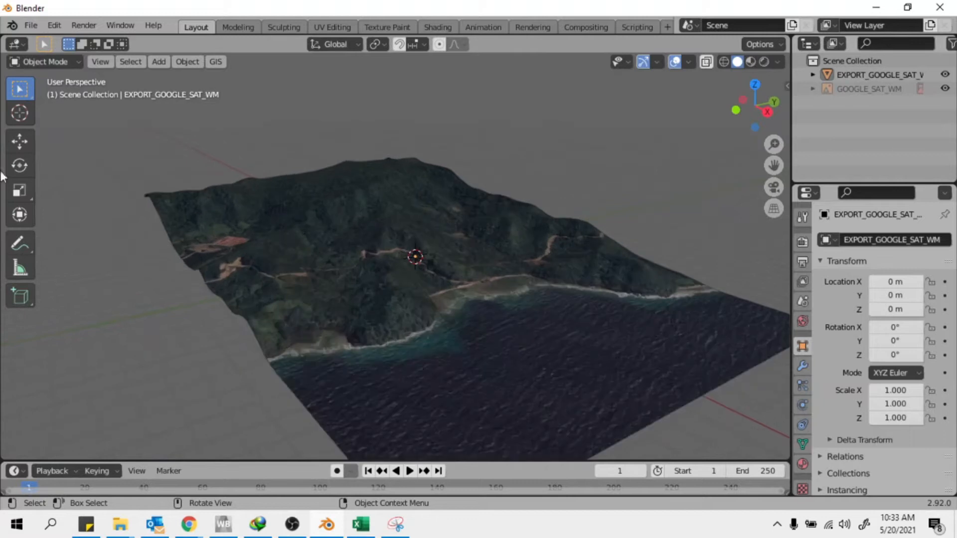
Start an STL export of the terrain with the Ascii option ticked
{"action": "left_click", "coordinate": [31, 25]}
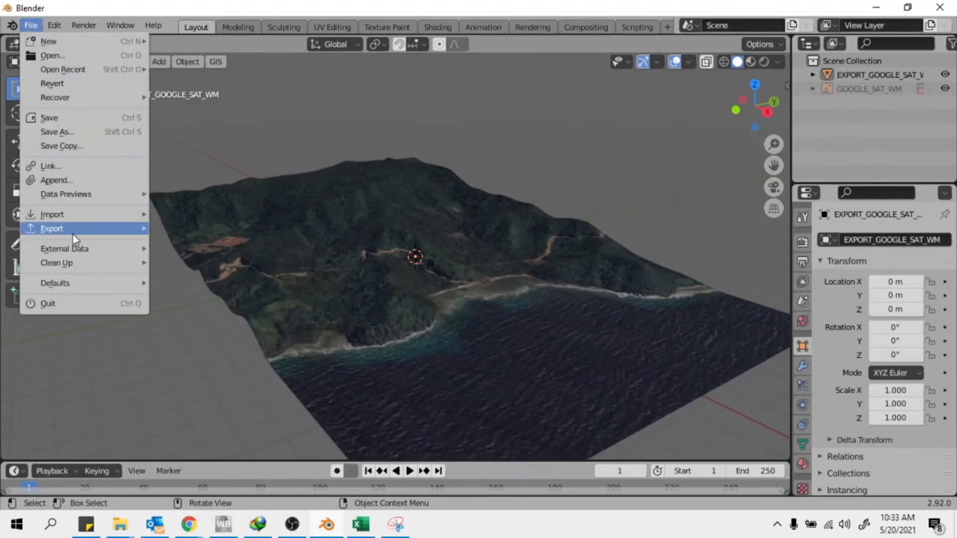
{"action": "mouse_move", "coordinate": [73, 232]}
{"action": "left_click", "coordinate": [190, 300]}
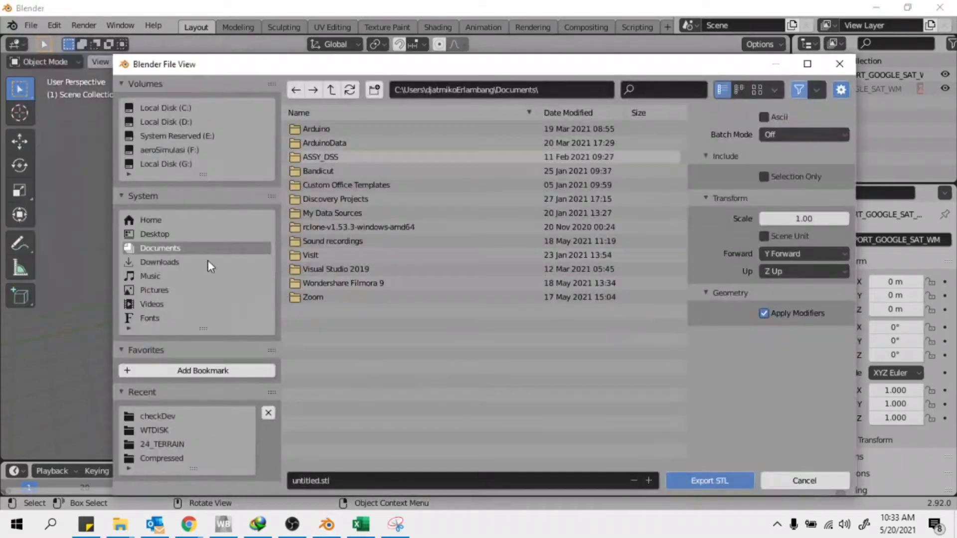
{"action": "left_click", "coordinate": [765, 119]}
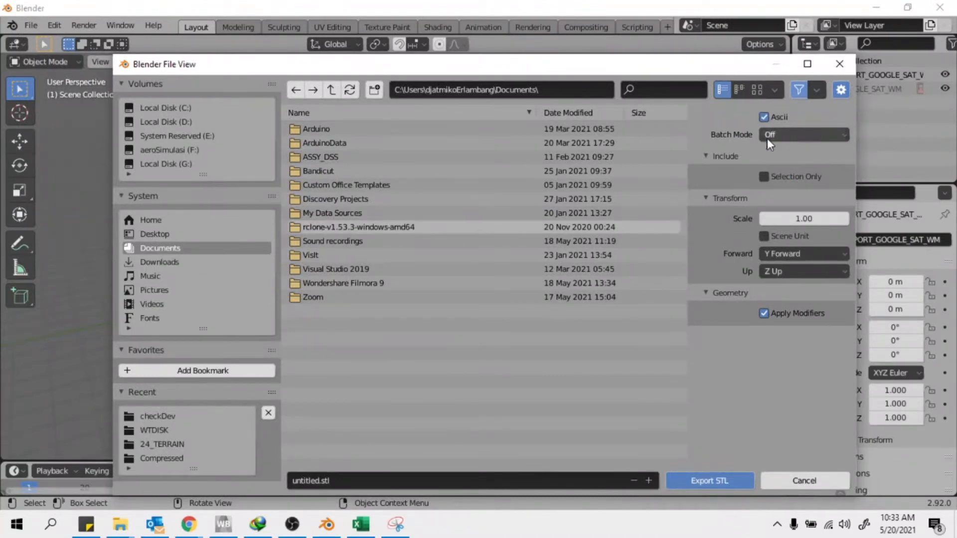
{"action": "left_click", "coordinate": [838, 137]}
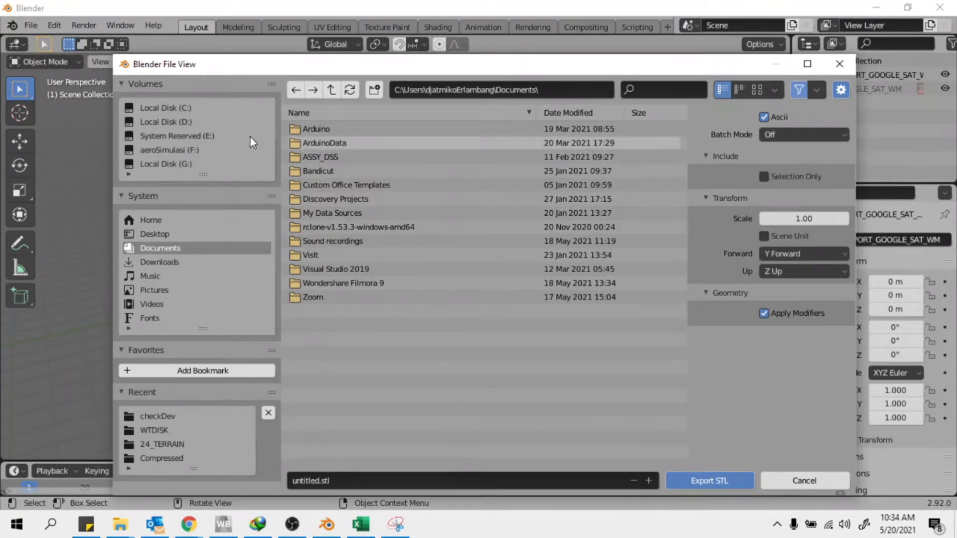
Save the export as terrain0.stl in D:\runningOptimaxx\consulting\WTDISK
{"action": "left_click", "coordinate": [185, 128]}
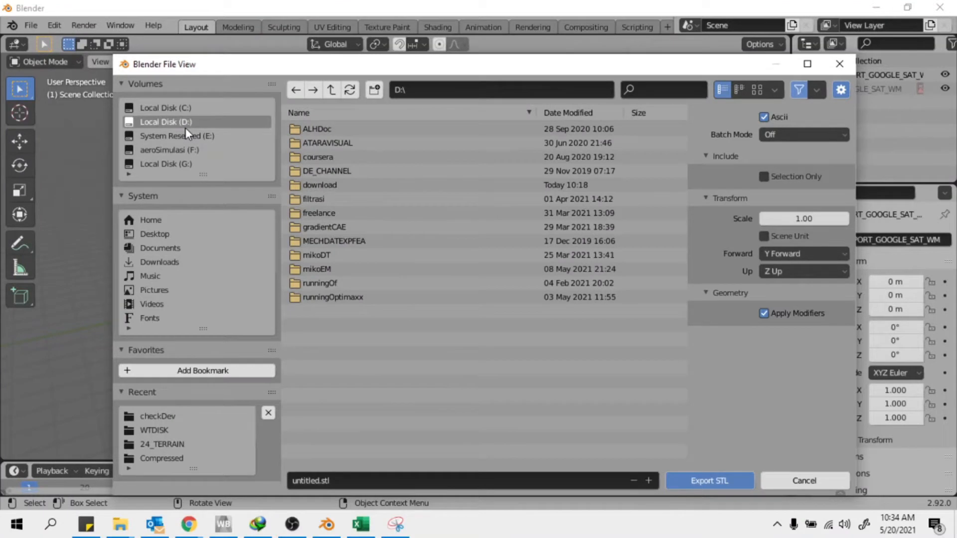
{"action": "double_click", "coordinate": [325, 299]}
{"action": "left_click", "coordinate": [313, 283]}
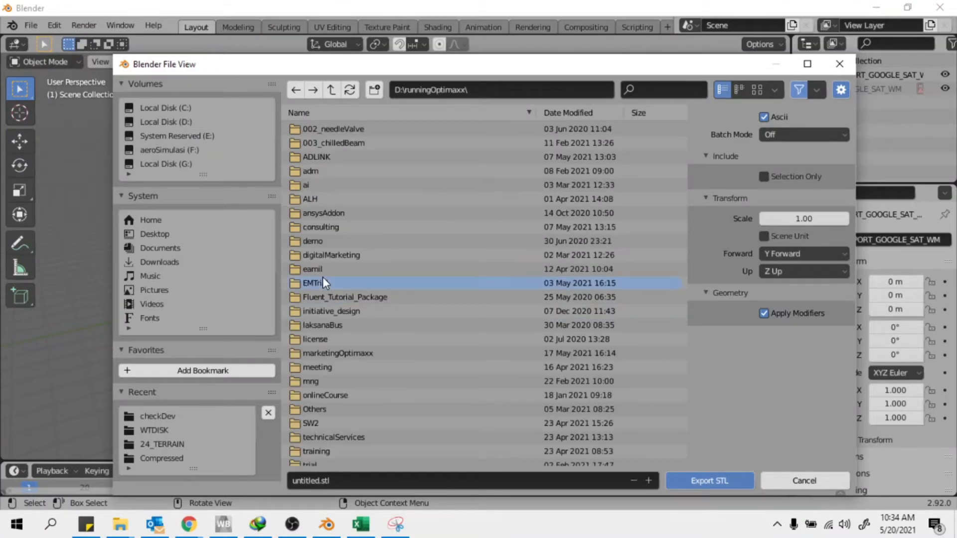
{"action": "double_click", "coordinate": [320, 227]}
{"action": "double_click", "coordinate": [321, 367]}
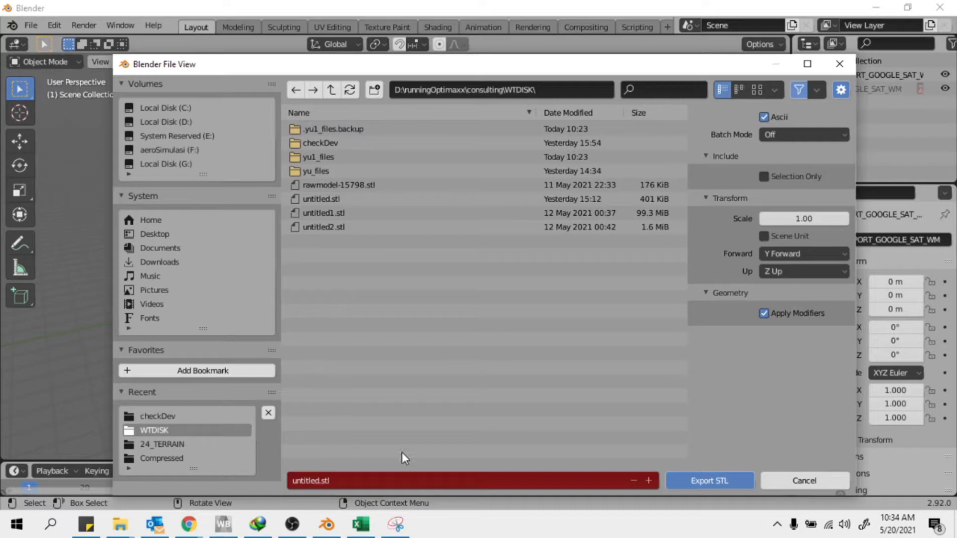
{"action": "left_click", "coordinate": [340, 480]}
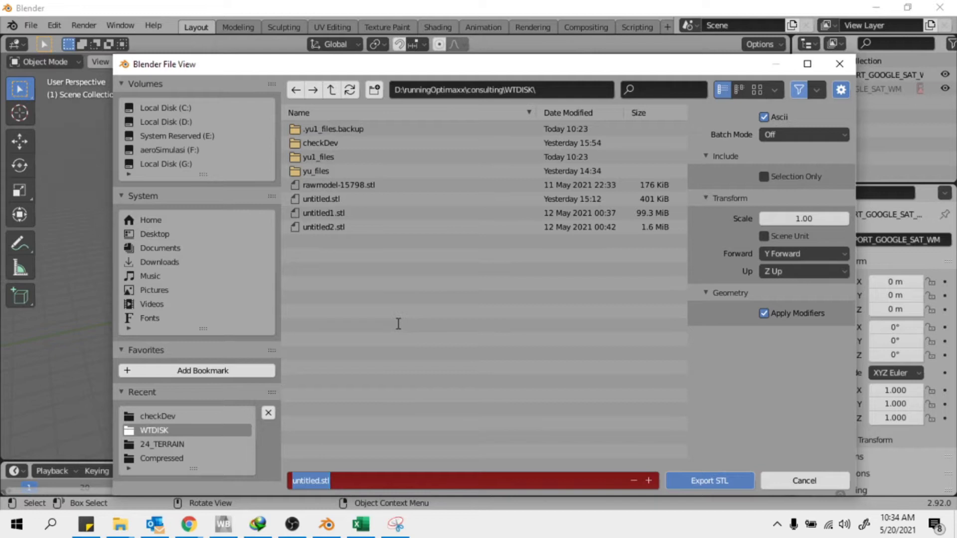
{"action": "type", "text": "terrain0"}
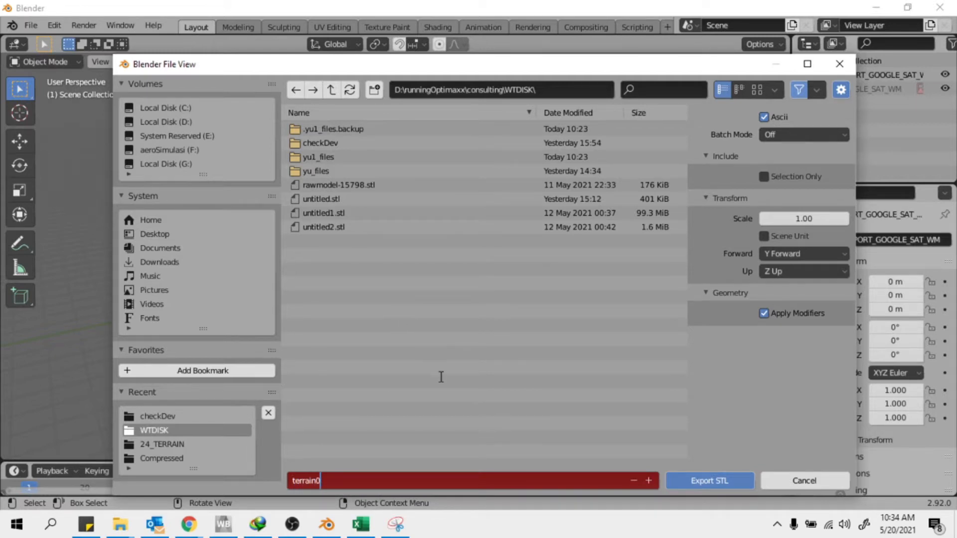
{"action": "left_click", "coordinate": [708, 481]}
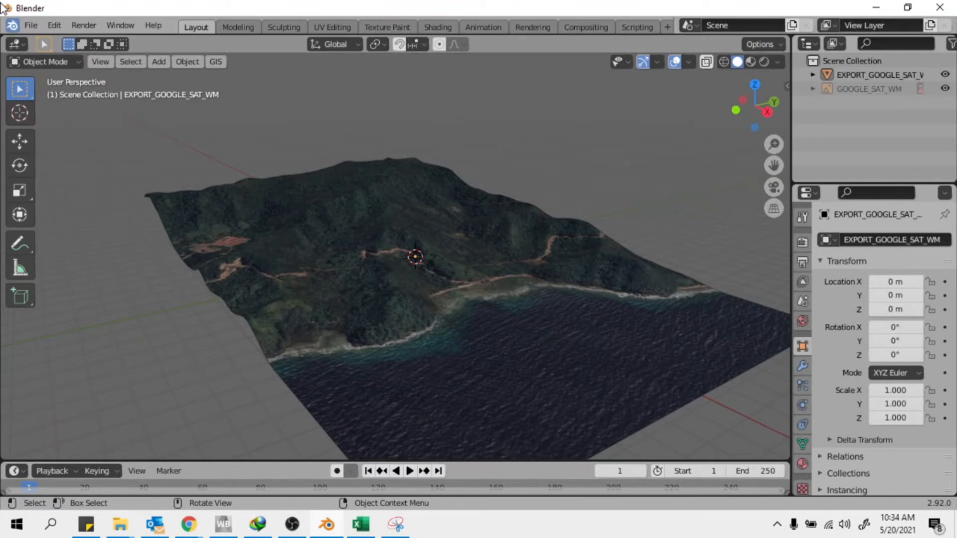
Switch the terrain object into Edit Mode
{"action": "scroll", "coordinate": [280, 207], "scroll_direction": "down", "scroll_amount": 3}
{"action": "scroll", "coordinate": [488, 324], "scroll_direction": "up", "scroll_amount": 5}
{"action": "middle_click_drag", "start_coordinate": [489, 325], "coordinate": [509, 282]}
{"action": "scroll", "coordinate": [425, 305], "scroll_direction": "down", "scroll_amount": 5}
{"action": "scroll", "coordinate": [504, 277], "scroll_direction": "up", "scroll_amount": 4}
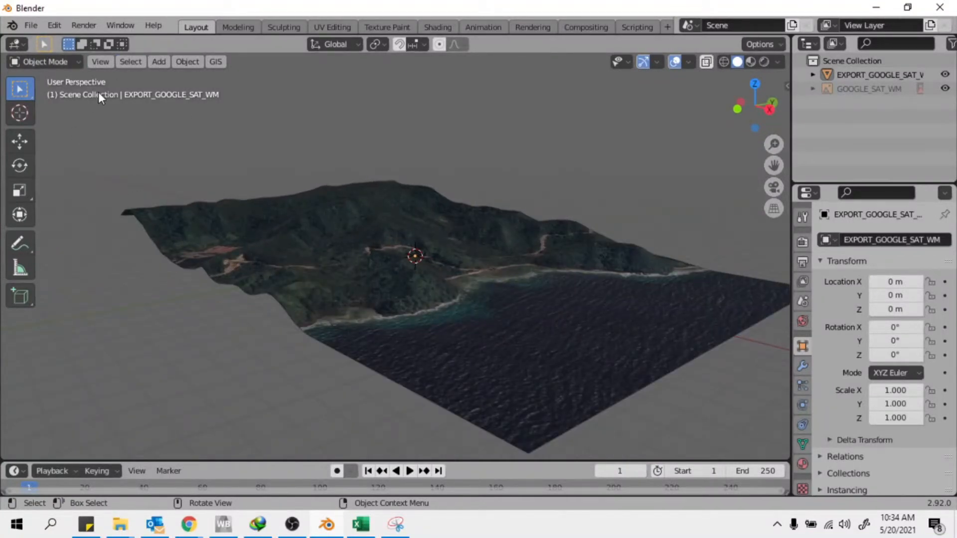
{"action": "left_click", "coordinate": [73, 66]}
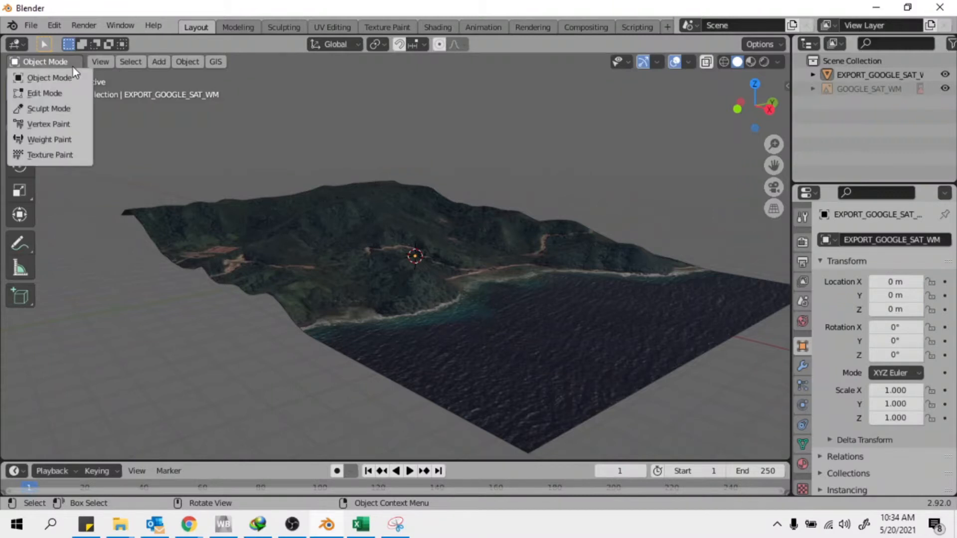
{"action": "left_click", "coordinate": [46, 97]}
Select the whole plane mesh and subdivide it with 2 cuts
{"action": "scroll", "coordinate": [208, 202], "scroll_direction": "down", "scroll_amount": 5}
{"action": "left_click_drag", "start_coordinate": [210, 151], "coordinate": [603, 362]}
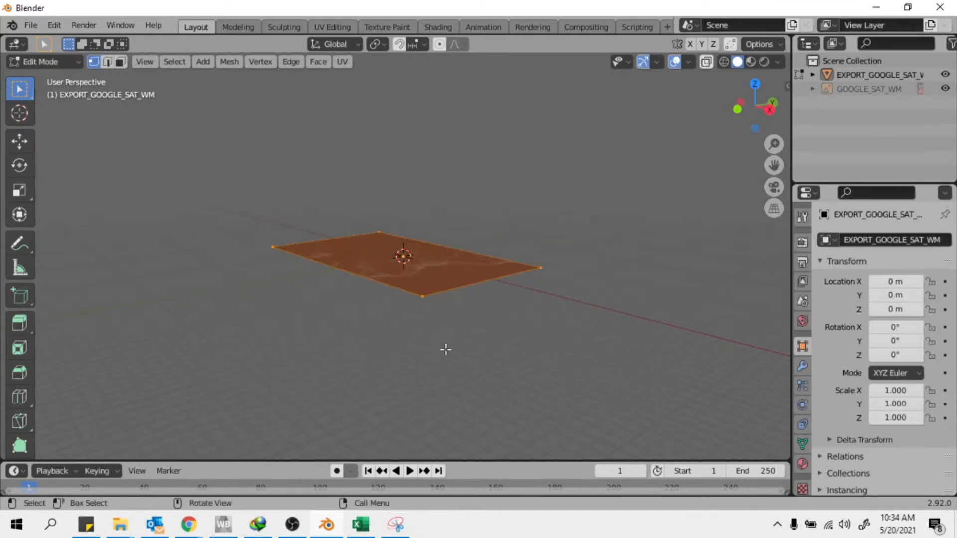
{"action": "scroll", "coordinate": [445, 349], "scroll_direction": "up", "scroll_amount": 1}
{"action": "right_click", "coordinate": [290, 333]}
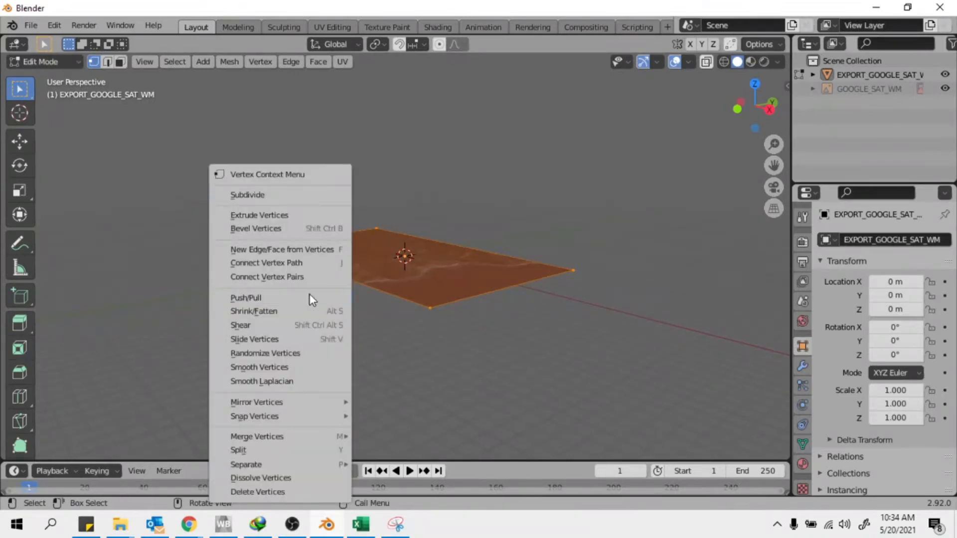
{"action": "left_click", "coordinate": [262, 195]}
{"action": "scroll", "coordinate": [422, 282], "scroll_direction": "up", "scroll_amount": 2}
{"action": "left_click", "coordinate": [131, 449]}
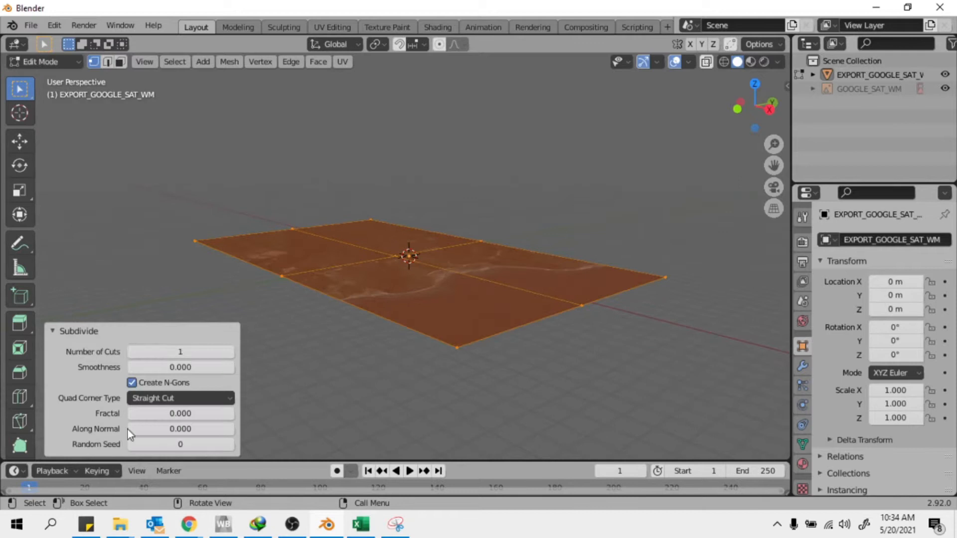
{"action": "left_click", "coordinate": [231, 355]}
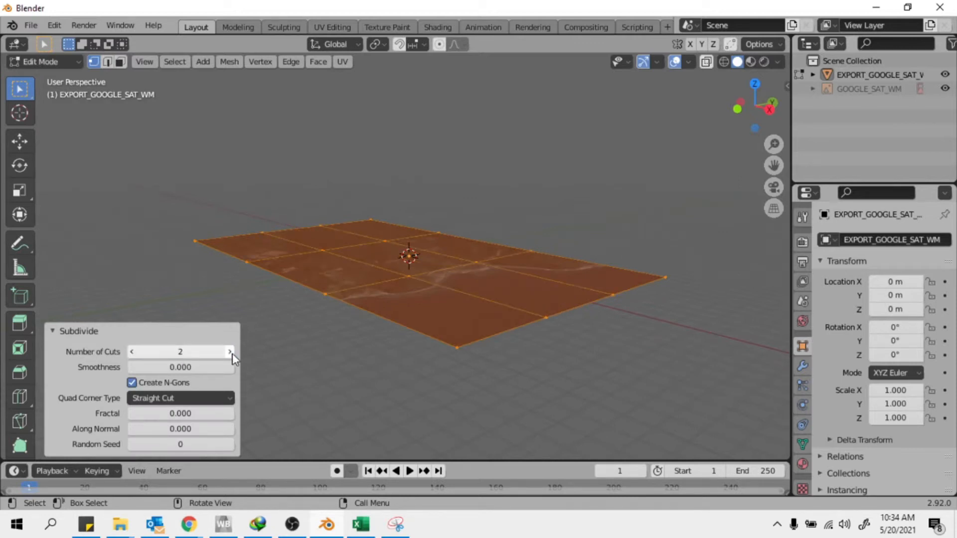
Clear the mesh selection and return to Object Mode to view the relief
{"action": "left_click", "coordinate": [107, 179]}
{"action": "left_click", "coordinate": [74, 62]}
{"action": "left_click", "coordinate": [58, 77]}
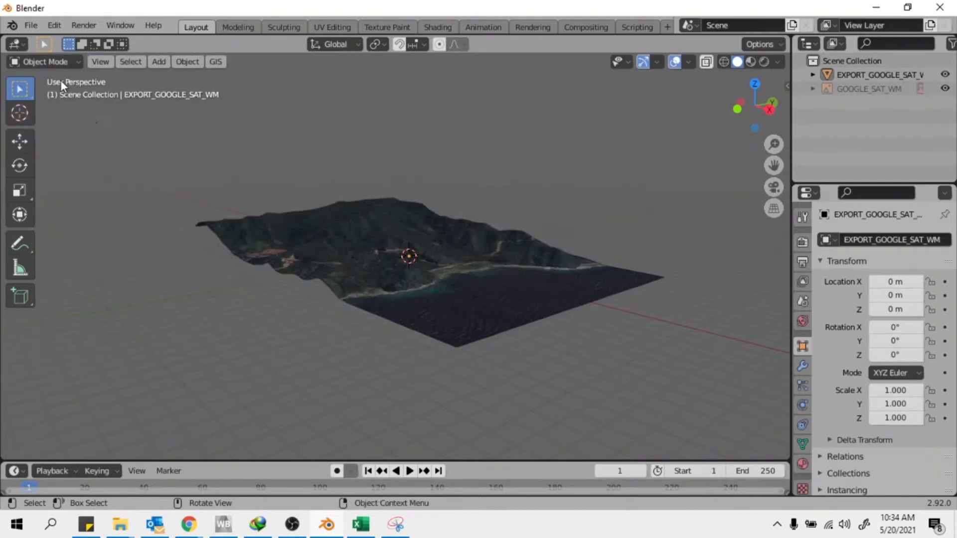
{"action": "middle_click_drag", "start_coordinate": [419, 298], "coordinate": [315, 237]}
Export the terrain as STL to WTDISK under the name terrain2.stl
{"action": "left_click", "coordinate": [31, 25]}
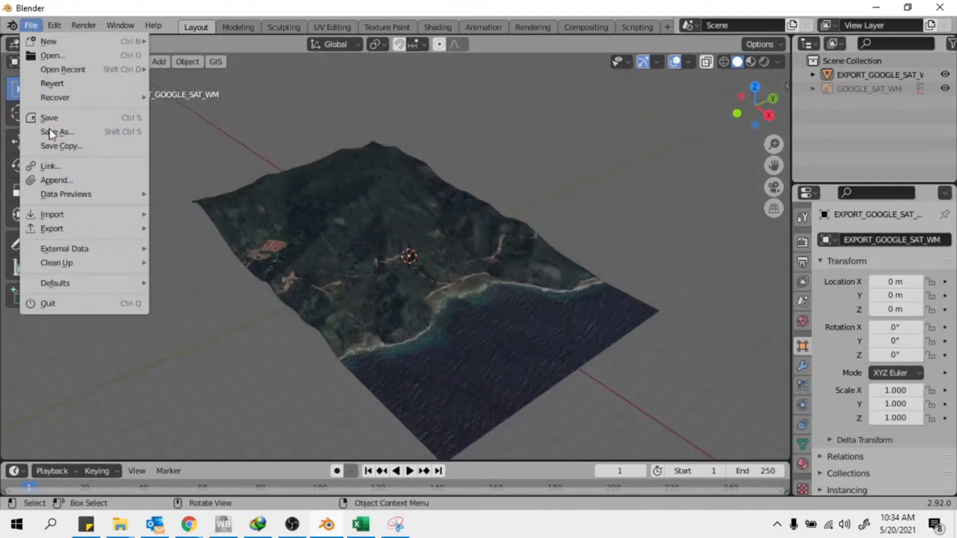
{"action": "mouse_move", "coordinate": [62, 228]}
{"action": "left_click", "coordinate": [208, 299]}
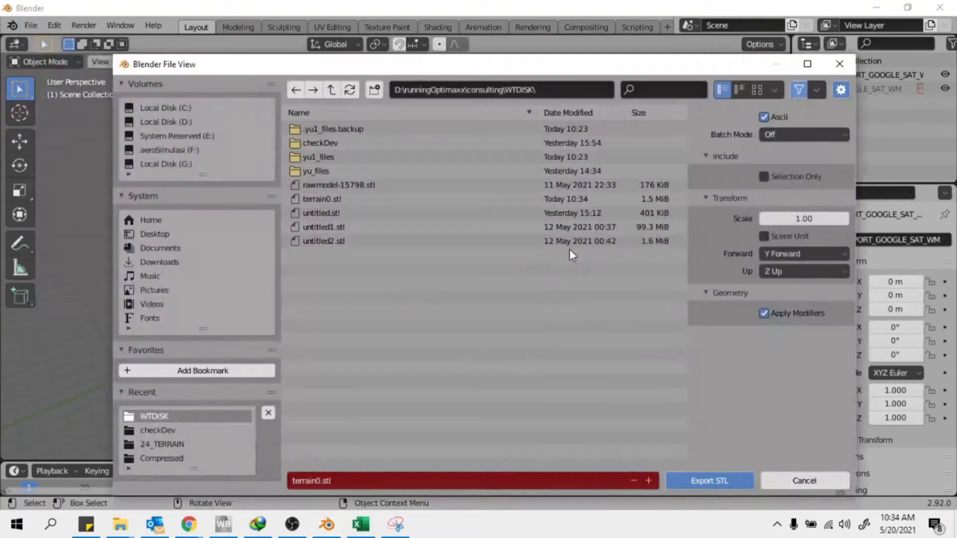
{"action": "left_click", "coordinate": [354, 198]}
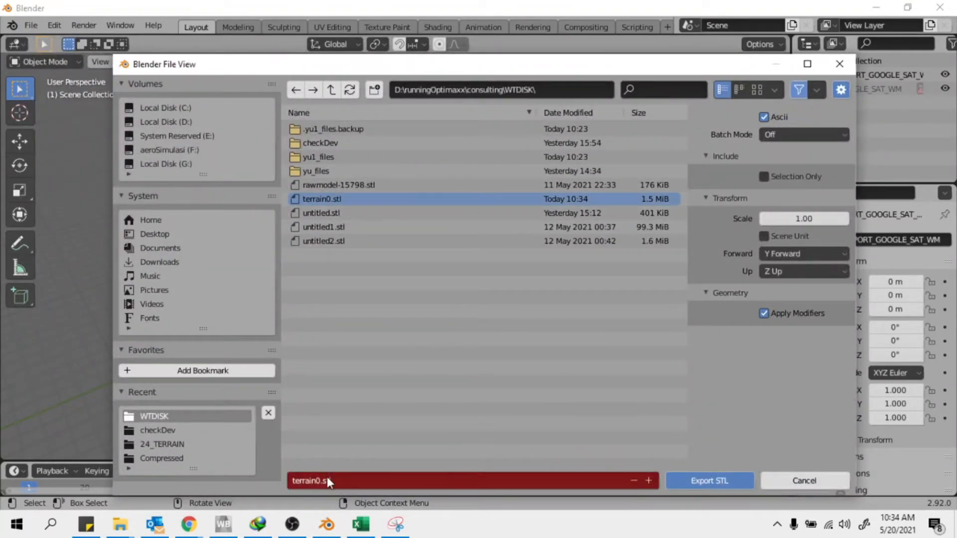
{"action": "left_click", "coordinate": [314, 481]}
{"action": "key", "text": "BackSpace"}
{"action": "type", "text": "2"}
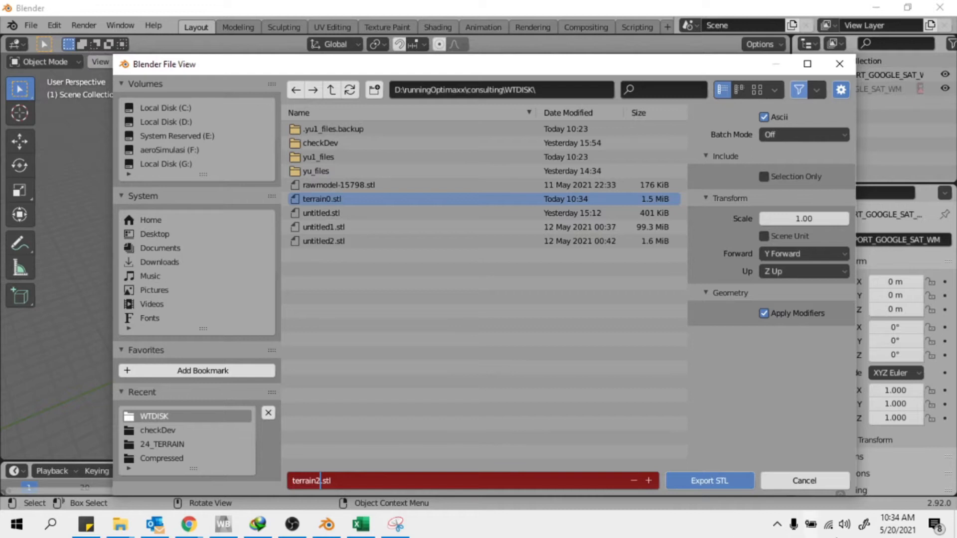
{"action": "left_click", "coordinate": [717, 481]}
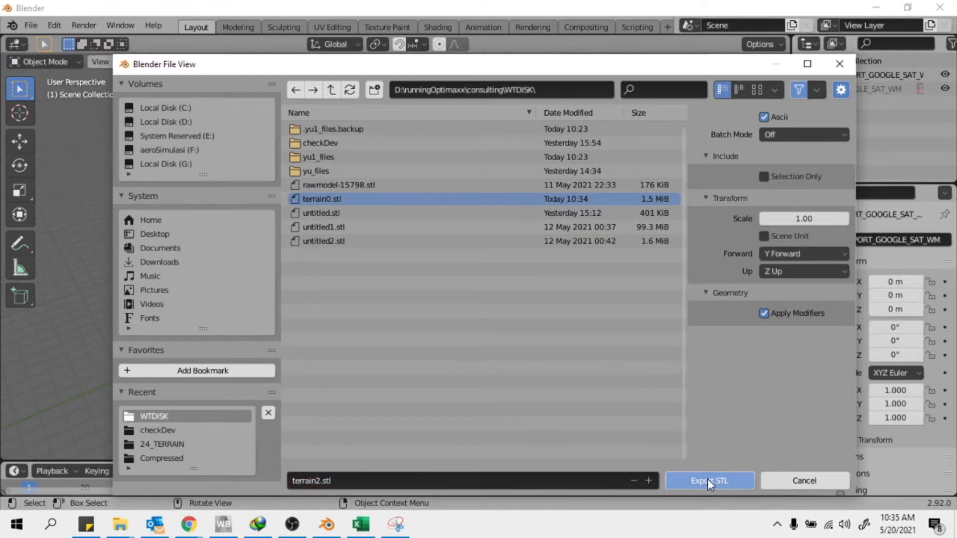
{"action": "left_click", "coordinate": [707, 479]}
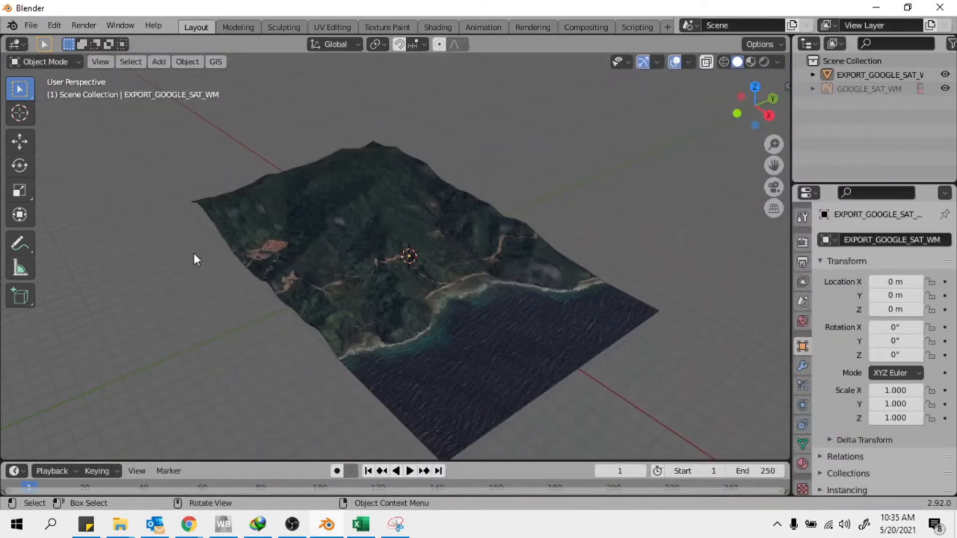
Bring the ANSYS Workbench project window to the front
{"action": "middle_click_drag", "start_coordinate": [395, 288], "coordinate": [628, 322]}
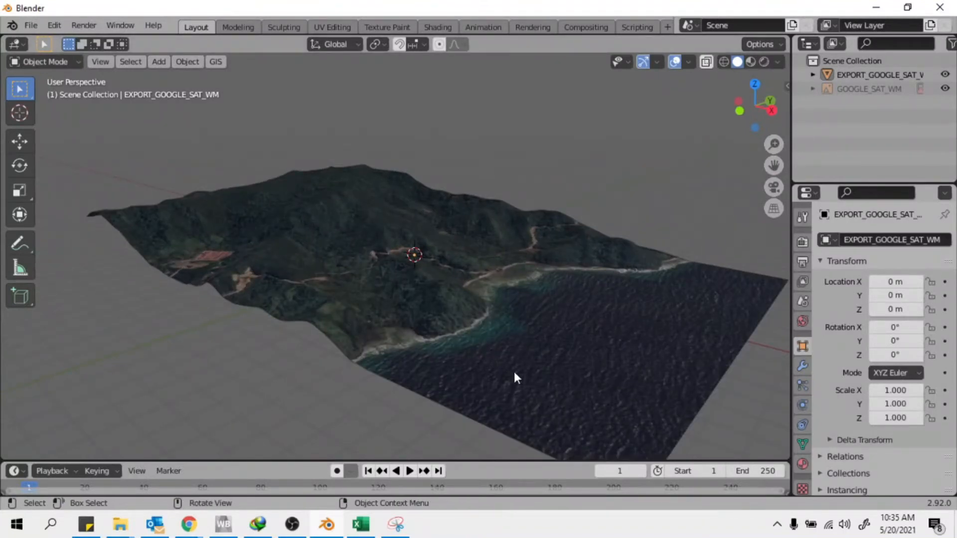
{"action": "left_click", "coordinate": [191, 526]}
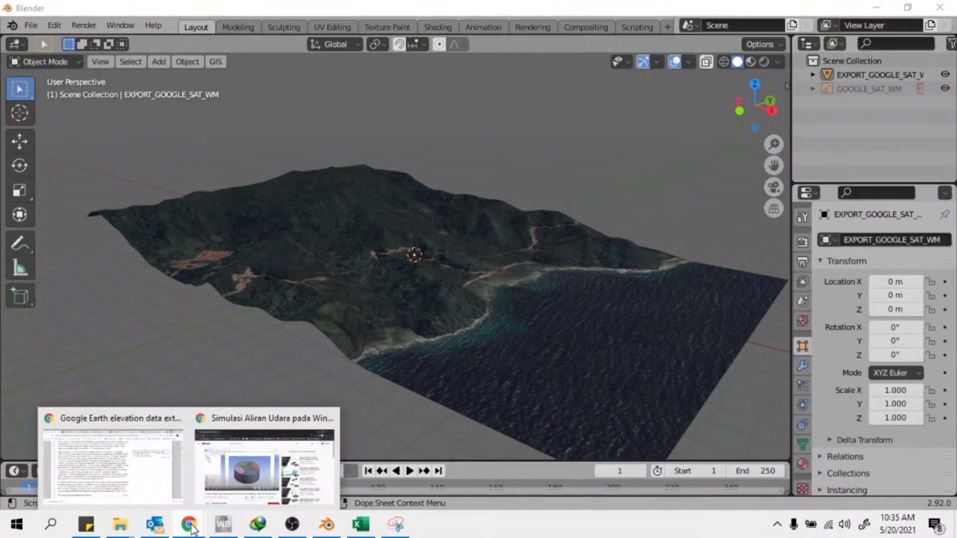
{"action": "left_click", "coordinate": [222, 529]}
Save the current Workbench project and start a new empty one
{"action": "left_click", "coordinate": [16, 26]}
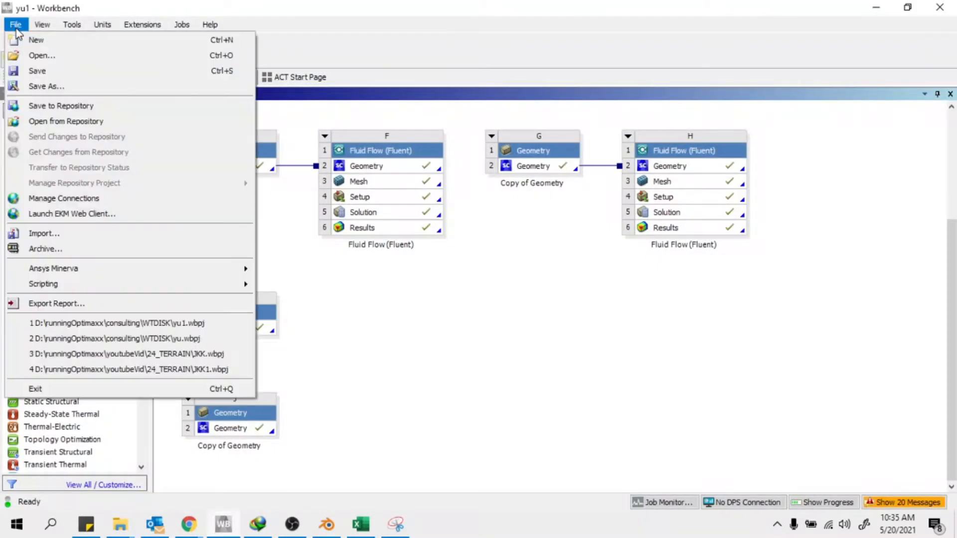
{"action": "left_click", "coordinate": [51, 44]}
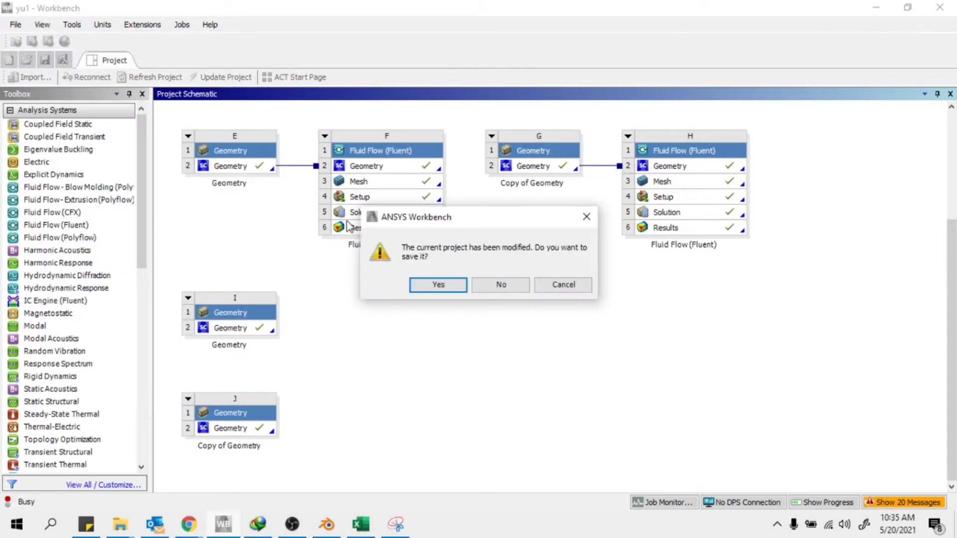
{"action": "left_click", "coordinate": [586, 216]}
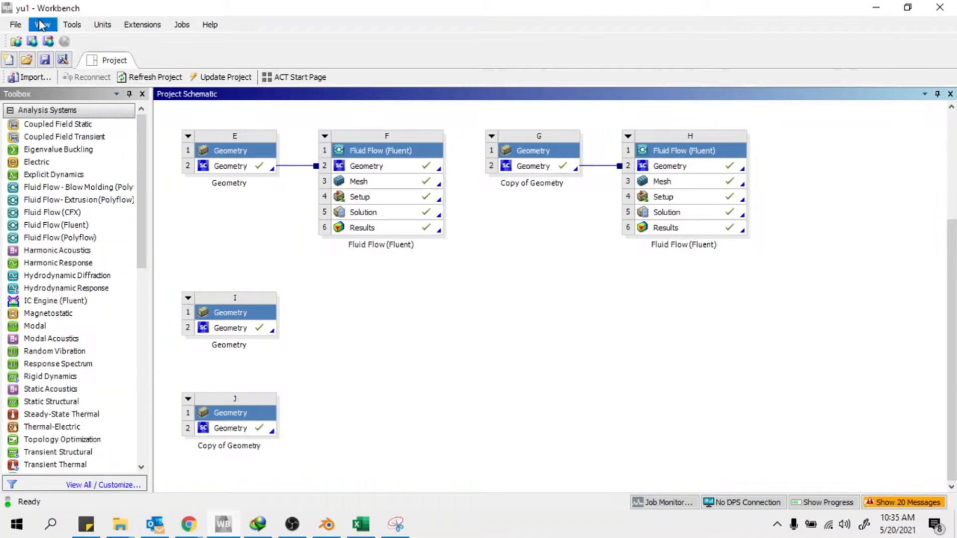
{"action": "left_click", "coordinate": [44, 61]}
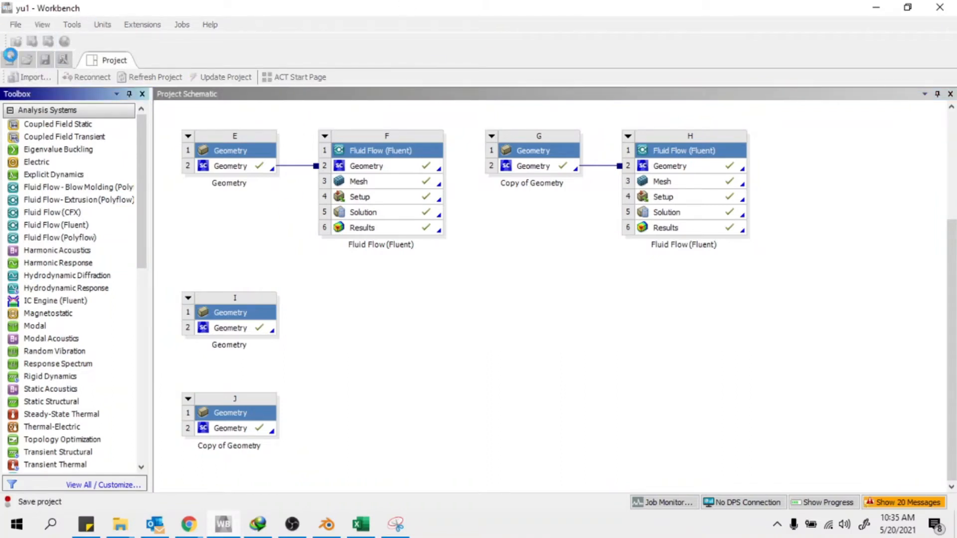
{"action": "left_click", "coordinate": [16, 25]}
{"action": "left_click", "coordinate": [37, 41]}
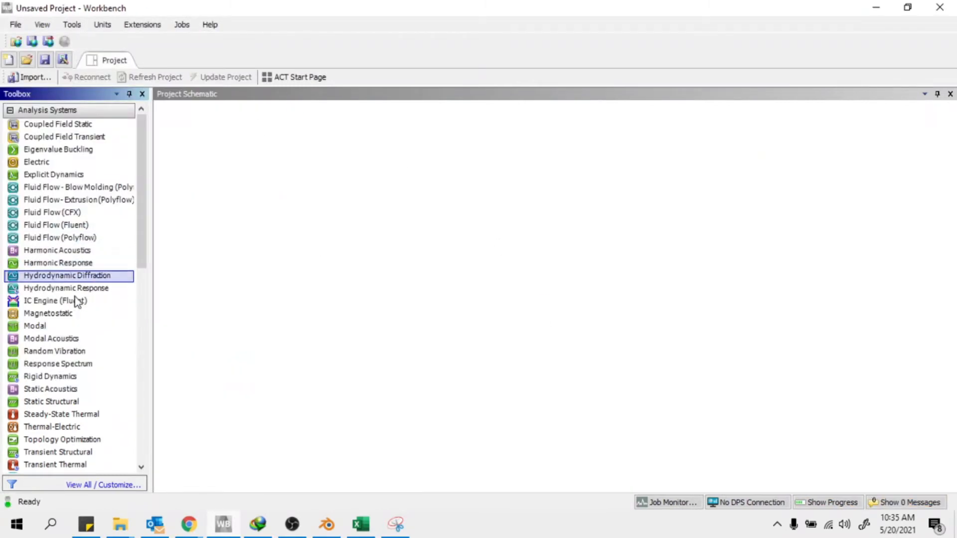
Add a standalone Geometry system to the schematic and launch its geometry editor
{"action": "left_click_drag", "start_coordinate": [142, 240], "coordinate": [149, 180]}
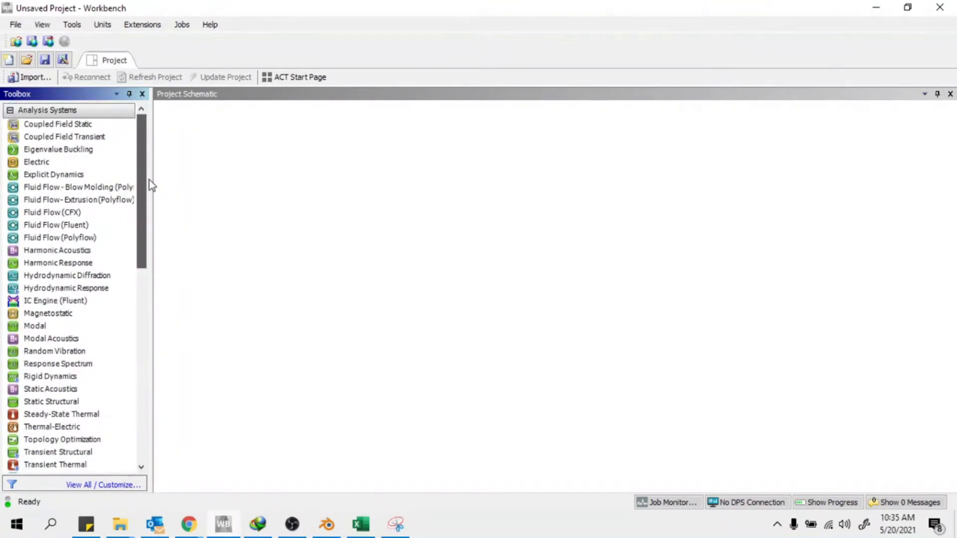
{"action": "scroll", "coordinate": [70, 315], "scroll_direction": "down", "scroll_amount": 12}
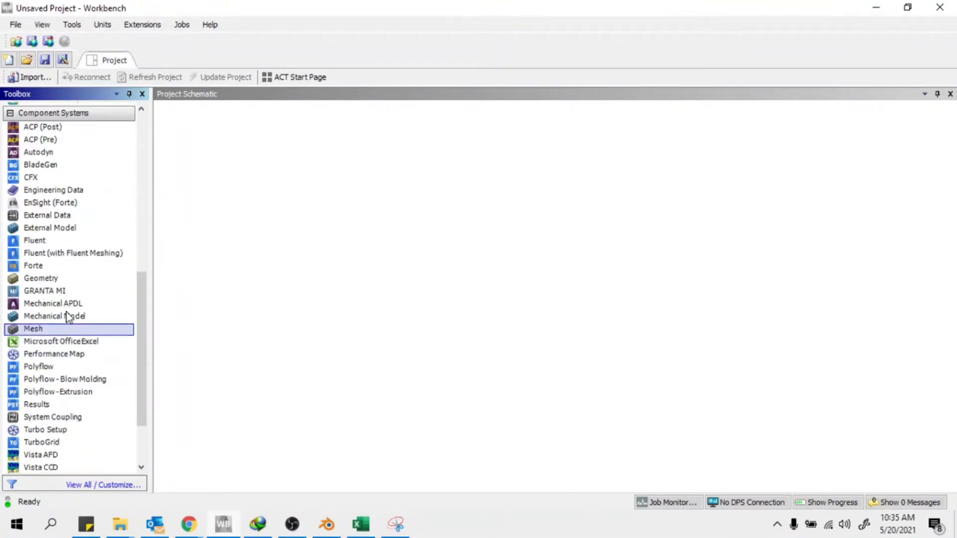
{"action": "left_click_drag", "start_coordinate": [142, 289], "coordinate": [143, 329]}
{"action": "left_click_drag", "start_coordinate": [23, 237], "coordinate": [274, 202]}
{"action": "double_click", "coordinate": [265, 167]}
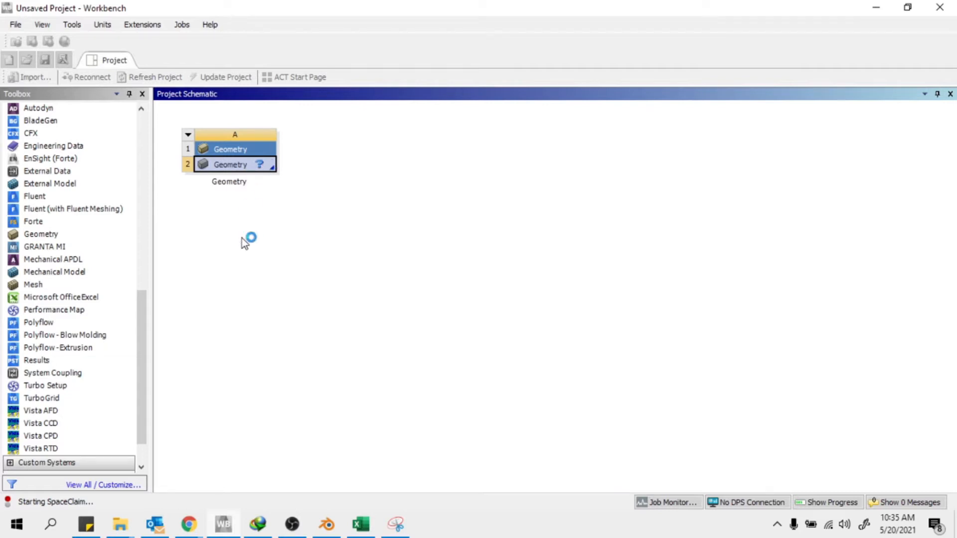
Glance at the YouTube tutorial, minimize Chrome, and wait for SpaceClaim's Design1 to open
{"action": "mouse_move", "coordinate": [190, 525]}
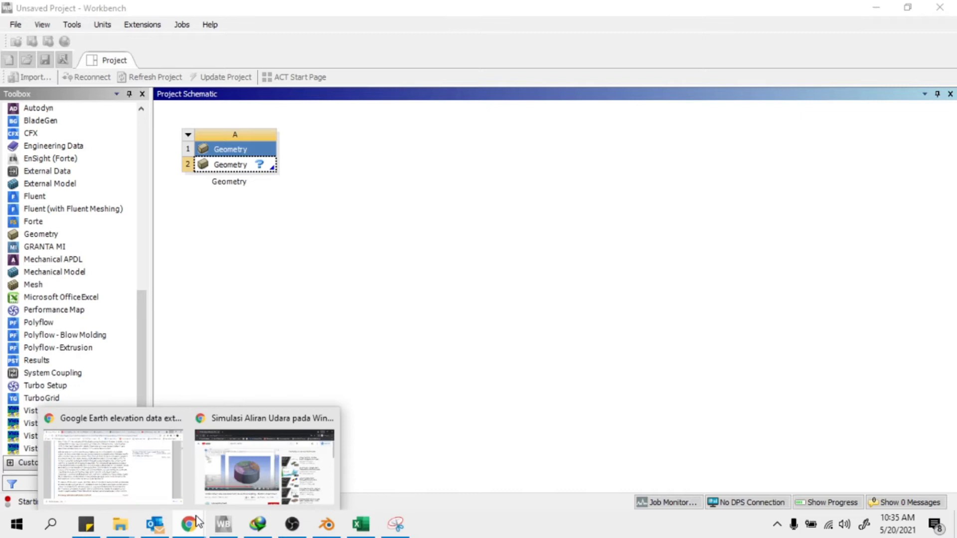
{"action": "left_click", "coordinate": [263, 495]}
{"action": "left_click", "coordinate": [876, 10]}
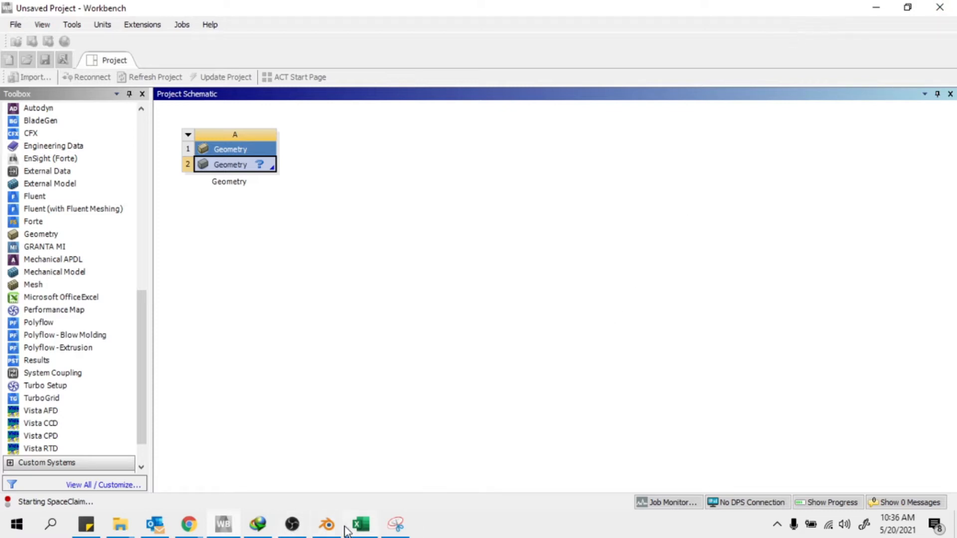
{"action": "mouse_move", "coordinate": [349, 528]}
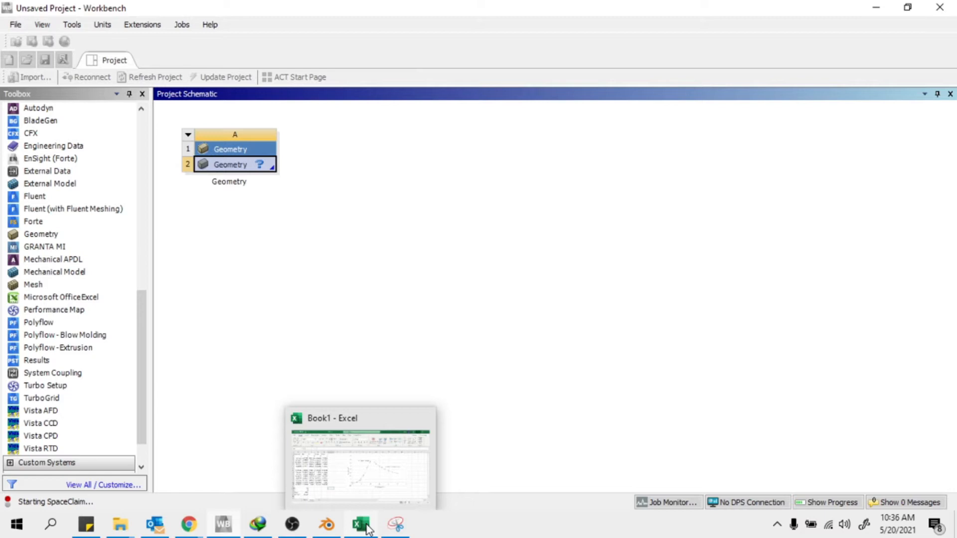
{"action": "mouse_move", "coordinate": [396, 524]}
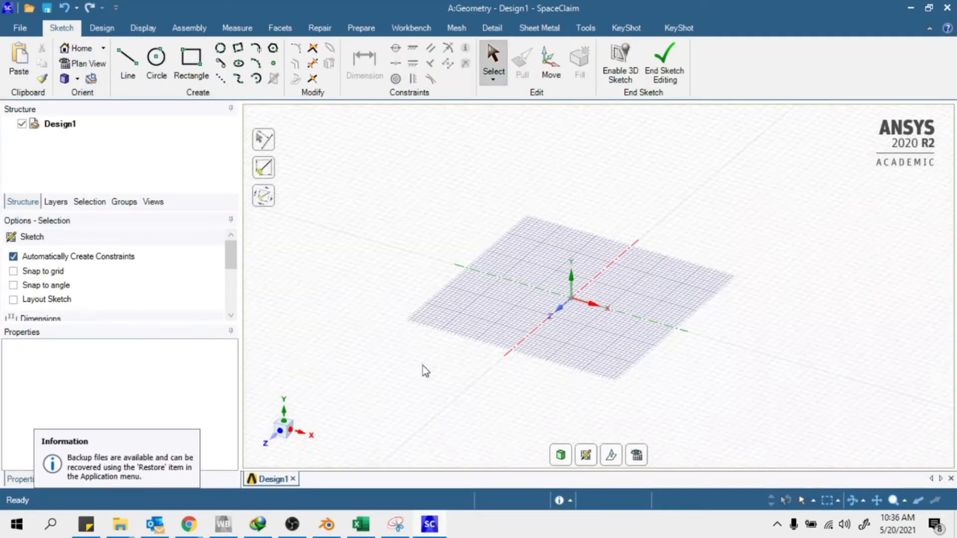
Leave sketch mode for 3D modelling in Design1
{"action": "scroll", "coordinate": [407, 354], "scroll_direction": "up", "scroll_amount": 2}
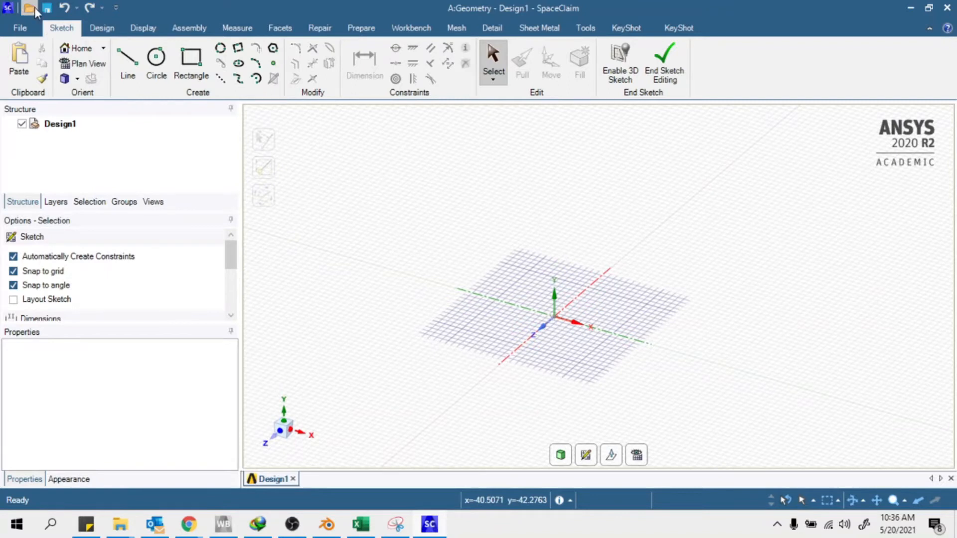
{"action": "left_click", "coordinate": [102, 29]}
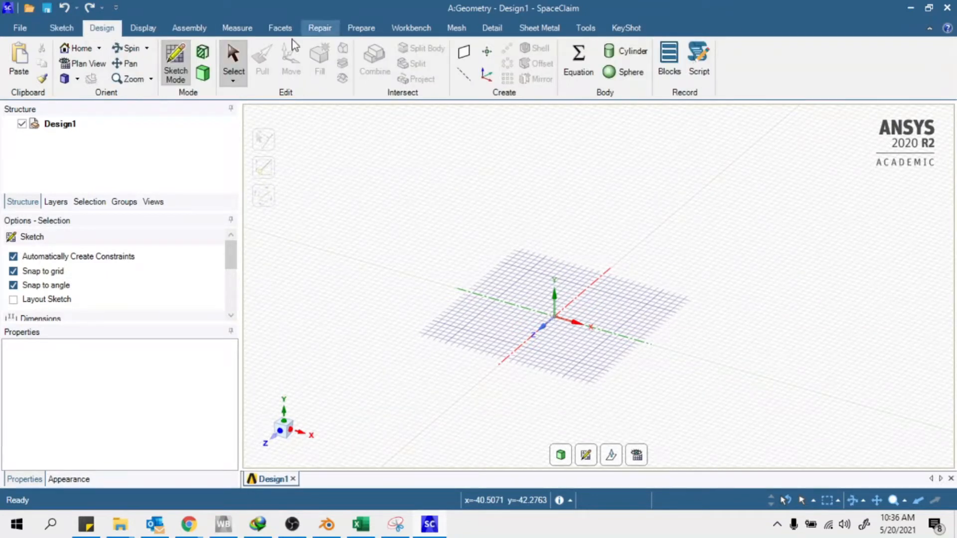
{"action": "left_click", "coordinate": [205, 77]}
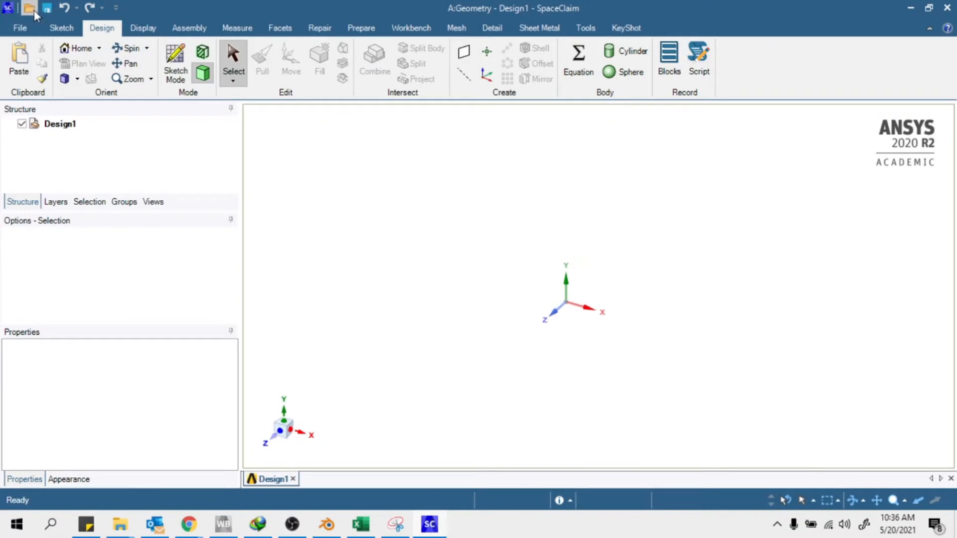
Open terrain0.stl from the WTDISK folder, filtering the file list to STL files
{"action": "key", "text": "ctrl+o"}
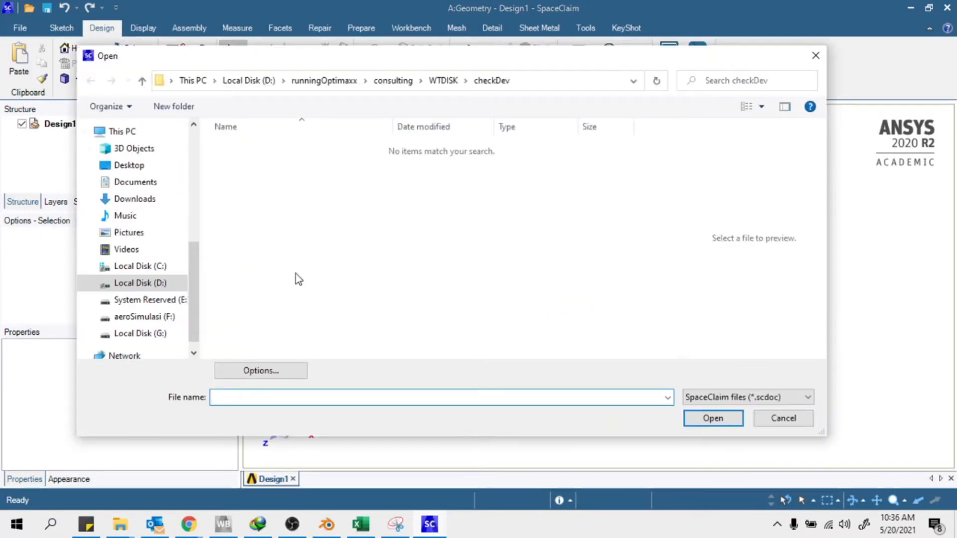
{"action": "left_click", "coordinate": [443, 81]}
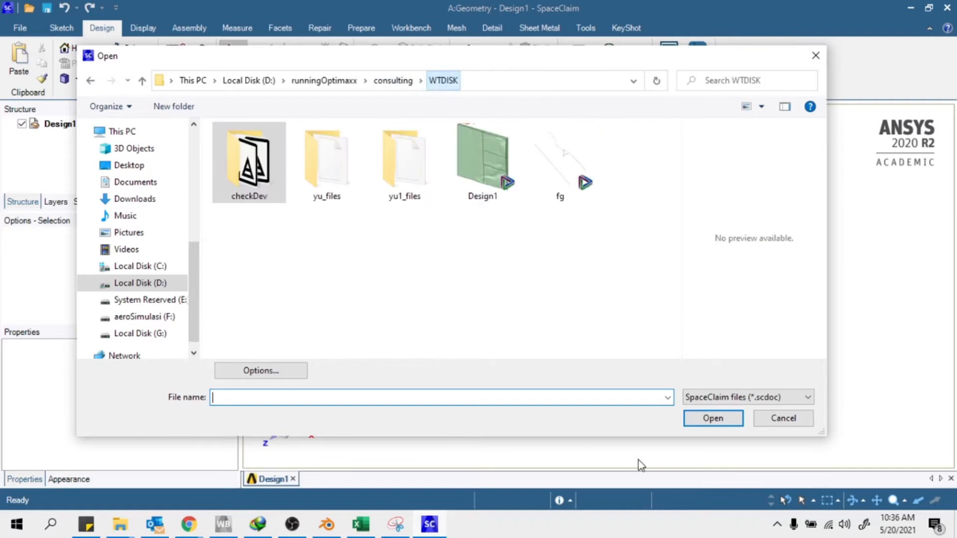
{"action": "left_click", "coordinate": [734, 397]}
{"action": "scroll", "coordinate": [785, 366], "scroll_direction": "down", "scroll_amount": 3}
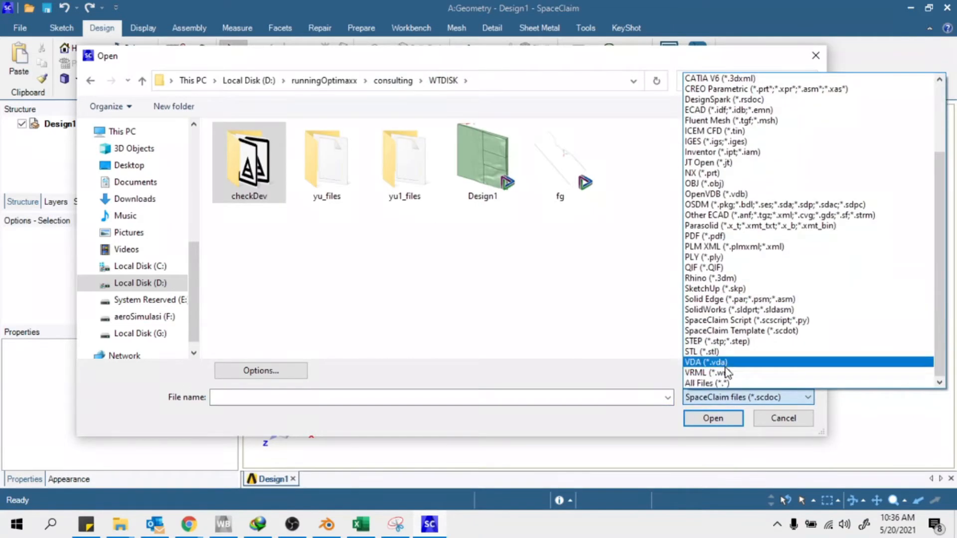
{"action": "left_click", "coordinate": [704, 351]}
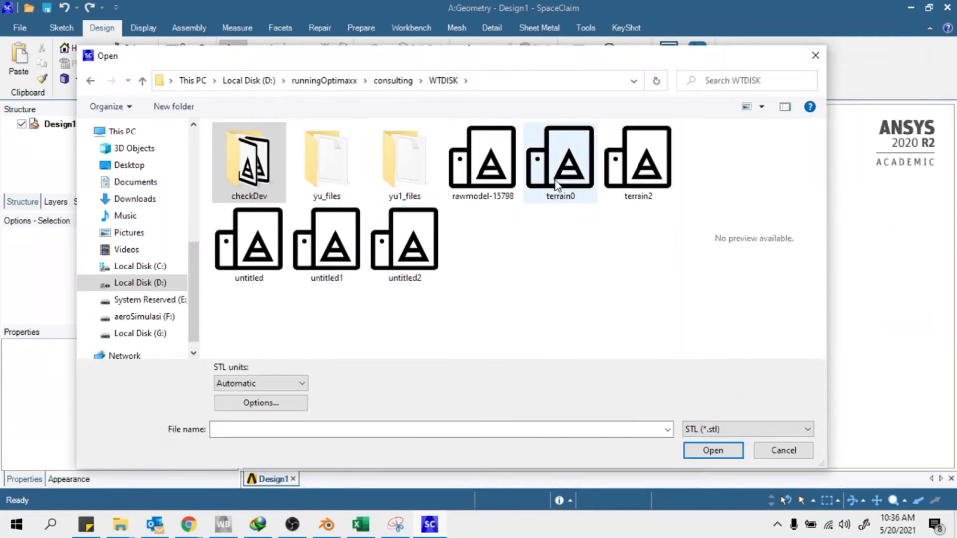
{"action": "left_click", "coordinate": [560, 165]}
{"action": "left_click", "coordinate": [715, 452]}
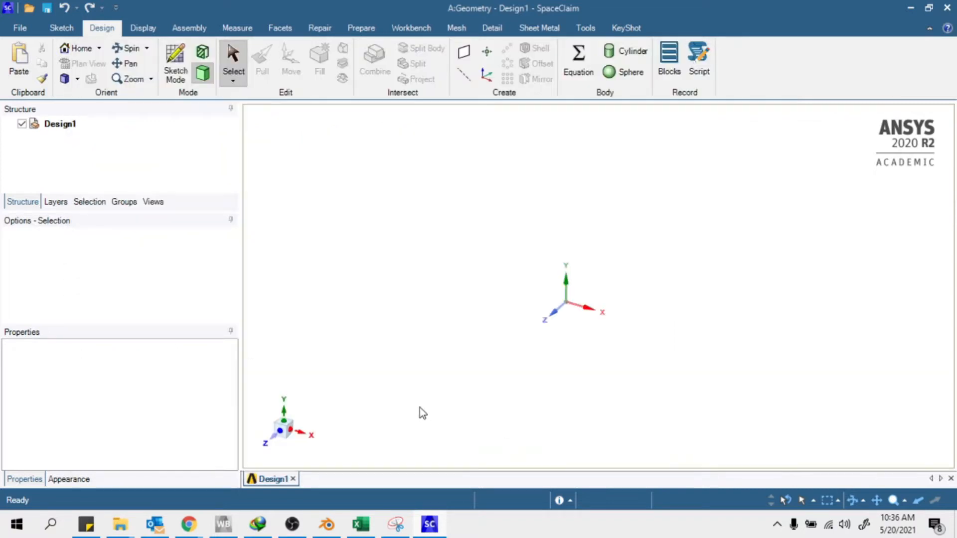
Orbit and zoom around the loaded terrain0 faceted surface to inspect it from several angles
{"action": "middle_click_drag", "start_coordinate": [772, 332], "coordinate": [623, 241]}
{"action": "scroll", "coordinate": [421, 329], "scroll_direction": "down", "scroll_amount": 5}
{"action": "scroll", "coordinate": [515, 338], "scroll_direction": "up", "scroll_amount": 6}
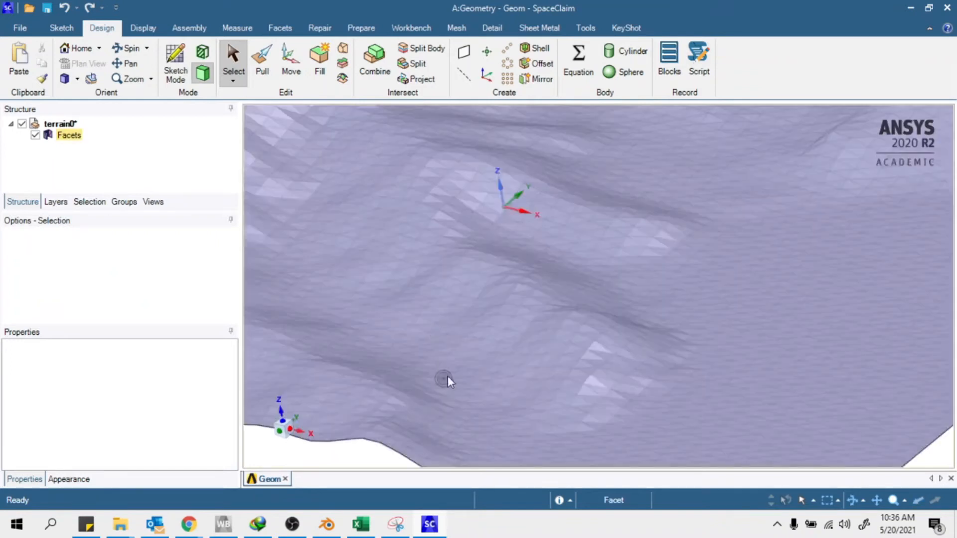
{"action": "scroll", "coordinate": [515, 357], "scroll_direction": "down", "scroll_amount": 3}
{"action": "middle_click_drag", "start_coordinate": [568, 279], "coordinate": [548, 307]}
{"action": "scroll", "coordinate": [548, 308], "scroll_direction": "down", "scroll_amount": 1}
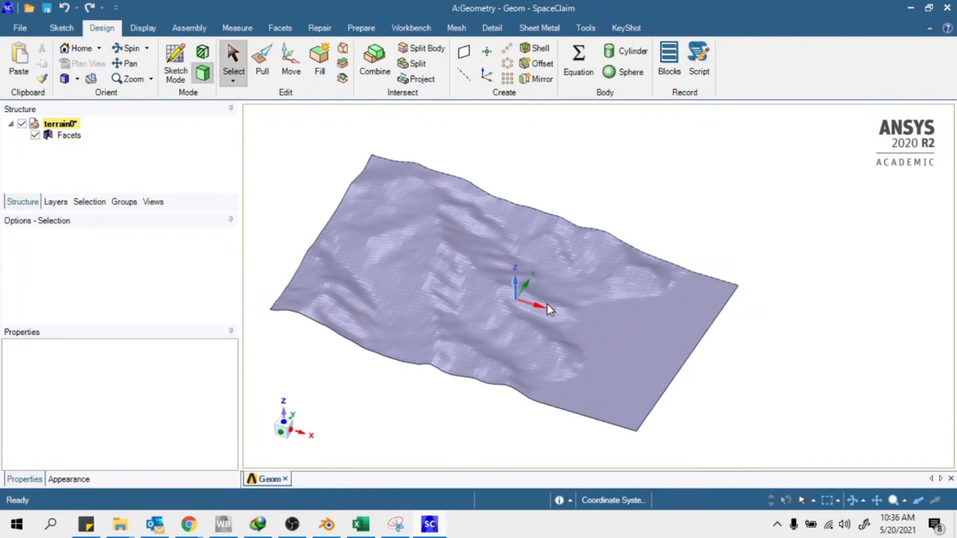
{"action": "scroll", "coordinate": [423, 311], "scroll_direction": "up", "scroll_amount": 6}
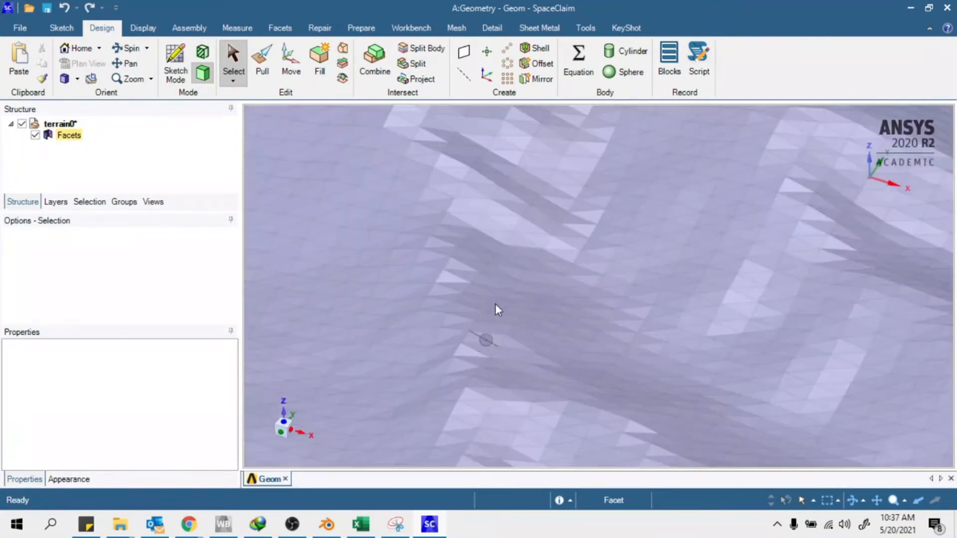
{"action": "mouse_move", "coordinate": [497, 309]}
{"action": "middle_mouse_down"}
{"action": "mouse_move", "coordinate": [446, 237]}
{"action": "mouse_move", "coordinate": [522, 249]}
{"action": "mouse_move", "coordinate": [502, 264]}
{"action": "middle_mouse_up"}
{"action": "scroll", "coordinate": [448, 265], "scroll_direction": "down", "scroll_amount": 1}
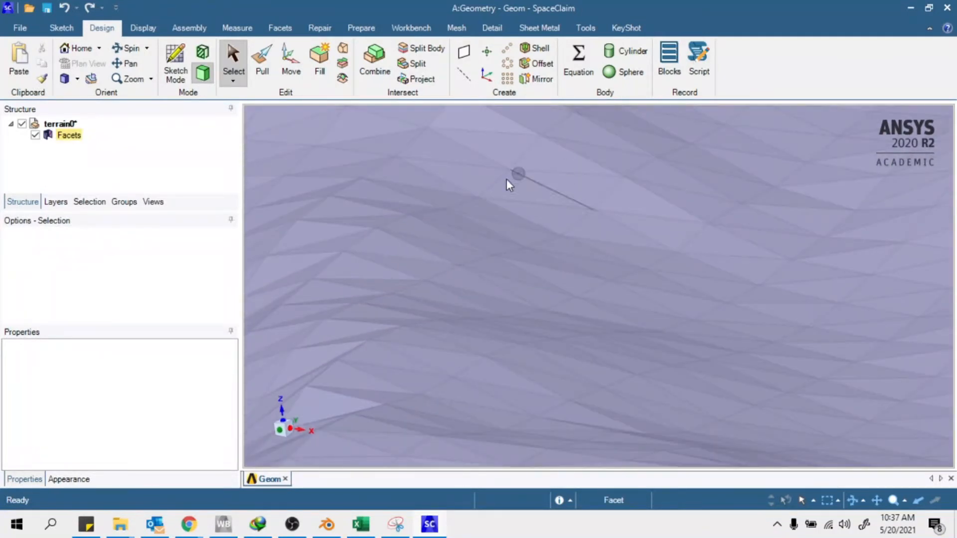
{"action": "scroll", "coordinate": [479, 272], "scroll_direction": "up", "scroll_amount": 3}
{"action": "scroll", "coordinate": [438, 240], "scroll_direction": "down", "scroll_amount": 2}
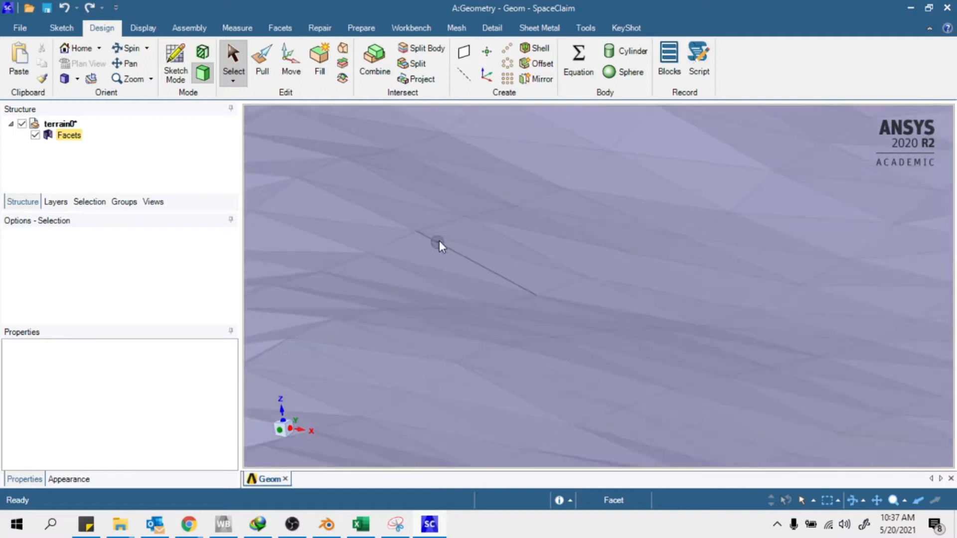
{"action": "scroll", "coordinate": [493, 274], "scroll_direction": "down", "scroll_amount": 3}
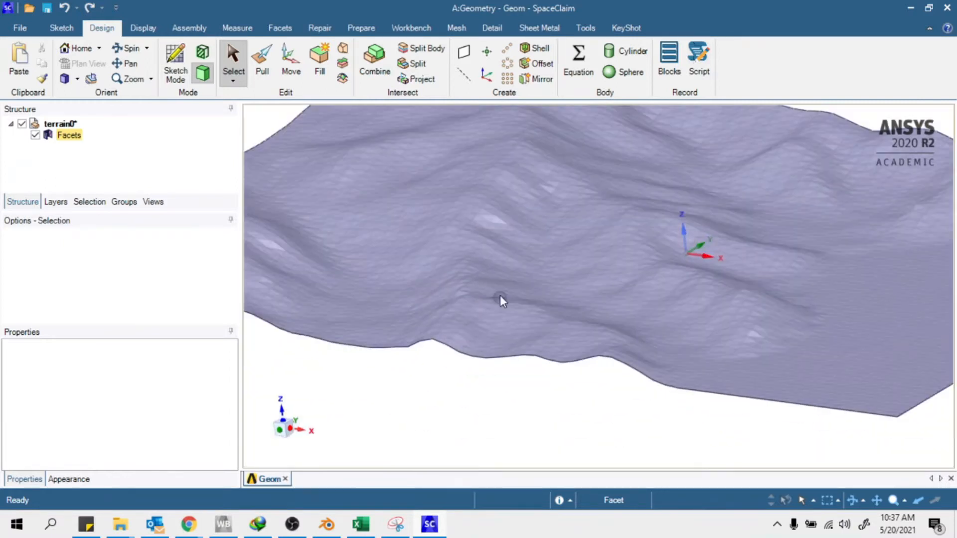
{"action": "scroll", "coordinate": [483, 353], "scroll_direction": "down", "scroll_amount": 3}
{"action": "scroll", "coordinate": [572, 319], "scroll_direction": "up", "scroll_amount": 1}
{"action": "middle_click_drag", "start_coordinate": [572, 319], "coordinate": [503, 344]}
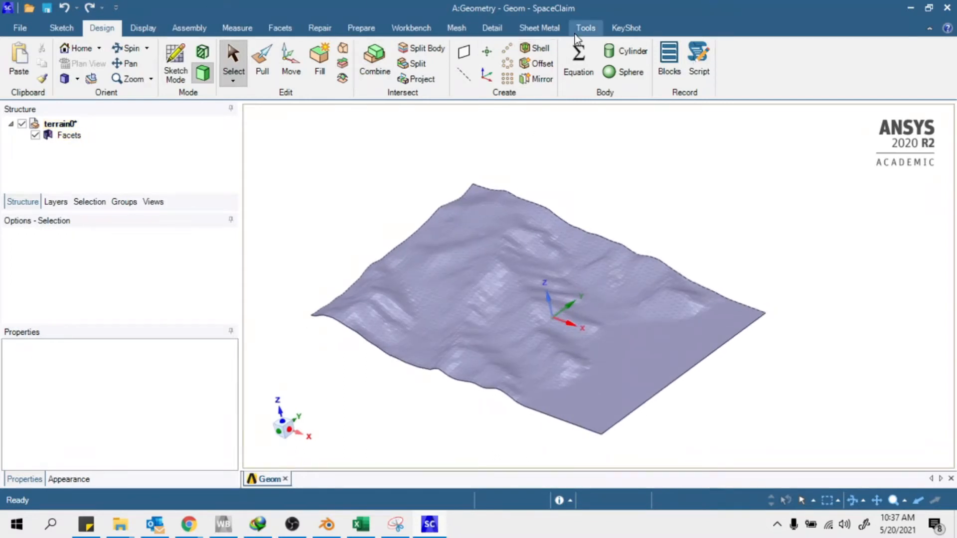
{"action": "left_click", "coordinate": [318, 28]}
Scale the terrain facet body by 1000 about the coordinate origin
{"action": "left_click", "coordinate": [279, 28]}
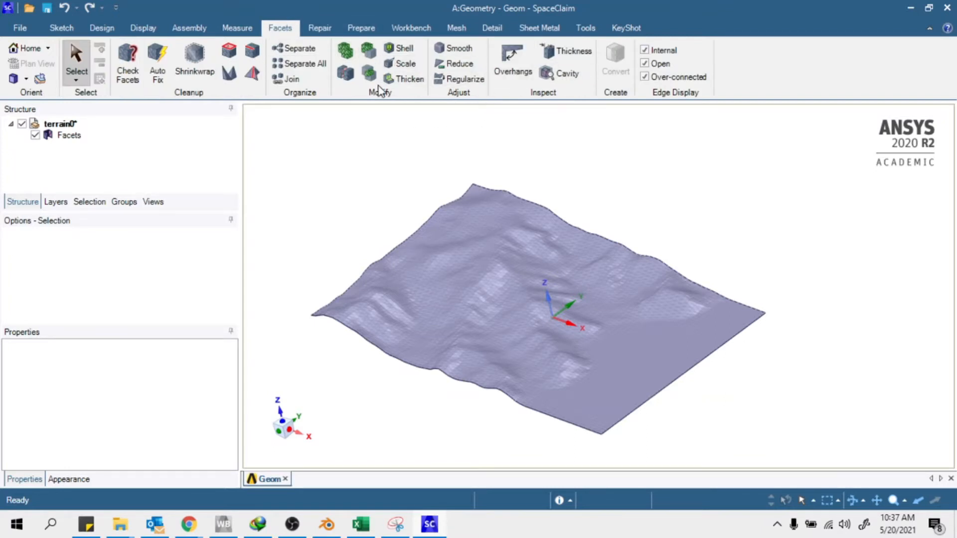
{"action": "left_click", "coordinate": [405, 64]}
{"action": "left_click", "coordinate": [500, 297]}
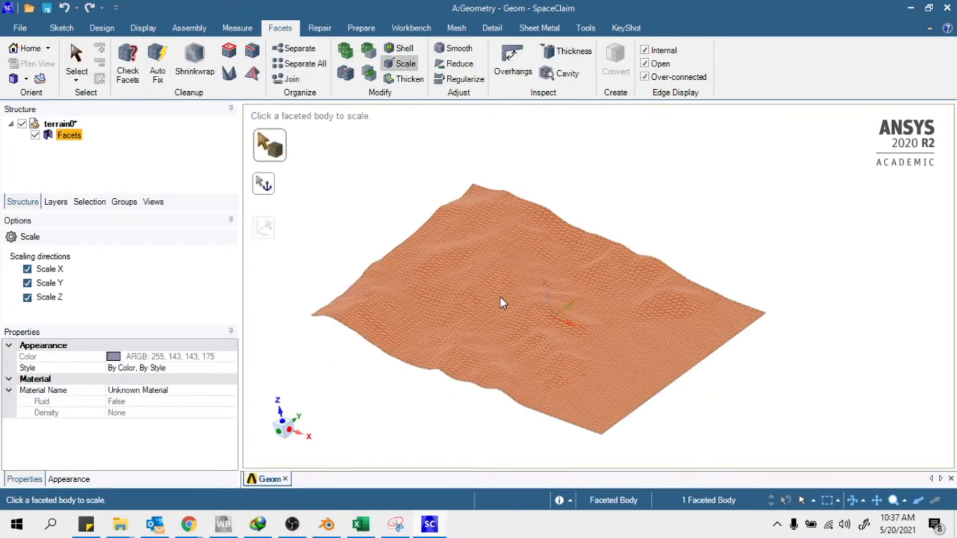
{"action": "middle_click_drag", "start_coordinate": [630, 348], "coordinate": [569, 364]}
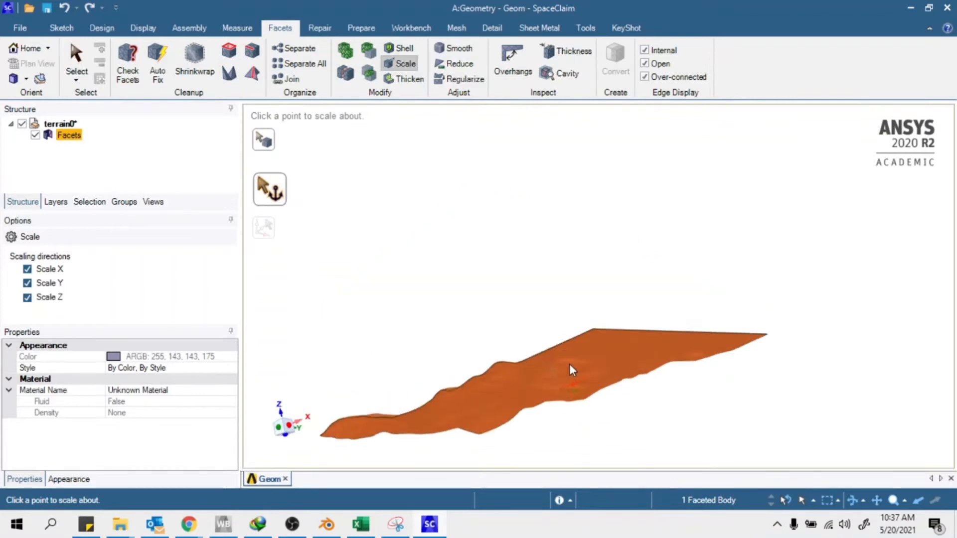
{"action": "scroll", "coordinate": [569, 364], "scroll_direction": "up", "scroll_amount": 3}
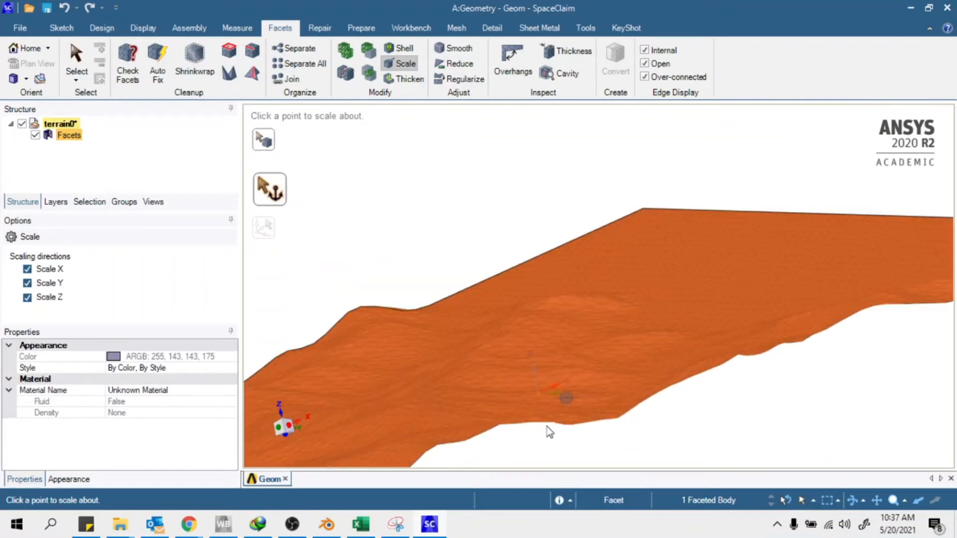
{"action": "left_click", "coordinate": [541, 392]}
{"action": "scroll", "coordinate": [537, 397], "scroll_direction": "down", "scroll_amount": 5}
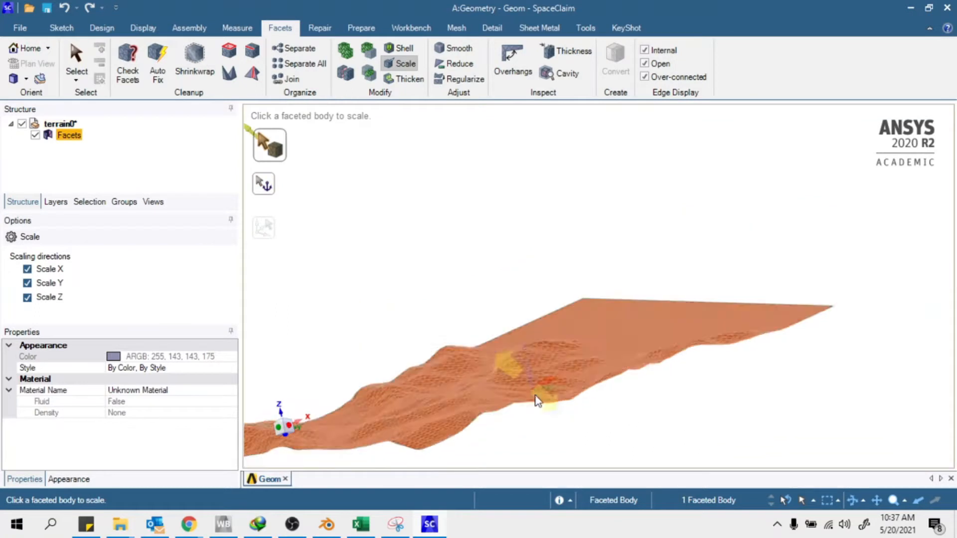
{"action": "middle_click_drag", "start_coordinate": [566, 465], "coordinate": [427, 321]}
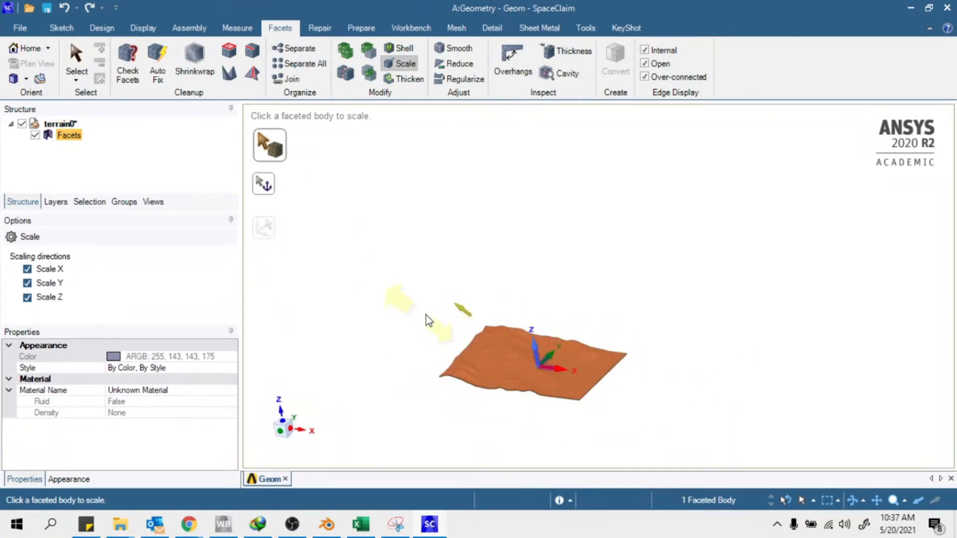
{"action": "left_click_drag", "start_coordinate": [453, 299], "coordinate": [391, 271]}
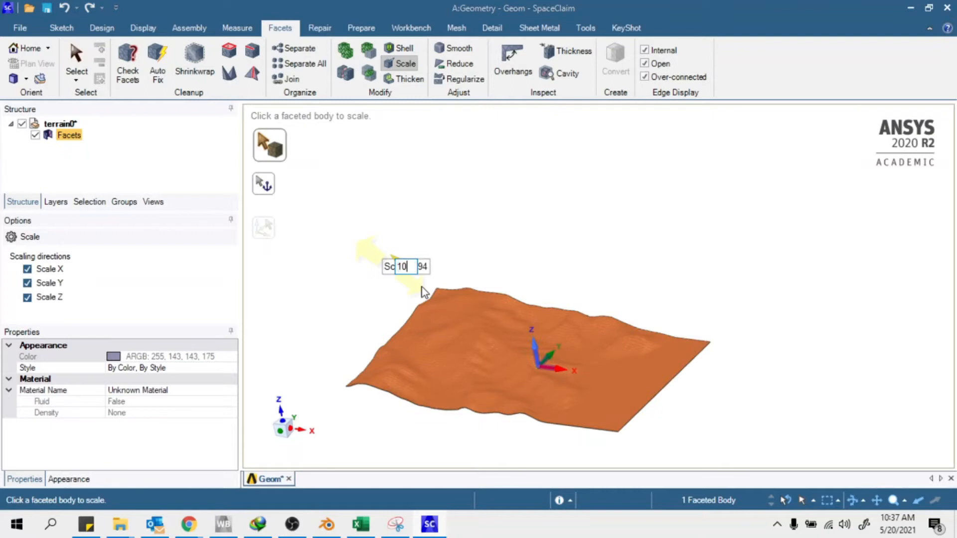
{"action": "type", "text": "1000"}
{"action": "key", "text": "Return"}
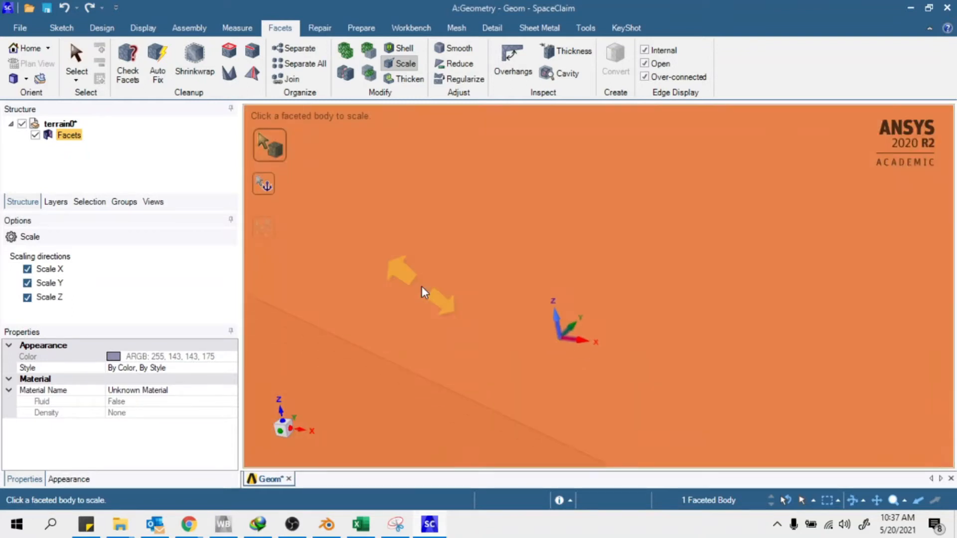
{"action": "scroll", "coordinate": [531, 228], "scroll_direction": "down", "scroll_amount": 12}
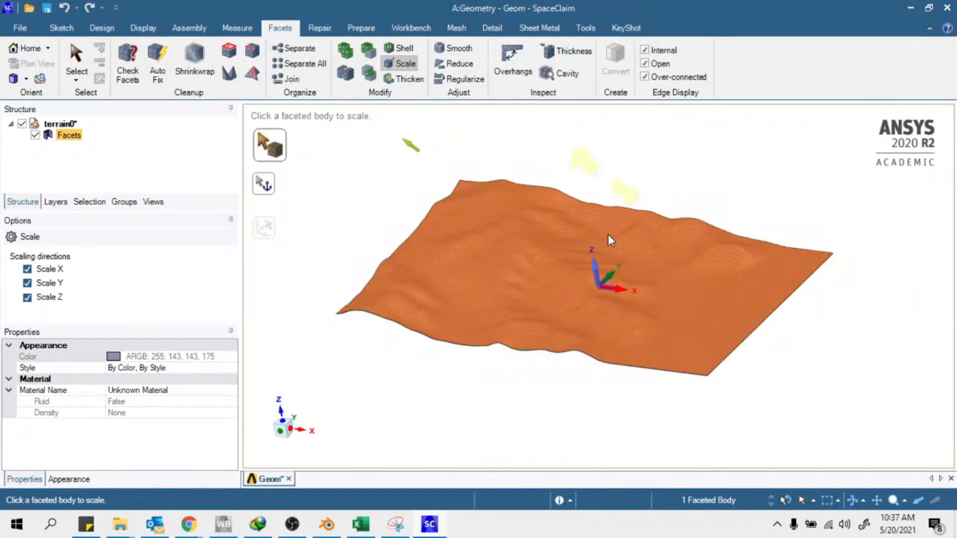
{"action": "key", "text": "Escape"}
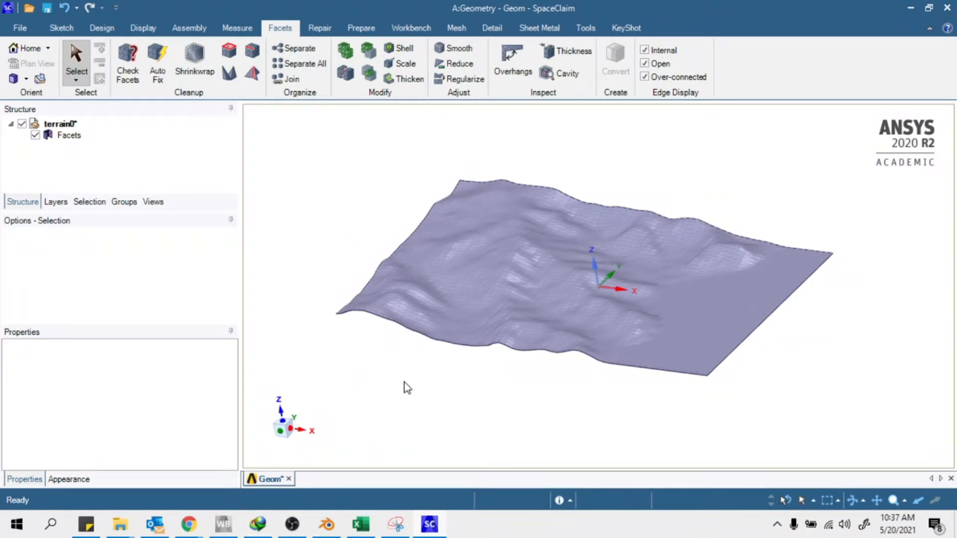
Inspect the enlarged terrain from below and above, then start the Auto Skin tool
{"action": "middle_click_drag", "start_coordinate": [591, 260], "coordinate": [547, 139]}
{"action": "scroll", "coordinate": [599, 247], "scroll_direction": "up", "scroll_amount": 5}
{"action": "middle_click_drag", "start_coordinate": [527, 236], "coordinate": [588, 278]}
{"action": "scroll", "coordinate": [586, 277], "scroll_direction": "down", "scroll_amount": 5}
{"action": "scroll", "coordinate": [502, 247], "scroll_direction": "up", "scroll_amount": 4}
{"action": "mouse_move", "coordinate": [504, 251]}
{"action": "middle_mouse_down"}
{"action": "mouse_move", "coordinate": [613, 223]}
{"action": "mouse_move", "coordinate": [698, 231]}
{"action": "mouse_move", "coordinate": [543, 269]}
{"action": "mouse_move", "coordinate": [591, 259]}
{"action": "middle_mouse_up"}
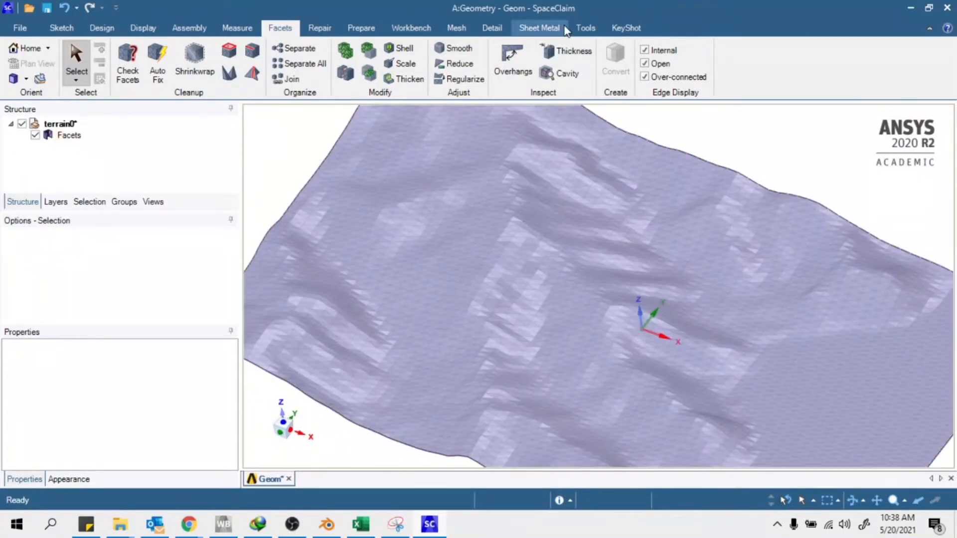
{"action": "left_click", "coordinate": [586, 28]}
{"action": "left_click", "coordinate": [76, 80]}
Auto Skin the terrain facet body into a smooth patch surface
{"action": "left_click", "coordinate": [501, 261]}
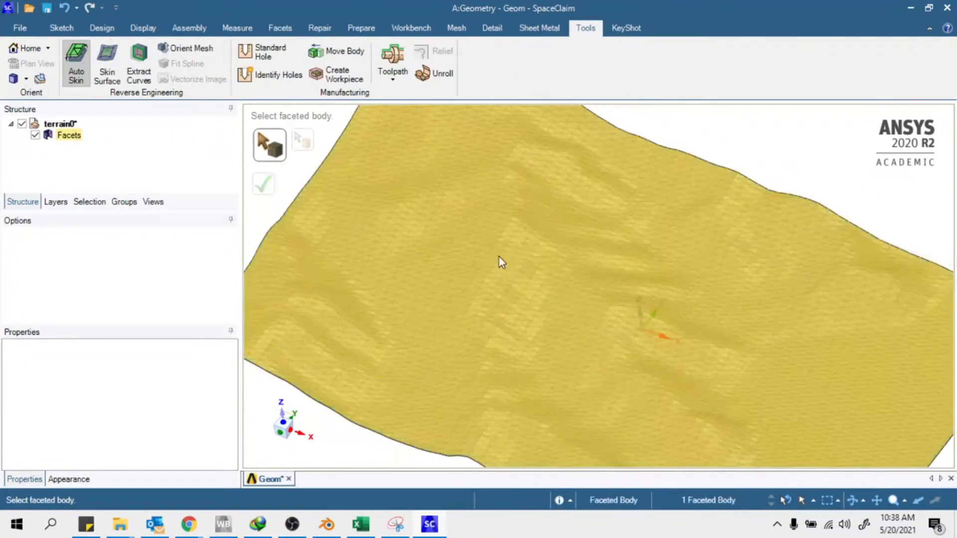
{"action": "left_click", "coordinate": [499, 258]}
{"action": "scroll", "coordinate": [493, 232], "scroll_direction": "down", "scroll_amount": 3}
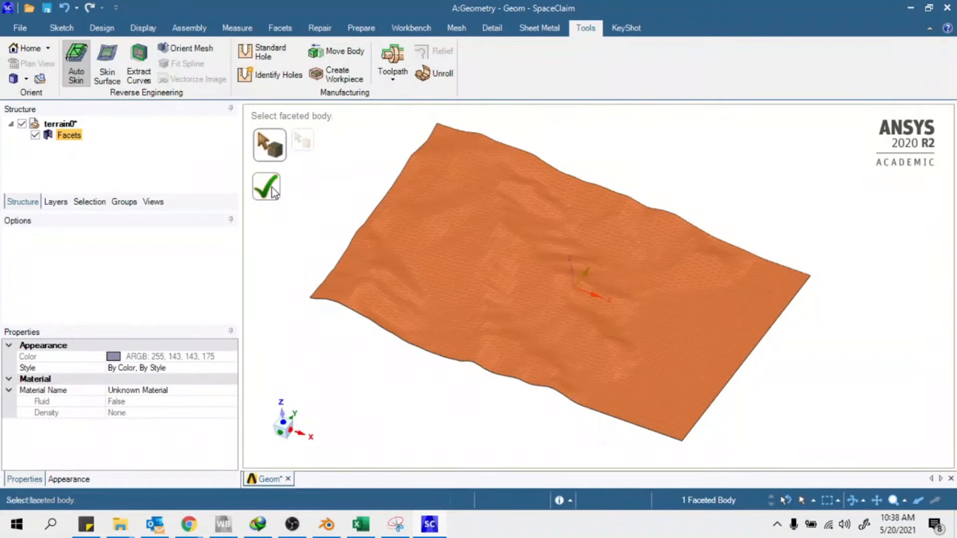
{"action": "left_click", "coordinate": [272, 190]}
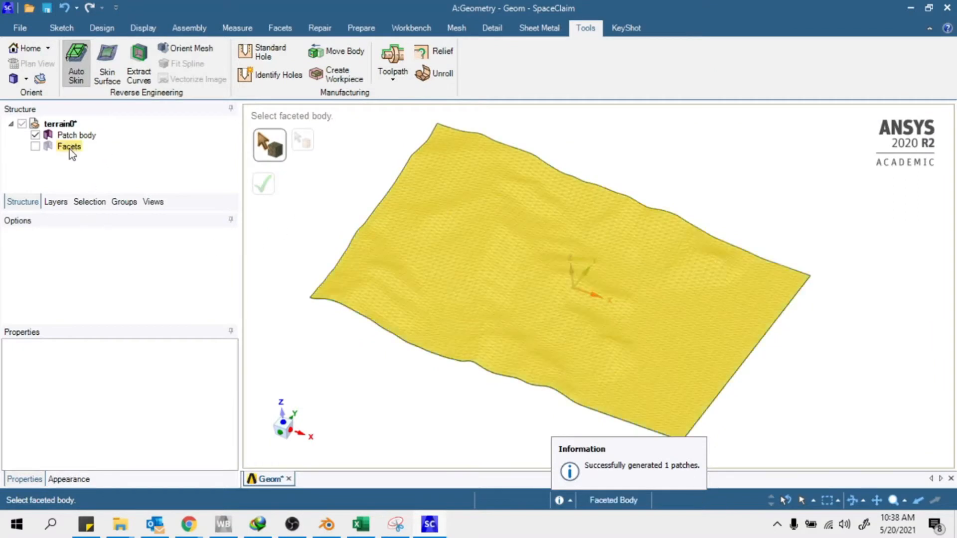
{"action": "key", "text": "Escape"}
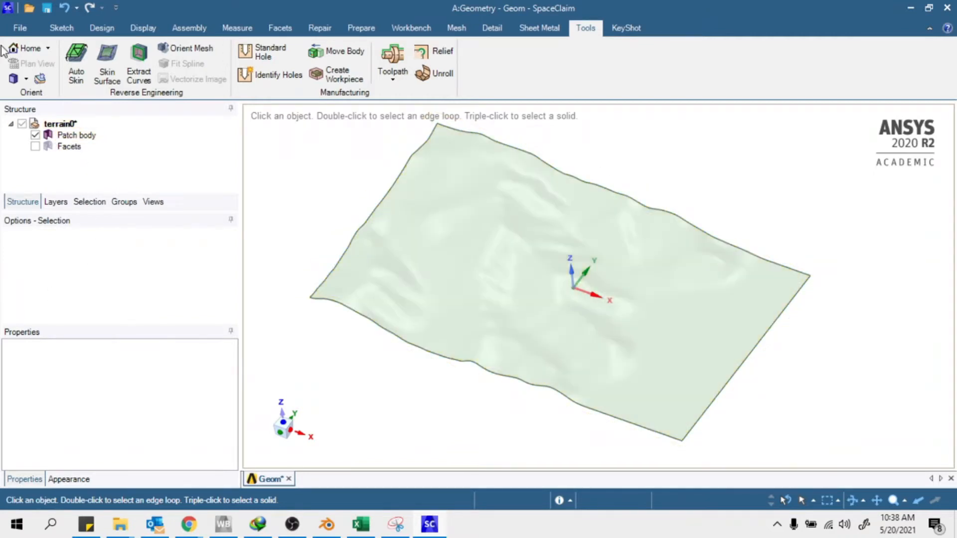
Delete the original Facets body from the Structure tree
{"action": "right_click", "coordinate": [68, 147]}
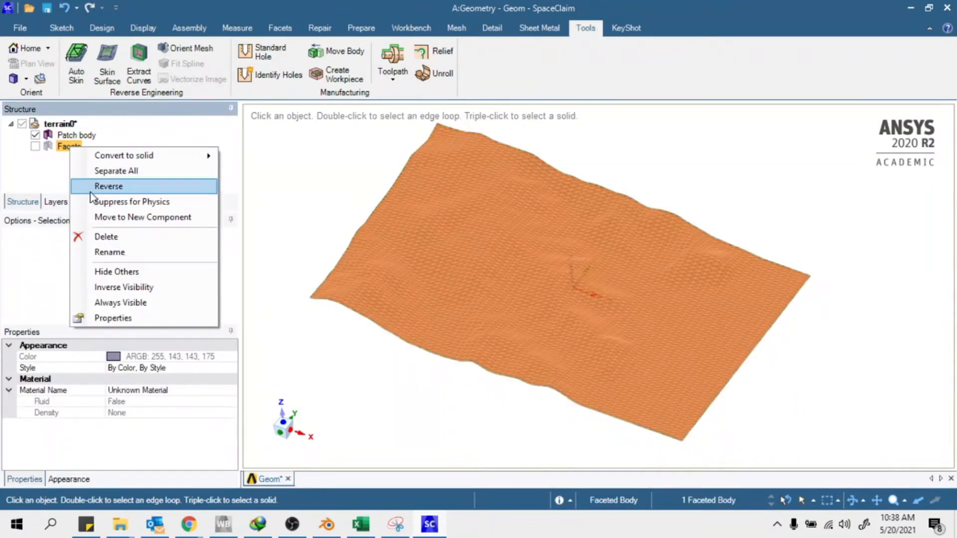
{"action": "left_click", "coordinate": [118, 238]}
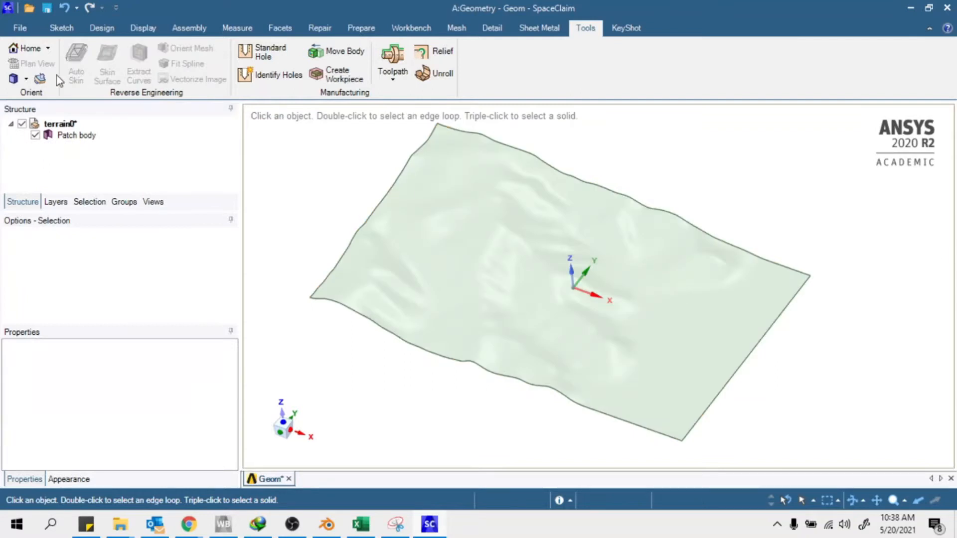
{"action": "left_click", "coordinate": [600, 299]}
{"action": "left_click", "coordinate": [306, 278]}
Select the terrain surface and then the Z coordinate axis
{"action": "left_click", "coordinate": [469, 228]}
{"action": "mouse_move", "coordinate": [469, 228]}
{"action": "middle_mouse_down"}
{"action": "mouse_move", "coordinate": [504, 196]}
{"action": "mouse_move", "coordinate": [473, 158]}
{"action": "mouse_move", "coordinate": [506, 214]}
{"action": "mouse_move", "coordinate": [490, 232]}
{"action": "mouse_move", "coordinate": [523, 222]}
{"action": "mouse_move", "coordinate": [434, 194]}
{"action": "mouse_move", "coordinate": [445, 220]}
{"action": "mouse_move", "coordinate": [461, 220]}
{"action": "middle_mouse_up"}
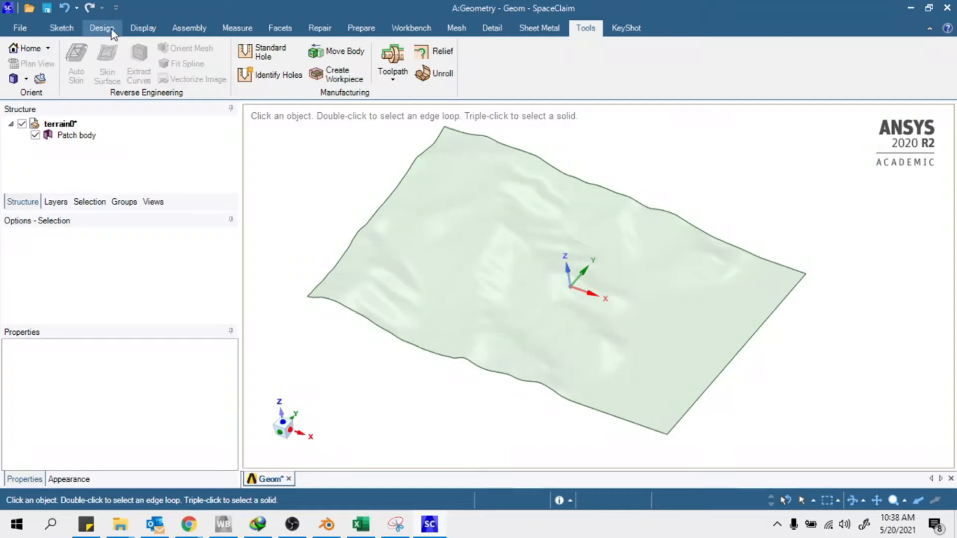
{"action": "left_click", "coordinate": [575, 276]}
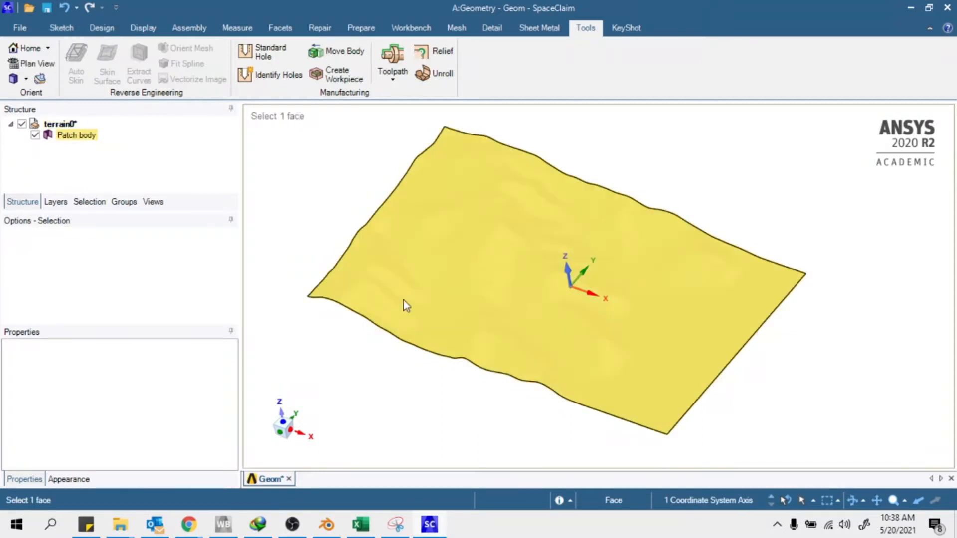
{"action": "scroll", "coordinate": [556, 315], "scroll_direction": "down", "scroll_amount": 2}
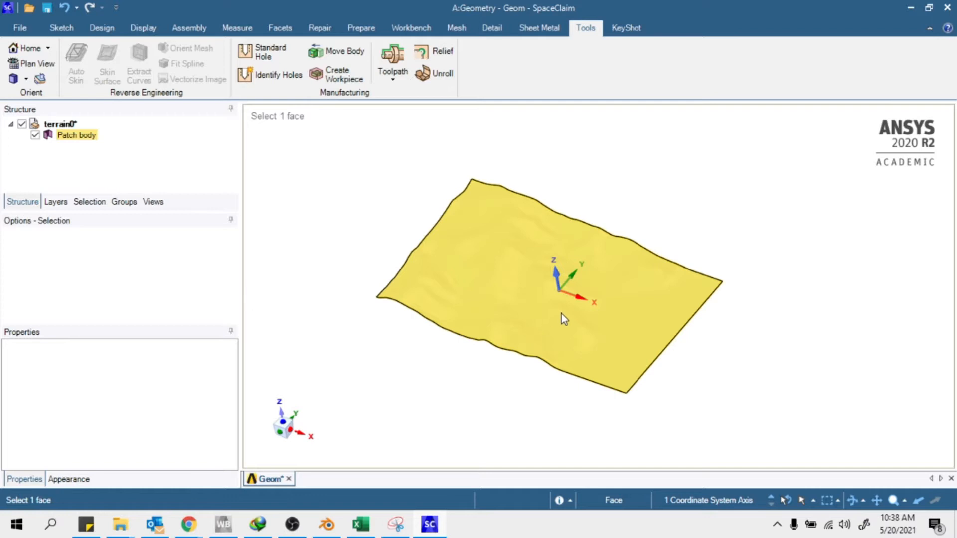
{"action": "left_click", "coordinate": [485, 380]}
{"action": "left_click", "coordinate": [555, 282]}
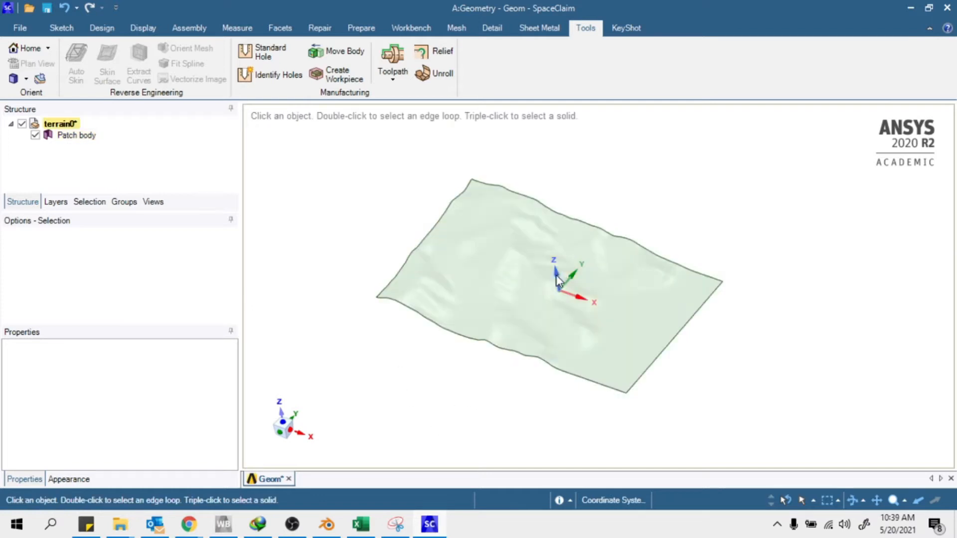
{"action": "left_click", "coordinate": [102, 28]}
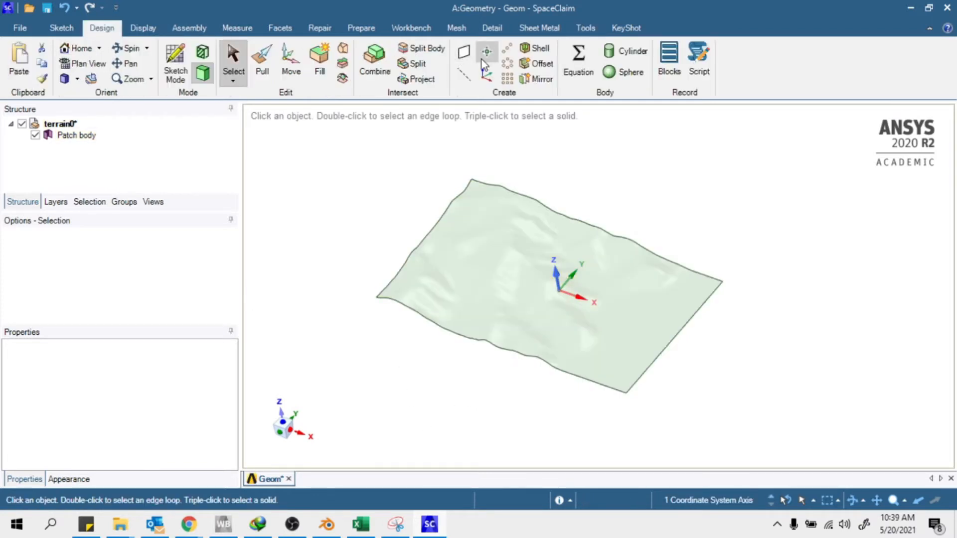
Create a datum plane perpendicular to the Z axis and pick it with the Move tool
{"action": "left_click", "coordinate": [463, 51]}
{"action": "middle_click_drag", "start_coordinate": [646, 247], "coordinate": [661, 211]}
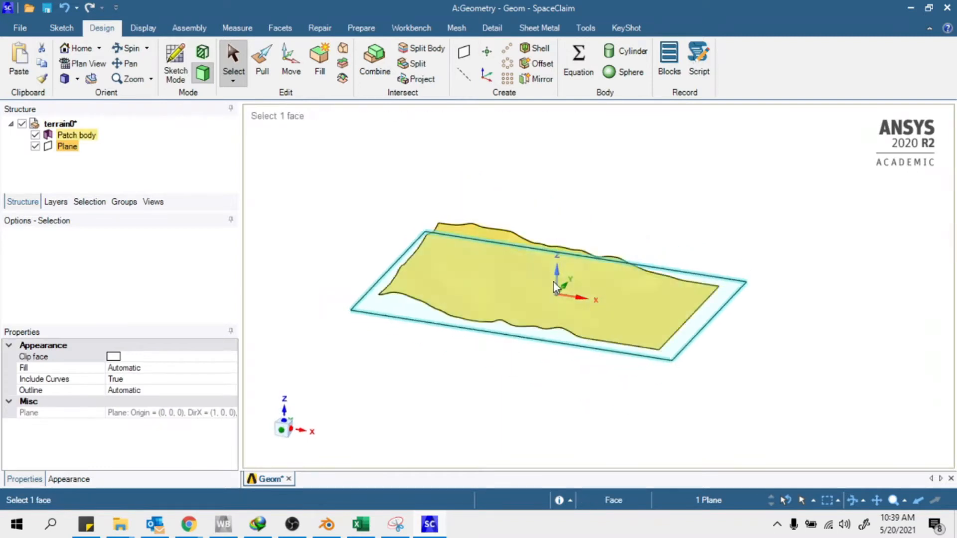
{"action": "left_click", "coordinate": [478, 406]}
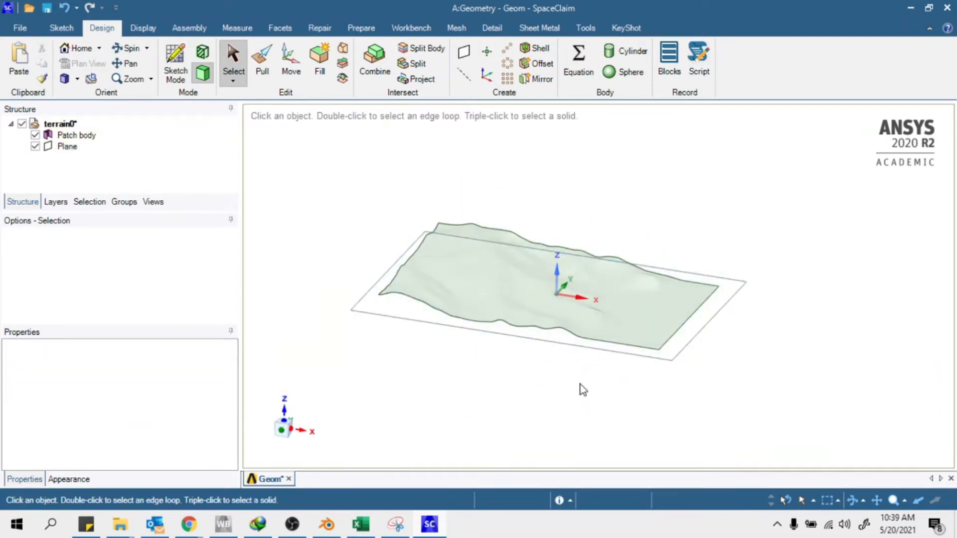
{"action": "key", "text": "m"}
{"action": "left_click", "coordinate": [674, 357]}
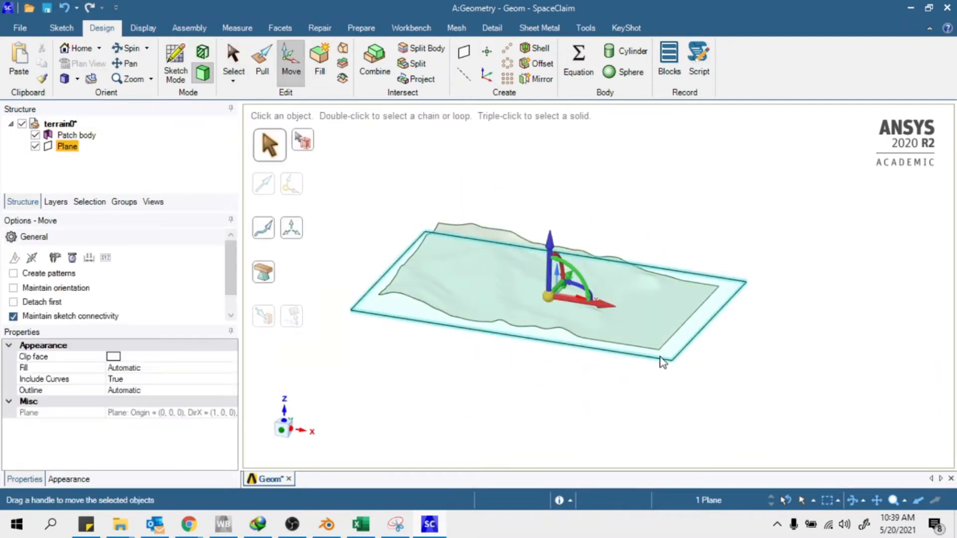
In front view, raise the plane about 758560 mm above the terrain surface
{"action": "left_click", "coordinate": [280, 436]}
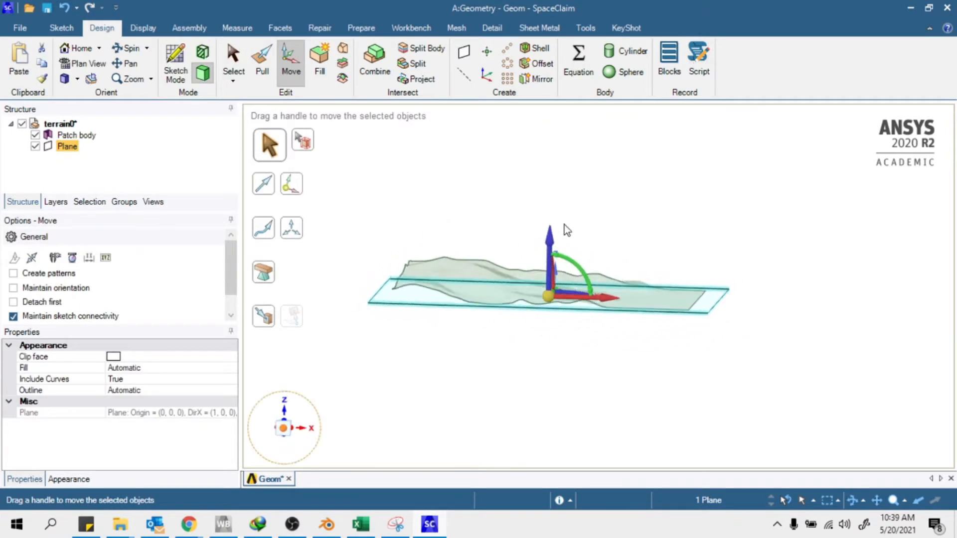
{"action": "scroll", "coordinate": [506, 237], "scroll_direction": "up", "scroll_amount": 2}
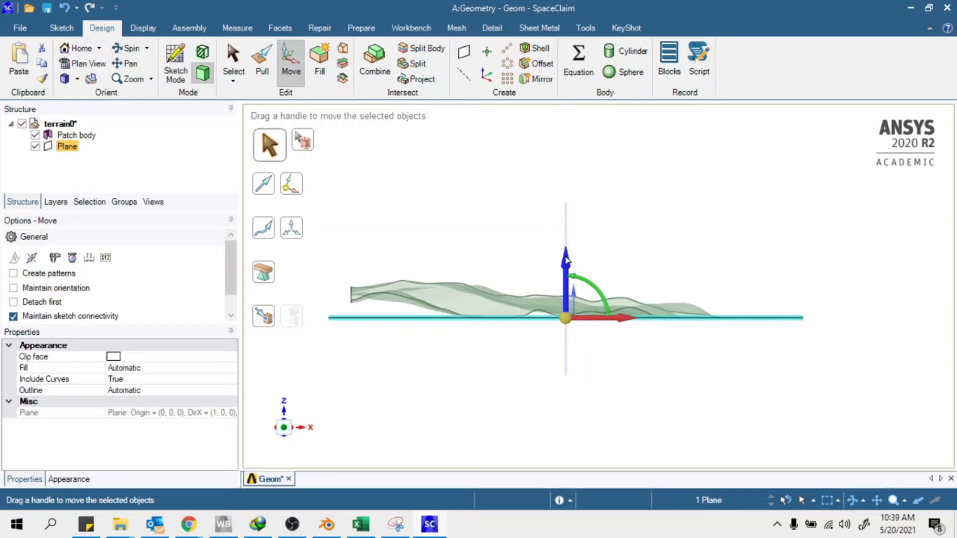
{"action": "left_click_drag", "start_coordinate": [566, 257], "coordinate": [572, 169]}
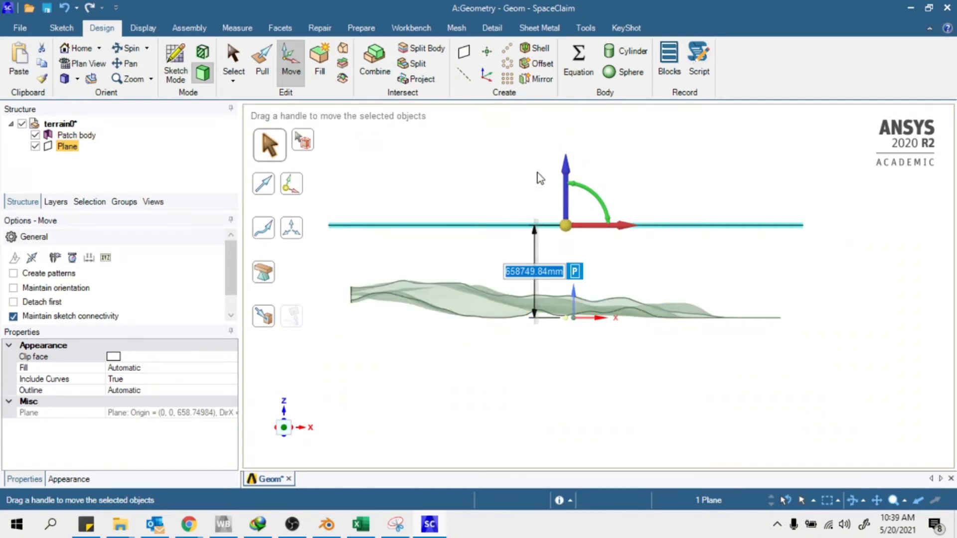
{"action": "left_click_drag", "start_coordinate": [565, 173], "coordinate": [583, 161]}
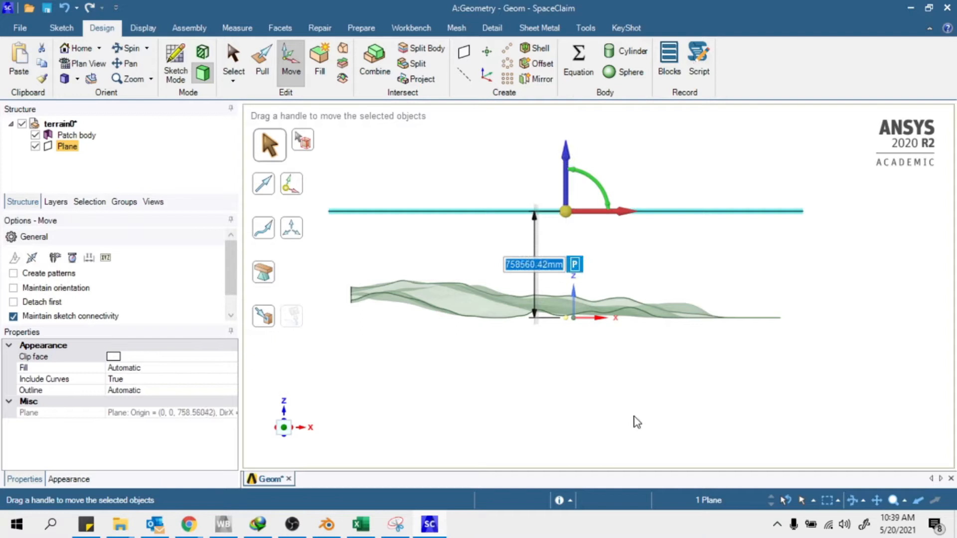
{"action": "left_click", "coordinate": [632, 393]}
{"action": "middle_click_drag", "start_coordinate": [632, 379], "coordinate": [476, 369]}
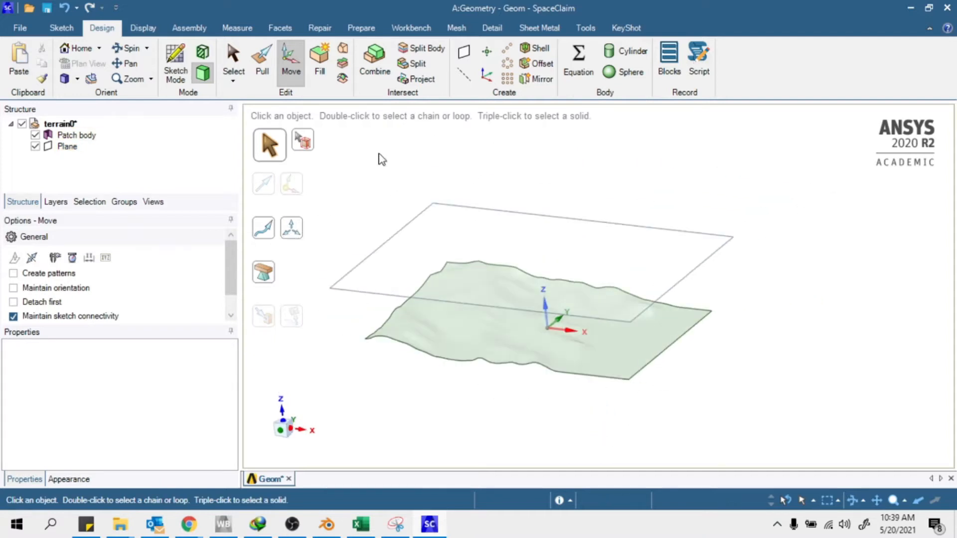
{"action": "key", "text": "s"}
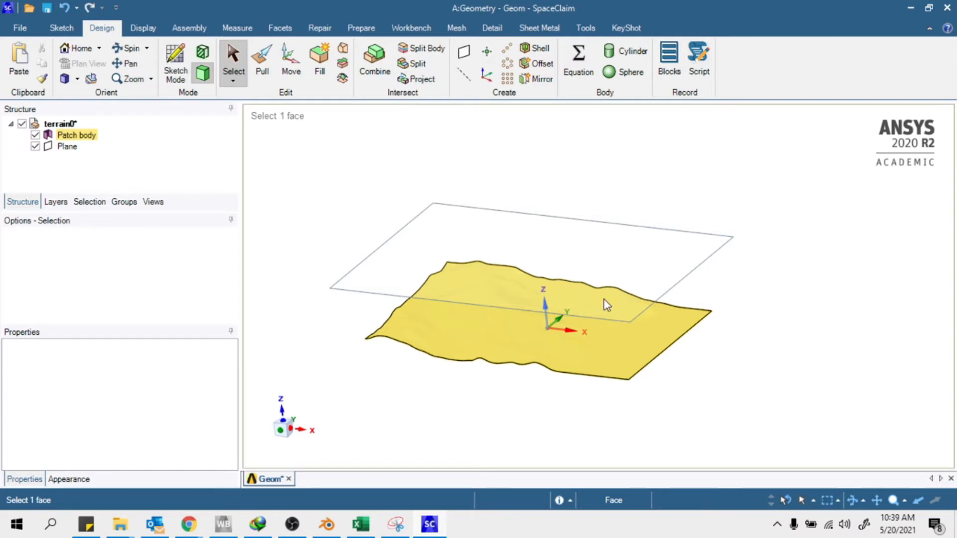
Sketch a circle on the datum plane over the middle of the terrain
{"action": "left_click", "coordinate": [700, 265]}
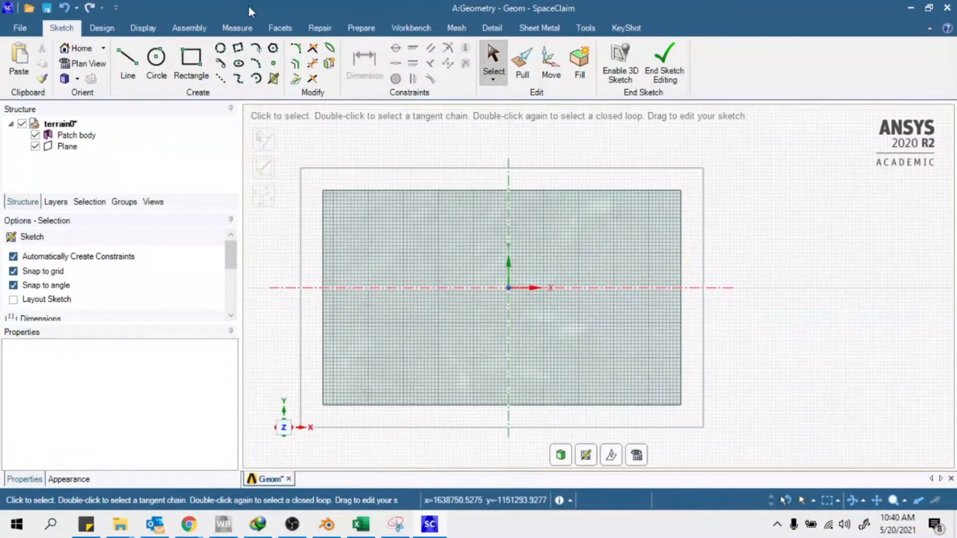
{"action": "left_click", "coordinate": [156, 58]}
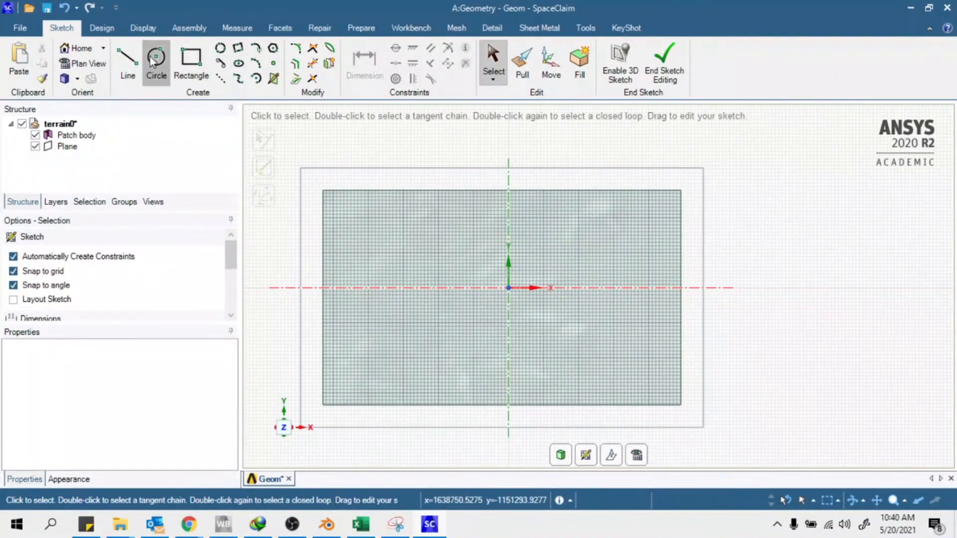
{"action": "left_click", "coordinate": [471, 312]}
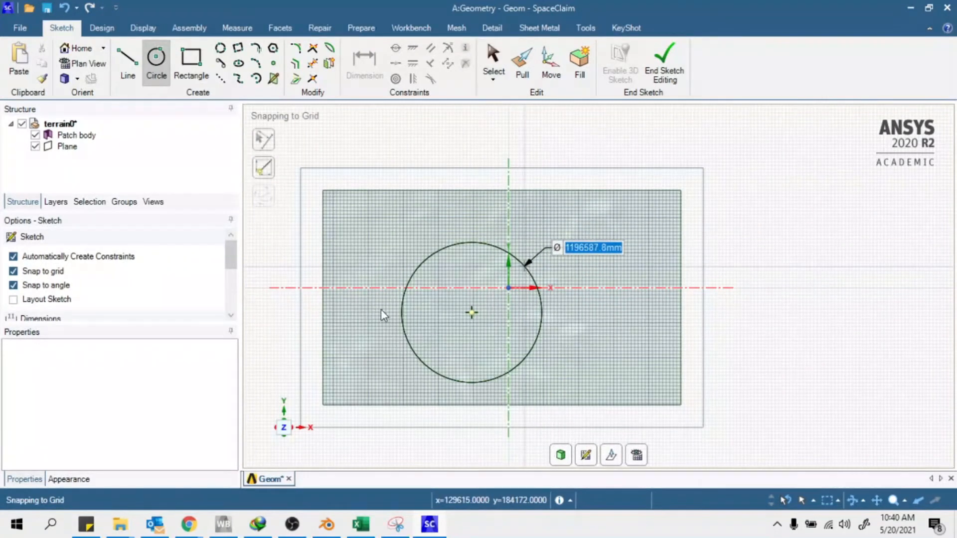
{"action": "left_click", "coordinate": [524, 267]}
{"action": "scroll", "coordinate": [432, 299], "scroll_direction": "down", "scroll_amount": 2}
{"action": "scroll", "coordinate": [462, 325], "scroll_direction": "up", "scroll_amount": 3}
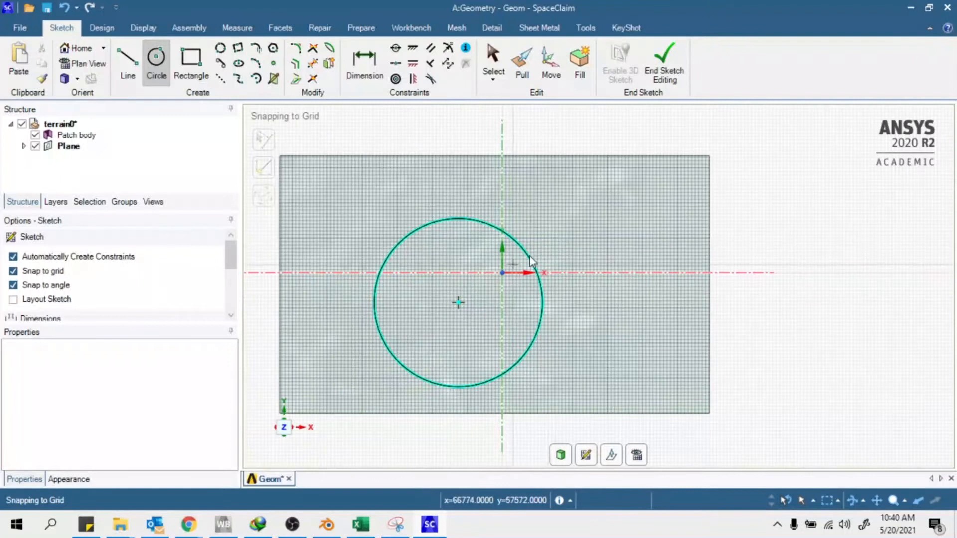
{"action": "key", "text": "Escape"}
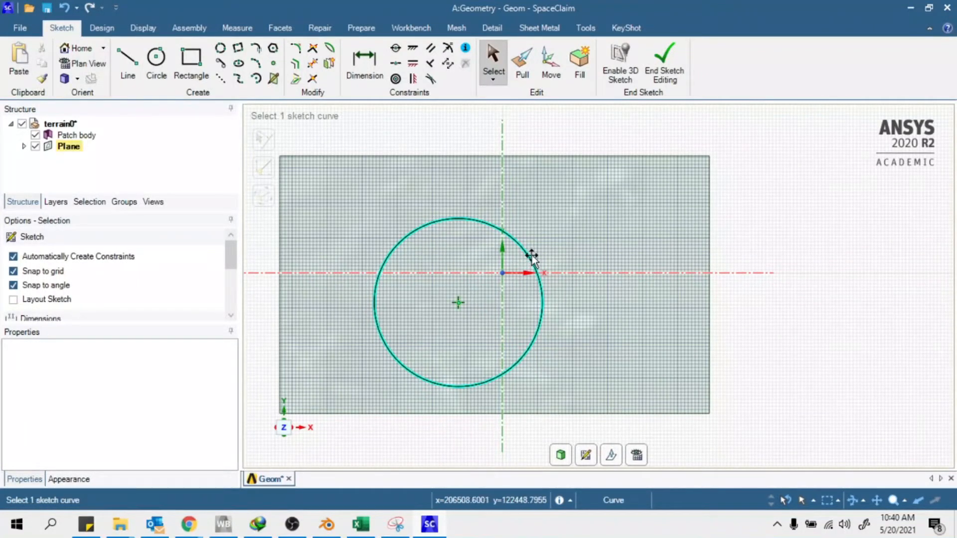
Enlarge the circle and centre it slightly left of the origin on a grid point, then end the sketch
{"action": "left_click_drag", "start_coordinate": [556, 243], "coordinate": [556, 248]}
{"action": "mouse_move", "coordinate": [457, 303]}
{"action": "left_mouse_down"}
{"action": "mouse_move", "coordinate": [483, 280]}
{"action": "mouse_move", "coordinate": [472, 275]}
{"action": "mouse_move", "coordinate": [474, 286]}
{"action": "mouse_move", "coordinate": [491, 285]}
{"action": "mouse_move", "coordinate": [468, 289]}
{"action": "left_mouse_up"}
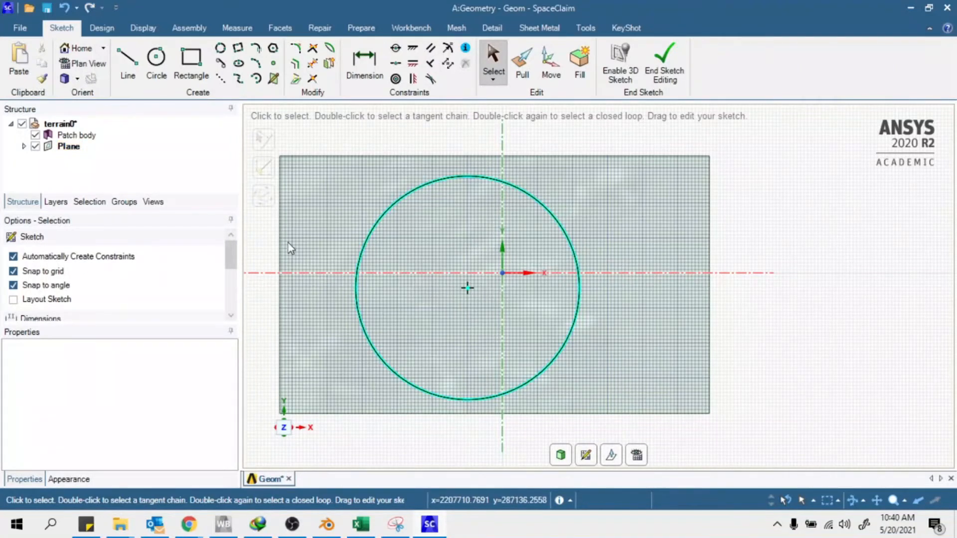
{"action": "left_click_drag", "start_coordinate": [563, 228], "coordinate": [569, 229]}
{"action": "left_click_drag", "start_coordinate": [468, 288], "coordinate": [476, 289]}
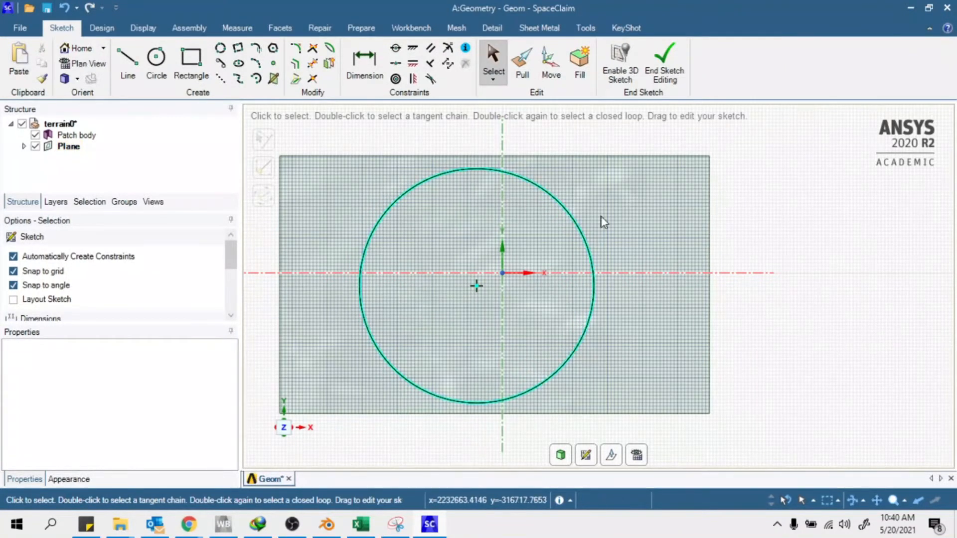
{"action": "left_click_drag", "start_coordinate": [568, 208], "coordinate": [570, 210]}
{"action": "left_click_drag", "start_coordinate": [477, 286], "coordinate": [468, 289]}
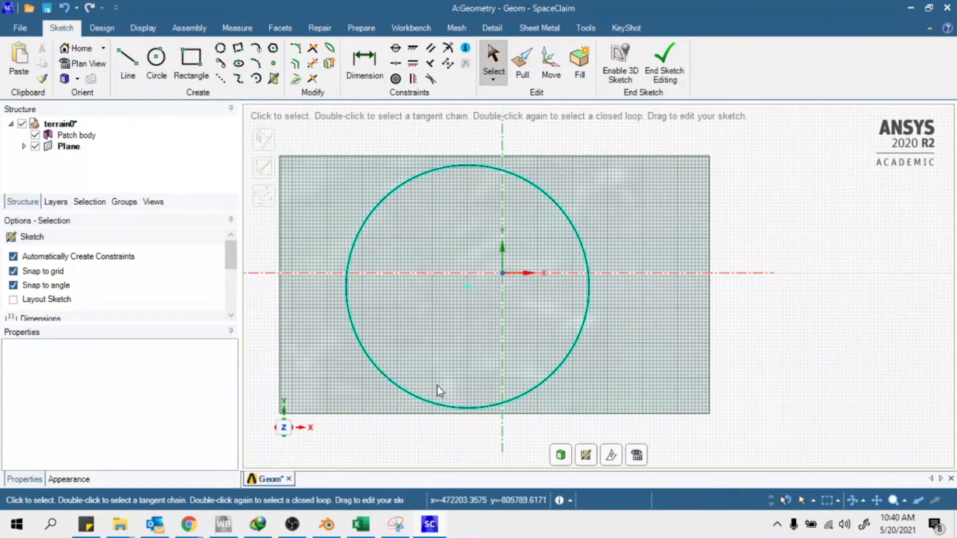
{"action": "left_click_drag", "start_coordinate": [468, 288], "coordinate": [467, 286]}
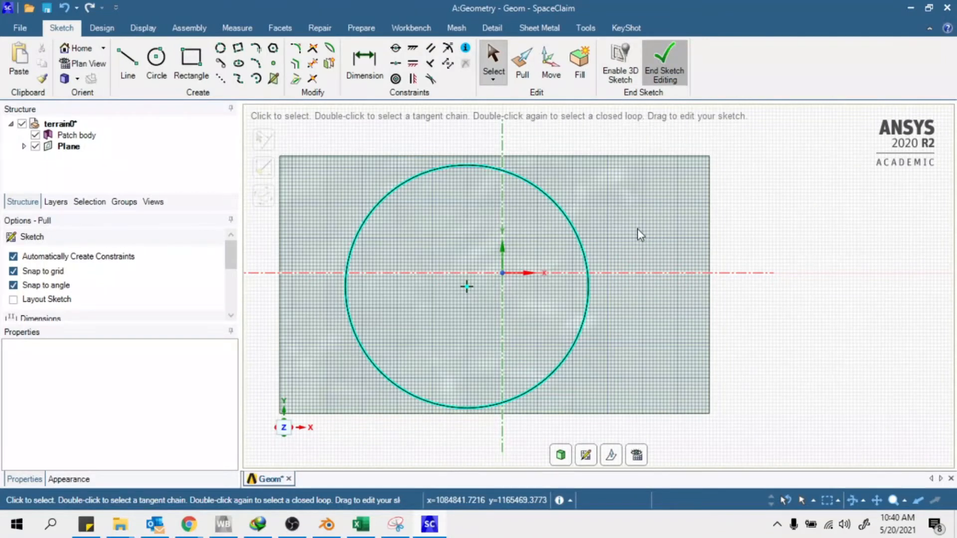
{"action": "left_click", "coordinate": [653, 69]}
Delete the datum plane from the Structure tree
{"action": "mouse_move", "coordinate": [669, 371]}
{"action": "middle_mouse_down"}
{"action": "mouse_move", "coordinate": [654, 236]}
{"action": "mouse_move", "coordinate": [689, 211]}
{"action": "mouse_move", "coordinate": [638, 226]}
{"action": "middle_mouse_up"}
{"action": "right_click", "coordinate": [71, 161]}
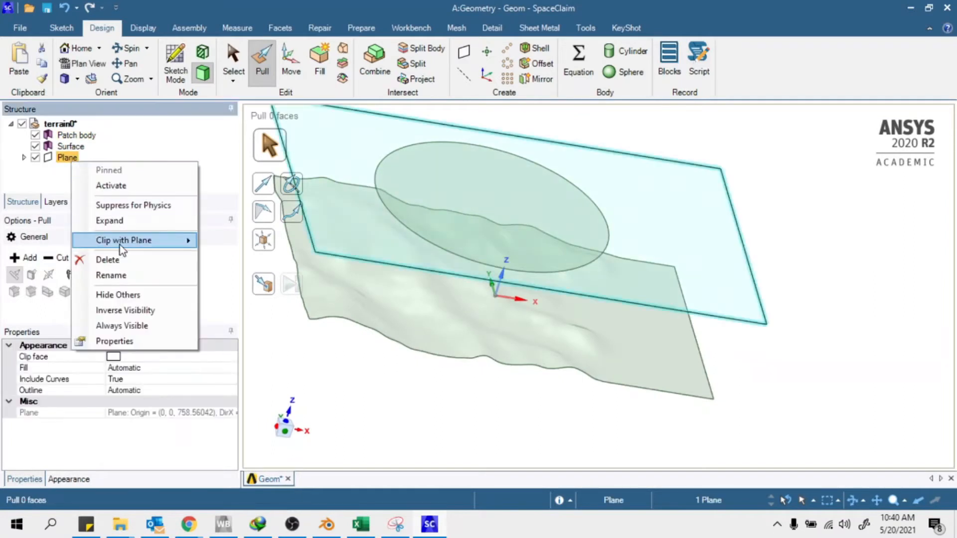
{"action": "left_click", "coordinate": [116, 260]}
Pull the disc surface downward into a tall cylinder cutting through the terrain
{"action": "middle_click_drag", "start_coordinate": [530, 176], "coordinate": [513, 181]}
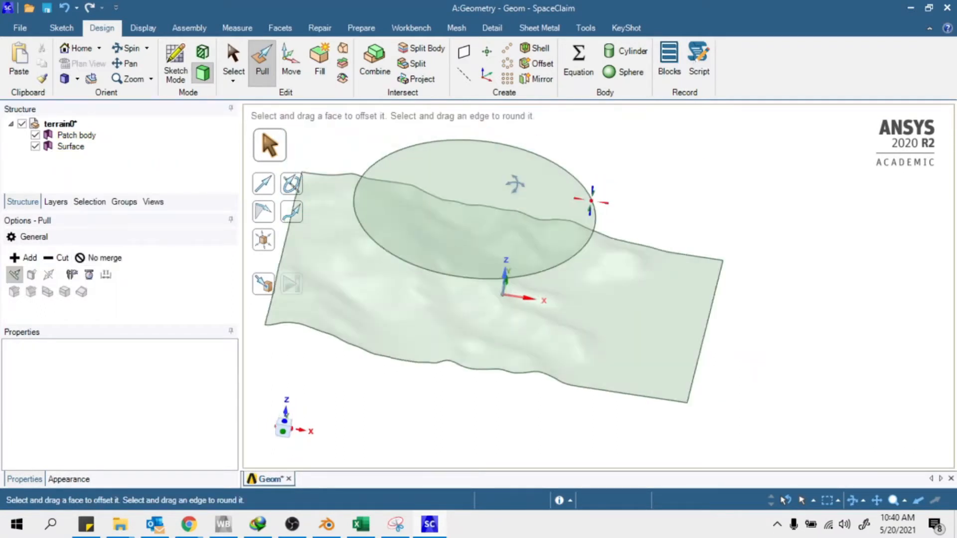
{"action": "left_click", "coordinate": [519, 194]}
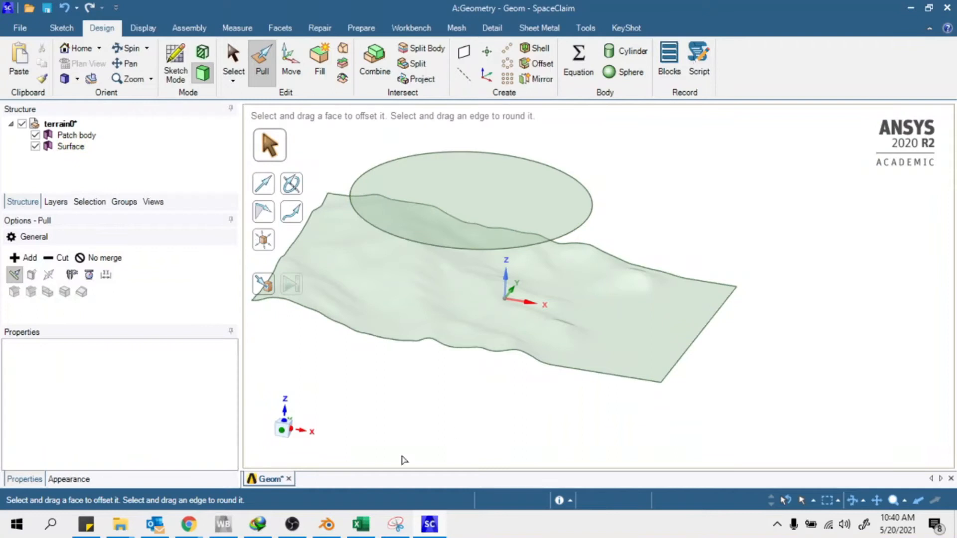
{"action": "key", "text": "s"}
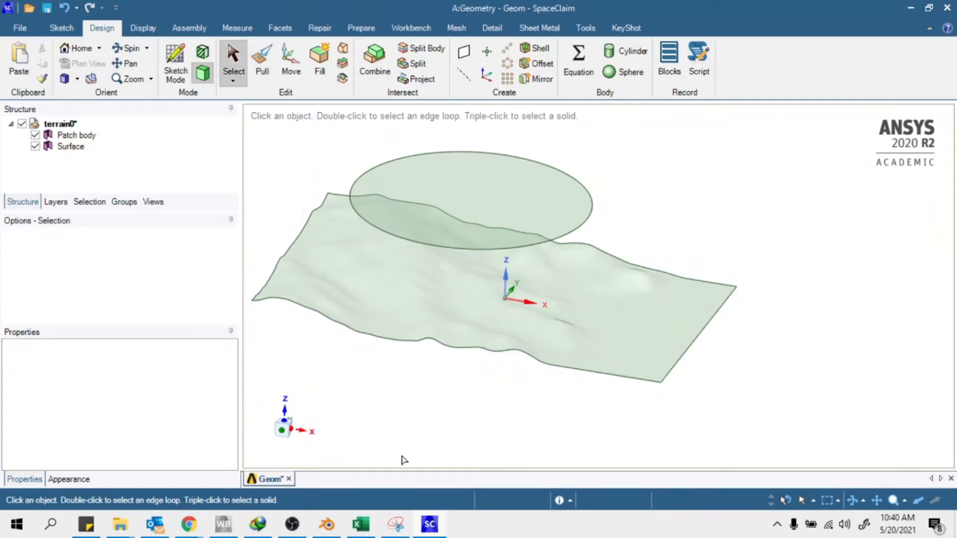
{"action": "middle_click_drag", "start_coordinate": [516, 210], "coordinate": [579, 263]}
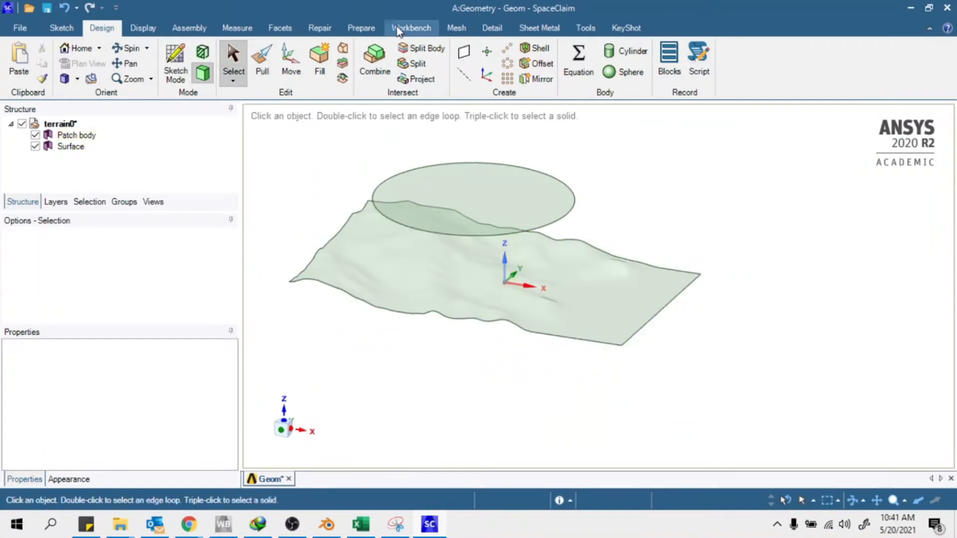
{"action": "left_click", "coordinate": [263, 62]}
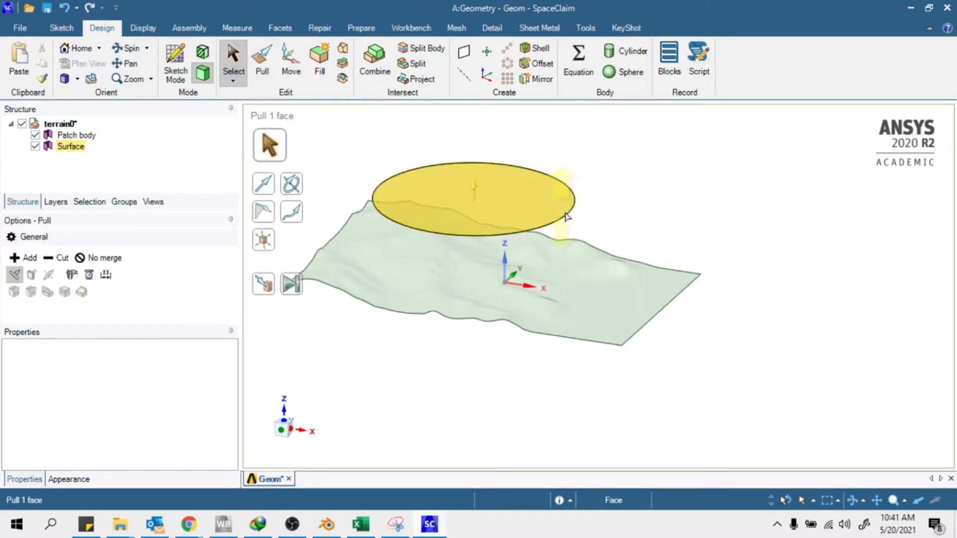
{"action": "left_click", "coordinate": [569, 216]}
{"action": "left_click_drag", "start_coordinate": [381, 285], "coordinate": [377, 369]}
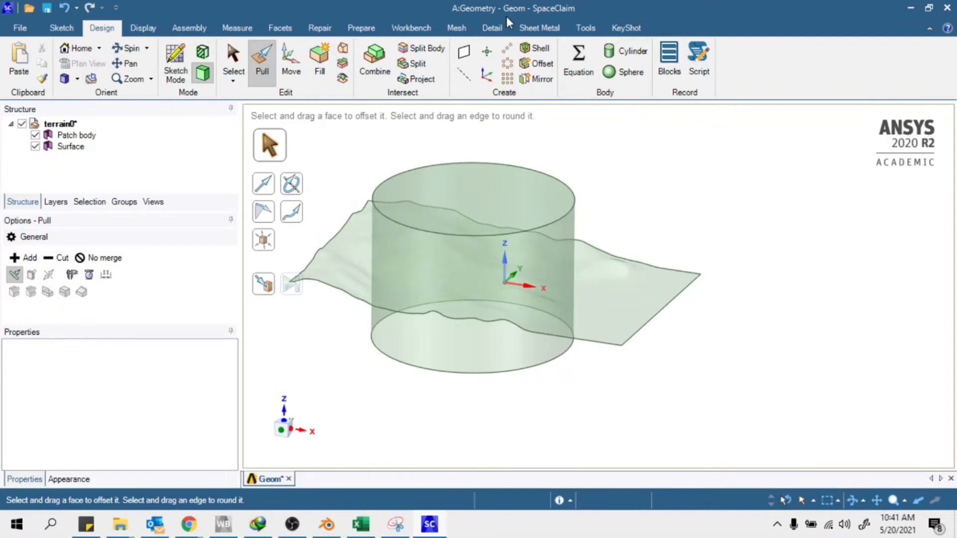
{"action": "left_click", "coordinate": [417, 51]}
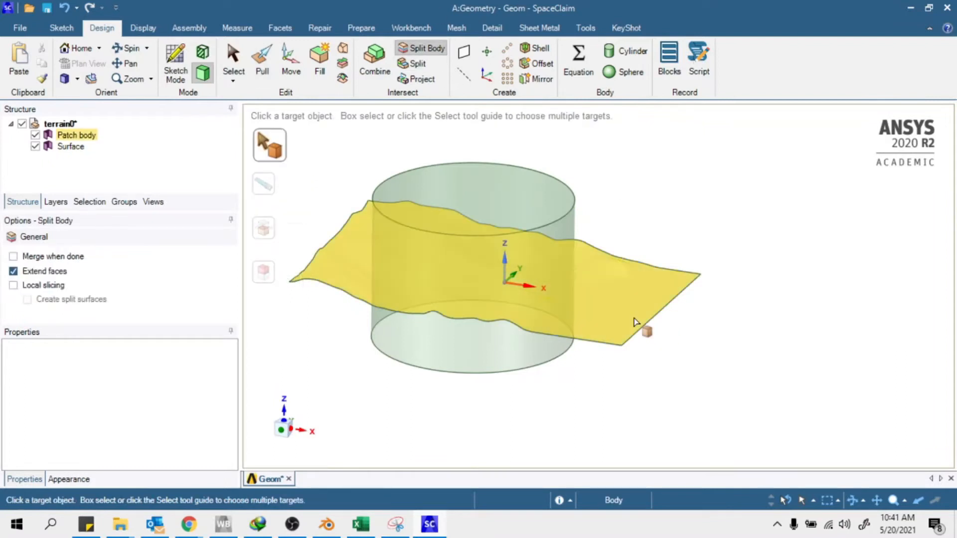
Split the terrain with the cylinder and remove the terrain outside it
{"action": "left_click", "coordinate": [636, 324]}
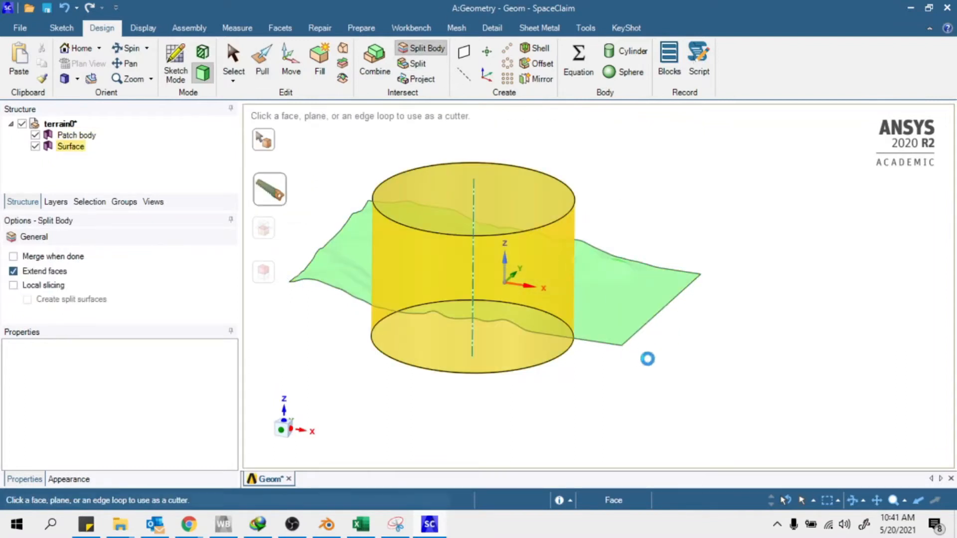
{"action": "left_click", "coordinate": [476, 265]}
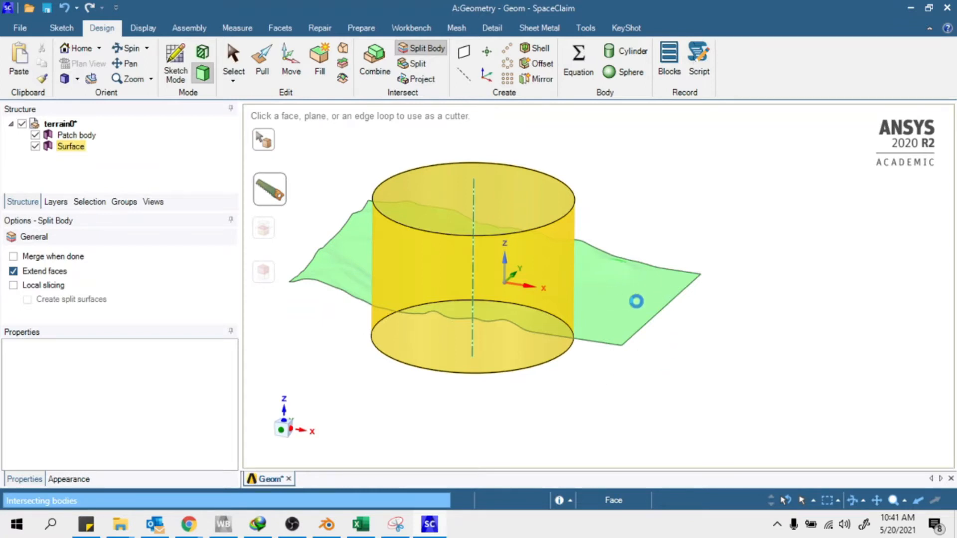
{"action": "left_click", "coordinate": [660, 304]}
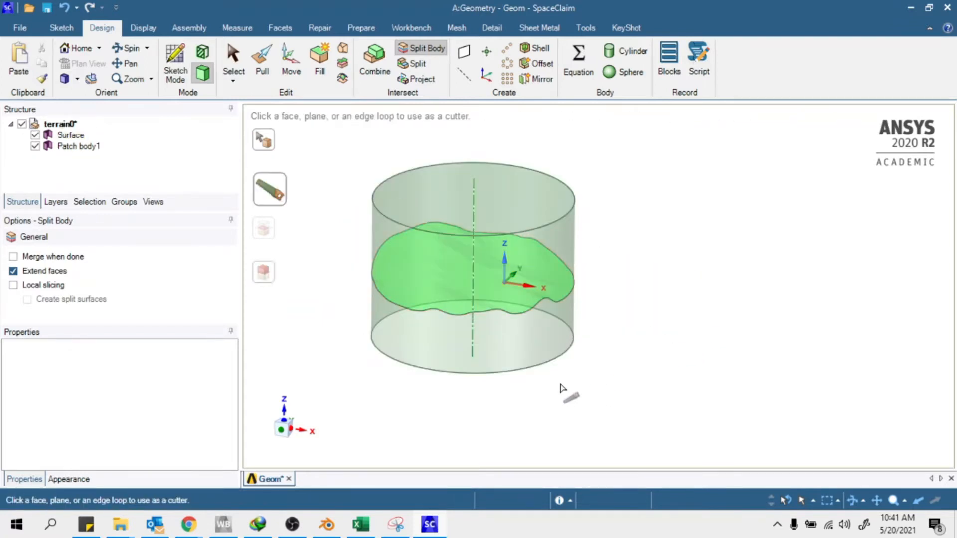
{"action": "key", "text": "Escape"}
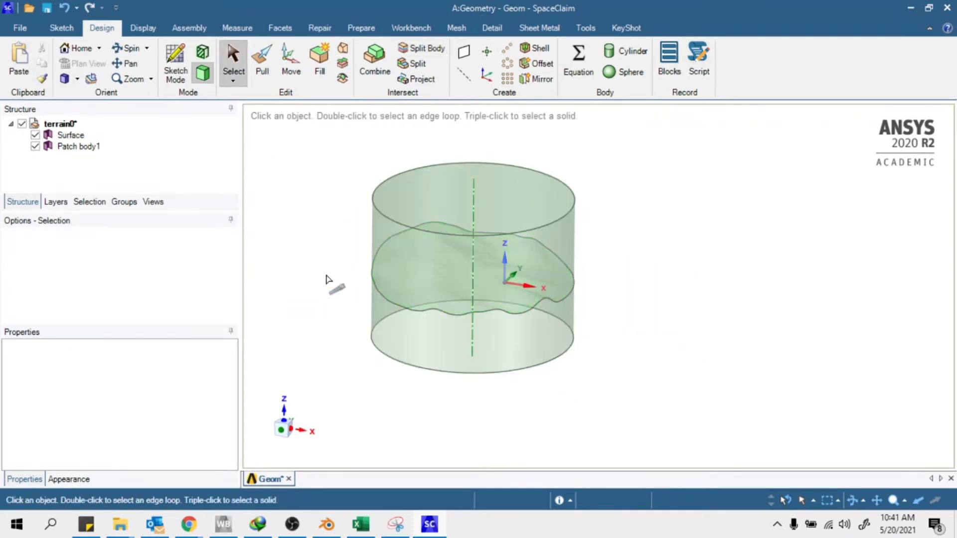
Split the cylinder and remove its region below the terrain patch
{"action": "left_click", "coordinate": [411, 52]}
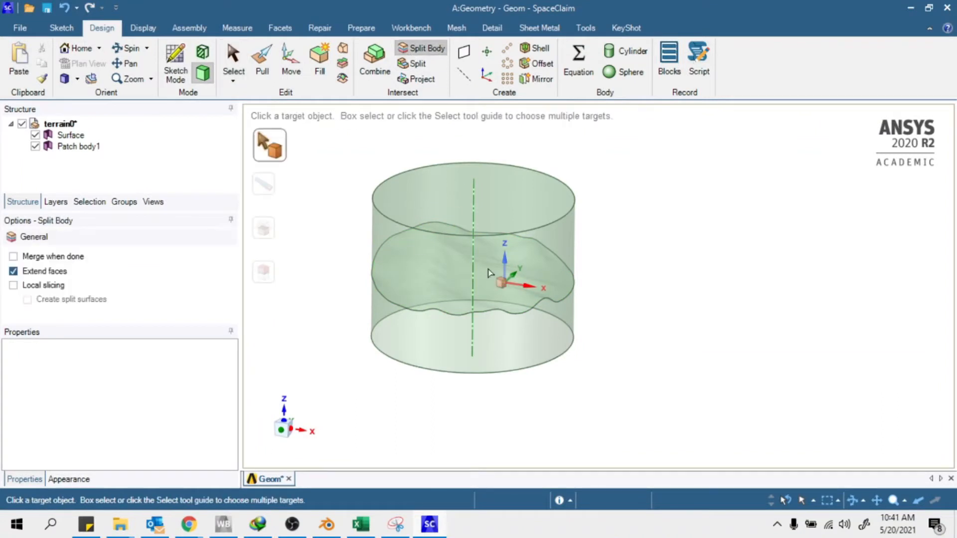
{"action": "left_click", "coordinate": [543, 355]}
{"action": "middle_click_drag", "start_coordinate": [765, 274], "coordinate": [733, 156]}
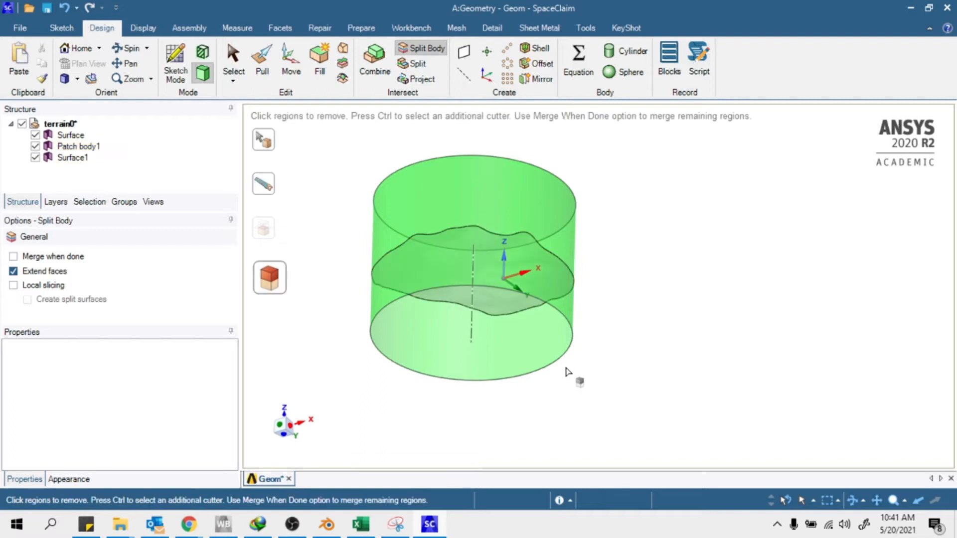
{"action": "left_click", "coordinate": [557, 314]}
{"action": "middle_click_drag", "start_coordinate": [566, 337], "coordinate": [643, 359]}
{"action": "scroll", "coordinate": [694, 349], "scroll_direction": "down", "scroll_amount": 2}
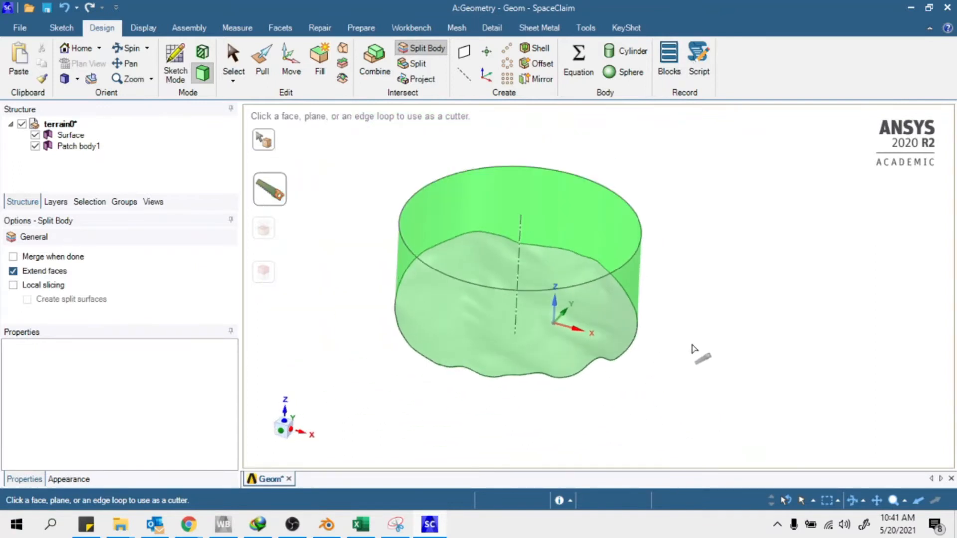
{"action": "key", "text": "Escape"}
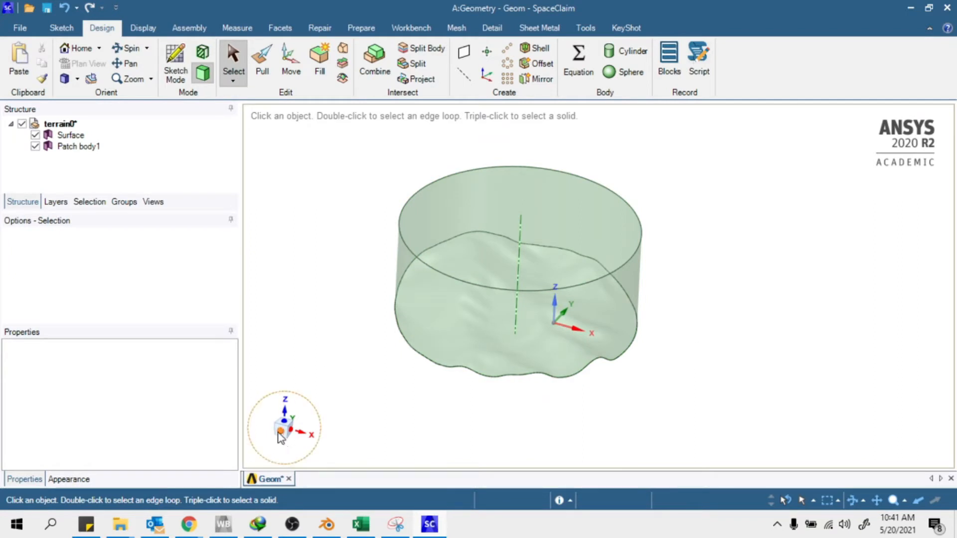
{"action": "left_click", "coordinate": [503, 177]}
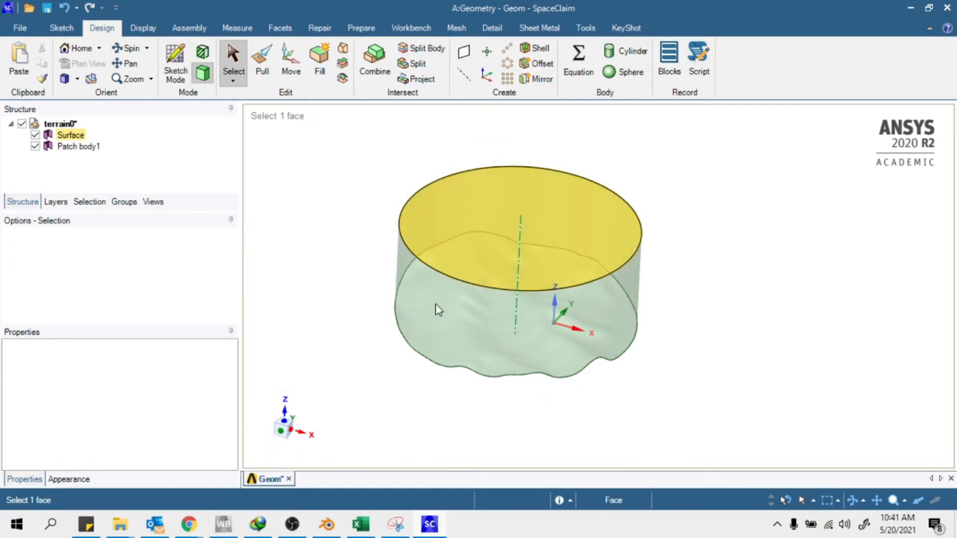
{"action": "key", "text": "Escape"}
Select both bodies and anchor the Move handle on the cylinder's top edge
{"action": "left_click", "coordinate": [75, 147]}
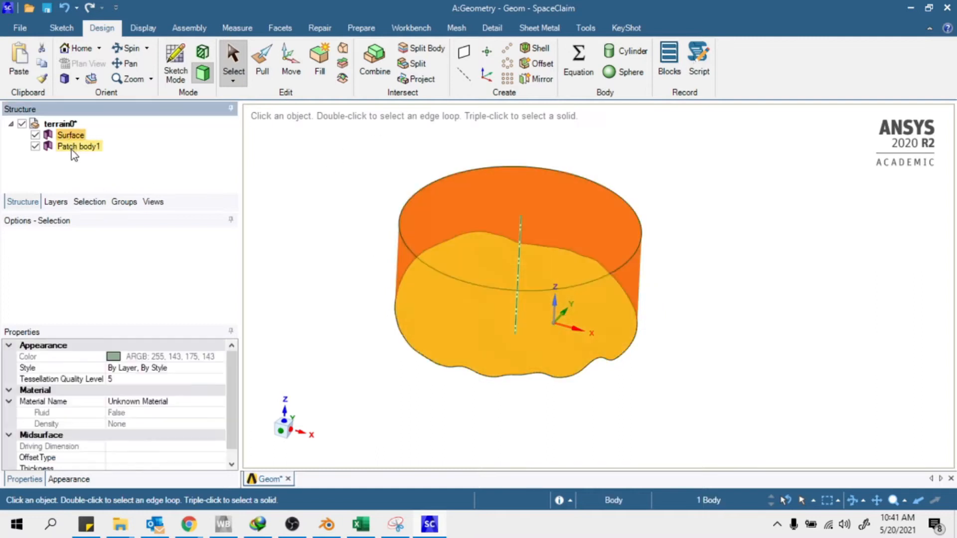
{"action": "left_click_drag", "start_coordinate": [314, 134], "coordinate": [750, 457]}
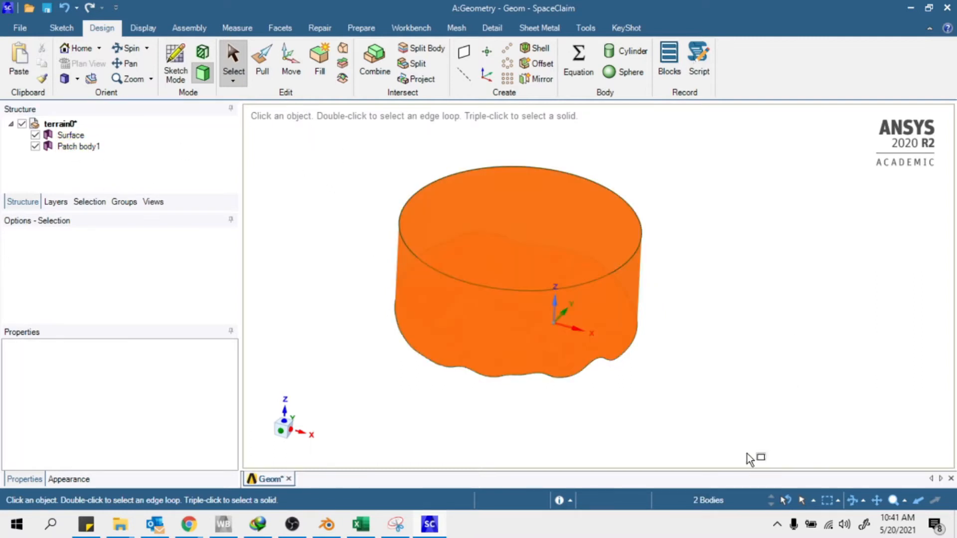
{"action": "left_click", "coordinate": [291, 64]}
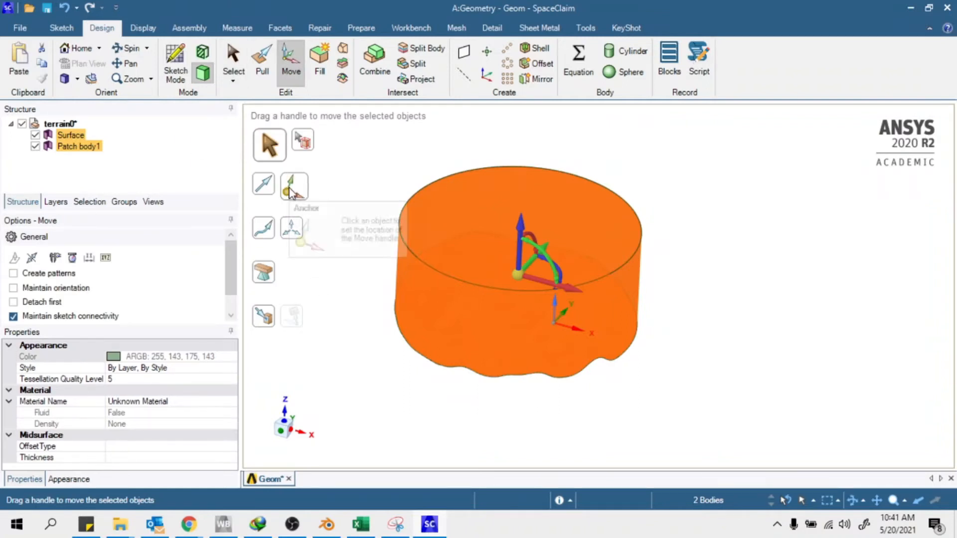
{"action": "left_click", "coordinate": [291, 191]}
{"action": "left_click", "coordinate": [604, 189]}
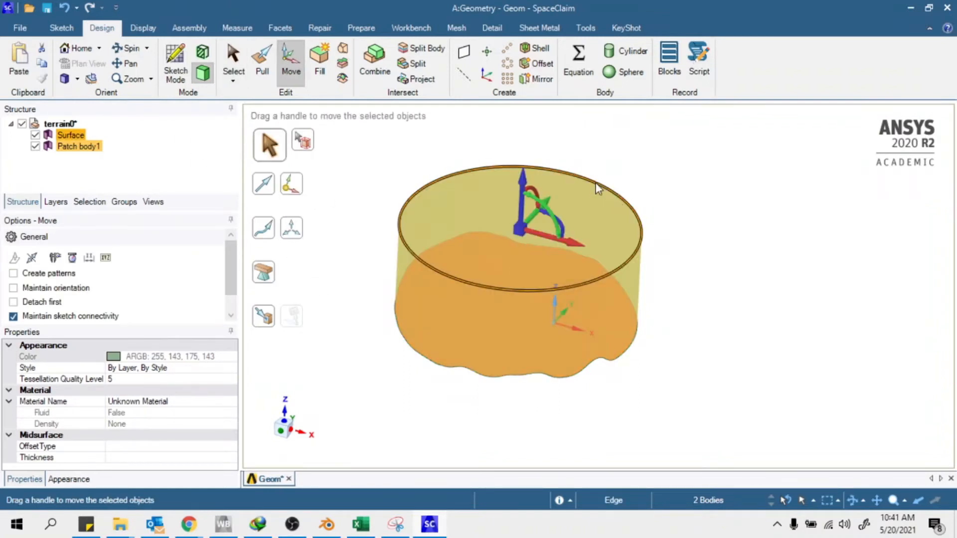
Move both bodies along X and Y so the cylinder centres on the origin
{"action": "left_click", "coordinate": [286, 422]}
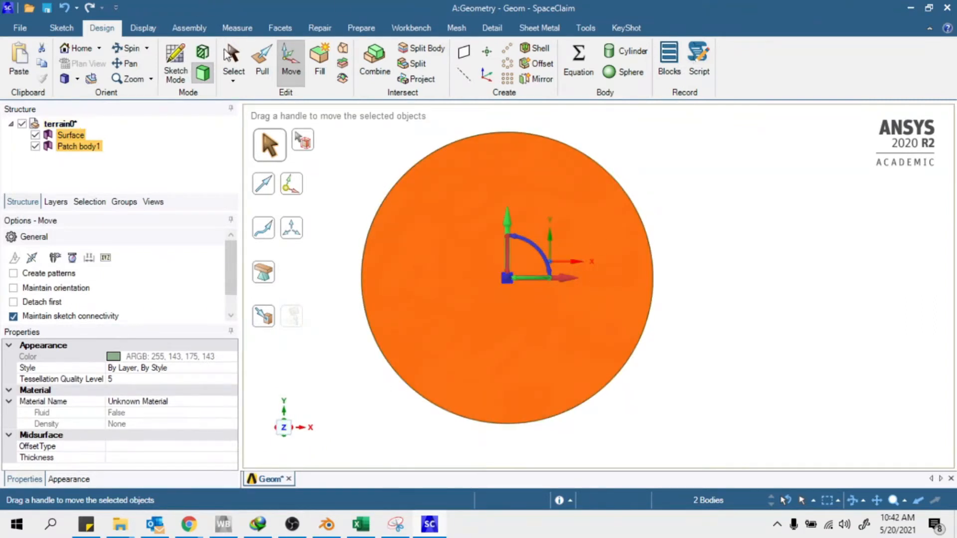
{"action": "left_click", "coordinate": [566, 280]}
{"action": "left_click", "coordinate": [607, 238]}
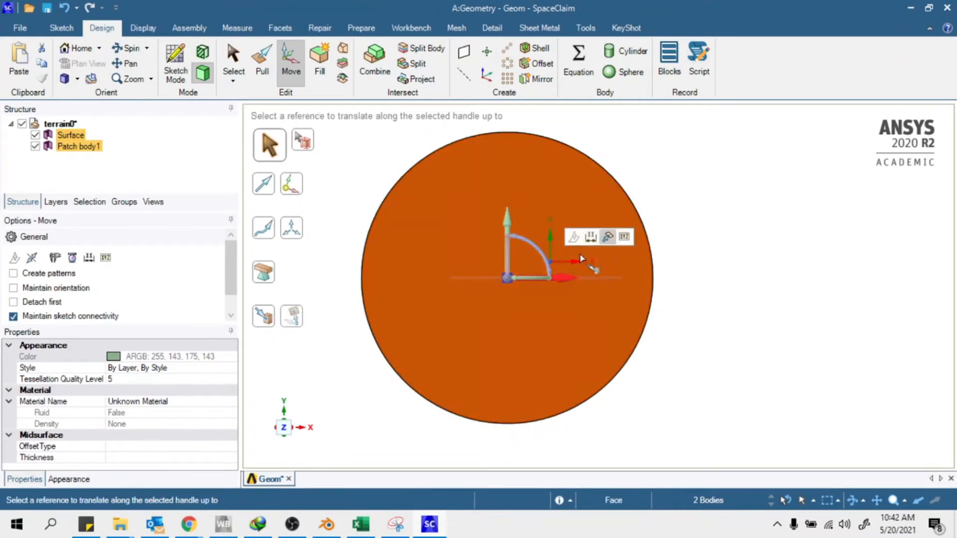
{"action": "left_click", "coordinate": [552, 264]}
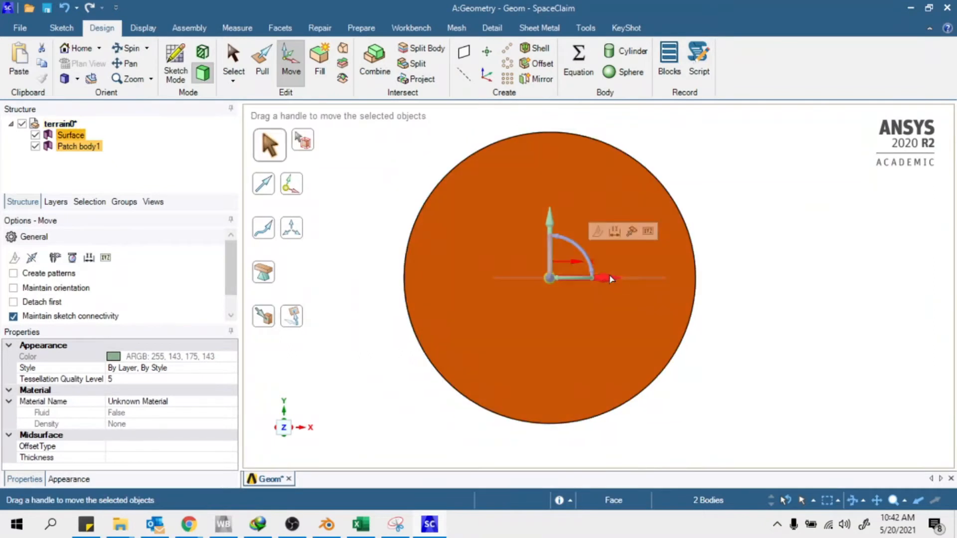
{"action": "left_click", "coordinate": [550, 222]}
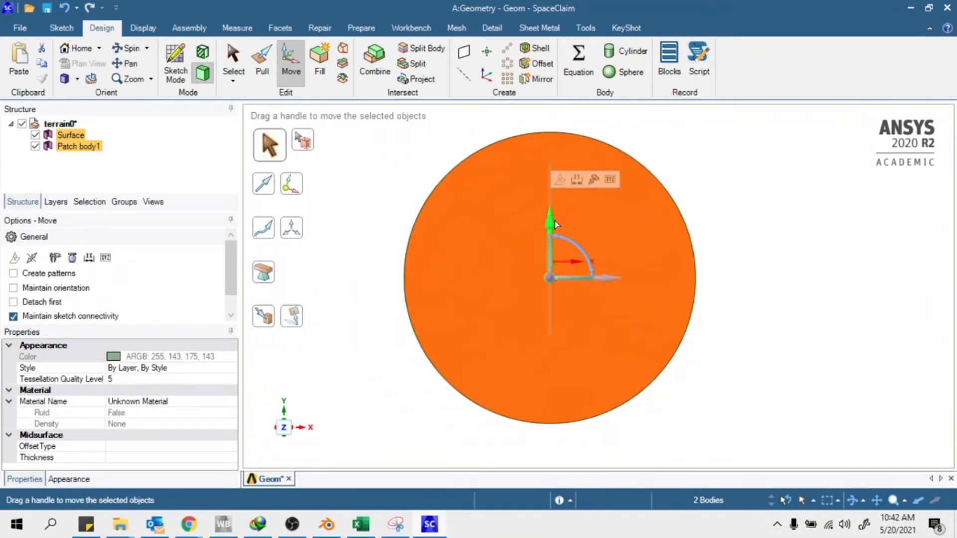
{"action": "left_click", "coordinate": [593, 180]}
{"action": "scroll", "coordinate": [590, 249], "scroll_direction": "up", "scroll_amount": 5}
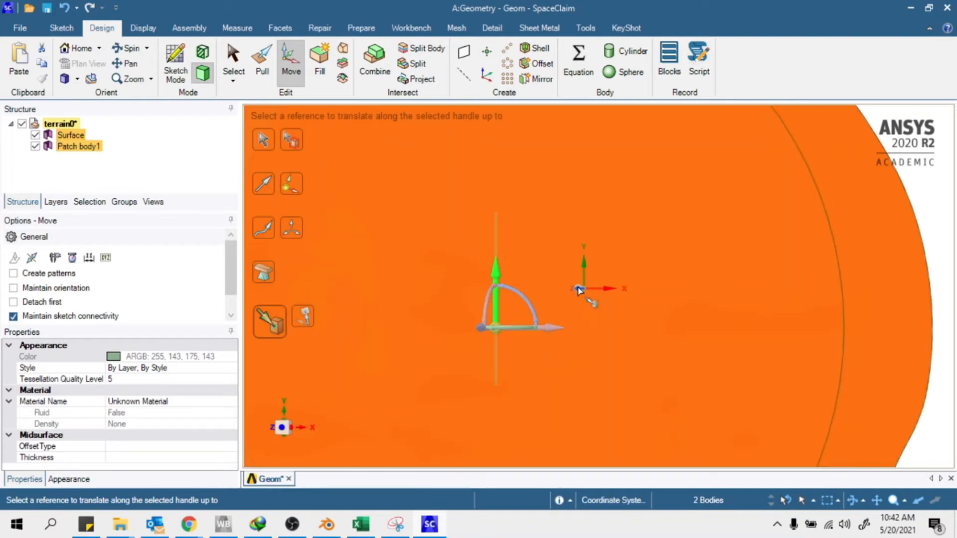
{"action": "left_click", "coordinate": [578, 290]}
{"action": "scroll", "coordinate": [626, 325], "scroll_direction": "down", "scroll_amount": 4}
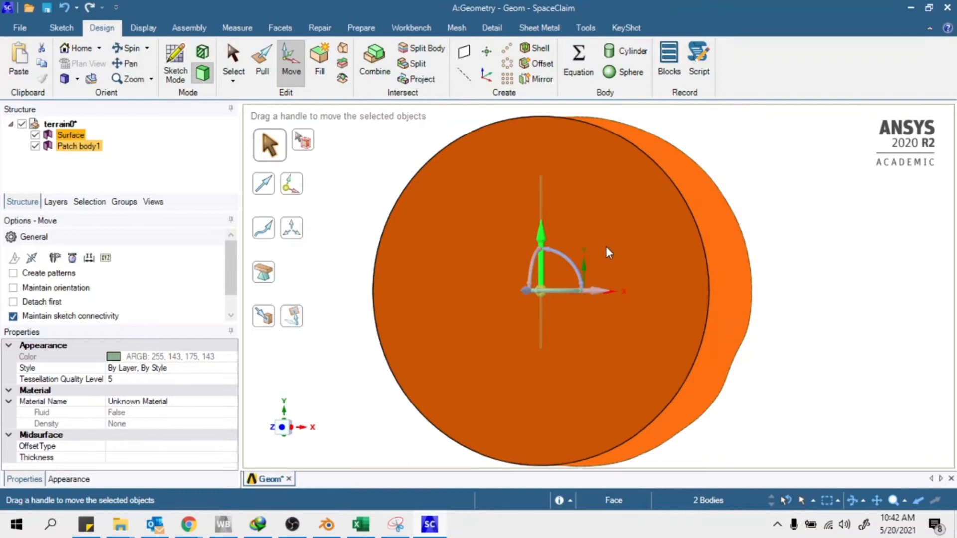
{"action": "middle_click_drag", "start_coordinate": [532, 249], "coordinate": [643, 228]}
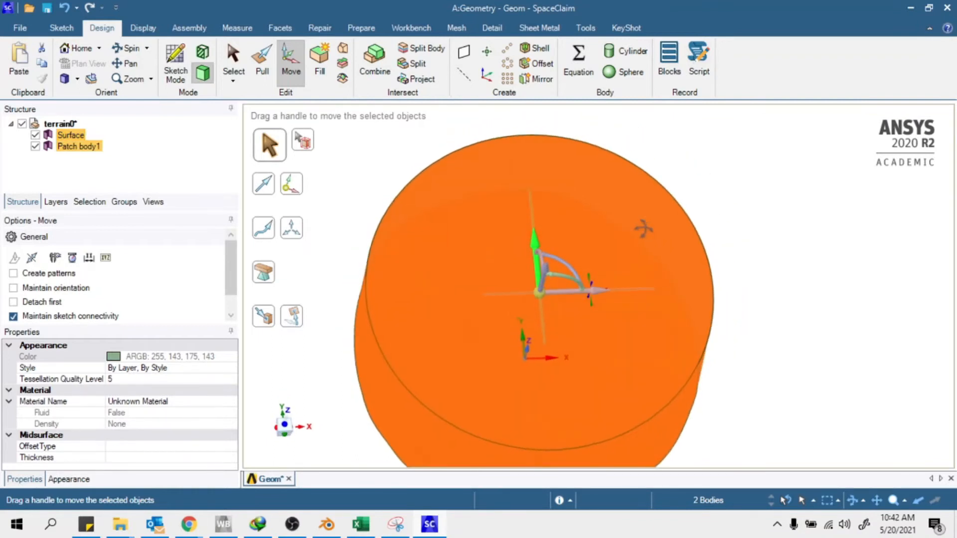
{"action": "left_click", "coordinate": [733, 228]}
{"action": "key", "text": "s"}
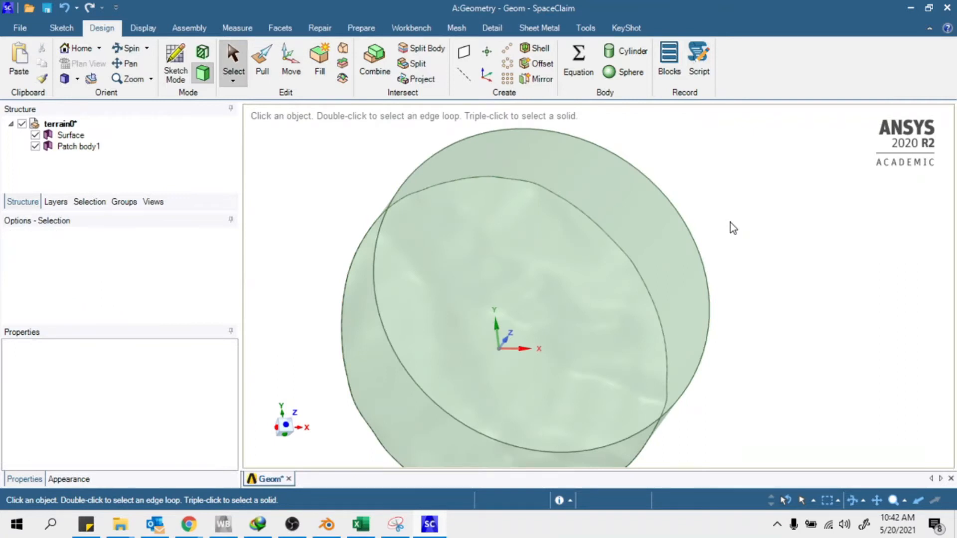
{"action": "left_click", "coordinate": [443, 378]}
{"action": "middle_click_drag", "start_coordinate": [443, 378], "coordinate": [596, 198]}
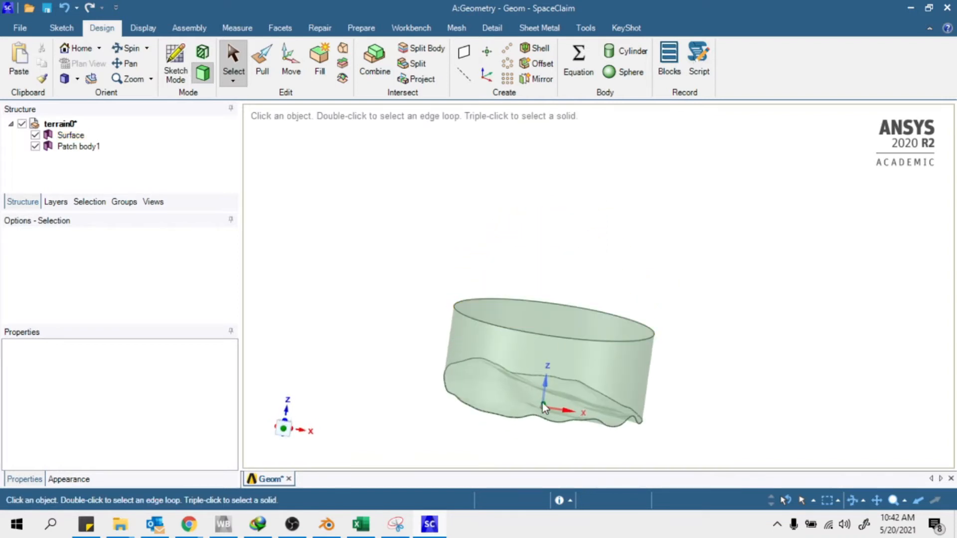
{"action": "scroll", "coordinate": [542, 402], "scroll_direction": "up", "scroll_amount": 4}
{"action": "middle_click_drag", "start_coordinate": [614, 399], "coordinate": [400, 361]}
{"action": "scroll", "coordinate": [400, 361], "scroll_direction": "down", "scroll_amount": 3}
{"action": "left_click", "coordinate": [700, 353]}
{"action": "middle_click_drag", "start_coordinate": [701, 353], "coordinate": [786, 399]}
{"action": "middle_click_drag", "start_coordinate": [629, 320], "coordinate": [611, 252]}
{"action": "scroll", "coordinate": [387, 282], "scroll_direction": "down", "scroll_amount": 3}
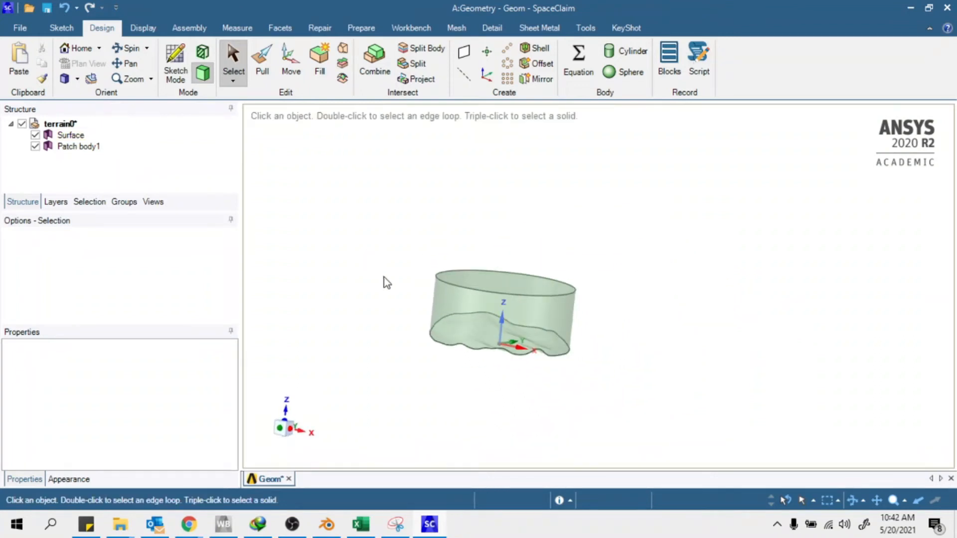
Copy and paste Patch body1 to create a duplicate terrain body
{"action": "left_click", "coordinate": [70, 146]}
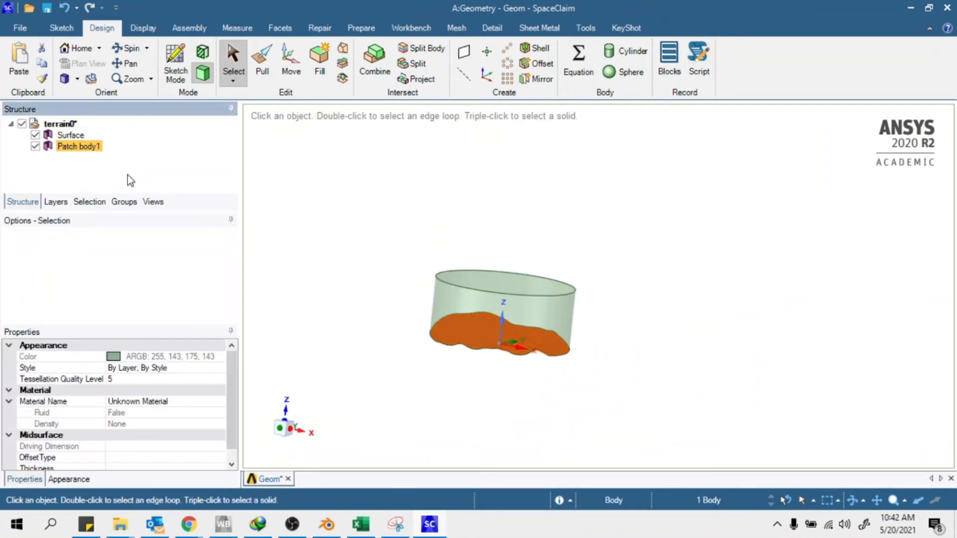
{"action": "right_click", "coordinate": [94, 151]}
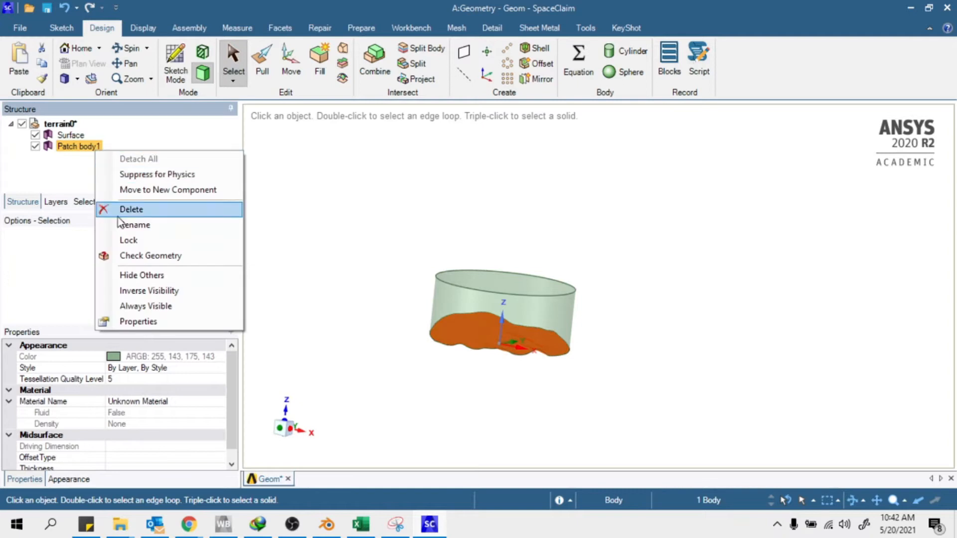
{"action": "left_click", "coordinate": [378, 178]}
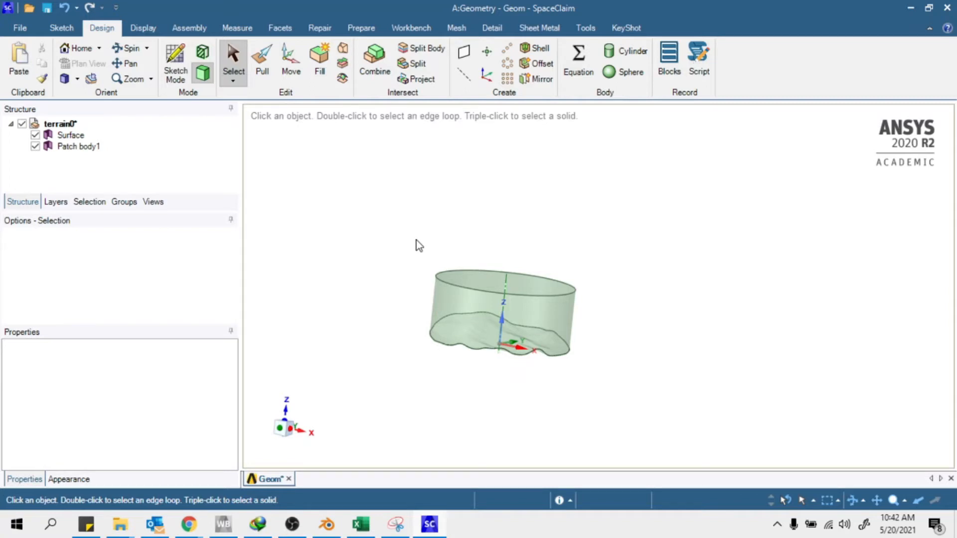
{"action": "right_click", "coordinate": [81, 149]}
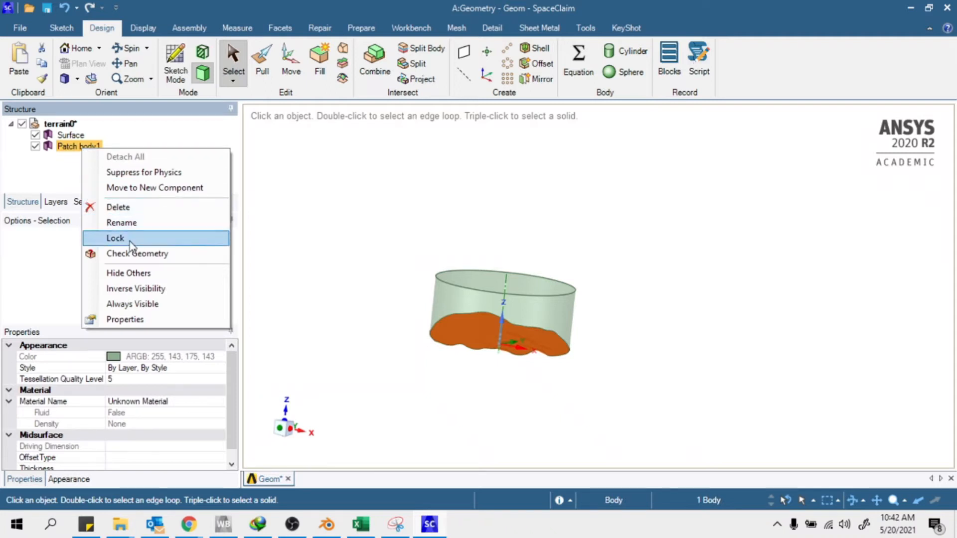
{"action": "left_click", "coordinate": [37, 168]}
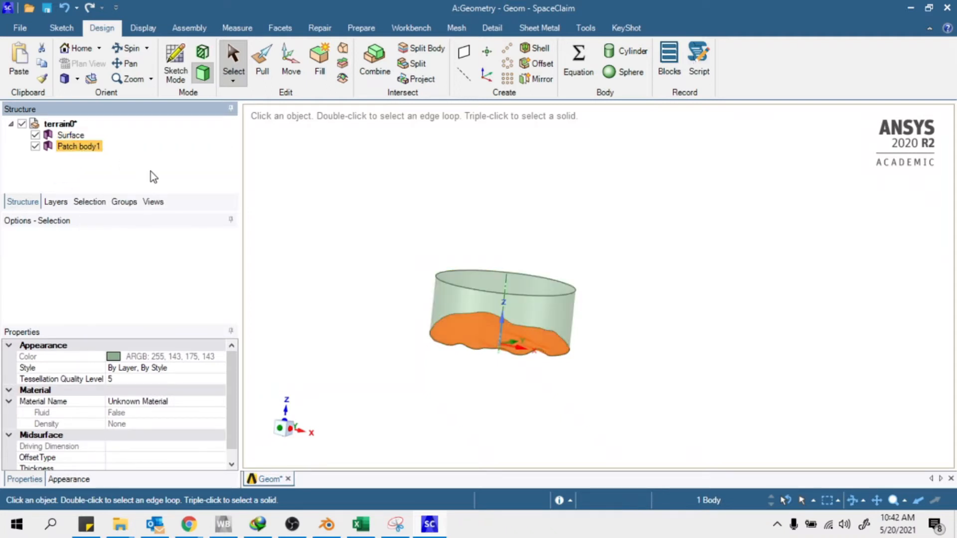
{"action": "key", "text": "ctrl+c"}
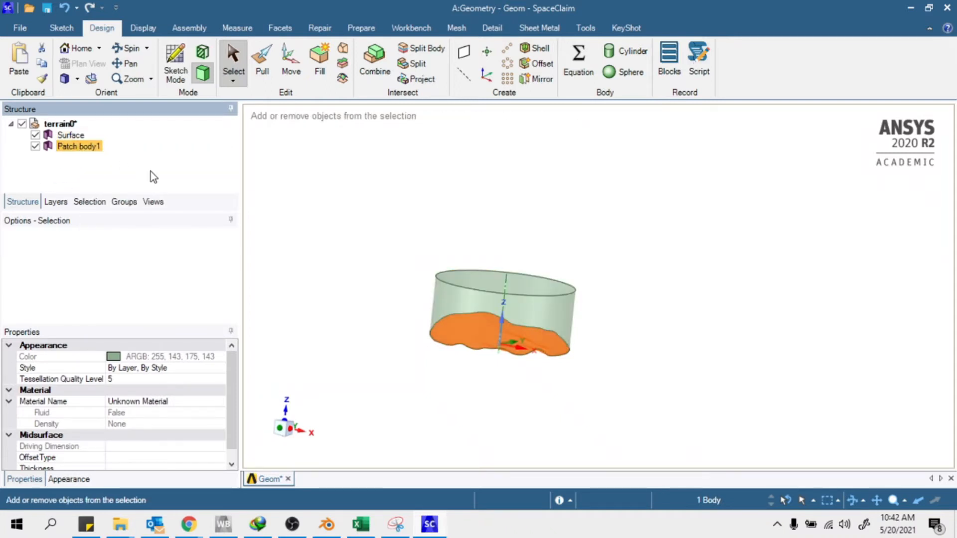
{"action": "key", "text": "ctrl+v"}
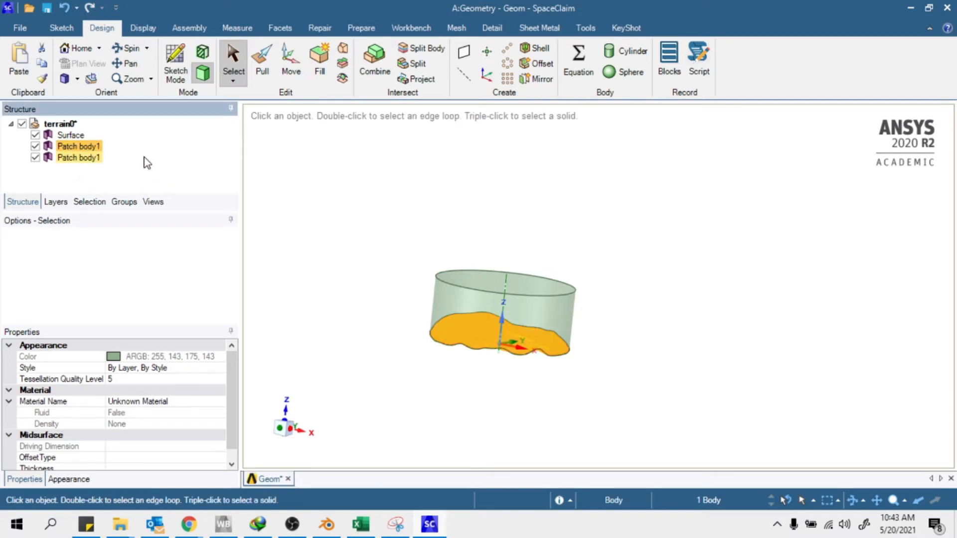
Rename the duplicate terrain body to 100m
{"action": "left_click", "coordinate": [216, 158]}
{"action": "left_click", "coordinate": [94, 159]}
{"action": "right_click", "coordinate": [95, 159]}
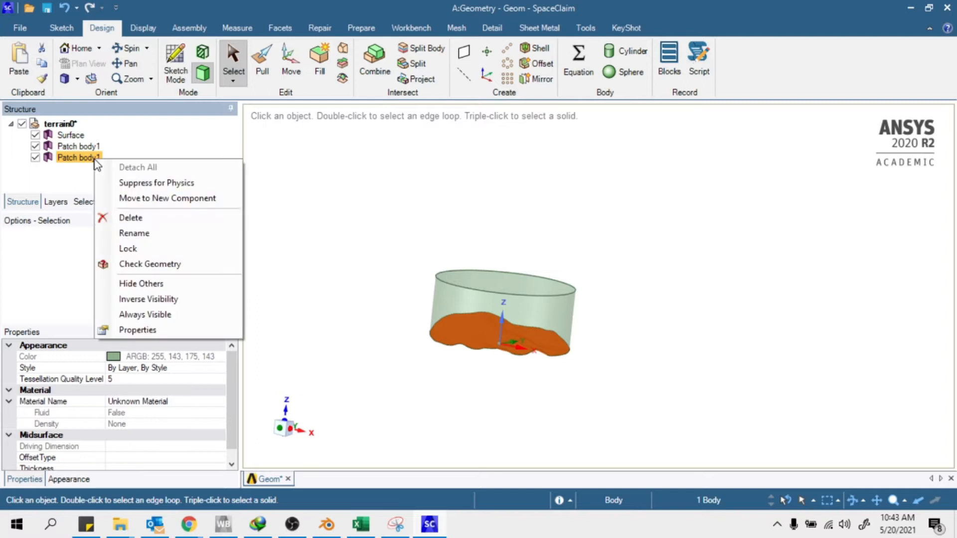
{"action": "left_click", "coordinate": [139, 233]}
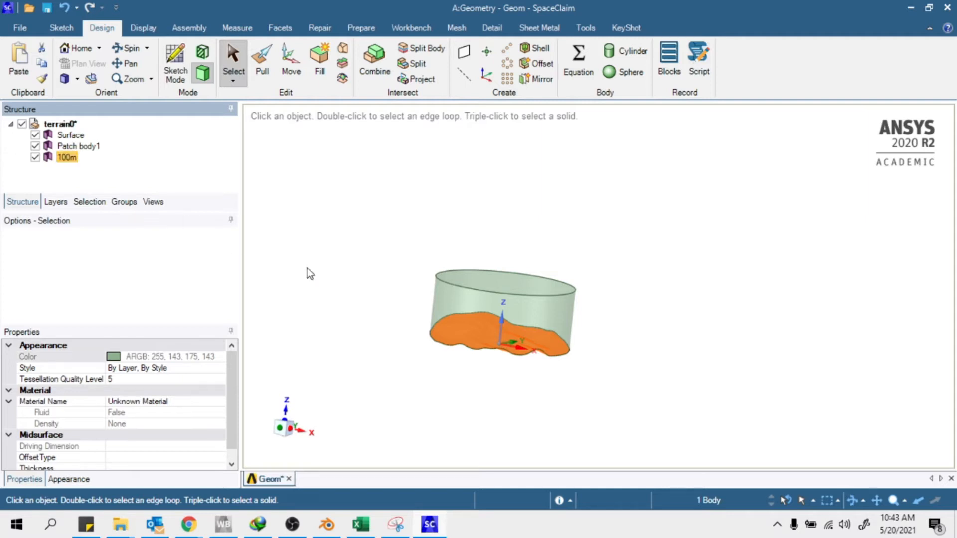
{"action": "left_click", "coordinate": [408, 318]}
{"action": "left_click", "coordinate": [94, 158]}
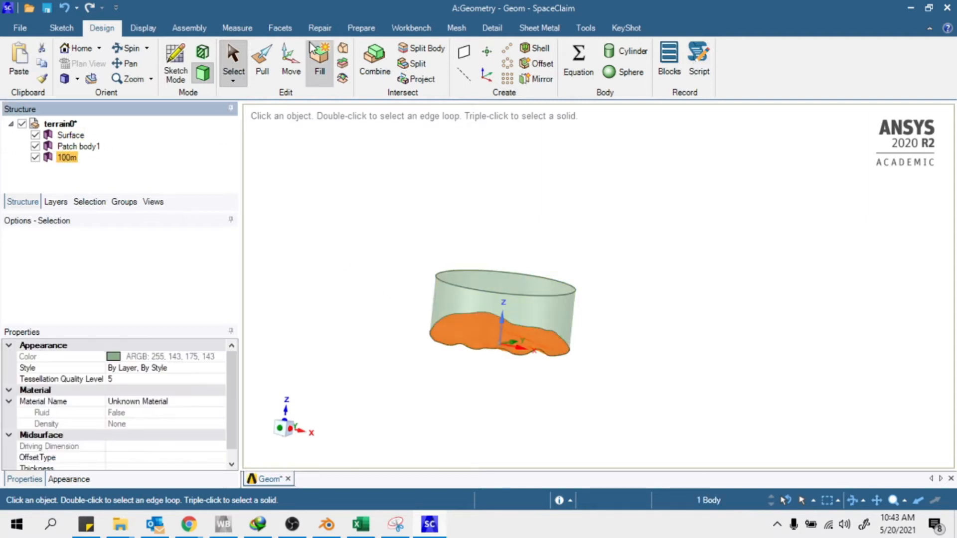
Raise the 100m terrain copy 100000 mm vertically, then exit the Move tool
{"action": "left_click", "coordinate": [291, 60]}
{"action": "scroll", "coordinate": [453, 357], "scroll_direction": "up", "scroll_amount": 2}
{"action": "middle_click_drag", "start_coordinate": [587, 396], "coordinate": [640, 267]}
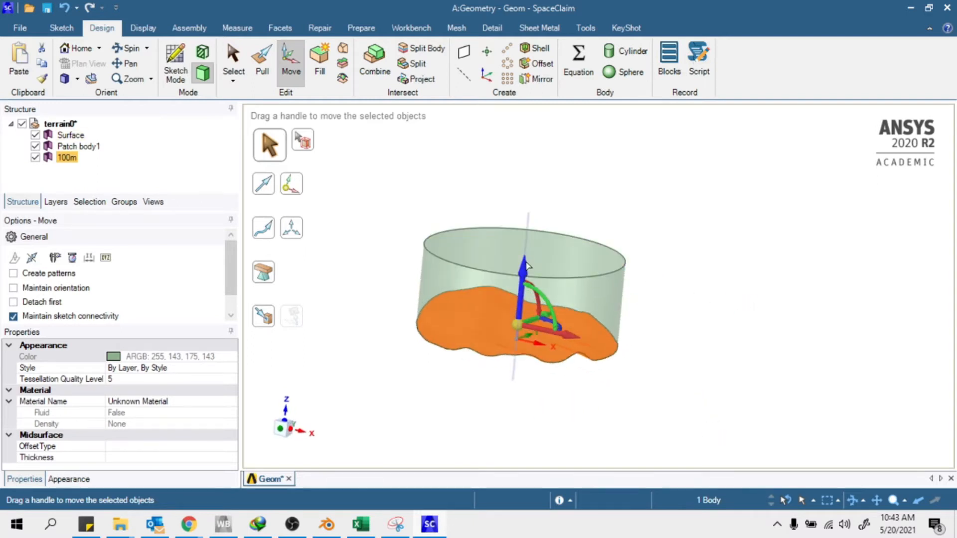
{"action": "left_click_drag", "start_coordinate": [523, 271], "coordinate": [521, 264]}
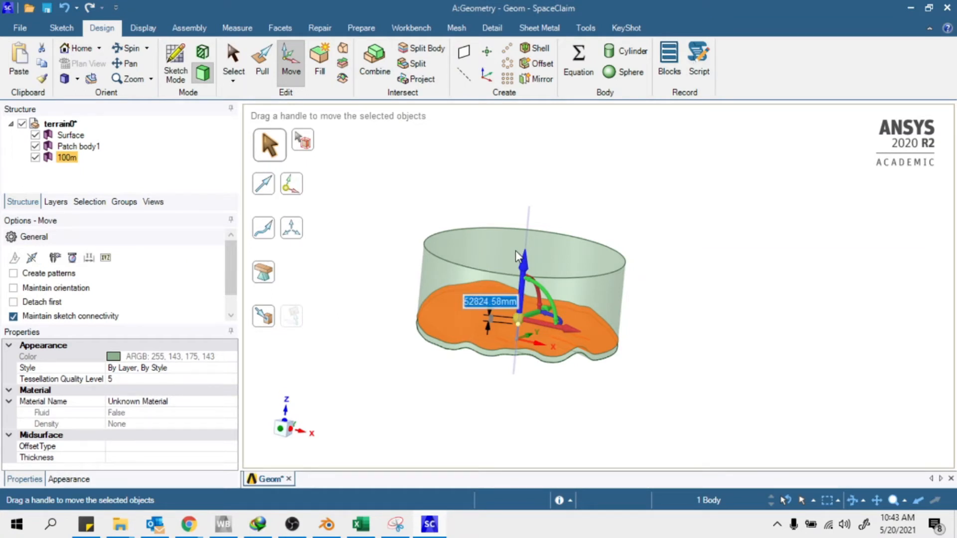
{"action": "type", "text": "100000"}
{"action": "key", "text": "Return"}
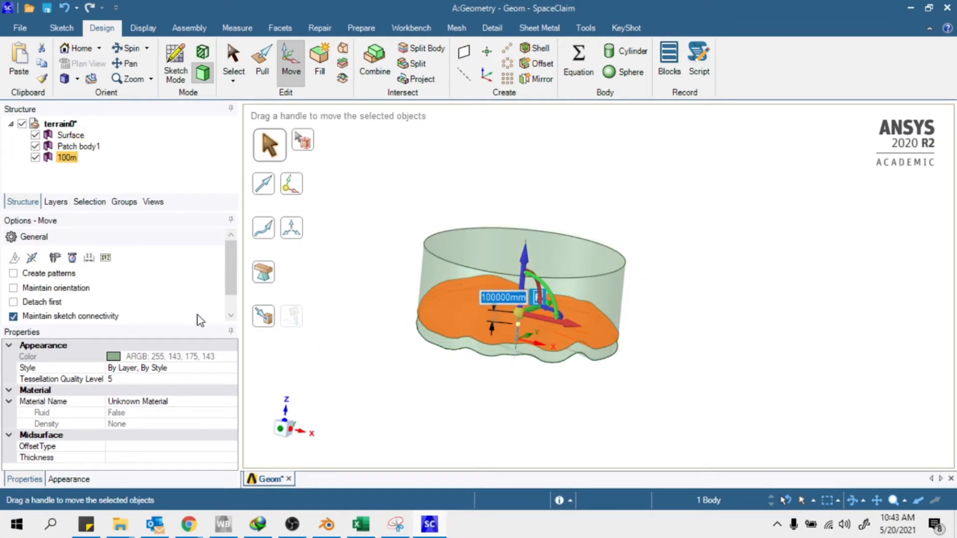
{"action": "left_click", "coordinate": [384, 404]}
{"action": "middle_click_drag", "start_coordinate": [472, 384], "coordinate": [573, 355]}
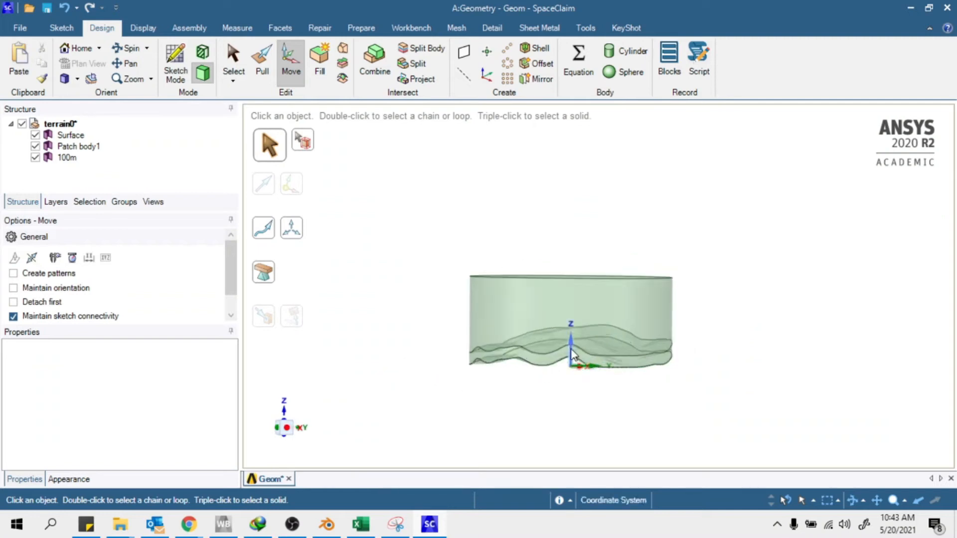
{"action": "scroll", "coordinate": [571, 355], "scroll_direction": "up", "scroll_amount": 6}
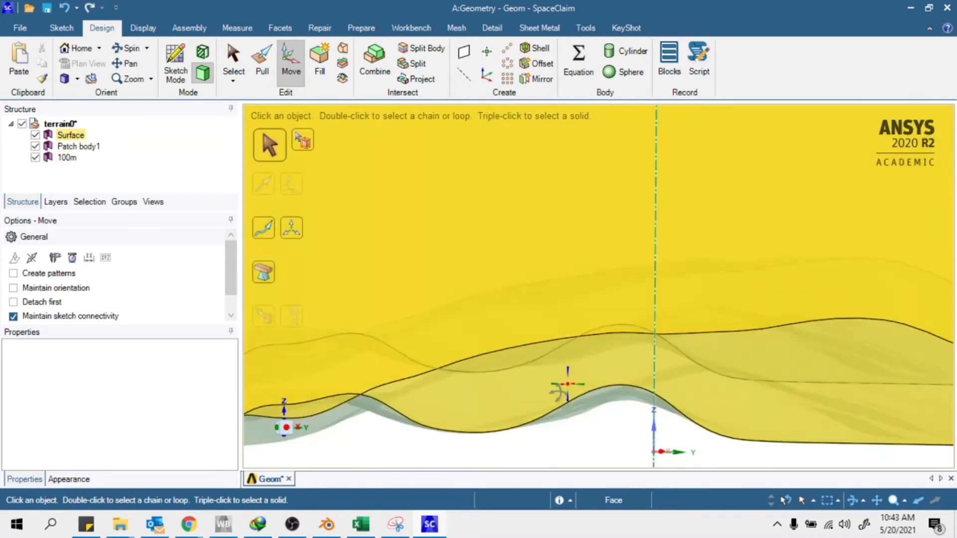
{"action": "scroll", "coordinate": [571, 356], "scroll_direction": "down", "scroll_amount": 8}
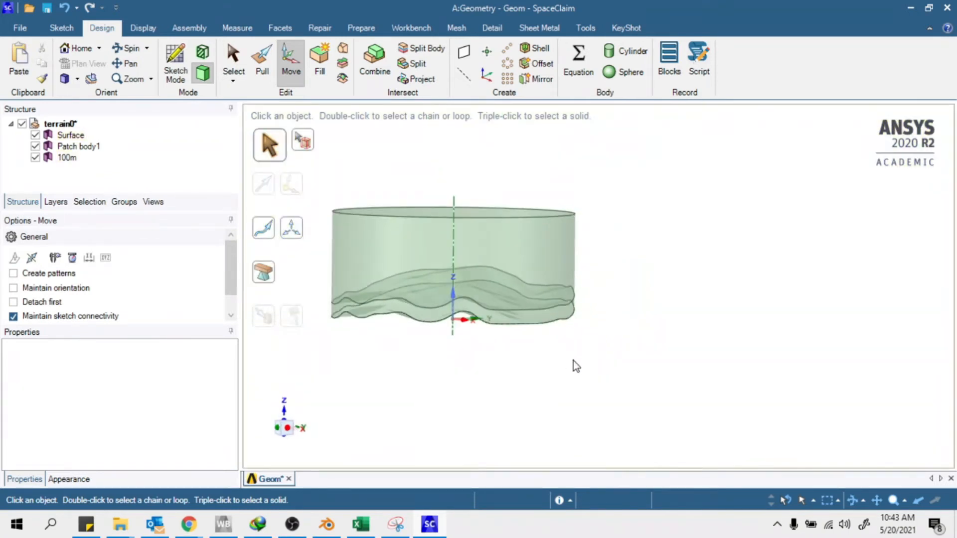
{"action": "key", "text": "Escape"}
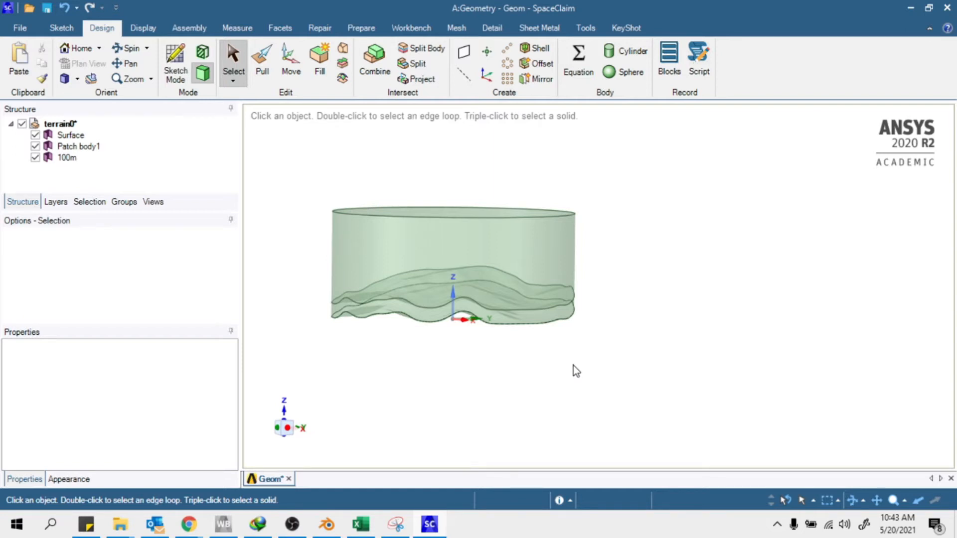
Hide Surface and Patch body1, then view the 100m terrain from straight above
{"action": "scroll", "coordinate": [490, 327], "scroll_direction": "up", "scroll_amount": 5}
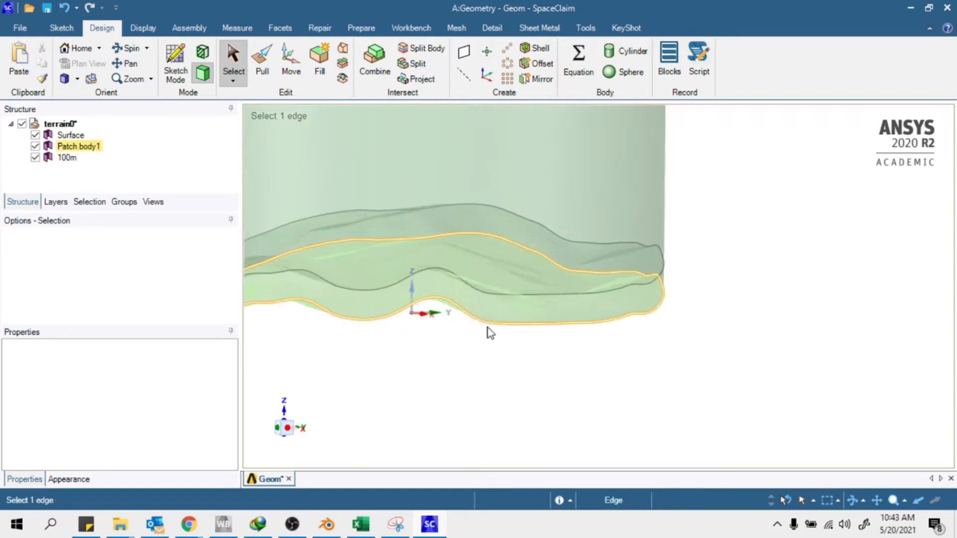
{"action": "middle_click_drag", "start_coordinate": [389, 304], "coordinate": [426, 313]}
{"action": "scroll", "coordinate": [598, 333], "scroll_direction": "down", "scroll_amount": 5}
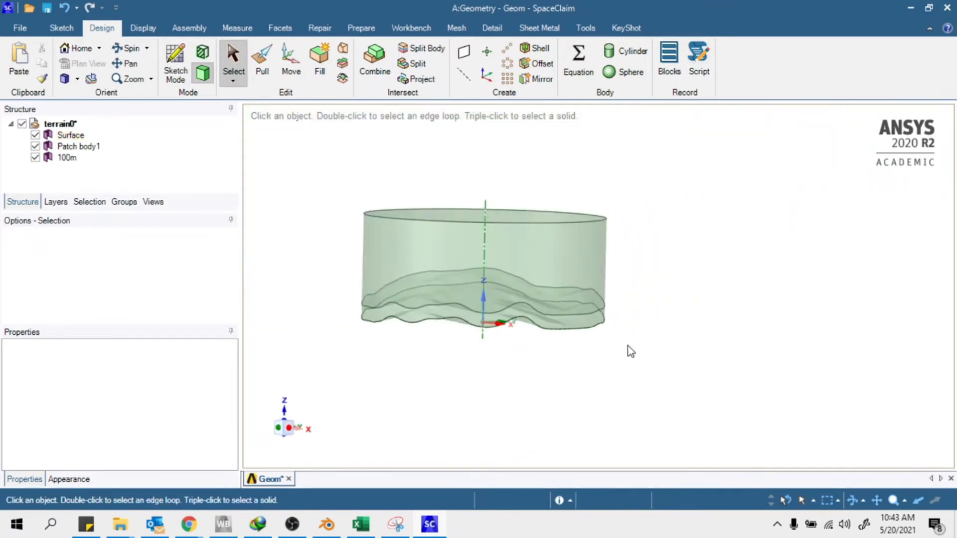
{"action": "scroll", "coordinate": [412, 316], "scroll_direction": "up", "scroll_amount": 1}
{"action": "middle_click_drag", "start_coordinate": [653, 363], "coordinate": [694, 384]}
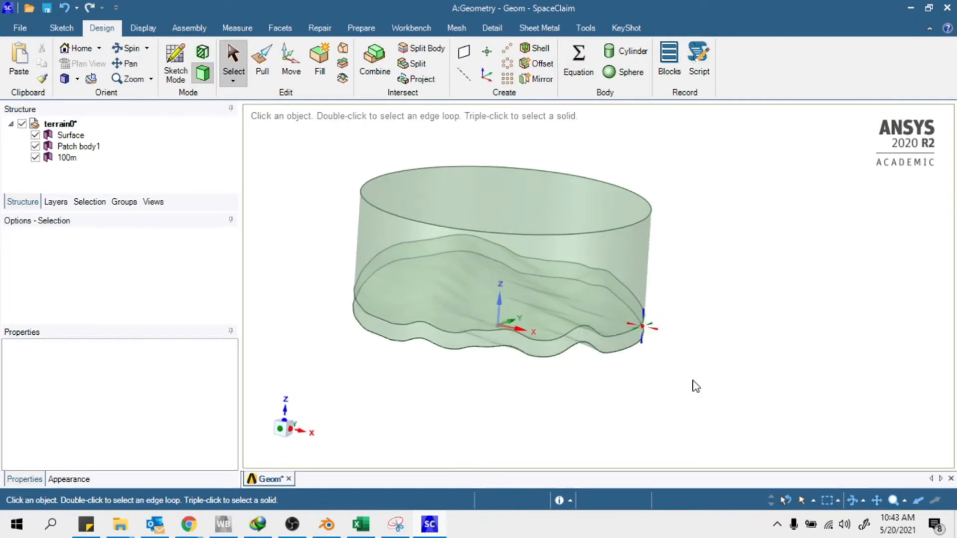
{"action": "left_click", "coordinate": [35, 135]}
{"action": "left_click", "coordinate": [271, 159]}
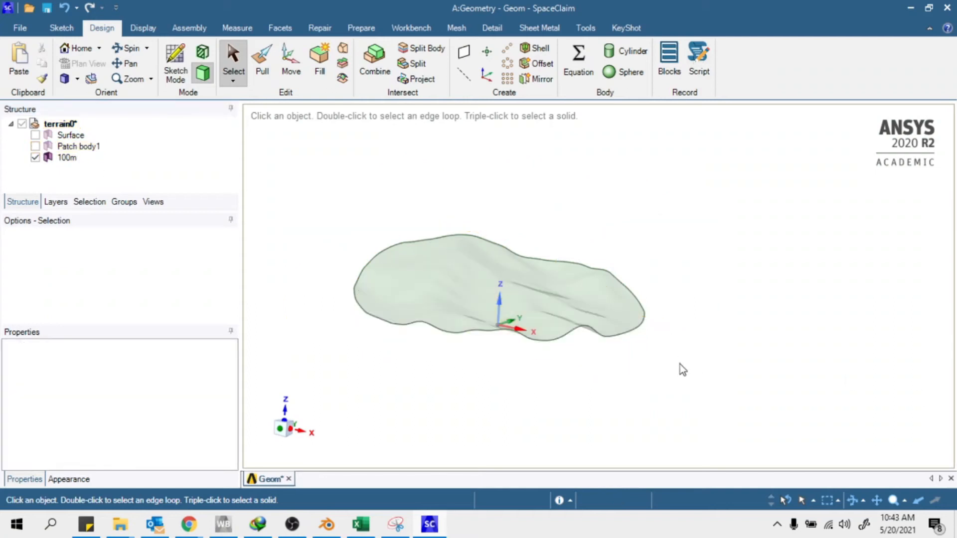
{"action": "middle_click_drag", "start_coordinate": [679, 367], "coordinate": [668, 433]}
{"action": "mouse_move", "coordinate": [521, 351]}
{"action": "middle_mouse_down"}
{"action": "mouse_move", "coordinate": [518, 338]}
{"action": "mouse_move", "coordinate": [508, 349]}
{"action": "middle_mouse_up"}
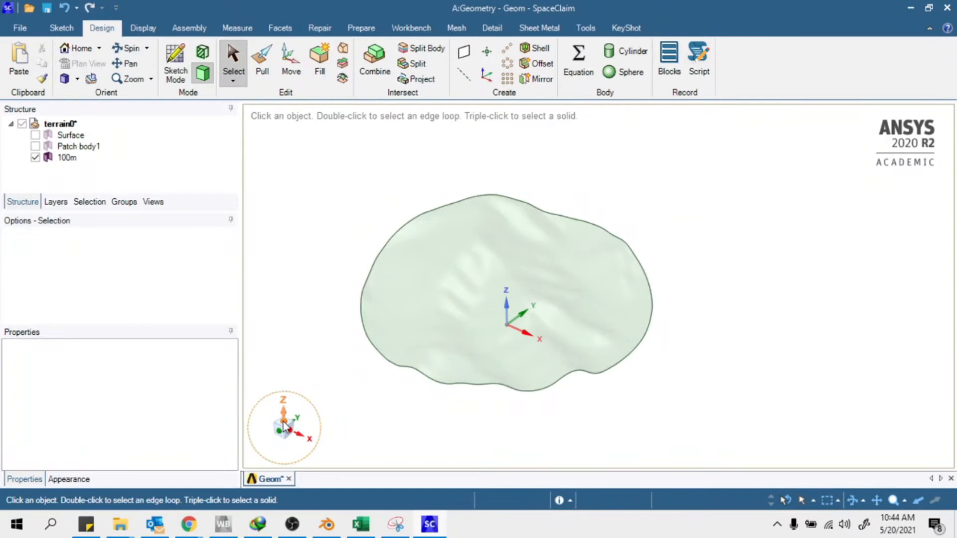
{"action": "left_click", "coordinate": [283, 426]}
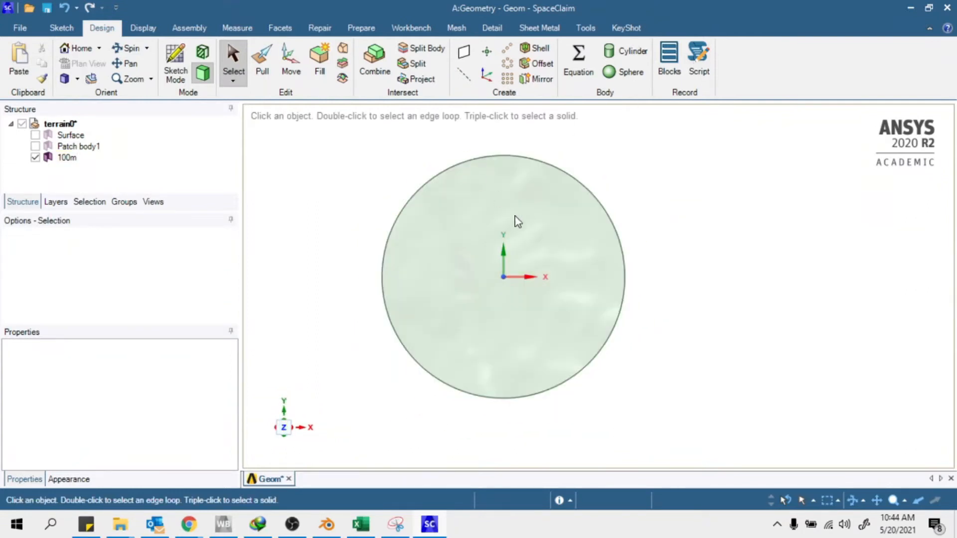
Inspect the 100m terrain from oblique and edge-on views, then return to plan view
{"action": "scroll", "coordinate": [512, 304], "scroll_direction": "up", "scroll_amount": 2}
{"action": "scroll", "coordinate": [468, 312], "scroll_direction": "down", "scroll_amount": 2}
{"action": "middle_click_drag", "start_coordinate": [468, 313], "coordinate": [495, 196]}
{"action": "middle_click_drag", "start_coordinate": [509, 301], "coordinate": [732, 446]}
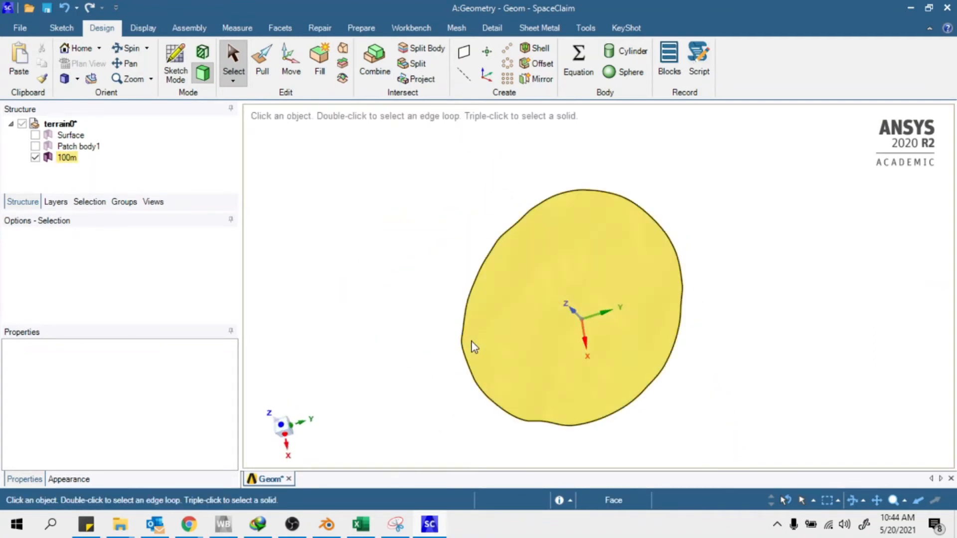
{"action": "middle_click_drag", "start_coordinate": [480, 365], "coordinate": [237, 433]}
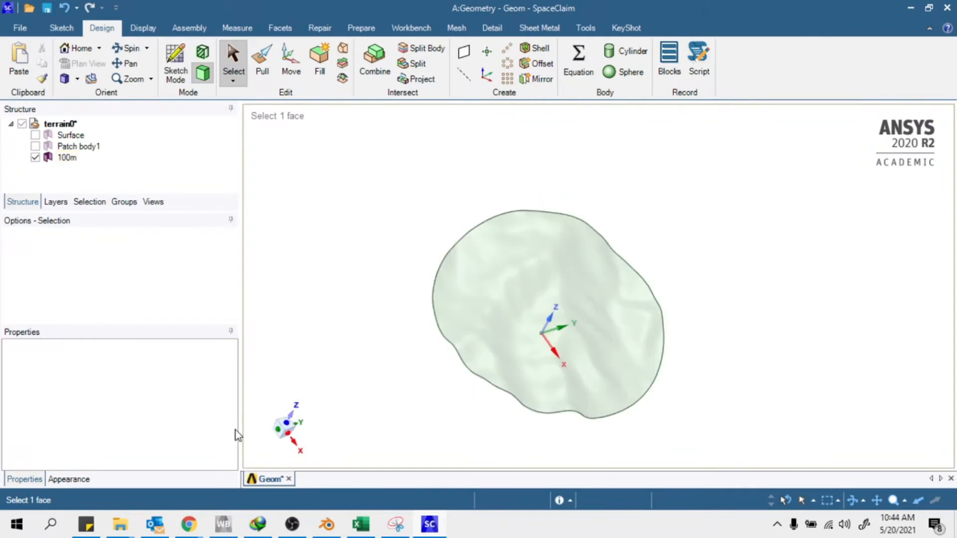
{"action": "middle_click_drag", "start_coordinate": [414, 395], "coordinate": [270, 408]}
{"action": "left_click", "coordinate": [294, 417]}
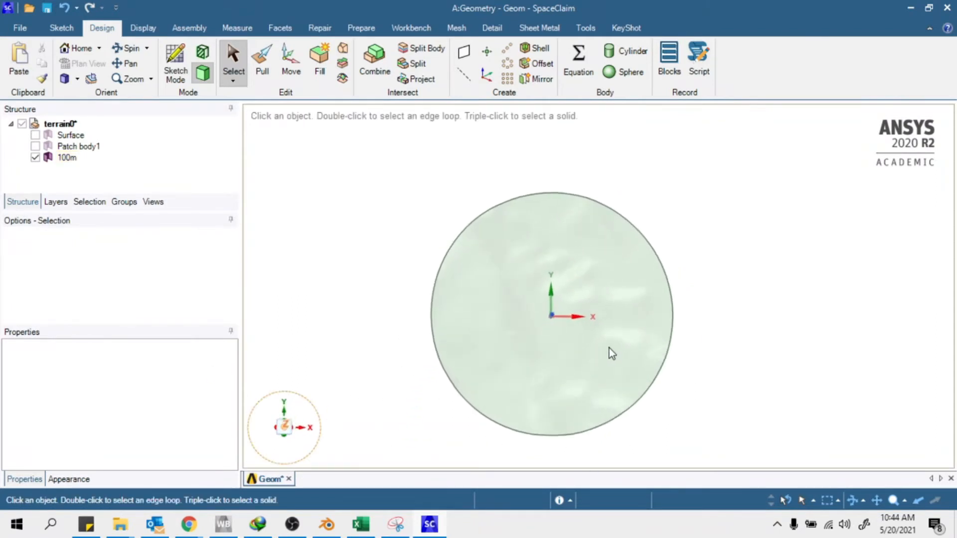
{"action": "scroll", "coordinate": [498, 299], "scroll_direction": "up", "scroll_amount": 3}
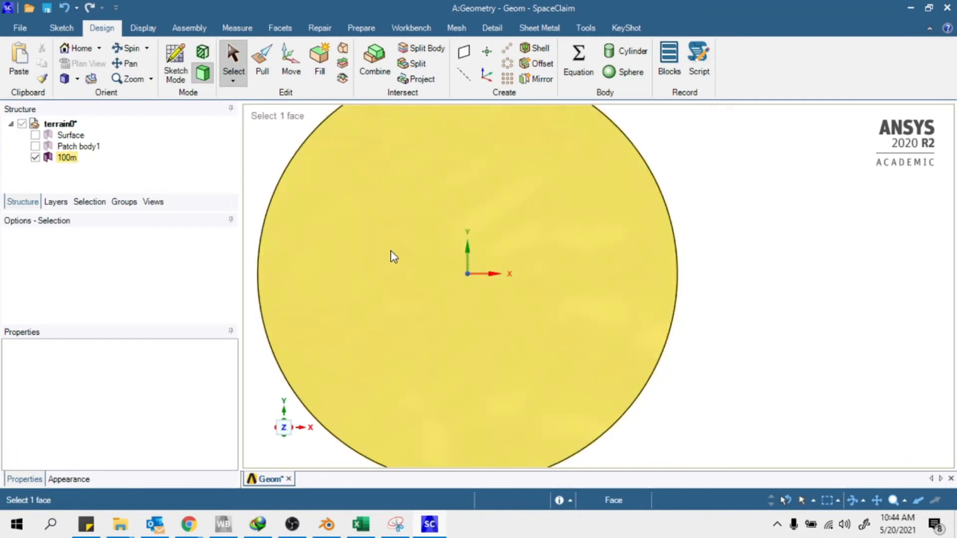
{"action": "scroll", "coordinate": [466, 274], "scroll_direction": "down", "scroll_amount": 2}
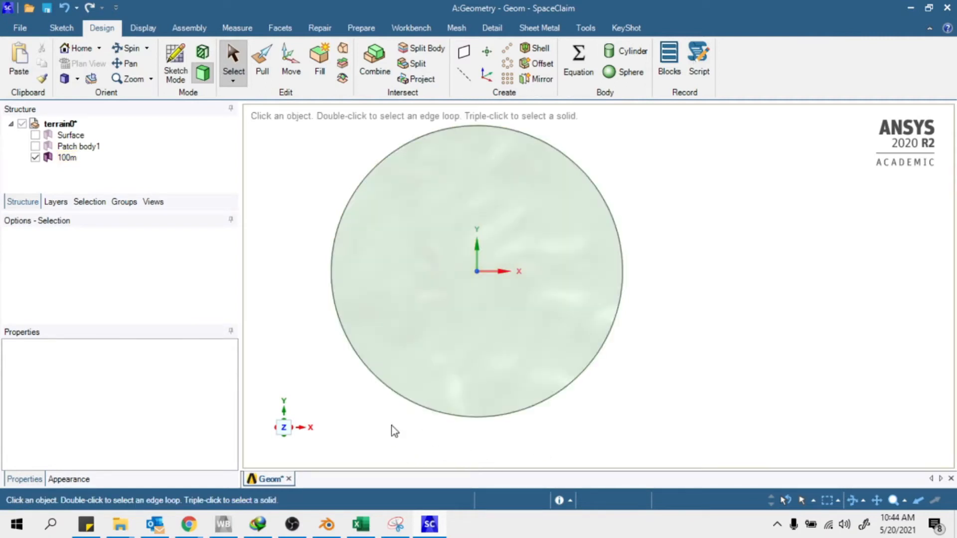
{"action": "scroll", "coordinate": [461, 396], "scroll_direction": "up", "scroll_amount": 2}
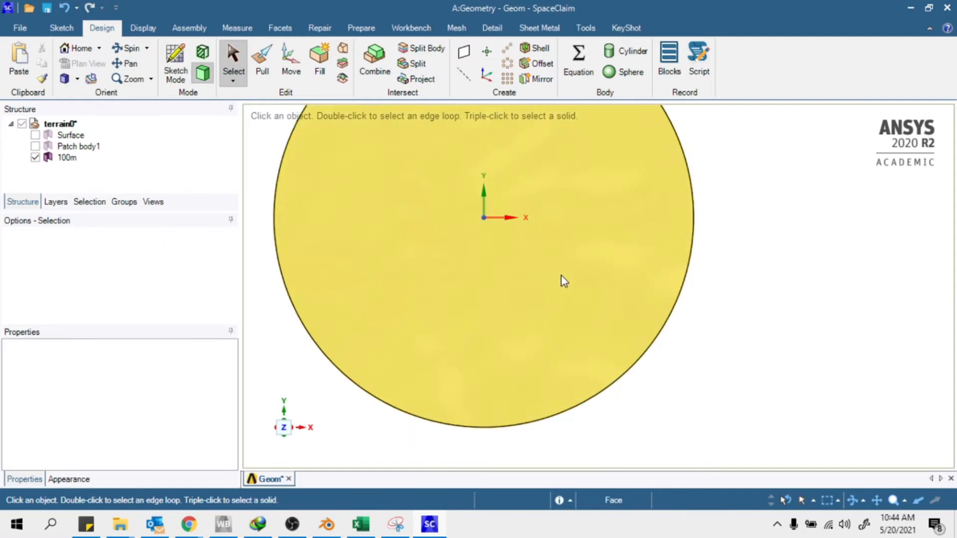
{"action": "scroll", "coordinate": [561, 277], "scroll_direction": "down", "scroll_amount": 1}
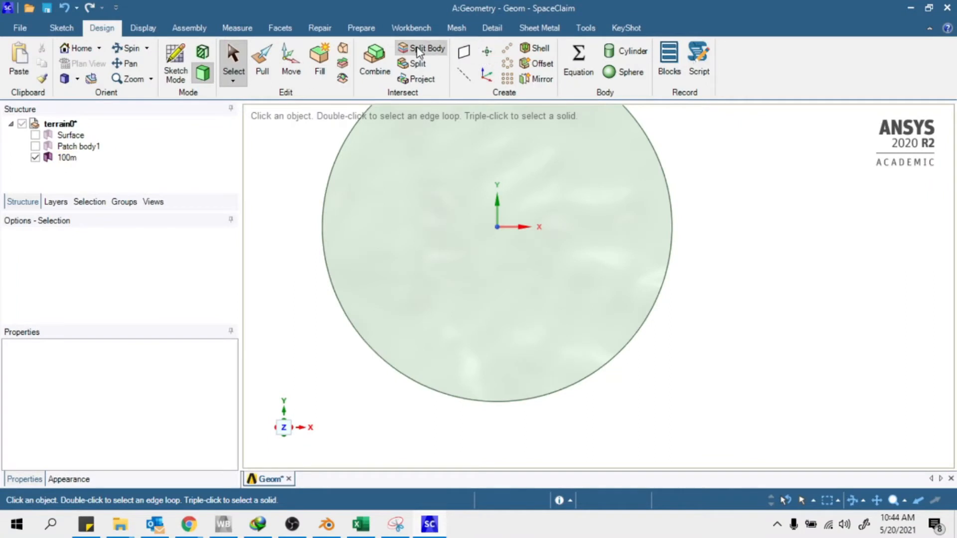
{"action": "scroll", "coordinate": [473, 413], "scroll_direction": "up", "scroll_amount": 2}
{"action": "scroll", "coordinate": [512, 411], "scroll_direction": "down", "scroll_amount": 1}
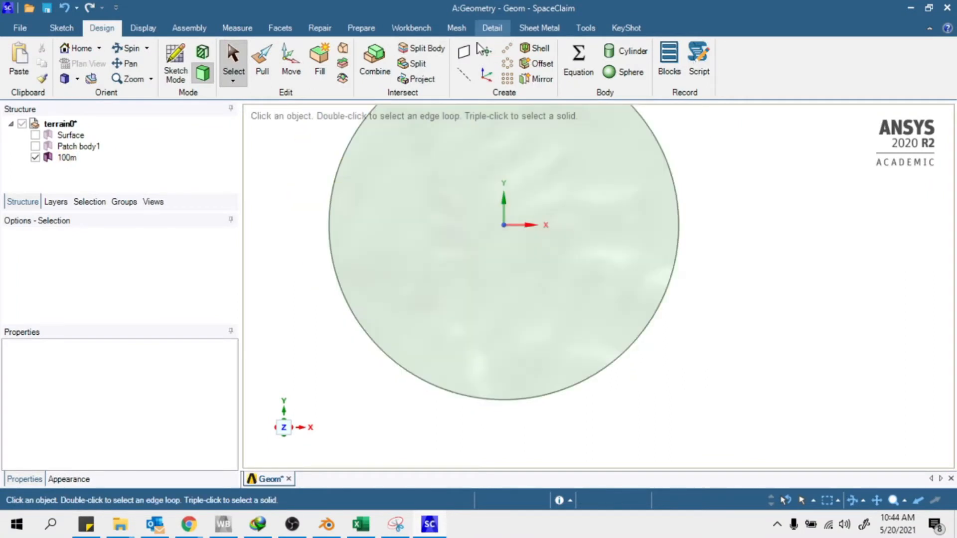
Place a datum point on the 100m terrain face below-left of the origin
{"action": "left_click", "coordinate": [487, 54]}
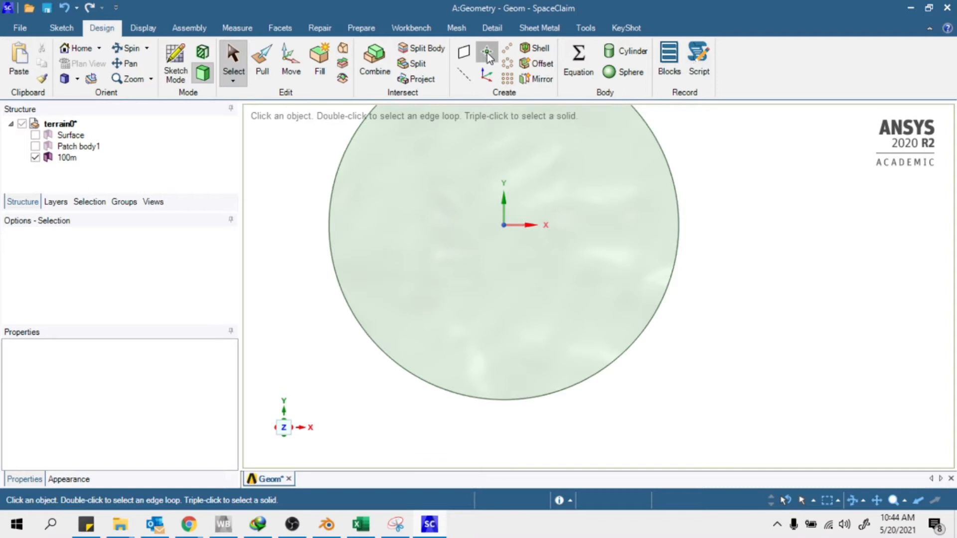
{"action": "scroll", "coordinate": [443, 349], "scroll_direction": "up", "scroll_amount": 2}
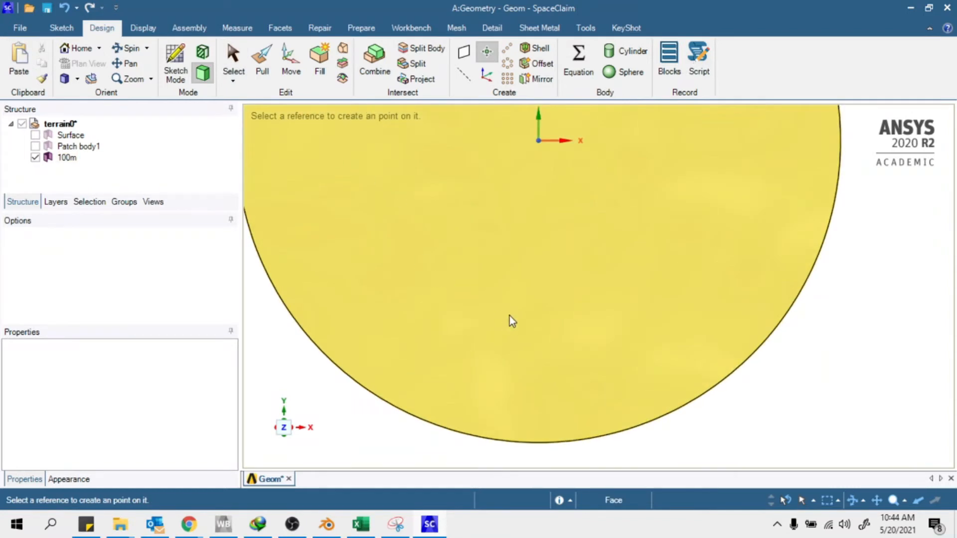
{"action": "scroll", "coordinate": [511, 320], "scroll_direction": "down", "scroll_amount": 2}
{"action": "scroll", "coordinate": [453, 265], "scroll_direction": "up", "scroll_amount": 3}
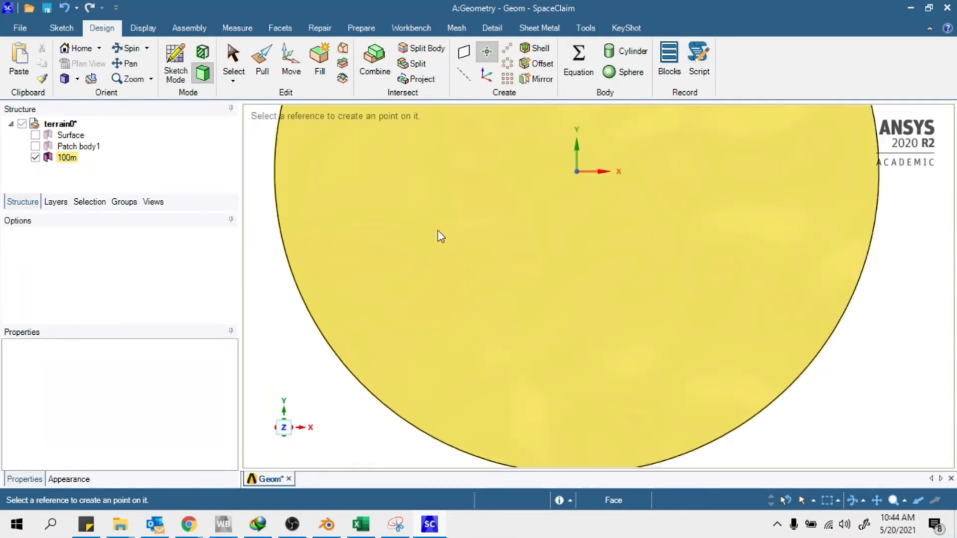
{"action": "scroll", "coordinate": [455, 239], "scroll_direction": "down", "scroll_amount": 1}
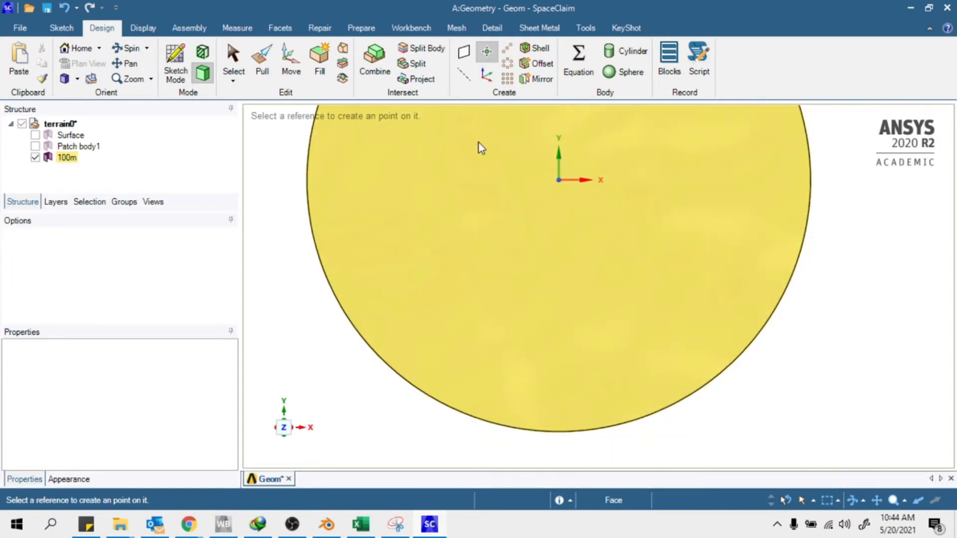
{"action": "scroll", "coordinate": [463, 279], "scroll_direction": "down", "scroll_amount": 3}
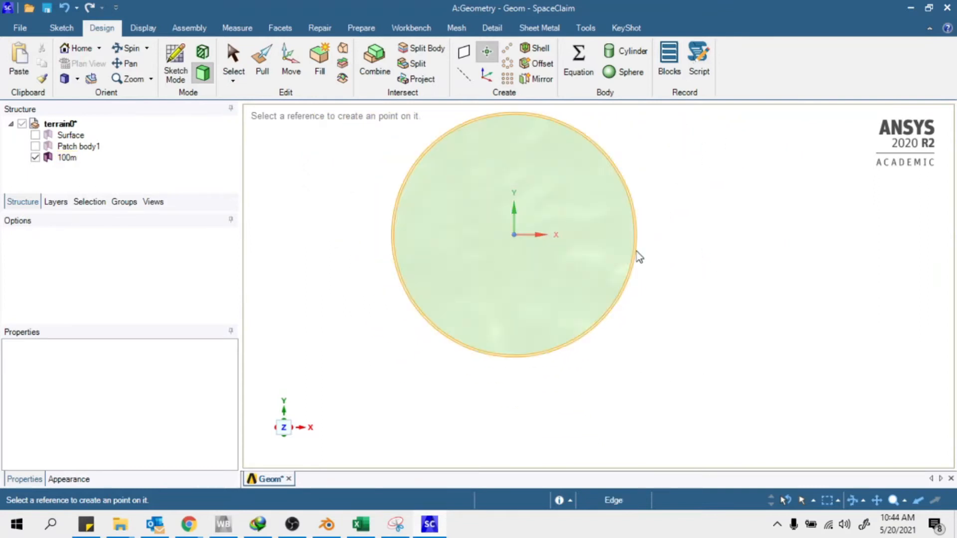
{"action": "scroll", "coordinate": [486, 220], "scroll_direction": "up", "scroll_amount": 3}
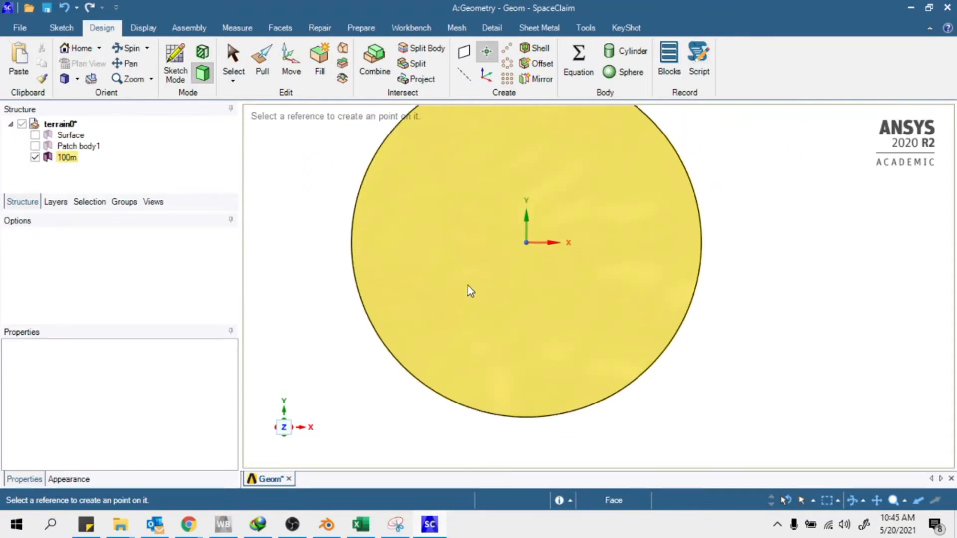
{"action": "left_click", "coordinate": [451, 290]}
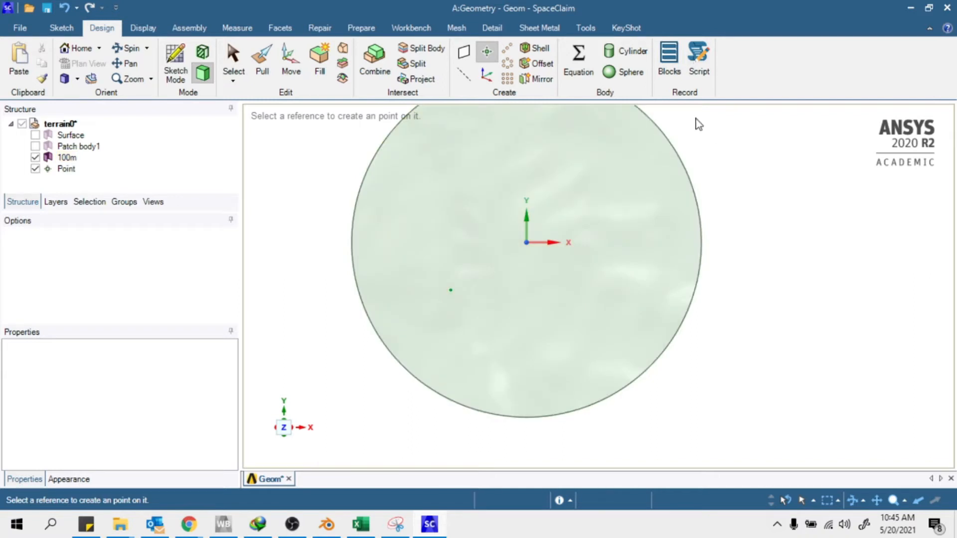
{"action": "scroll", "coordinate": [478, 342], "scroll_direction": "up", "scroll_amount": 3}
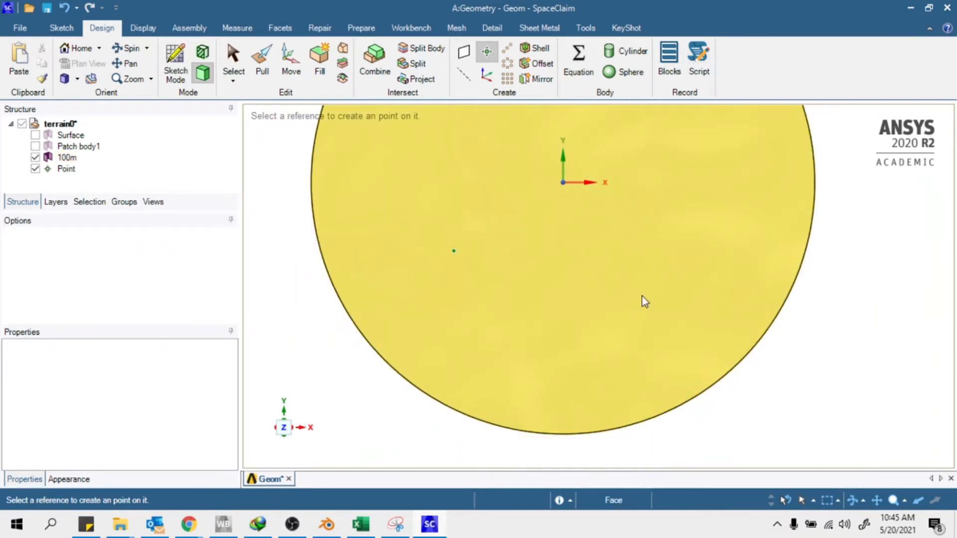
{"action": "scroll", "coordinate": [478, 324], "scroll_direction": "down", "scroll_amount": 2}
{"action": "scroll", "coordinate": [493, 324], "scroll_direction": "up", "scroll_amount": 2}
{"action": "middle_click_drag", "start_coordinate": [521, 329], "coordinate": [667, 208]}
{"action": "scroll", "coordinate": [528, 357], "scroll_direction": "down", "scroll_amount": 3}
{"action": "scroll", "coordinate": [412, 350], "scroll_direction": "up", "scroll_amount": 2}
{"action": "middle_click_drag", "start_coordinate": [426, 342], "coordinate": [530, 332]}
{"action": "middle_click_drag", "start_coordinate": [527, 223], "coordinate": [509, 282]}
{"action": "middle_click_drag", "start_coordinate": [479, 284], "coordinate": [524, 304]}
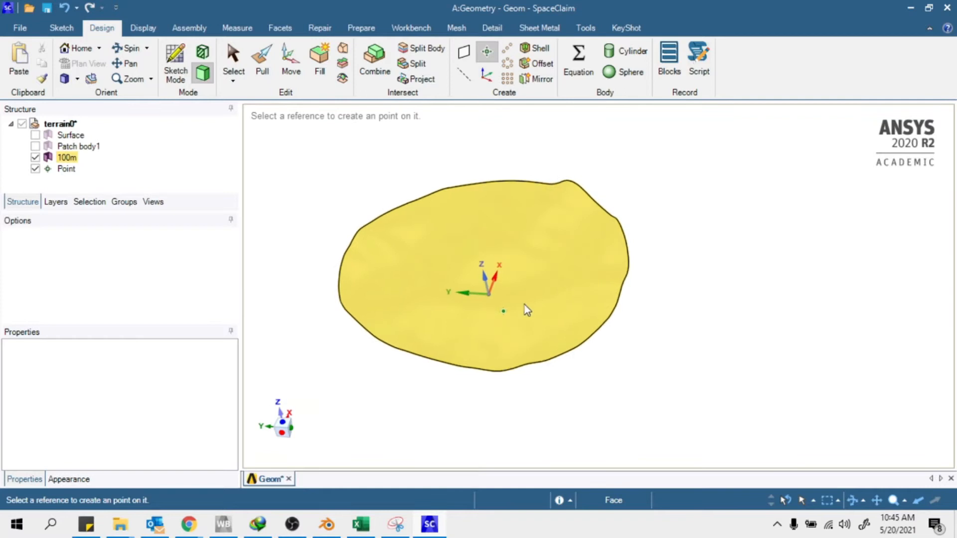
Duplicate the datum point from its menu, then delete that extra duplicate
{"action": "right_click", "coordinate": [67, 169]}
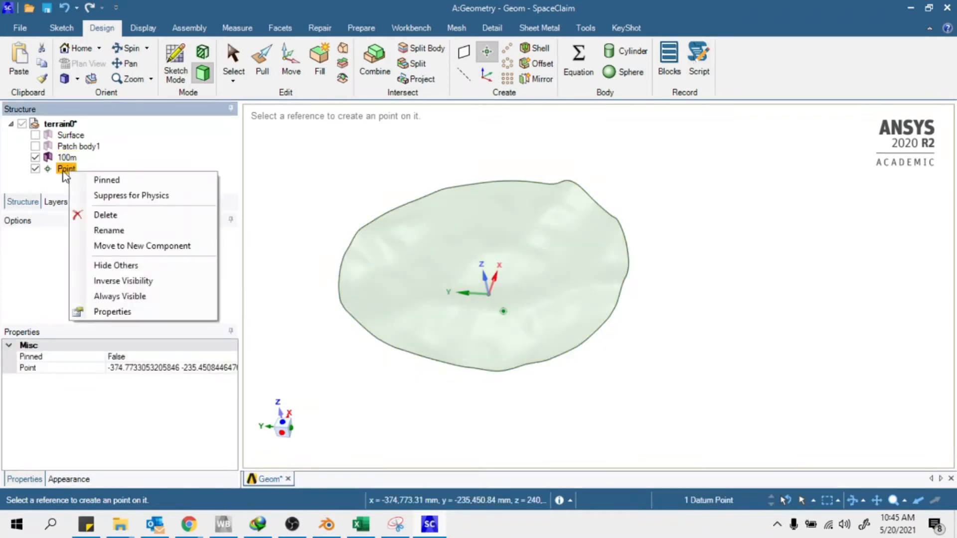
{"action": "left_click", "coordinate": [64, 171]}
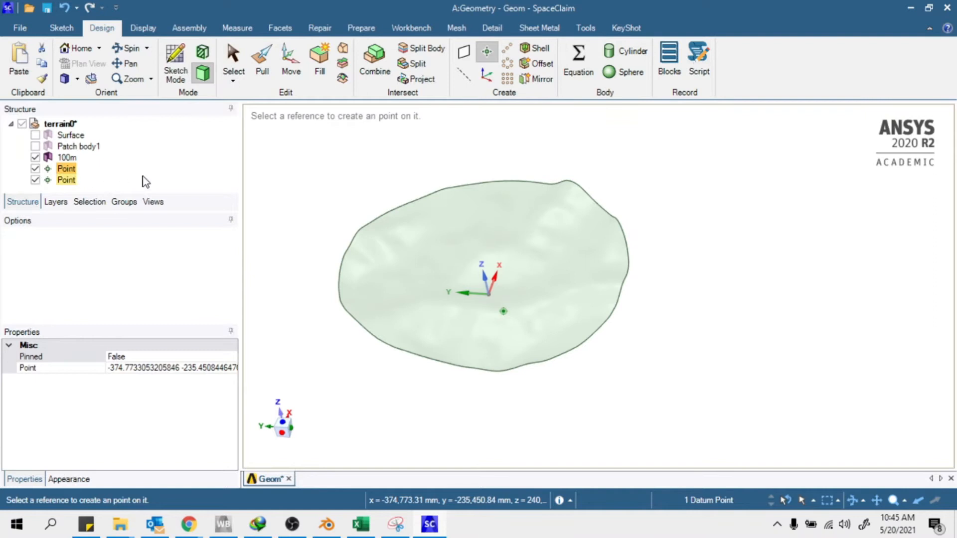
{"action": "right_click", "coordinate": [70, 181]}
{"action": "left_click", "coordinate": [100, 222]}
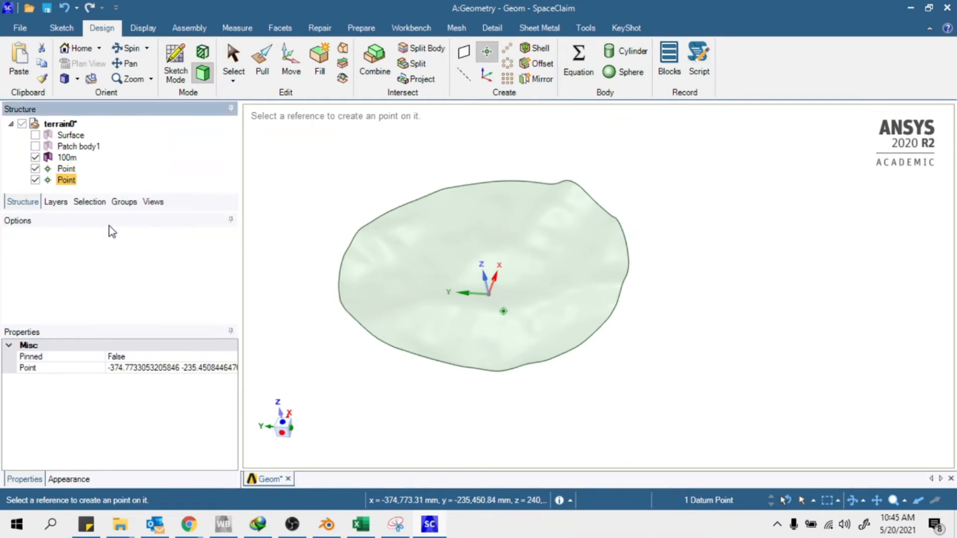
{"action": "key", "text": "Escape"}
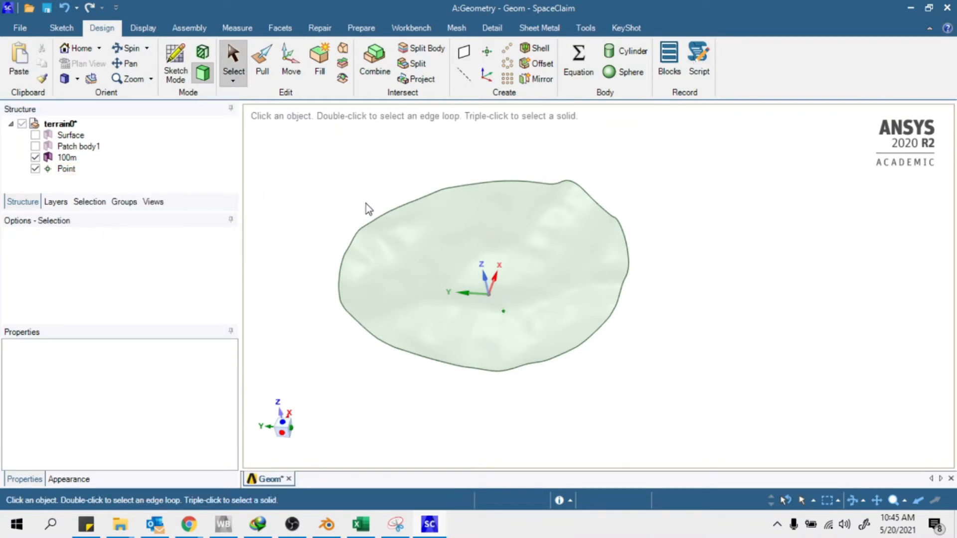
Copy and paste the datum point, then open Move on the second Point
{"action": "left_click", "coordinate": [71, 168]}
{"action": "key", "text": "ctrl"}
{"action": "key", "text": "ctrl+c"}
{"action": "key", "text": "ctrl+v"}
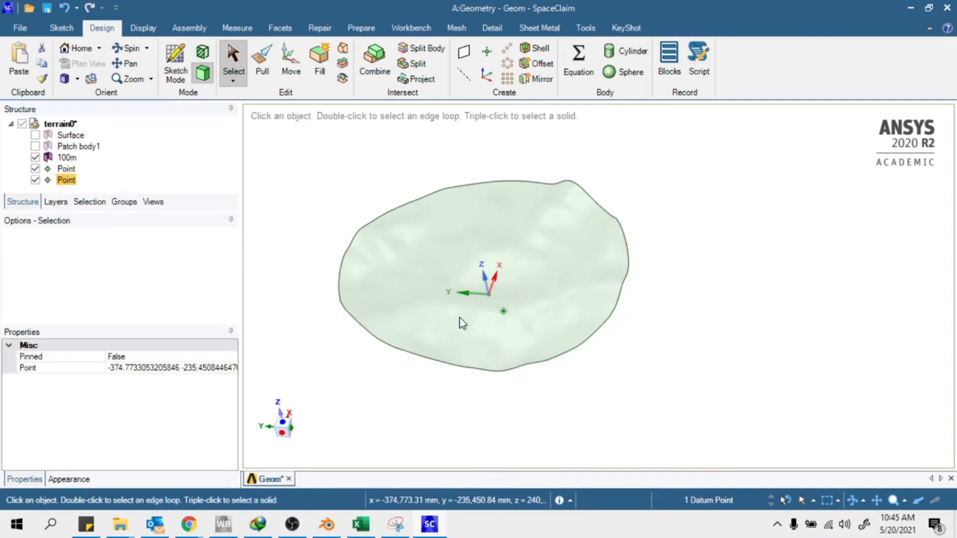
{"action": "left_click", "coordinate": [71, 181]}
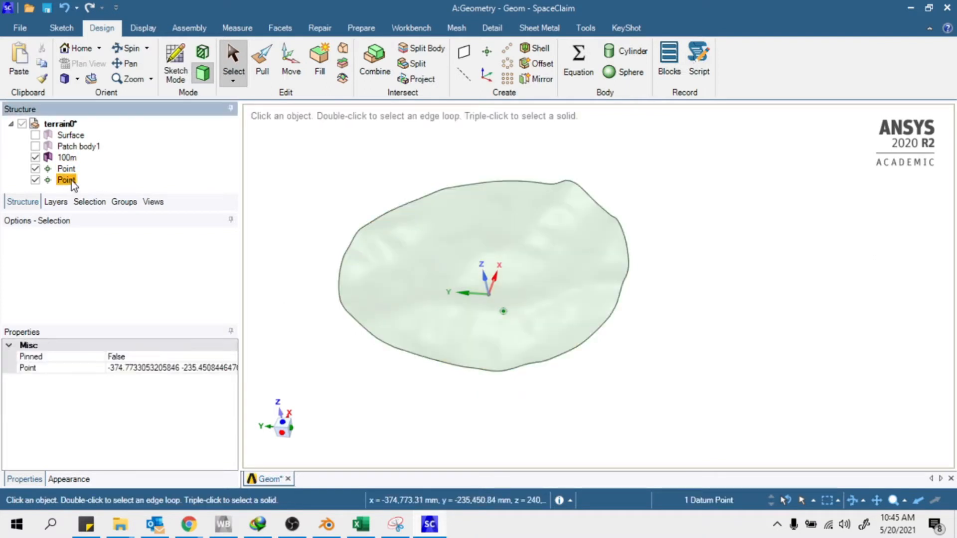
{"action": "scroll", "coordinate": [498, 317], "scroll_direction": "up", "scroll_amount": 3}
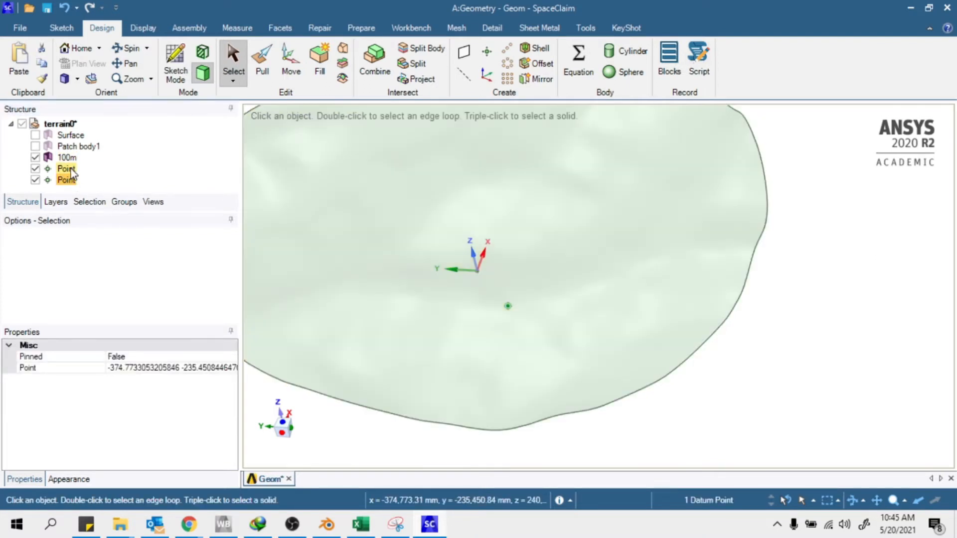
{"action": "scroll", "coordinate": [785, 351], "scroll_direction": "down", "scroll_amount": 3}
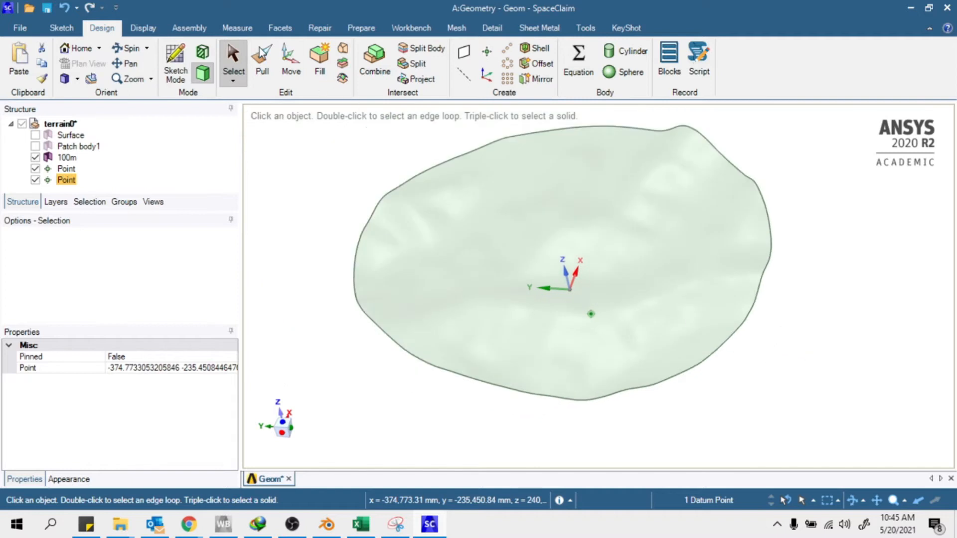
{"action": "left_click", "coordinate": [291, 62]}
{"action": "scroll", "coordinate": [699, 303], "scroll_direction": "up", "scroll_amount": 3}
{"action": "middle_click_drag", "start_coordinate": [622, 364], "coordinate": [707, 347]}
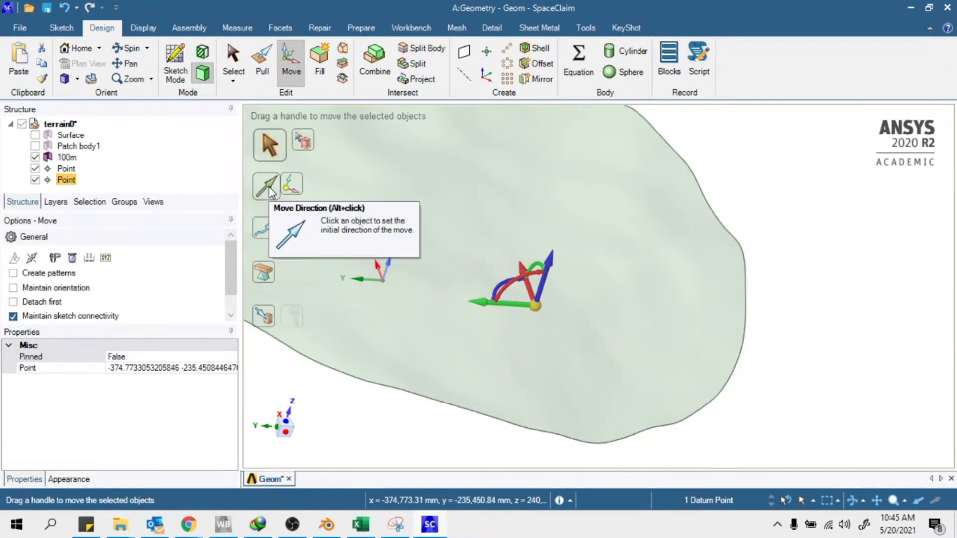
Move the second datum point 30 m along the X axis, aligned to the coordinate system
{"action": "left_click", "coordinate": [266, 189]}
{"action": "left_click", "coordinate": [367, 282]}
{"action": "scroll", "coordinate": [369, 280], "scroll_direction": "down", "scroll_amount": 1}
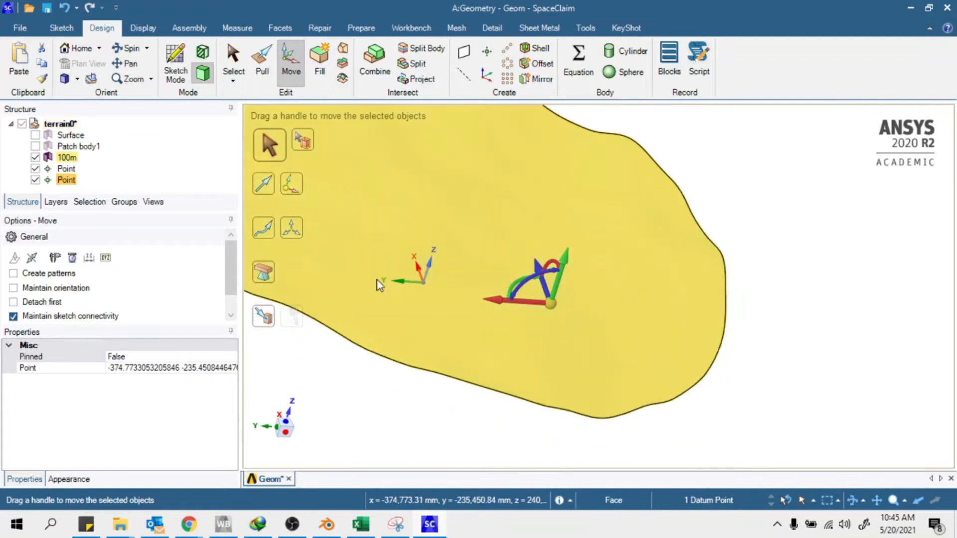
{"action": "left_click_drag", "start_coordinate": [498, 299], "coordinate": [478, 306]}
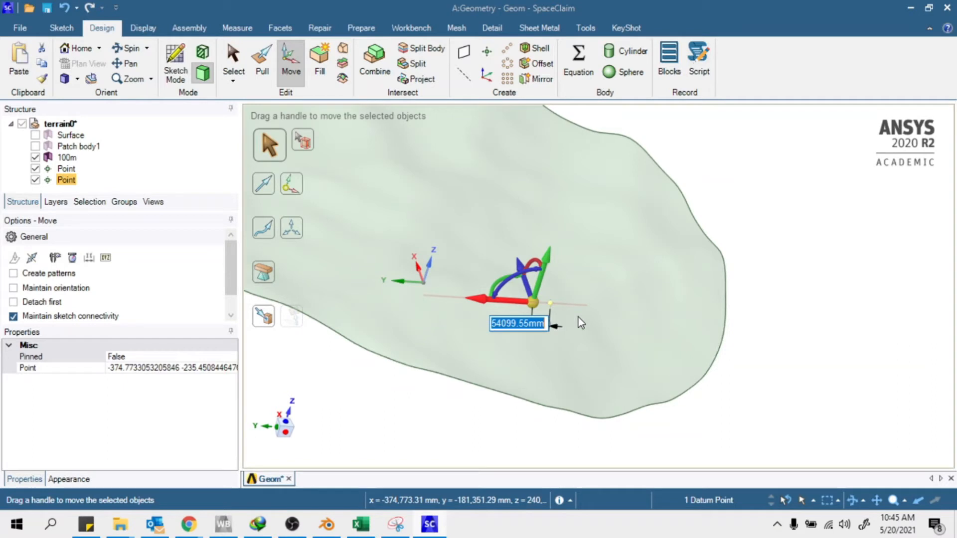
{"action": "type", "text": "30m"}
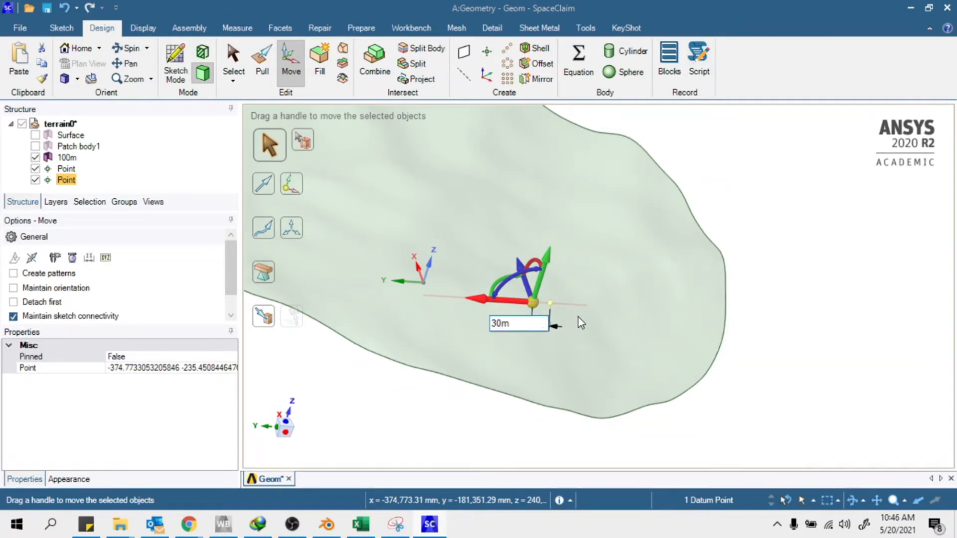
{"action": "key", "text": "Return"}
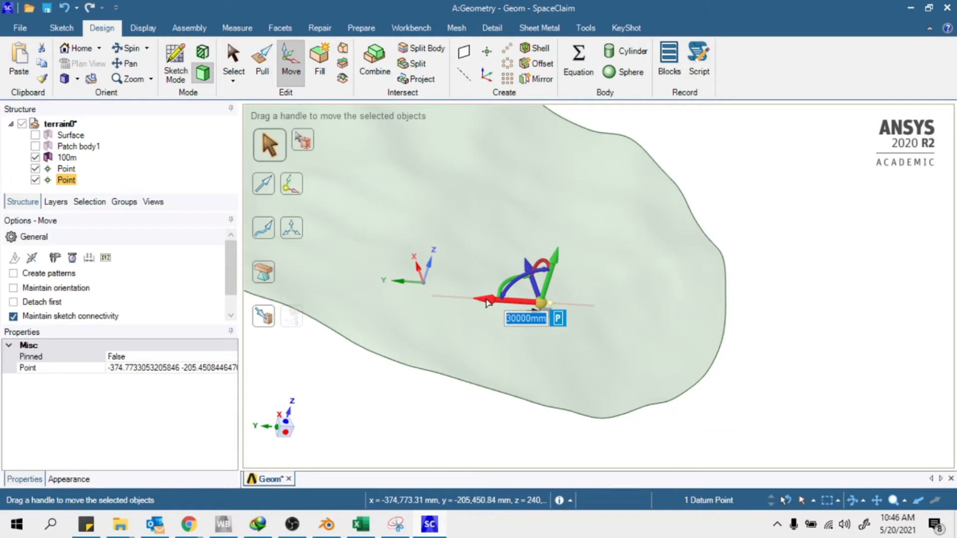
{"action": "left_click", "coordinate": [493, 431]}
Orbit the view to inspect the two separated datum points on the terrain
{"action": "scroll", "coordinate": [548, 304], "scroll_direction": "up", "scroll_amount": 2}
{"action": "left_click", "coordinate": [548, 305]}
{"action": "middle_click_drag", "start_coordinate": [548, 305], "coordinate": [473, 283]}
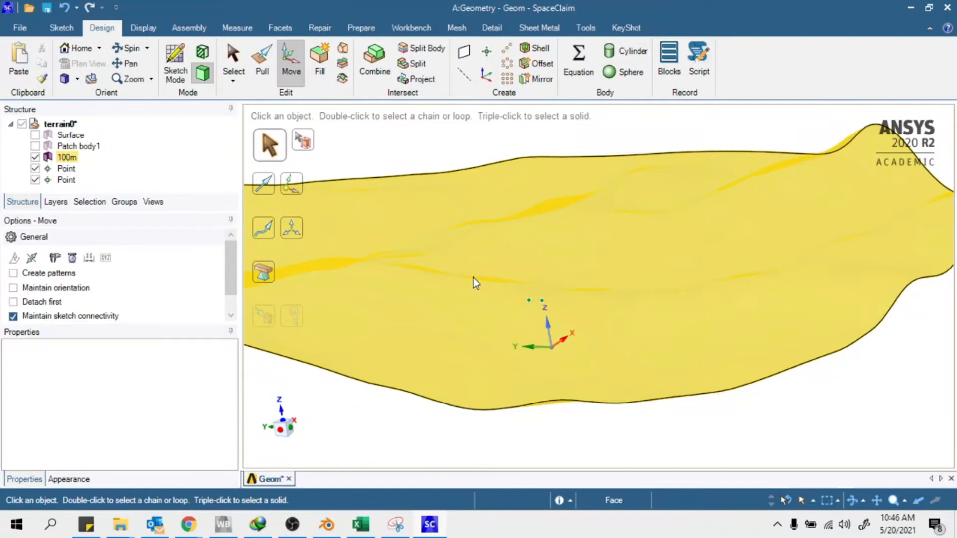
{"action": "middle_click_drag", "start_coordinate": [499, 302], "coordinate": [654, 366]}
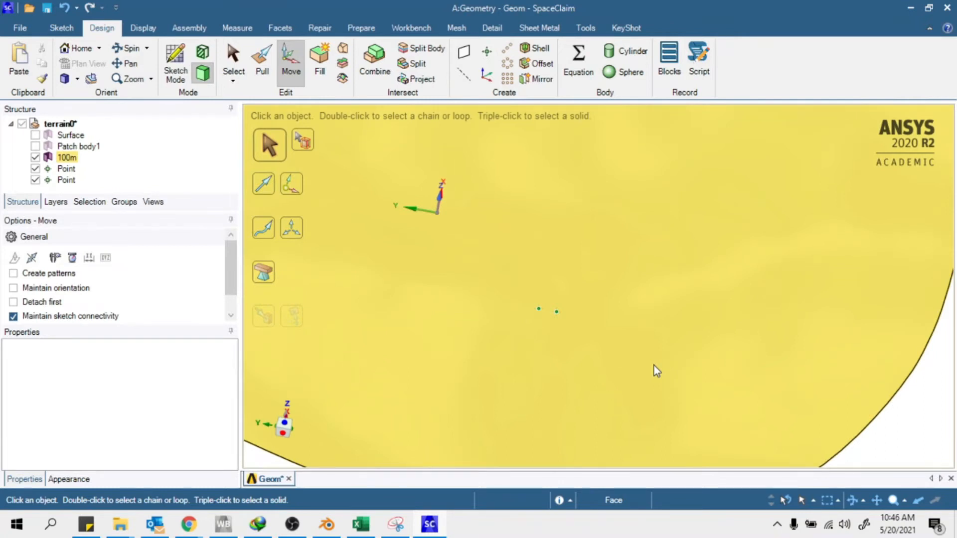
{"action": "scroll", "coordinate": [548, 321], "scroll_direction": "up", "scroll_amount": 3}
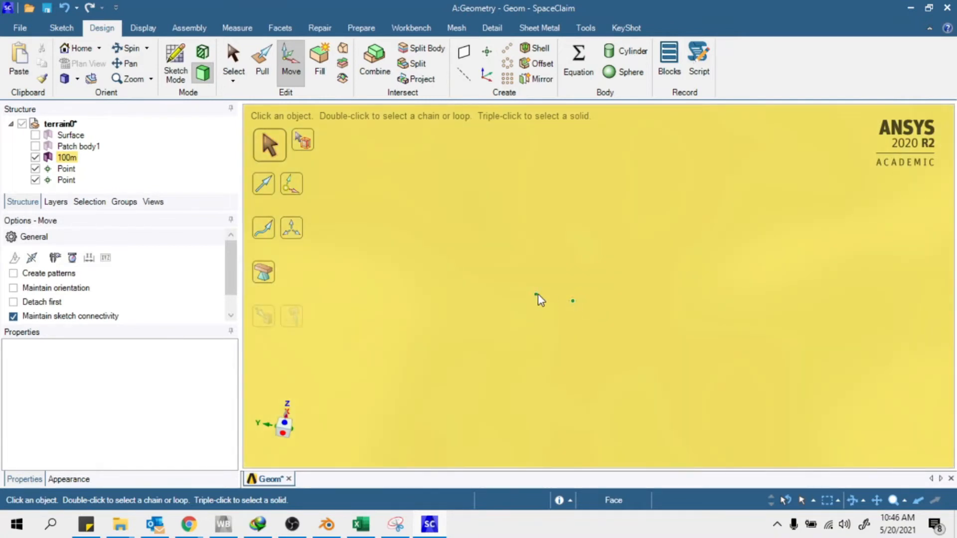
{"action": "mouse_move", "coordinate": [596, 282]}
{"action": "middle_mouse_down"}
{"action": "mouse_move", "coordinate": [617, 254]}
{"action": "mouse_move", "coordinate": [625, 192]}
{"action": "mouse_move", "coordinate": [524, 222]}
{"action": "middle_mouse_up"}
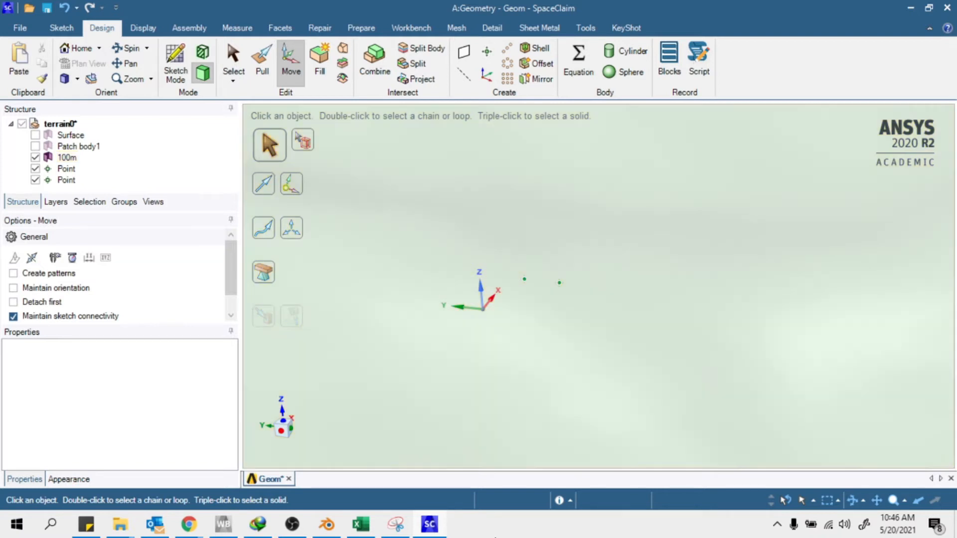
{"action": "left_click", "coordinate": [362, 523]}
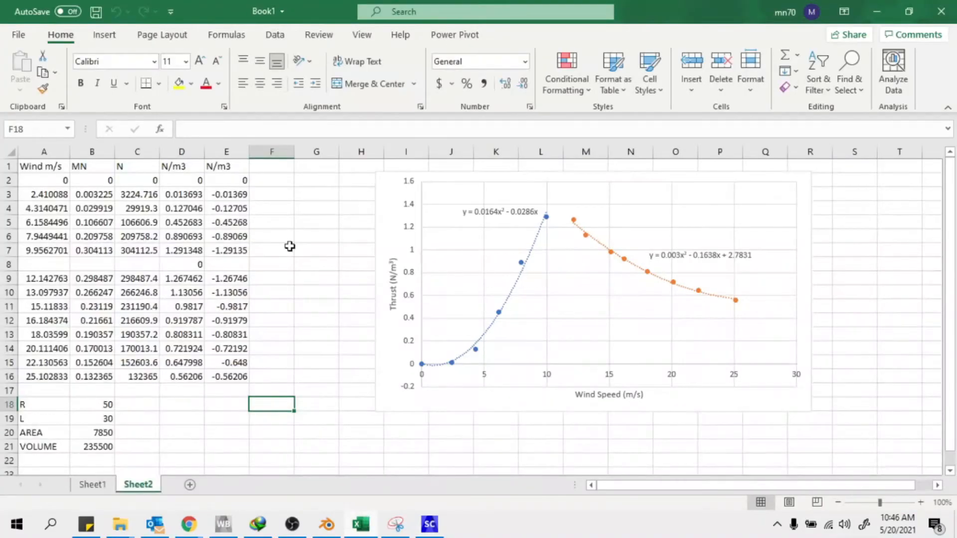
{"action": "scroll", "coordinate": [250, 264], "scroll_direction": "down", "scroll_amount": 3}
{"action": "left_click", "coordinate": [99, 278]}
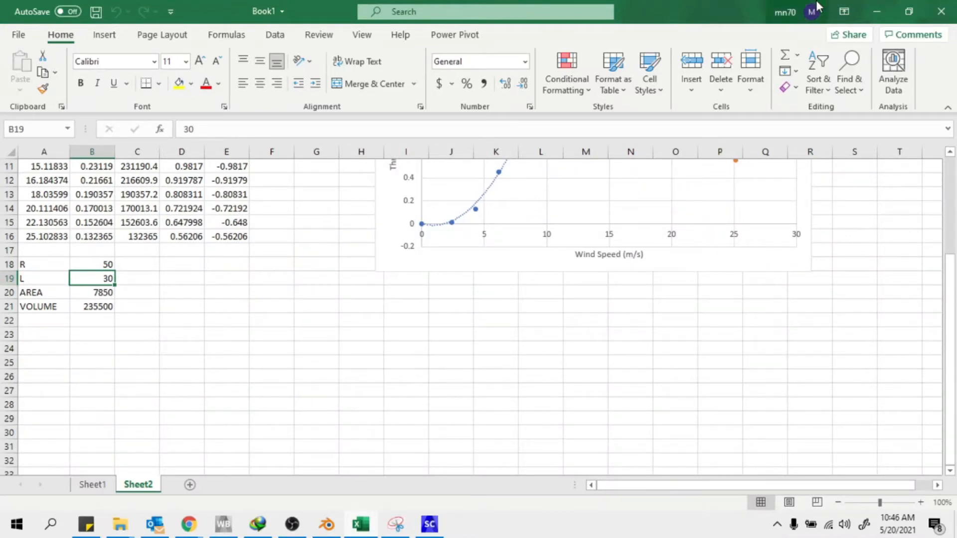
{"action": "left_click", "coordinate": [873, 11]}
{"action": "middle_click_drag", "start_coordinate": [532, 293], "coordinate": [502, 286]}
{"action": "scroll", "coordinate": [504, 286], "scroll_direction": "down", "scroll_amount": 3}
{"action": "scroll", "coordinate": [518, 288], "scroll_direction": "down", "scroll_amount": 3}
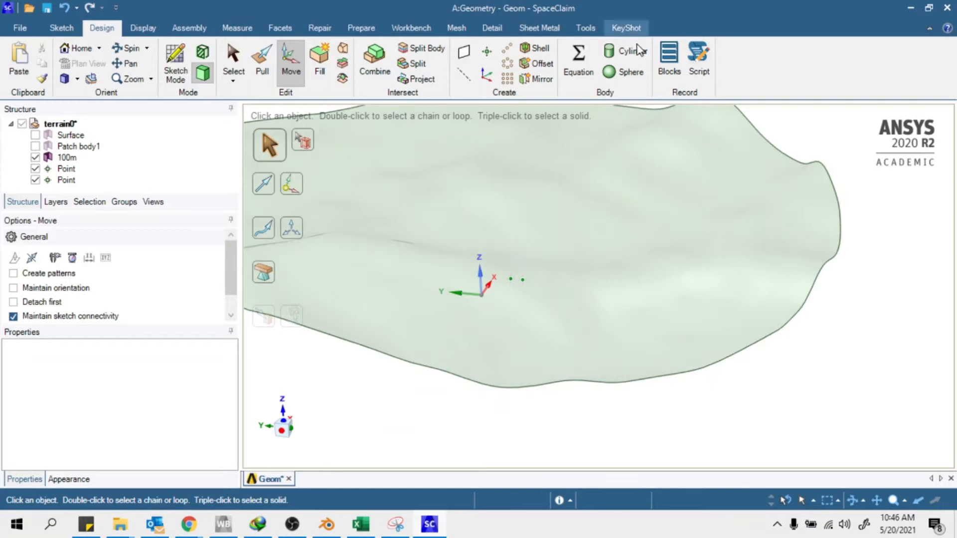
Abandon the first cylinder attempt and hide the 100m terrain surface
{"action": "left_click", "coordinate": [623, 51]}
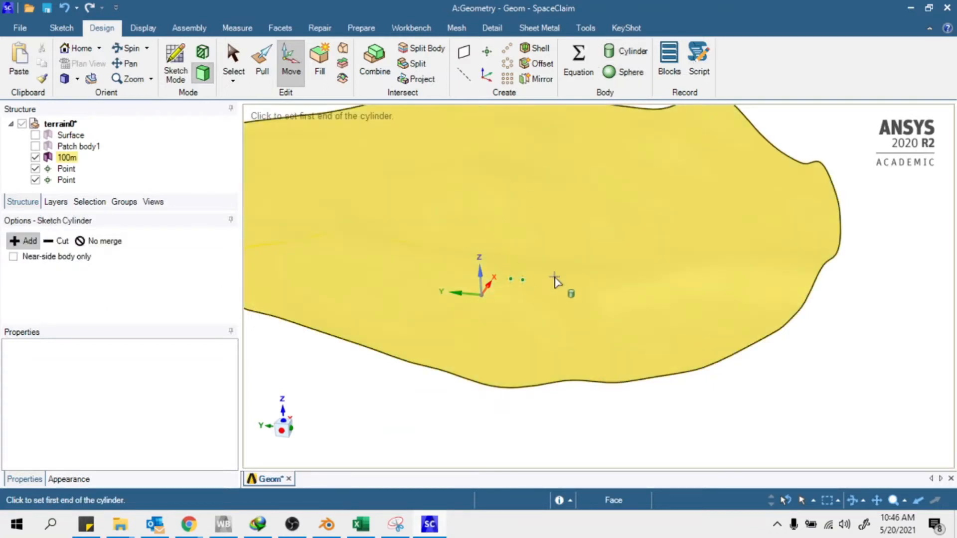
{"action": "scroll", "coordinate": [523, 286], "scroll_direction": "up", "scroll_amount": 3}
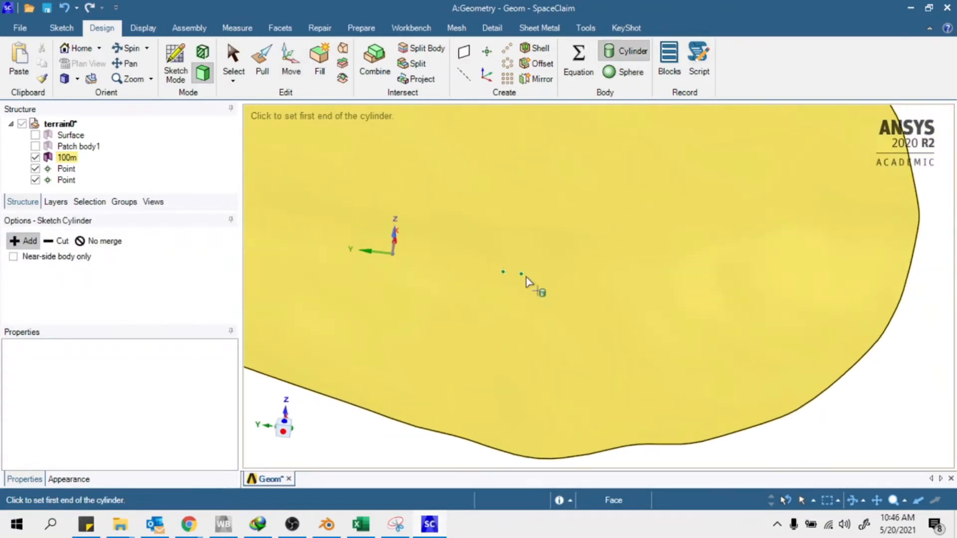
{"action": "left_click", "coordinate": [521, 273]}
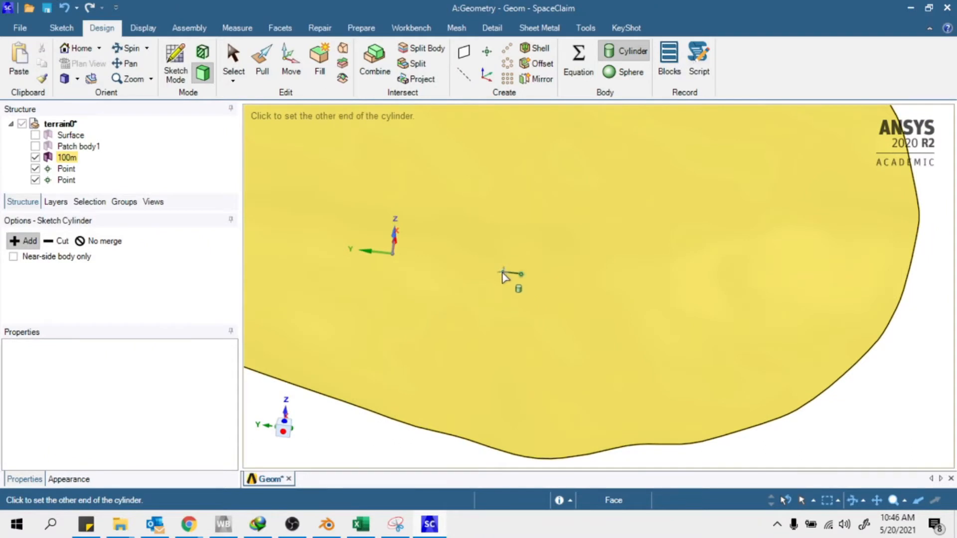
{"action": "scroll", "coordinate": [503, 275], "scroll_direction": "up", "scroll_amount": 4}
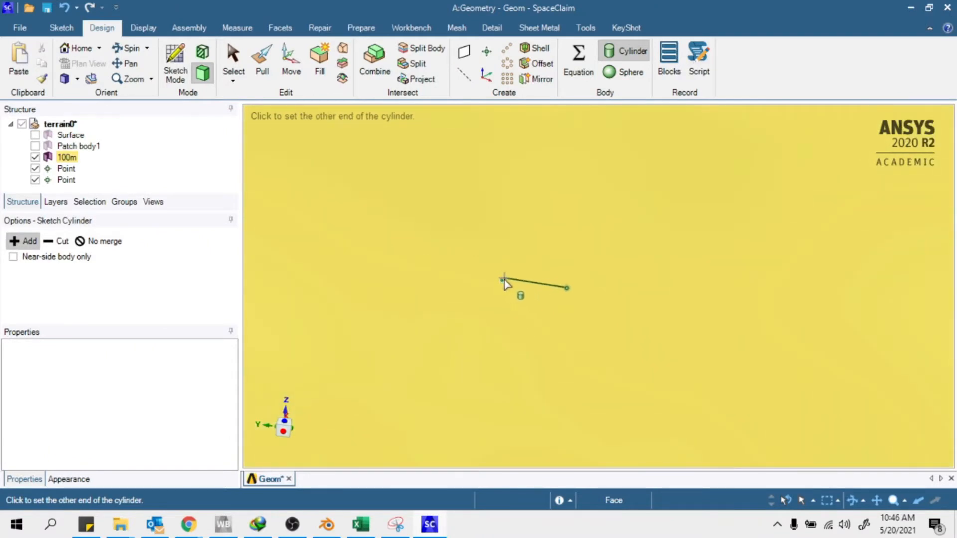
{"action": "scroll", "coordinate": [507, 287], "scroll_direction": "down", "scroll_amount": 3}
{"action": "key", "text": "Escape"}
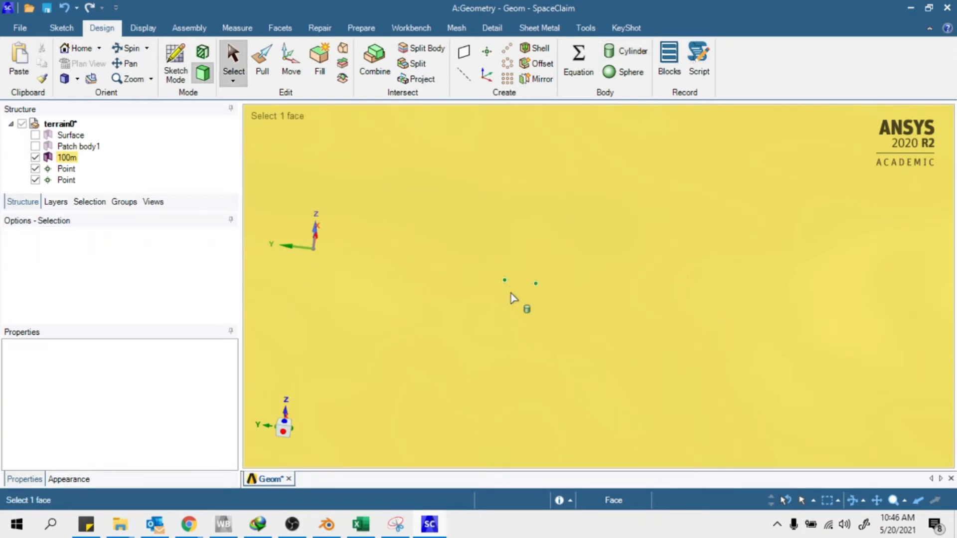
{"action": "left_click", "coordinate": [35, 158]}
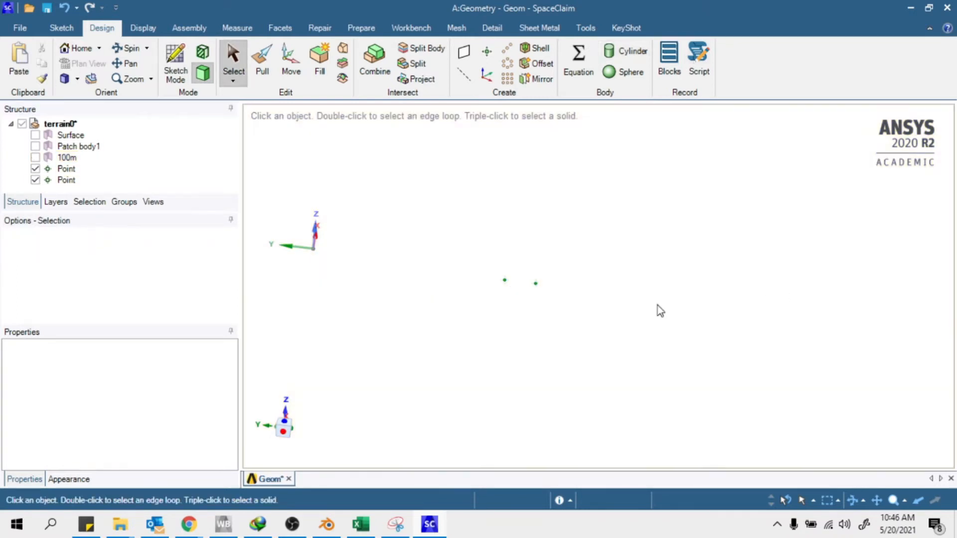
Create a 100 m cylinder running from the right datum point to the left one
{"action": "left_click", "coordinate": [629, 51]}
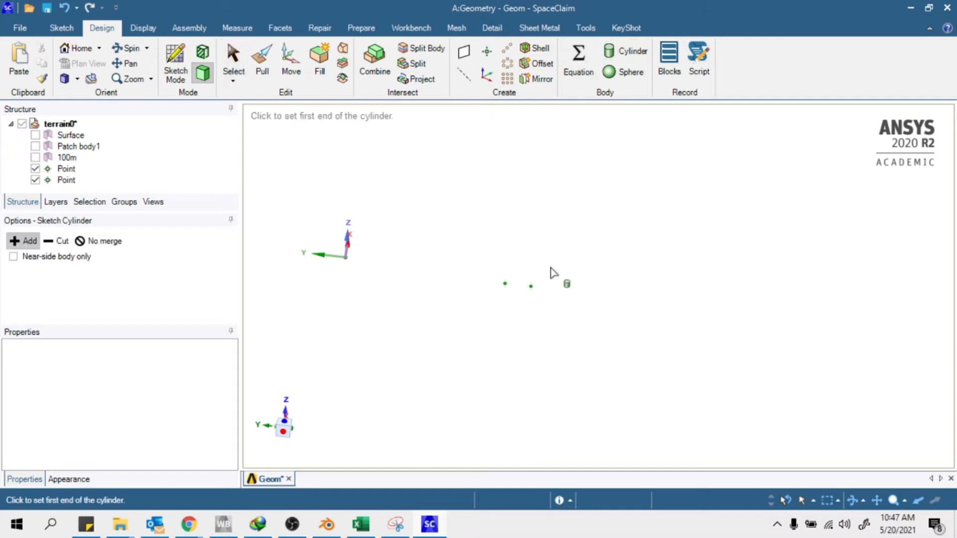
{"action": "left_click", "coordinate": [530, 285]}
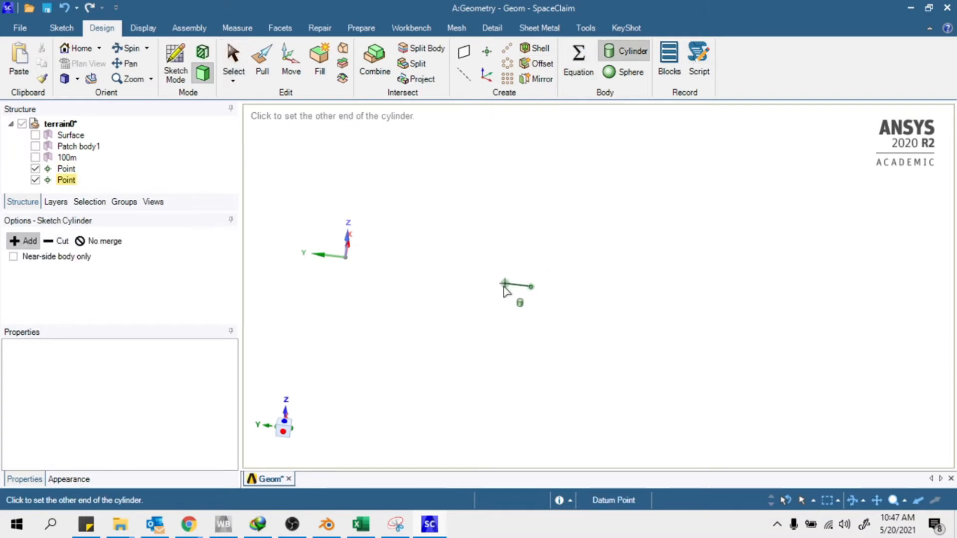
{"action": "left_click", "coordinate": [504, 285]}
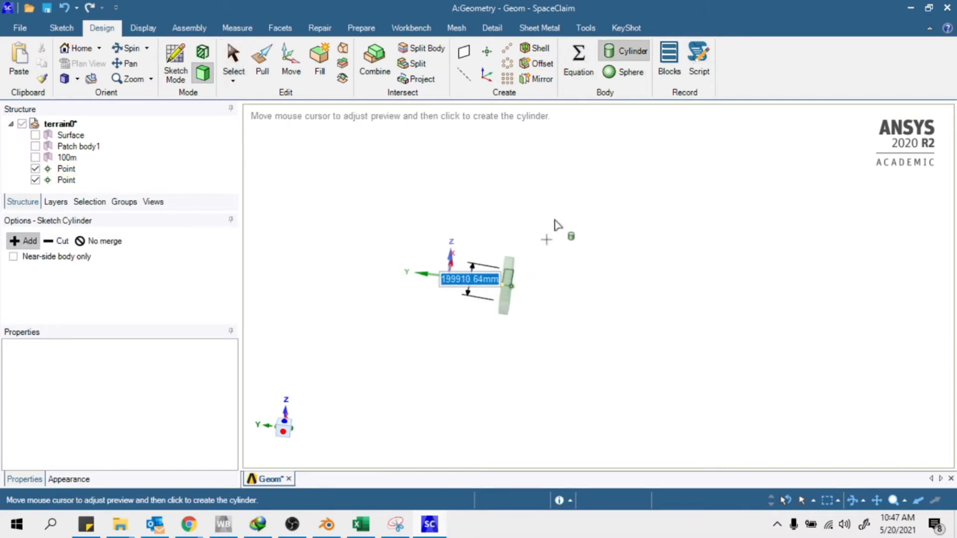
{"action": "middle_click_drag", "start_coordinate": [570, 254], "coordinate": [427, 241]}
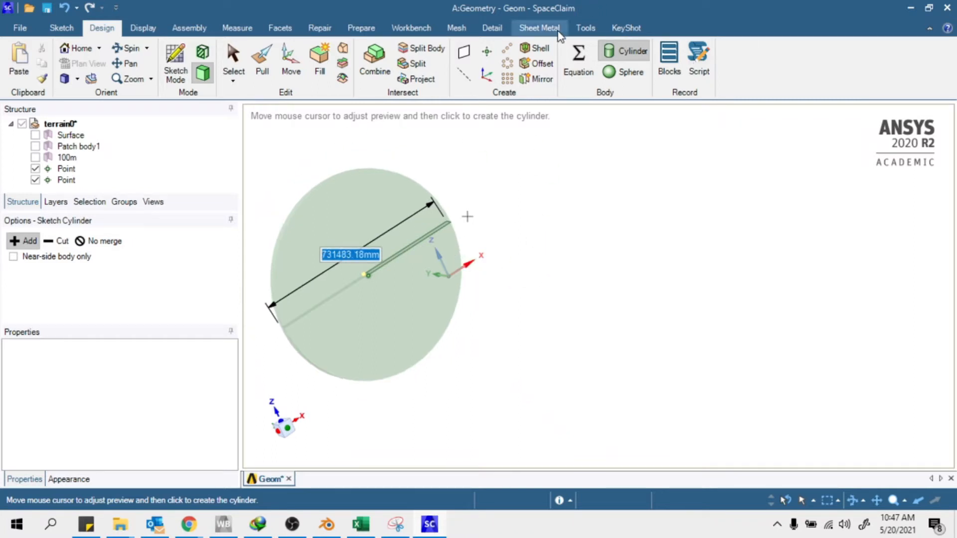
{"action": "type", "text": "1"}
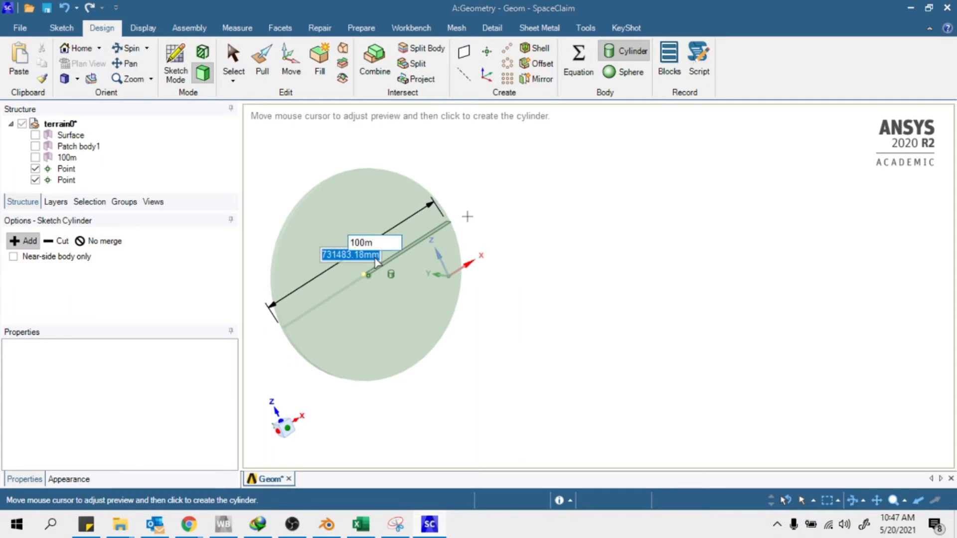
{"action": "type", "text": "00m"}
{"action": "key", "text": "Return"}
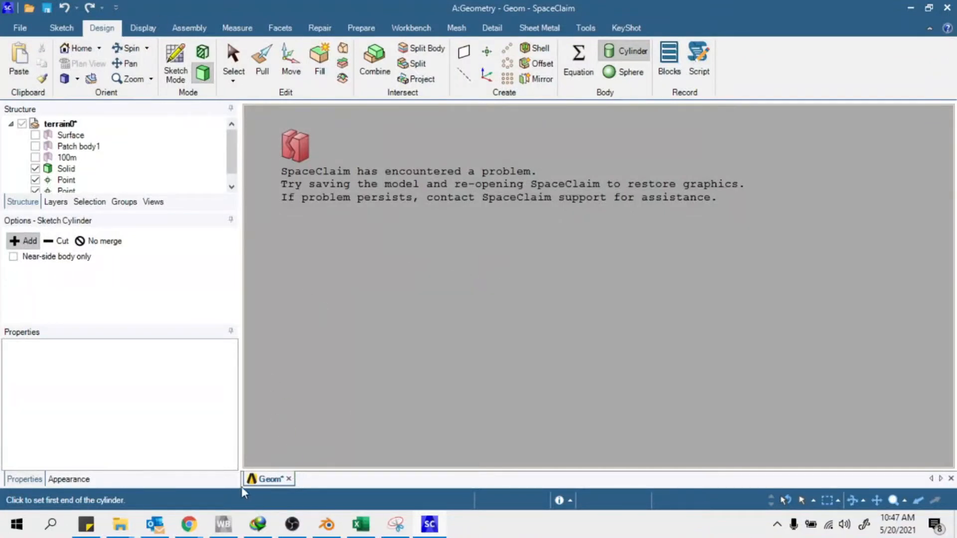
{"action": "scroll", "coordinate": [68, 151], "scroll_direction": "down", "scroll_amount": 1}
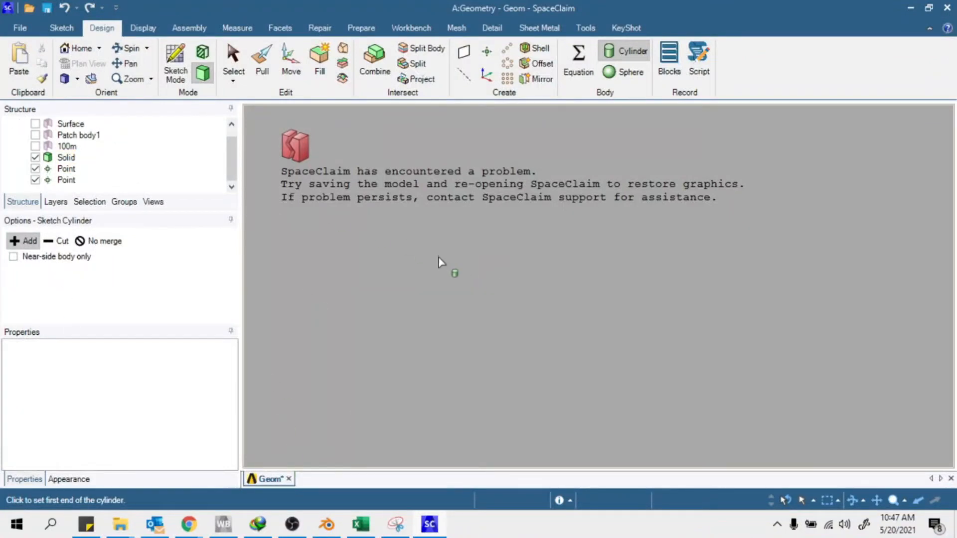
Save the design, close the crashed SpaceClaim window, and reopen Geometry from Workbench
{"action": "key", "text": "ctrl+s"}
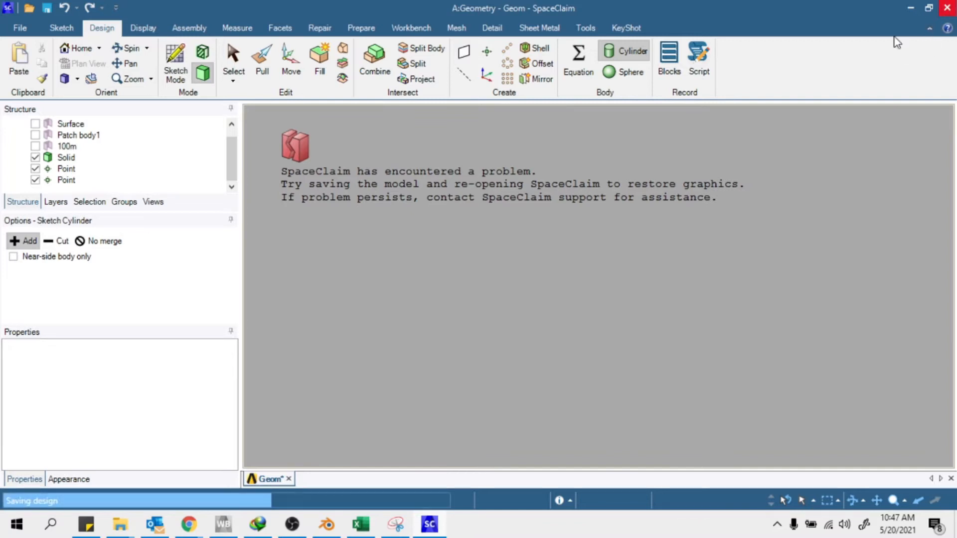
{"action": "left_click", "coordinate": [945, 9]}
{"action": "double_click", "coordinate": [239, 165]}
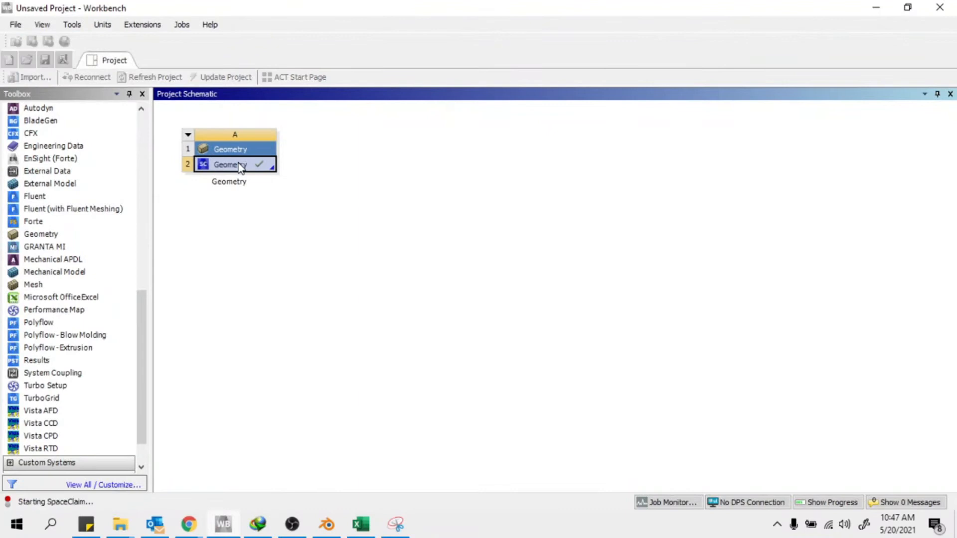
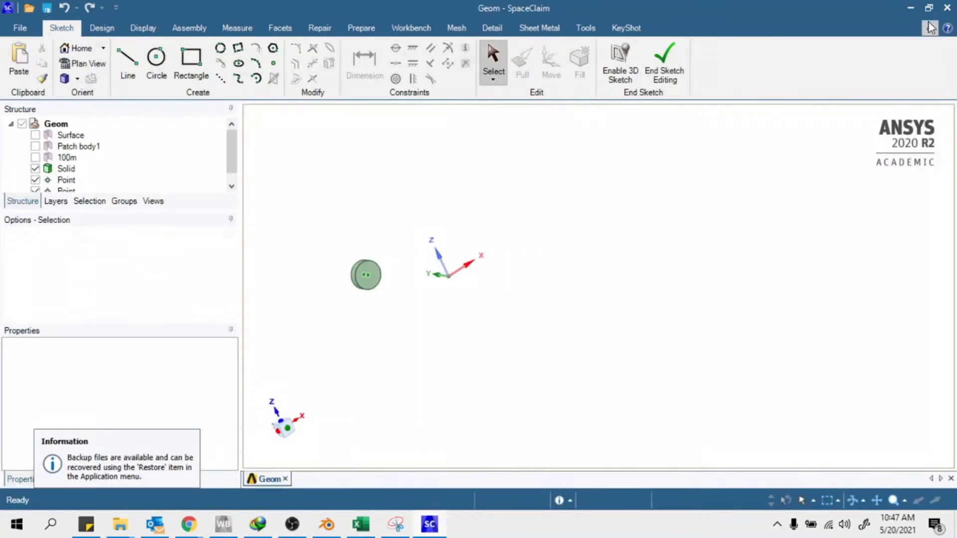
Delete the old Solid disc body from the structure tree
{"action": "scroll", "coordinate": [354, 279], "scroll_direction": "up", "scroll_amount": 5}
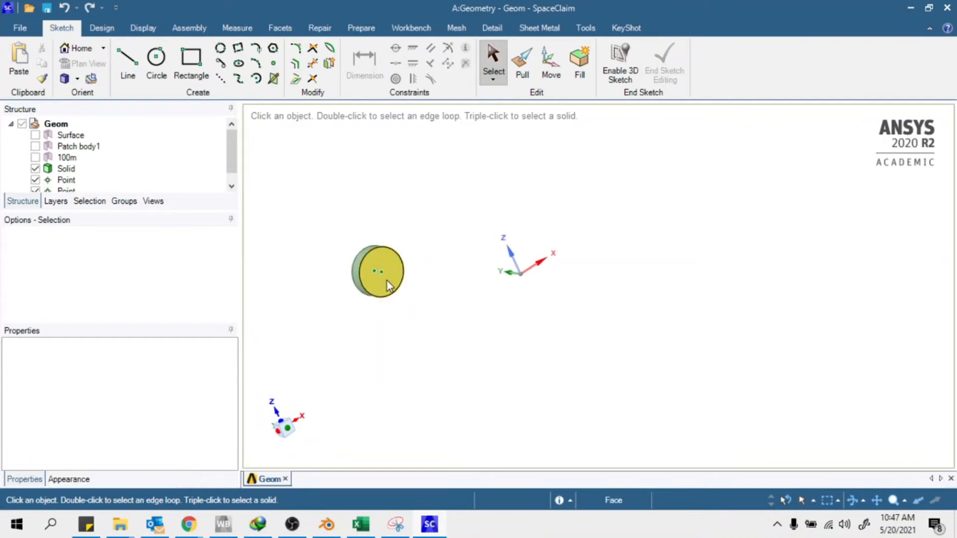
{"action": "scroll", "coordinate": [80, 185], "scroll_direction": "down", "scroll_amount": 1}
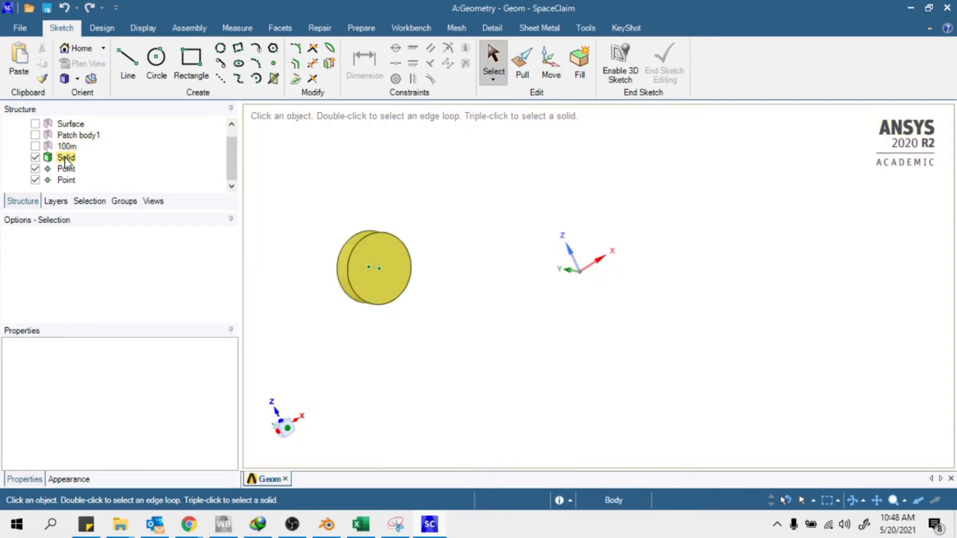
{"action": "right_click", "coordinate": [64, 158]}
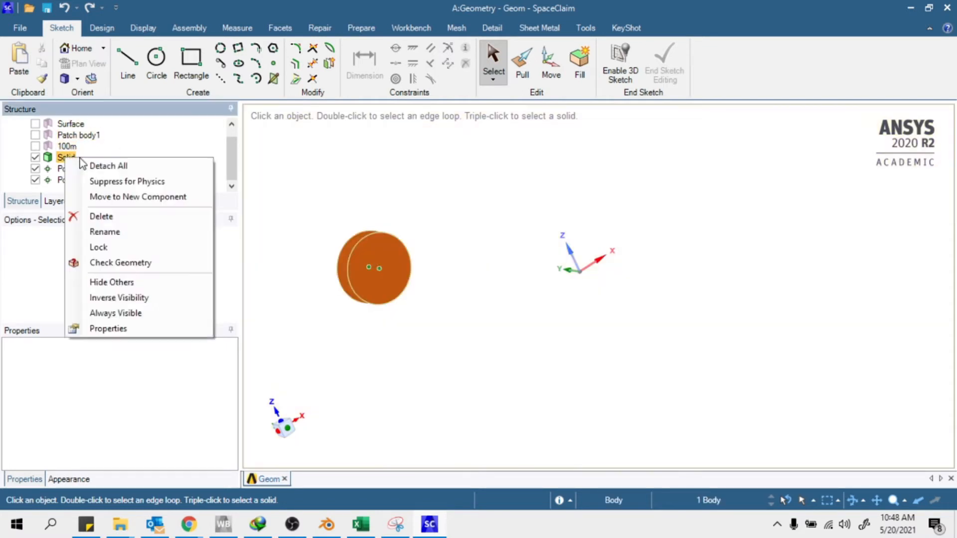
{"action": "left_click", "coordinate": [101, 216]}
Draw a new small-radius cylinder spanning the two datum points
{"action": "middle_click_drag", "start_coordinate": [568, 244], "coordinate": [578, 265]}
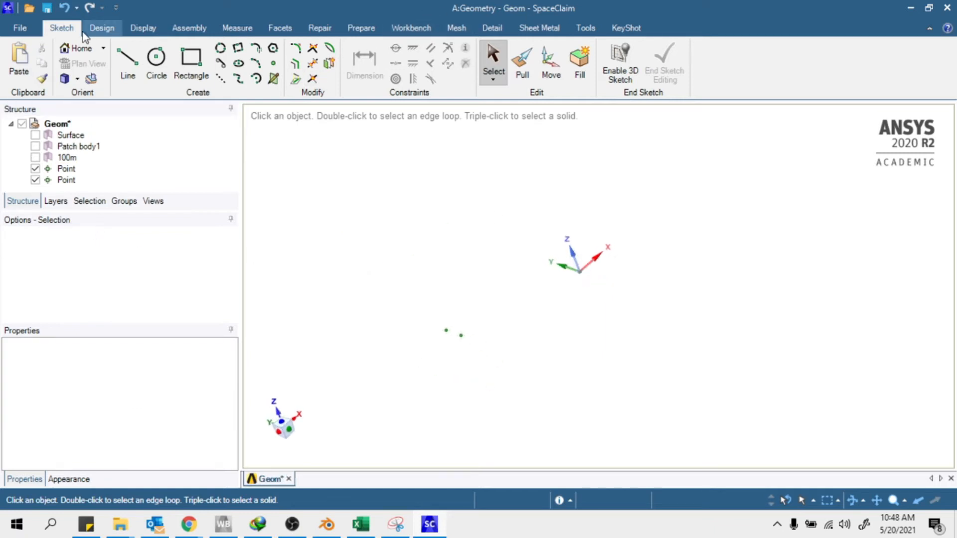
{"action": "left_click", "coordinate": [102, 29]}
{"action": "left_click", "coordinate": [625, 50]}
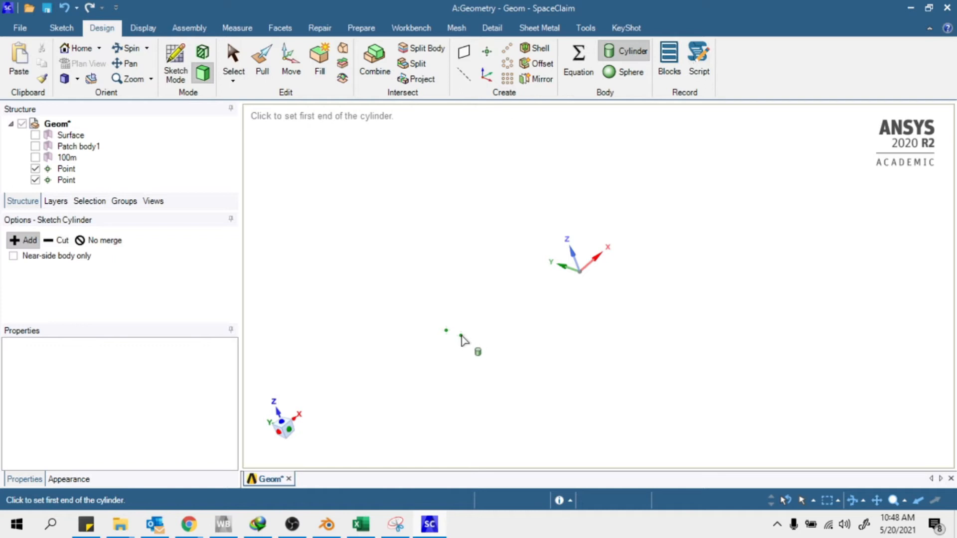
{"action": "left_click", "coordinate": [460, 336]}
{"action": "left_click", "coordinate": [447, 331]}
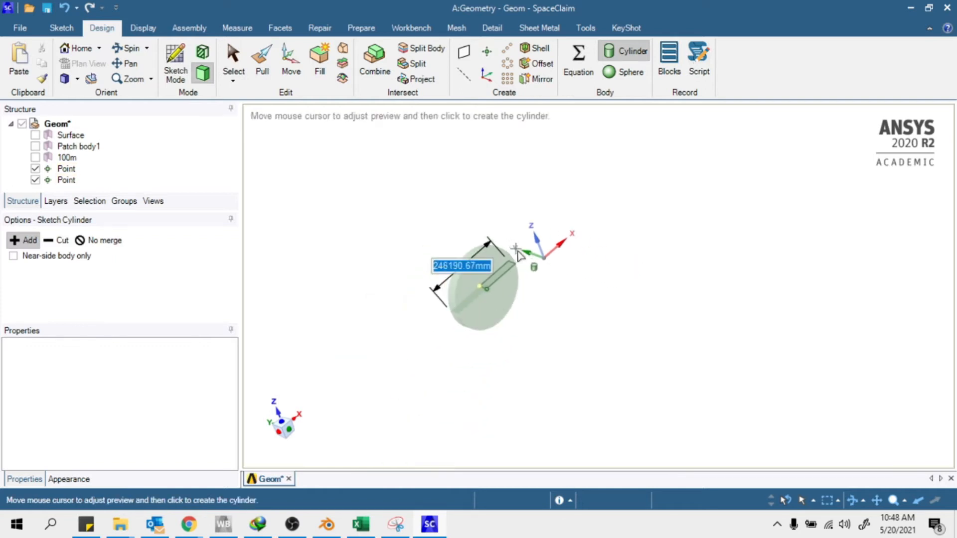
{"action": "type", "text": "100m"}
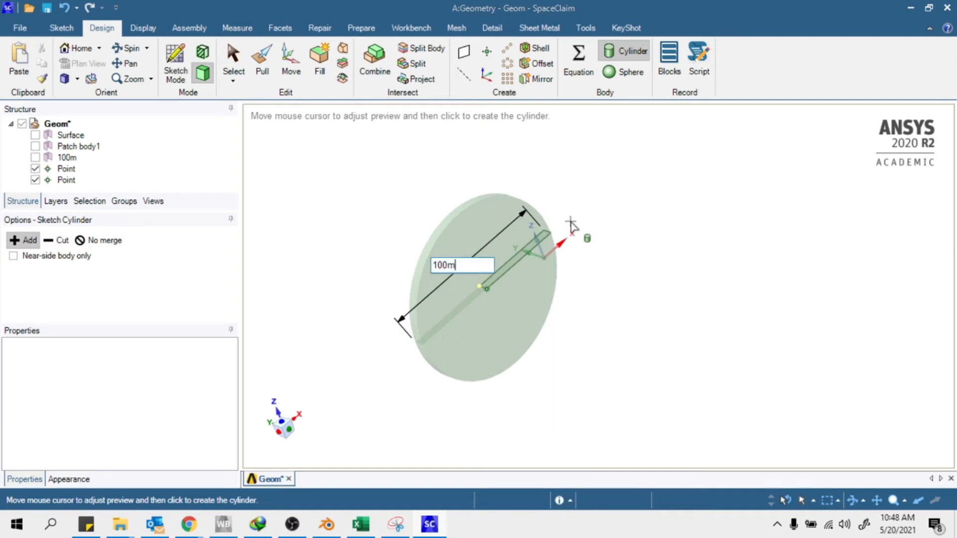
{"action": "key", "text": "Escape"}
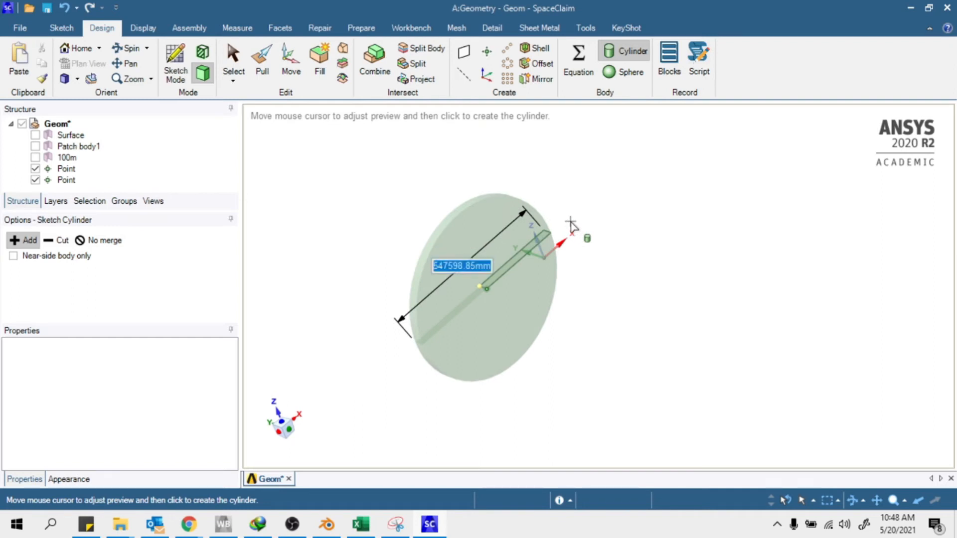
{"action": "left_click", "coordinate": [491, 279]}
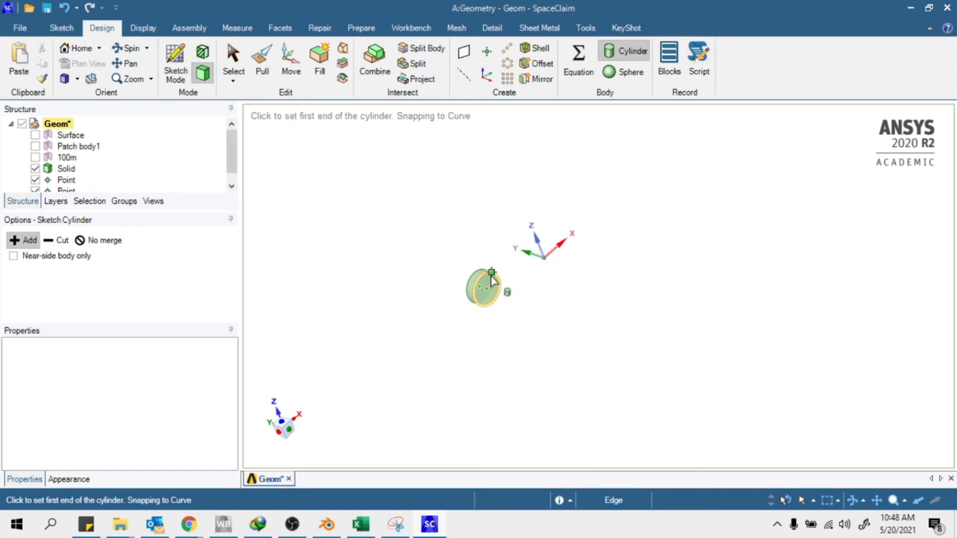
{"action": "key", "text": "Escape"}
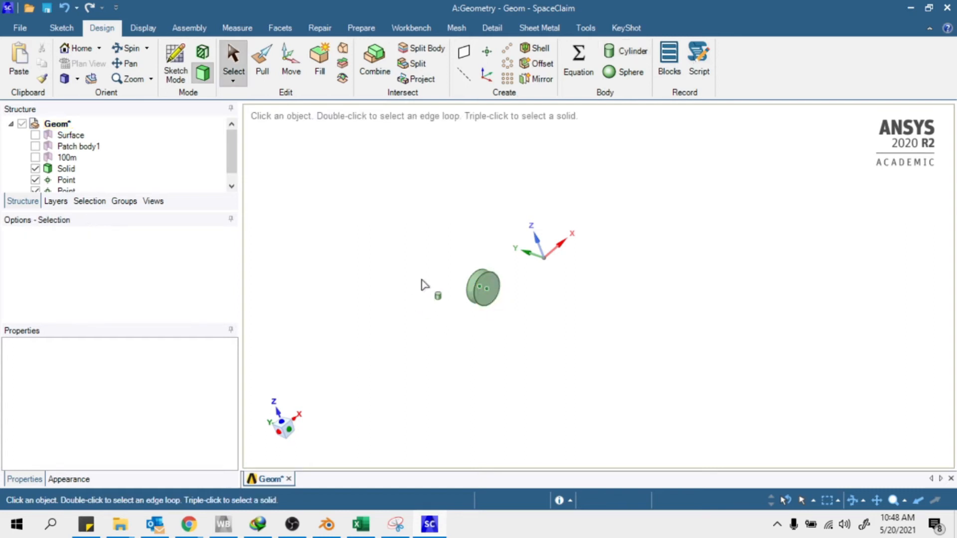
{"action": "scroll", "coordinate": [461, 292], "scroll_direction": "up", "scroll_amount": 5}
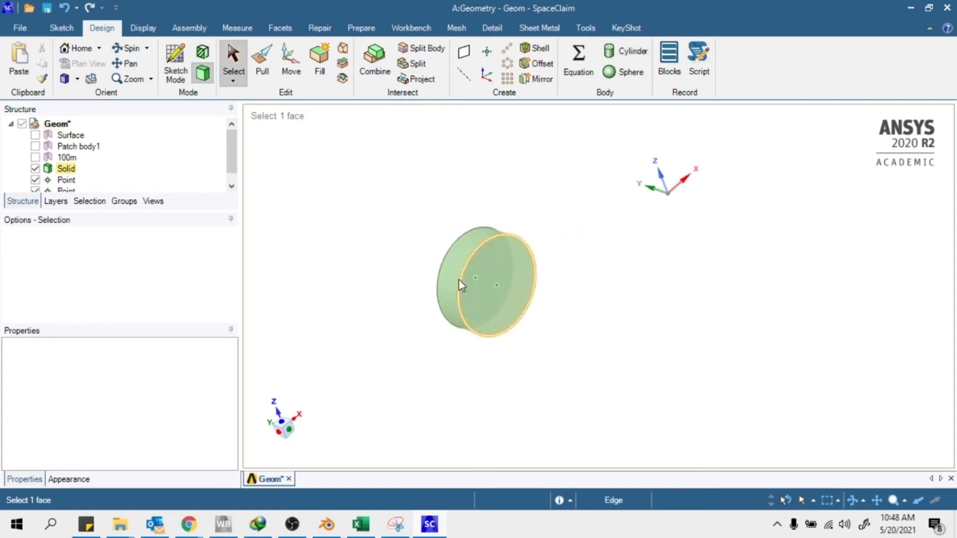
{"action": "scroll", "coordinate": [457, 272], "scroll_direction": "up", "scroll_amount": 4}
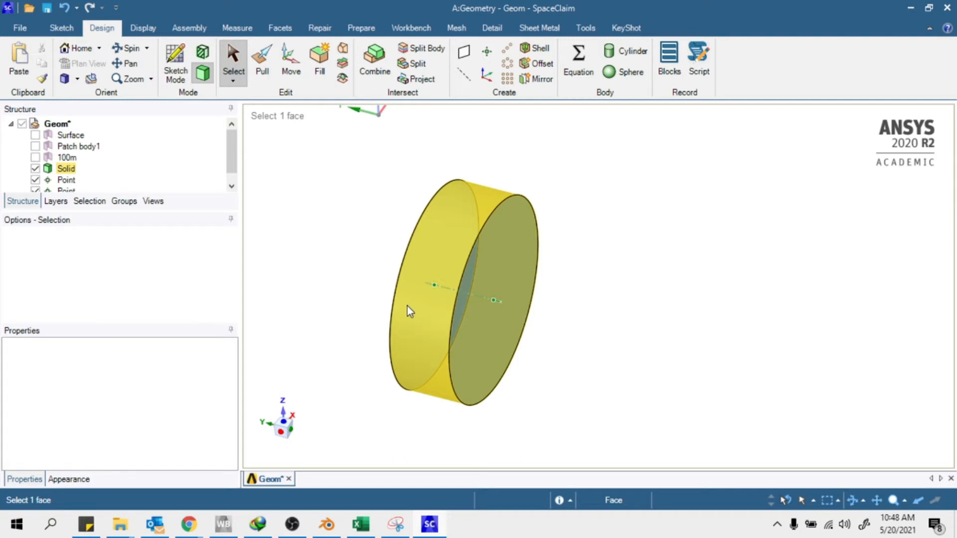
{"action": "key", "text": "Escape"}
{"action": "scroll", "coordinate": [419, 316], "scroll_direction": "down", "scroll_amount": 4}
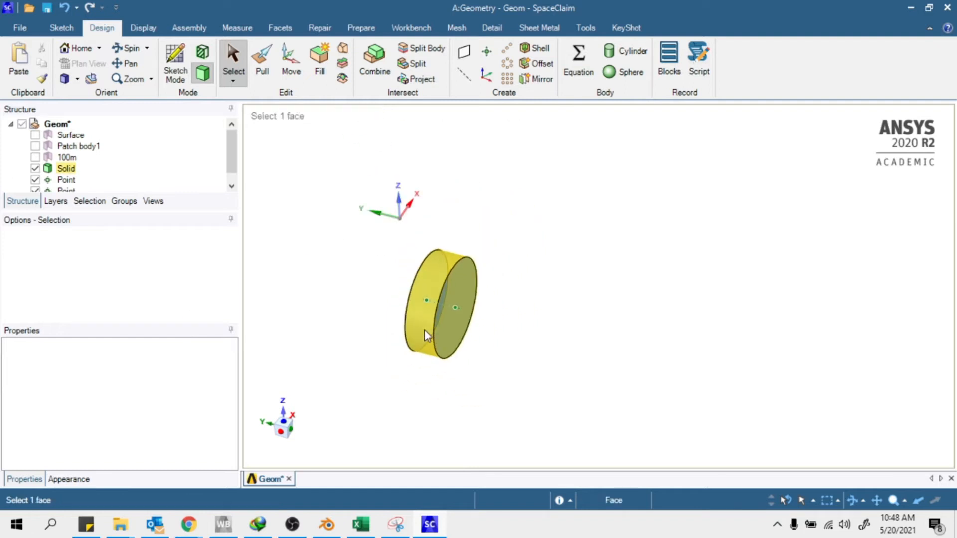
{"action": "scroll", "coordinate": [349, 315], "scroll_direction": "up", "scroll_amount": 2}
{"action": "middle_click_drag", "start_coordinate": [500, 311], "coordinate": [507, 276]}
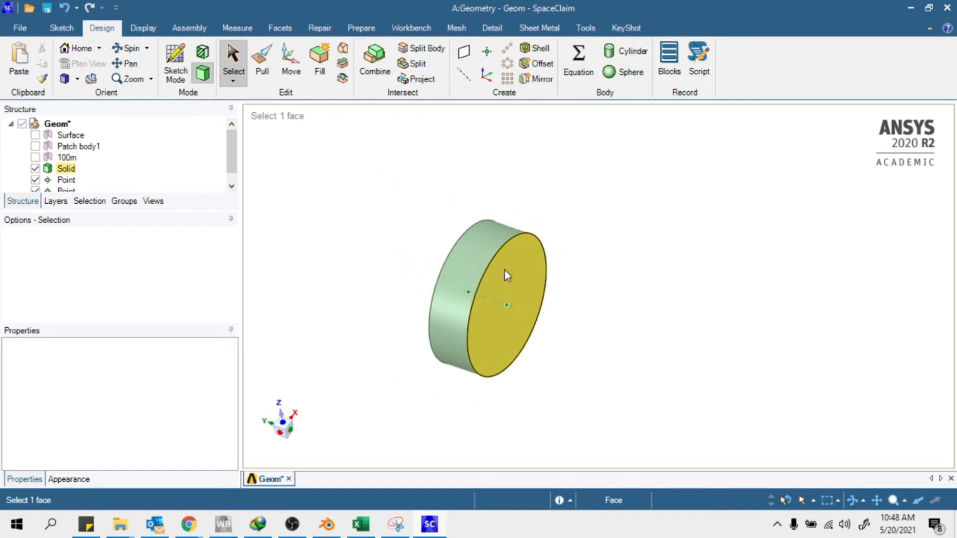
{"action": "scroll", "coordinate": [352, 314], "scroll_direction": "down", "scroll_amount": 3}
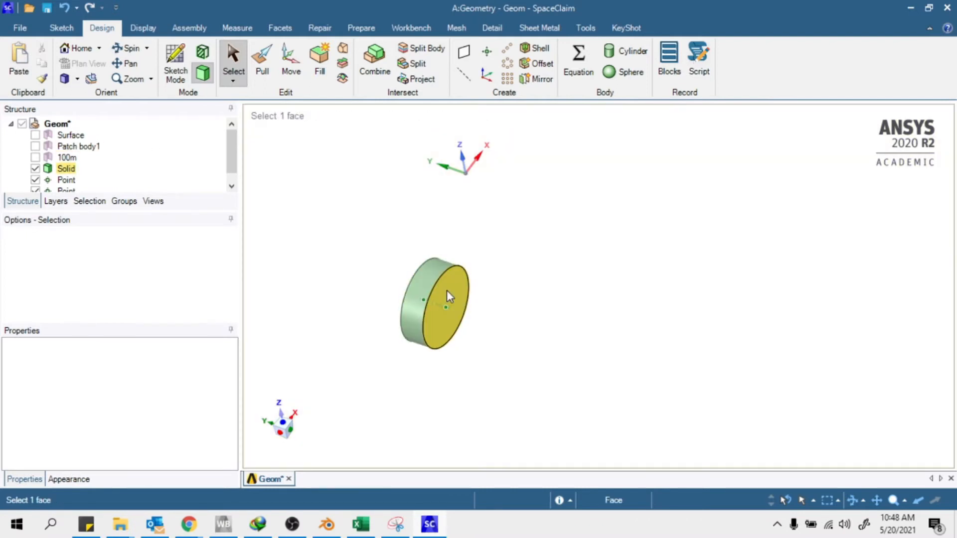
{"action": "left_click", "coordinate": [446, 291]}
{"action": "left_click", "coordinate": [380, 254]}
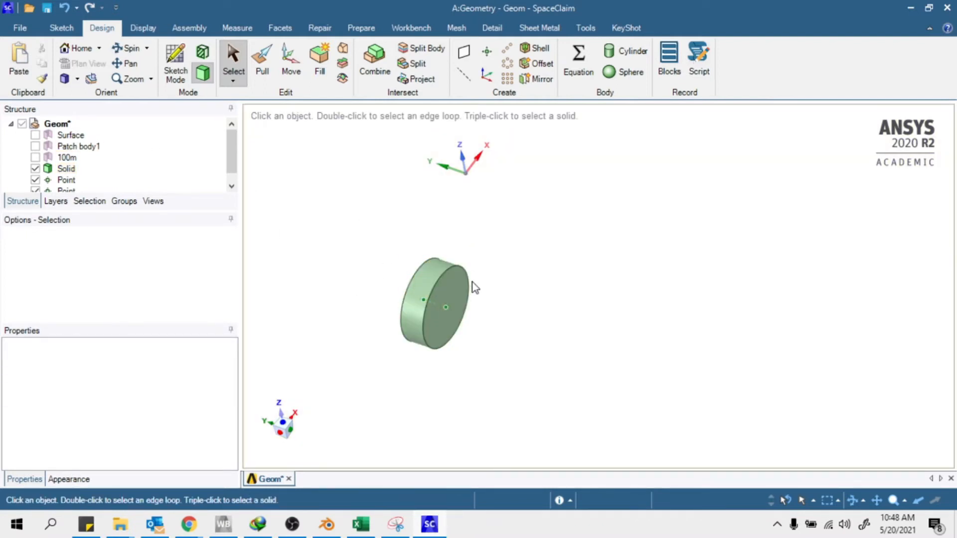
{"action": "scroll", "coordinate": [473, 289], "scroll_direction": "down", "scroll_amount": 2}
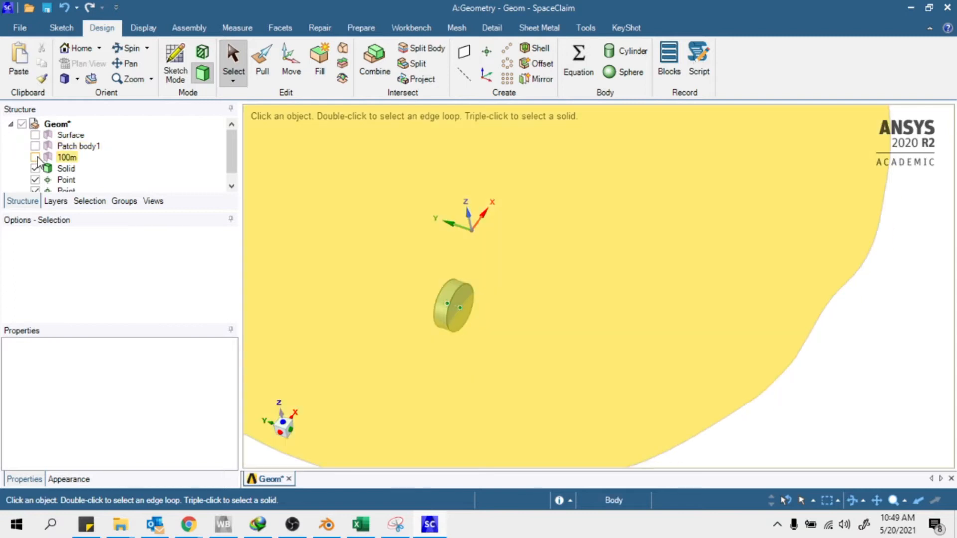
{"action": "left_click", "coordinate": [35, 157]}
Dismiss the physics tip and bring the terrain surface into view
{"action": "mouse_move", "coordinate": [683, 204]}
{"action": "middle_mouse_down"}
{"action": "mouse_move", "coordinate": [689, 341]}
{"action": "mouse_move", "coordinate": [737, 324]}
{"action": "mouse_move", "coordinate": [708, 309]}
{"action": "middle_mouse_up"}
{"action": "left_click", "coordinate": [279, 181]}
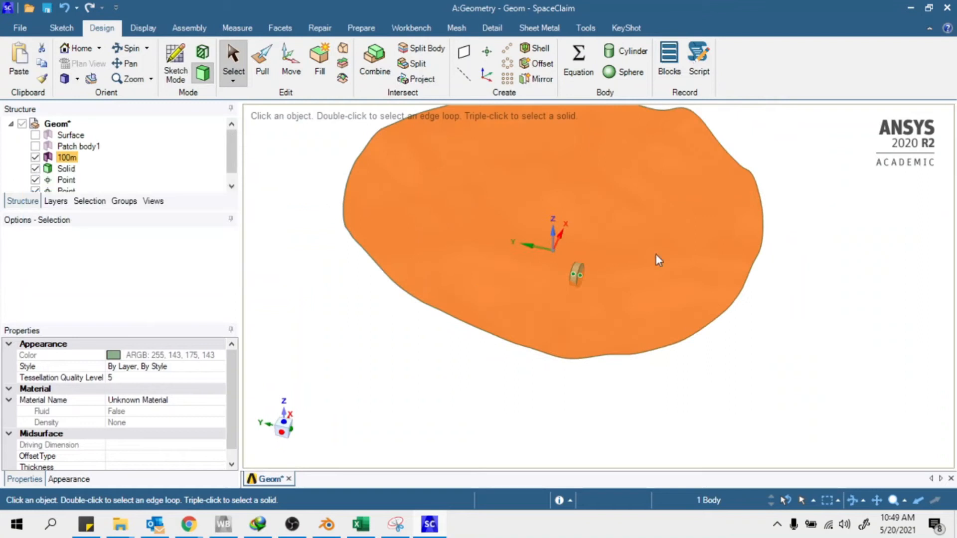
{"action": "scroll", "coordinate": [612, 263], "scroll_direction": "up", "scroll_amount": 1}
{"action": "scroll", "coordinate": [470, 352], "scroll_direction": "down", "scroll_amount": 1}
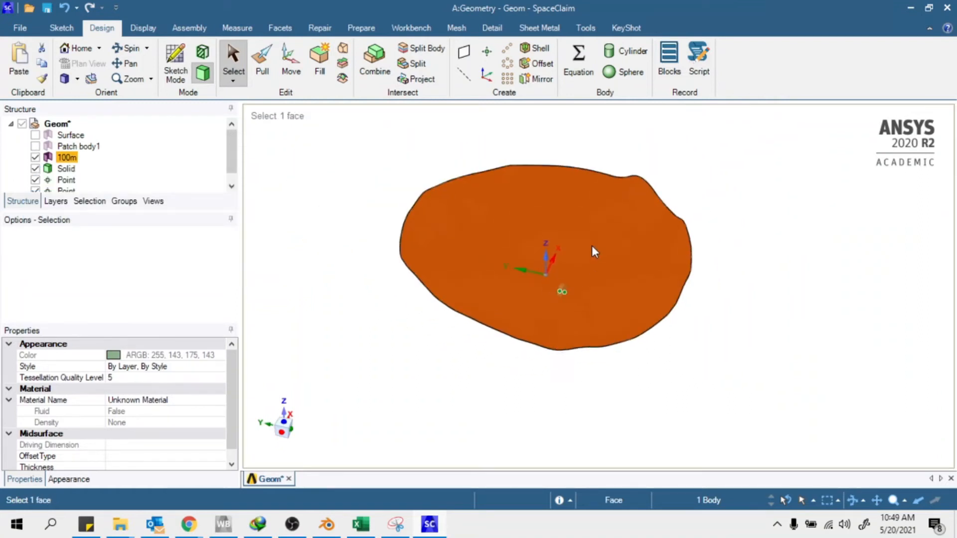
{"action": "scroll", "coordinate": [535, 309], "scroll_direction": "up", "scroll_amount": 1}
{"action": "left_click", "coordinate": [67, 170]}
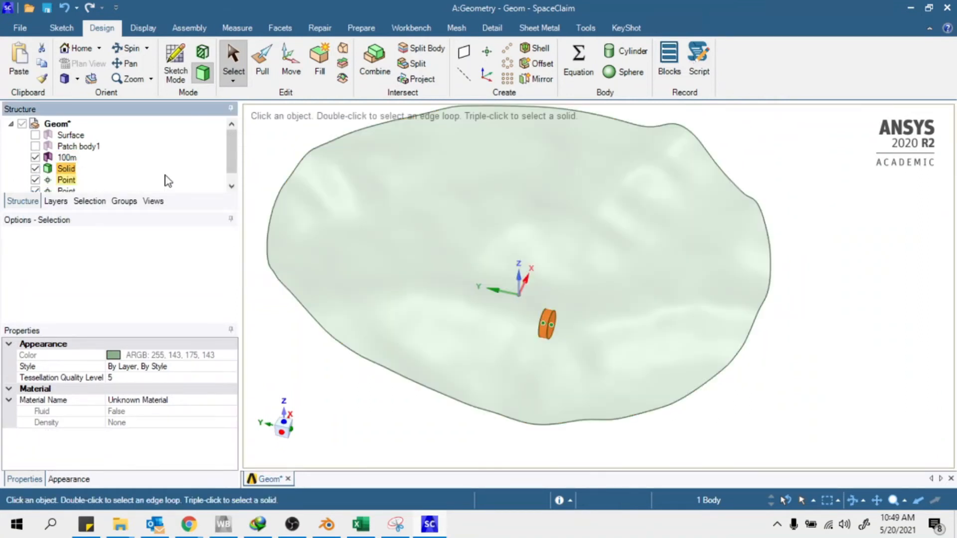
{"action": "left_click", "coordinate": [797, 219]}
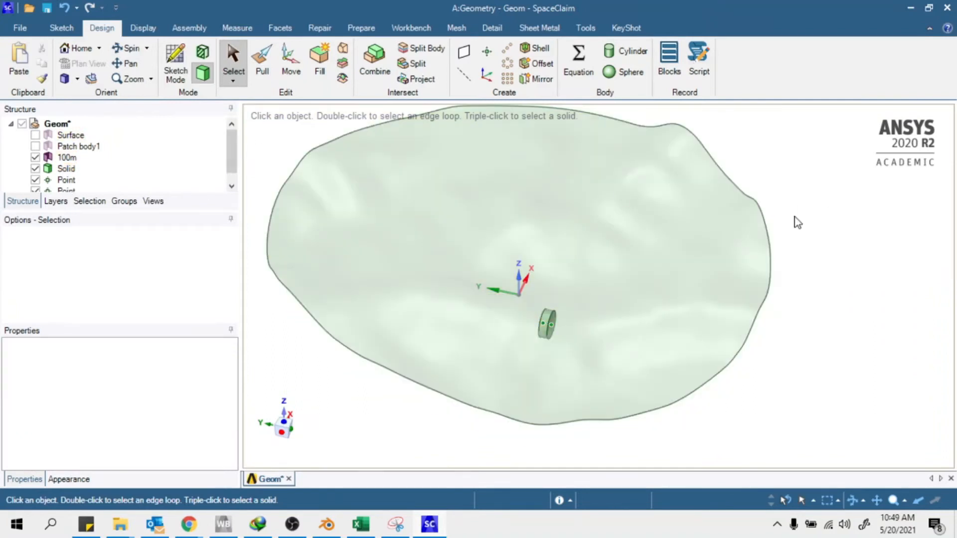
Place five datum points across the 100m terrain face from plan view
{"action": "left_click", "coordinate": [487, 51]}
{"action": "middle_click_drag", "start_coordinate": [498, 145], "coordinate": [630, 405]}
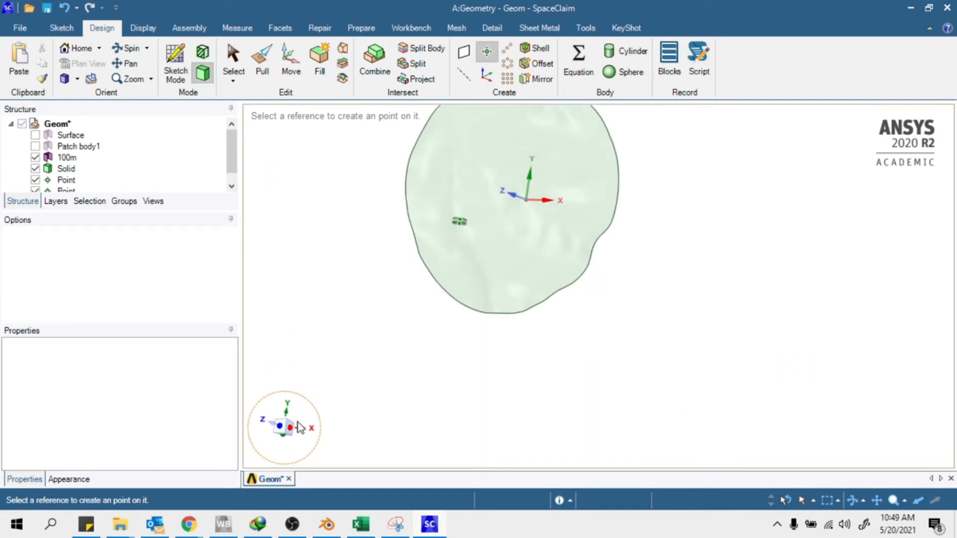
{"action": "left_click", "coordinate": [281, 428]}
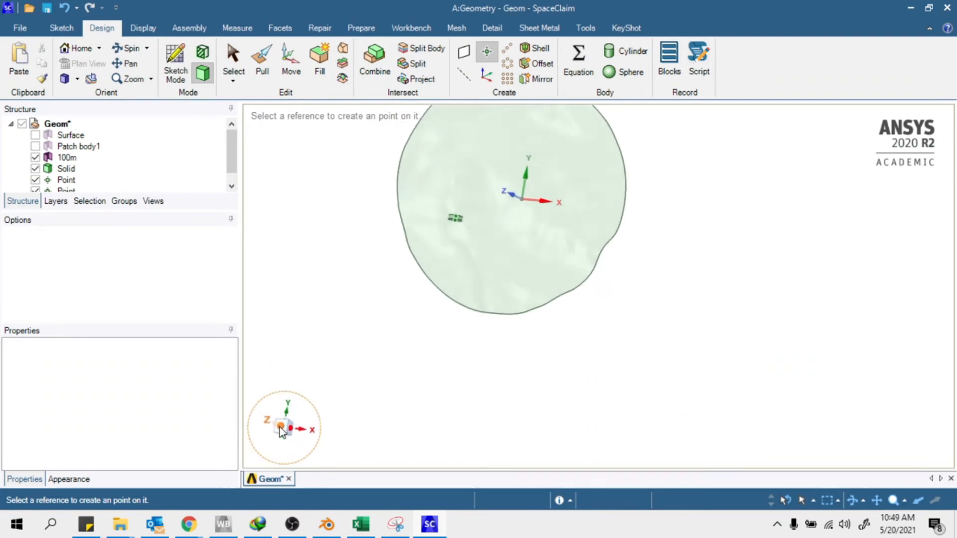
{"action": "scroll", "coordinate": [481, 170], "scroll_direction": "up", "scroll_amount": 5}
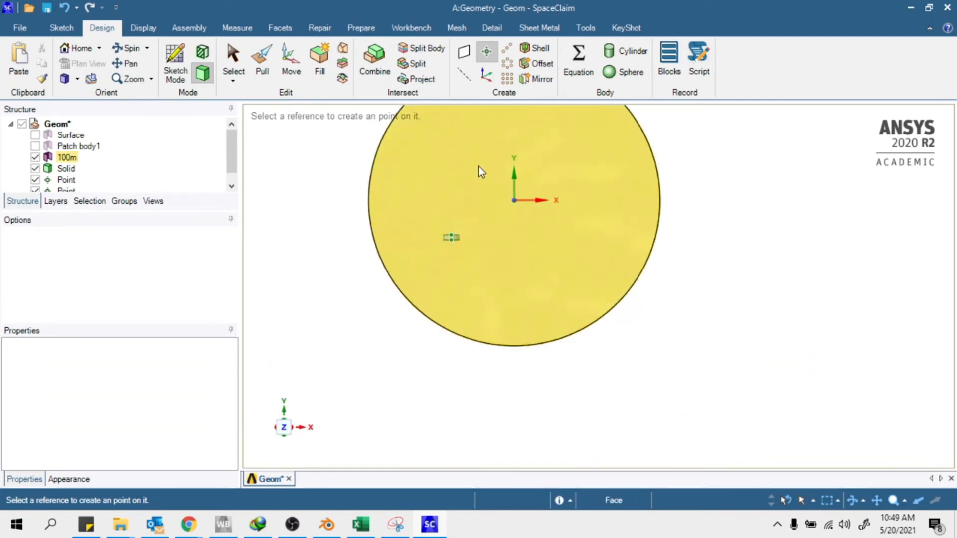
{"action": "scroll", "coordinate": [451, 231], "scroll_direction": "down", "scroll_amount": 4}
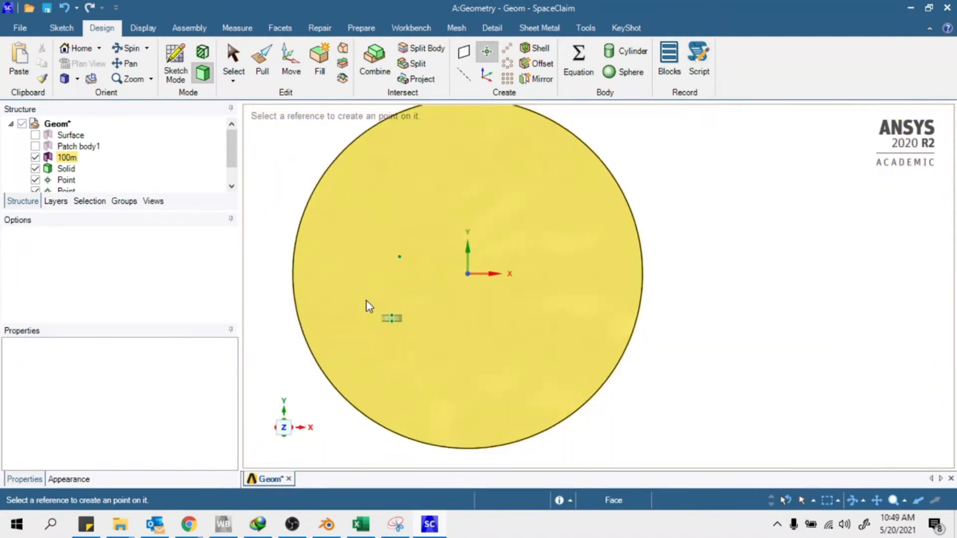
{"action": "left_click", "coordinate": [393, 265]}
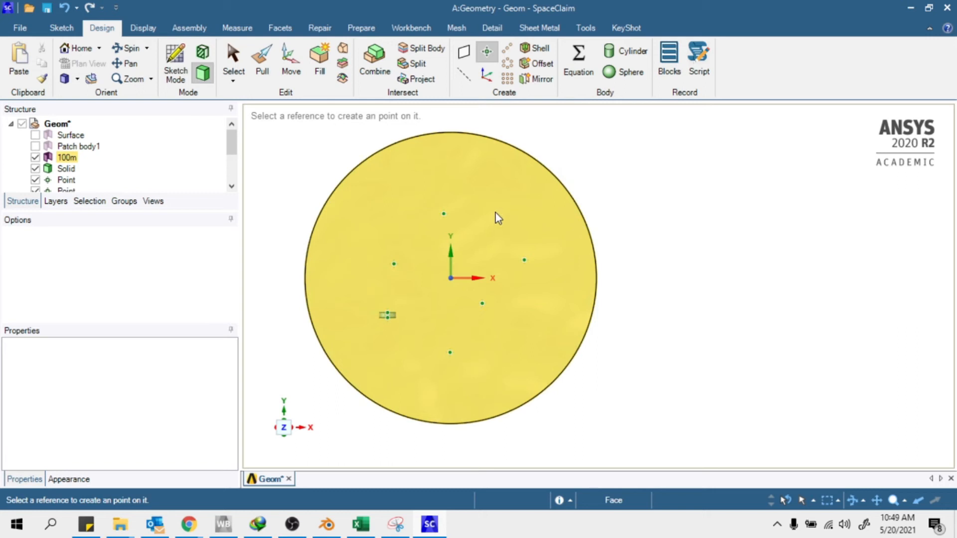
{"action": "middle_click_drag", "start_coordinate": [614, 291], "coordinate": [427, 252]}
Copy and paste the Solid disc body to create a duplicate
{"action": "key", "text": "Escape"}
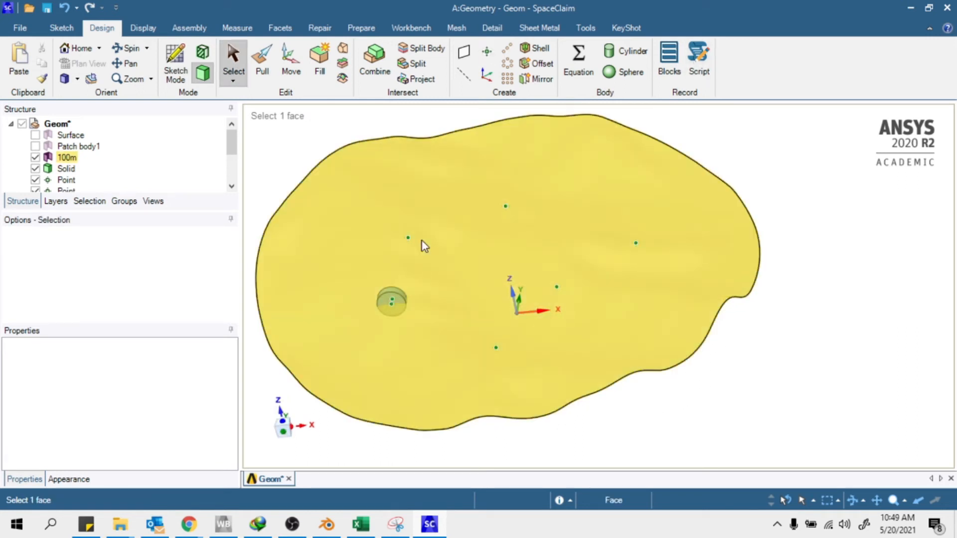
{"action": "right_click", "coordinate": [66, 168]}
{"action": "left_click", "coordinate": [62, 172]}
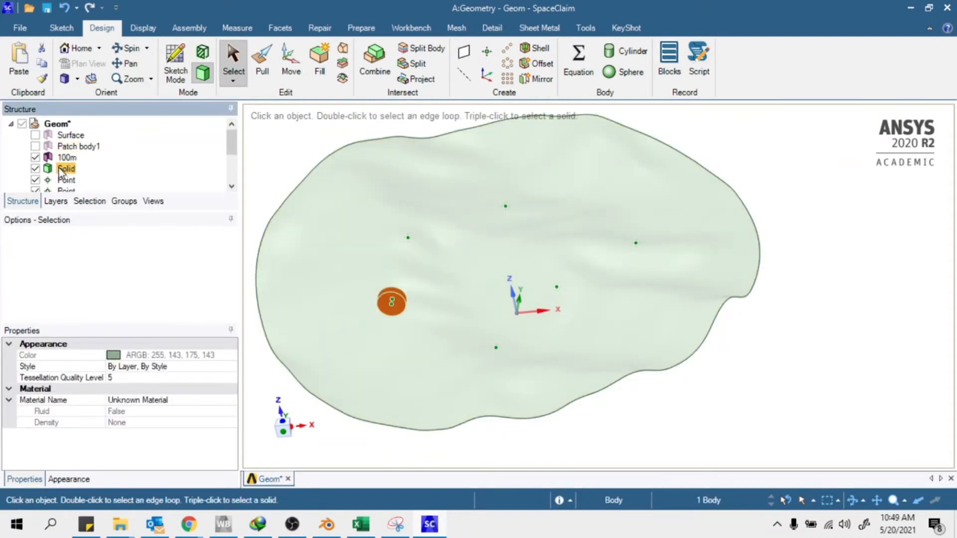
{"action": "key", "text": "ctrl"}
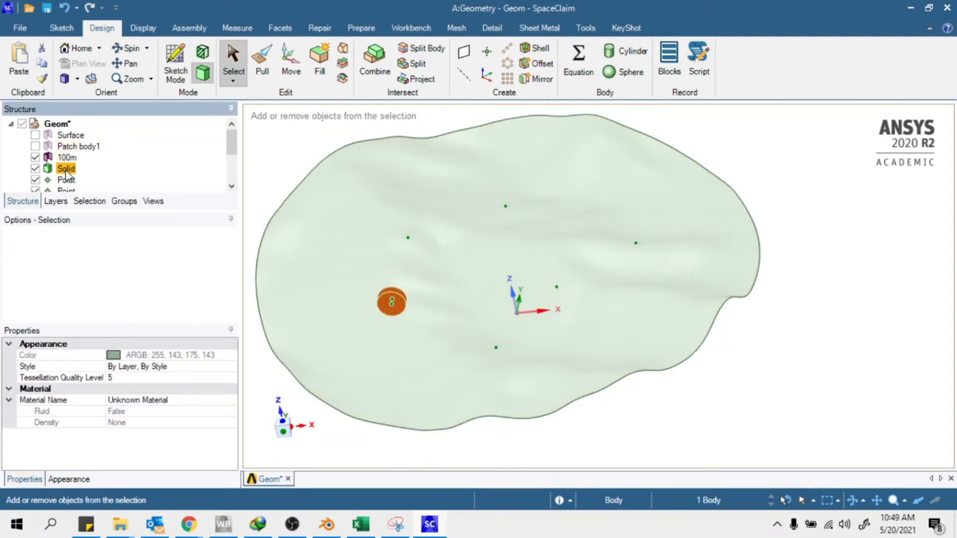
{"action": "key", "text": "ctrl+v"}
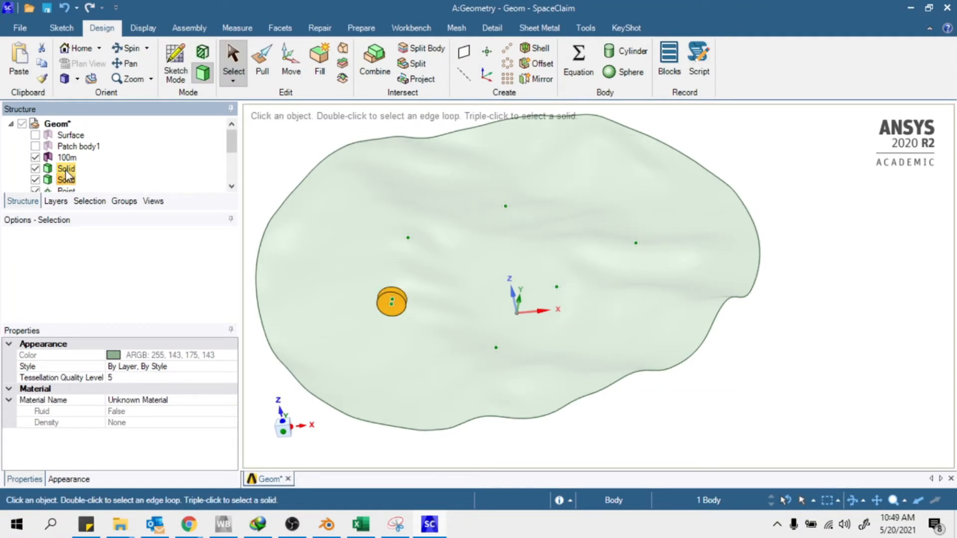
Select the second Solid disk in the tree and activate Move
{"action": "left_click", "coordinate": [758, 342]}
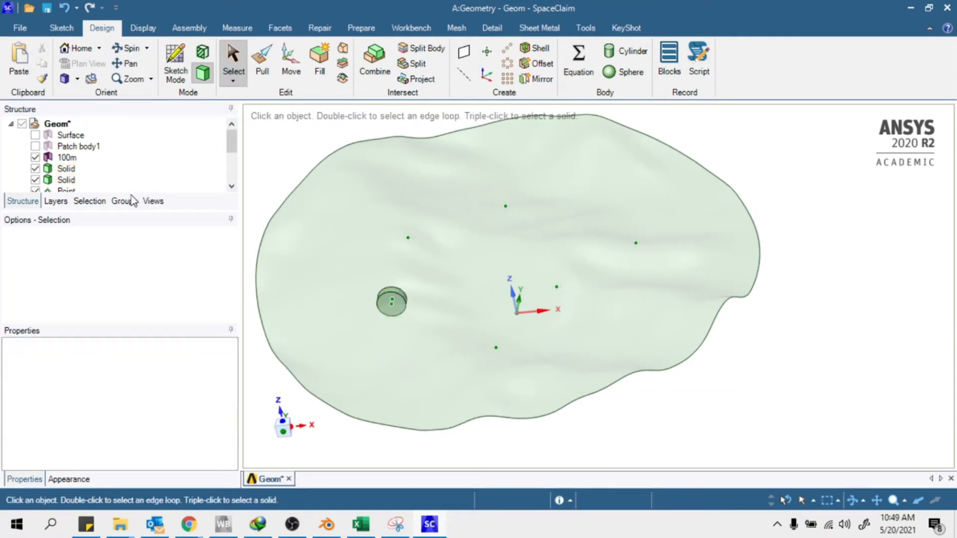
{"action": "left_click", "coordinate": [85, 180]}
{"action": "left_click", "coordinate": [64, 170]}
{"action": "left_click", "coordinate": [64, 180]}
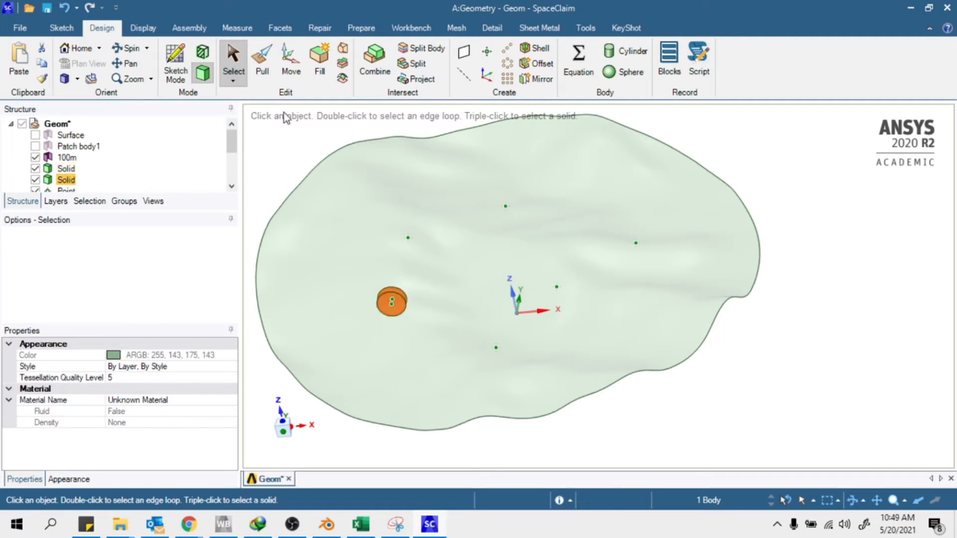
{"action": "left_click", "coordinate": [290, 63]}
Snap the disk onto a datum point along Z, X and Y using Up To
{"action": "middle_click_drag", "start_coordinate": [380, 375], "coordinate": [449, 476]}
{"action": "scroll", "coordinate": [428, 336], "scroll_direction": "up", "scroll_amount": 6}
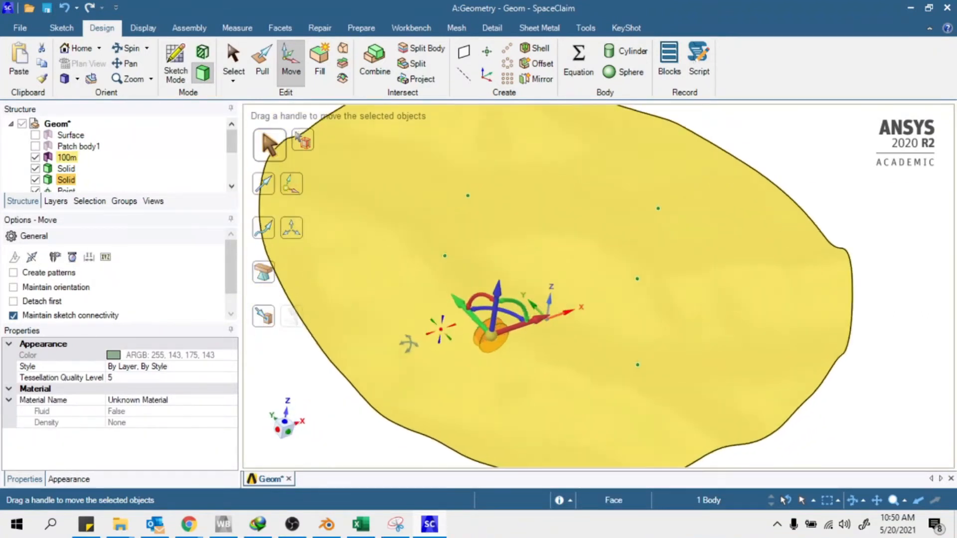
{"action": "middle_click_drag", "start_coordinate": [421, 322], "coordinate": [493, 294]}
{"action": "left_click", "coordinate": [494, 289]}
{"action": "key", "text": "u"}
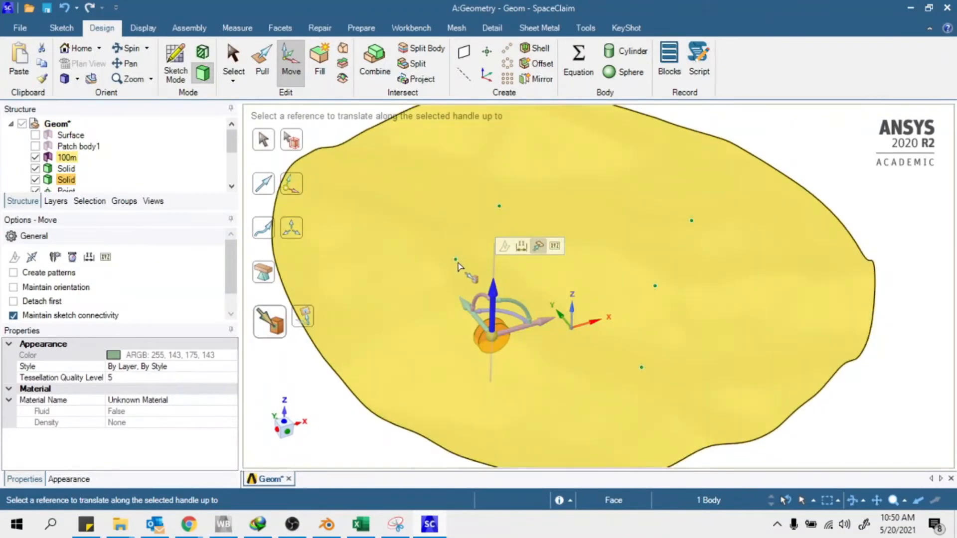
{"action": "left_click", "coordinate": [456, 259]}
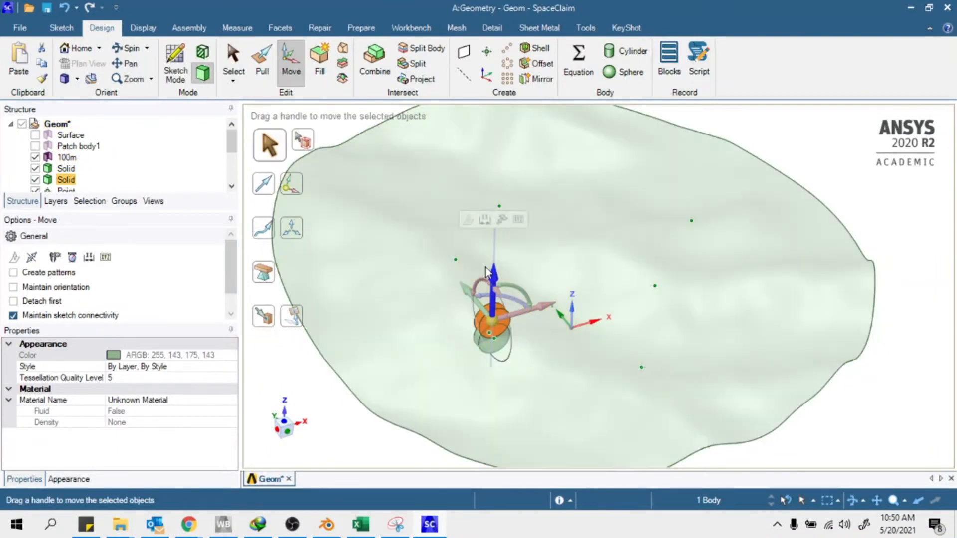
{"action": "left_click", "coordinate": [539, 311]}
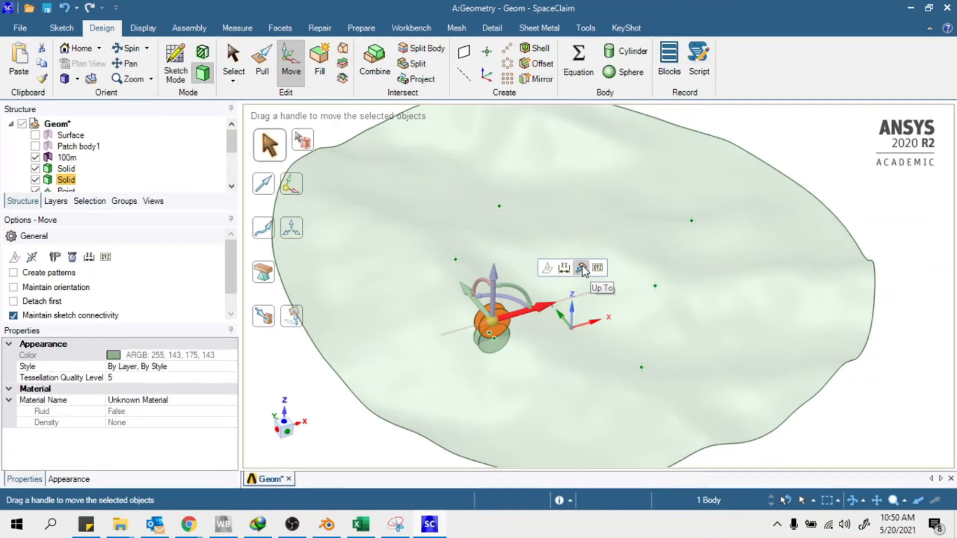
{"action": "left_click", "coordinate": [580, 267]}
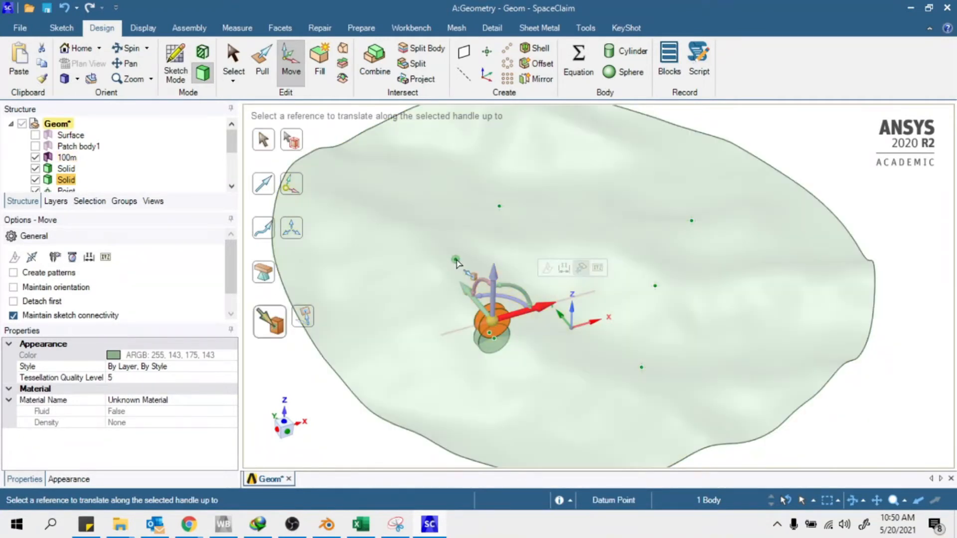
{"action": "left_click", "coordinate": [455, 260]}
{"action": "left_click", "coordinate": [479, 289]}
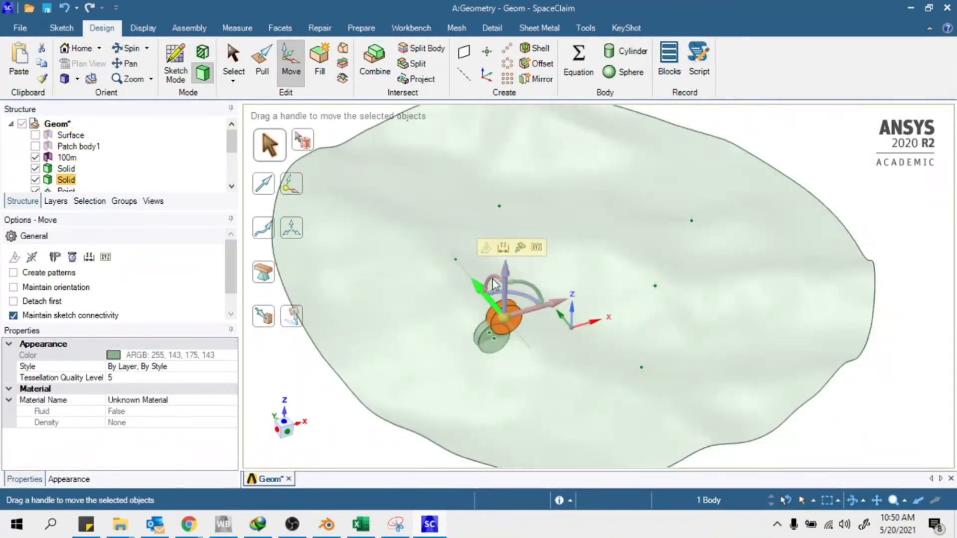
{"action": "left_click", "coordinate": [522, 253]}
{"action": "left_click", "coordinate": [455, 259]}
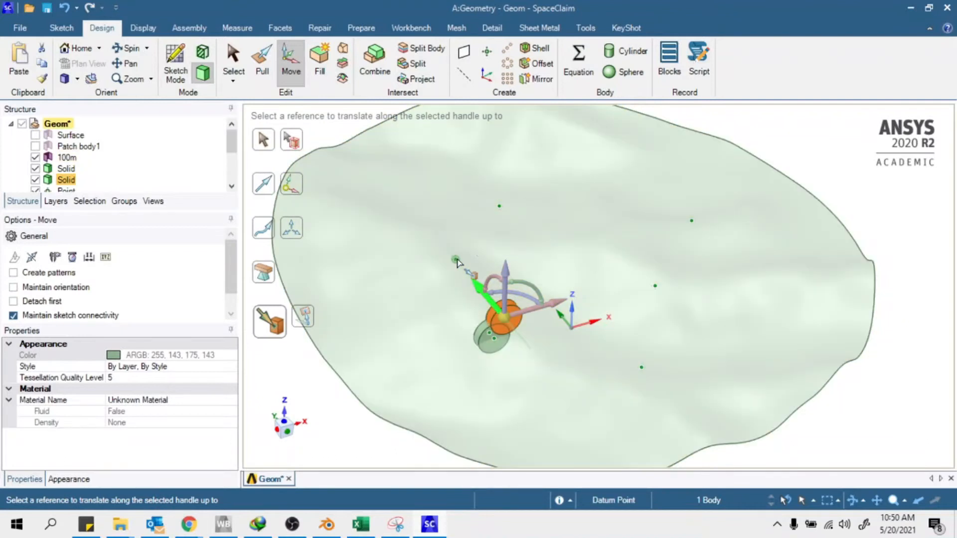
{"action": "mouse_move", "coordinate": [528, 306]}
{"action": "middle_mouse_down"}
{"action": "mouse_move", "coordinate": [498, 279]}
{"action": "mouse_move", "coordinate": [522, 289]}
{"action": "middle_mouse_up"}
Select the disk solid in the tree and copy it
{"action": "key", "text": "Escape"}
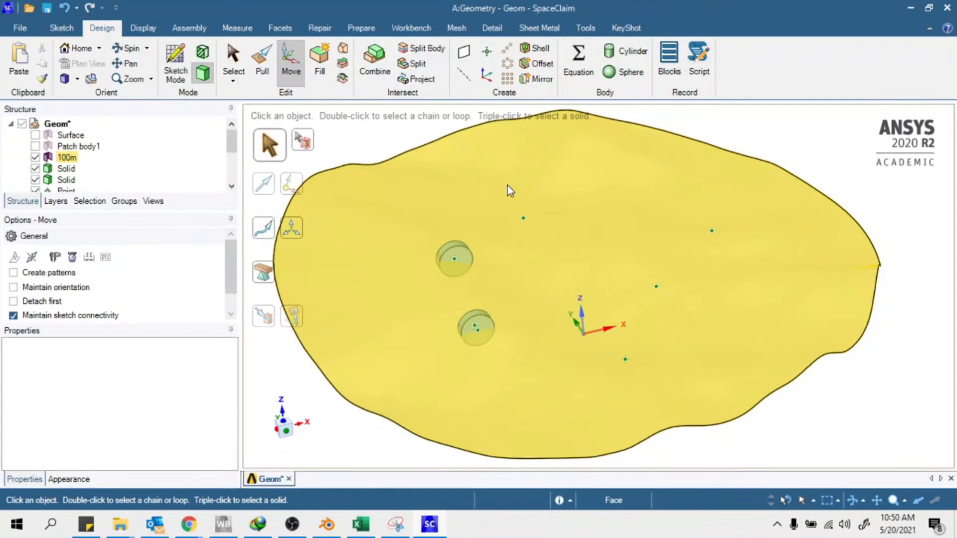
{"action": "key", "text": "s"}
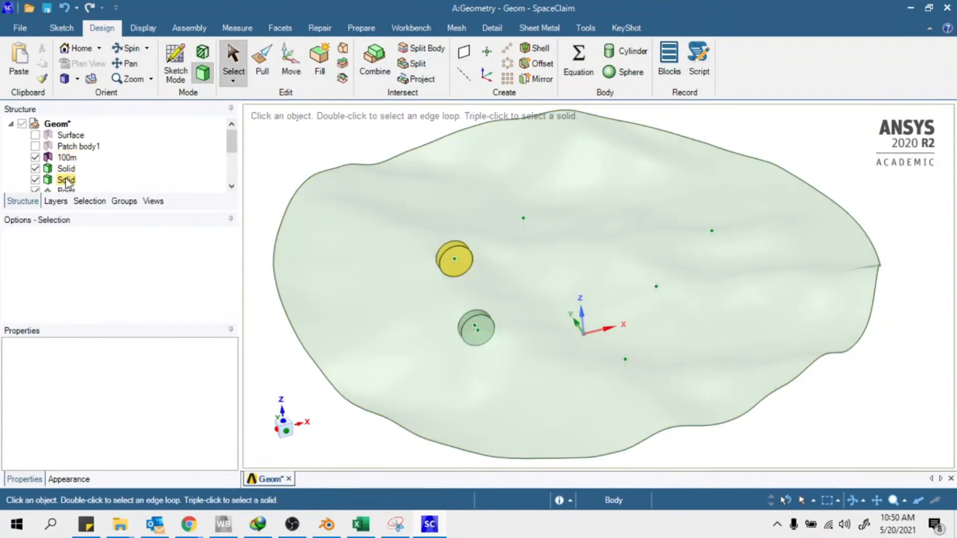
{"action": "left_click", "coordinate": [68, 180]}
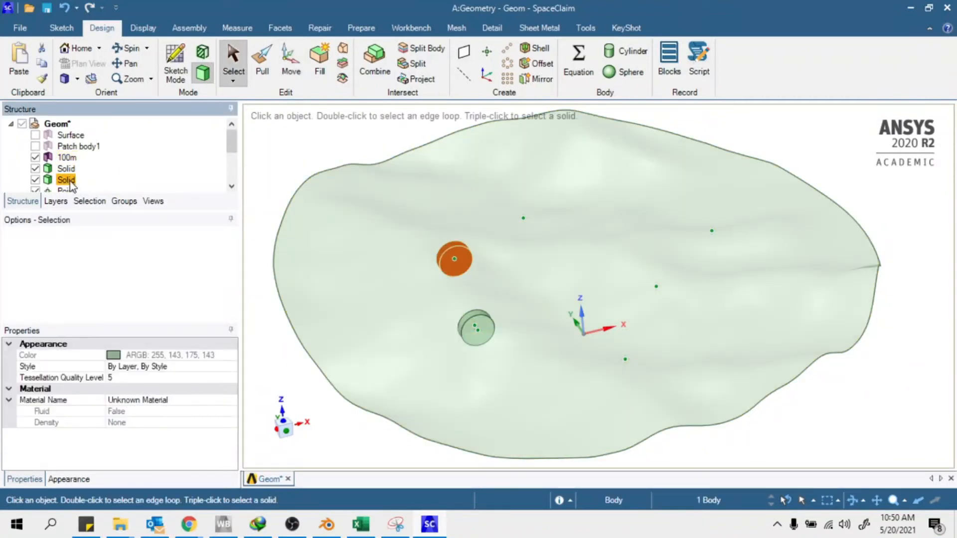
{"action": "key", "text": "ctrl+c"}
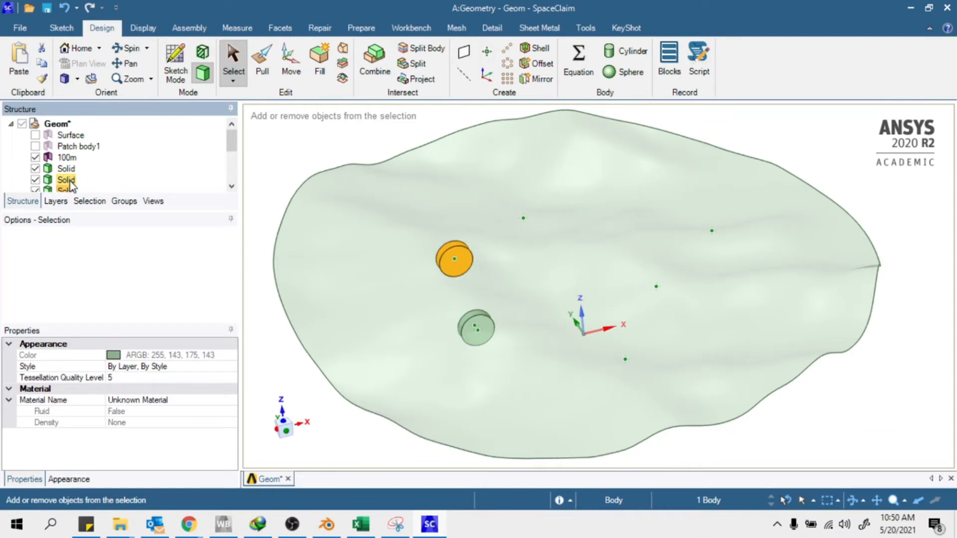
{"action": "scroll", "coordinate": [69, 157], "scroll_direction": "down", "scroll_amount": 1}
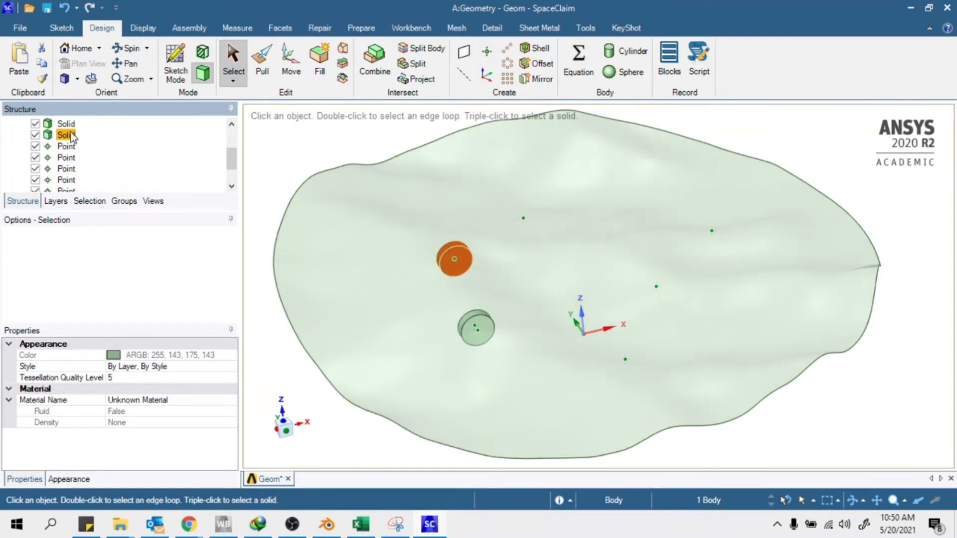
{"action": "scroll", "coordinate": [471, 268], "scroll_direction": "down", "scroll_amount": 2}
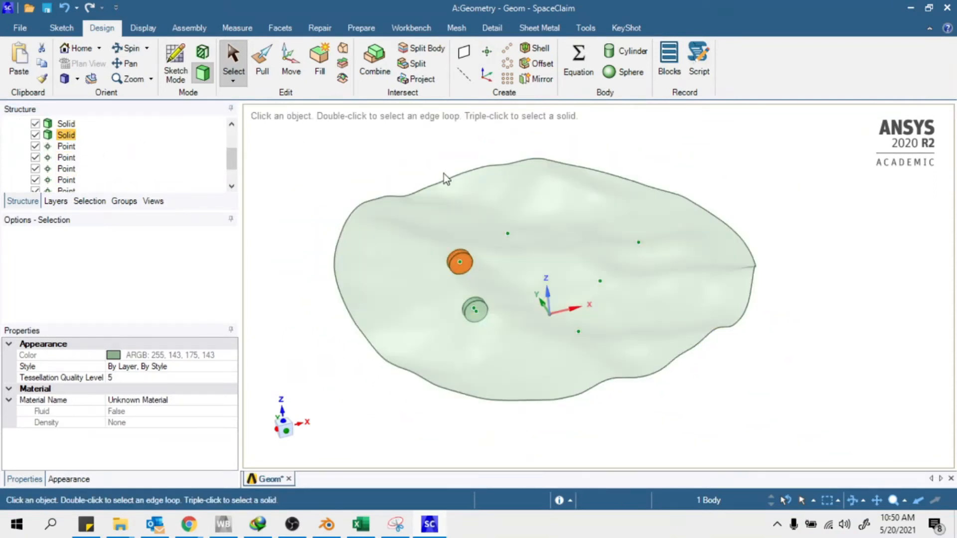
{"action": "scroll", "coordinate": [443, 174], "scroll_direction": "down", "scroll_amount": 1}
{"action": "scroll", "coordinate": [491, 239], "scroll_direction": "up", "scroll_amount": 3}
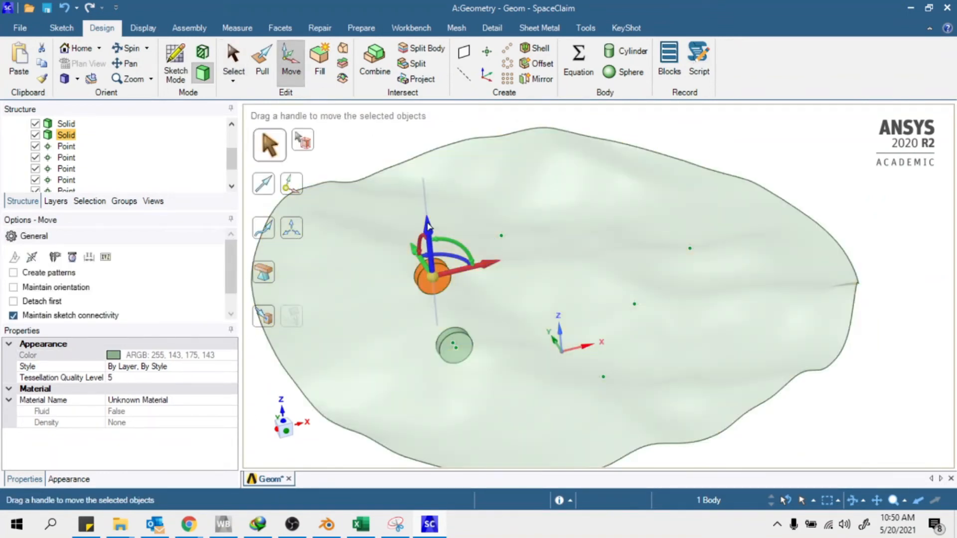
Move the disk along X and Y up to another datum point
{"action": "left_click", "coordinate": [491, 267]}
{"action": "left_click", "coordinate": [470, 182]}
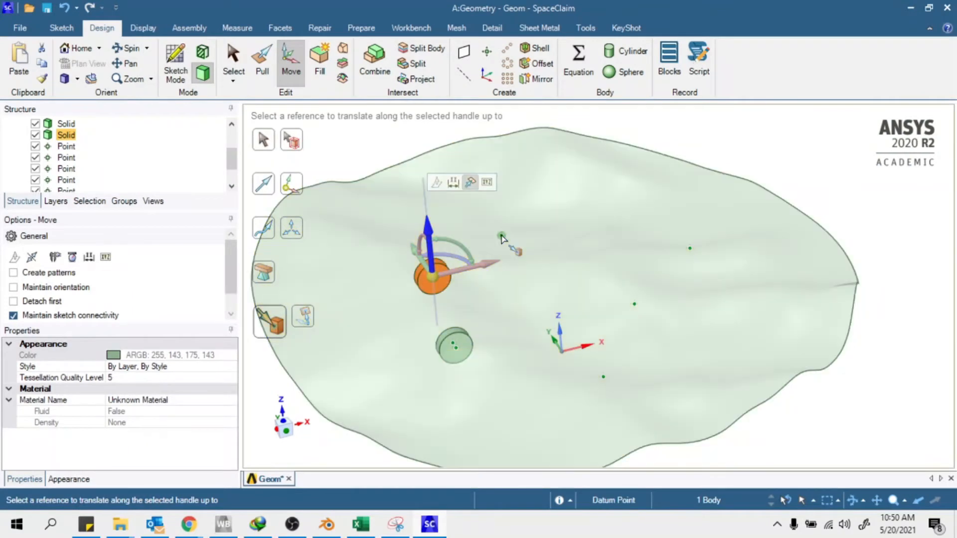
{"action": "left_click", "coordinate": [502, 236]}
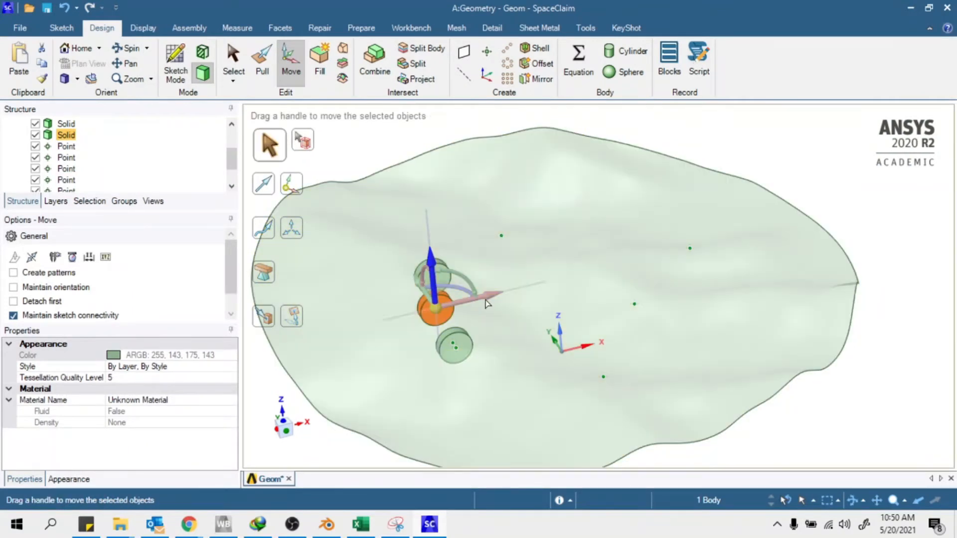
{"action": "left_click", "coordinate": [489, 300]}
{"action": "left_click", "coordinate": [531, 257]}
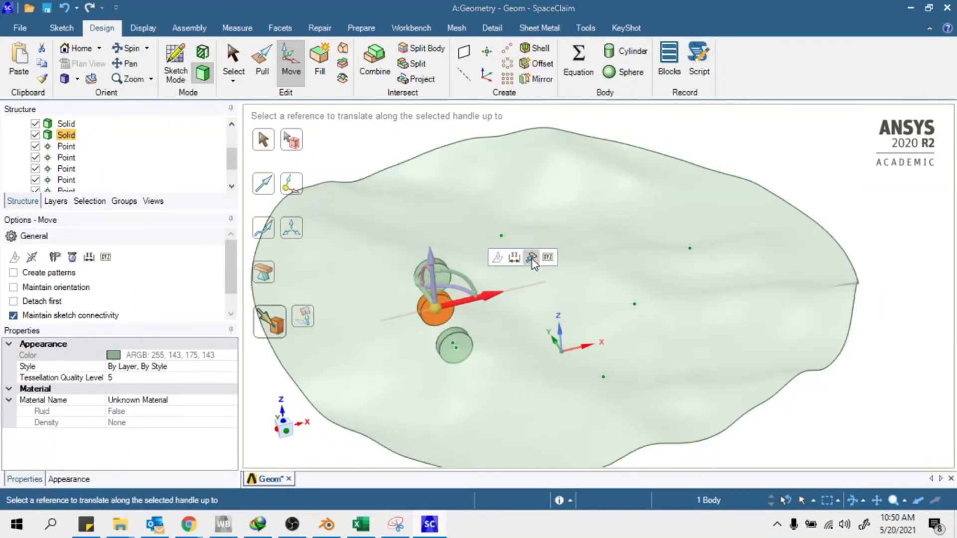
{"action": "left_click", "coordinate": [502, 237]}
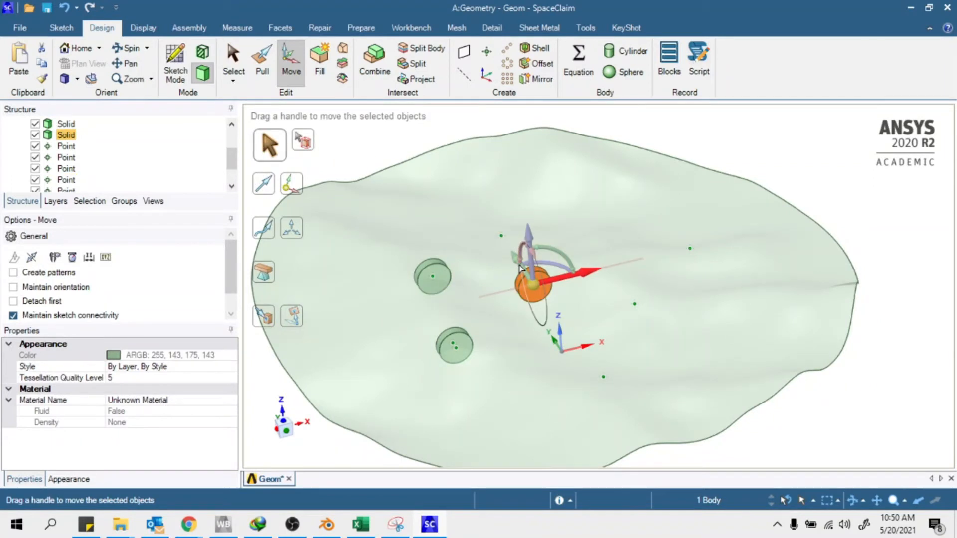
{"action": "left_click", "coordinate": [513, 260]}
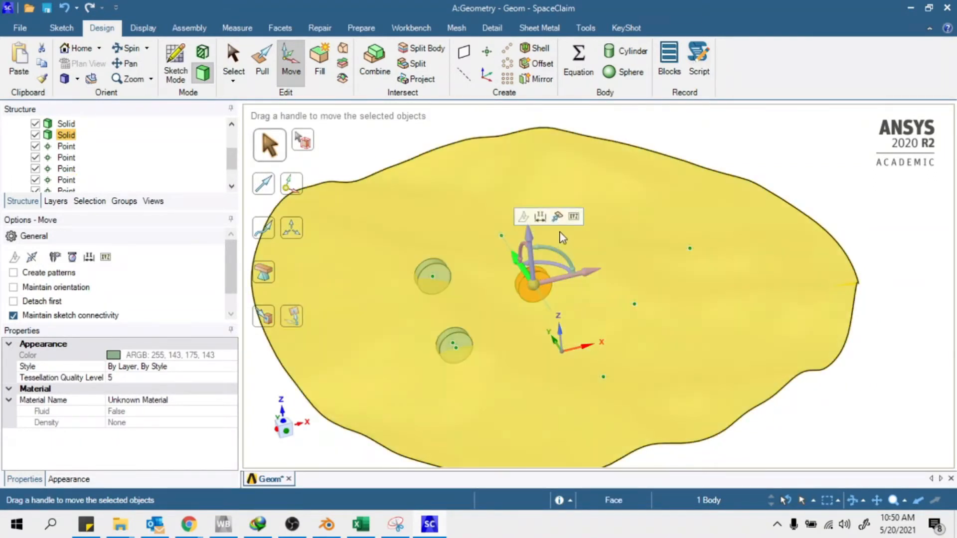
{"action": "left_click", "coordinate": [557, 217]}
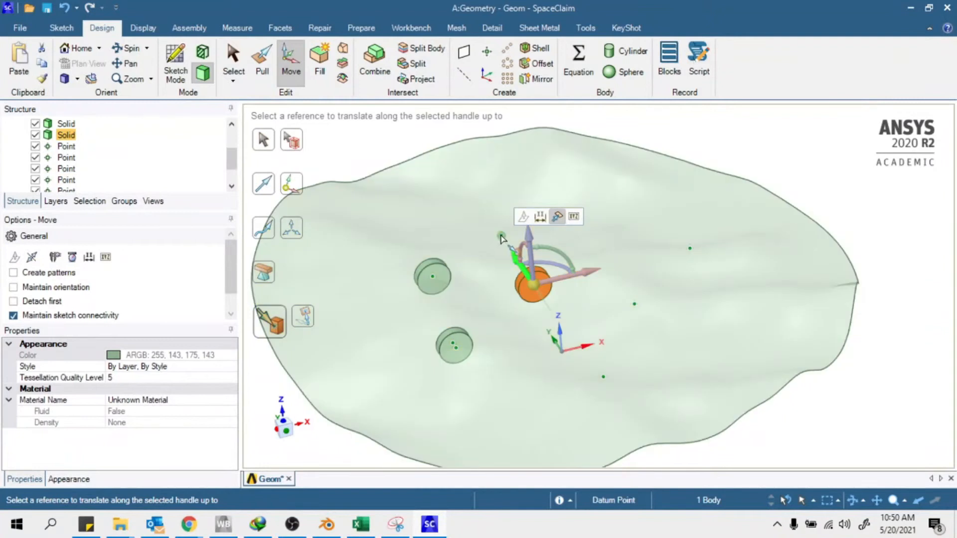
{"action": "left_click", "coordinate": [501, 236]}
{"action": "left_click", "coordinate": [582, 274]}
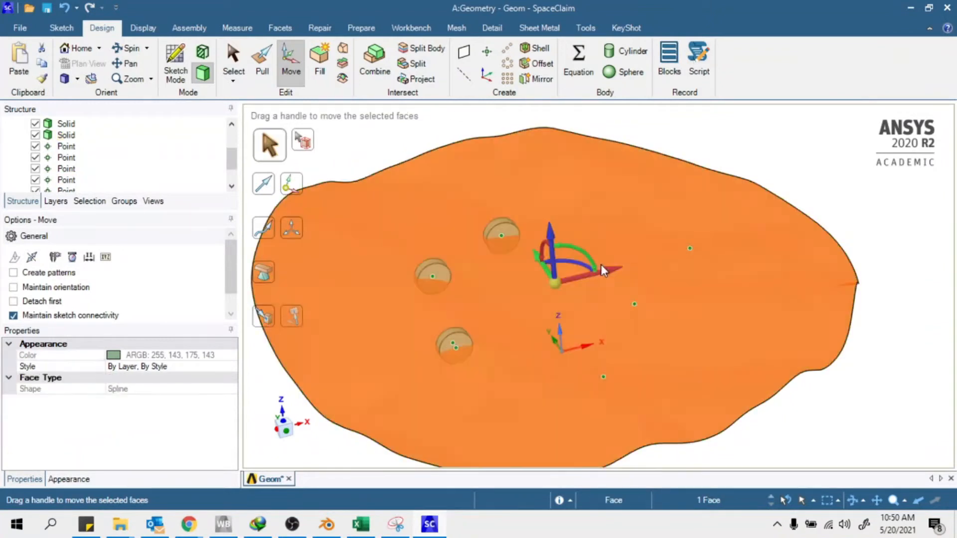
{"action": "mouse_move", "coordinate": [608, 273]}
{"action": "middle_mouse_down"}
{"action": "mouse_move", "coordinate": [732, 309]}
{"action": "mouse_move", "coordinate": [727, 327]}
{"action": "mouse_move", "coordinate": [597, 269]}
{"action": "middle_mouse_up"}
{"action": "left_click", "coordinate": [808, 168]}
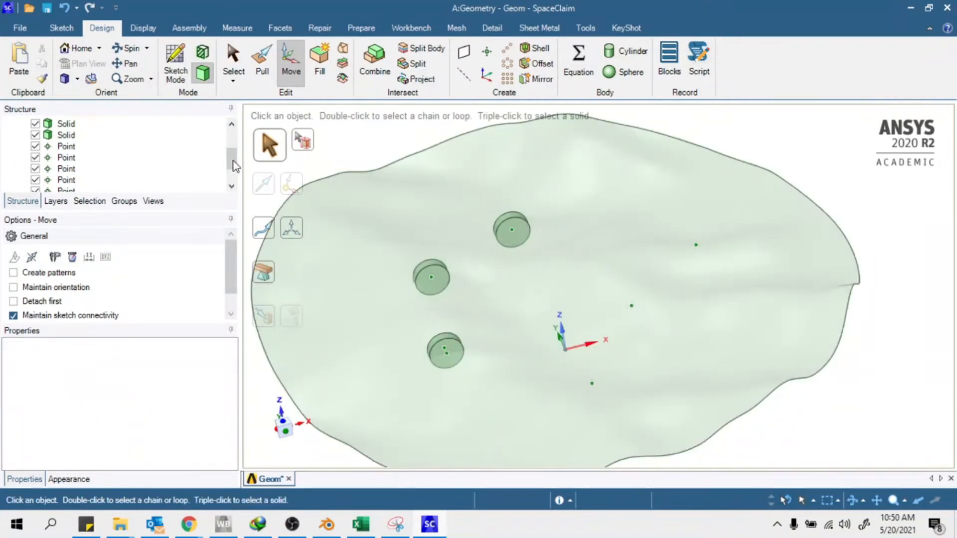
Select the moved disk solid, then the second disk in the tree
{"action": "left_click", "coordinate": [66, 135]}
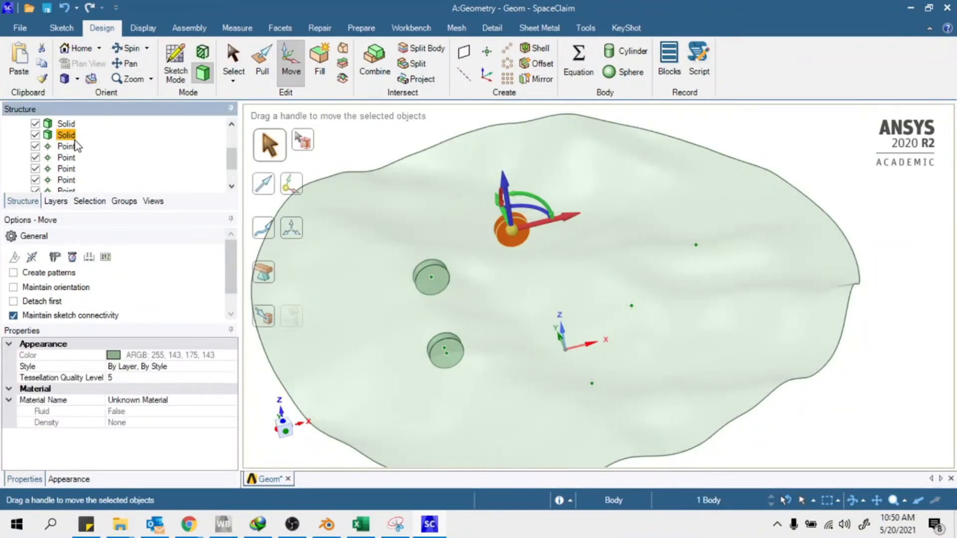
{"action": "key", "text": "Escape"}
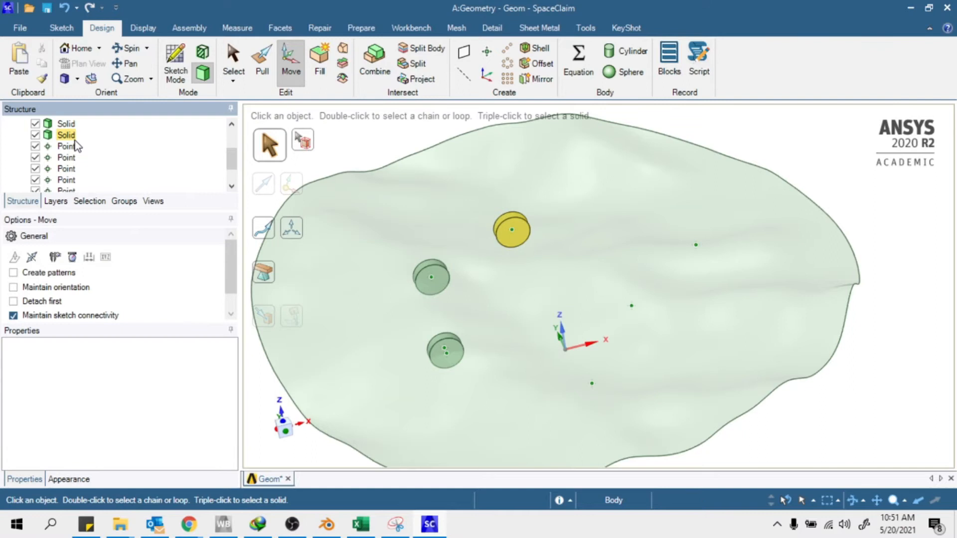
{"action": "left_click", "coordinate": [67, 135]}
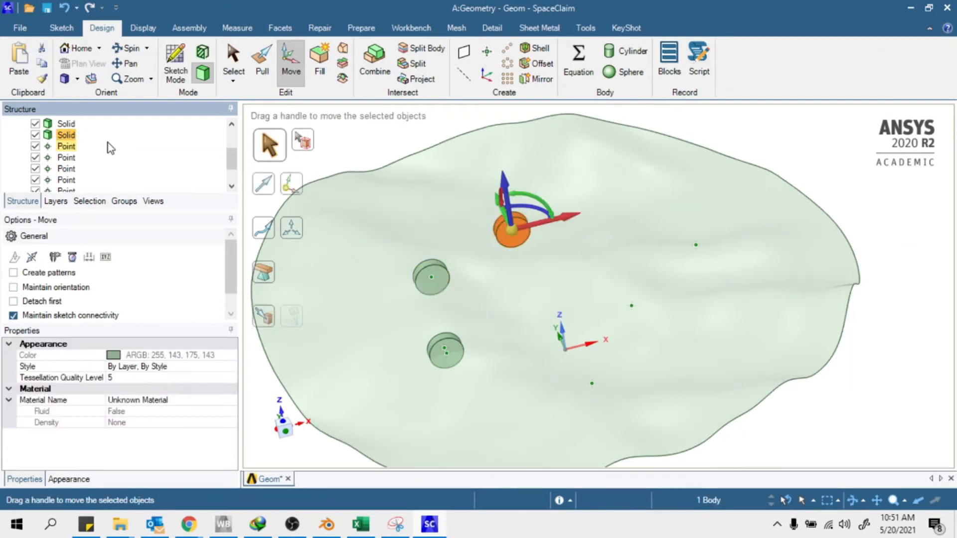
{"action": "key", "text": "Escape"}
{"action": "key", "text": "Escape"}
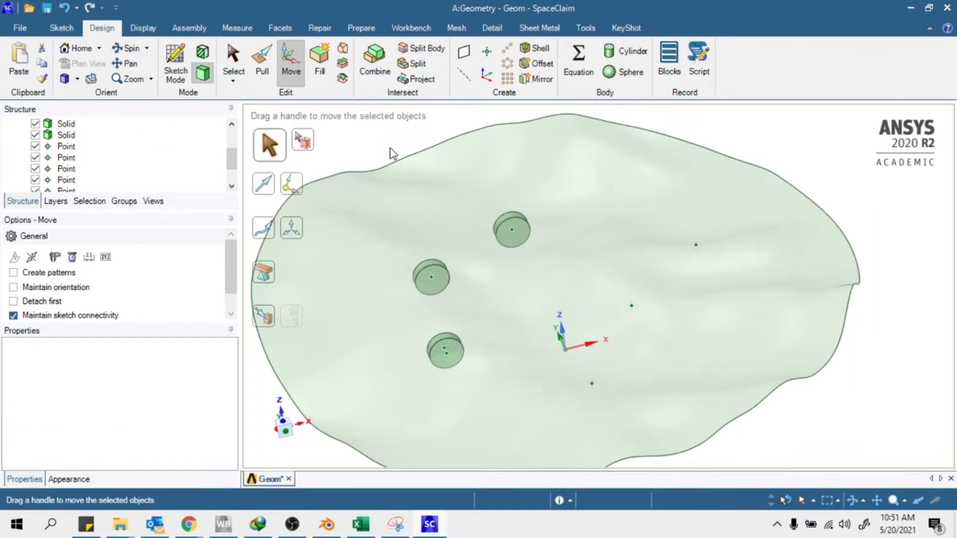
{"action": "left_click", "coordinate": [63, 136]}
Select the third disk and move it up to the datum point's height and X position
{"action": "key", "text": "ctrl"}
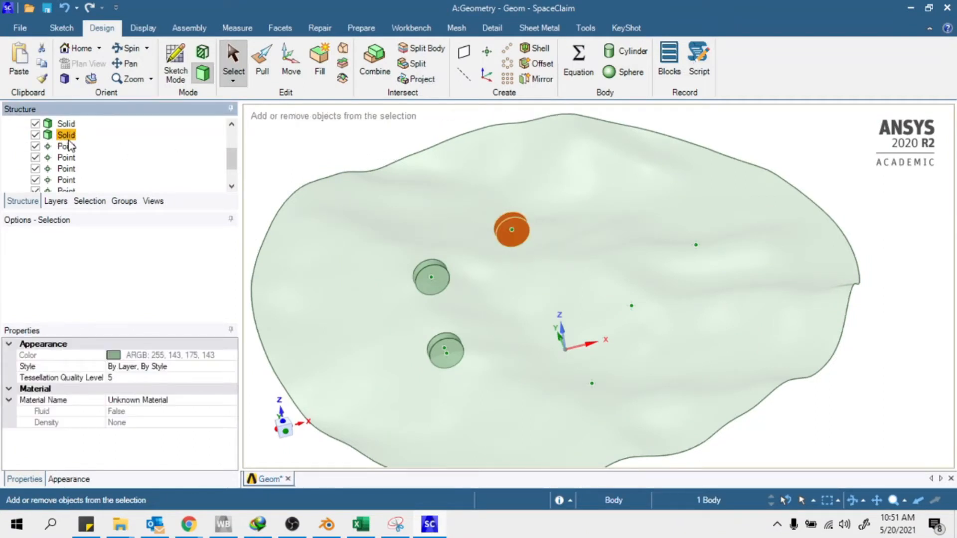
{"action": "left_click", "coordinate": [70, 145], "text": "ctrl"}
{"action": "left_click", "coordinate": [61, 146]}
{"action": "left_click", "coordinate": [290, 72]}
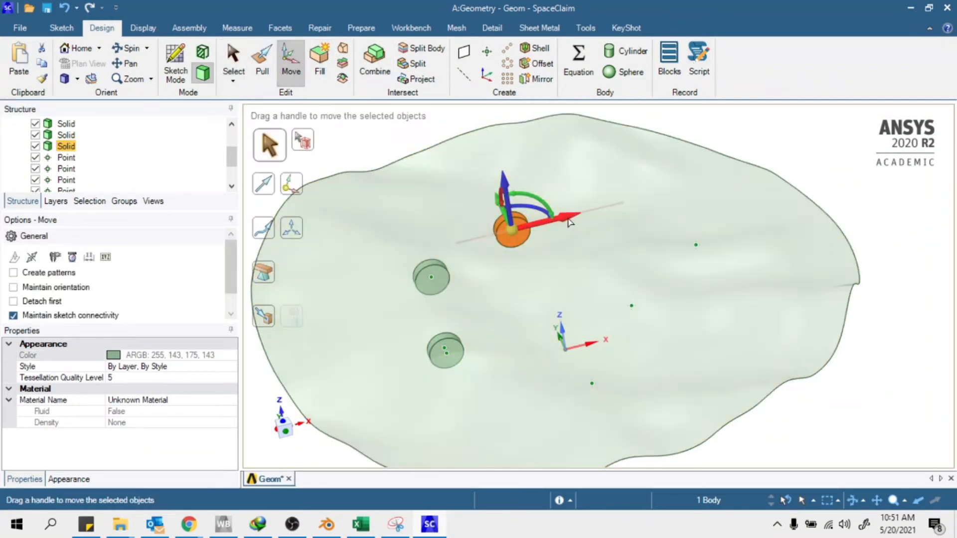
{"action": "left_click", "coordinate": [577, 213]}
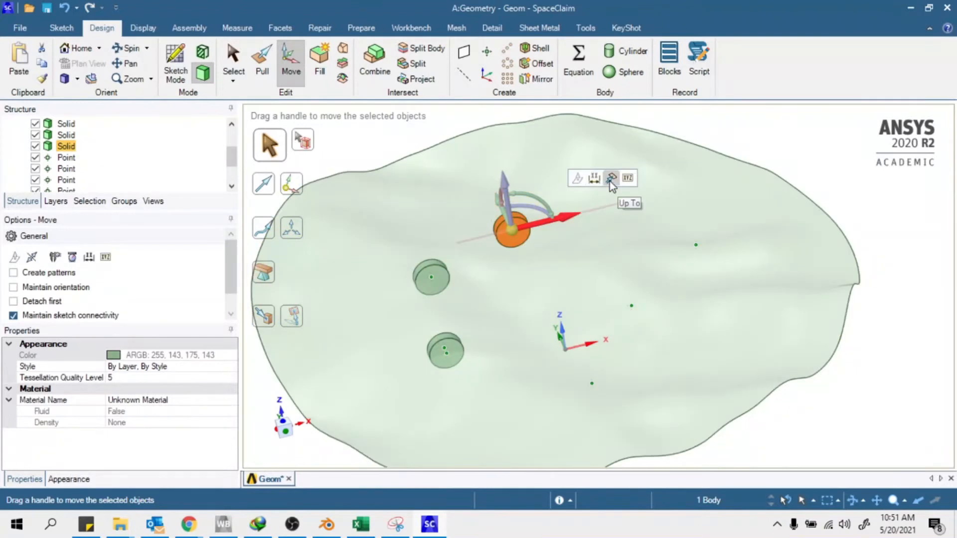
{"action": "left_click", "coordinate": [504, 182]}
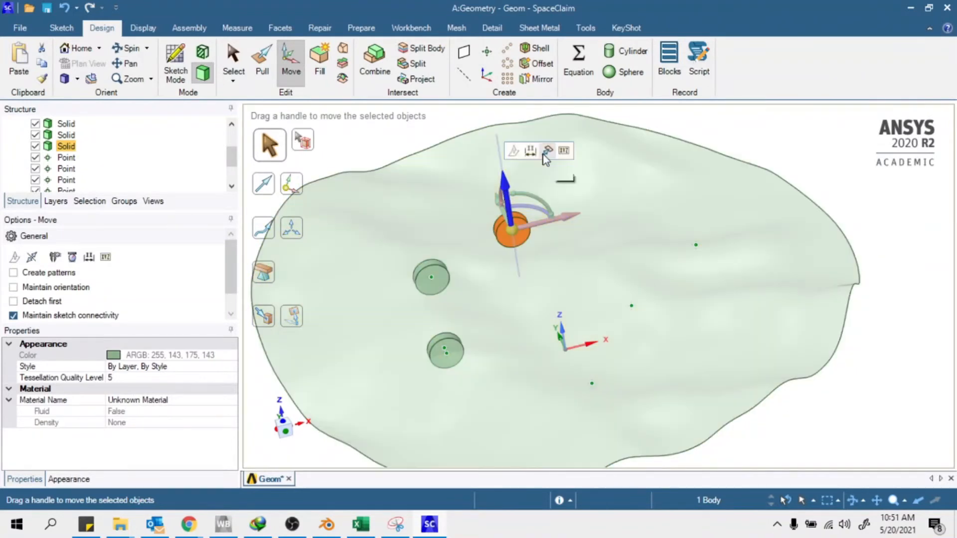
{"action": "left_click", "coordinate": [547, 152]}
{"action": "left_click", "coordinate": [695, 244]}
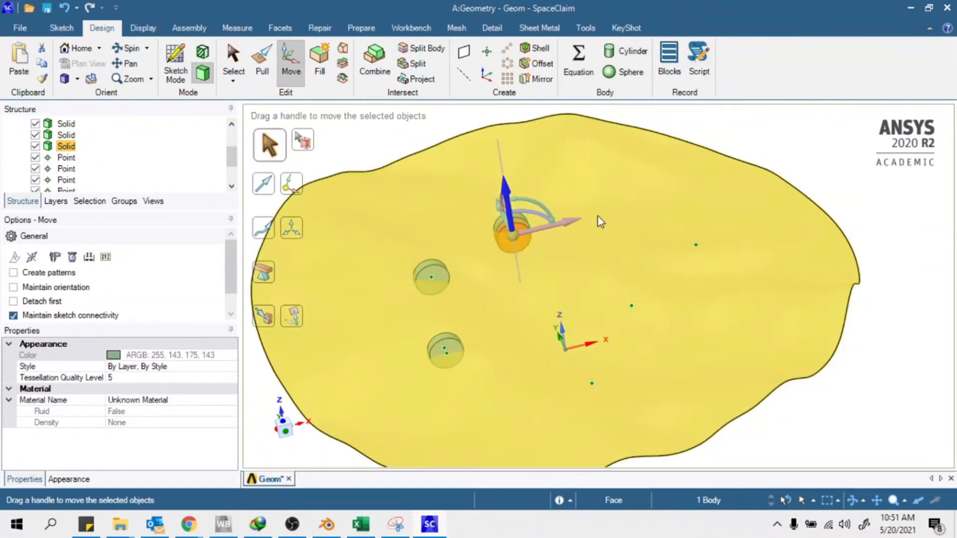
{"action": "left_click", "coordinate": [570, 220]}
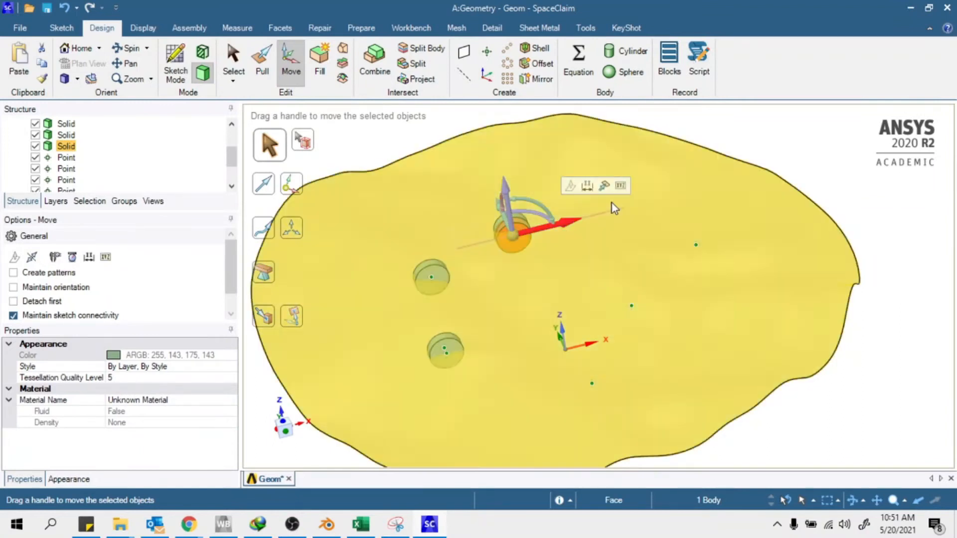
{"action": "left_click", "coordinate": [569, 185]}
{"action": "left_click", "coordinate": [696, 245]}
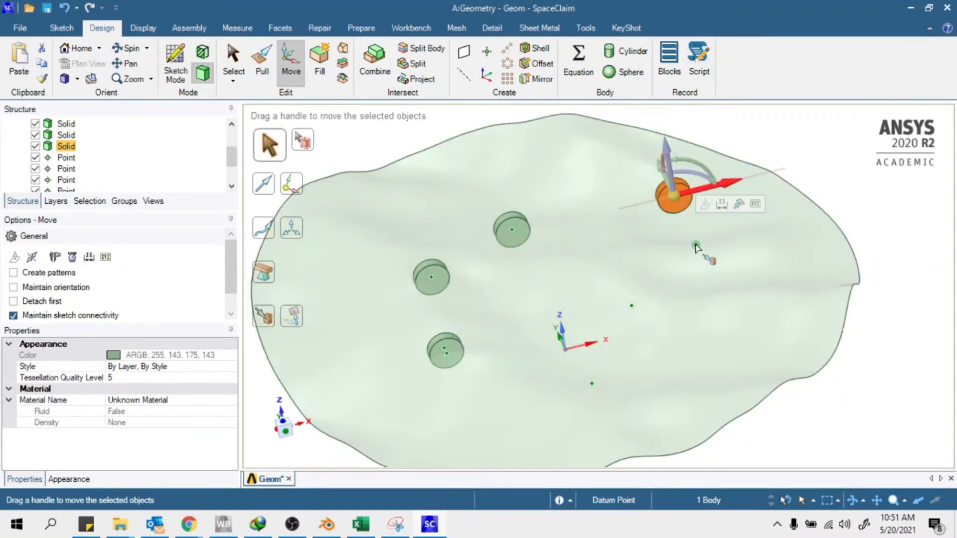
Align the disk with the datum point along Y to complete its placement
{"action": "middle_click_drag", "start_coordinate": [667, 234], "coordinate": [637, 187]}
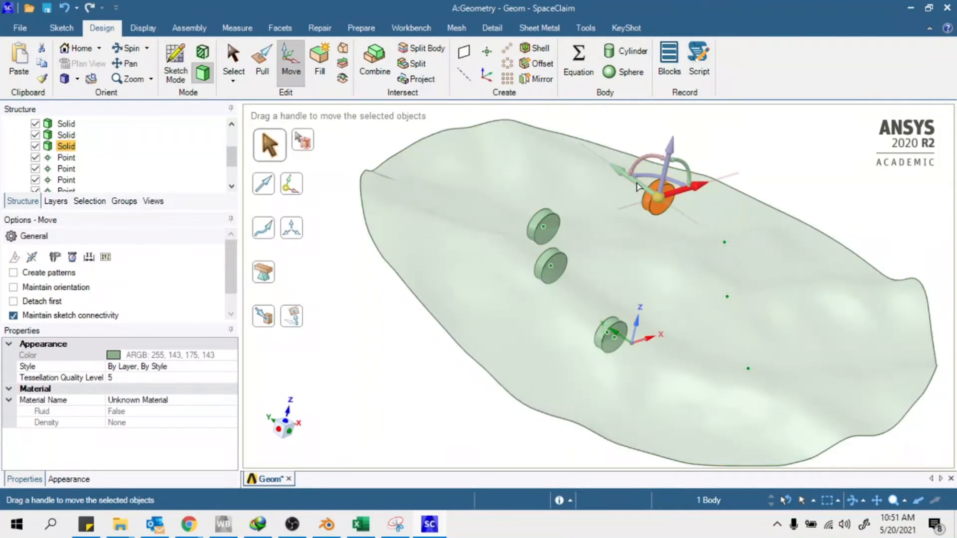
{"action": "left_click", "coordinate": [636, 183]}
{"action": "left_click", "coordinate": [680, 142]}
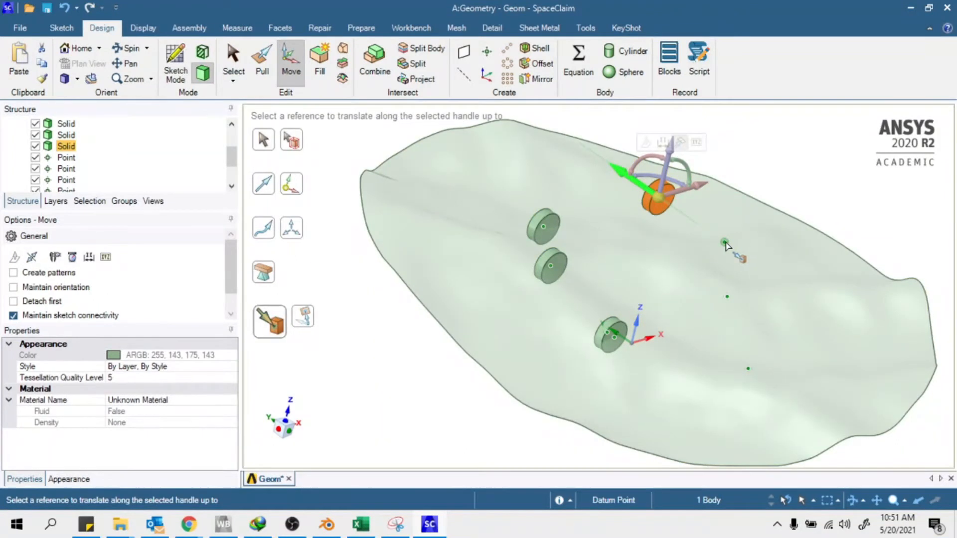
{"action": "left_click", "coordinate": [724, 245]}
{"action": "middle_click_drag", "start_coordinate": [710, 265], "coordinate": [502, 196]}
{"action": "key", "text": "Escape"}
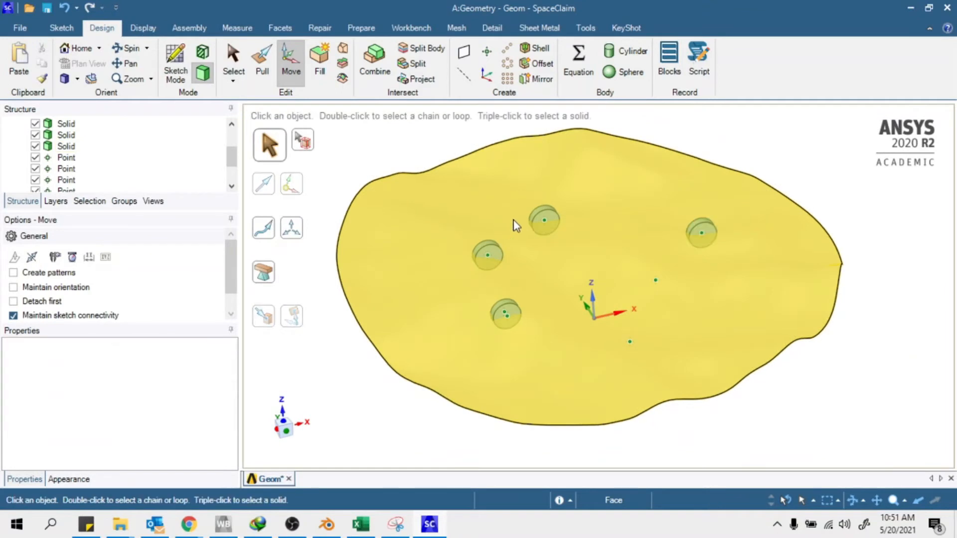
Duplicate the placed disk and start a vertical Up To move toward a datum point
{"action": "left_click", "coordinate": [66, 148]}
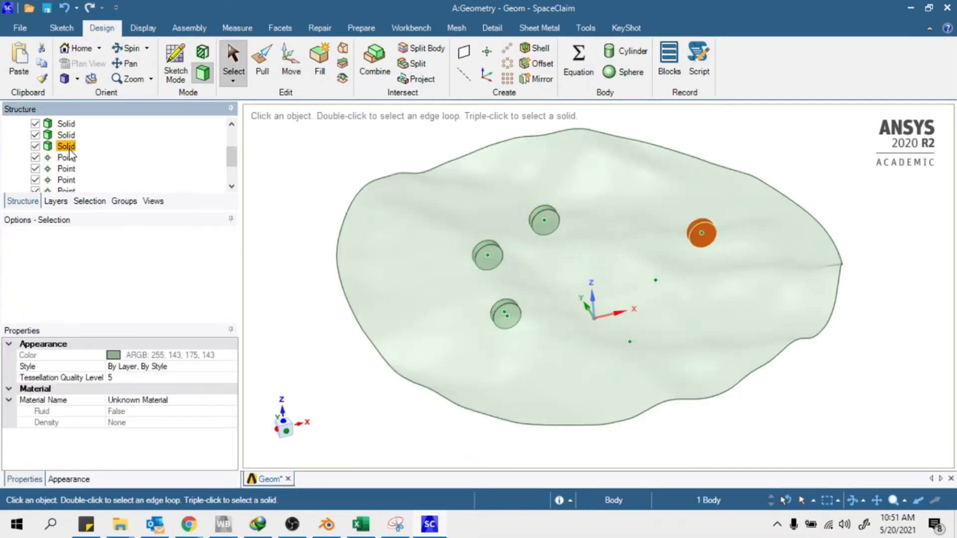
{"action": "key", "text": "ctrl+c"}
{"action": "key", "text": "ctrl+v"}
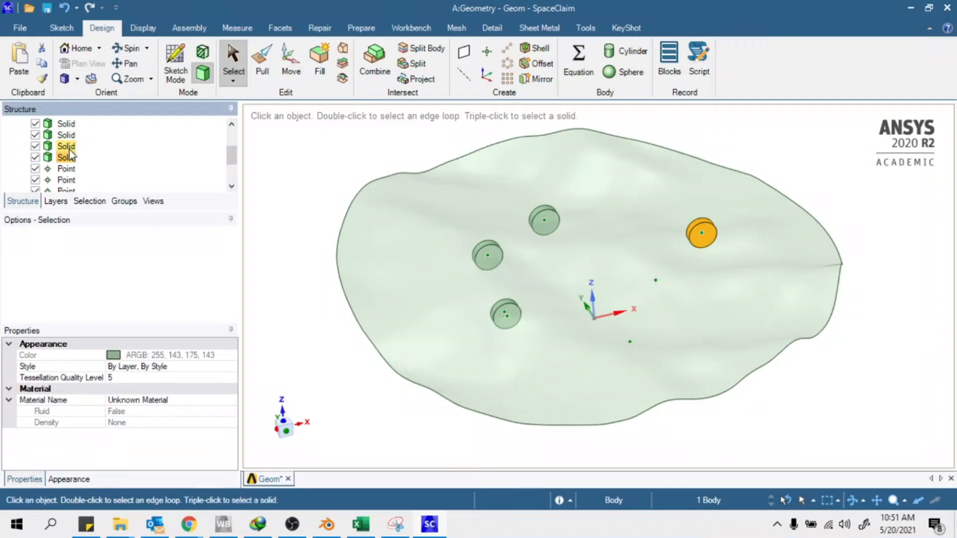
{"action": "left_click", "coordinate": [290, 62]}
{"action": "mouse_move", "coordinate": [726, 323]}
{"action": "middle_mouse_down"}
{"action": "mouse_move", "coordinate": [808, 241]}
{"action": "mouse_move", "coordinate": [725, 316]}
{"action": "middle_mouse_up"}
{"action": "left_click", "coordinate": [695, 205]}
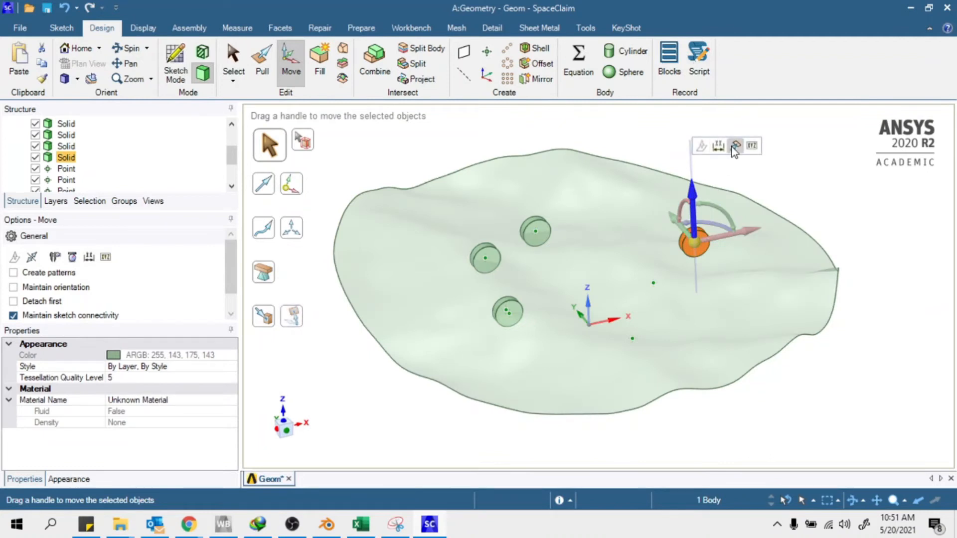
{"action": "left_click", "coordinate": [731, 148]}
{"action": "left_click", "coordinate": [653, 284]}
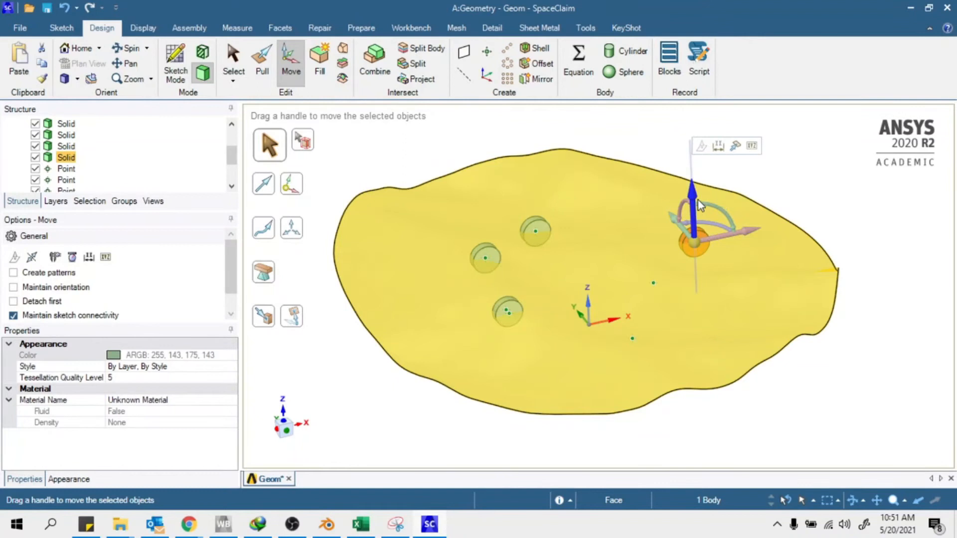
{"action": "left_click", "coordinate": [653, 283]}
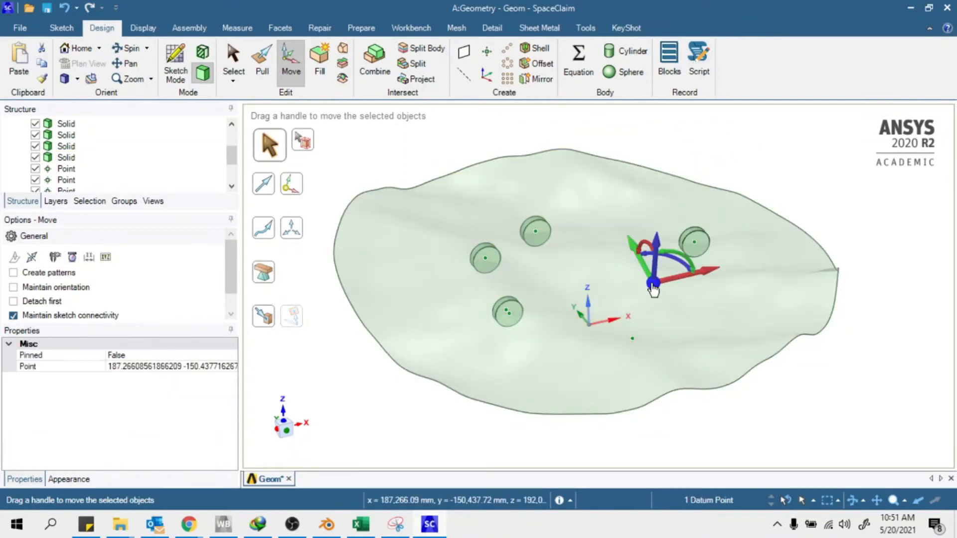
{"action": "key", "text": "Escape"}
{"action": "key", "text": "Escape"}
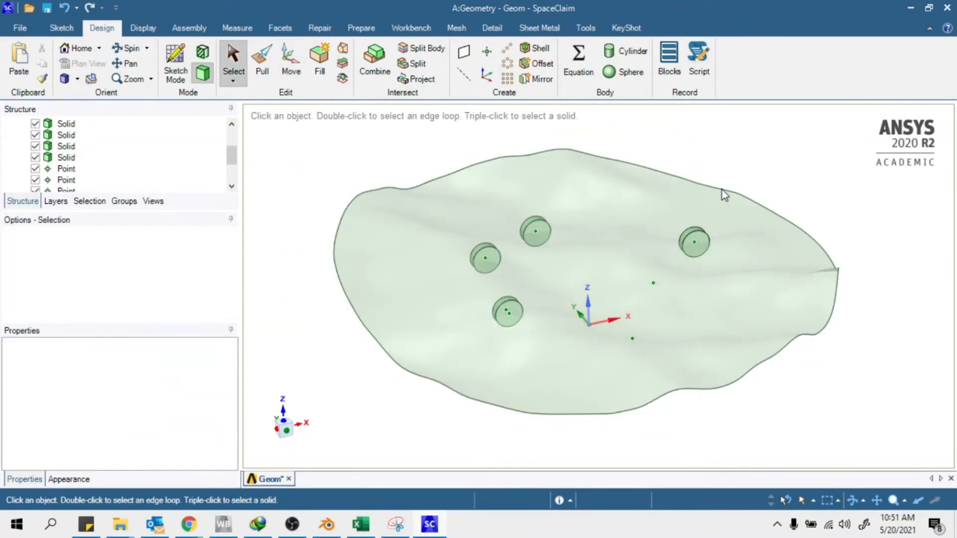
Move the fifth disk up to its datum point in Z, X and Y
{"action": "left_click", "coordinate": [65, 157]}
{"action": "key", "text": "m"}
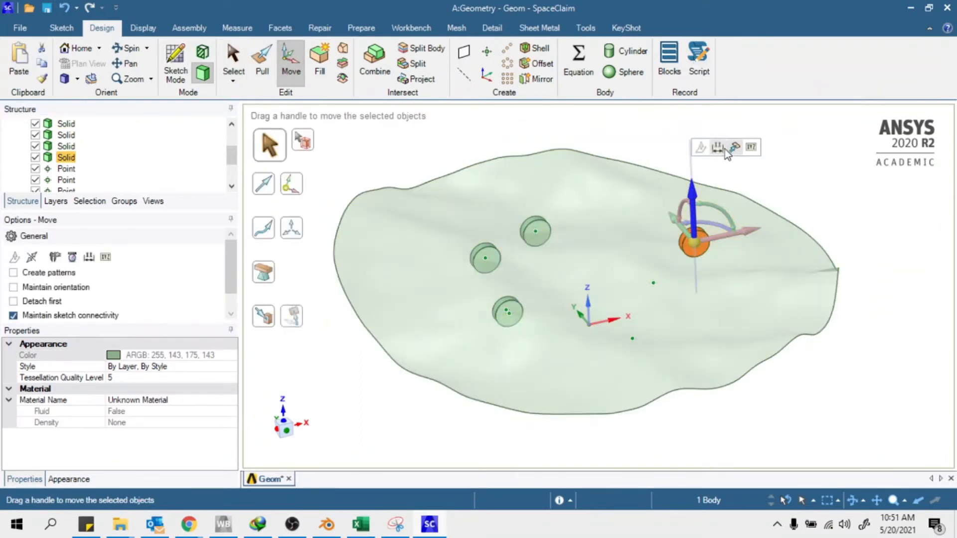
{"action": "left_click", "coordinate": [733, 147]}
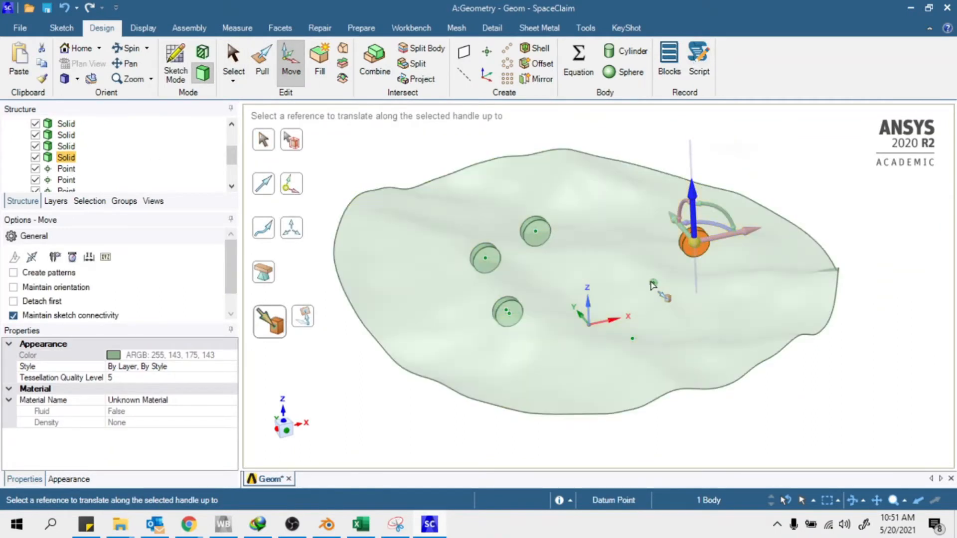
{"action": "left_click", "coordinate": [652, 284]}
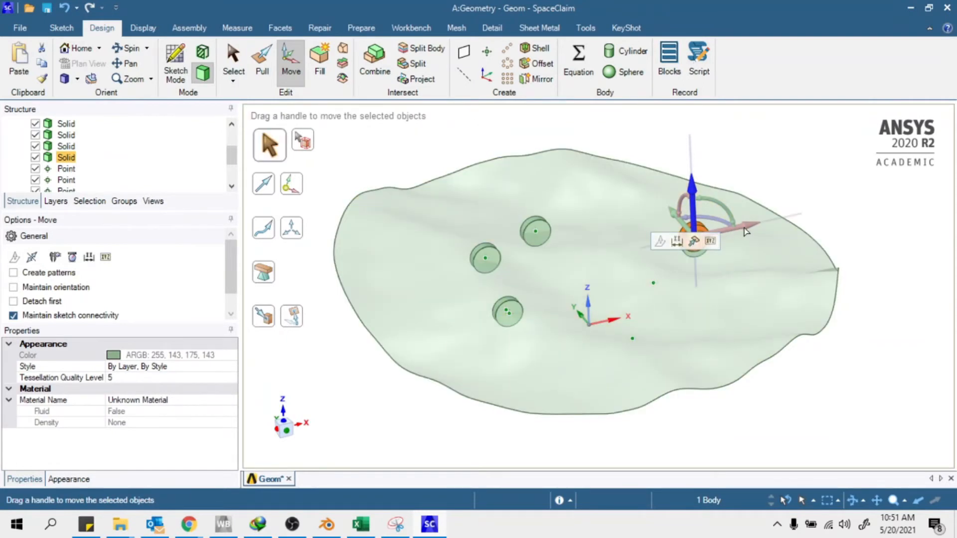
{"action": "left_click", "coordinate": [745, 231]}
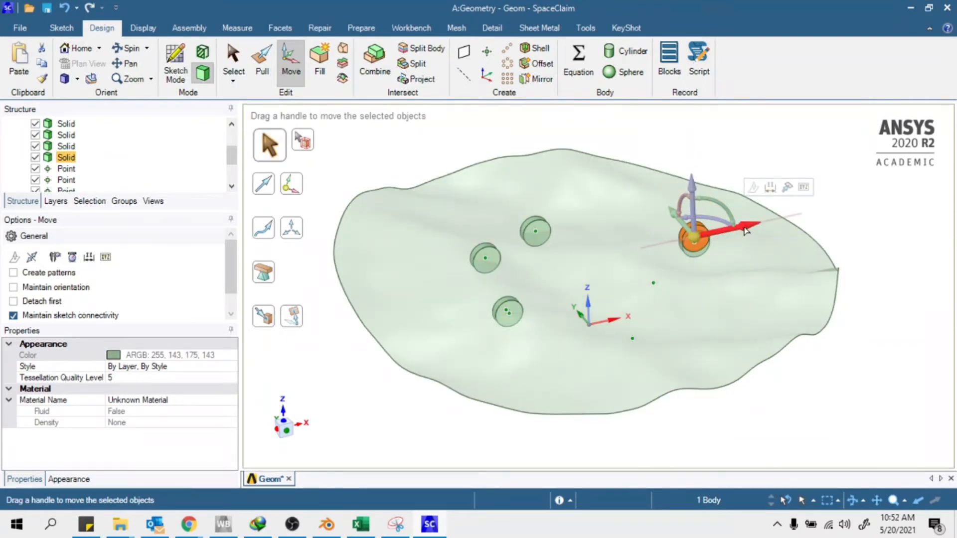
{"action": "left_click", "coordinate": [788, 187]}
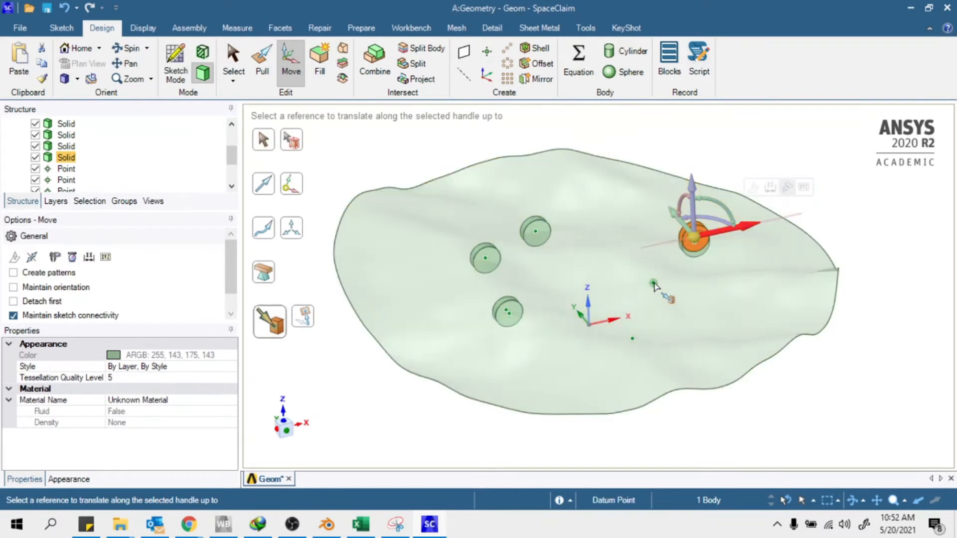
{"action": "left_click", "coordinate": [653, 283]}
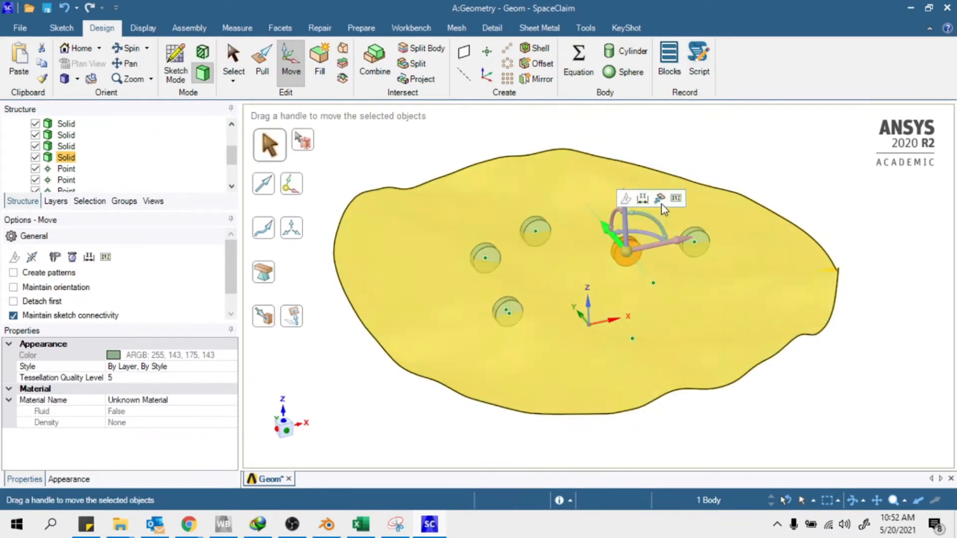
{"action": "left_click", "coordinate": [660, 200]}
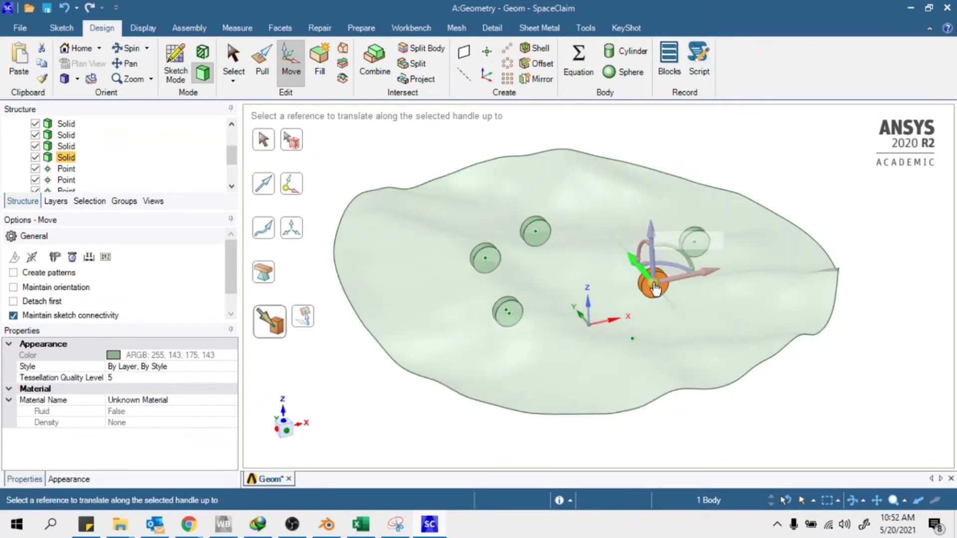
{"action": "left_click", "coordinate": [653, 284]}
{"action": "scroll", "coordinate": [740, 334], "scroll_direction": "down", "scroll_amount": 2}
{"action": "mouse_move", "coordinate": [740, 333]}
{"action": "middle_mouse_down"}
{"action": "mouse_move", "coordinate": [780, 389]}
{"action": "mouse_move", "coordinate": [740, 336]}
{"action": "middle_mouse_up"}
{"action": "scroll", "coordinate": [707, 299], "scroll_direction": "up", "scroll_amount": 1}
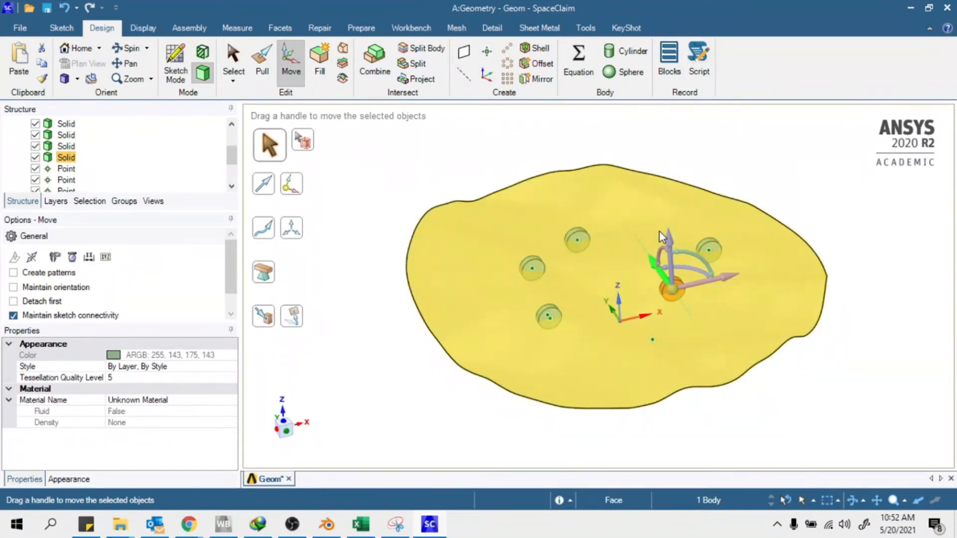
{"action": "key", "text": "Escape"}
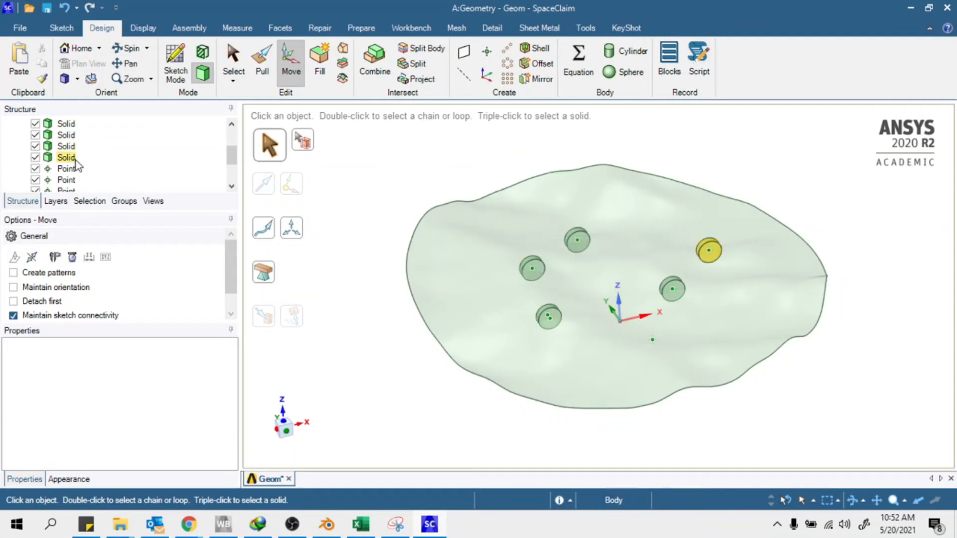
Copy and paste the fifth disk solid to create a sixth disk
{"action": "left_click", "coordinate": [64, 158]}
{"action": "right_click", "coordinate": [63, 158]}
{"action": "left_click", "coordinate": [48, 162]}
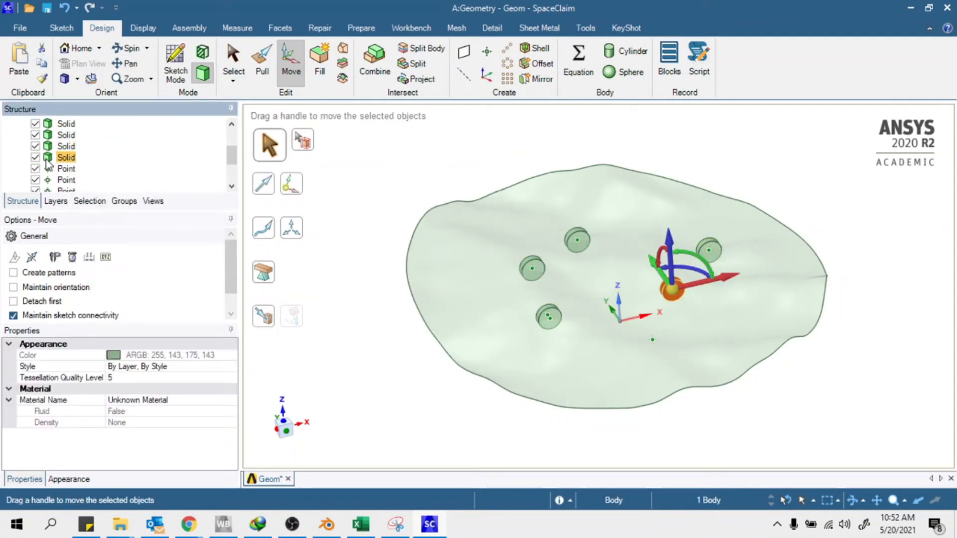
{"action": "key", "text": "ctrl+c"}
{"action": "key", "text": "ctrl+v"}
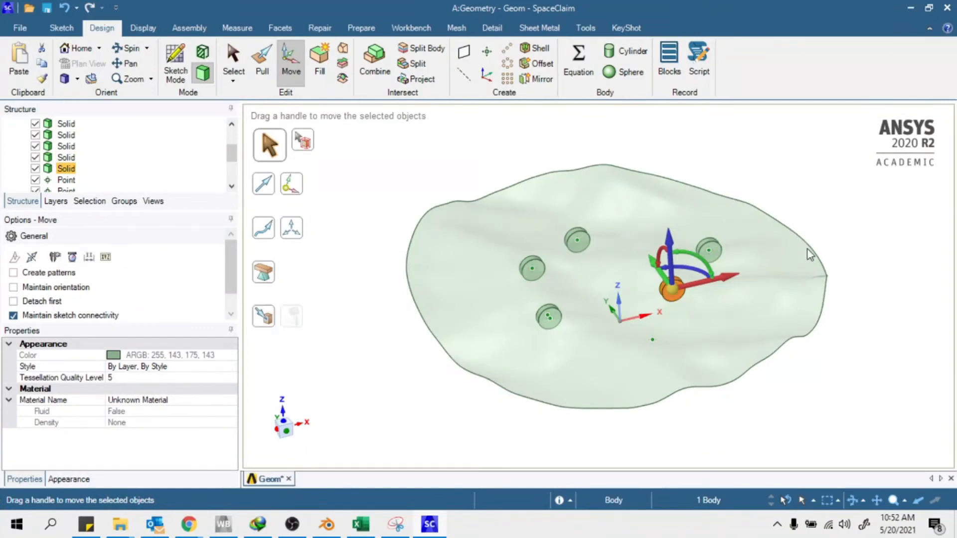
Snap the sixth disk onto the last datum point along Y, Z and X
{"action": "left_click", "coordinate": [655, 269]}
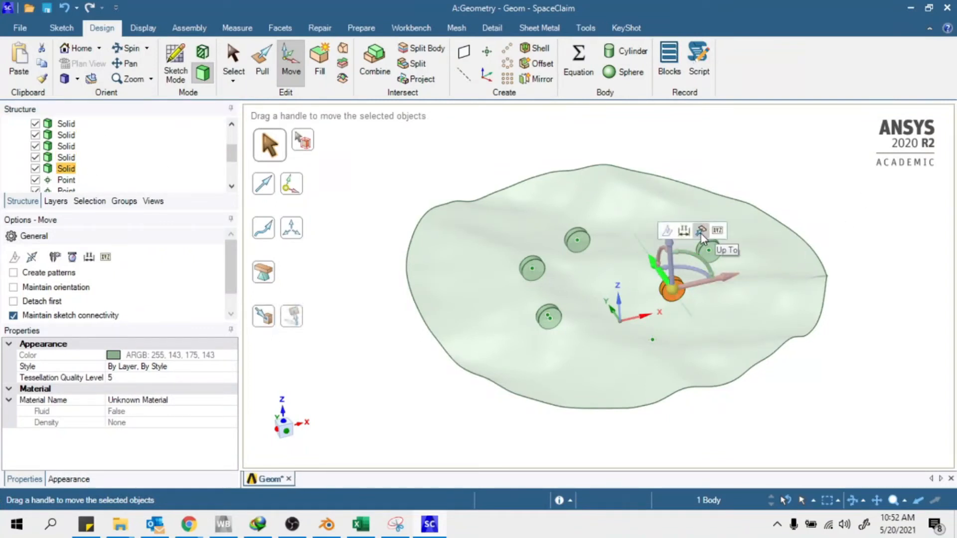
{"action": "key", "text": "u"}
{"action": "left_click", "coordinate": [652, 341]}
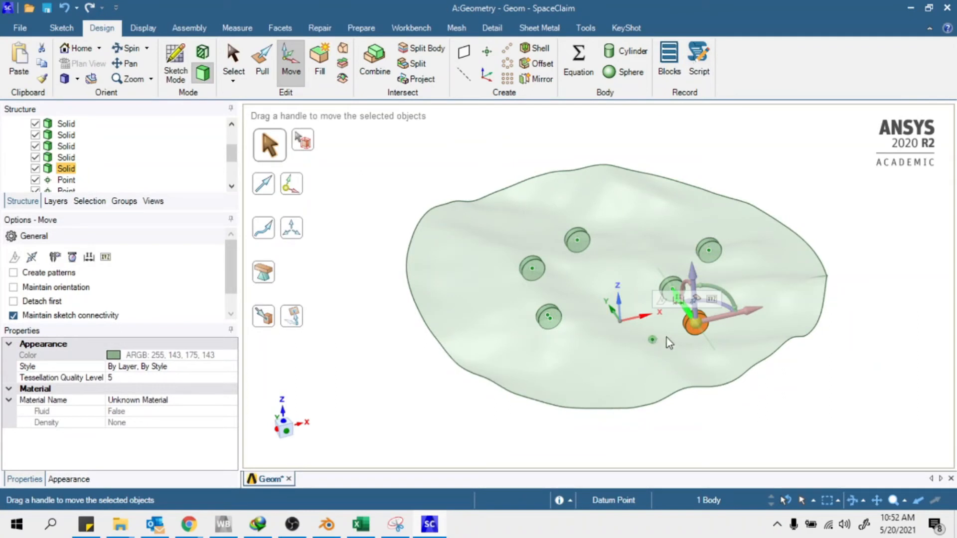
{"action": "left_click", "coordinate": [741, 238]}
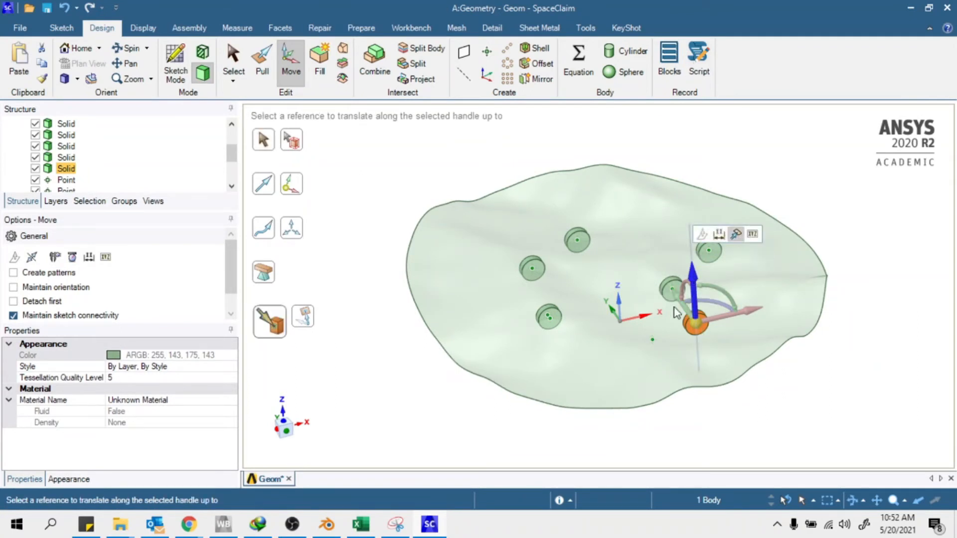
{"action": "left_click", "coordinate": [652, 341]}
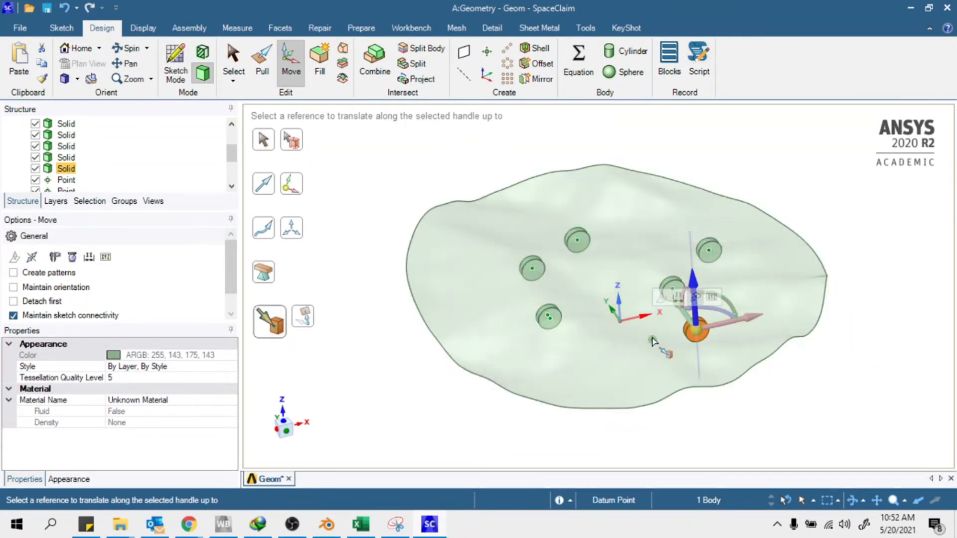
{"action": "left_click", "coordinate": [735, 321]}
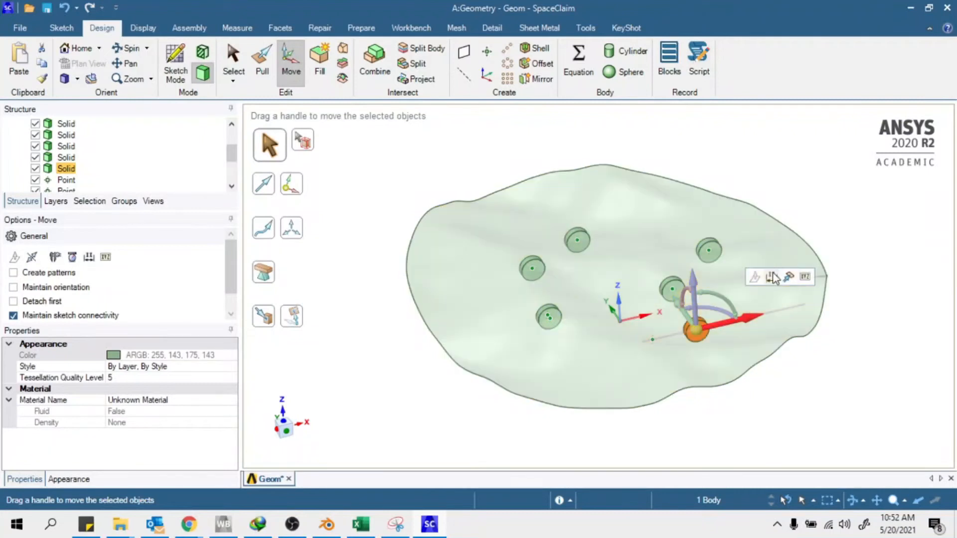
{"action": "key", "text": "u"}
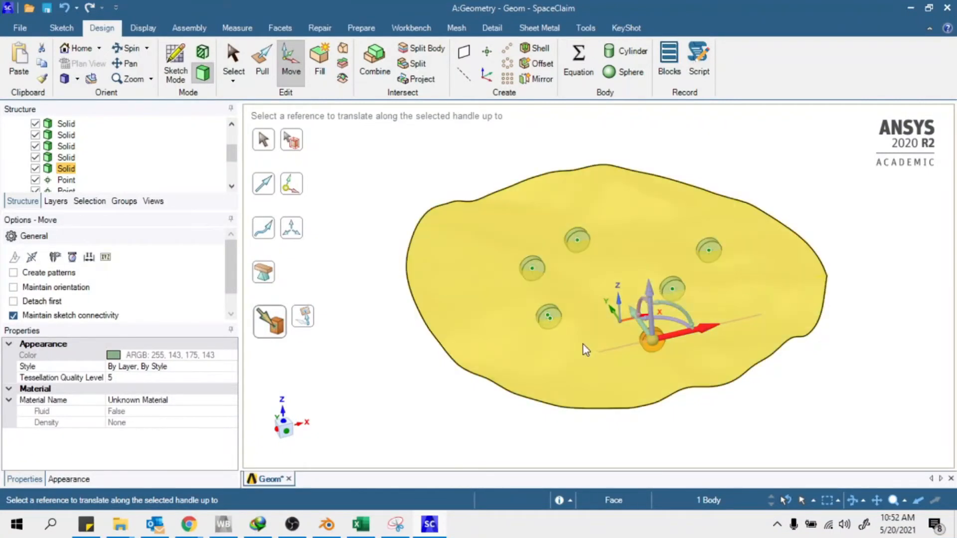
{"action": "left_click", "coordinate": [582, 345]}
{"action": "left_click", "coordinate": [820, 390]}
{"action": "middle_click_drag", "start_coordinate": [820, 390], "coordinate": [822, 418]}
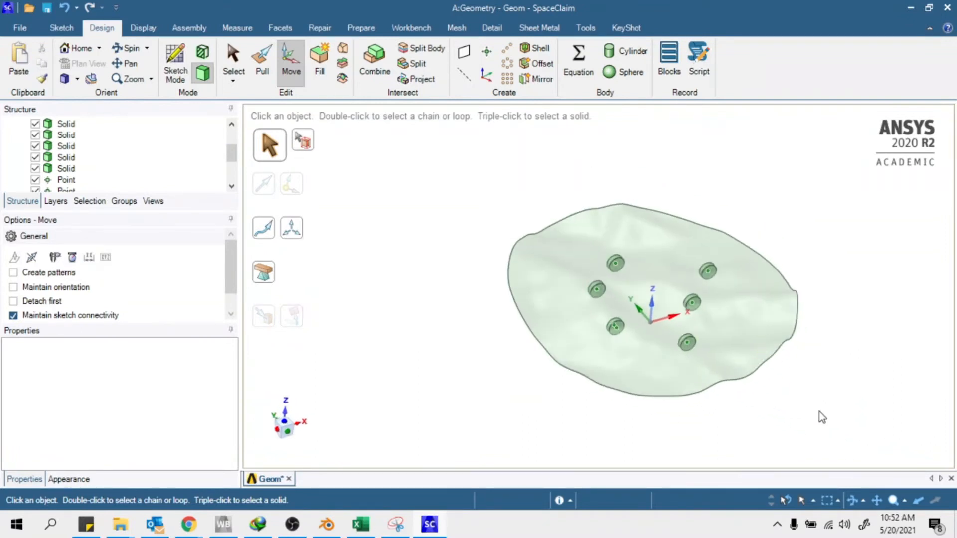
Delete all six datum points from the Structure tree
{"action": "key", "text": "s"}
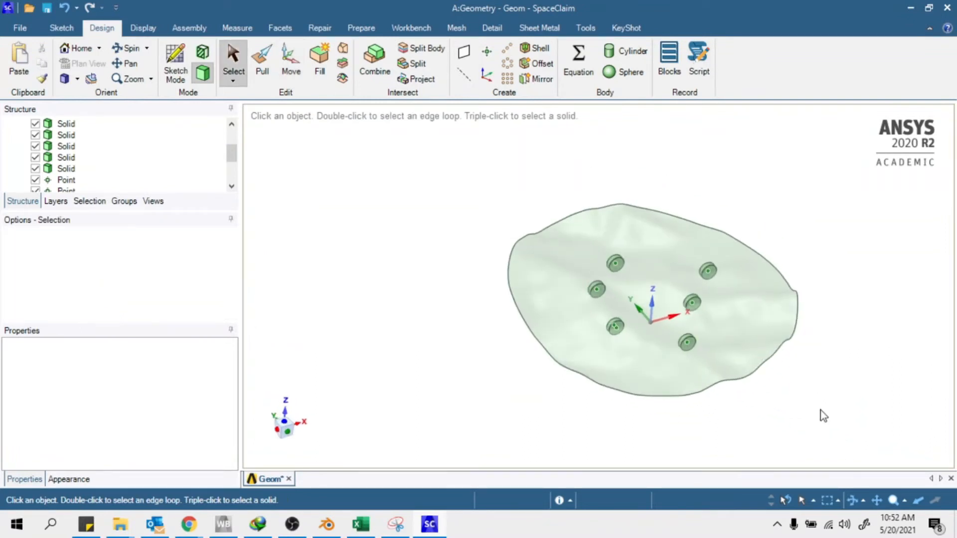
{"action": "scroll", "coordinate": [105, 137], "scroll_direction": "down", "scroll_amount": 3}
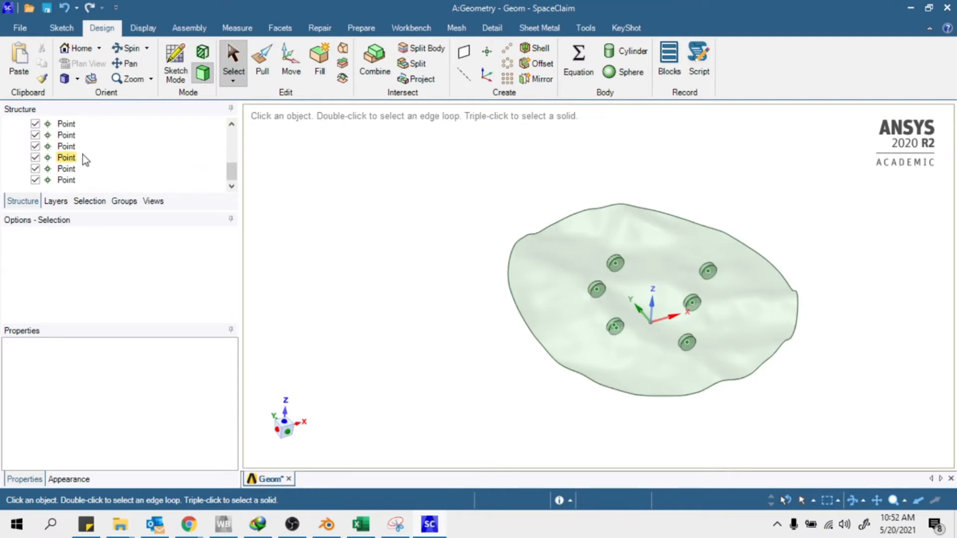
{"action": "right_click", "coordinate": [68, 181]}
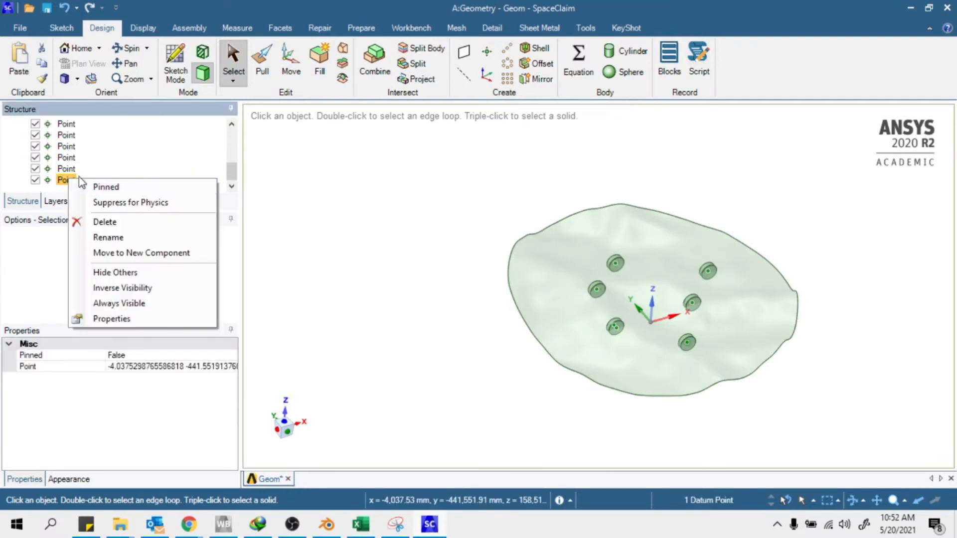
{"action": "left_click", "coordinate": [103, 222]}
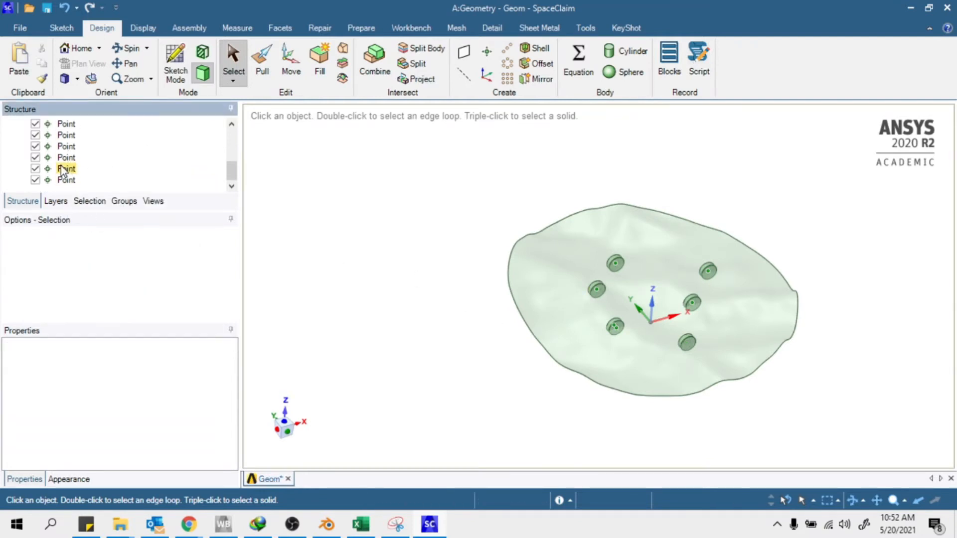
{"action": "left_click", "coordinate": [68, 180]}
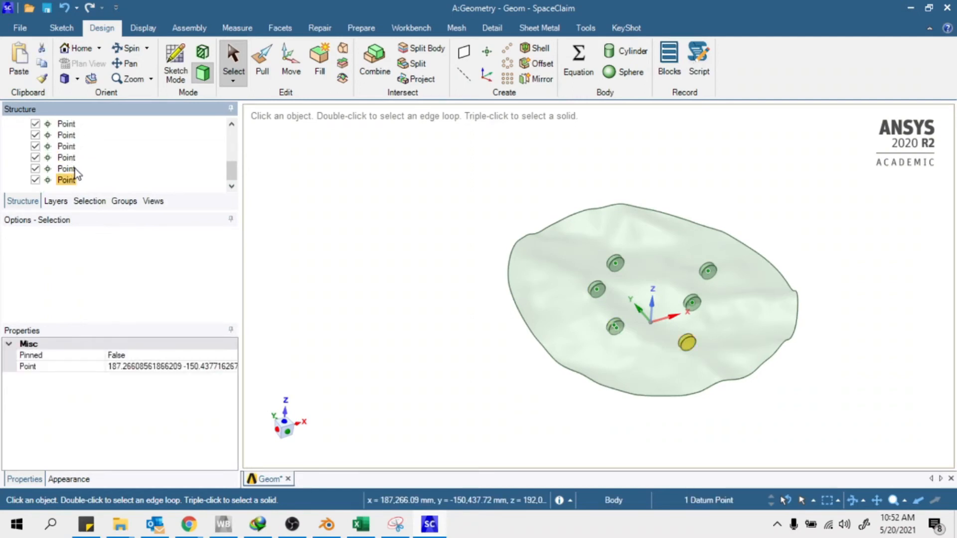
{"action": "scroll", "coordinate": [70, 169], "scroll_direction": "up", "scroll_amount": 2}
{"action": "left_click", "coordinate": [67, 180]}
{"action": "scroll", "coordinate": [100, 177], "scroll_direction": "down", "scroll_amount": 2}
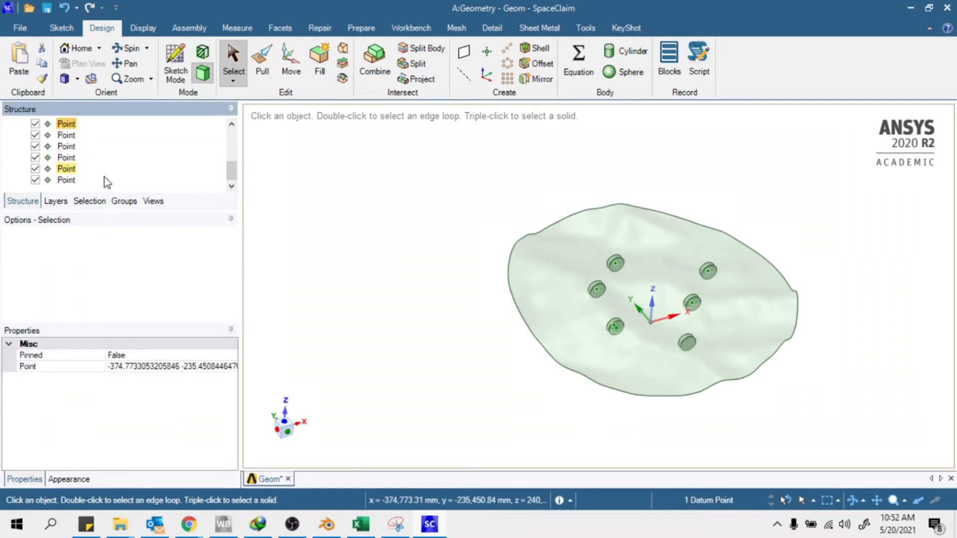
{"action": "left_click", "coordinate": [66, 181], "text": "shift"}
{"action": "right_click", "coordinate": [66, 180]}
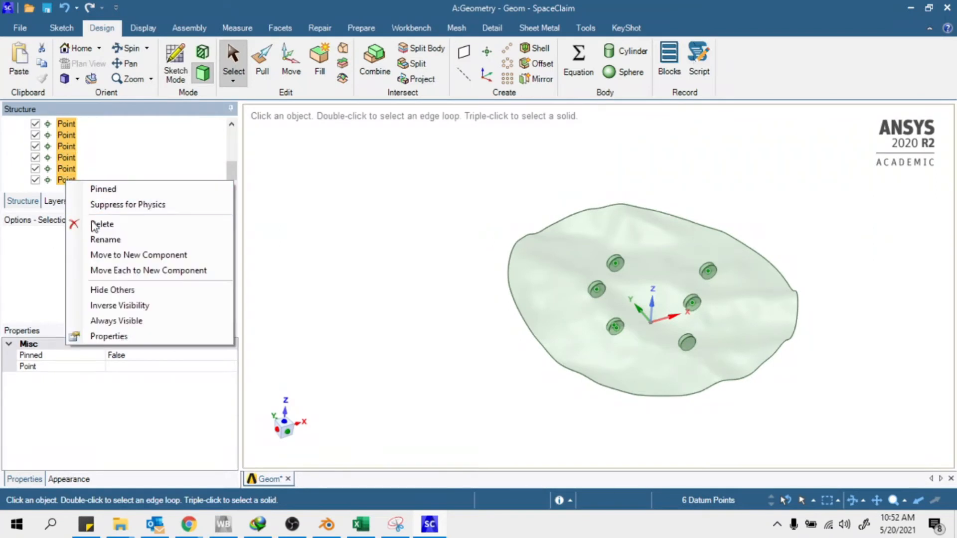
{"action": "left_click", "coordinate": [94, 224]}
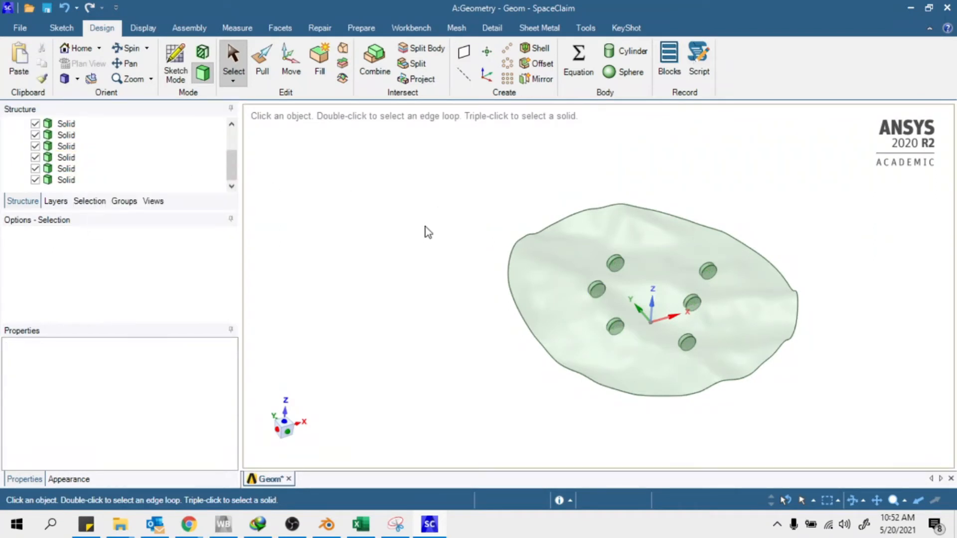
Hide all six turbine disk Solids
{"action": "scroll", "coordinate": [80, 152], "scroll_direction": "up", "scroll_amount": 3}
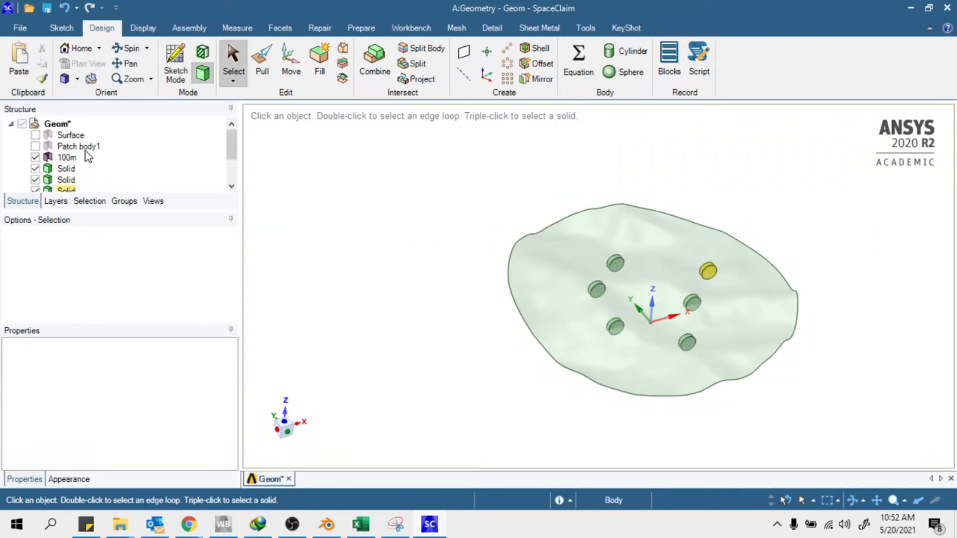
{"action": "left_click", "coordinate": [35, 168]}
{"action": "scroll", "coordinate": [117, 177], "scroll_direction": "down", "scroll_amount": 2}
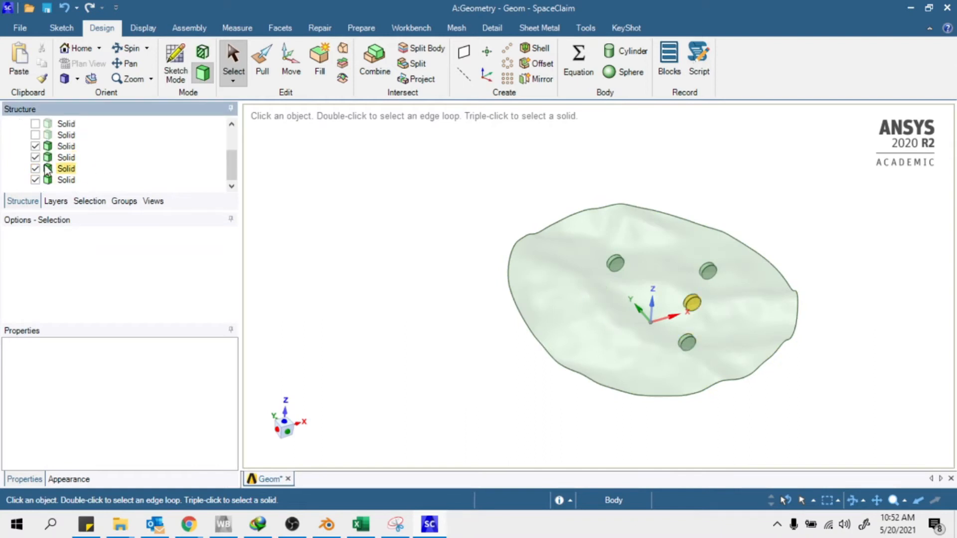
{"action": "left_click", "coordinate": [35, 146]}
{"action": "left_click", "coordinate": [36, 158]}
{"action": "left_click", "coordinate": [35, 169]}
{"action": "left_click", "coordinate": [36, 180]}
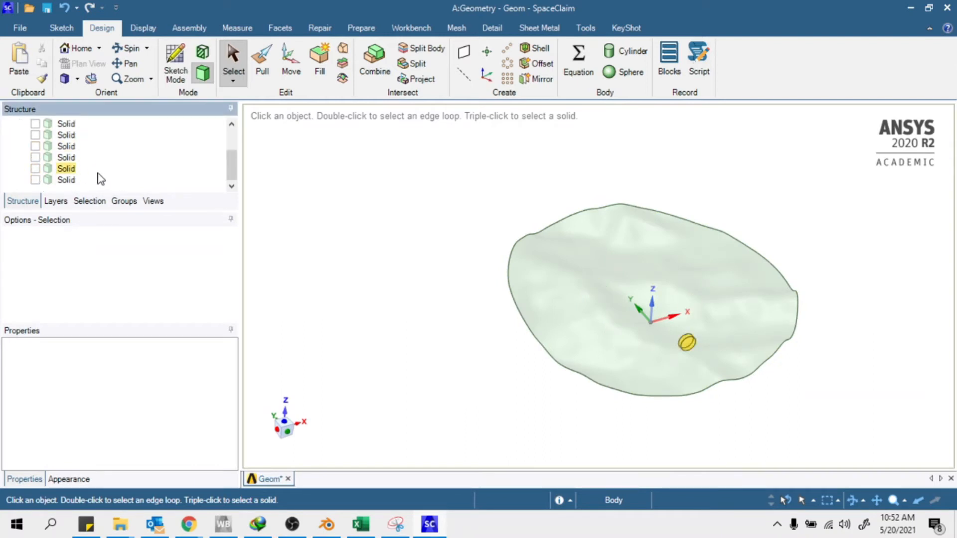
Delete the 100m surface and show the terrain patch and cylindrical Surface domain
{"action": "scroll", "coordinate": [95, 170], "scroll_direction": "up", "scroll_amount": 5}
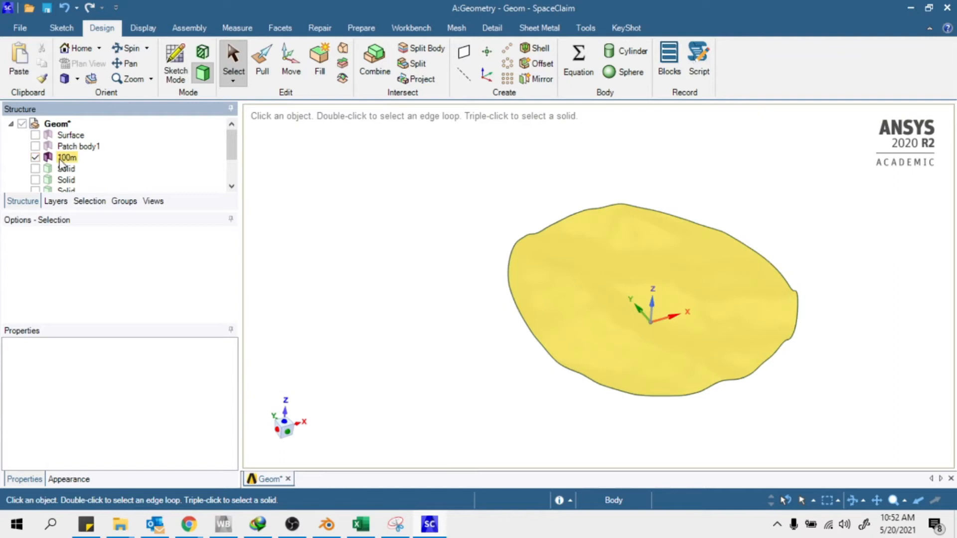
{"action": "right_click", "coordinate": [60, 160]}
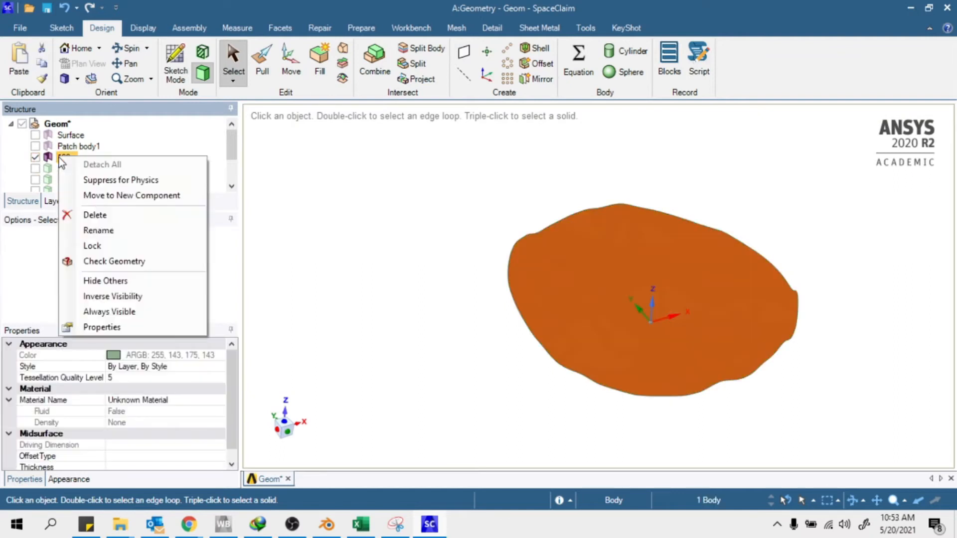
{"action": "left_click", "coordinate": [94, 215]}
{"action": "left_click", "coordinate": [35, 146]}
{"action": "left_click", "coordinate": [36, 135]}
Show all six turbine disk Solids again inside the domain
{"action": "middle_click_drag", "start_coordinate": [329, 289], "coordinate": [324, 252]}
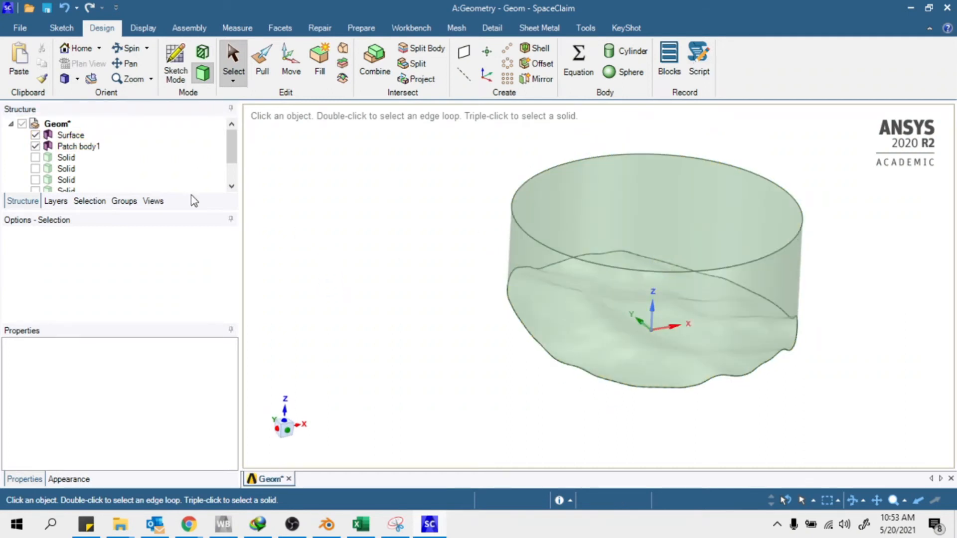
{"action": "scroll", "coordinate": [50, 149], "scroll_direction": "down", "scroll_amount": 2}
{"action": "left_click", "coordinate": [36, 123]}
{"action": "left_click", "coordinate": [36, 146]}
{"action": "left_click", "coordinate": [36, 157]}
{"action": "left_click", "coordinate": [35, 169]}
{"action": "left_click", "coordinate": [35, 179]}
{"action": "mouse_move", "coordinate": [449, 279]}
{"action": "middle_mouse_down"}
{"action": "mouse_move", "coordinate": [497, 299]}
{"action": "mouse_move", "coordinate": [412, 284]}
{"action": "mouse_move", "coordinate": [482, 288]}
{"action": "mouse_move", "coordinate": [440, 275]}
{"action": "middle_mouse_up"}
{"action": "scroll", "coordinate": [60, 165], "scroll_direction": "up", "scroll_amount": 2}
{"action": "left_click", "coordinate": [35, 168]}
Inspect the domain, then hide only the sixth turbine disk
{"action": "middle_click_drag", "start_coordinate": [663, 314], "coordinate": [662, 349]}
{"action": "left_click", "coordinate": [681, 327]}
{"action": "scroll", "coordinate": [70, 164], "scroll_direction": "down", "scroll_amount": 1}
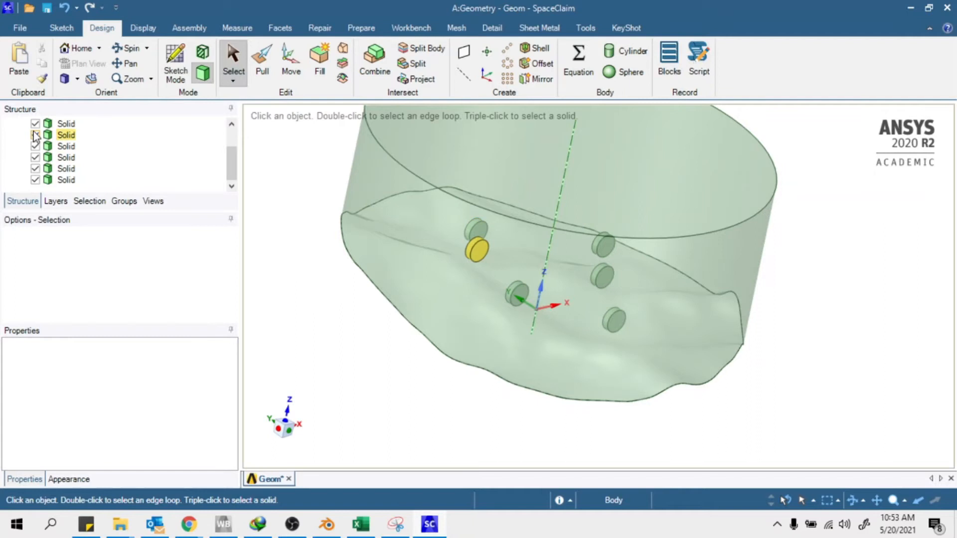
{"action": "scroll", "coordinate": [468, 243], "scroll_direction": "up", "scroll_amount": 3}
{"action": "scroll", "coordinate": [486, 243], "scroll_direction": "up", "scroll_amount": 1}
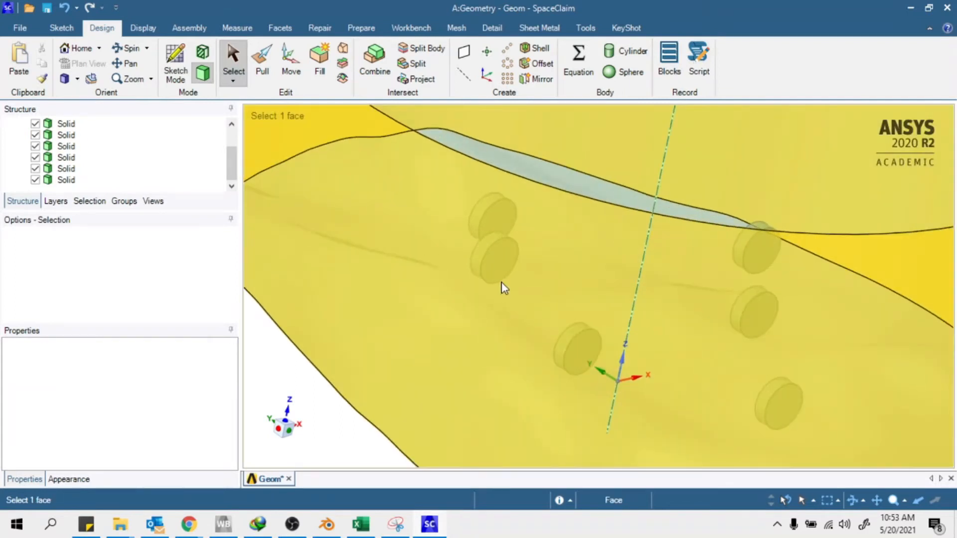
{"action": "scroll", "coordinate": [502, 283], "scroll_direction": "down", "scroll_amount": 3}
{"action": "left_click", "coordinate": [35, 169]}
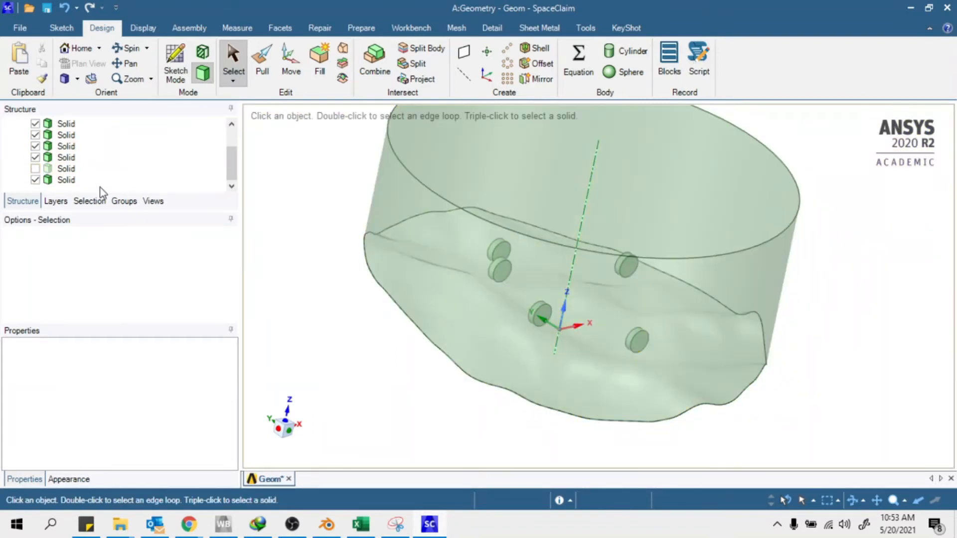
{"action": "left_click", "coordinate": [35, 169]}
{"action": "left_click", "coordinate": [35, 180]}
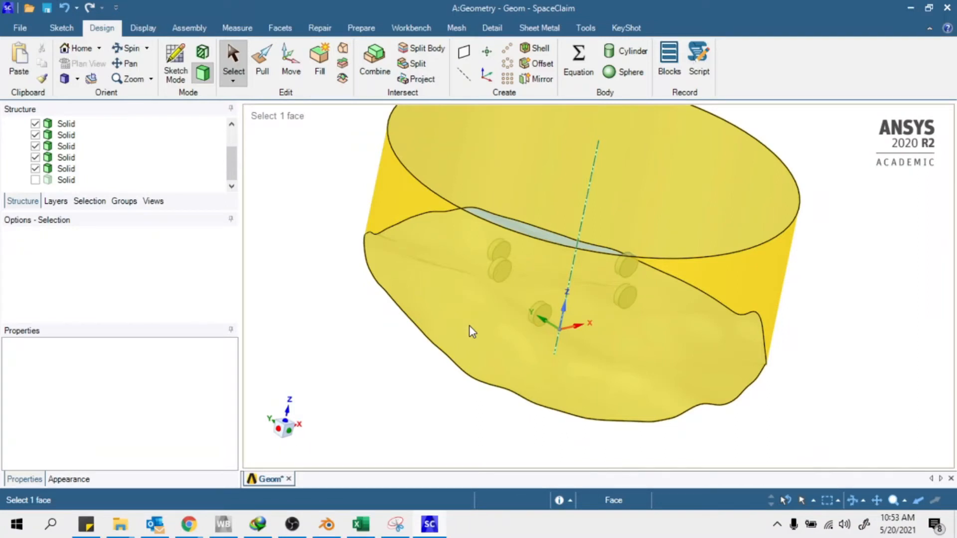
{"action": "left_click", "coordinate": [536, 318]}
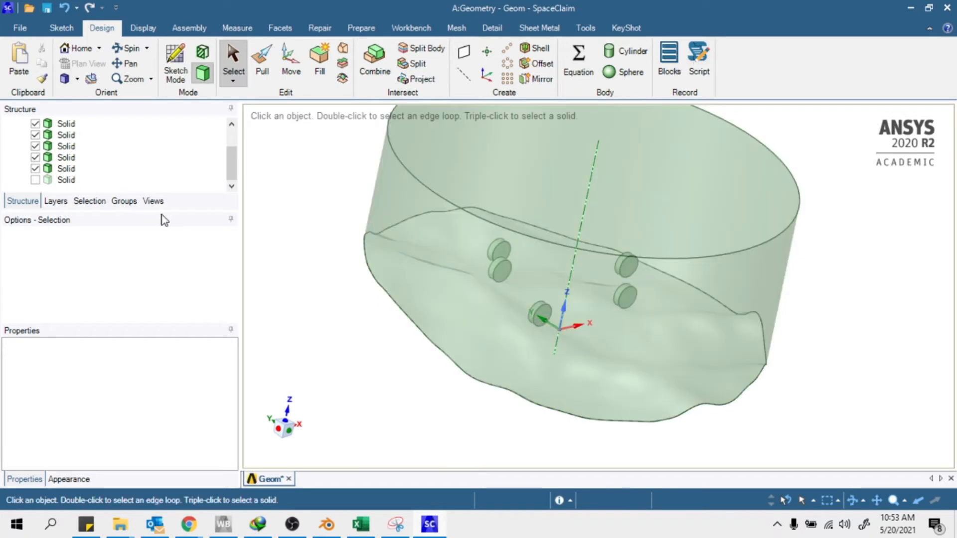
{"action": "left_click", "coordinate": [361, 524]}
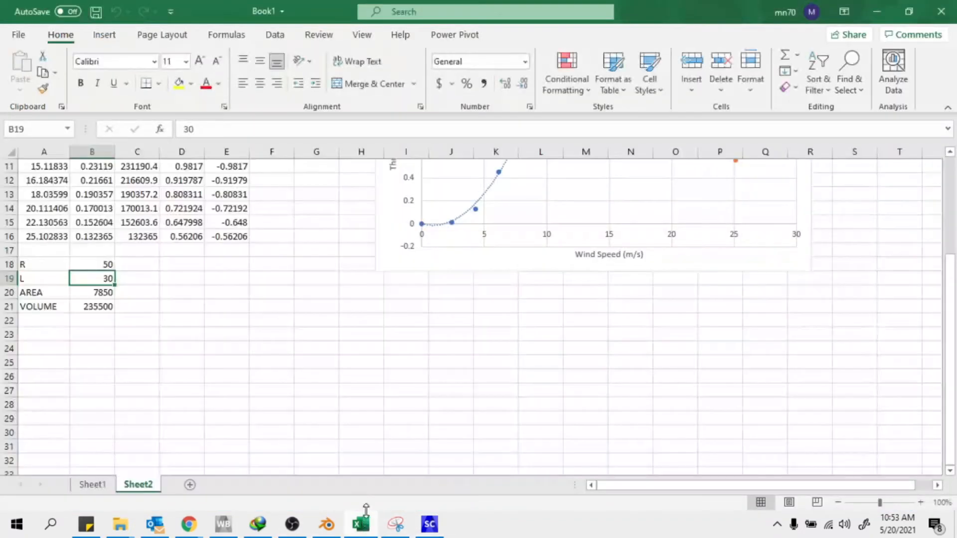
{"action": "scroll", "coordinate": [80, 279], "scroll_direction": "up", "scroll_amount": 3}
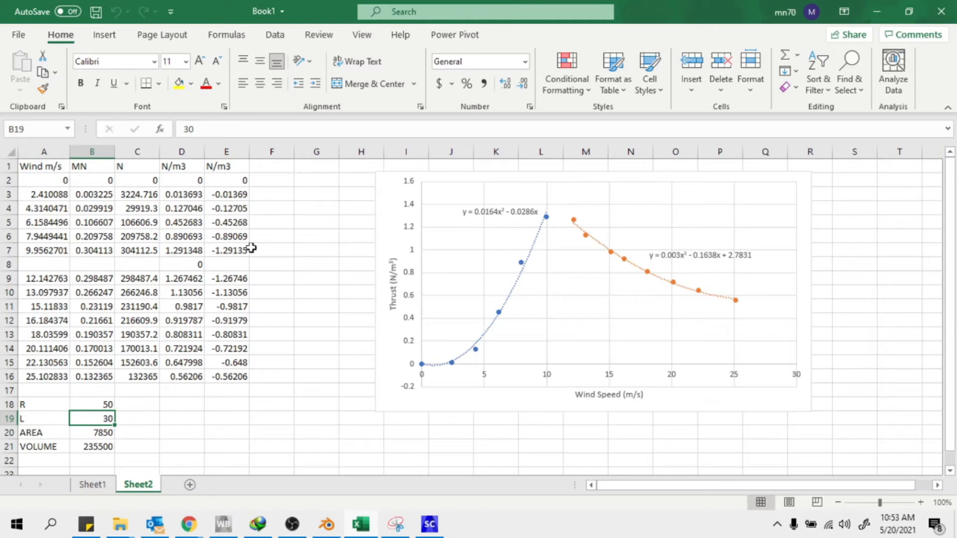
{"action": "left_click", "coordinate": [876, 11]}
Rotate the domain view and show the last turbine disk
{"action": "scroll", "coordinate": [354, 321], "scroll_direction": "up", "scroll_amount": 1}
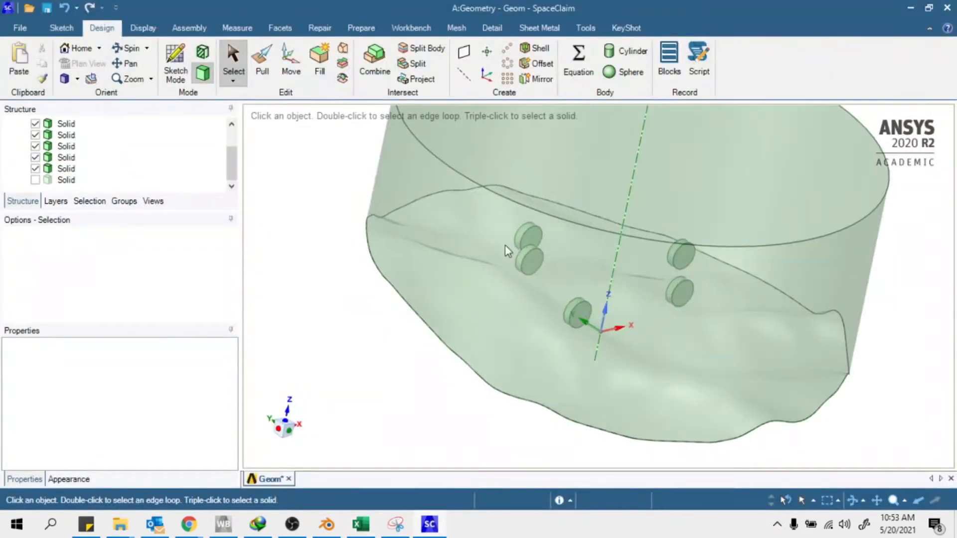
{"action": "scroll", "coordinate": [578, 273], "scroll_direction": "up", "scroll_amount": 1}
{"action": "middle_click_drag", "start_coordinate": [578, 274], "coordinate": [455, 294]}
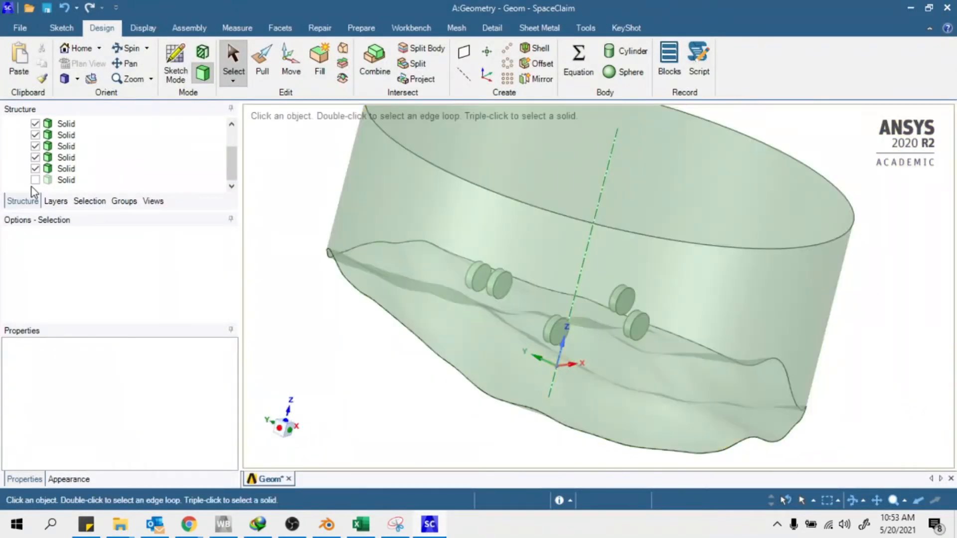
{"action": "left_click", "coordinate": [35, 179]}
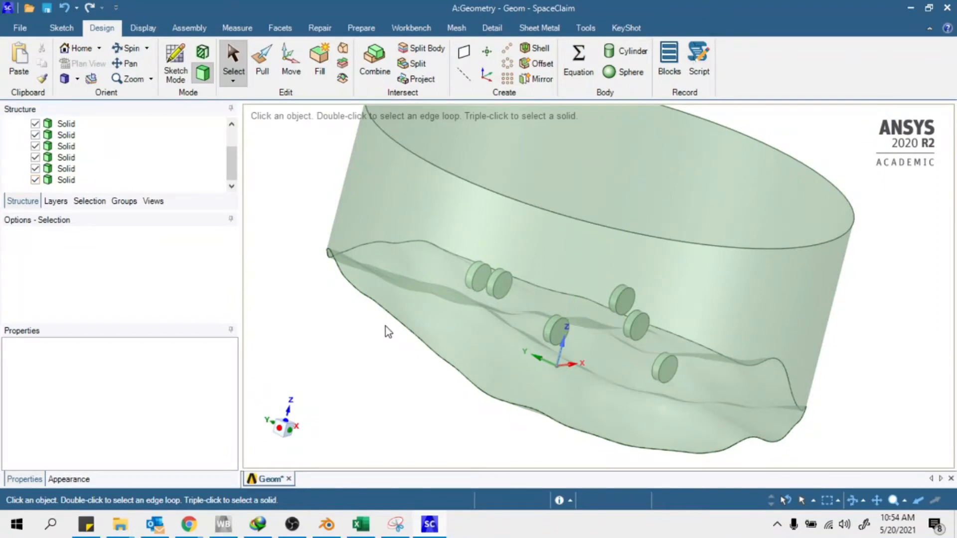
{"action": "scroll", "coordinate": [389, 331], "scroll_direction": "down", "scroll_amount": 3}
{"action": "scroll", "coordinate": [59, 162], "scroll_direction": "up", "scroll_amount": 3}
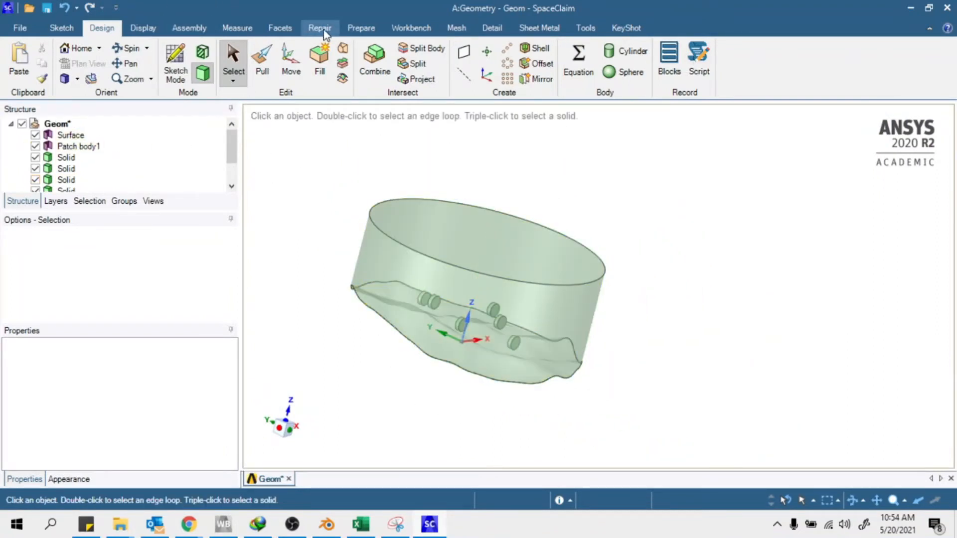
Hide all the turbine disks so only the domain surfaces remain visible
{"action": "left_click", "coordinate": [321, 30]}
{"action": "left_click", "coordinate": [35, 158]}
{"action": "left_click", "coordinate": [35, 168]}
{"action": "left_click", "coordinate": [35, 180]}
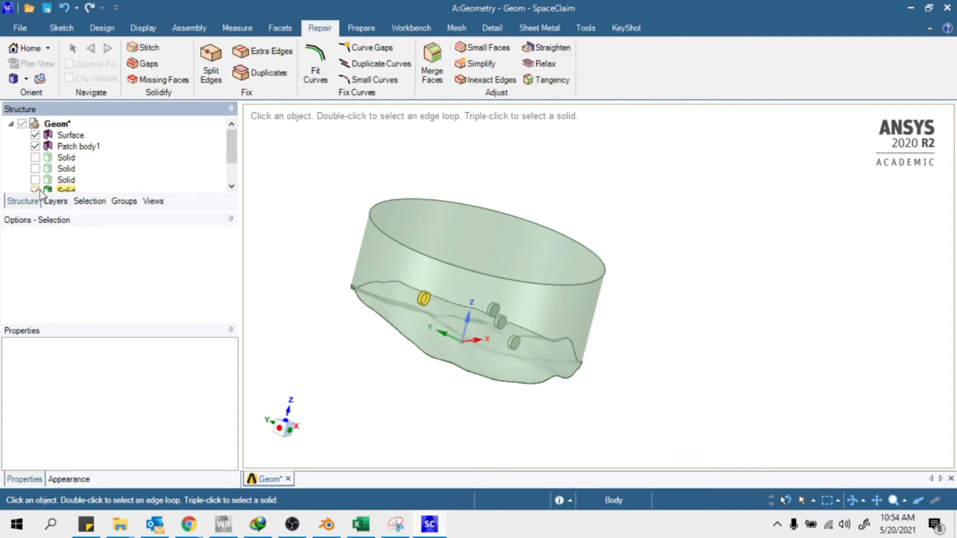
{"action": "left_click", "coordinate": [37, 189]}
{"action": "scroll", "coordinate": [39, 188], "scroll_direction": "down", "scroll_amount": 2}
{"action": "left_click", "coordinate": [36, 158]}
{"action": "left_click", "coordinate": [35, 169]}
{"action": "left_click", "coordinate": [36, 179]}
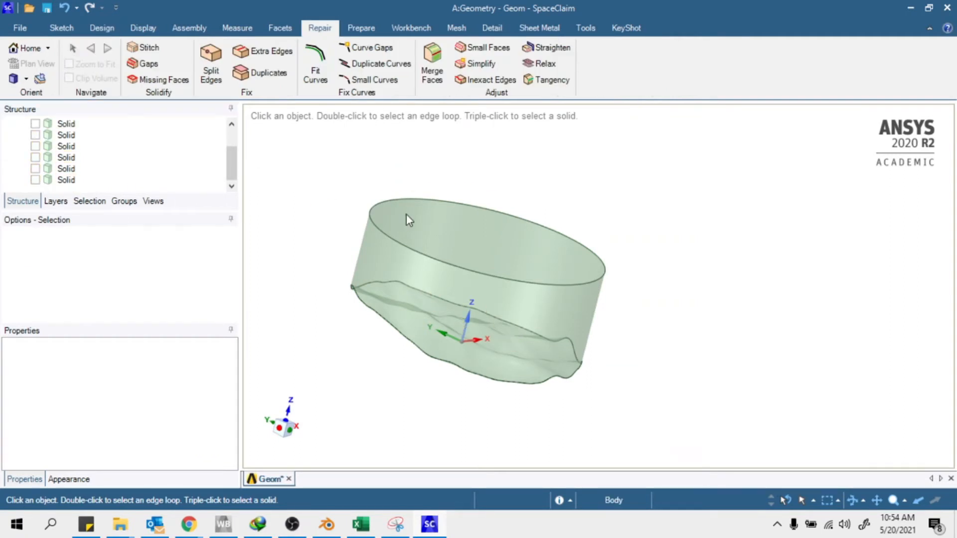
{"action": "scroll", "coordinate": [408, 220], "scroll_direction": "down", "scroll_amount": 3}
{"action": "scroll", "coordinate": [205, 151], "scroll_direction": "up", "scroll_amount": 3}
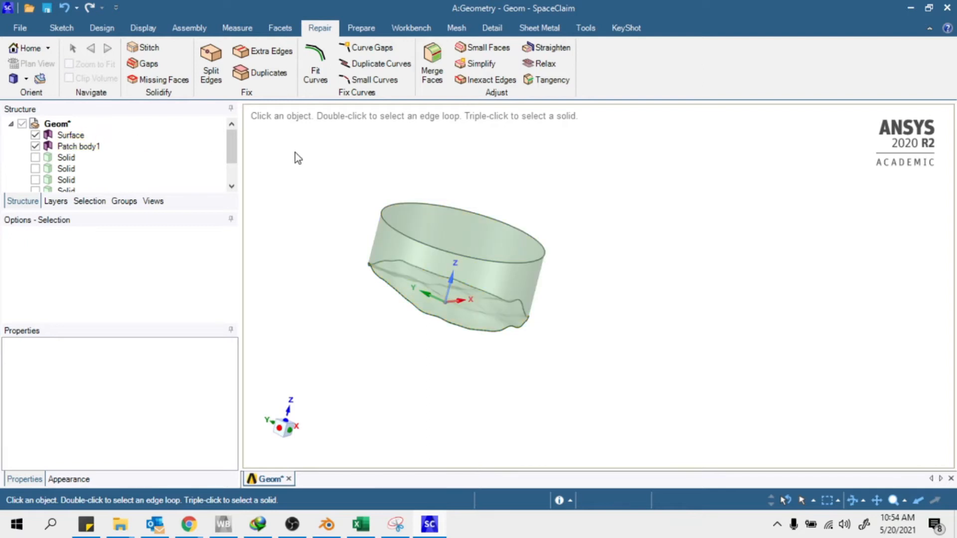
Run Repair > Stitch, confirm no stitchable edges remain, and exit the tool
{"action": "left_click", "coordinate": [141, 29]}
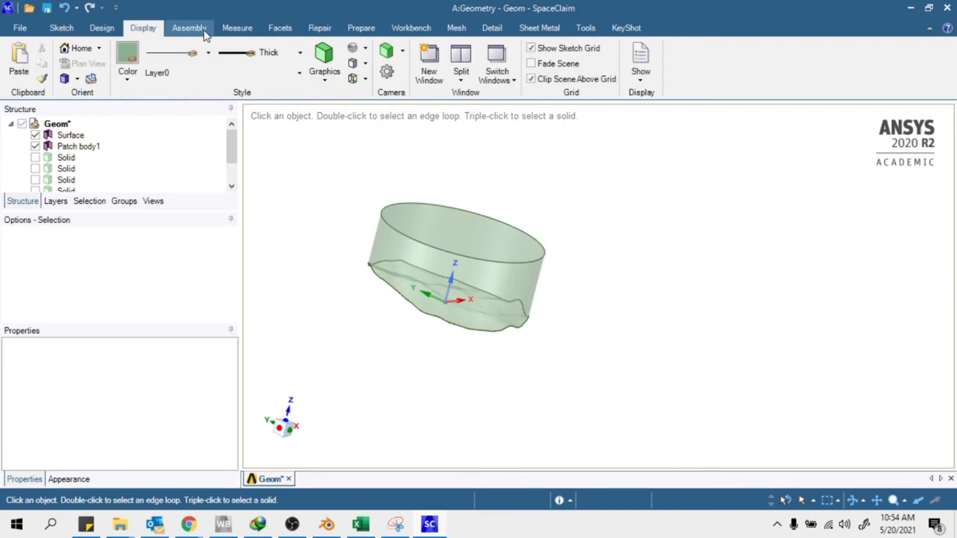
{"action": "left_click", "coordinate": [103, 28]}
{"action": "left_click", "coordinate": [319, 28]}
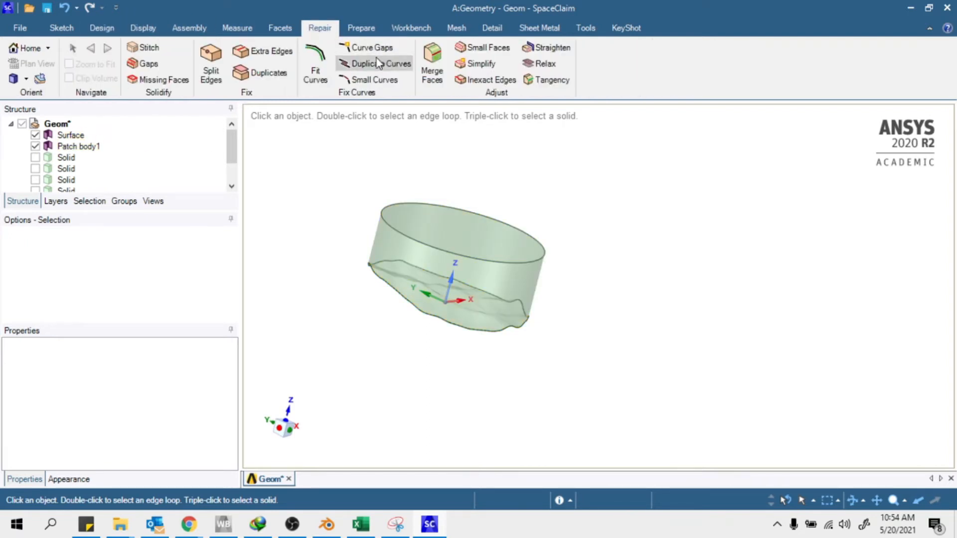
{"action": "left_click", "coordinate": [167, 48]}
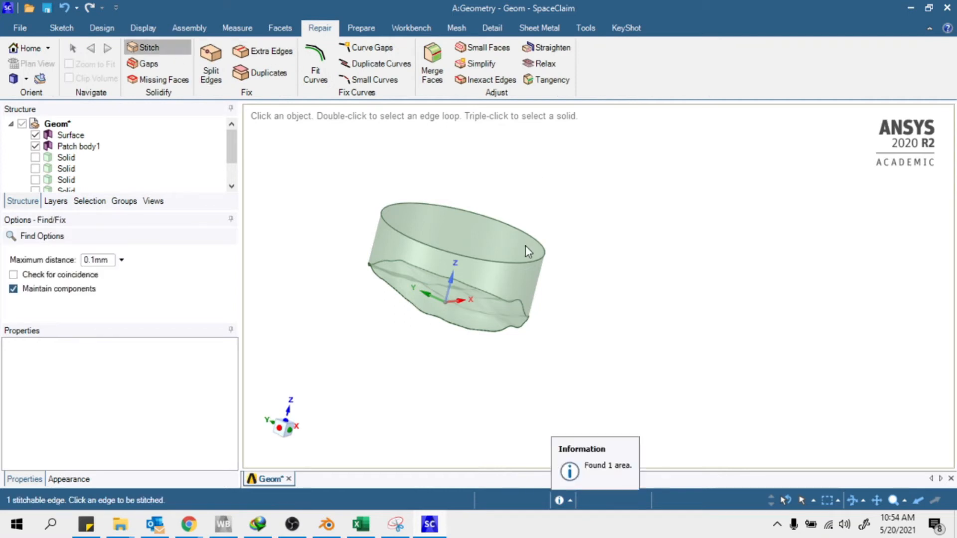
{"action": "scroll", "coordinate": [405, 312], "scroll_direction": "up", "scroll_amount": 3}
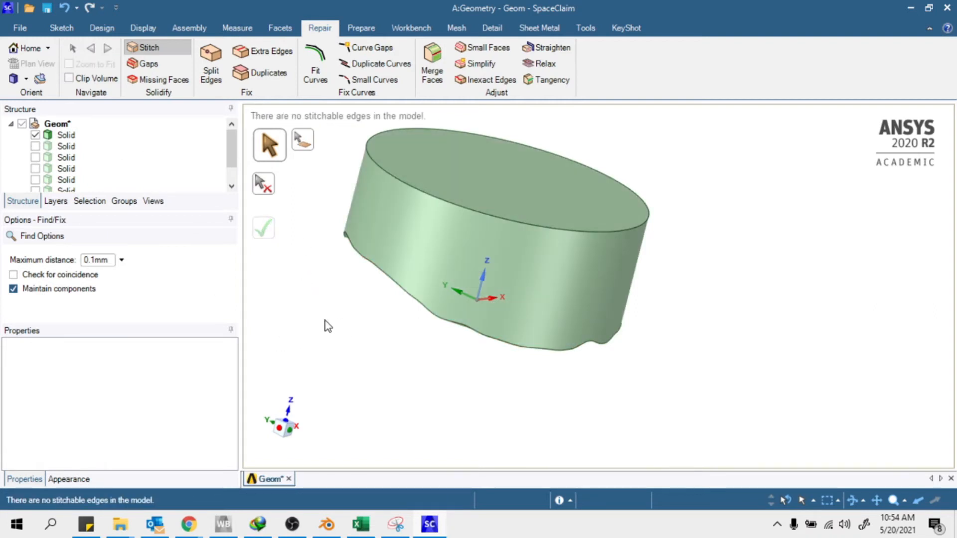
{"action": "key", "text": "Escape"}
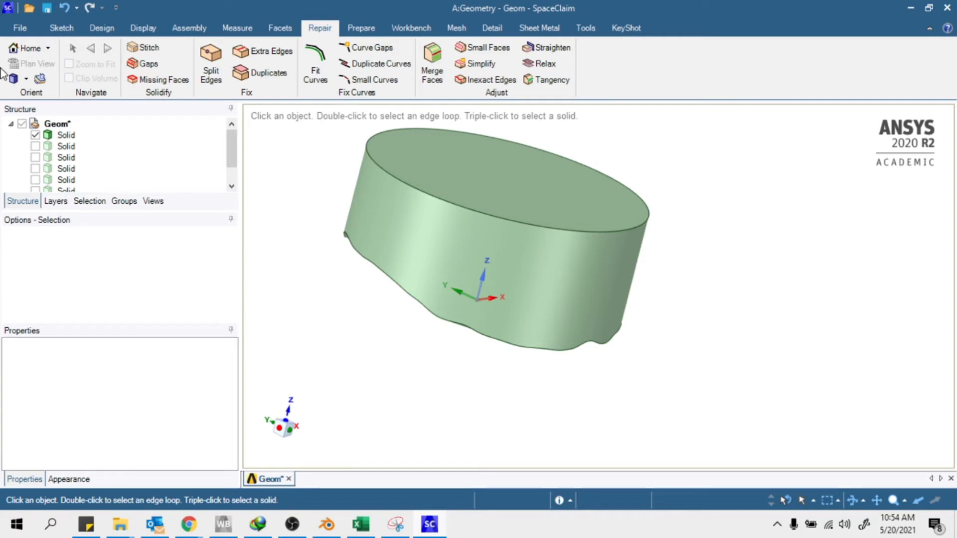
Rename the first Solid body to 'domain'
{"action": "right_click", "coordinate": [65, 140]}
{"action": "left_click", "coordinate": [62, 135]}
{"action": "right_click", "coordinate": [63, 135]}
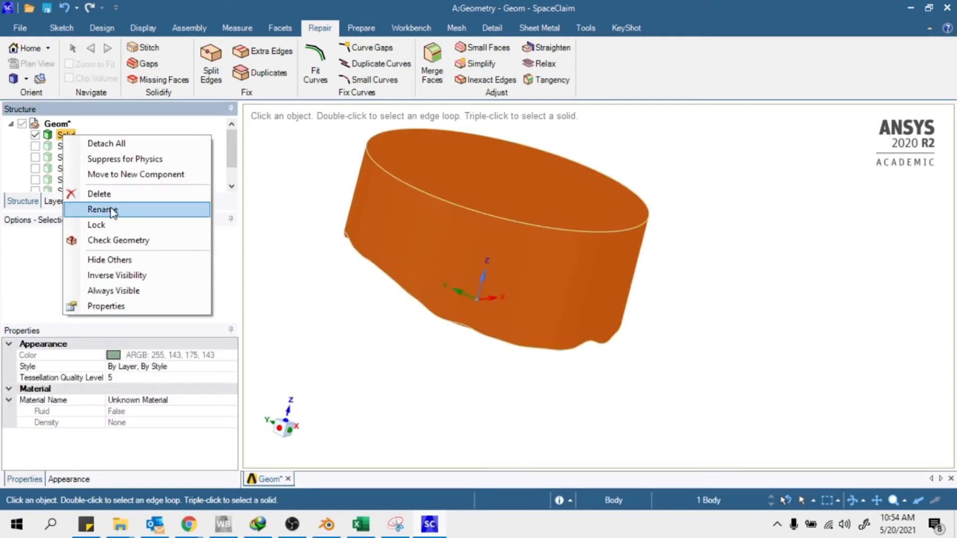
{"action": "left_click", "coordinate": [110, 209]}
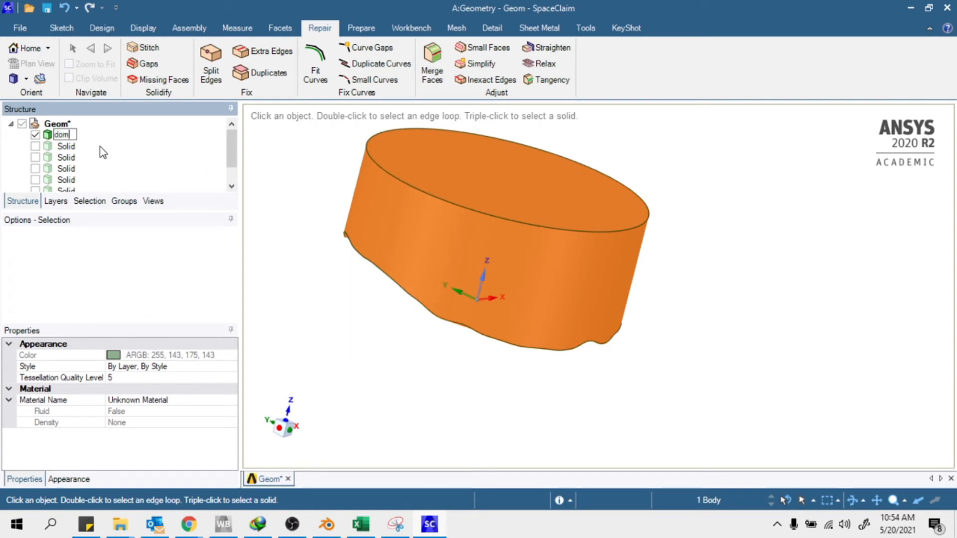
{"action": "type", "text": "domain"}
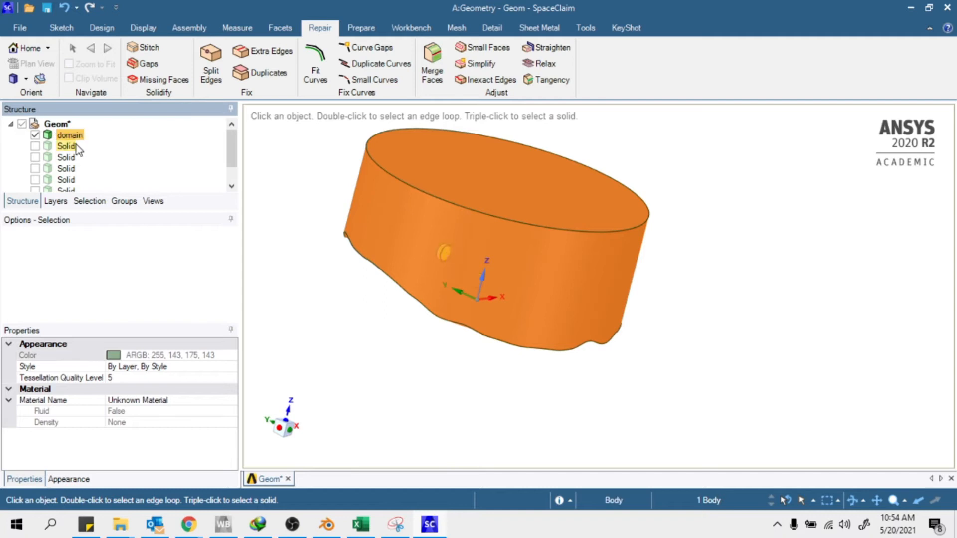
{"action": "key", "text": "Return"}
Rename the six disk bodies together to 'turb', giving turb 1 to turb 6
{"action": "scroll", "coordinate": [88, 180], "scroll_direction": "down", "scroll_amount": 1}
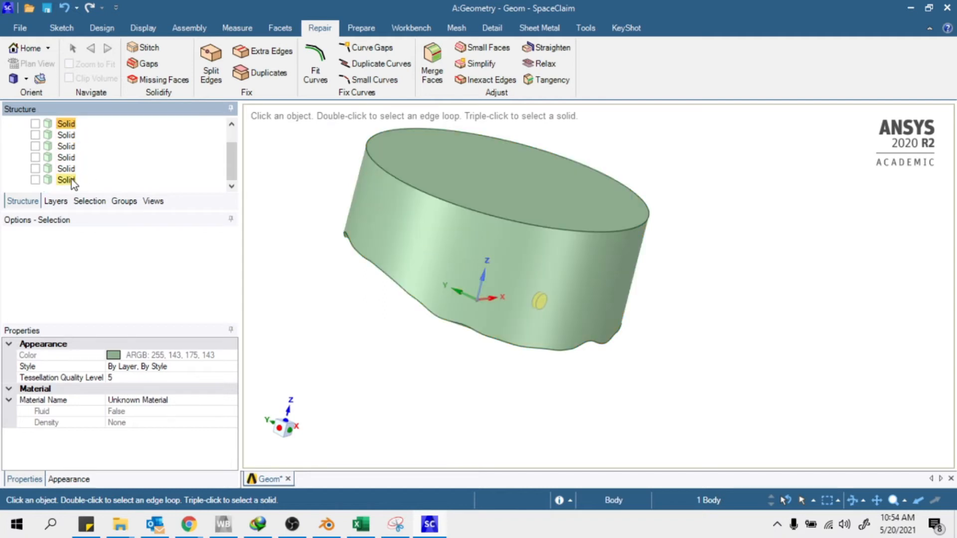
{"action": "left_click", "coordinate": [70, 180], "text": "shift"}
{"action": "right_click", "coordinate": [70, 179]}
{"action": "left_click", "coordinate": [105, 273]}
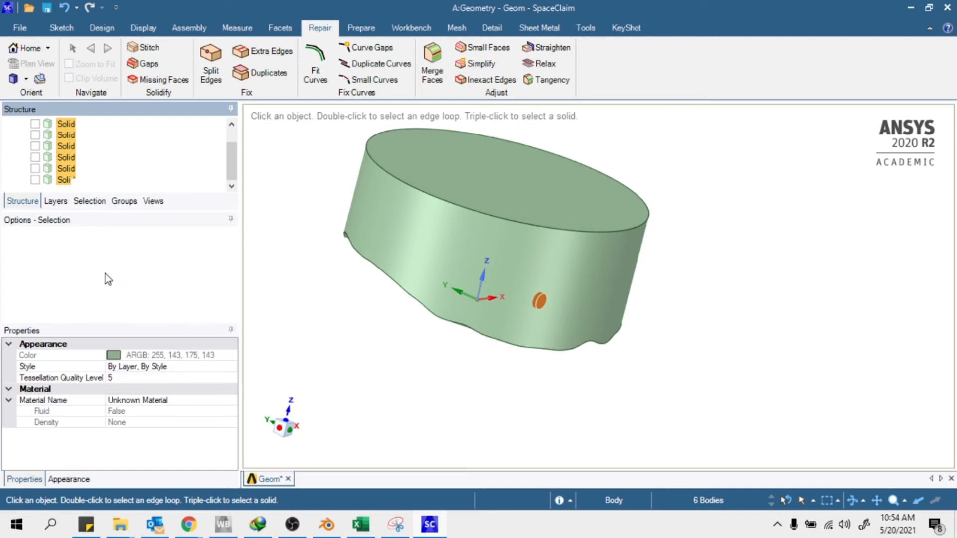
{"action": "type", "text": "turb"}
{"action": "key", "text": "Return"}
Hide the domain body and show the turb 2 disk
{"action": "left_click", "coordinate": [130, 136]}
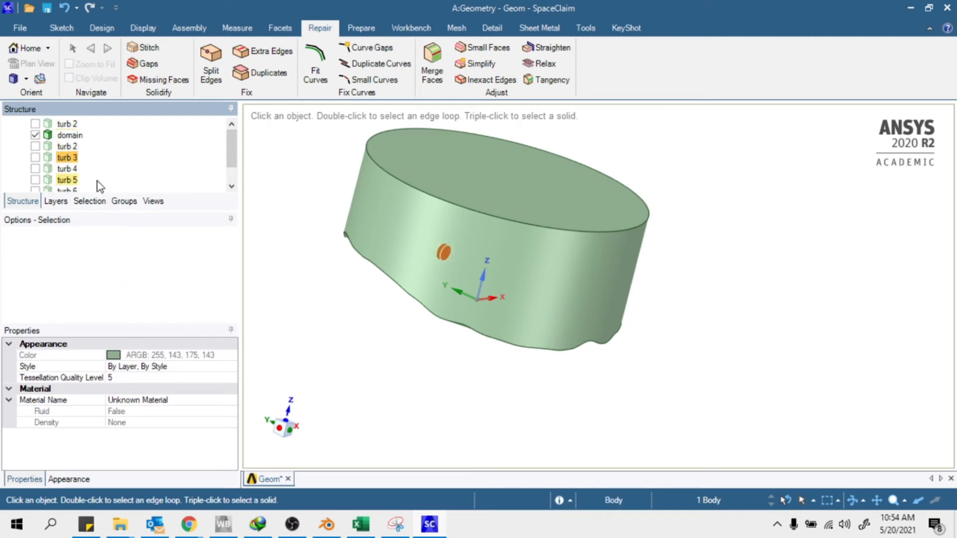
{"action": "left_click", "coordinate": [314, 145]}
{"action": "mouse_move", "coordinate": [482, 261]}
{"action": "middle_mouse_down"}
{"action": "mouse_move", "coordinate": [370, 283]}
{"action": "mouse_move", "coordinate": [468, 257]}
{"action": "middle_mouse_up"}
{"action": "left_click", "coordinate": [35, 135]}
{"action": "left_click", "coordinate": [36, 146]}
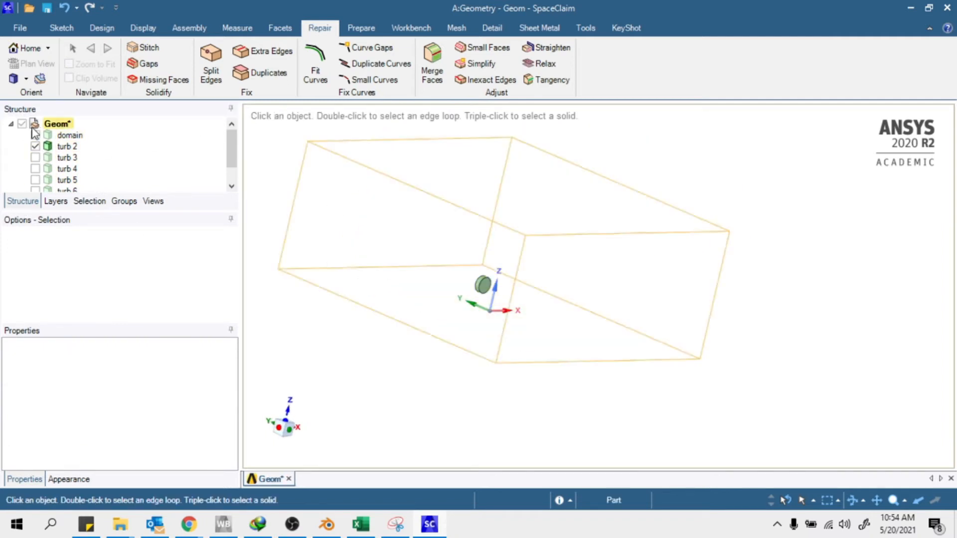
Show the domain and all remaining turb disks, with the cylinder oriented upright
{"action": "scroll", "coordinate": [497, 275], "scroll_direction": "up", "scroll_amount": 5}
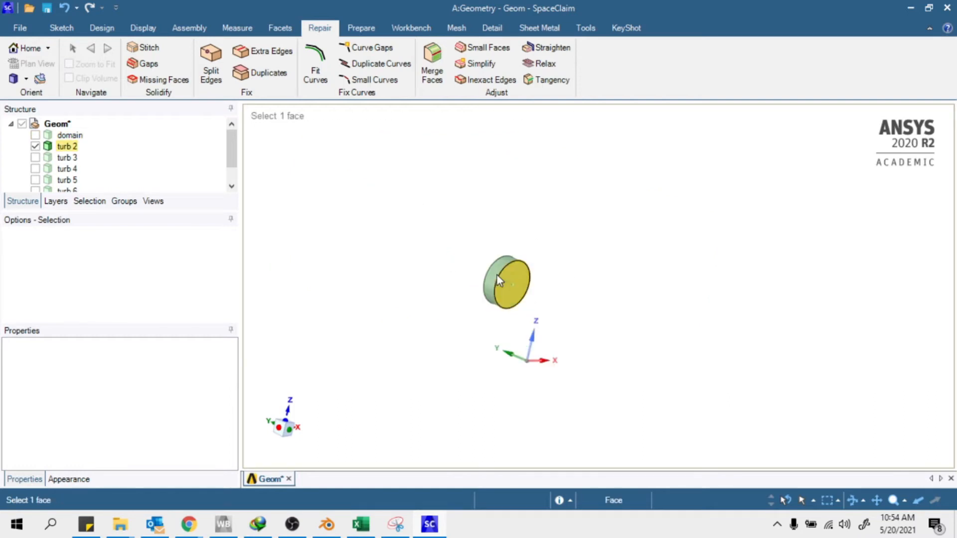
{"action": "left_click", "coordinate": [36, 135]}
{"action": "left_click", "coordinate": [35, 157]}
{"action": "left_click", "coordinate": [35, 169]}
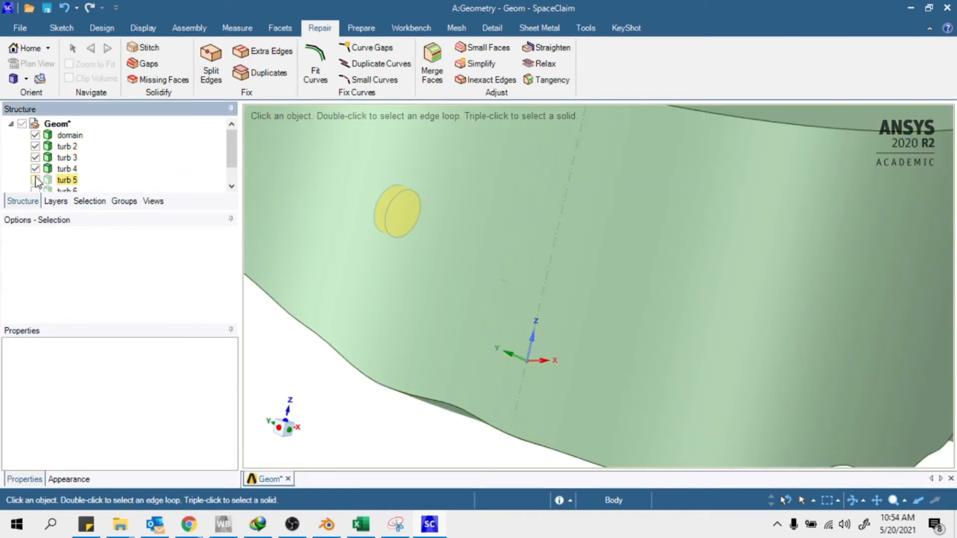
{"action": "left_click", "coordinate": [35, 180]}
{"action": "scroll", "coordinate": [38, 180], "scroll_direction": "down", "scroll_amount": 1}
{"action": "left_click", "coordinate": [36, 169]}
{"action": "left_click", "coordinate": [35, 180]}
{"action": "scroll", "coordinate": [522, 316], "scroll_direction": "down", "scroll_amount": 8}
{"action": "middle_click_drag", "start_coordinate": [643, 363], "coordinate": [608, 355]}
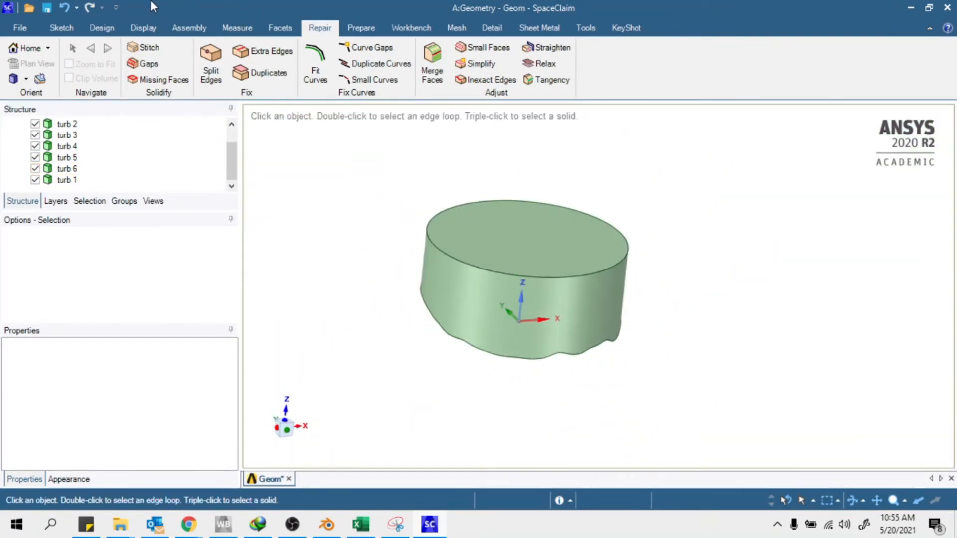
{"action": "left_click", "coordinate": [102, 28]}
Return to the optimaxx prima search results and open the Optimaxx Prima Teknik channel
{"action": "mouse_move", "coordinate": [198, 527]}
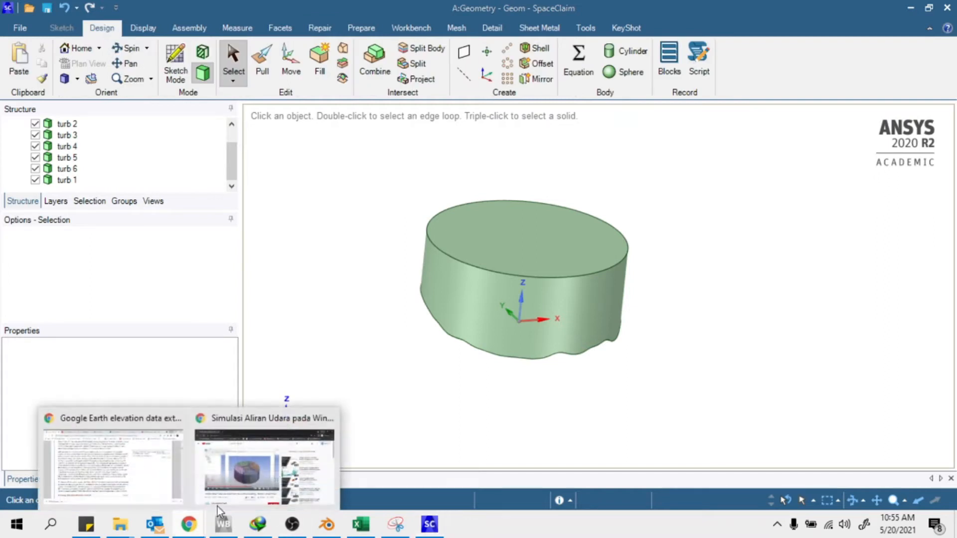
{"action": "left_click", "coordinate": [249, 469]}
{"action": "right_click", "coordinate": [15, 38]}
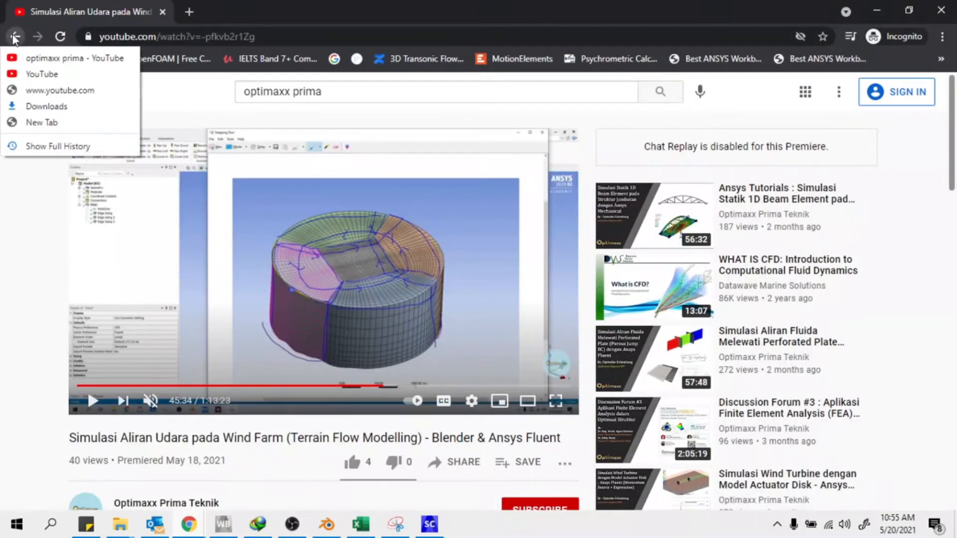
{"action": "left_click", "coordinate": [55, 58]}
{"action": "scroll", "coordinate": [513, 374], "scroll_direction": "down", "scroll_amount": 9}
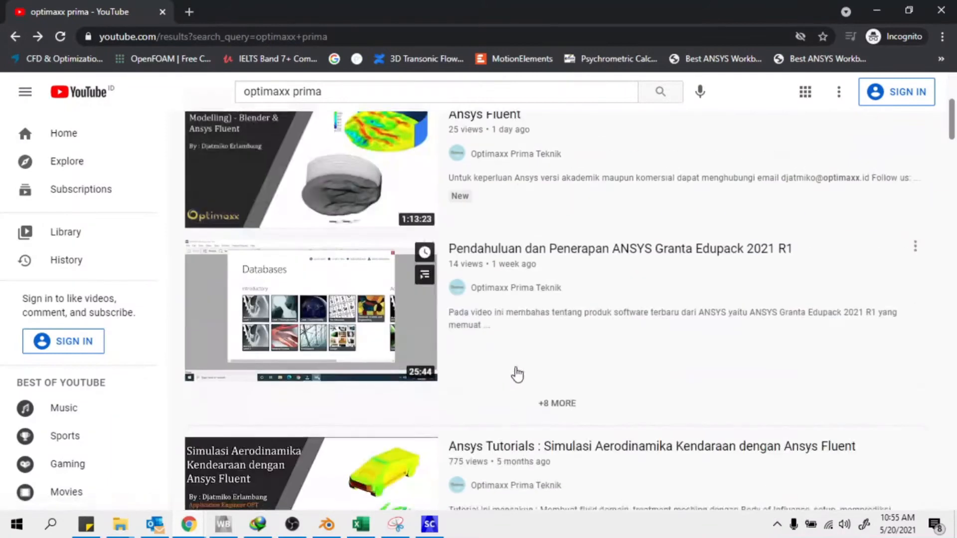
{"action": "scroll", "coordinate": [417, 301], "scroll_direction": "down", "scroll_amount": 8}
{"action": "scroll", "coordinate": [380, 320], "scroll_direction": "up", "scroll_amount": 6}
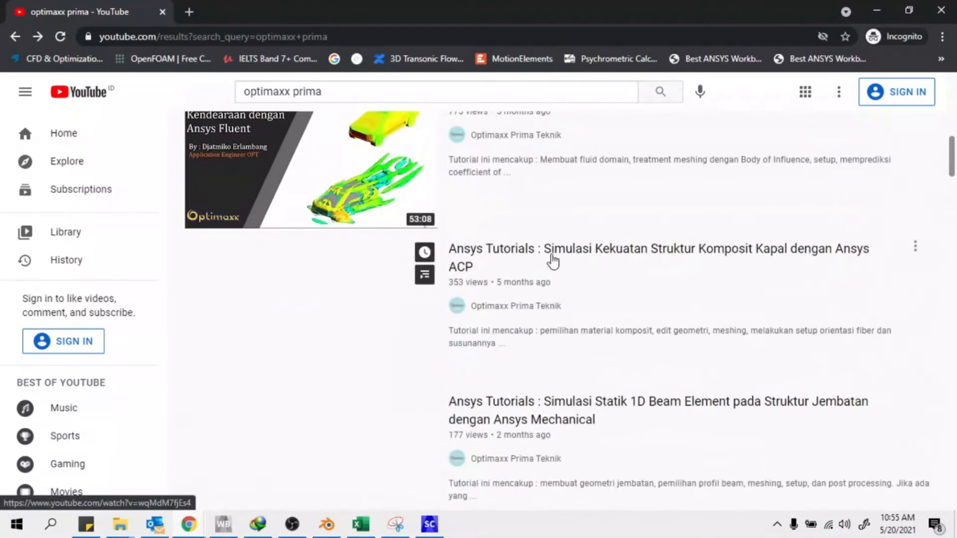
{"action": "scroll", "coordinate": [581, 364], "scroll_direction": "up", "scroll_amount": 10}
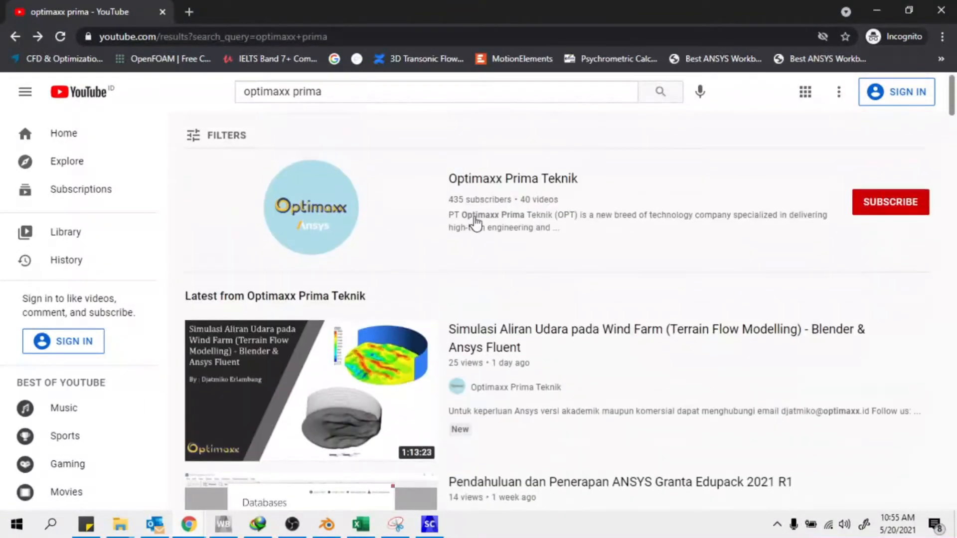
{"action": "left_click", "coordinate": [508, 180]}
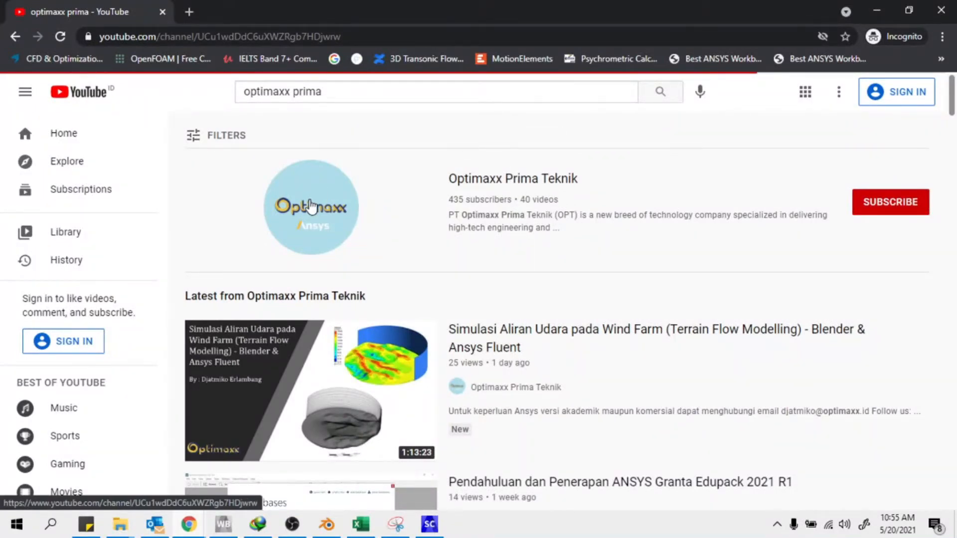
Reconnect to the Wi-Fi network
{"action": "left_click", "coordinate": [828, 524]}
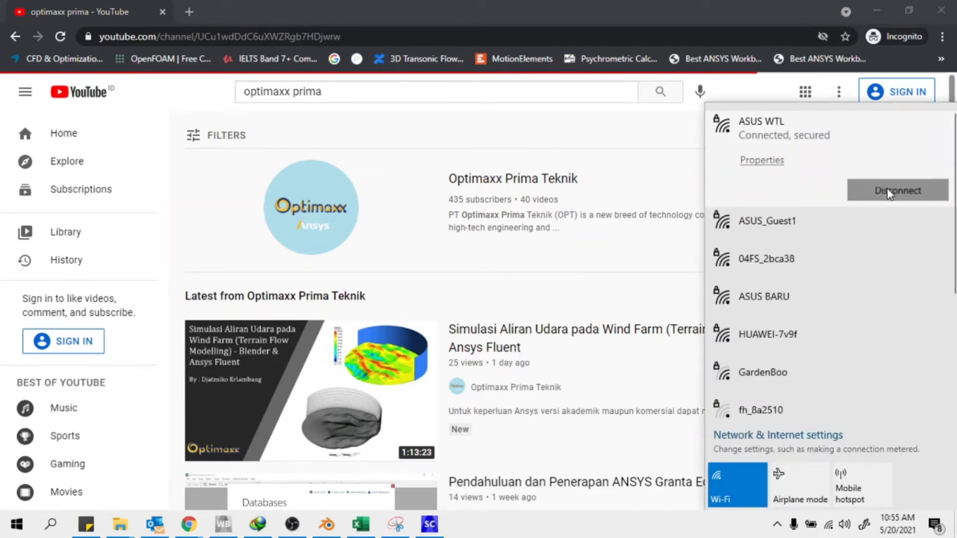
{"action": "left_click", "coordinate": [853, 186]}
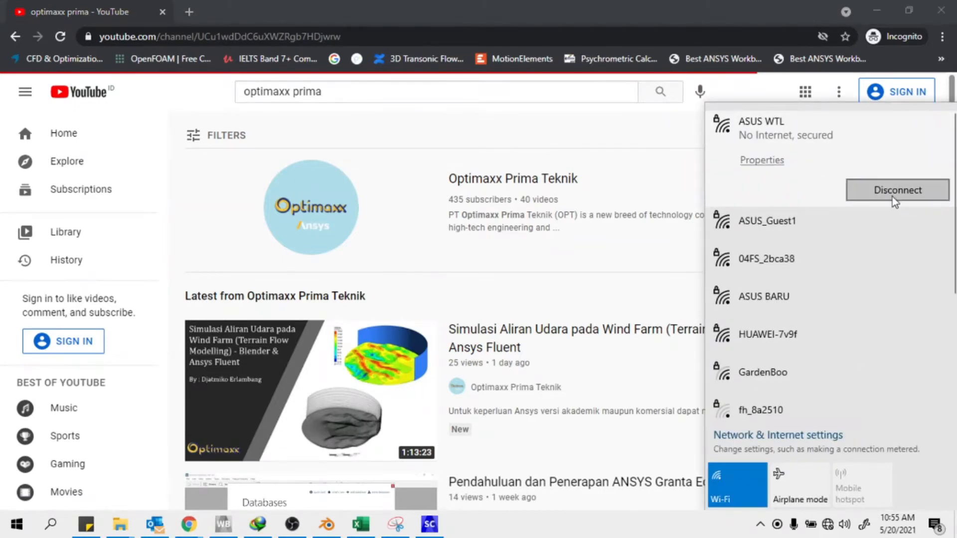
{"action": "left_click", "coordinate": [542, 193]}
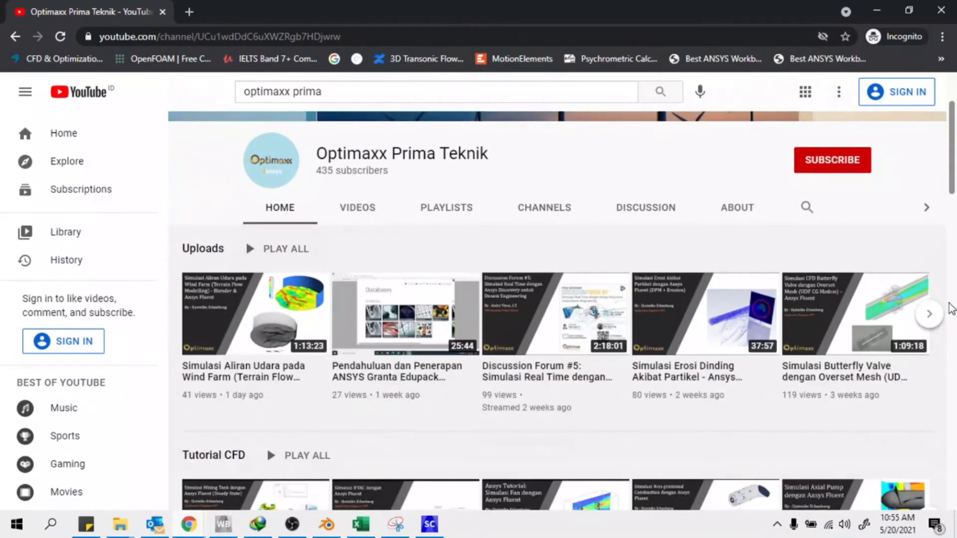
Play the wind turbine actuator disk tutorial from 31:11, pause it, and minimise the browser
{"action": "left_click", "coordinate": [936, 324]}
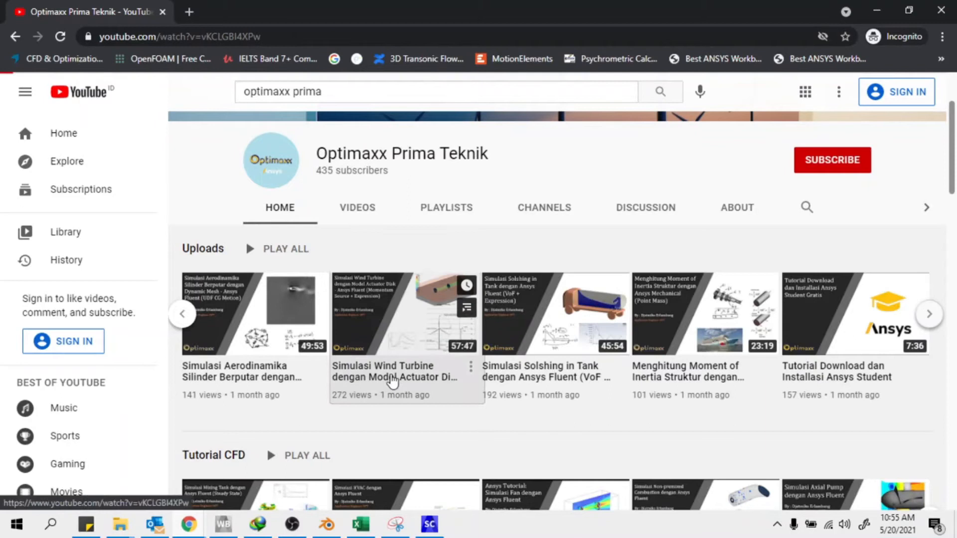
{"action": "left_click", "coordinate": [388, 373]}
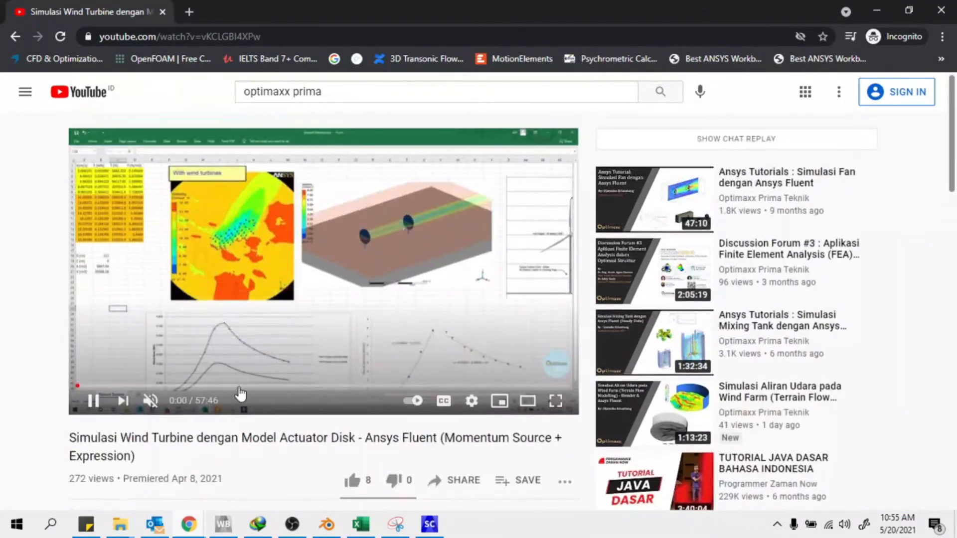
{"action": "left_click", "coordinate": [239, 385]}
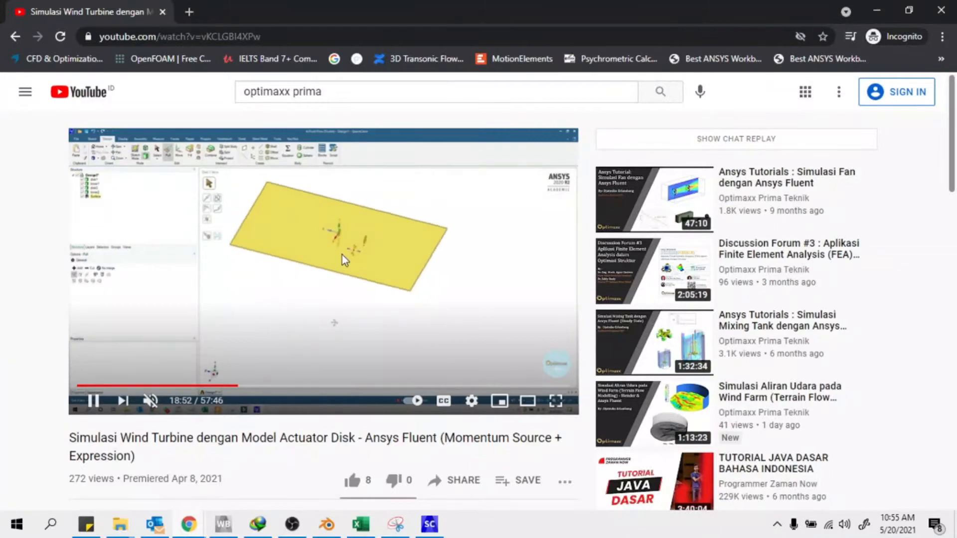
{"action": "left_click", "coordinate": [315, 385]}
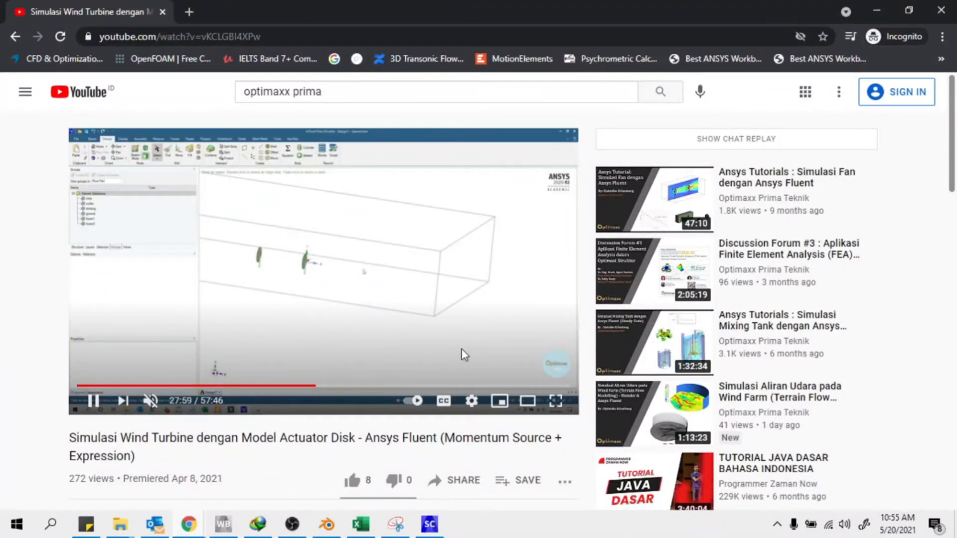
{"action": "left_click", "coordinate": [343, 386]}
{"action": "left_click", "coordinate": [364, 264]}
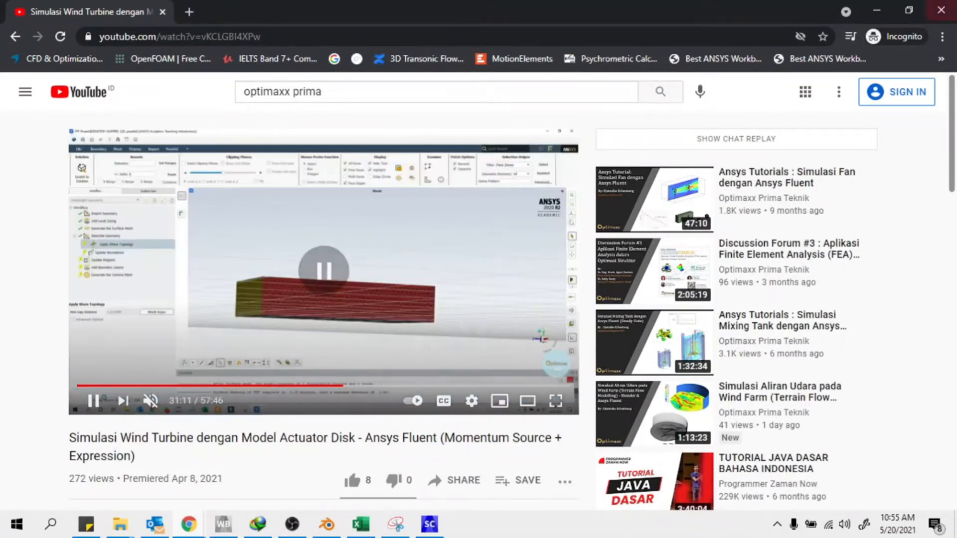
{"action": "left_click", "coordinate": [876, 10]}
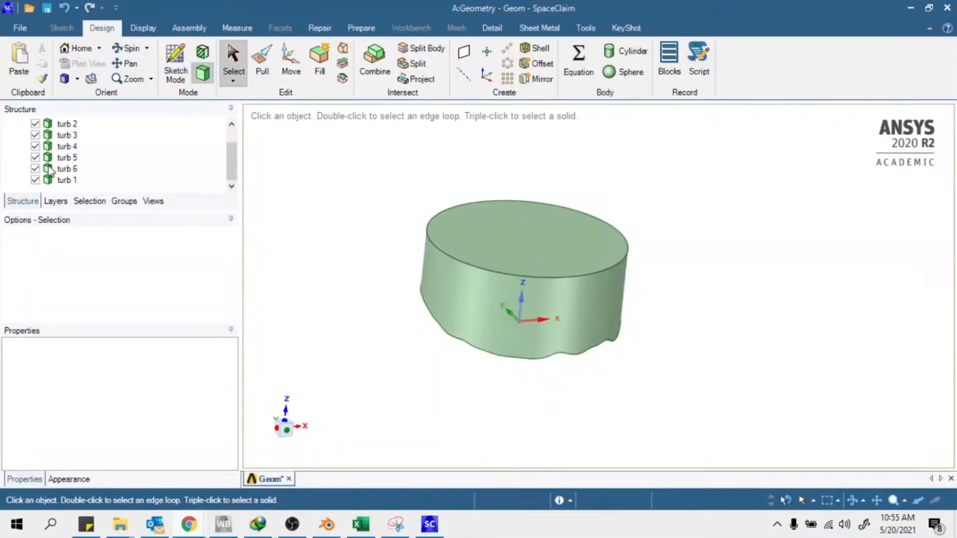
{"action": "scroll", "coordinate": [513, 299], "scroll_direction": "up", "scroll_amount": 5}
{"action": "mouse_move", "coordinate": [520, 266]}
{"action": "middle_mouse_down"}
{"action": "mouse_move", "coordinate": [518, 234]}
{"action": "mouse_move", "coordinate": [516, 262]}
{"action": "middle_mouse_up"}
{"action": "scroll", "coordinate": [36, 158], "scroll_direction": "up", "scroll_amount": 1}
{"action": "left_click", "coordinate": [35, 136]}
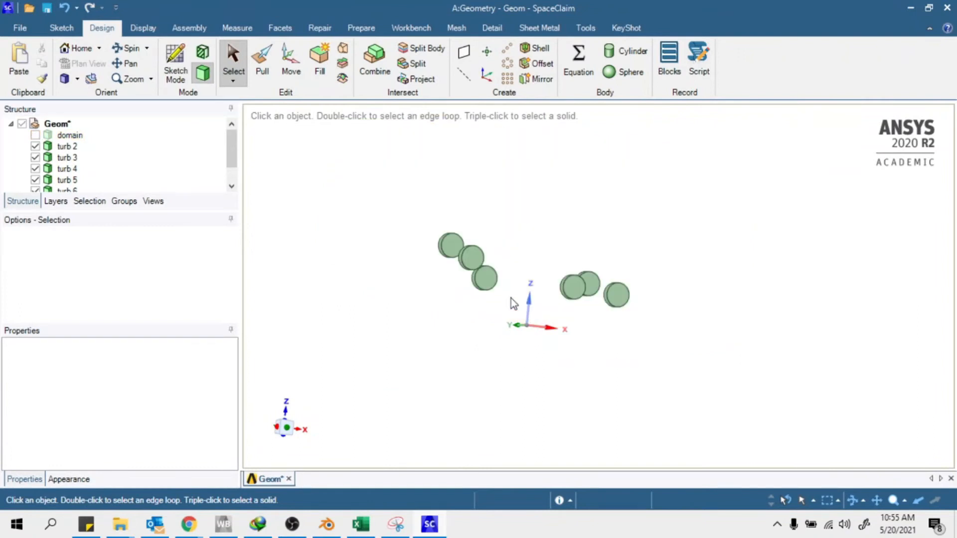
{"action": "scroll", "coordinate": [488, 279], "scroll_direction": "up", "scroll_amount": 8}
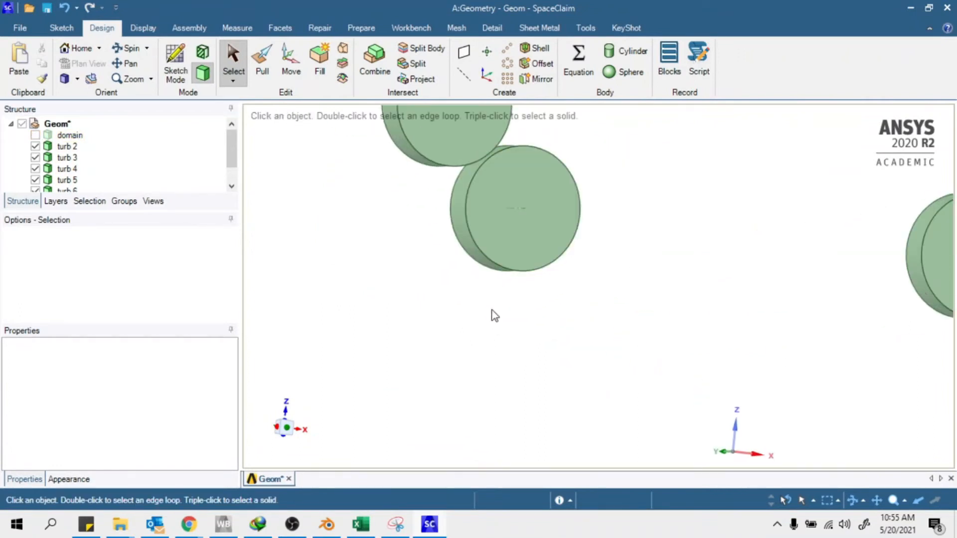
{"action": "scroll", "coordinate": [479, 264], "scroll_direction": "down", "scroll_amount": 6}
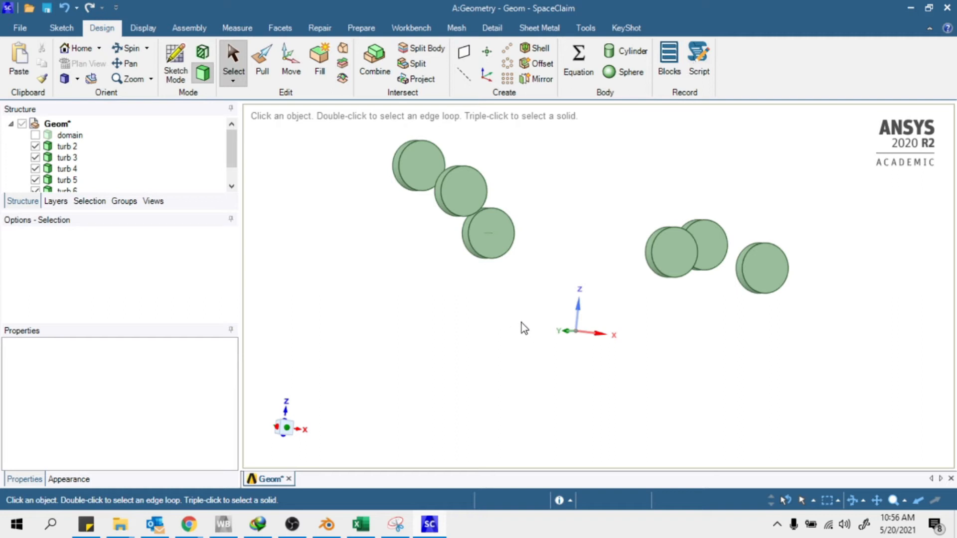
{"action": "scroll", "coordinate": [424, 298], "scroll_direction": "up", "scroll_amount": 5}
{"action": "scroll", "coordinate": [447, 283], "scroll_direction": "down", "scroll_amount": 7}
{"action": "middle_click_drag", "start_coordinate": [452, 272], "coordinate": [601, 248]}
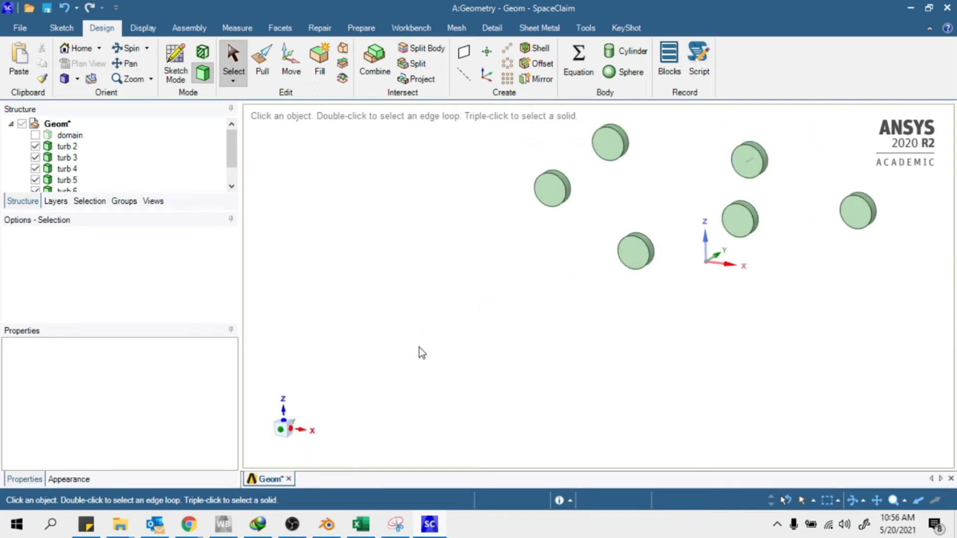
{"action": "scroll", "coordinate": [429, 334], "scroll_direction": "up", "scroll_amount": 3}
{"action": "scroll", "coordinate": [360, 431], "scroll_direction": "down", "scroll_amount": 6}
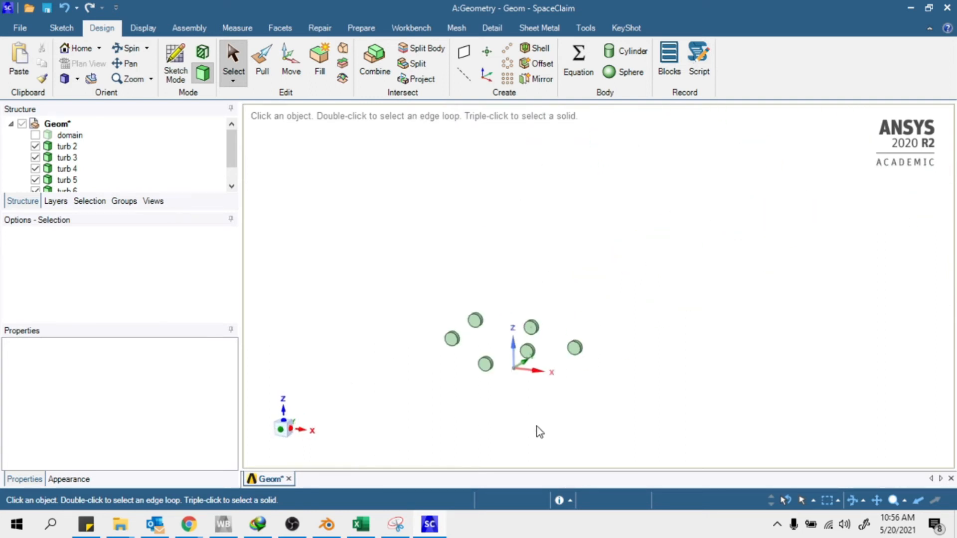
{"action": "scroll", "coordinate": [536, 429], "scroll_direction": "up", "scroll_amount": 2}
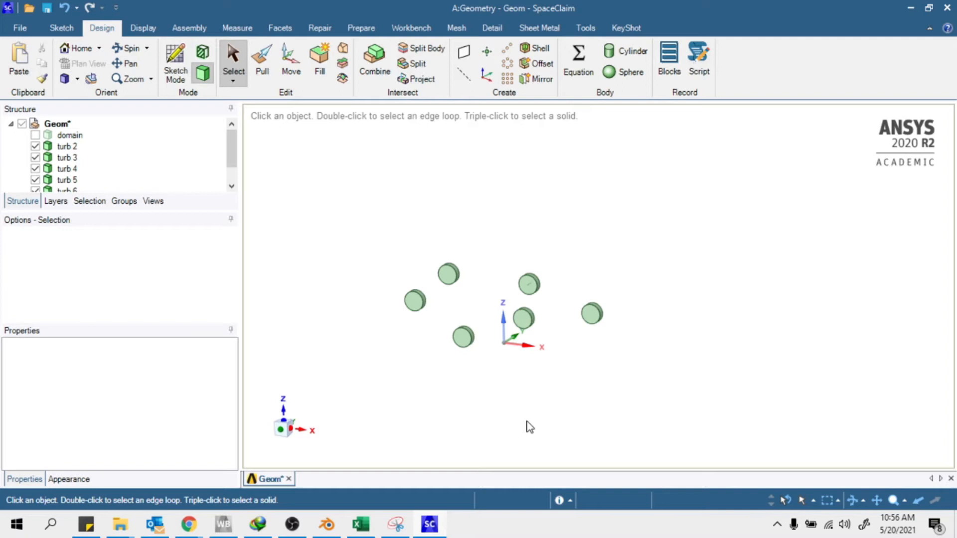
{"action": "scroll", "coordinate": [455, 360], "scroll_direction": "down", "scroll_amount": 2}
{"action": "scroll", "coordinate": [467, 294], "scroll_direction": "up", "scroll_amount": 6}
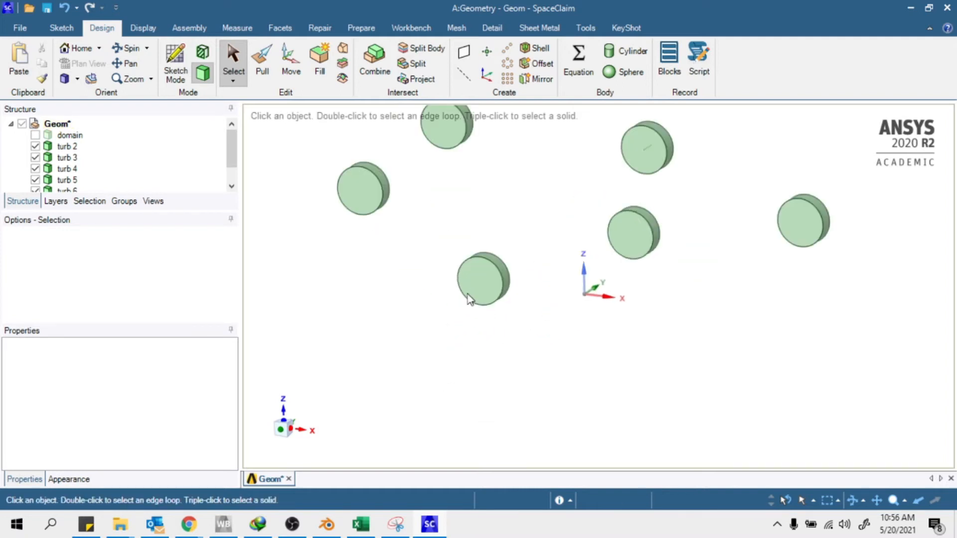
{"action": "scroll", "coordinate": [448, 304], "scroll_direction": "down", "scroll_amount": 5}
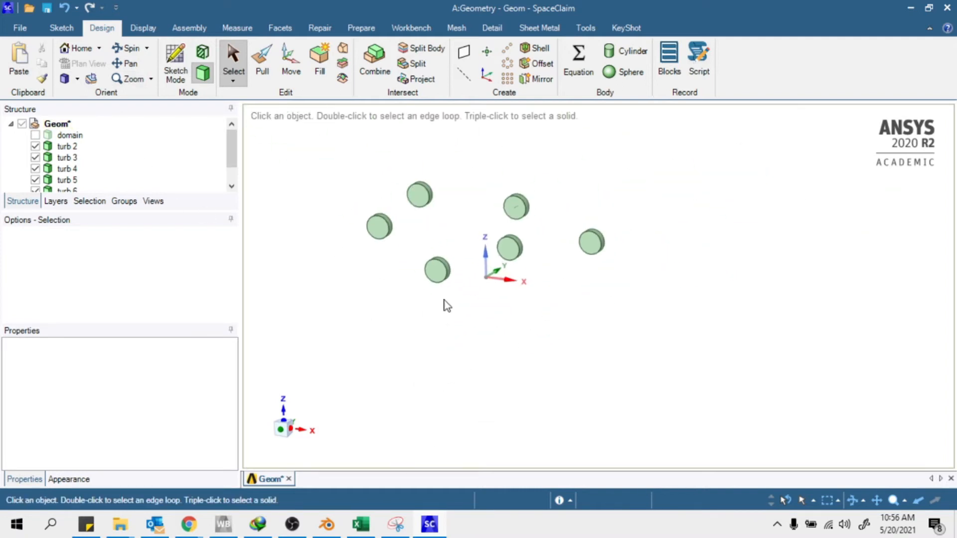
Show the domain body and orbit to view it from below
{"action": "left_click", "coordinate": [35, 135]}
{"action": "left_click", "coordinate": [35, 135]}
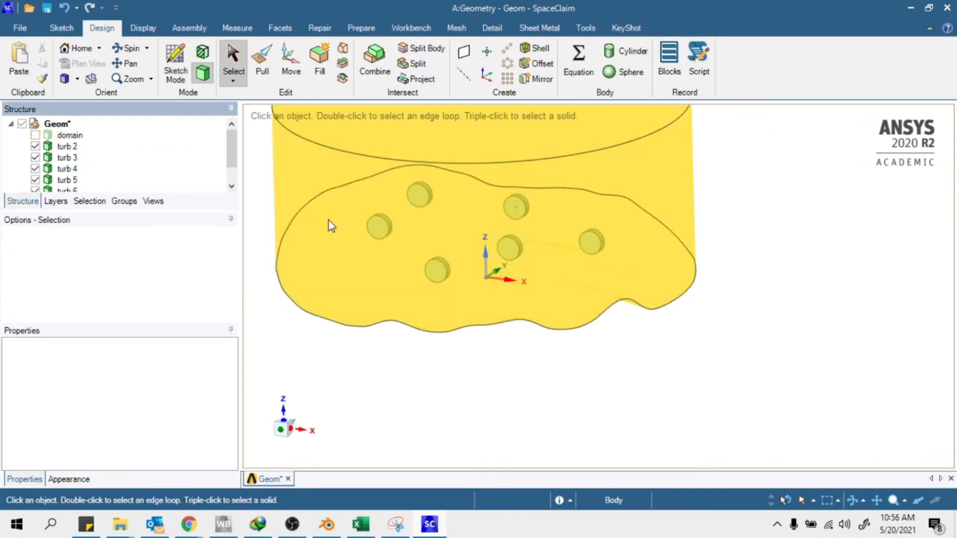
{"action": "left_click", "coordinate": [35, 135]}
{"action": "left_click", "coordinate": [34, 135]}
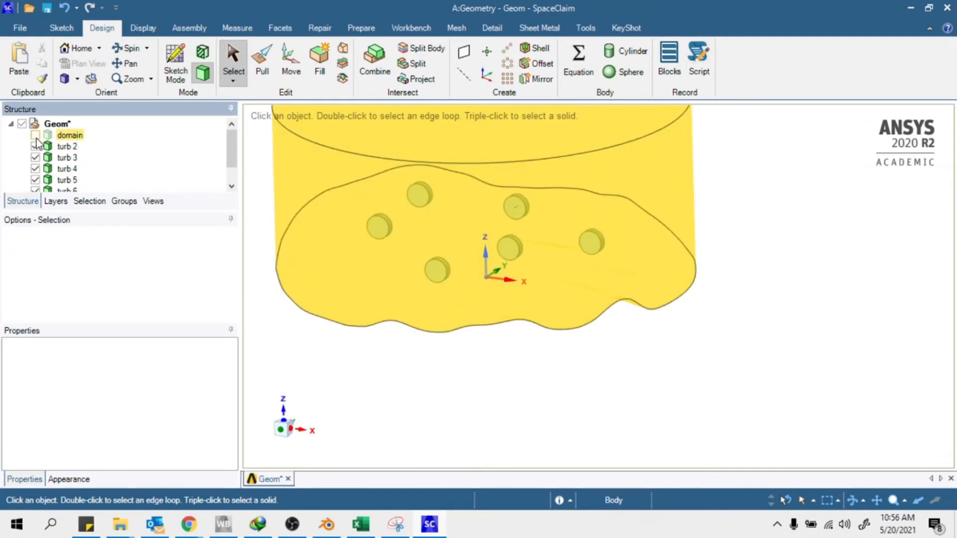
{"action": "left_click", "coordinate": [34, 135]}
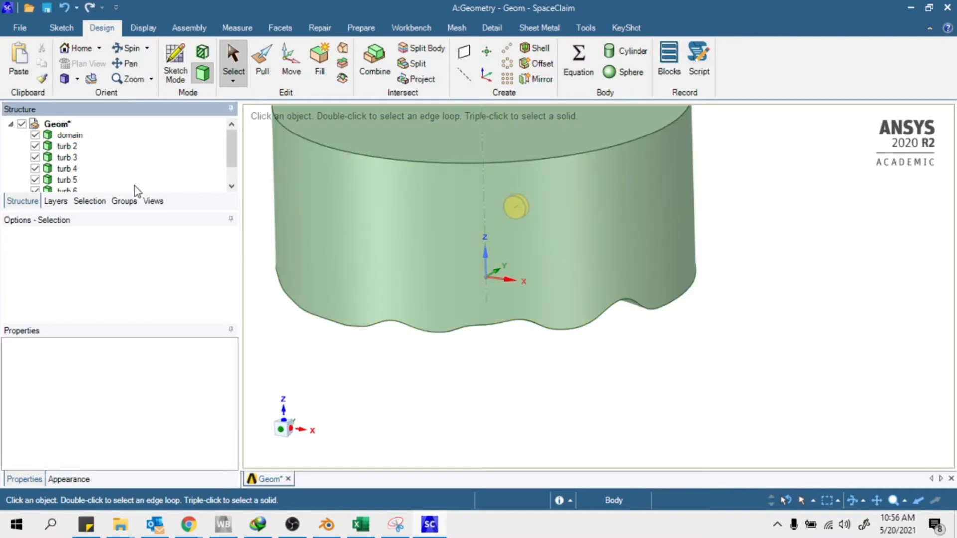
{"action": "middle_click_drag", "start_coordinate": [588, 386], "coordinate": [693, 393]}
Combine: cut the domain target with the six turbine disks as cutters
{"action": "left_click", "coordinate": [390, 60]}
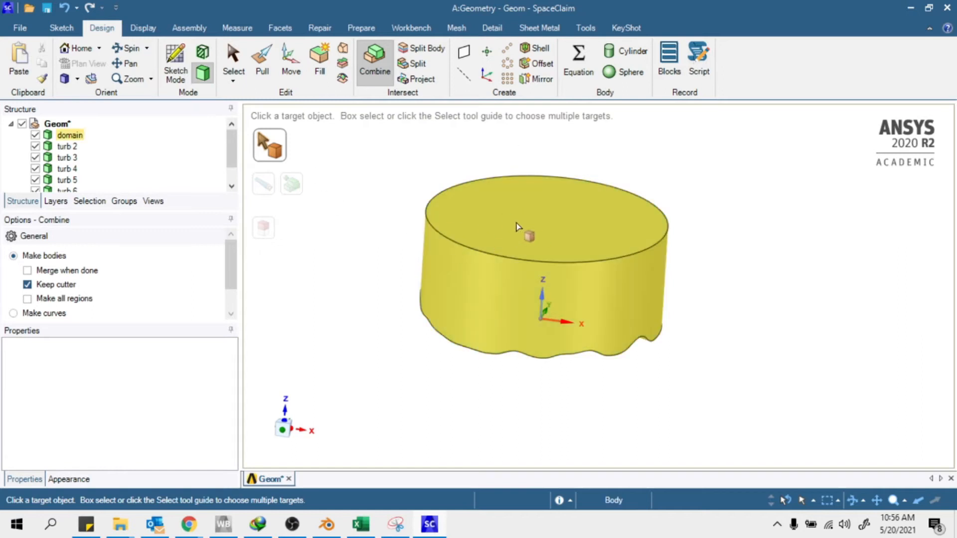
{"action": "left_click", "coordinate": [500, 241]}
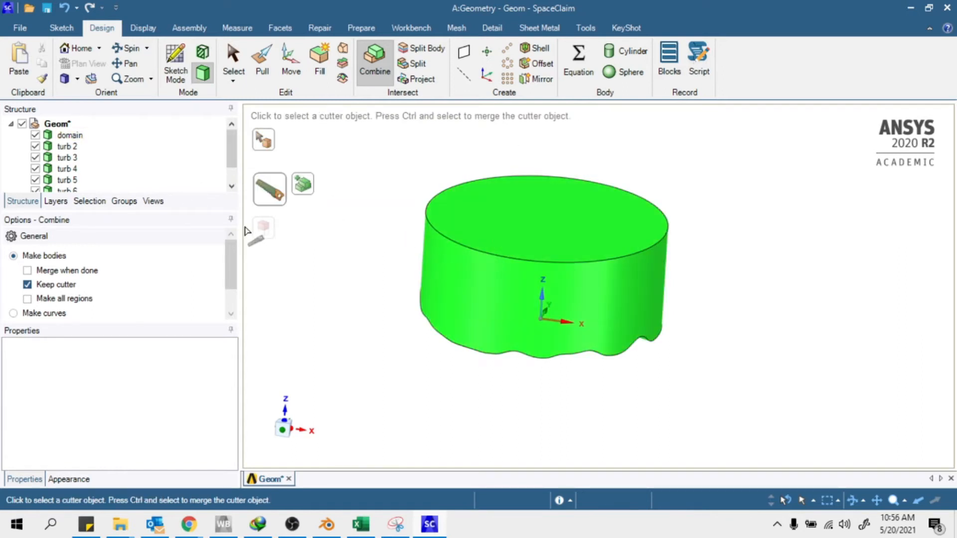
{"action": "left_click", "coordinate": [35, 135]}
{"action": "left_click_drag", "start_coordinate": [433, 213], "coordinate": [689, 385]}
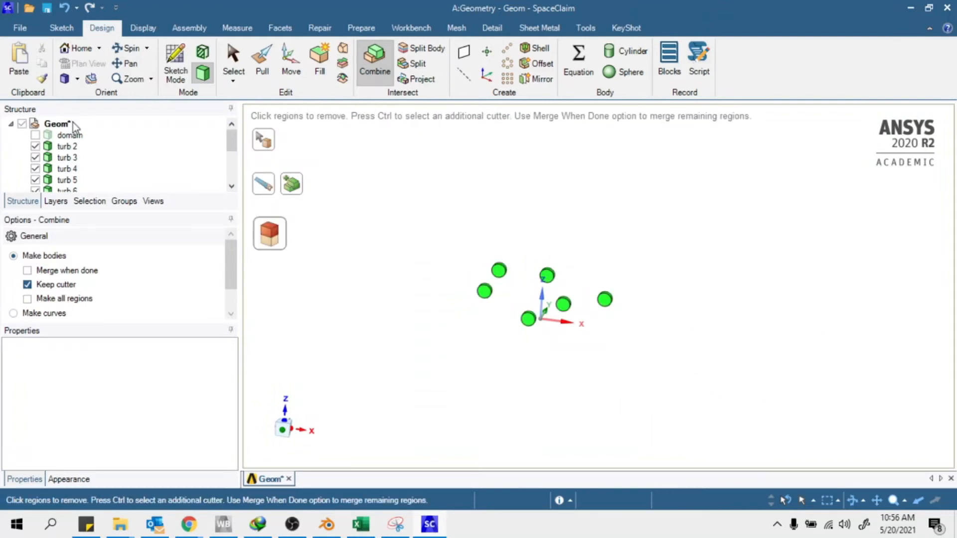
{"action": "scroll", "coordinate": [73, 121], "scroll_direction": "down", "scroll_amount": 3}
{"action": "scroll", "coordinate": [468, 239], "scroll_direction": "down", "scroll_amount": 2}
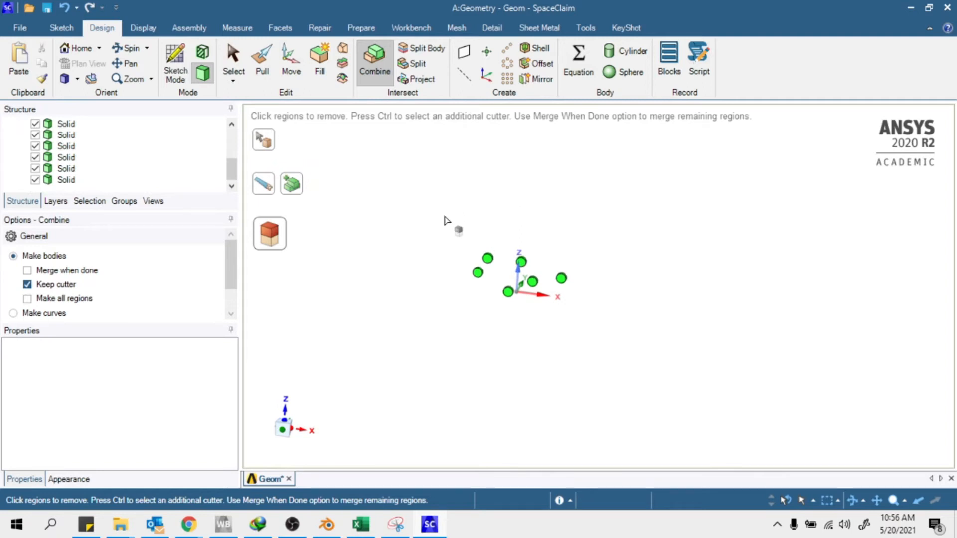
Finish the combine operation and briefly hide, then re-show, turb 1
{"action": "key", "text": "Escape"}
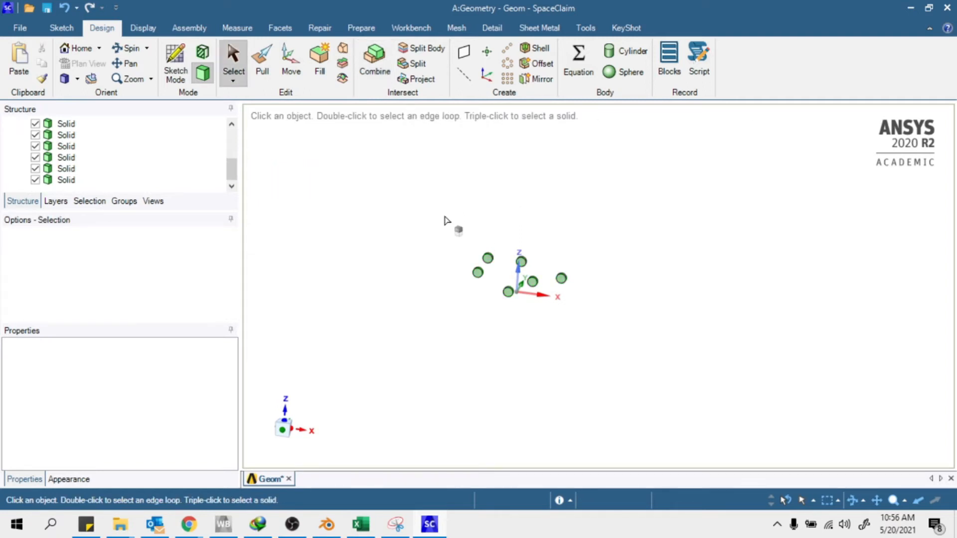
{"action": "scroll", "coordinate": [465, 240], "scroll_direction": "up", "scroll_amount": 2}
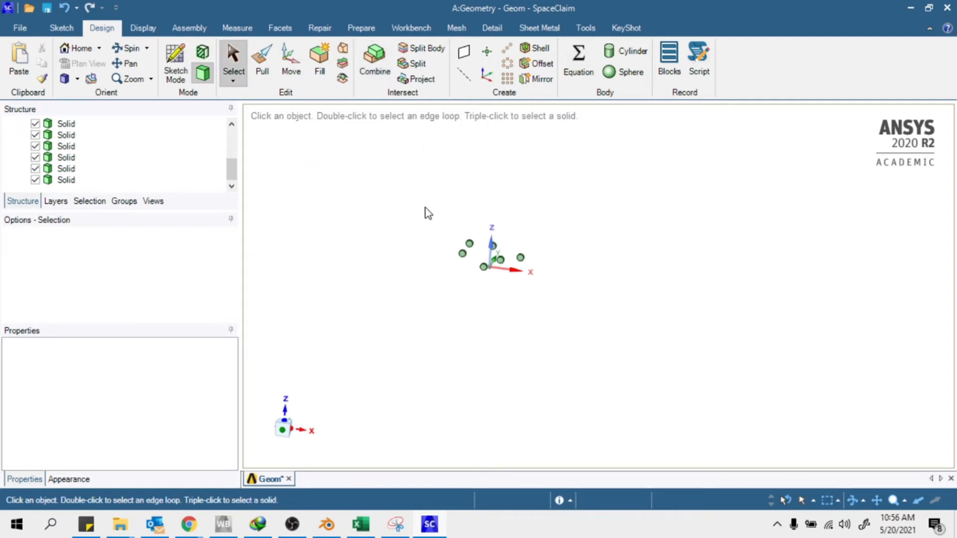
{"action": "scroll", "coordinate": [127, 163], "scroll_direction": "up", "scroll_amount": 3}
{"action": "scroll", "coordinate": [121, 148], "scroll_direction": "down", "scroll_amount": 2}
{"action": "scroll", "coordinate": [70, 165], "scroll_direction": "up", "scroll_amount": 2}
{"action": "scroll", "coordinate": [90, 174], "scroll_direction": "down", "scroll_amount": 2}
{"action": "left_click", "coordinate": [36, 146]}
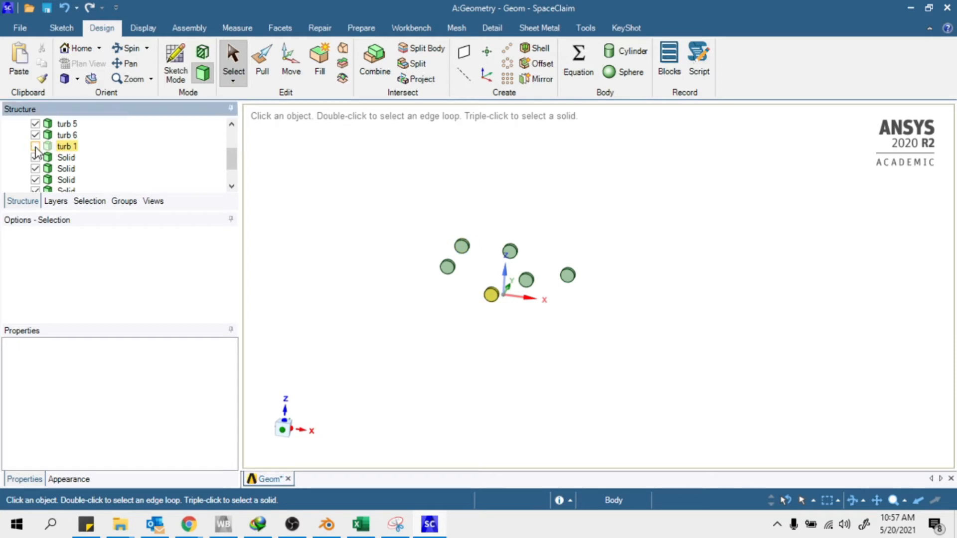
{"action": "left_click", "coordinate": [36, 147]}
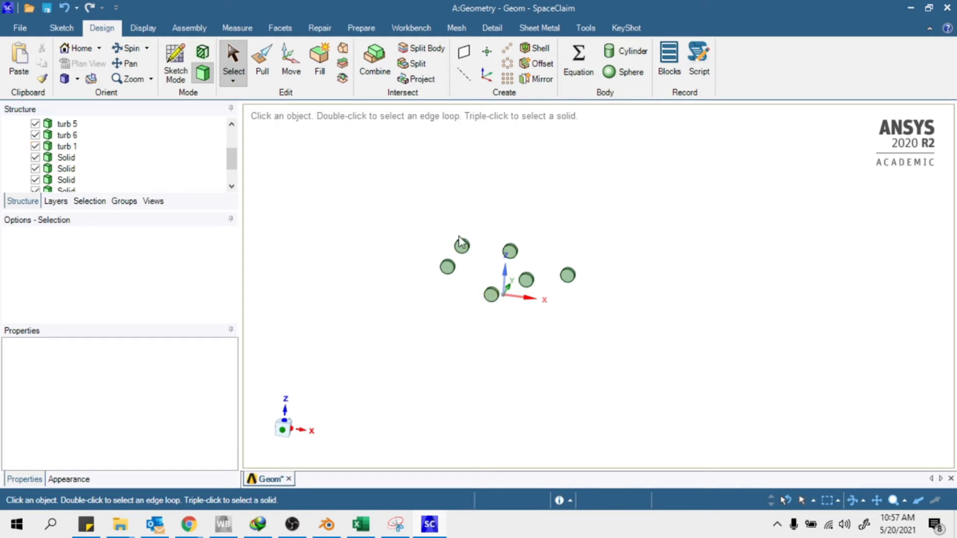
Select the six leftover Solid bodies in the Structure tree and delete them
{"action": "scroll", "coordinate": [468, 254], "scroll_direction": "up", "scroll_amount": 3}
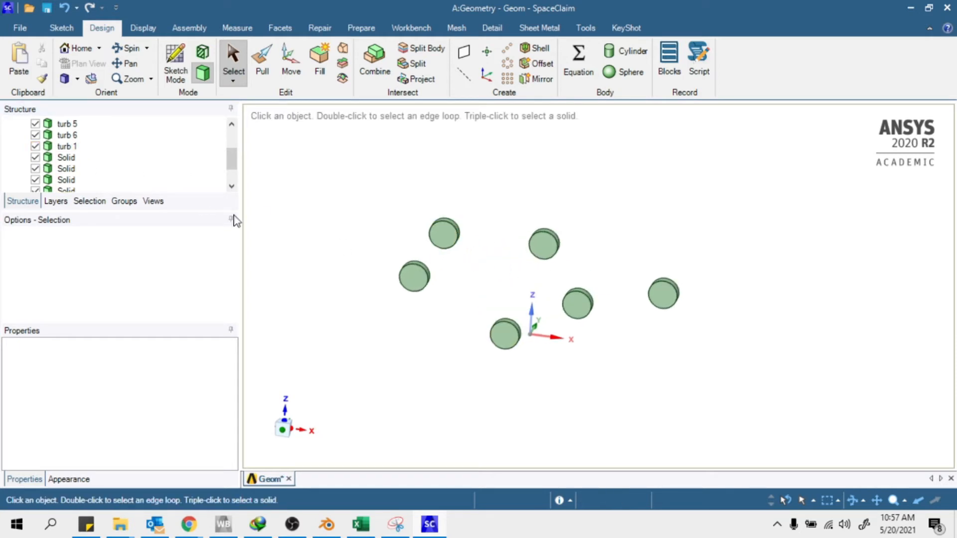
{"action": "scroll", "coordinate": [70, 165], "scroll_direction": "down", "scroll_amount": 1}
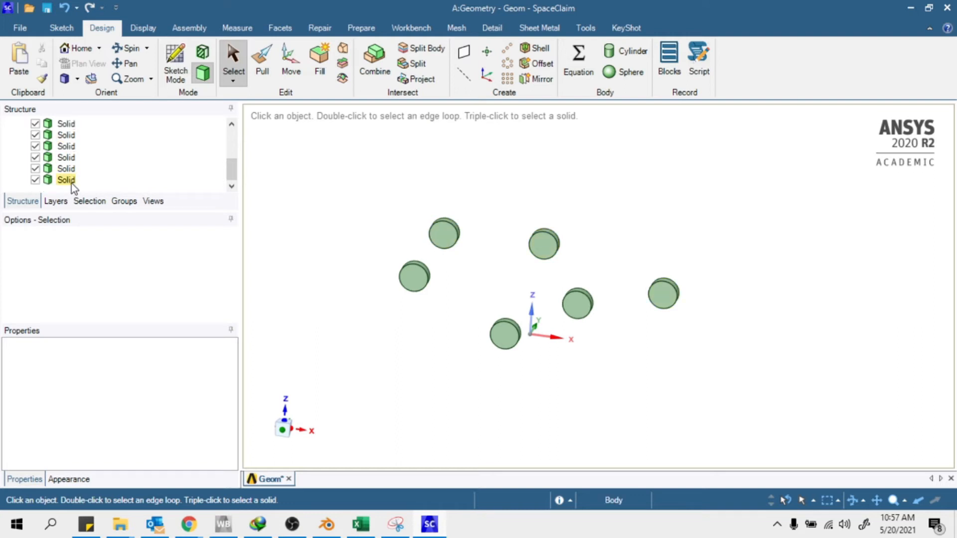
{"action": "left_click", "coordinate": [71, 184]}
{"action": "scroll", "coordinate": [78, 178], "scroll_direction": "up", "scroll_amount": 2}
{"action": "scroll", "coordinate": [83, 183], "scroll_direction": "down", "scroll_amount": 1}
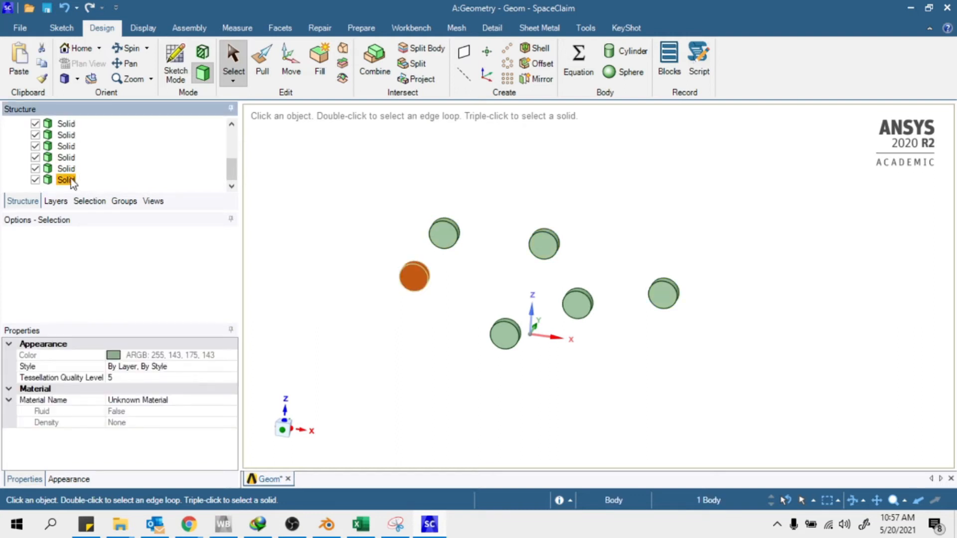
{"action": "left_click", "coordinate": [66, 124], "text": "shift"}
{"action": "scroll", "coordinate": [89, 159], "scroll_direction": "up", "scroll_amount": 2}
{"action": "scroll", "coordinate": [80, 164], "scroll_direction": "down", "scroll_amount": 2}
{"action": "right_click", "coordinate": [61, 145]}
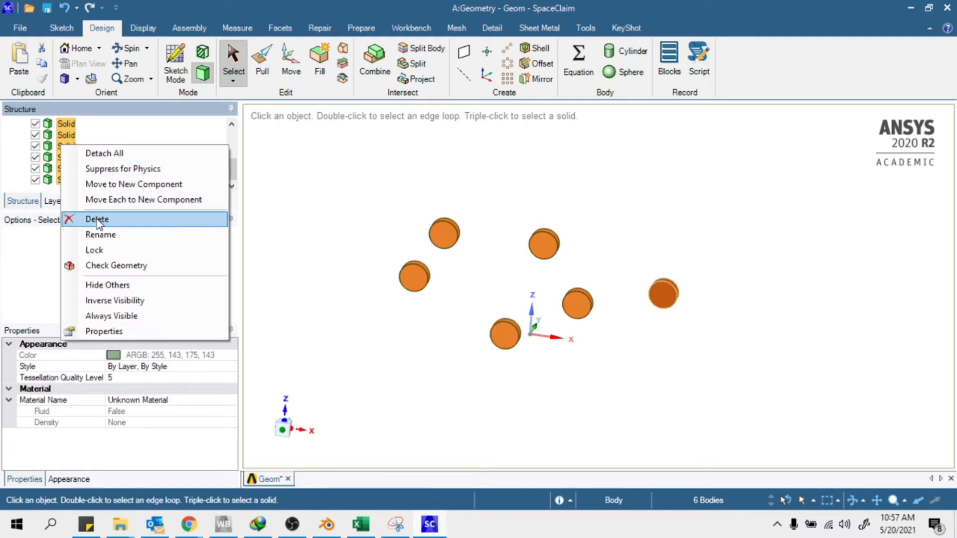
{"action": "left_click", "coordinate": [97, 220]}
Briefly hide turb 6 through turb 2, then make them visible again
{"action": "scroll", "coordinate": [54, 164], "scroll_direction": "up", "scroll_amount": 1}
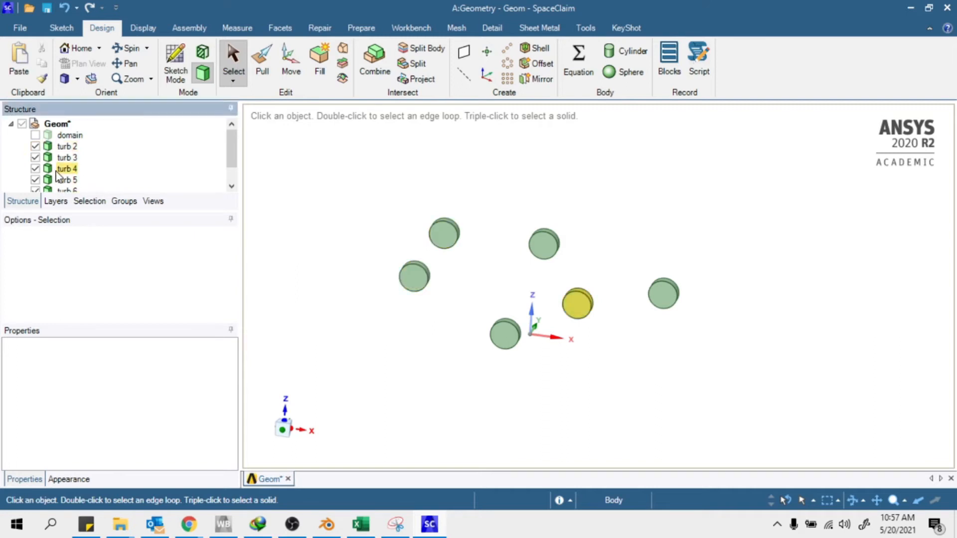
{"action": "scroll", "coordinate": [55, 177], "scroll_direction": "down", "scroll_amount": 1}
{"action": "left_click", "coordinate": [35, 169]}
{"action": "left_click", "coordinate": [36, 157]}
{"action": "left_click", "coordinate": [36, 146]}
{"action": "left_click", "coordinate": [36, 135]}
{"action": "left_click", "coordinate": [36, 123]}
{"action": "left_click", "coordinate": [36, 169]}
{"action": "left_click", "coordinate": [35, 157]}
{"action": "left_click", "coordinate": [36, 146]}
{"action": "left_click", "coordinate": [35, 135]}
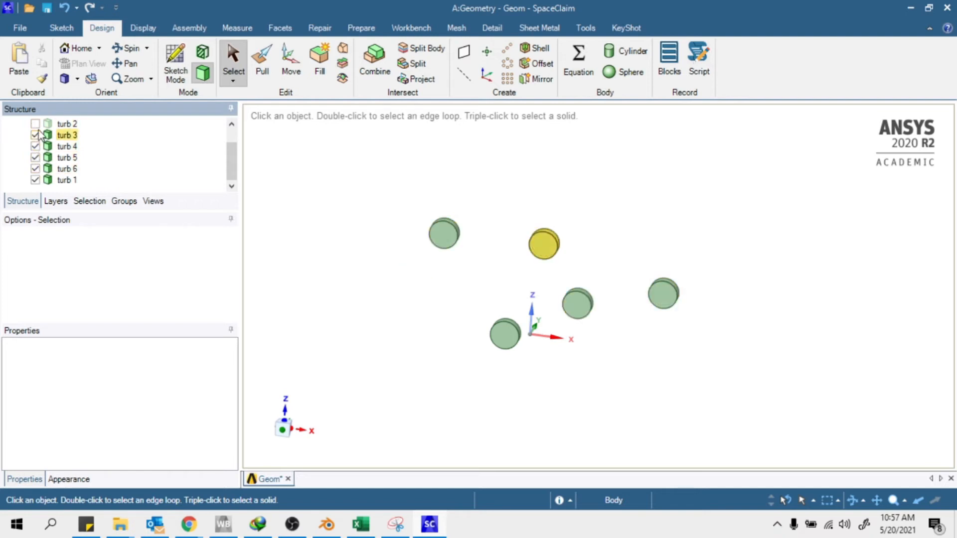
{"action": "left_click", "coordinate": [35, 124]}
Turn on the domain's visibility and switch off turb 2, 3, 4, 5 and 6
{"action": "scroll", "coordinate": [149, 139], "scroll_direction": "up", "scroll_amount": 1}
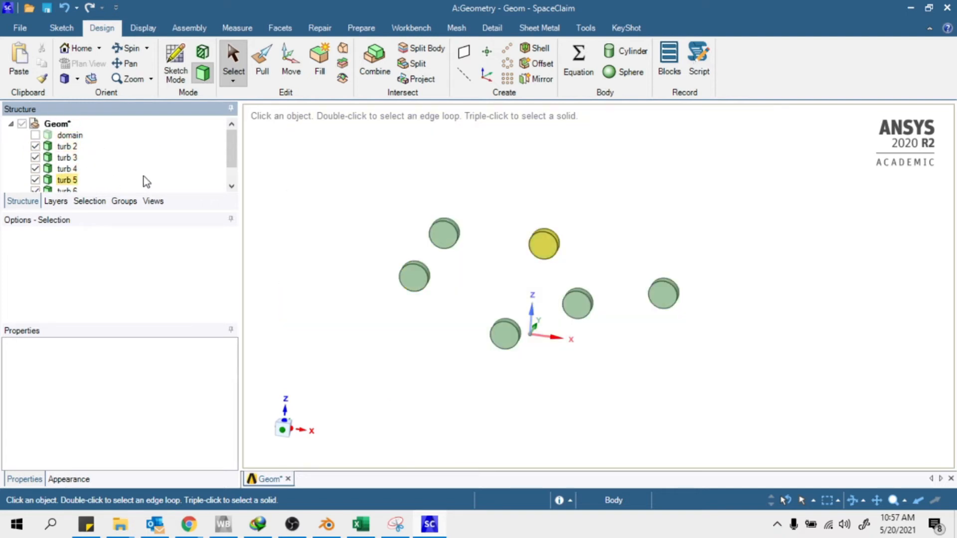
{"action": "left_click", "coordinate": [35, 136]}
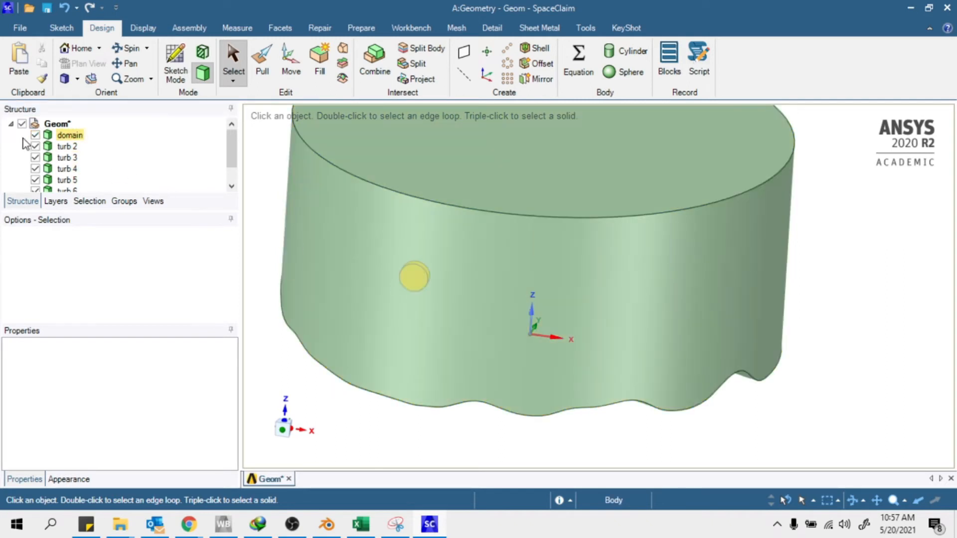
{"action": "left_click", "coordinate": [37, 147]}
{"action": "left_click", "coordinate": [37, 158]}
{"action": "left_click", "coordinate": [36, 168]}
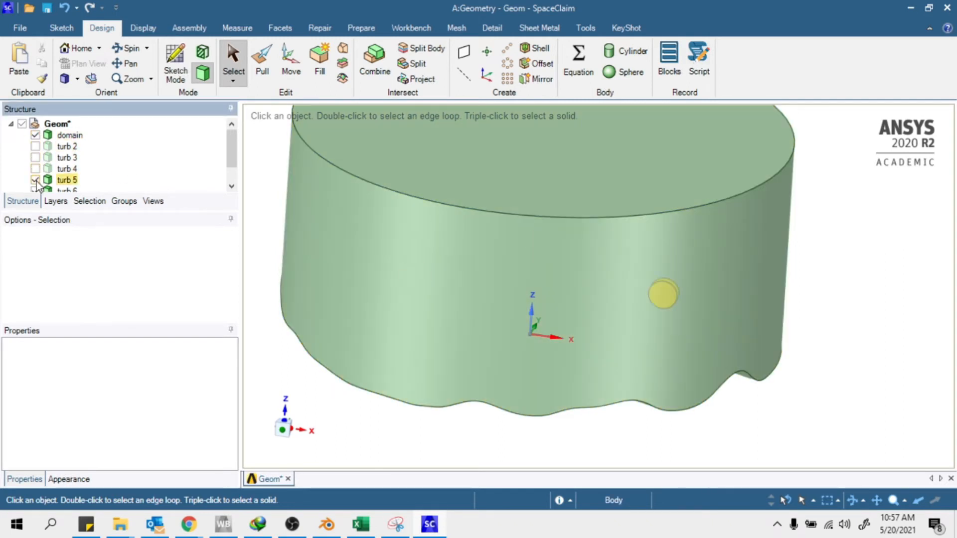
{"action": "left_click", "coordinate": [37, 180]}
{"action": "scroll", "coordinate": [56, 172], "scroll_direction": "down", "scroll_amount": 1}
{"action": "left_click", "coordinate": [35, 169]}
{"action": "scroll", "coordinate": [55, 159], "scroll_direction": "up", "scroll_amount": 1}
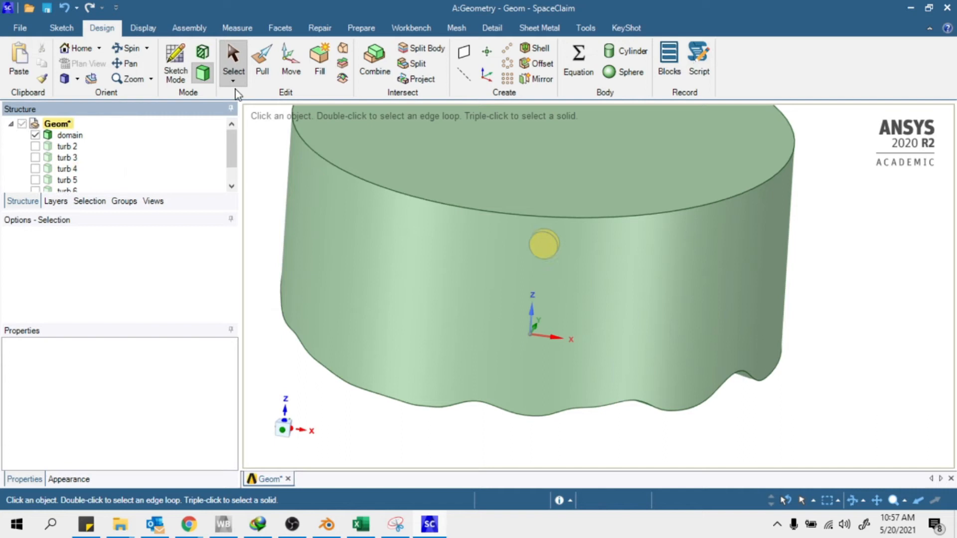
Change the rendering style from the display options and orbit around the domain
{"action": "left_click", "coordinate": [143, 28]}
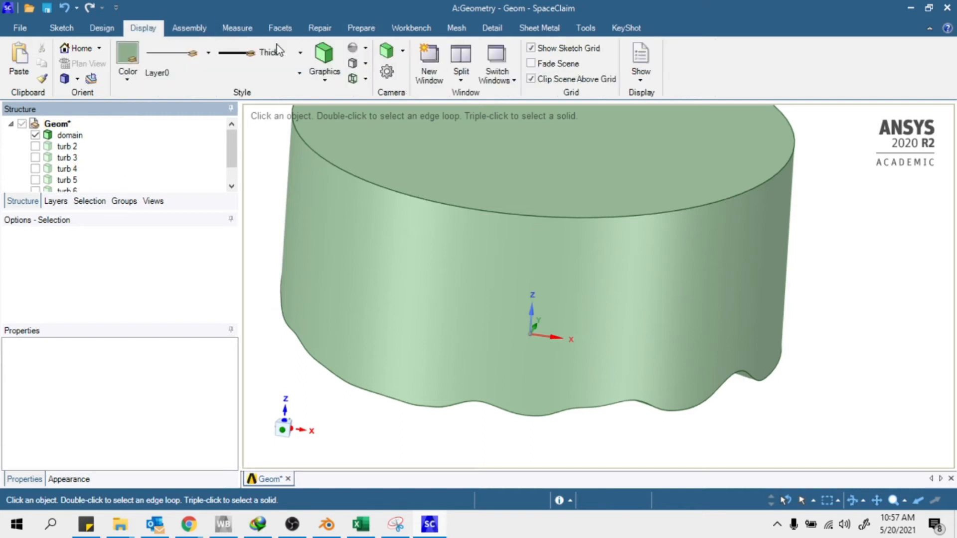
{"action": "left_click", "coordinate": [322, 70]}
{"action": "left_click", "coordinate": [340, 159]}
{"action": "left_click", "coordinate": [698, 304]}
{"action": "middle_click_drag", "start_coordinate": [743, 367], "coordinate": [700, 350]}
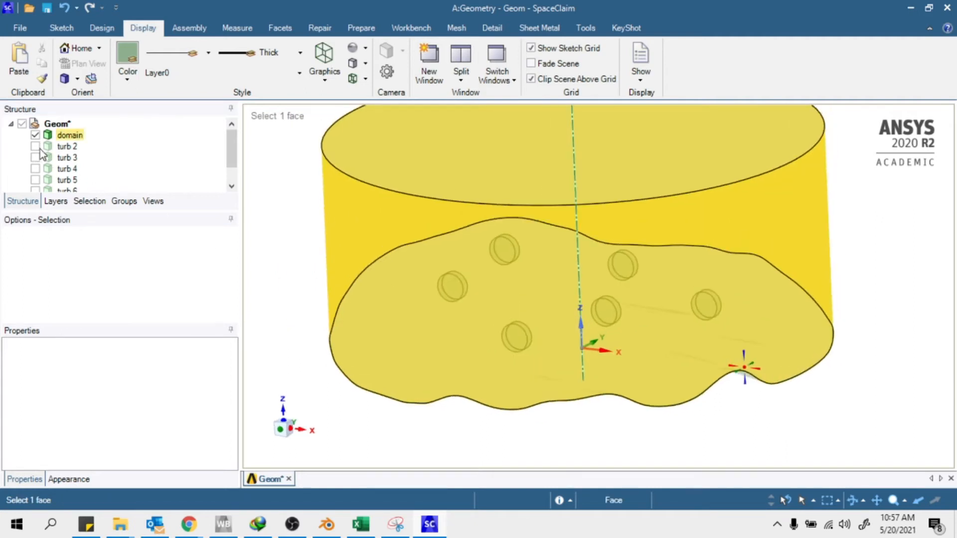
{"action": "left_click", "coordinate": [874, 270]}
{"action": "middle_click_drag", "start_coordinate": [875, 271], "coordinate": [827, 264]}
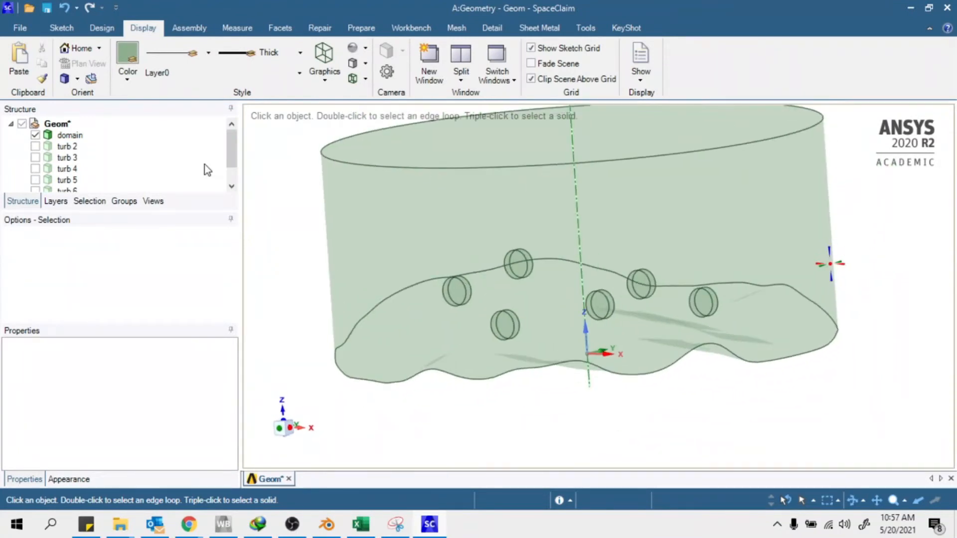
Show turb 2, turb 1 and turb 6 again and render the model shaded
{"action": "left_click", "coordinate": [34, 149]}
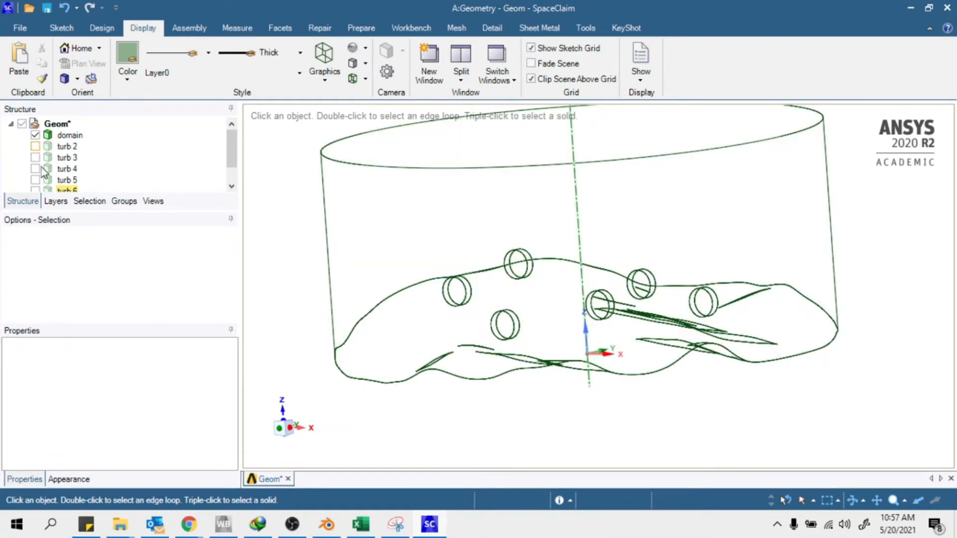
{"action": "scroll", "coordinate": [52, 178], "scroll_direction": "down", "scroll_amount": 1}
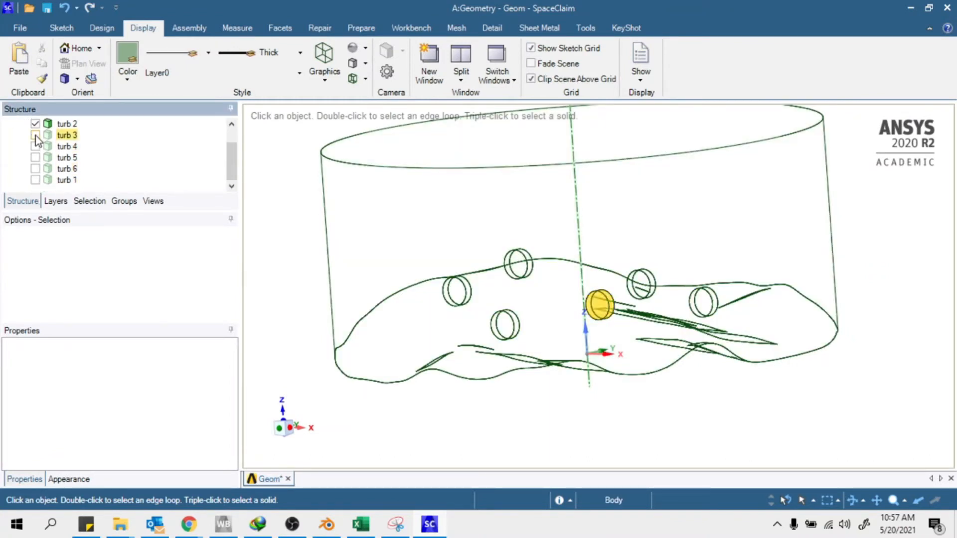
{"action": "left_click", "coordinate": [35, 180]}
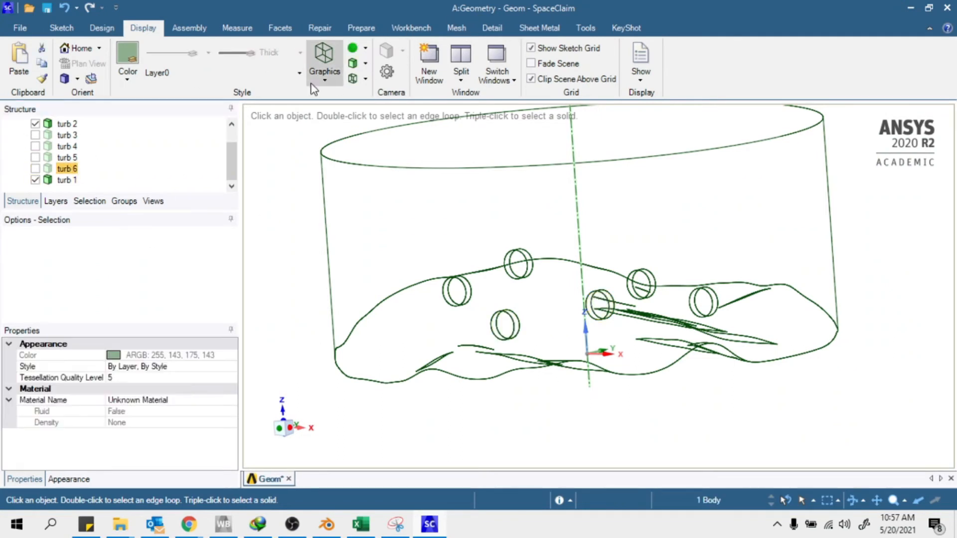
{"action": "left_click", "coordinate": [324, 70]}
{"action": "left_click", "coordinate": [364, 105]}
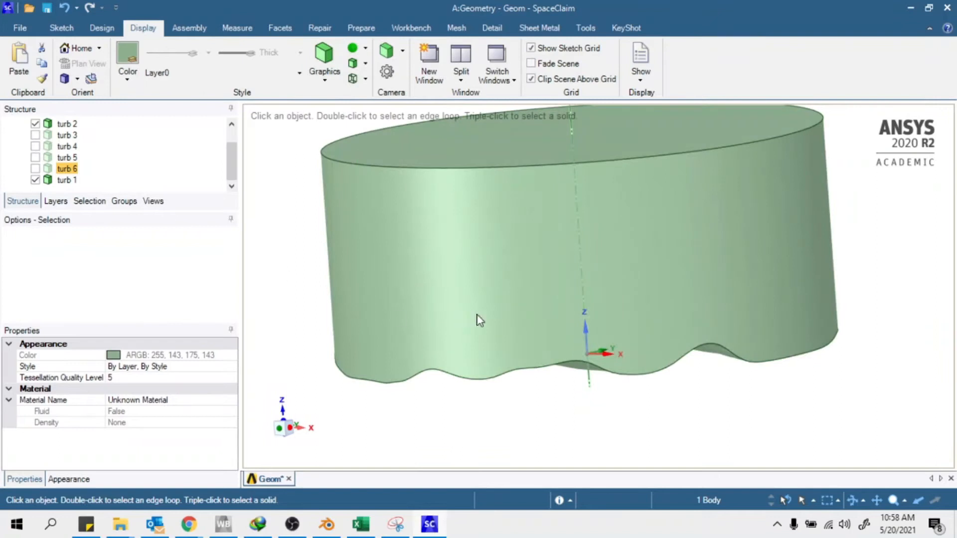
{"action": "left_click", "coordinate": [35, 168]}
Make turb 5, turb 4 and turb 3 visible again
{"action": "left_click", "coordinate": [35, 157]}
{"action": "left_click", "coordinate": [35, 146]}
{"action": "left_click", "coordinate": [35, 135]}
{"action": "scroll", "coordinate": [100, 149], "scroll_direction": "up", "scroll_amount": 1}
Orbit the cylinder, then view the domain from the top and from the side along X
{"action": "middle_click_drag", "start_coordinate": [626, 294], "coordinate": [593, 339]}
{"action": "left_click", "coordinate": [453, 397]}
{"action": "scroll", "coordinate": [660, 267], "scroll_direction": "down", "scroll_amount": 3}
{"action": "middle_click_drag", "start_coordinate": [599, 278], "coordinate": [570, 229]}
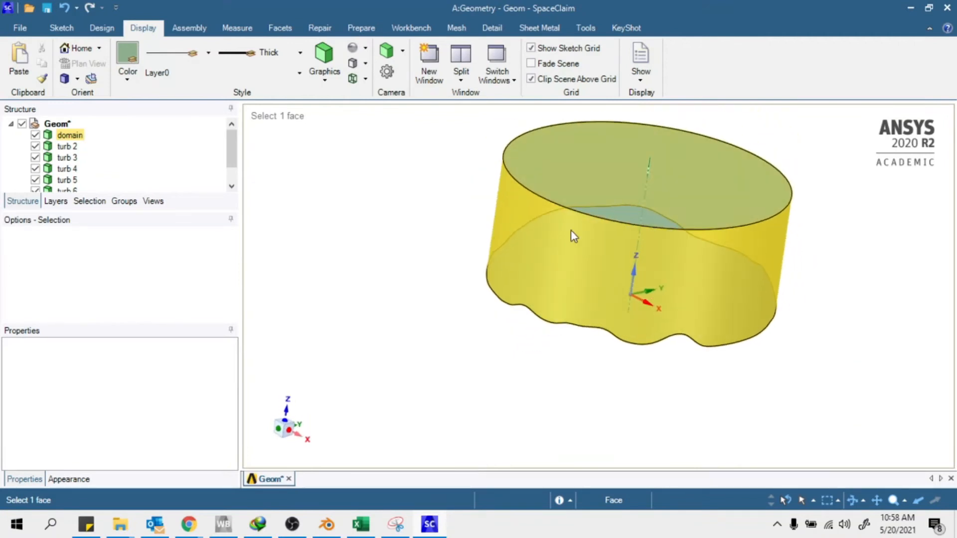
{"action": "middle_click_drag", "start_coordinate": [855, 227], "coordinate": [762, 251]}
{"action": "middle_click_drag", "start_coordinate": [703, 234], "coordinate": [653, 372]}
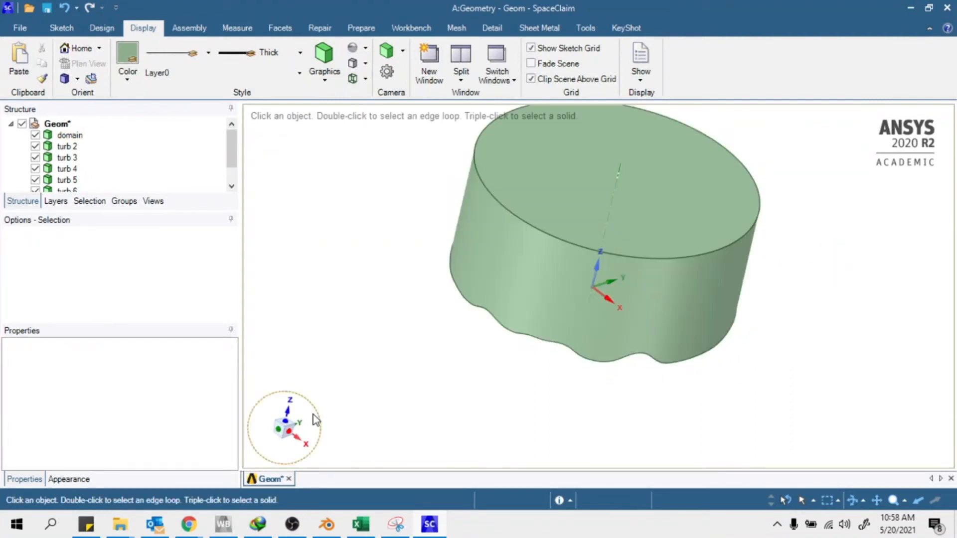
{"action": "left_click", "coordinate": [285, 422]}
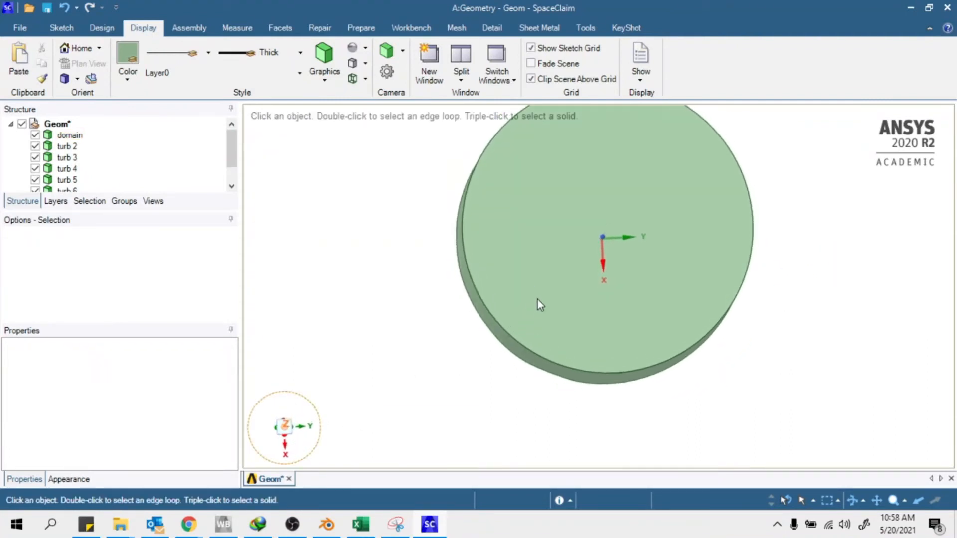
{"action": "middle_click_drag", "start_coordinate": [658, 344], "coordinate": [640, 200]}
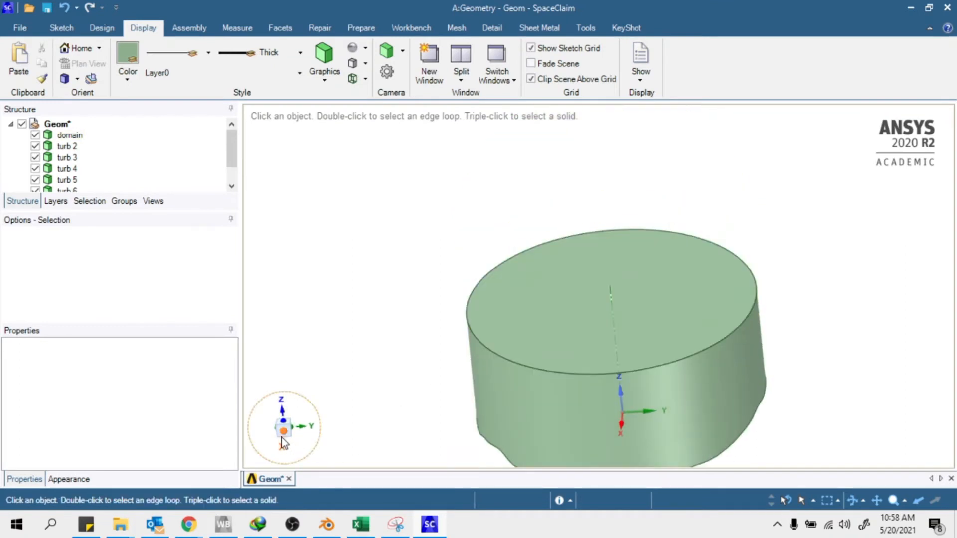
{"action": "left_click", "coordinate": [284, 434]}
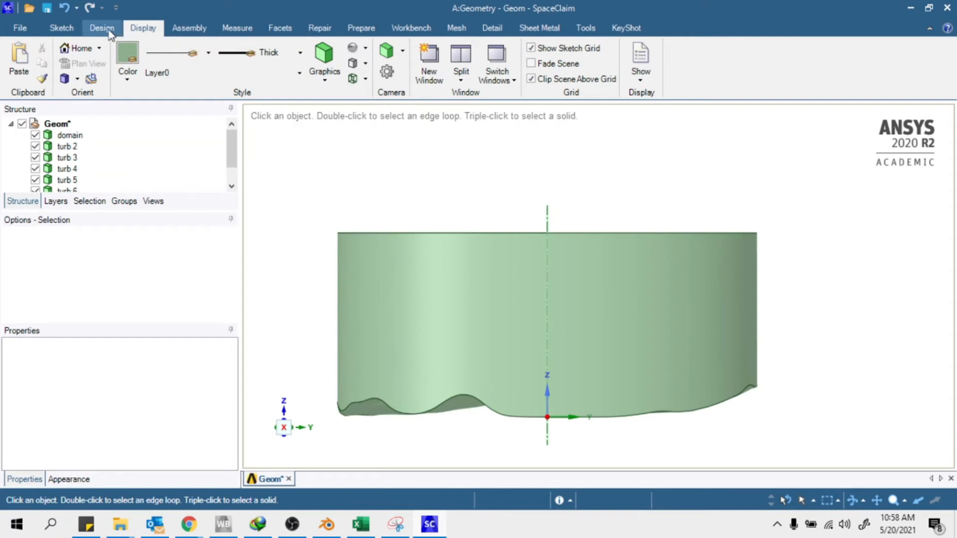
{"action": "left_click", "coordinate": [101, 28]}
Split the domain's curved side face at a point 50% along its top edge
{"action": "left_click", "coordinate": [427, 63]}
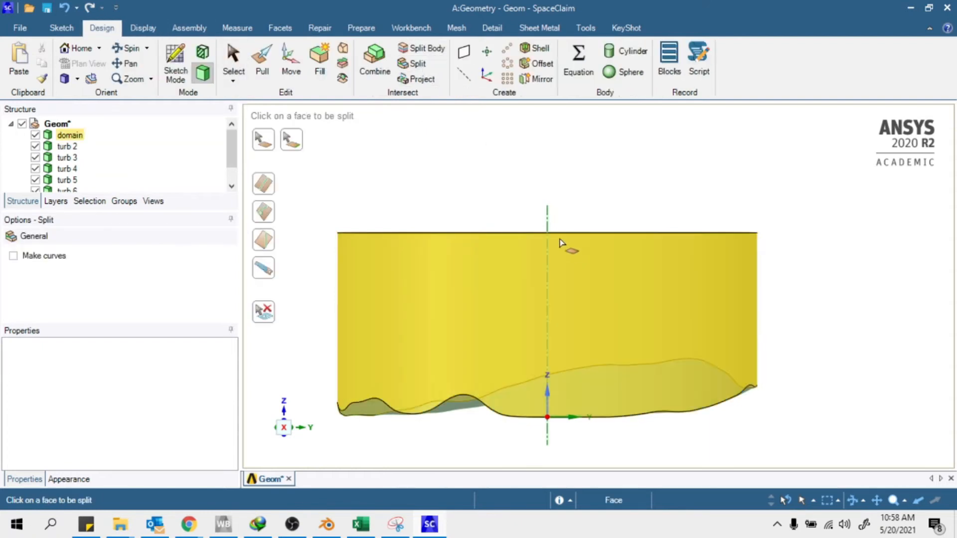
{"action": "left_click", "coordinate": [699, 299]}
{"action": "scroll", "coordinate": [657, 304], "scroll_direction": "up", "scroll_amount": 2}
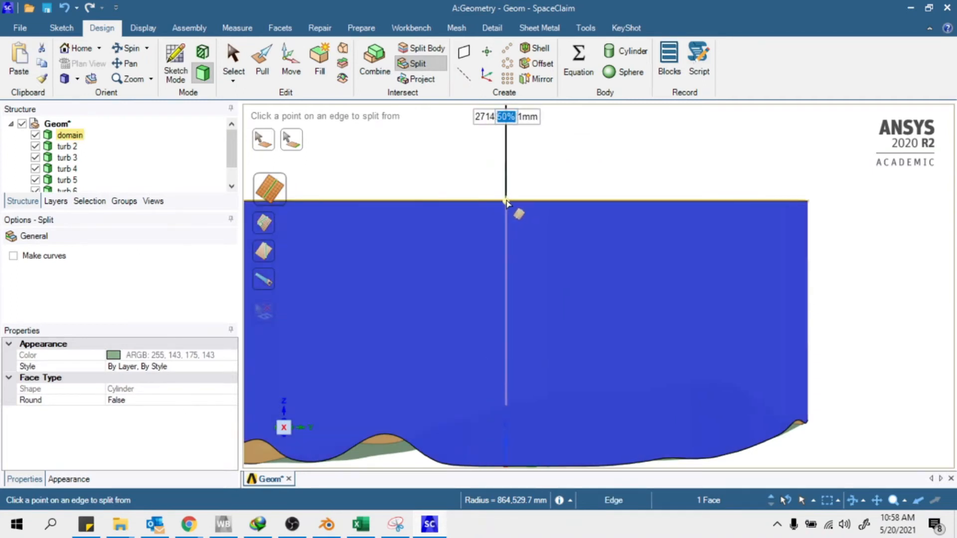
{"action": "left_click", "coordinate": [505, 202]}
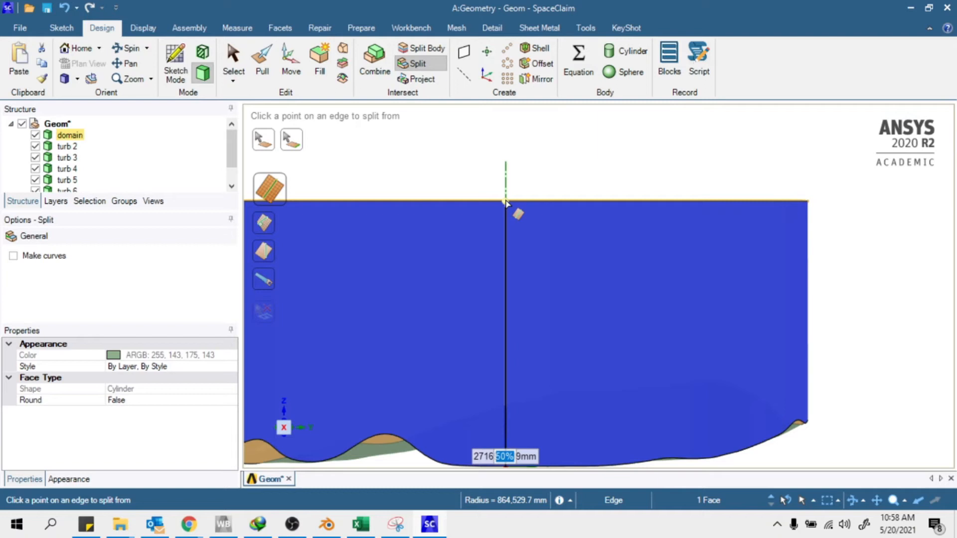
{"action": "scroll", "coordinate": [538, 203], "scroll_direction": "down", "scroll_amount": 3}
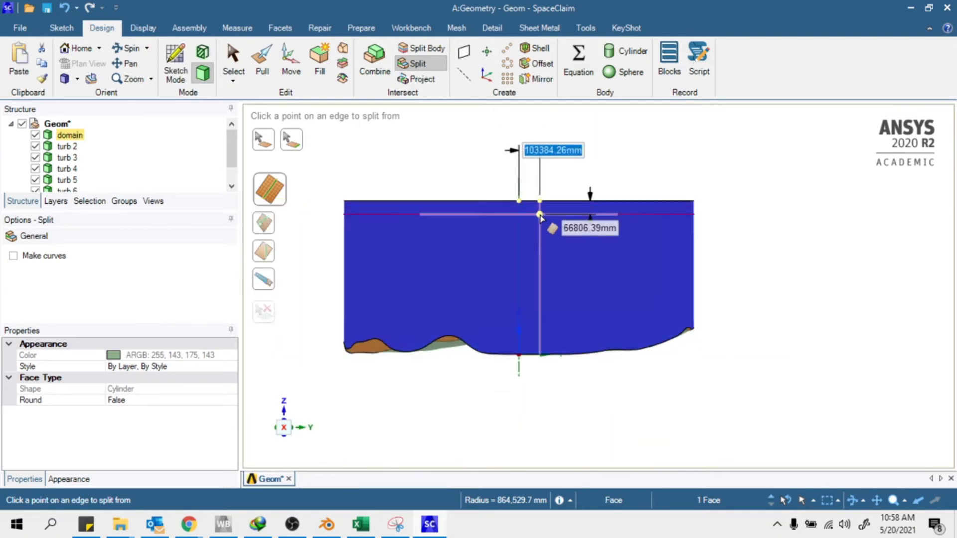
{"action": "scroll", "coordinate": [540, 213], "scroll_direction": "up", "scroll_amount": 3}
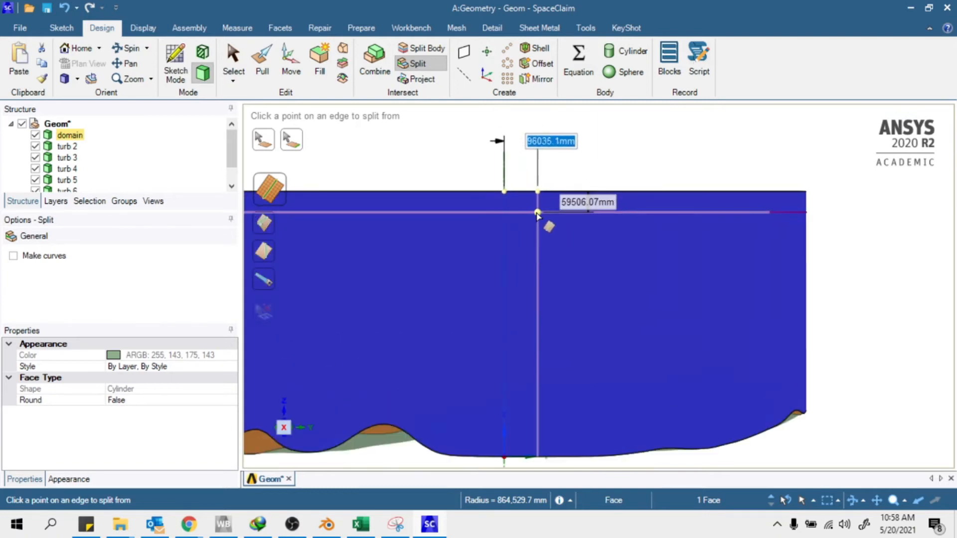
{"action": "left_click", "coordinate": [504, 206]}
{"action": "scroll", "coordinate": [578, 209], "scroll_direction": "down", "scroll_amount": 3}
{"action": "middle_click_drag", "start_coordinate": [452, 287], "coordinate": [628, 314]}
{"action": "scroll", "coordinate": [741, 340], "scroll_direction": "down", "scroll_amount": 5}
{"action": "scroll", "coordinate": [572, 274], "scroll_direction": "up", "scroll_amount": 5}
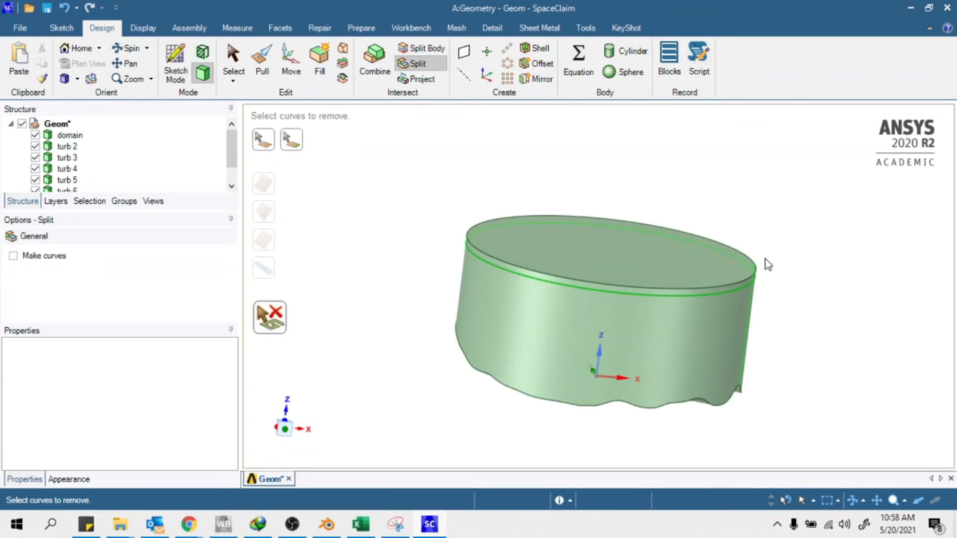
{"action": "scroll", "coordinate": [764, 259], "scroll_direction": "up", "scroll_amount": 3}
{"action": "scroll", "coordinate": [818, 289], "scroll_direction": "down", "scroll_amount": 3}
Zoom onto the rim, select the thin band face and its lower edge, then reorient the cylinder
{"action": "key", "text": "Escape"}
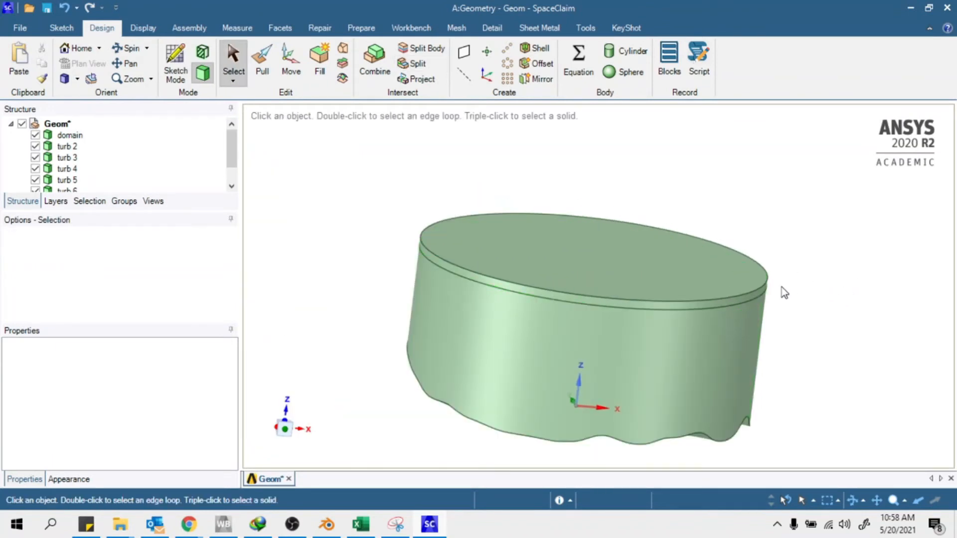
{"action": "middle_click_drag", "start_coordinate": [929, 321], "coordinate": [751, 336]}
{"action": "scroll", "coordinate": [626, 288], "scroll_direction": "up", "scroll_amount": 5}
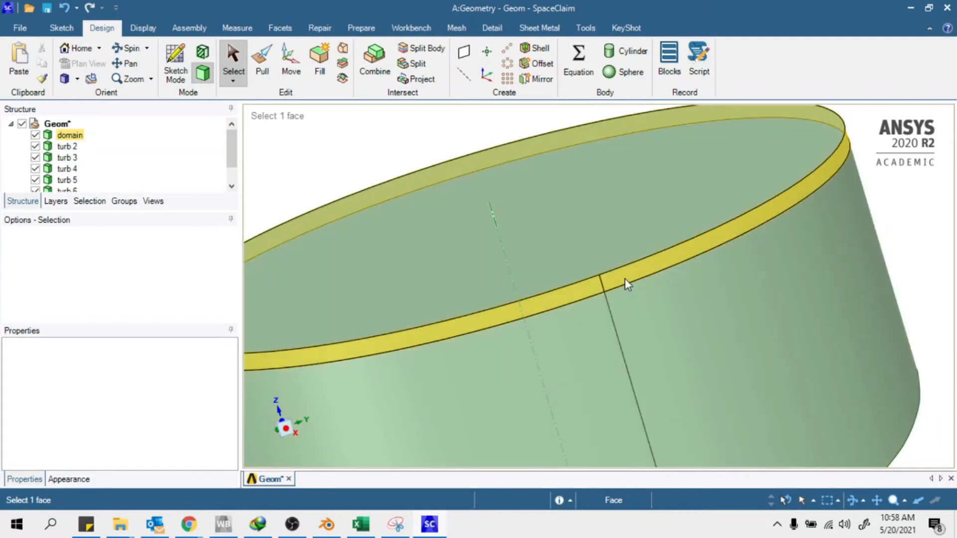
{"action": "left_click", "coordinate": [624, 280]}
{"action": "left_click", "coordinate": [628, 287]}
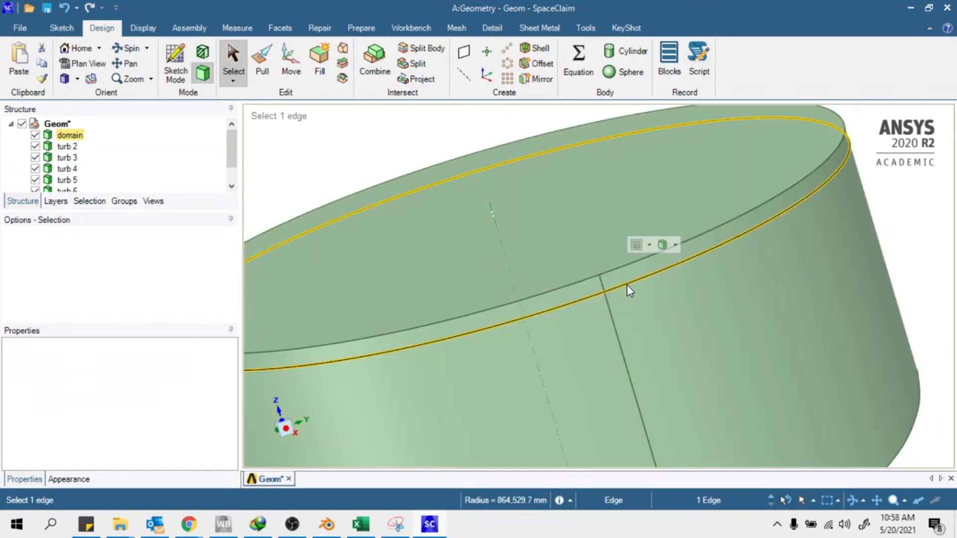
{"action": "scroll", "coordinate": [627, 286], "scroll_direction": "down", "scroll_amount": 5}
{"action": "left_click", "coordinate": [850, 267]}
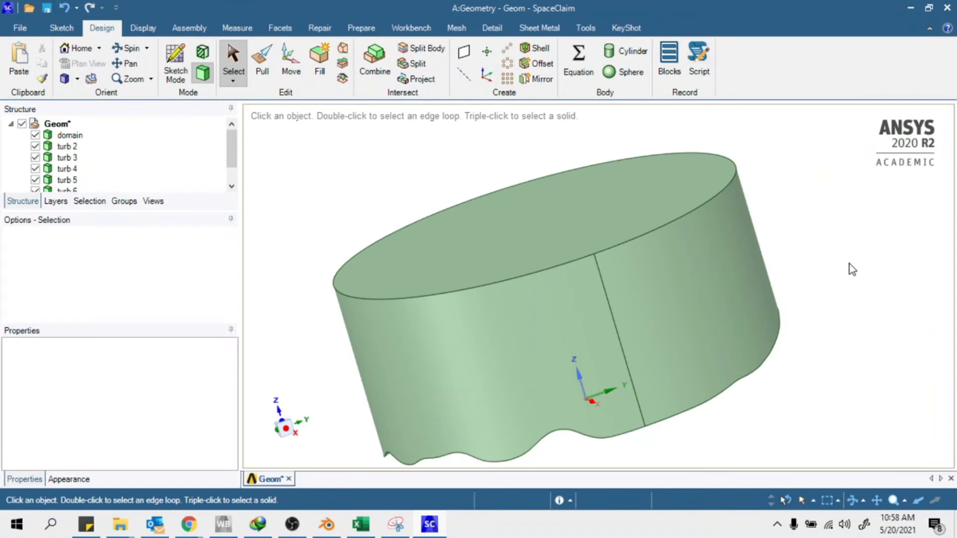
{"action": "scroll", "coordinate": [752, 387], "scroll_direction": "down", "scroll_amount": 5}
{"action": "middle_click_drag", "start_coordinate": [601, 445], "coordinate": [827, 436]}
{"action": "middle_click_drag", "start_coordinate": [401, 378], "coordinate": [472, 429]}
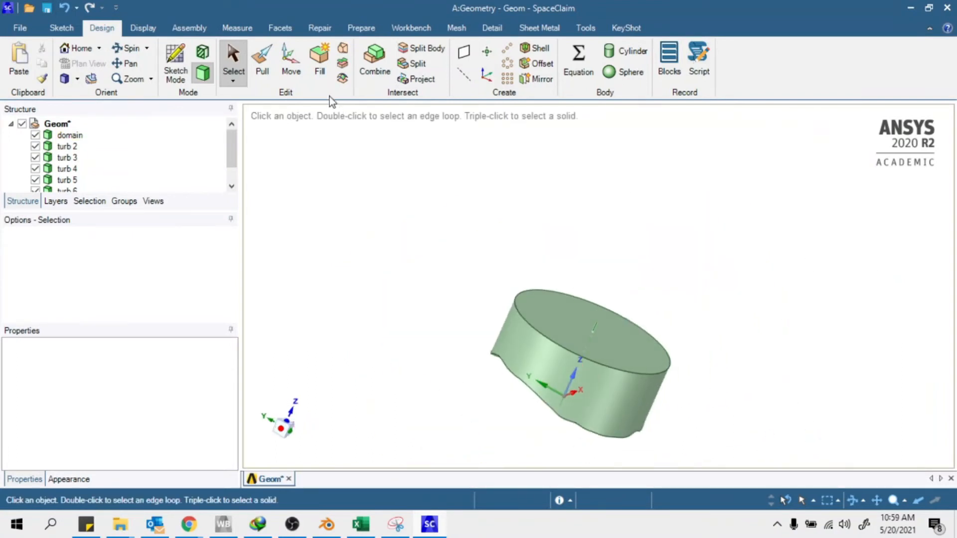
Split the domain's side face into halves at 50% of its top edge
{"action": "left_click", "coordinate": [417, 63]}
{"action": "left_click", "coordinate": [653, 358]}
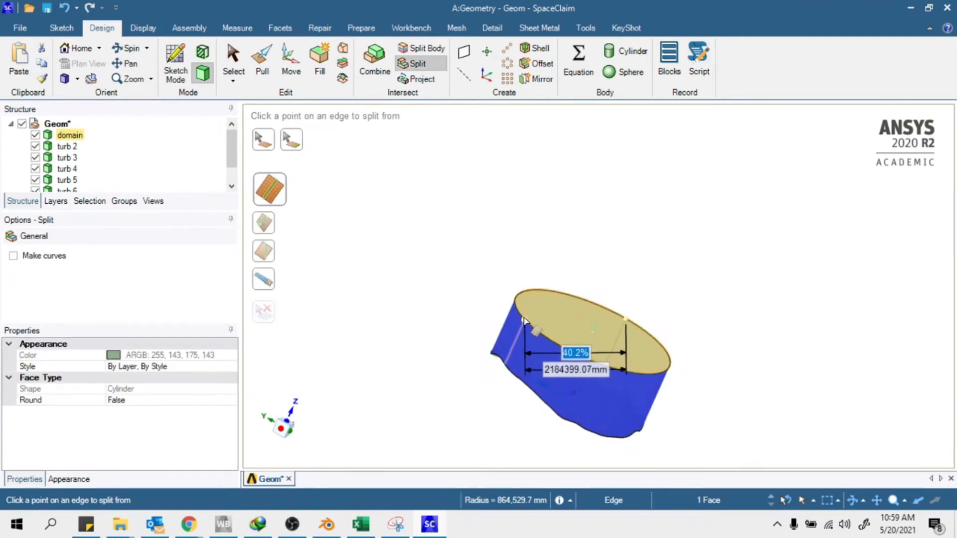
{"action": "type", "text": "5"}
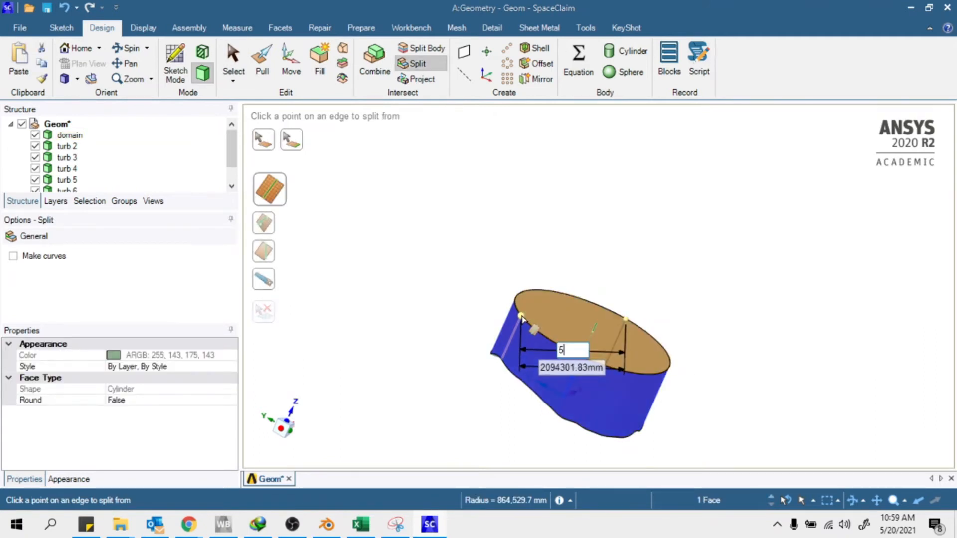
{"action": "type", "text": "0"}
{"action": "key", "text": "Return"}
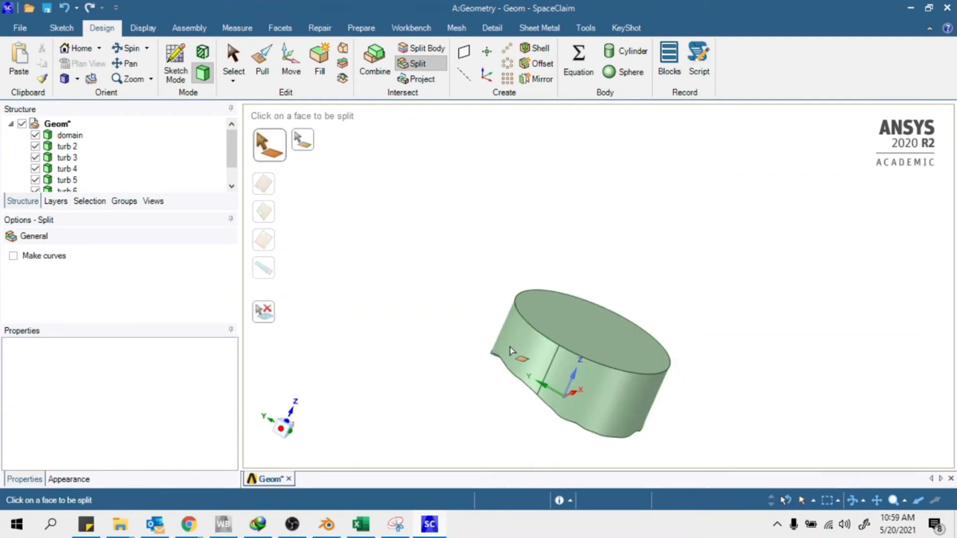
{"action": "middle_click_drag", "start_coordinate": [719, 358], "coordinate": [610, 380]}
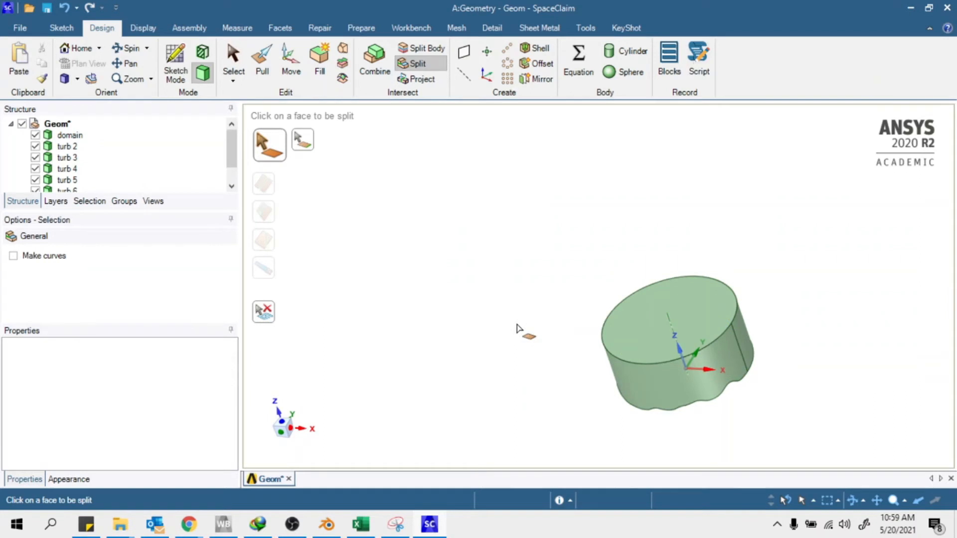
{"action": "key", "text": "Escape"}
Orbit the cylinder to inspect the splits, then close SpaceClaim
{"action": "scroll", "coordinate": [660, 248], "scroll_direction": "down", "scroll_amount": 1}
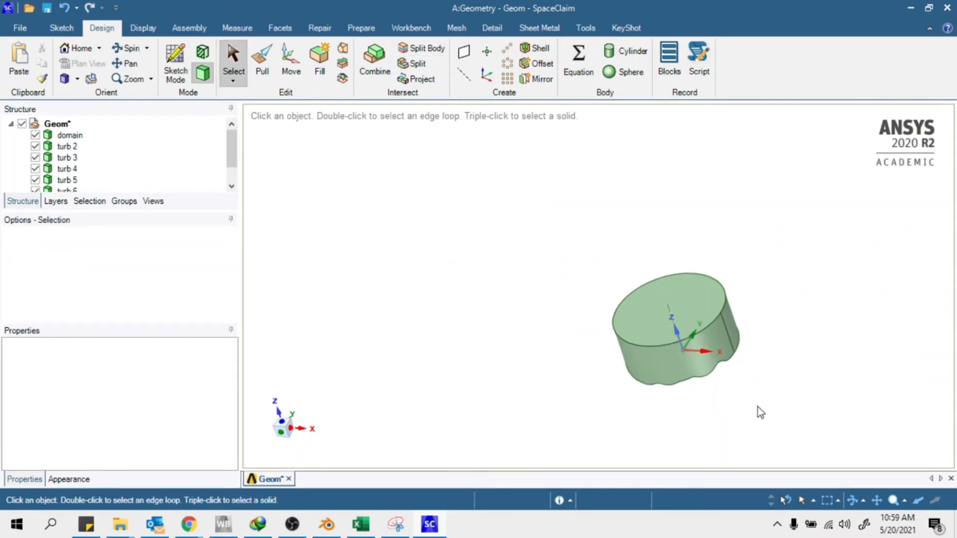
{"action": "scroll", "coordinate": [770, 392], "scroll_direction": "up", "scroll_amount": 6}
{"action": "middle_click_drag", "start_coordinate": [778, 267], "coordinate": [576, 185]}
{"action": "middle_click_drag", "start_coordinate": [438, 333], "coordinate": [568, 279]}
{"action": "middle_click_drag", "start_coordinate": [369, 359], "coordinate": [542, 377]}
{"action": "scroll", "coordinate": [743, 377], "scroll_direction": "down", "scroll_amount": 4}
{"action": "scroll", "coordinate": [478, 362], "scroll_direction": "up", "scroll_amount": 3}
{"action": "middle_click_drag", "start_coordinate": [567, 338], "coordinate": [586, 381]}
{"action": "scroll", "coordinate": [183, 182], "scroll_direction": "down", "scroll_amount": 1}
{"action": "middle_click_drag", "start_coordinate": [552, 308], "coordinate": [516, 321]}
{"action": "scroll", "coordinate": [92, 170], "scroll_direction": "up", "scroll_amount": 1}
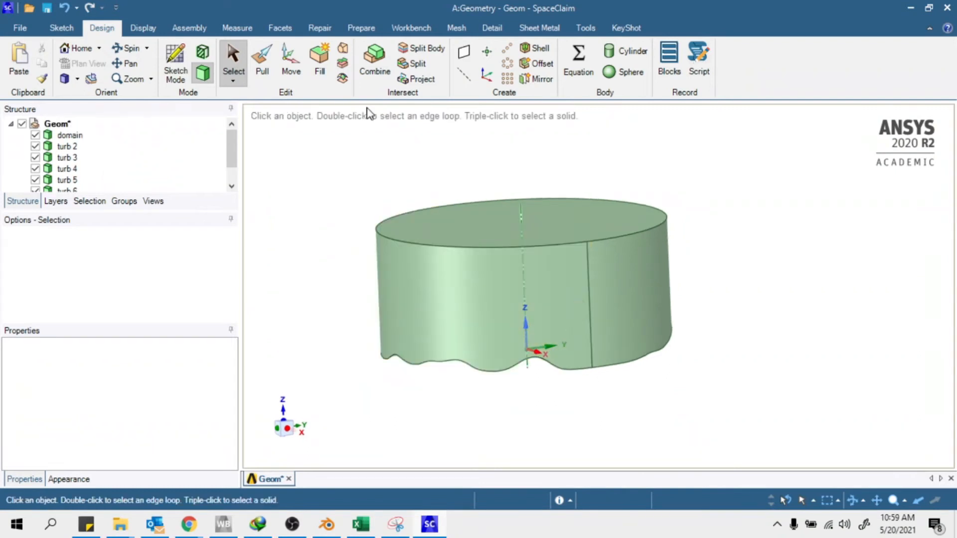
{"action": "left_click", "coordinate": [947, 8]}
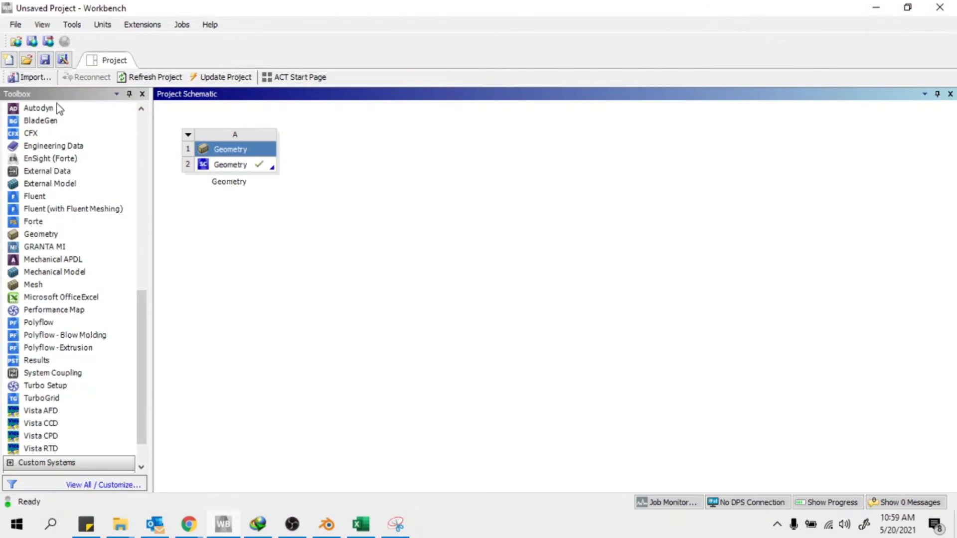
Check the reference tutorial video in the browser, then return to Workbench
{"action": "scroll", "coordinate": [141, 335], "scroll_direction": "down", "scroll_amount": 2}
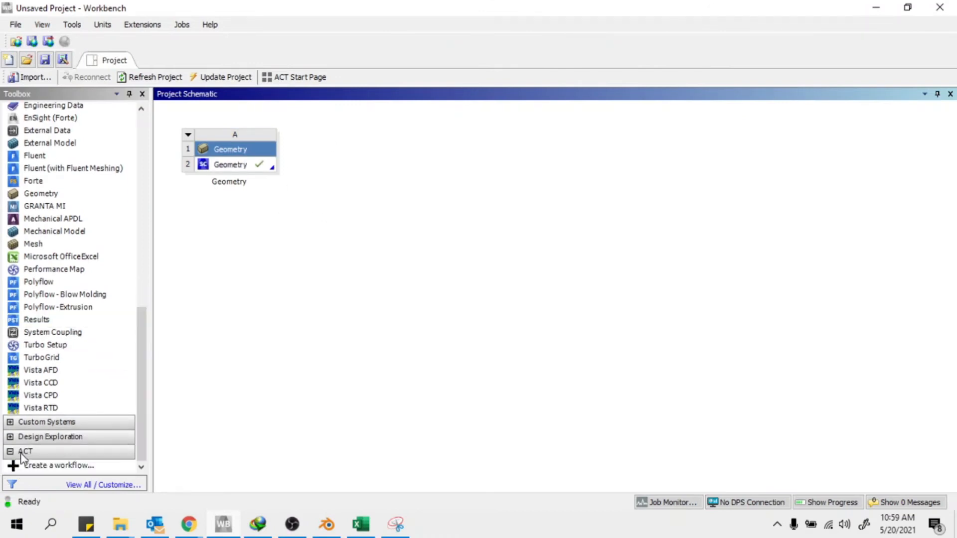
{"action": "left_click", "coordinate": [185, 530]}
{"action": "left_click", "coordinate": [258, 475]}
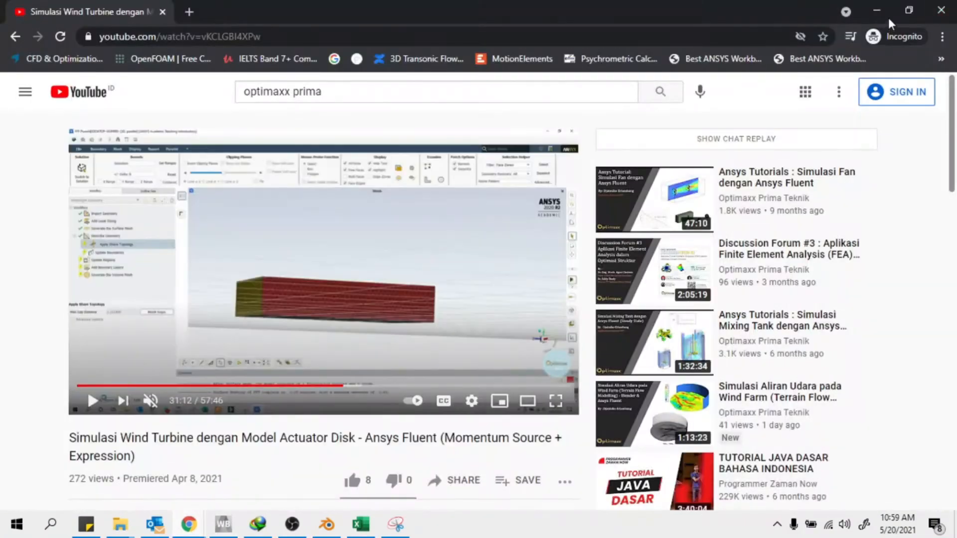
{"action": "left_click", "coordinate": [876, 7]}
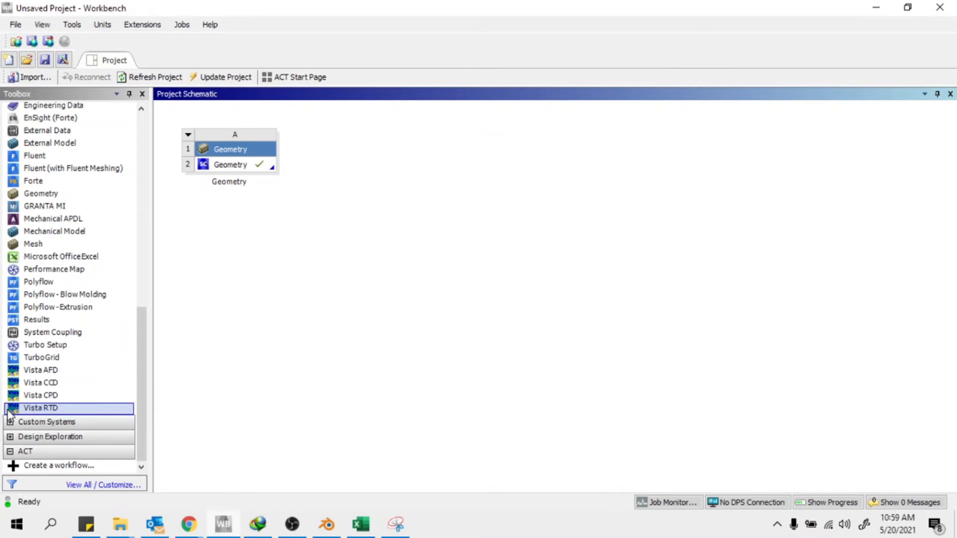
Add a Fluid Flow (Fluent) system and share Geometry A2 with it
{"action": "scroll", "coordinate": [25, 399], "scroll_direction": "up", "scroll_amount": 5}
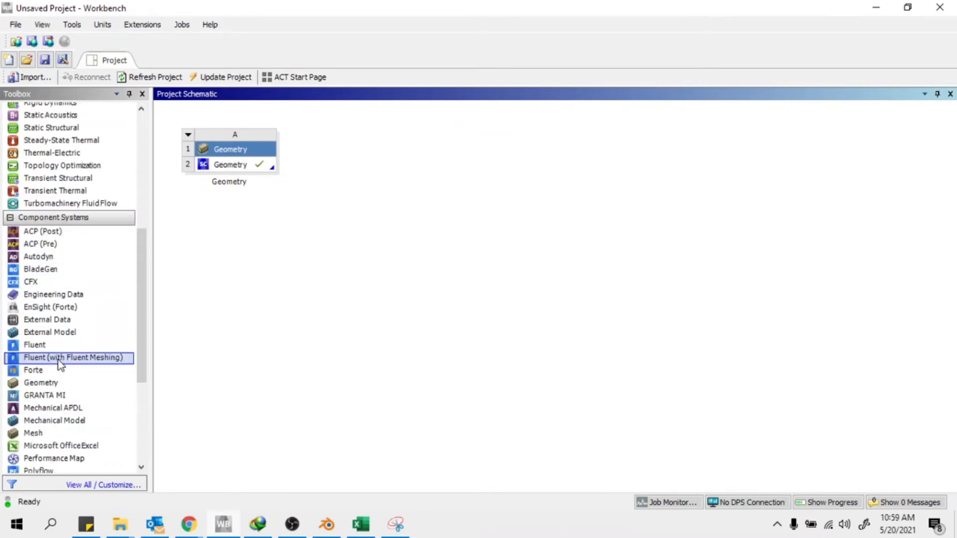
{"action": "left_click", "coordinate": [45, 359]}
{"action": "left_click_drag", "start_coordinate": [45, 363], "coordinate": [109, 374]}
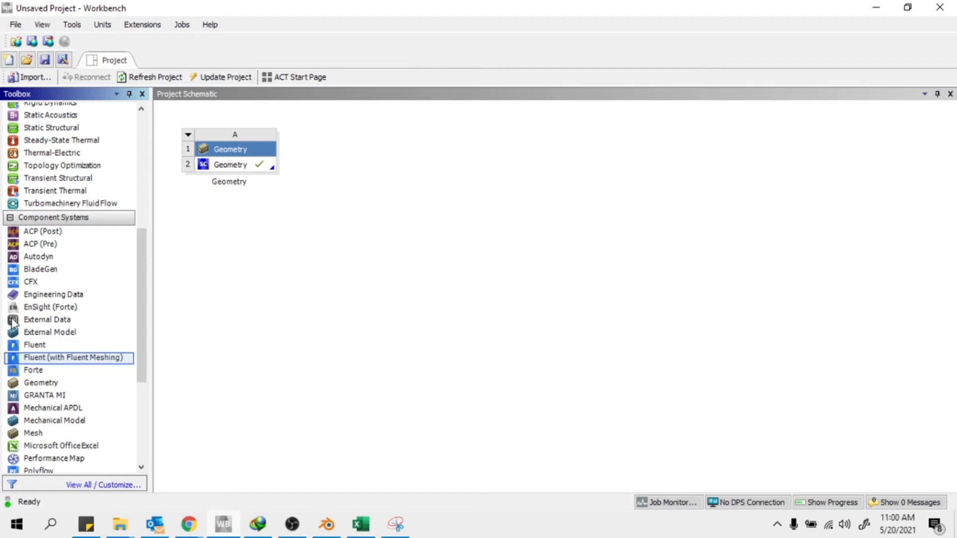
{"action": "scroll", "coordinate": [122, 267], "scroll_direction": "up", "scroll_amount": 7}
{"action": "left_click_drag", "start_coordinate": [86, 228], "coordinate": [349, 170]}
{"action": "left_click_drag", "start_coordinate": [225, 165], "coordinate": [394, 165]}
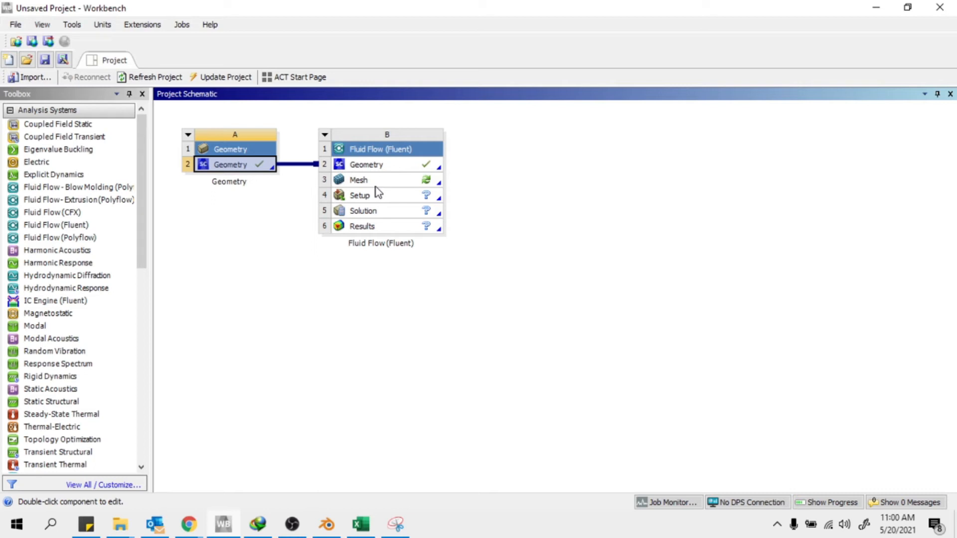
Launch Meshing from the Fluent system's Mesh cell B3 and bring its window forward
{"action": "double_click", "coordinate": [424, 182]}
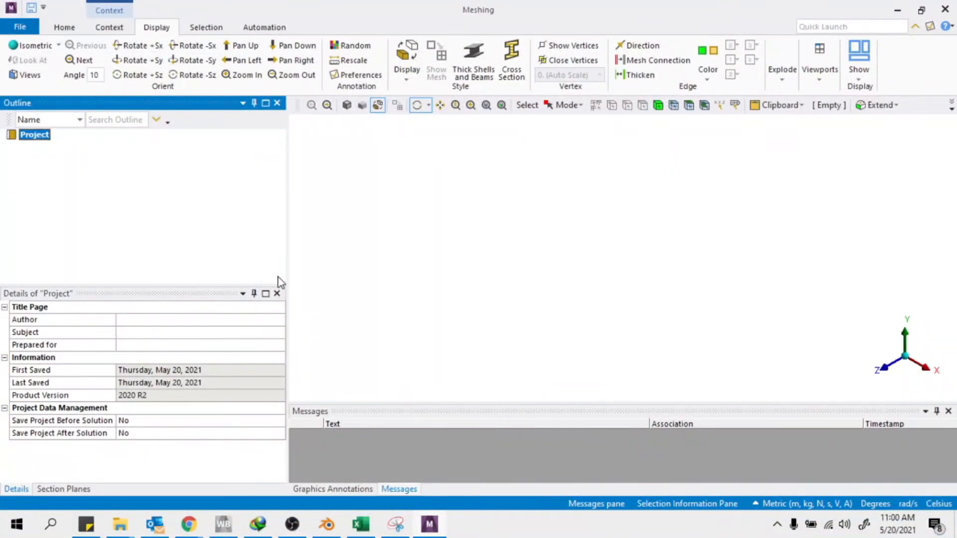
{"action": "left_click", "coordinate": [154, 524]}
{"action": "left_click", "coordinate": [154, 524]}
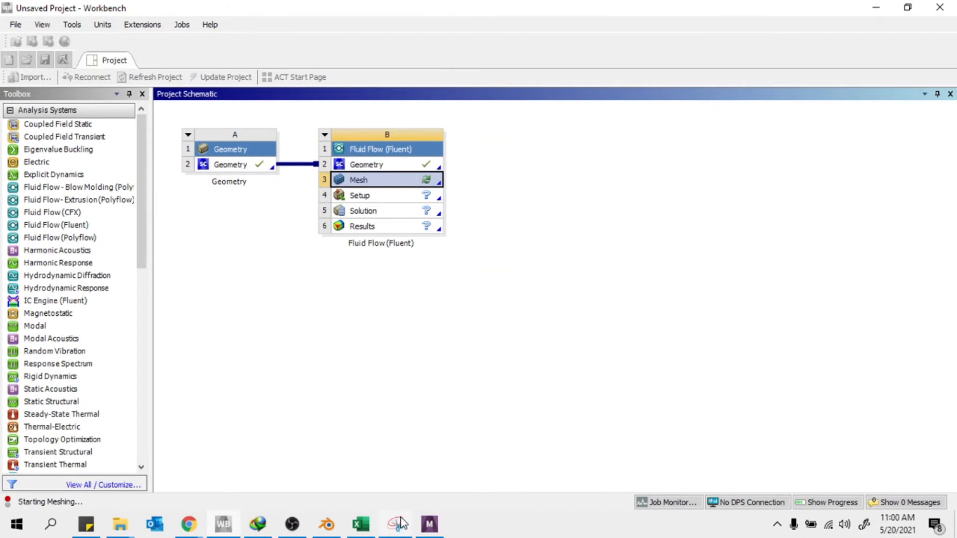
{"action": "left_click", "coordinate": [934, 526]}
{"action": "left_click", "coordinate": [934, 527]}
{"action": "left_click", "coordinate": [933, 528]}
{"action": "left_click", "coordinate": [934, 529]}
{"action": "left_click", "coordinate": [431, 526]}
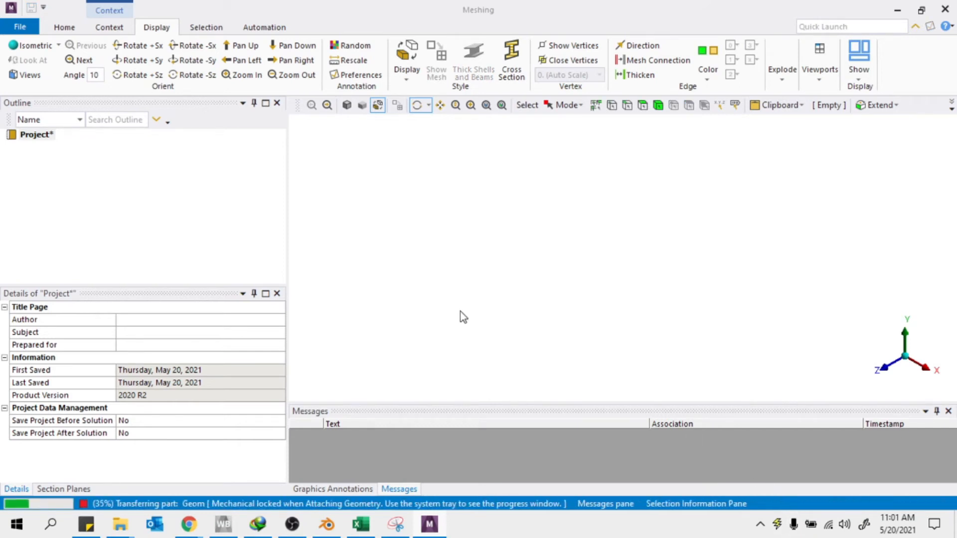
{"action": "left_click", "coordinate": [293, 524]}
{"action": "left_click", "coordinate": [292, 524]}
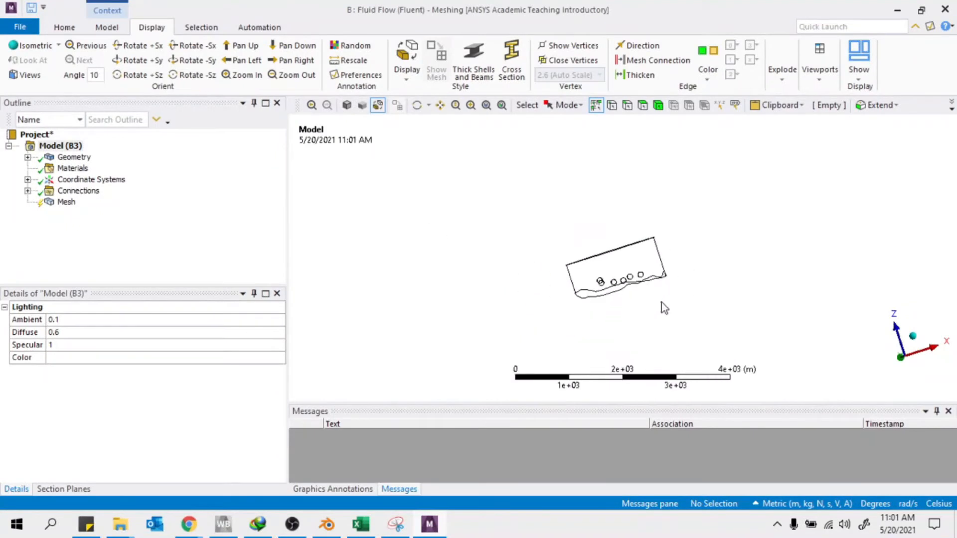
Display the domain as shaded exterior and orbit around its flat top
{"action": "left_click_drag", "start_coordinate": [550, 211], "coordinate": [725, 334]}
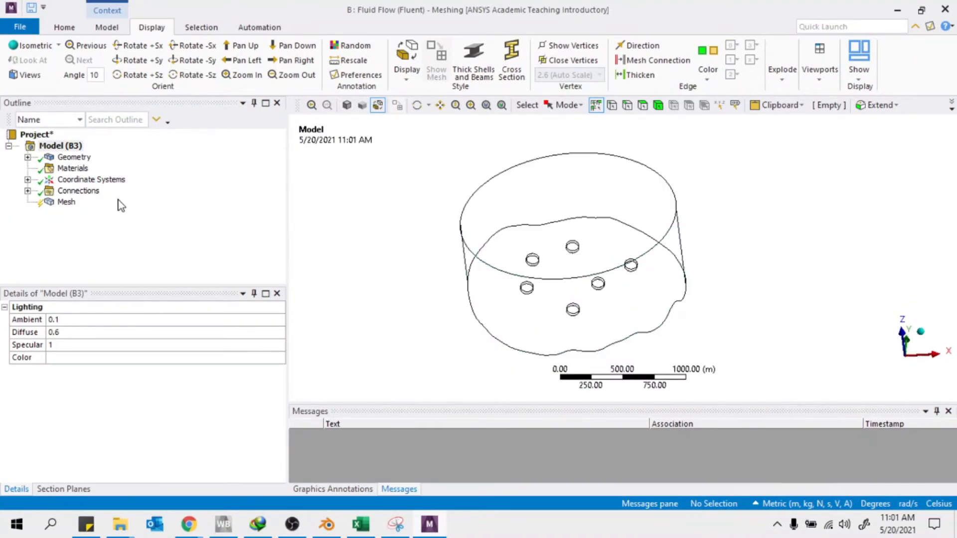
{"action": "left_click", "coordinate": [413, 86]}
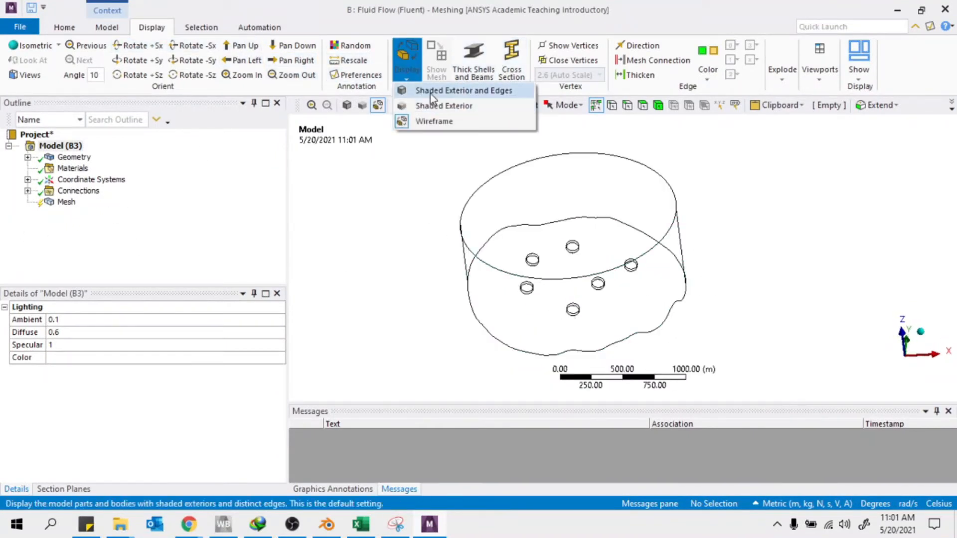
{"action": "left_click", "coordinate": [425, 106]}
{"action": "mouse_move", "coordinate": [688, 279]}
{"action": "middle_mouse_down"}
{"action": "mouse_move", "coordinate": [719, 302]}
{"action": "mouse_move", "coordinate": [737, 333]}
{"action": "mouse_move", "coordinate": [737, 361]}
{"action": "middle_mouse_up"}
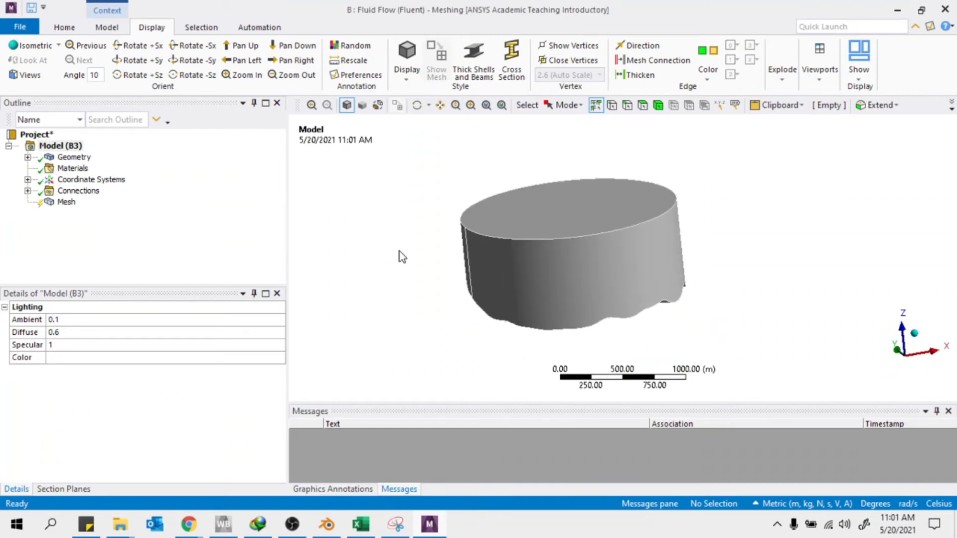
{"action": "mouse_move", "coordinate": [591, 244]}
{"action": "middle_mouse_down"}
{"action": "mouse_move", "coordinate": [493, 278]}
{"action": "mouse_move", "coordinate": [627, 241]}
{"action": "mouse_move", "coordinate": [627, 271]}
{"action": "mouse_move", "coordinate": [605, 259]}
{"action": "middle_mouse_up"}
Generate the mesh, list the six contact regions, and close Meshing
{"action": "right_click", "coordinate": [66, 203]}
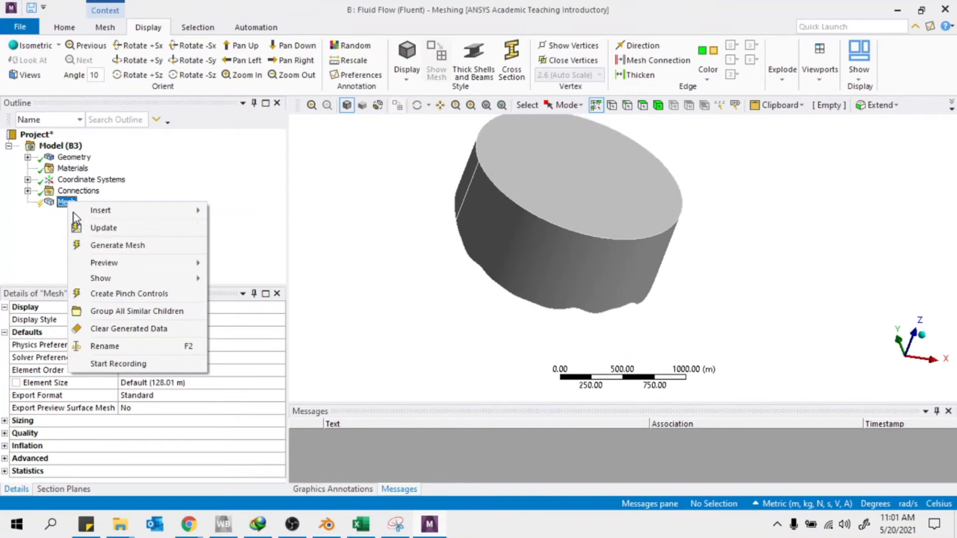
{"action": "left_click", "coordinate": [117, 247]}
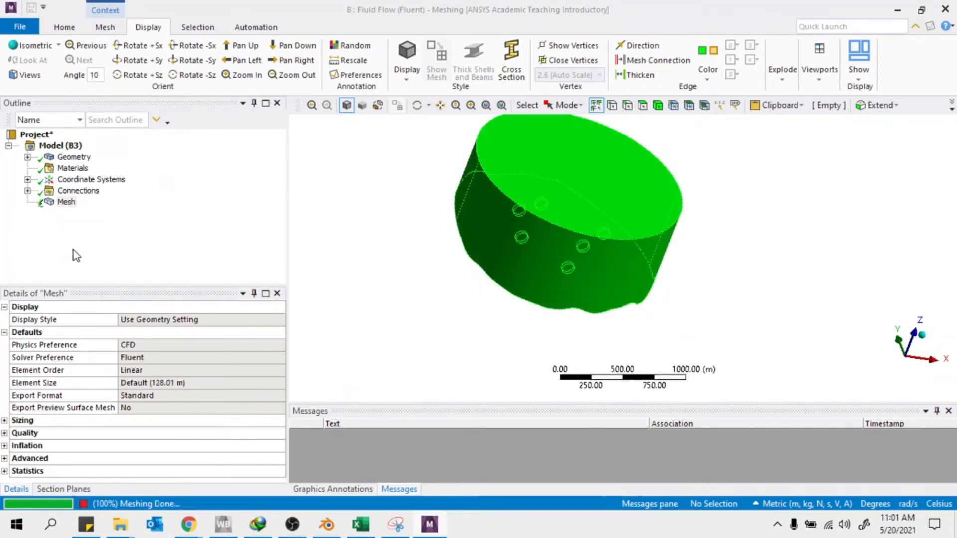
{"action": "middle_click_drag", "start_coordinate": [497, 304], "coordinate": [503, 258]}
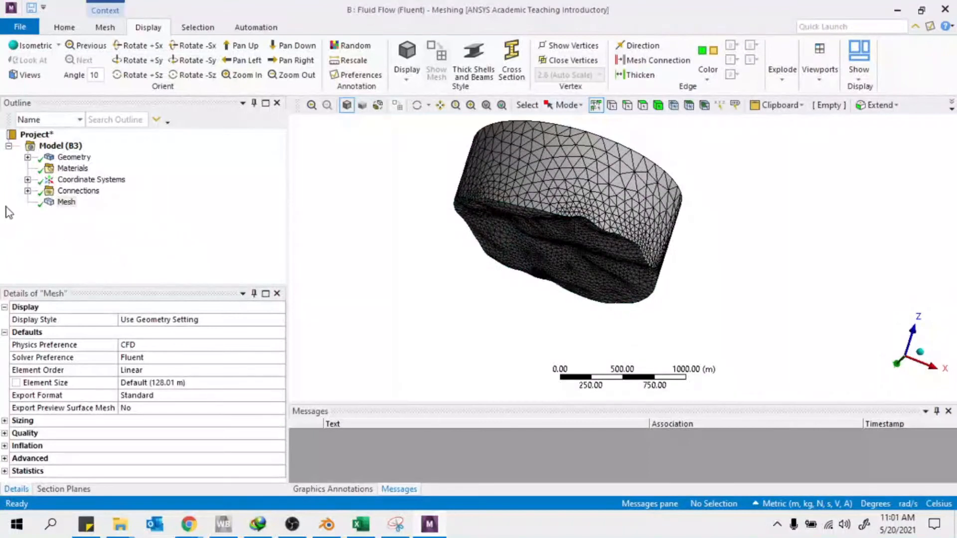
{"action": "left_click", "coordinate": [28, 190]}
{"action": "left_click", "coordinate": [46, 202]}
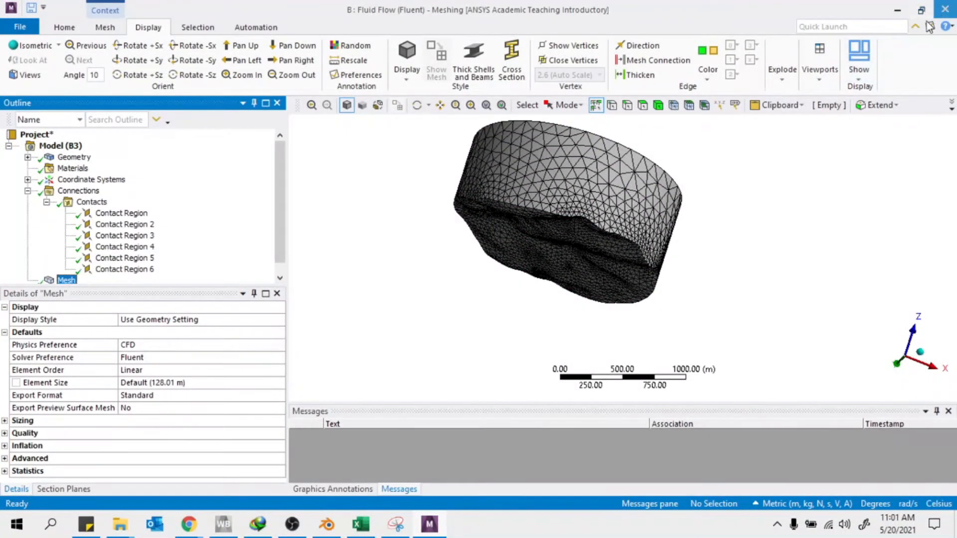
{"action": "left_click", "coordinate": [944, 9]}
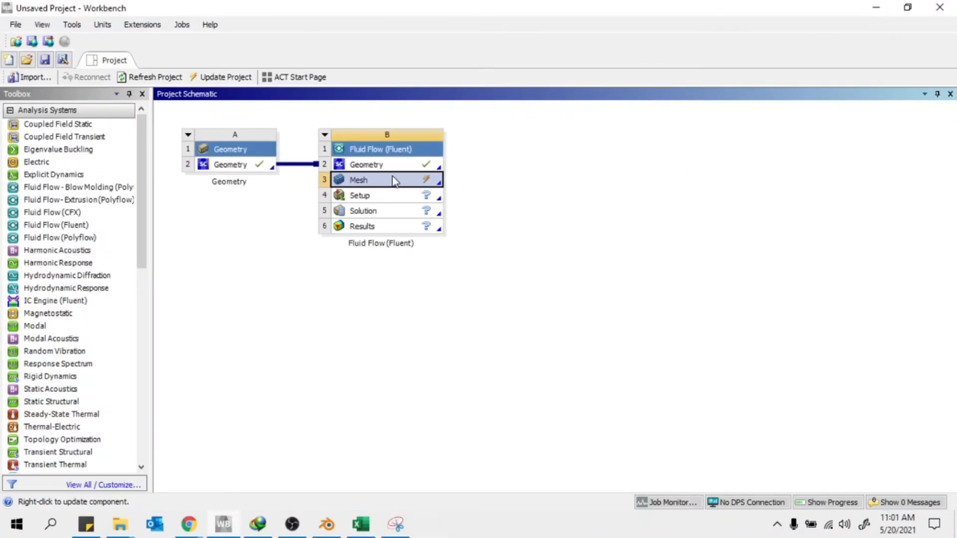
Reset the Fluent Mesh cell's generated data, then reopen Geometry cell A2 in SpaceClaim
{"action": "right_click", "coordinate": [375, 184]}
{"action": "left_click", "coordinate": [449, 316]}
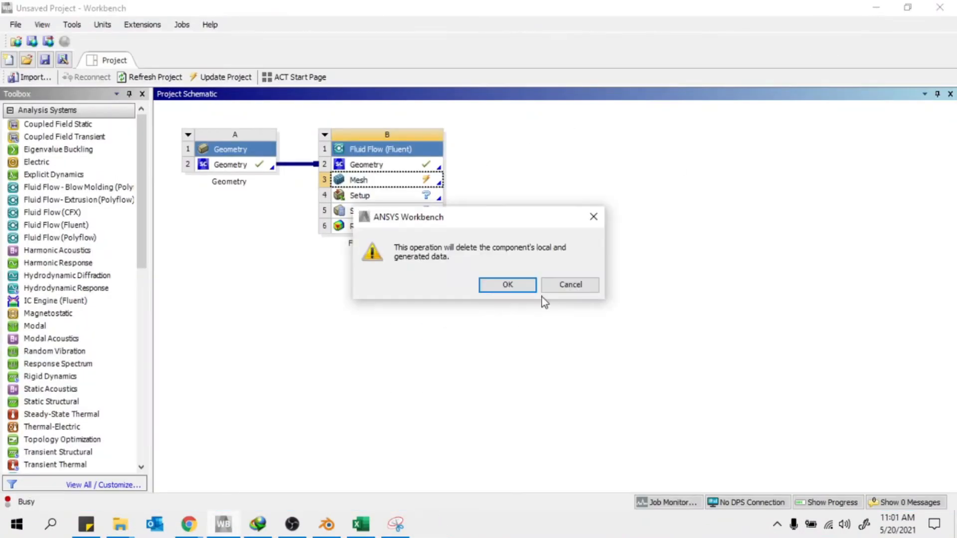
{"action": "left_click", "coordinate": [504, 285]}
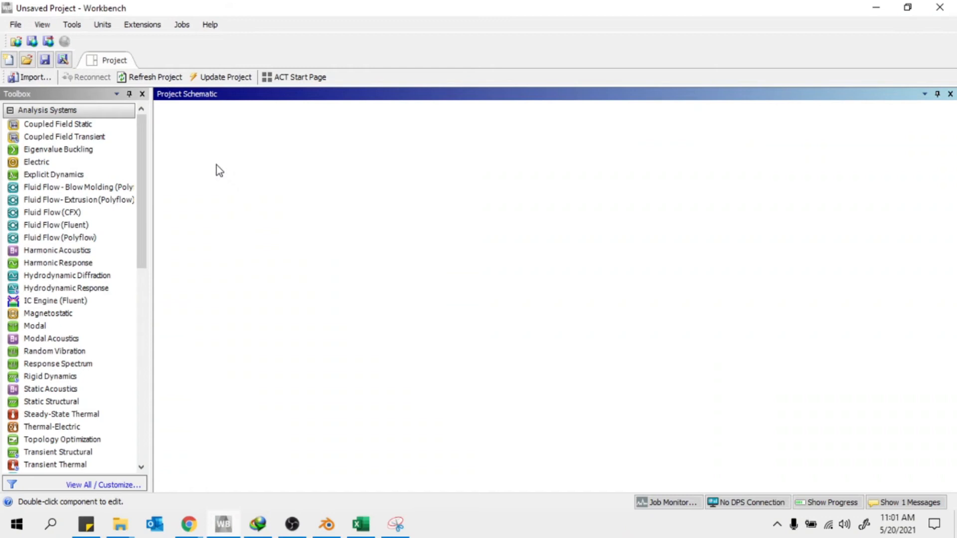
{"action": "double_click", "coordinate": [216, 165]}
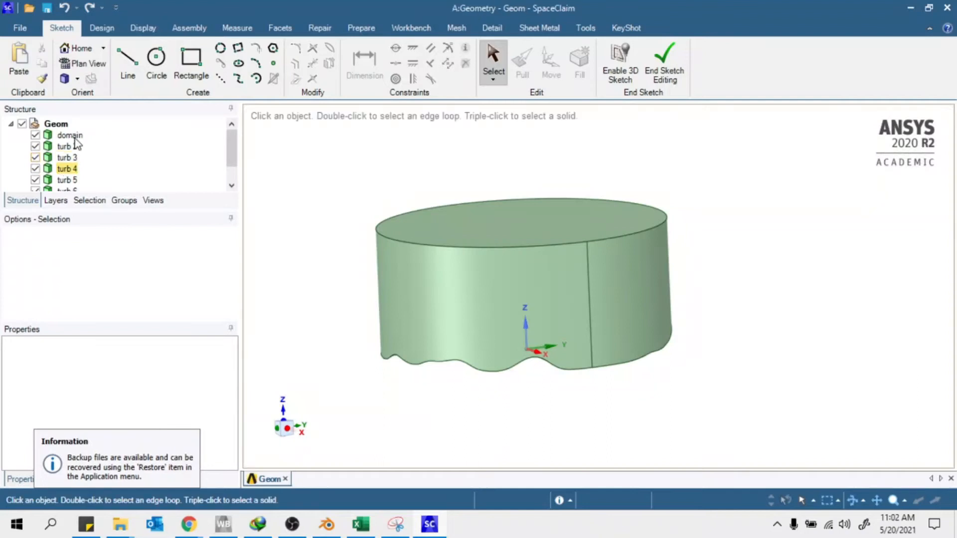
Move the domain and six turbine bodies into a new component named Component1
{"action": "left_click", "coordinate": [87, 148]}
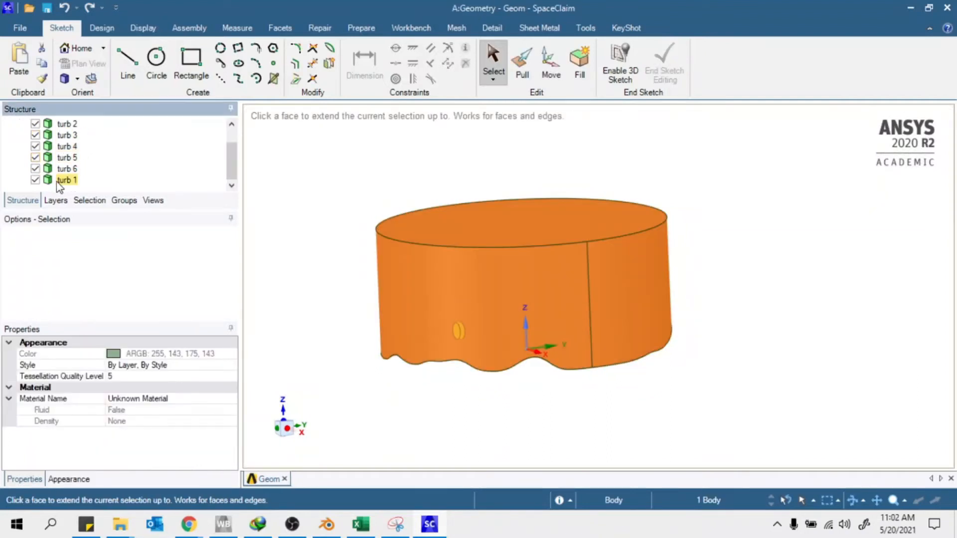
{"action": "left_click", "coordinate": [64, 181], "text": "shift"}
{"action": "scroll", "coordinate": [70, 173], "scroll_direction": "up", "scroll_amount": 1}
{"action": "right_click", "coordinate": [78, 138]}
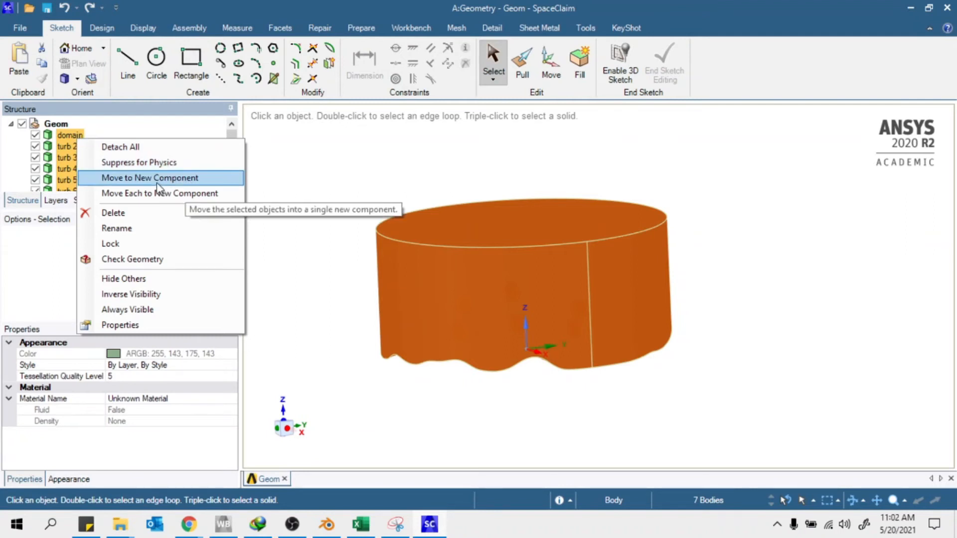
{"action": "left_click", "coordinate": [183, 181]}
{"action": "left_click", "coordinate": [48, 138]}
Set Component1's Share Topology property to Share and save the geometry
{"action": "left_click", "coordinate": [47, 139]}
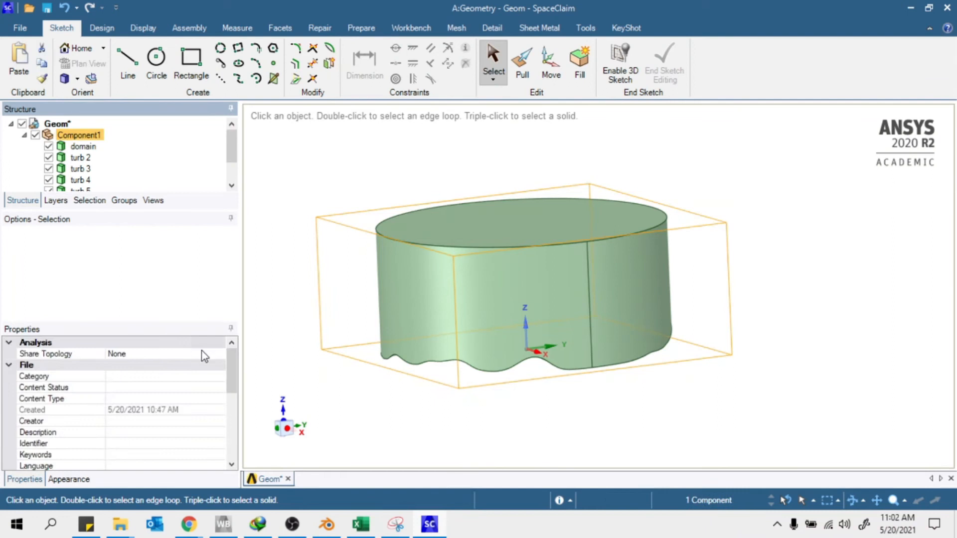
{"action": "left_click", "coordinate": [205, 355]}
{"action": "left_click", "coordinate": [220, 355]}
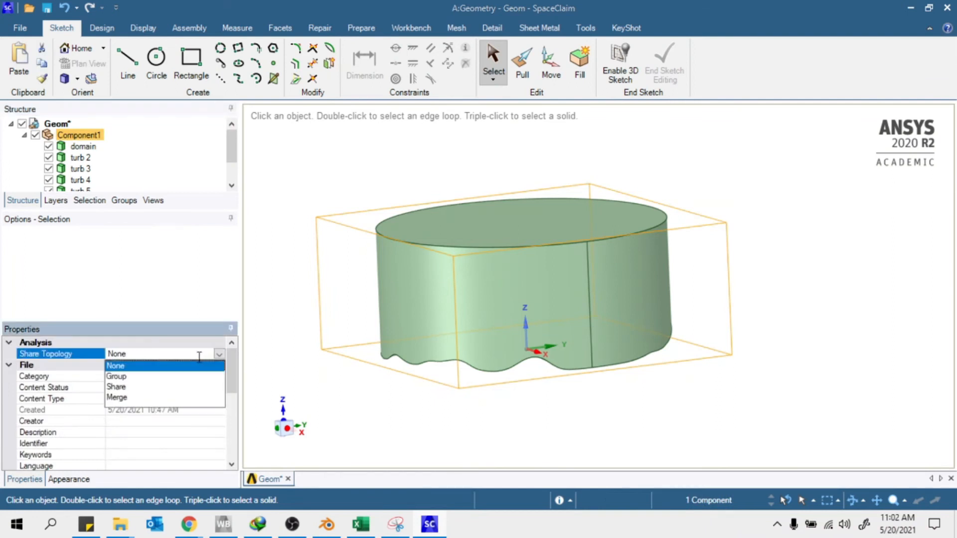
{"action": "left_click", "coordinate": [125, 387]}
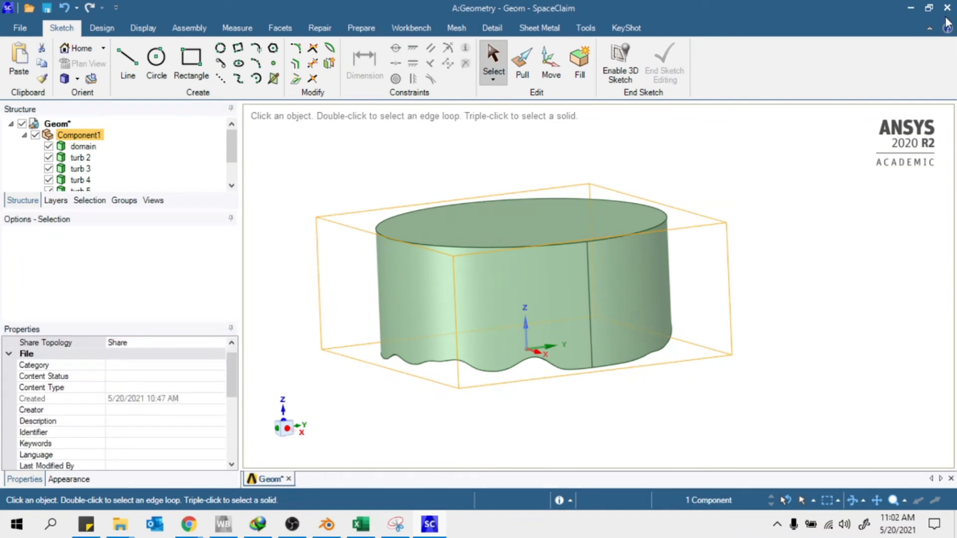
{"action": "key", "text": "ctrl+s"}
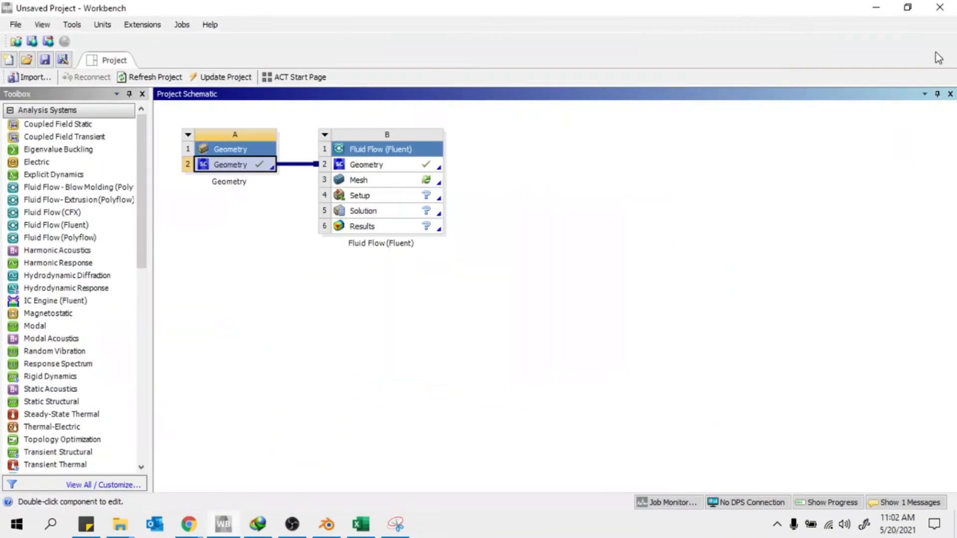
Save the project in the WTDISK folder, changing the name from yu1 to yu2
{"action": "left_click", "coordinate": [51, 64]}
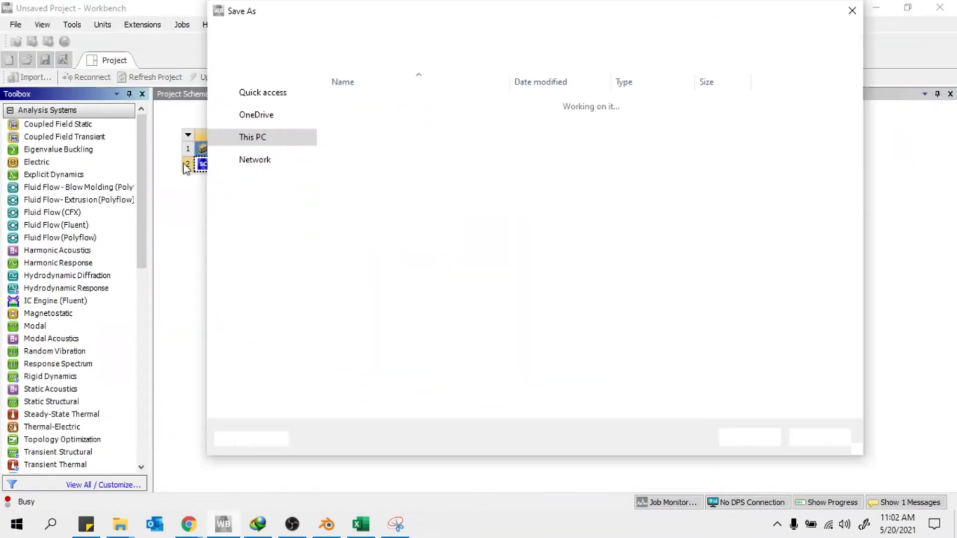
{"action": "scroll", "coordinate": [299, 299], "scroll_direction": "down", "scroll_amount": 3}
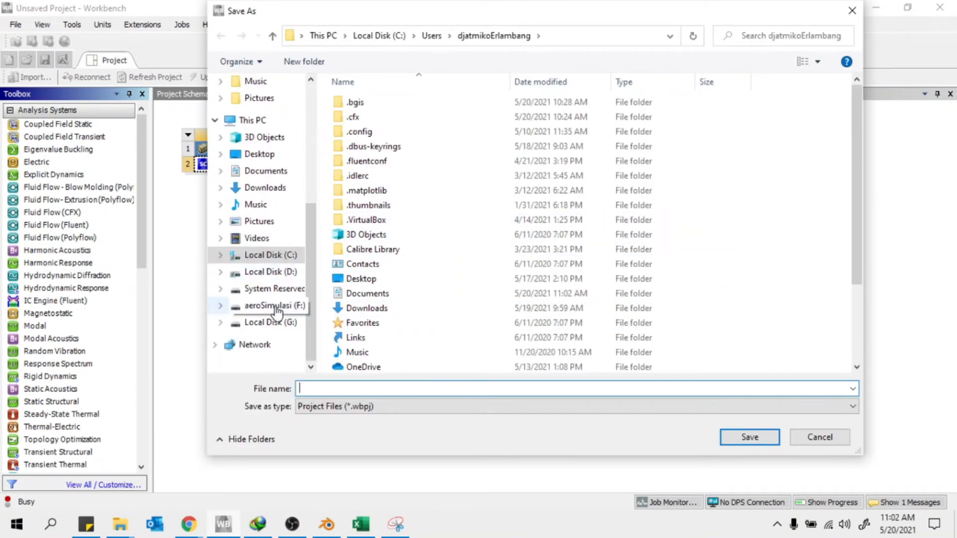
{"action": "scroll", "coordinate": [394, 326], "scroll_direction": "down", "scroll_amount": 3}
{"action": "scroll", "coordinate": [269, 239], "scroll_direction": "up", "scroll_amount": 4}
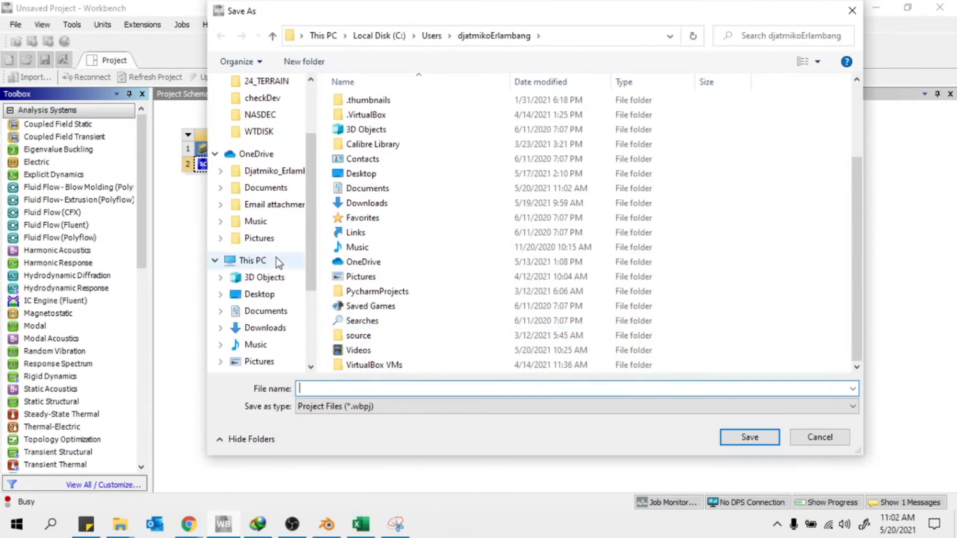
{"action": "left_click", "coordinate": [259, 165]}
{"action": "left_click", "coordinate": [668, 120]}
{"action": "double_click", "coordinate": [310, 391]}
{"action": "left_click_drag", "start_coordinate": [321, 390], "coordinate": [307, 389]}
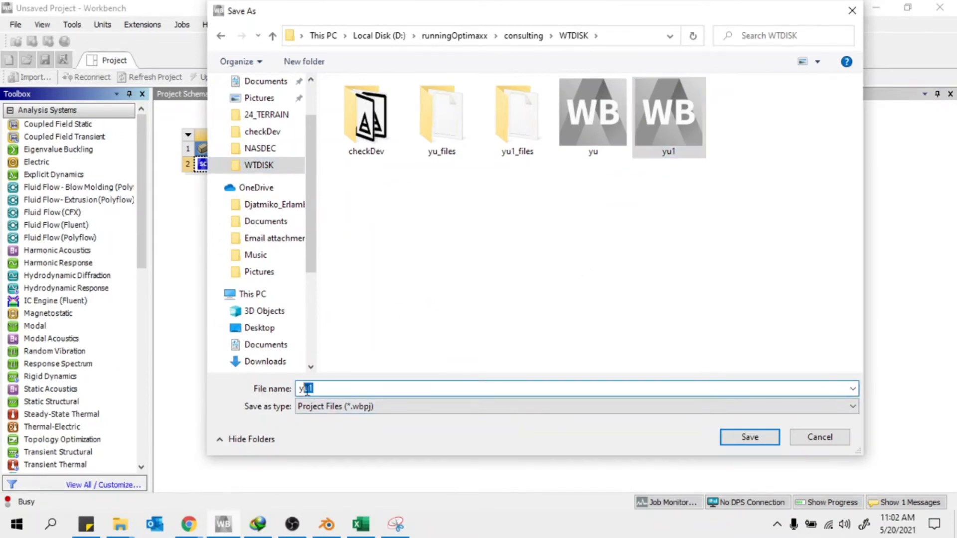
{"action": "type", "text": "2"}
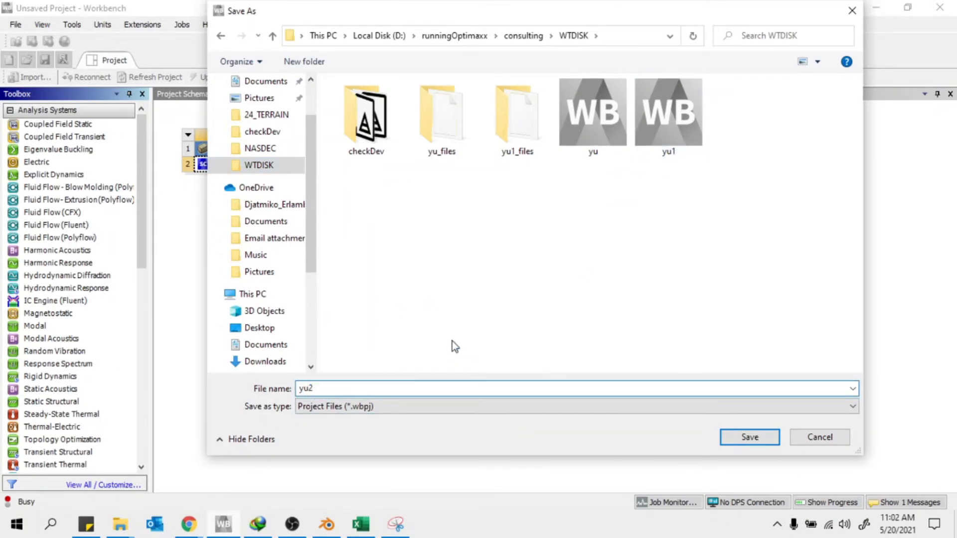
{"action": "left_click", "coordinate": [743, 436]}
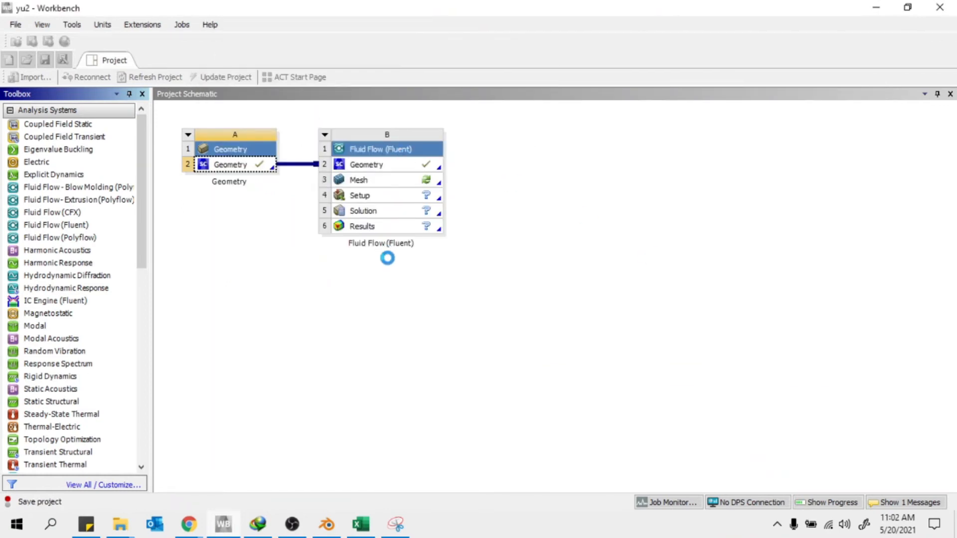
Reopen the Fluent system's Mesh cell B3 in ANSYS Meshing
{"action": "left_click", "coordinate": [396, 182]}
{"action": "double_click", "coordinate": [397, 182]}
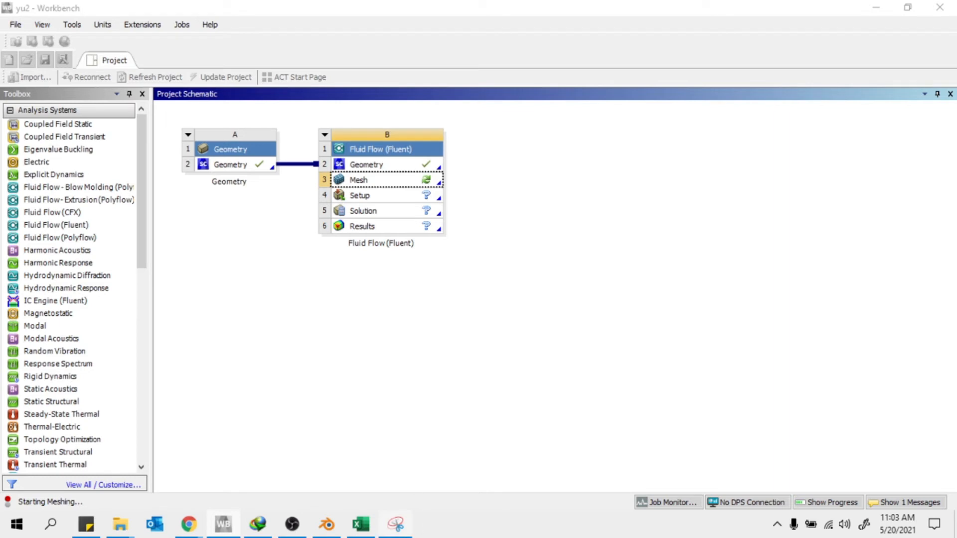
{"action": "mouse_move", "coordinate": [396, 528]}
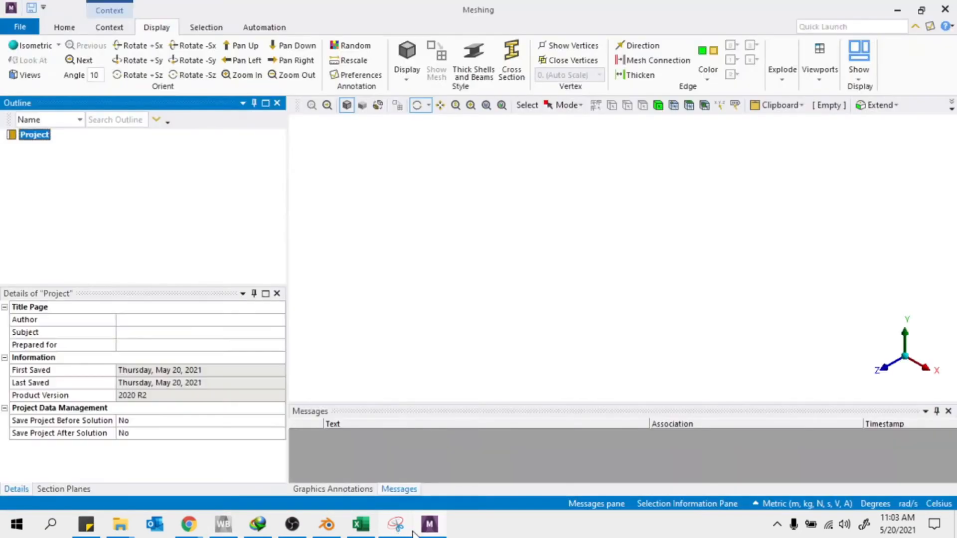
{"action": "mouse_move", "coordinate": [429, 531]}
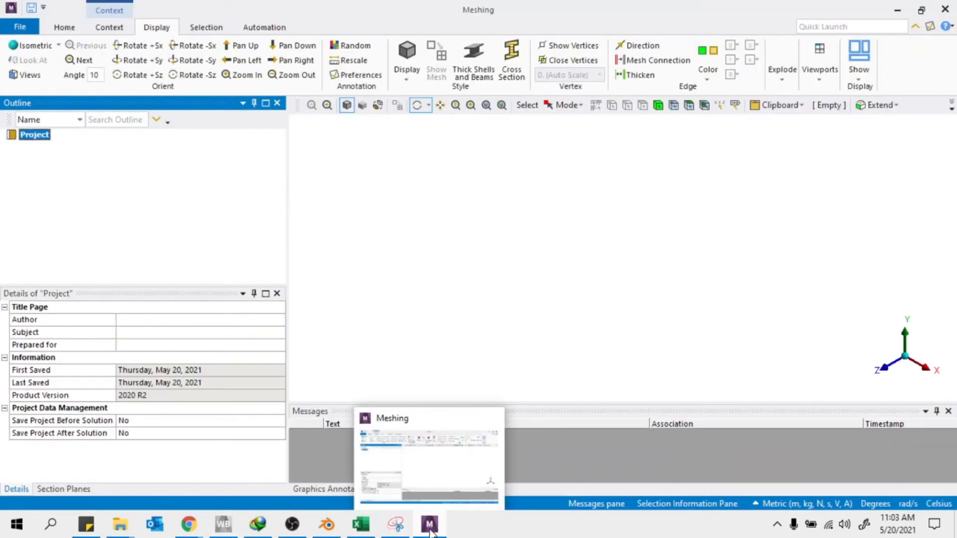
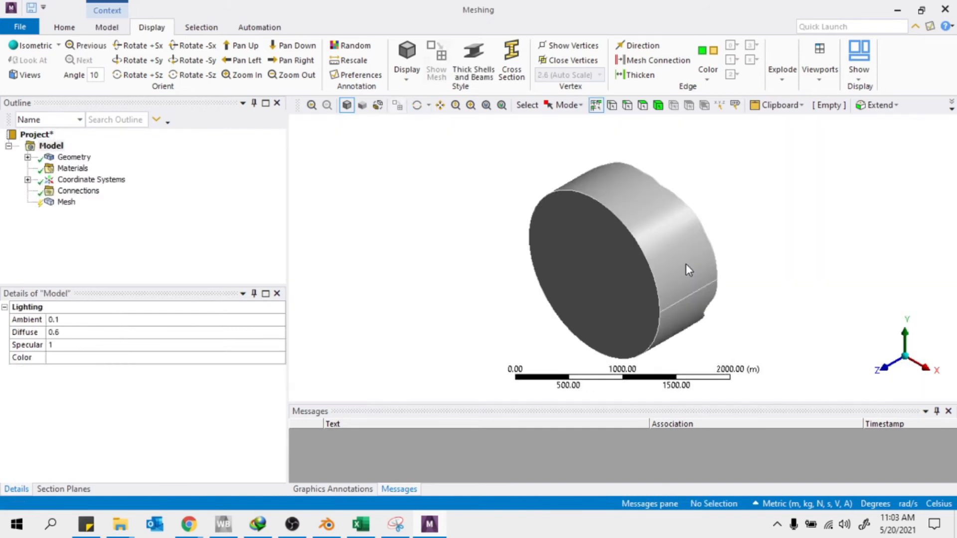
Orbit the cylinder into an oblique view and generate the mesh from the Mesh item's context menu
{"action": "middle_click_drag", "start_coordinate": [568, 299], "coordinate": [604, 246]}
{"action": "scroll", "coordinate": [604, 246], "scroll_direction": "down", "scroll_amount": 5}
{"action": "scroll", "coordinate": [663, 309], "scroll_direction": "up", "scroll_amount": 4}
{"action": "middle_click_drag", "start_coordinate": [702, 325], "coordinate": [757, 246]}
{"action": "right_click", "coordinate": [65, 203]}
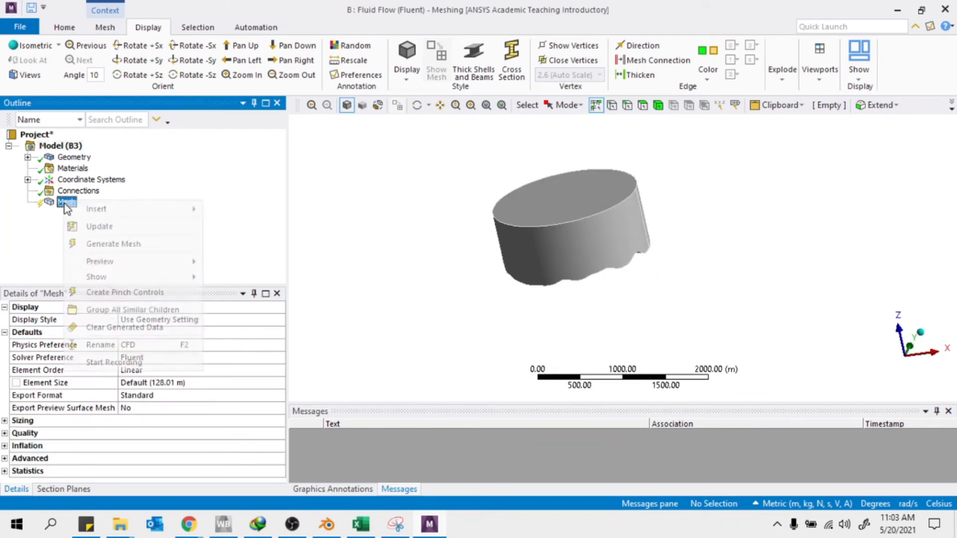
{"action": "left_click", "coordinate": [160, 228]}
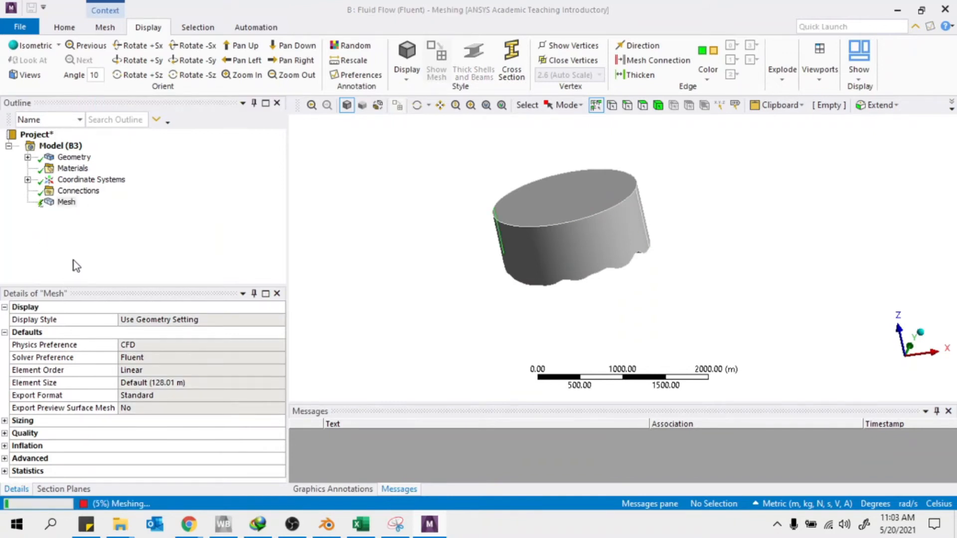
Zoom over the new tetrahedral mesh, then shrink the Meshing window to reveal the Workbench project
{"action": "scroll", "coordinate": [546, 240], "scroll_direction": "down", "scroll_amount": 2}
{"action": "scroll", "coordinate": [554, 250], "scroll_direction": "up", "scroll_amount": 4}
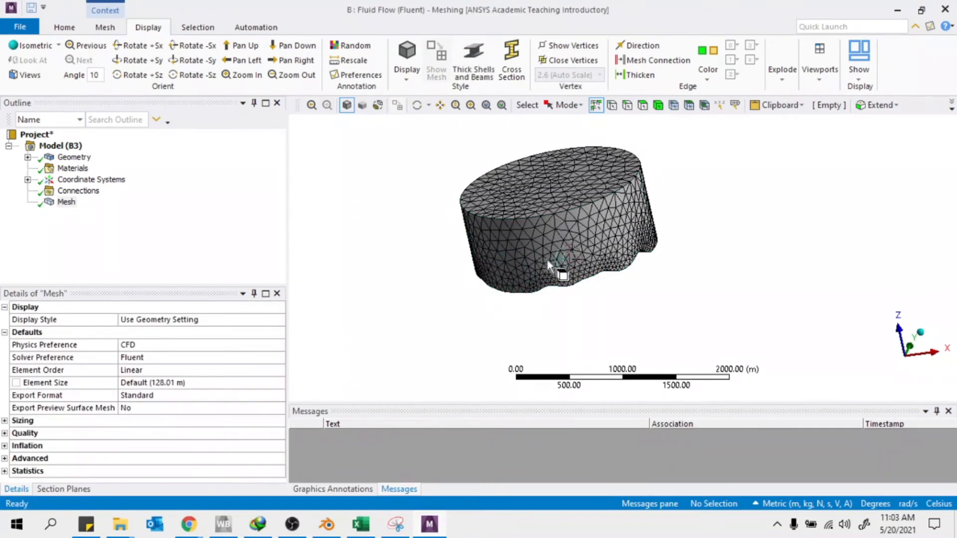
{"action": "scroll", "coordinate": [548, 264], "scroll_direction": "up", "scroll_amount": 4}
{"action": "scroll", "coordinate": [548, 264], "scroll_direction": "down", "scroll_amount": 4}
{"action": "left_click_drag", "start_coordinate": [618, 10], "coordinate": [625, 131]}
{"action": "scroll", "coordinate": [74, 348], "scroll_direction": "down", "scroll_amount": 10}
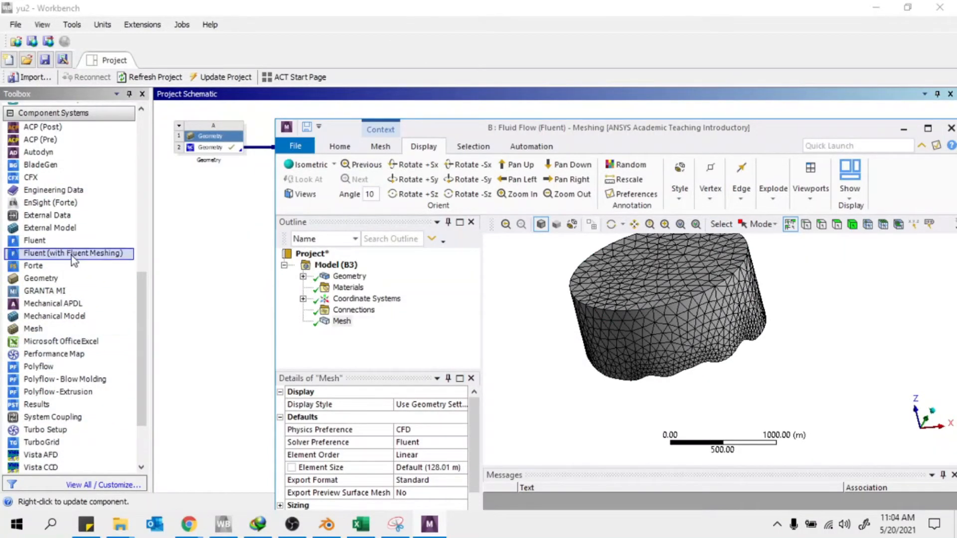
Maximize the Meshing window again, then orbit and box-zoom to view the finer wavy bottom from the side
{"action": "left_click_drag", "start_coordinate": [648, 127], "coordinate": [309, 0]}
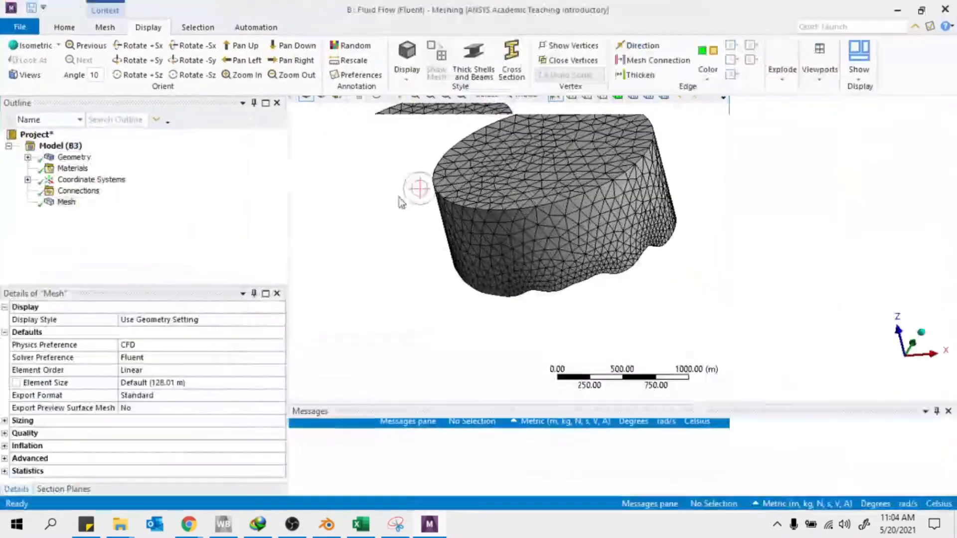
{"action": "middle_click_drag", "start_coordinate": [612, 244], "coordinate": [582, 179]}
{"action": "scroll", "coordinate": [641, 319], "scroll_direction": "up", "scroll_amount": 5}
{"action": "scroll", "coordinate": [645, 309], "scroll_direction": "down", "scroll_amount": 2}
{"action": "scroll", "coordinate": [579, 271], "scroll_direction": "down", "scroll_amount": 7}
{"action": "right_click_drag", "start_coordinate": [548, 258], "coordinate": [684, 349]}
{"action": "middle_click_drag", "start_coordinate": [570, 276], "coordinate": [542, 281]}
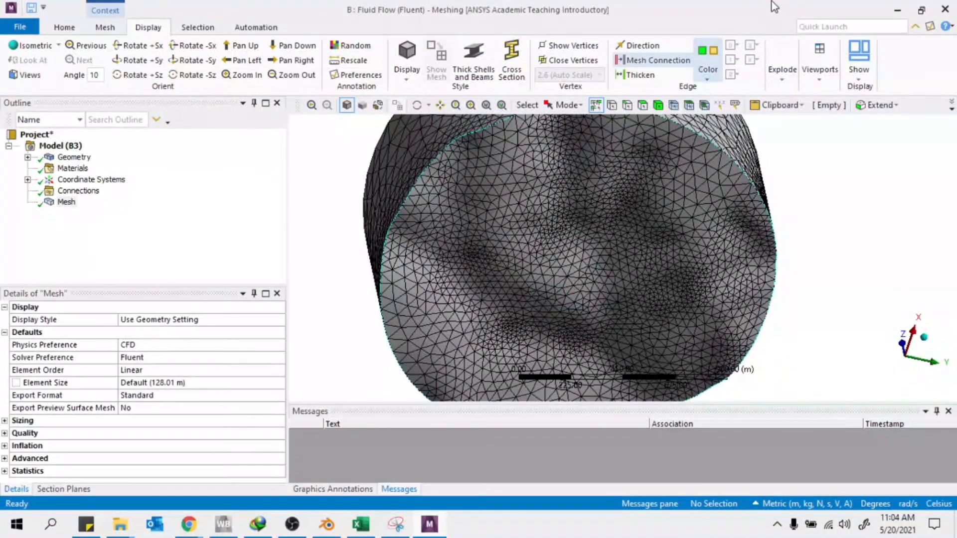
{"action": "mouse_move", "coordinate": [645, 305]}
{"action": "middle_mouse_down"}
{"action": "mouse_move", "coordinate": [643, 329]}
{"action": "mouse_move", "coordinate": [568, 336]}
{"action": "mouse_move", "coordinate": [634, 305]}
{"action": "middle_mouse_up"}
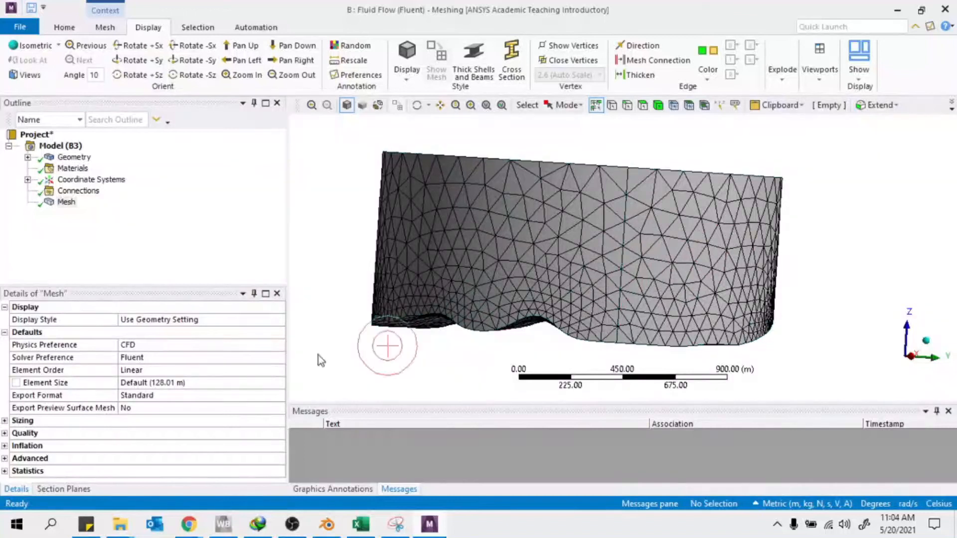
Expand the mesh Statistics (26079 nodes, 144414 elements) and inspect the mesh around the bottom terrain face
{"action": "left_click", "coordinate": [9, 474]}
{"action": "double_click", "coordinate": [94, 470]}
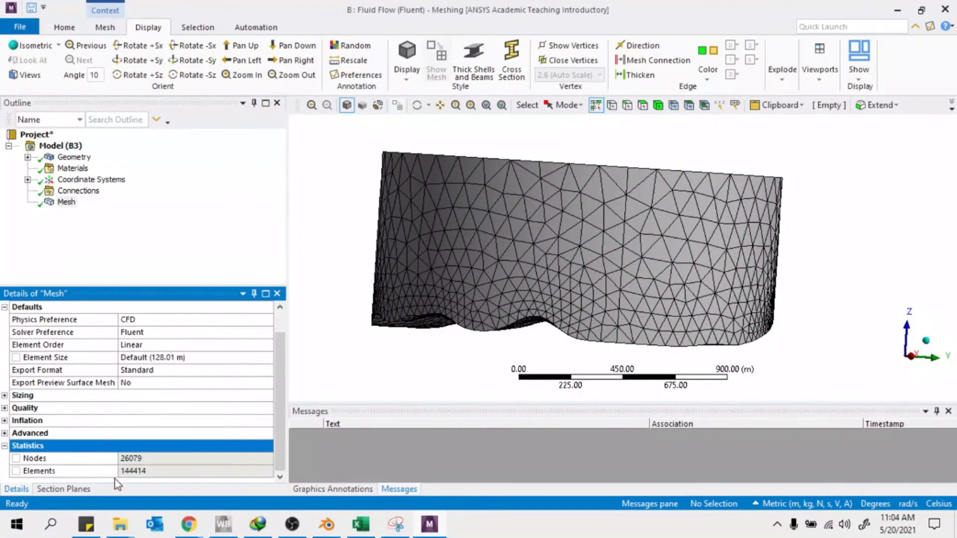
{"action": "middle_click_drag", "start_coordinate": [636, 137], "coordinate": [595, 227]}
{"action": "scroll", "coordinate": [594, 226], "scroll_direction": "down", "scroll_amount": 5}
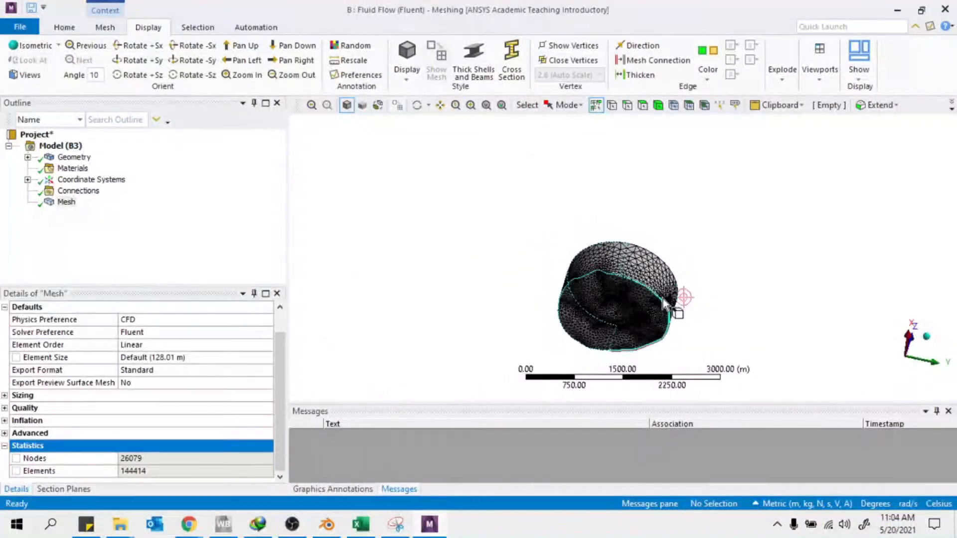
{"action": "right_click_drag", "start_coordinate": [547, 232], "coordinate": [712, 343]}
{"action": "middle_click_drag", "start_coordinate": [599, 292], "coordinate": [577, 239]}
{"action": "scroll", "coordinate": [597, 274], "scroll_direction": "up", "scroll_amount": 4}
{"action": "middle_click_drag", "start_coordinate": [597, 274], "coordinate": [560, 259]}
{"action": "left_click", "coordinate": [449, 184]}
{"action": "scroll", "coordinate": [460, 217], "scroll_direction": "down", "scroll_amount": 4}
{"action": "scroll", "coordinate": [460, 217], "scroll_direction": "down", "scroll_amount": 2}
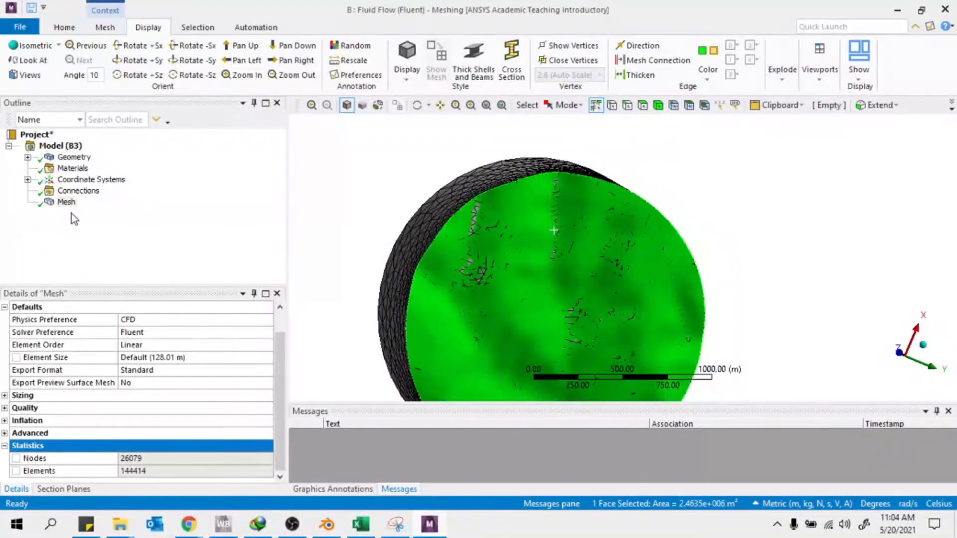
{"action": "scroll", "coordinate": [107, 396], "scroll_direction": "up", "scroll_amount": 1}
Review the Sizing settings, leaving Curvature Normal Angle at its default 18.0°
{"action": "left_click", "coordinate": [5, 421]}
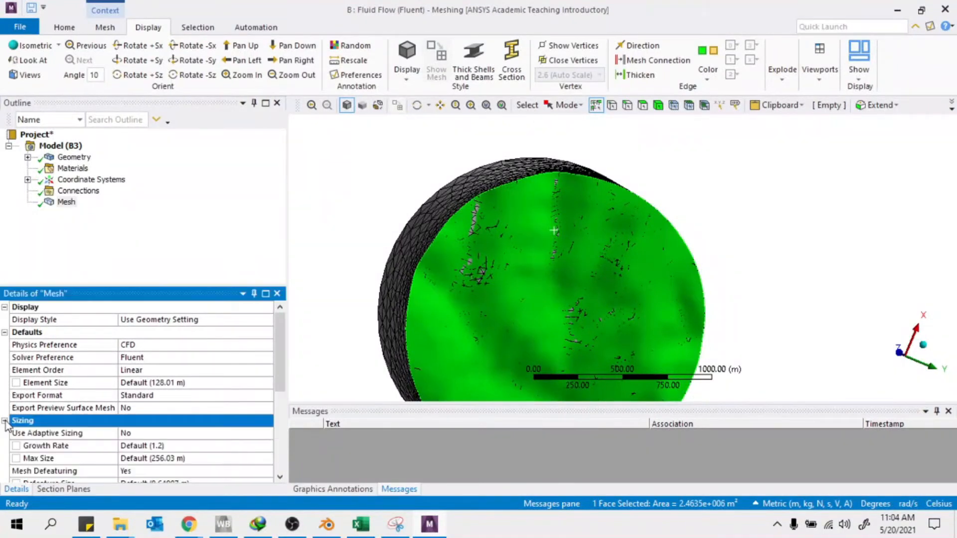
{"action": "scroll", "coordinate": [61, 417], "scroll_direction": "down", "scroll_amount": 3}
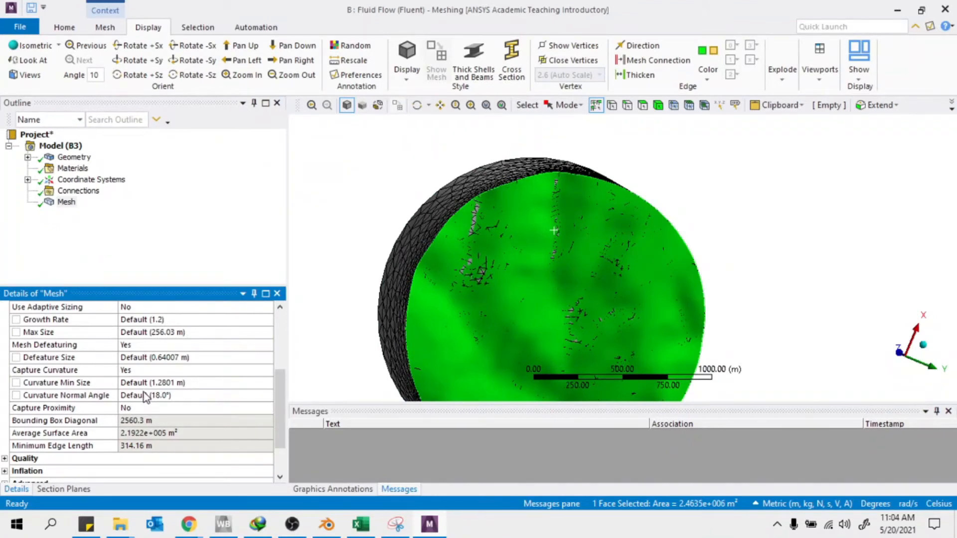
{"action": "left_click", "coordinate": [168, 396]}
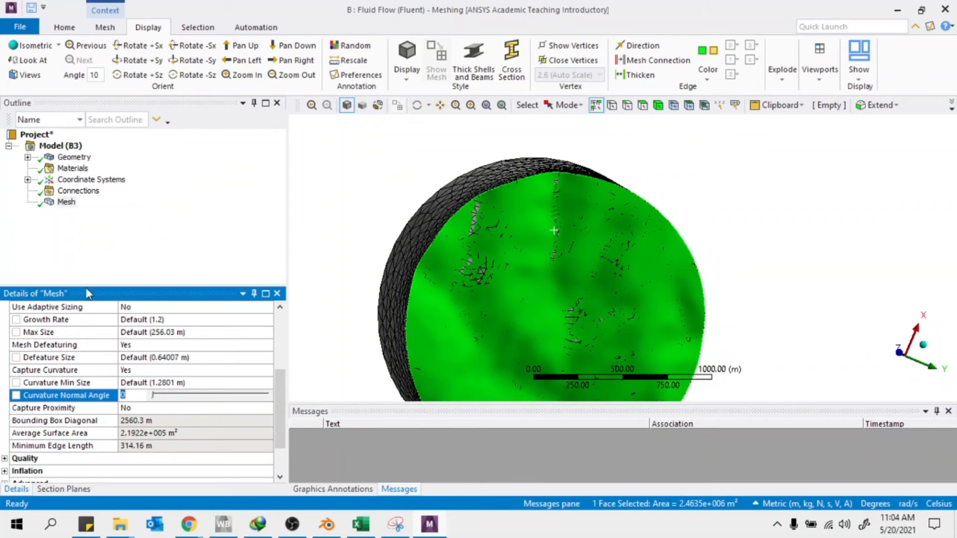
{"action": "left_click", "coordinate": [129, 238]}
{"action": "left_click", "coordinate": [432, 165]}
{"action": "middle_click_drag", "start_coordinate": [432, 164], "coordinate": [479, 209]}
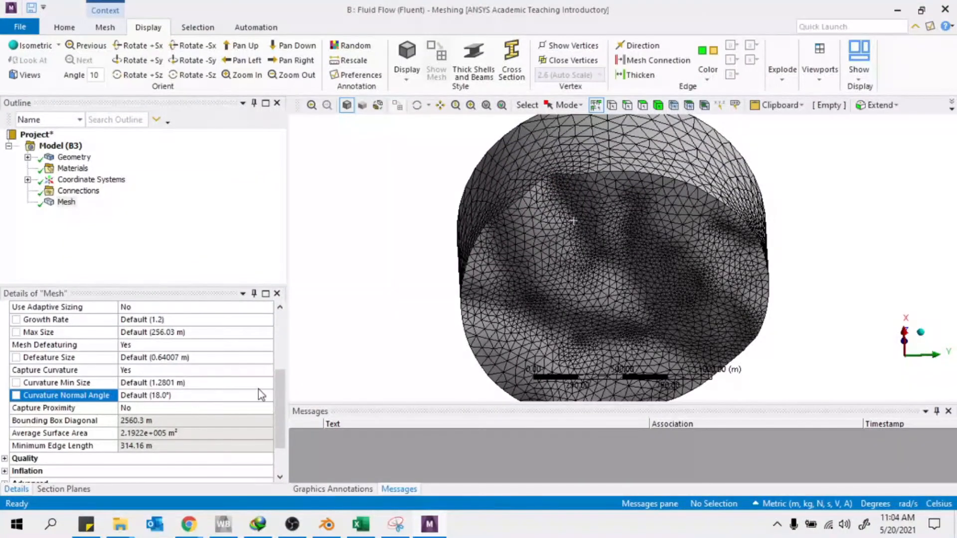
{"action": "scroll", "coordinate": [695, 252], "scroll_direction": "up", "scroll_amount": 5}
{"action": "middle_click_drag", "start_coordinate": [792, 259], "coordinate": [721, 284]}
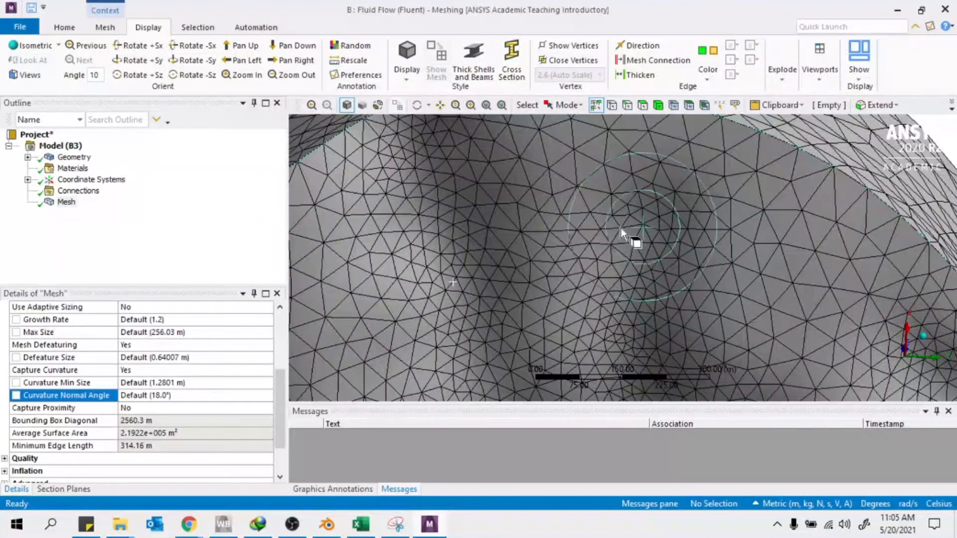
{"action": "scroll", "coordinate": [620, 228], "scroll_direction": "up", "scroll_amount": 5}
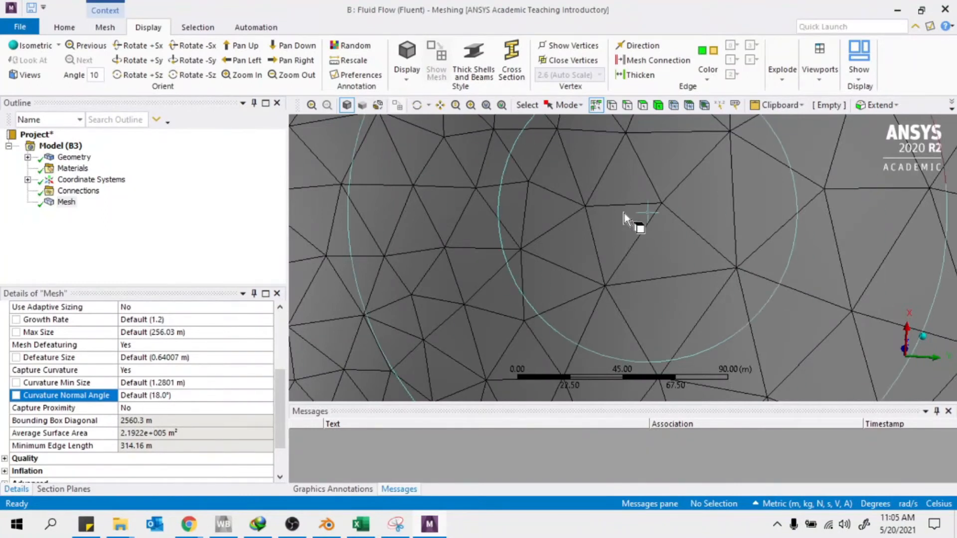
{"action": "scroll", "coordinate": [463, 274], "scroll_direction": "down", "scroll_amount": 3}
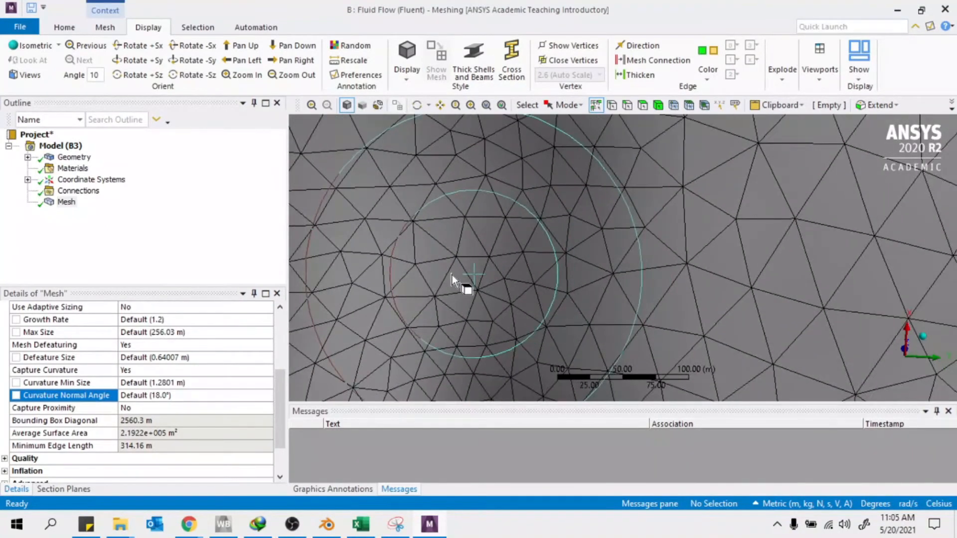
{"action": "scroll", "coordinate": [452, 274], "scroll_direction": "down", "scroll_amount": 5}
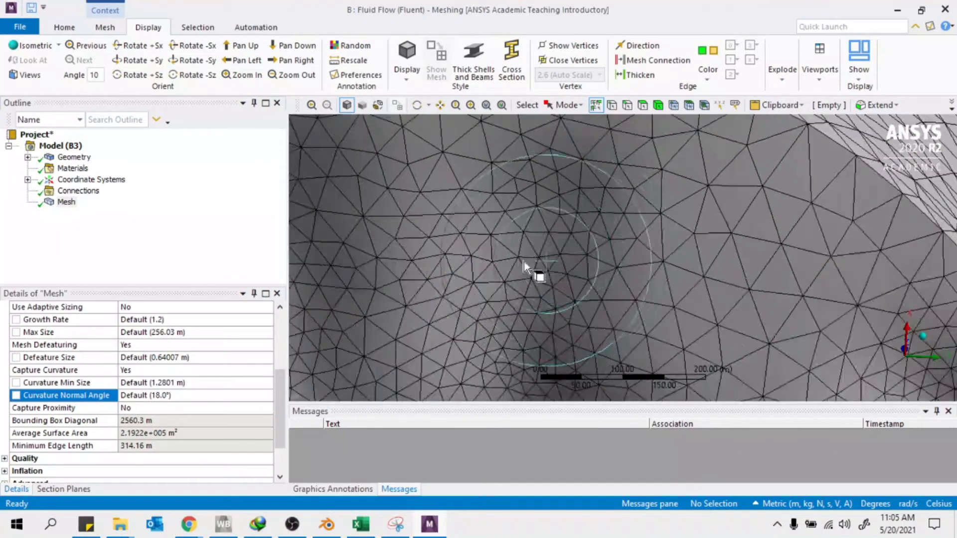
{"action": "middle_click_drag", "start_coordinate": [403, 319], "coordinate": [443, 297]}
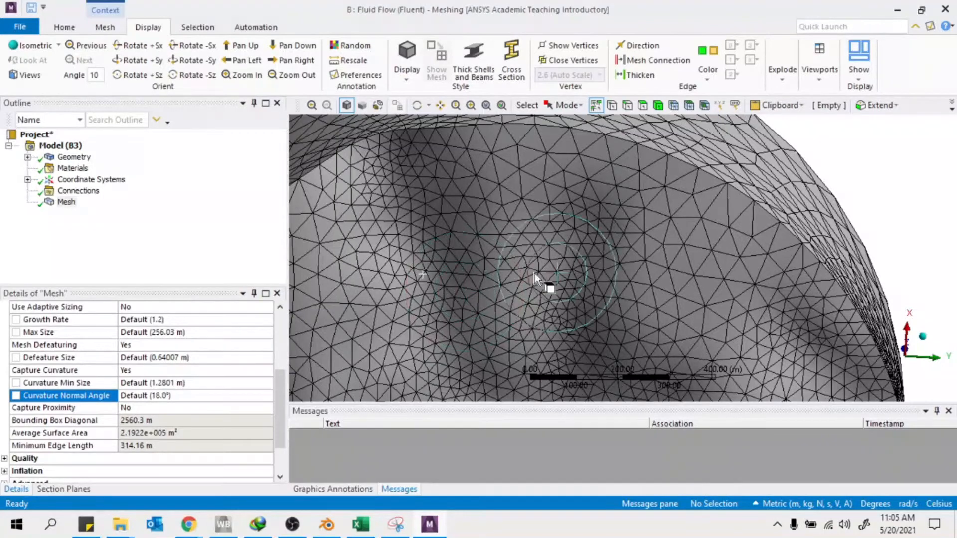
{"action": "scroll", "coordinate": [82, 357], "scroll_direction": "up", "scroll_amount": 4}
{"action": "middle_click_drag", "start_coordinate": [430, 240], "coordinate": [651, 197]}
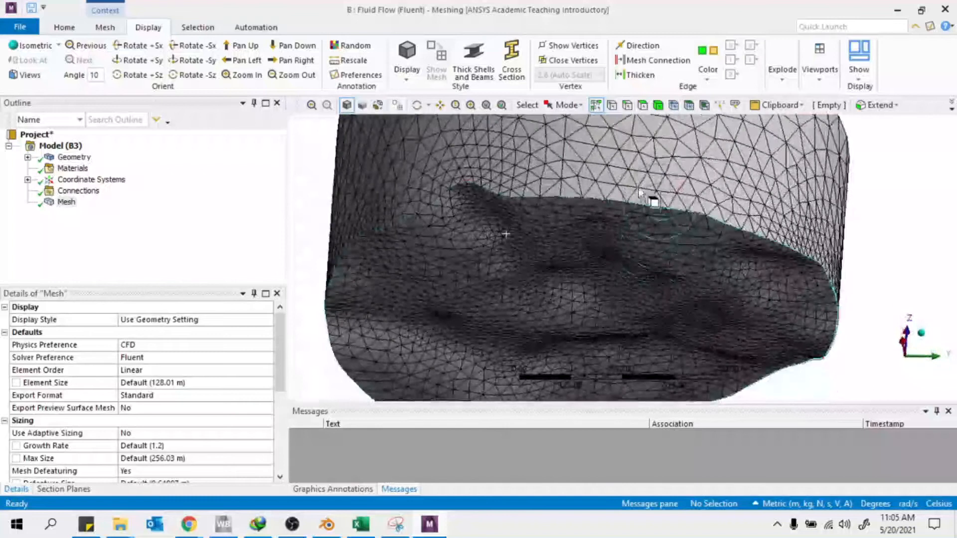
{"action": "left_click", "coordinate": [642, 106]}
{"action": "scroll", "coordinate": [400, 227], "scroll_direction": "down", "scroll_amount": 4}
{"action": "middle_click_drag", "start_coordinate": [719, 252], "coordinate": [705, 227]}
{"action": "left_click", "coordinate": [593, 265]}
{"action": "left_click", "coordinate": [443, 189]}
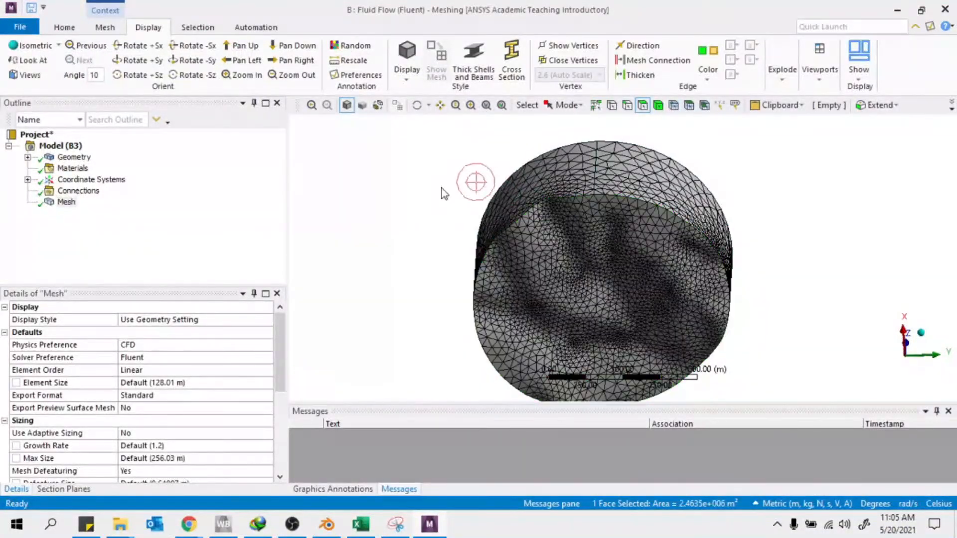
Insert an Inflation control on the mesh with the fluid body as its geometry
{"action": "right_click", "coordinate": [65, 203]}
{"action": "mouse_move", "coordinate": [128, 210]}
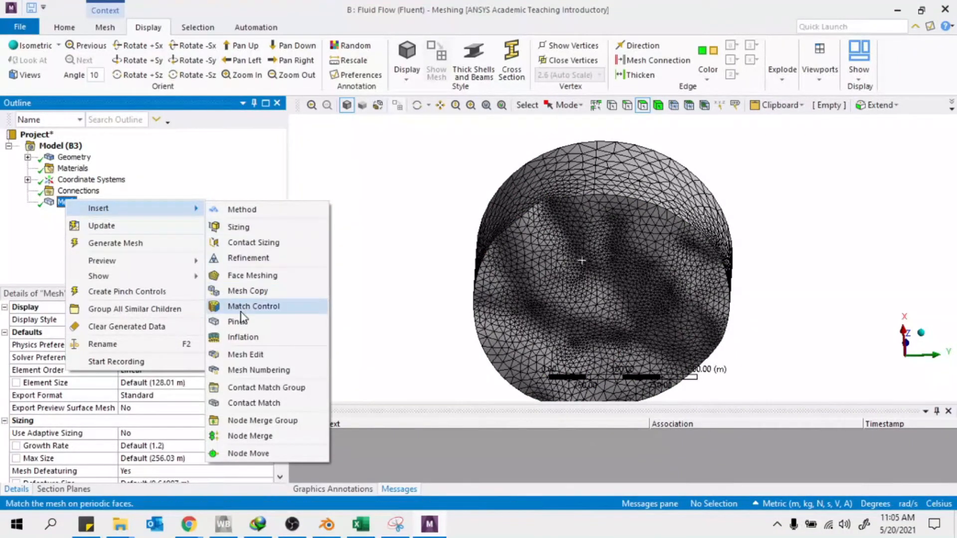
{"action": "left_click", "coordinate": [243, 338]}
{"action": "left_click", "coordinate": [614, 224]}
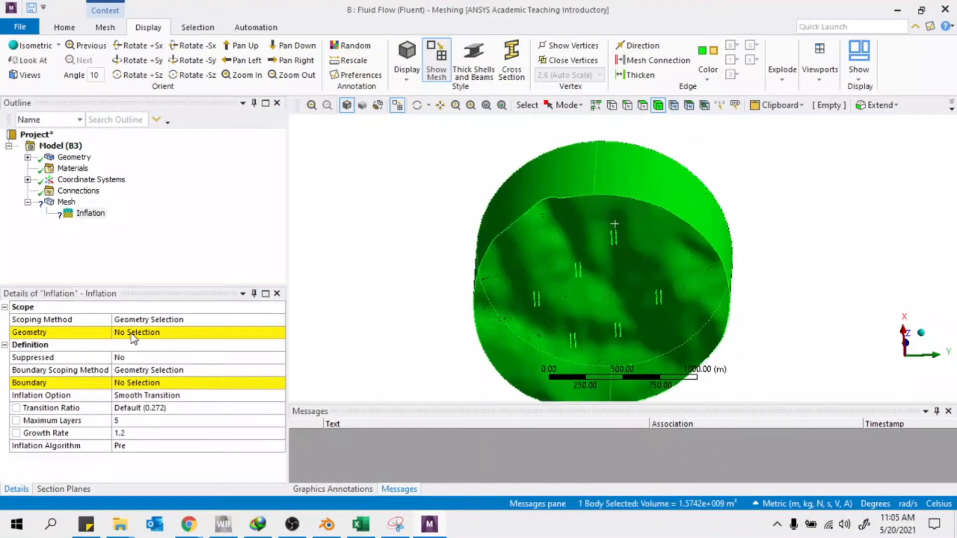
{"action": "left_click", "coordinate": [133, 333]}
{"action": "left_click", "coordinate": [146, 333]}
Set the bottom terrain face as the inflation boundary and regenerate the mesh
{"action": "left_click", "coordinate": [646, 109]}
{"action": "left_click", "coordinate": [592, 292]}
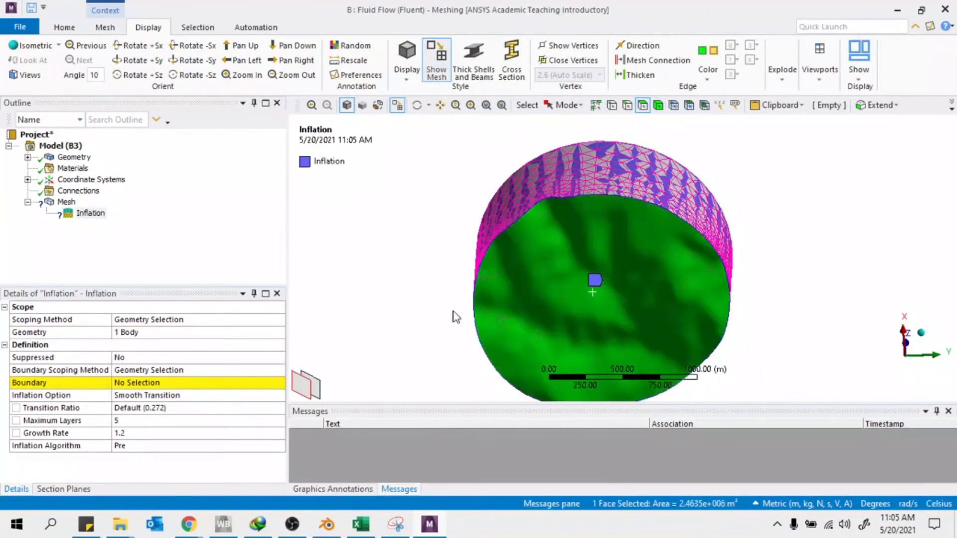
{"action": "left_click", "coordinate": [154, 382]}
{"action": "left_click", "coordinate": [154, 382]}
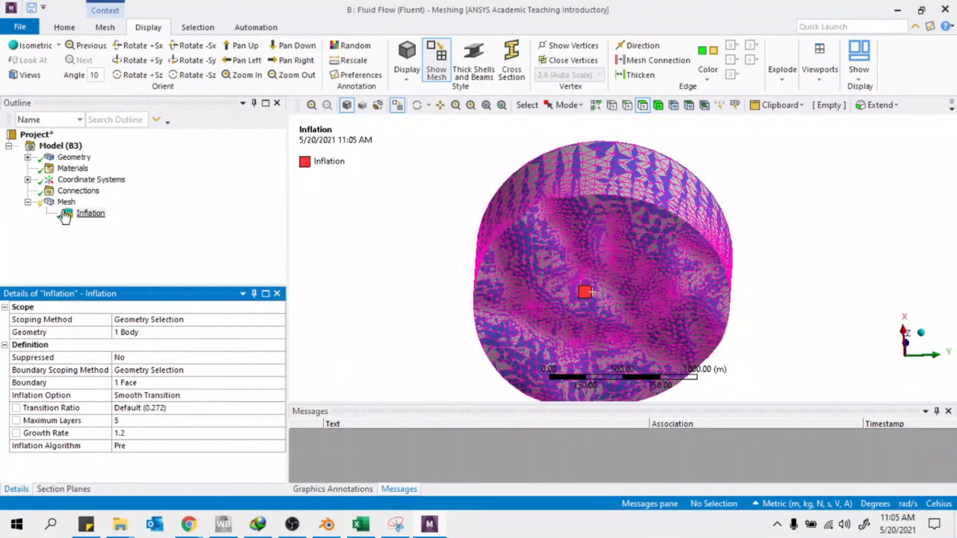
{"action": "right_click", "coordinate": [67, 202]}
{"action": "left_click", "coordinate": [160, 244]}
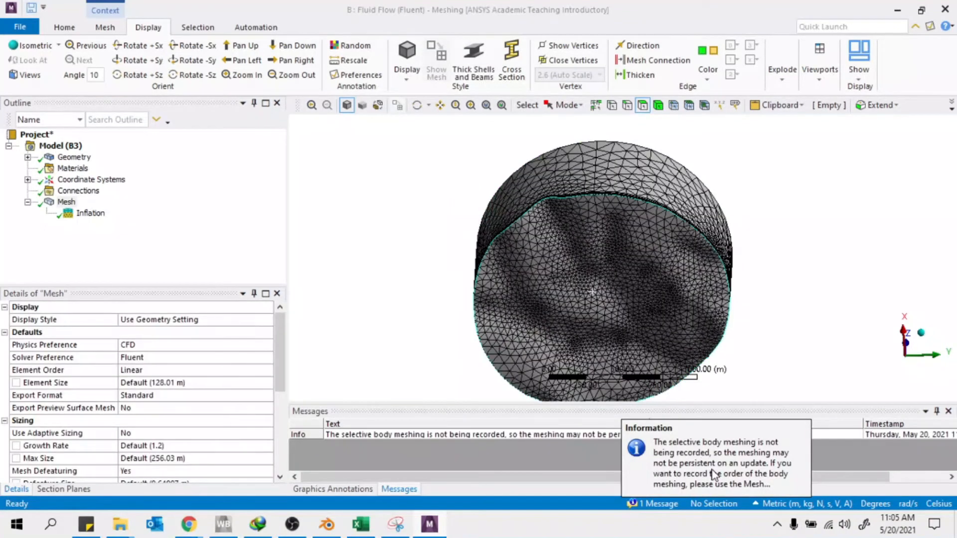
{"action": "middle_click_drag", "start_coordinate": [818, 284], "coordinate": [673, 316]}
{"action": "right_click_drag", "start_coordinate": [674, 317], "coordinate": [732, 373]}
{"action": "middle_click_drag", "start_coordinate": [598, 249], "coordinate": [471, 222]}
{"action": "right_click_drag", "start_coordinate": [454, 159], "coordinate": [547, 251]}
{"action": "middle_click_drag", "start_coordinate": [668, 264], "coordinate": [578, 219]}
{"action": "scroll", "coordinate": [548, 247], "scroll_direction": "down", "scroll_amount": 5}
{"action": "scroll", "coordinate": [498, 219], "scroll_direction": "down", "scroll_amount": 5}
{"action": "middle_click_drag", "start_coordinate": [482, 219], "coordinate": [452, 172]}
{"action": "scroll", "coordinate": [523, 185], "scroll_direction": "down", "scroll_amount": 1}
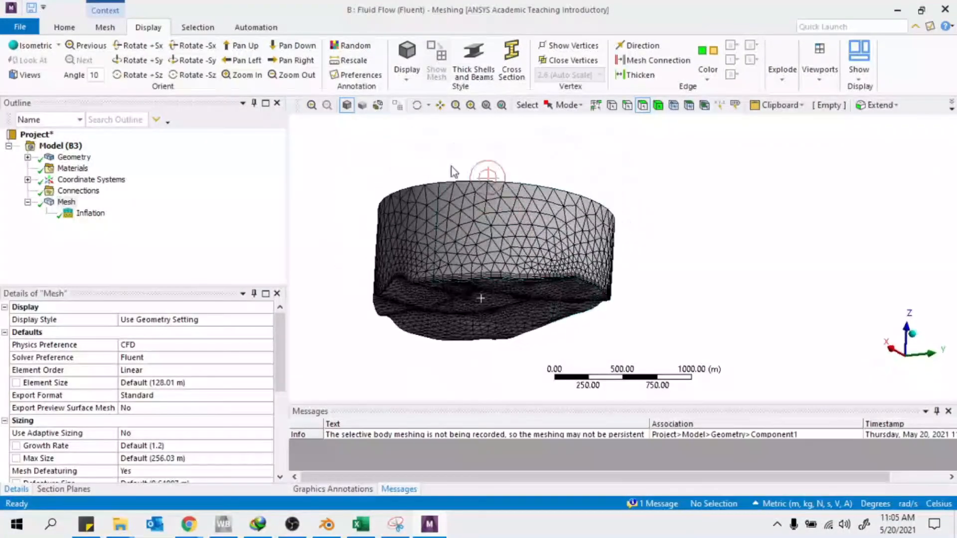
{"action": "left_click", "coordinate": [407, 59]}
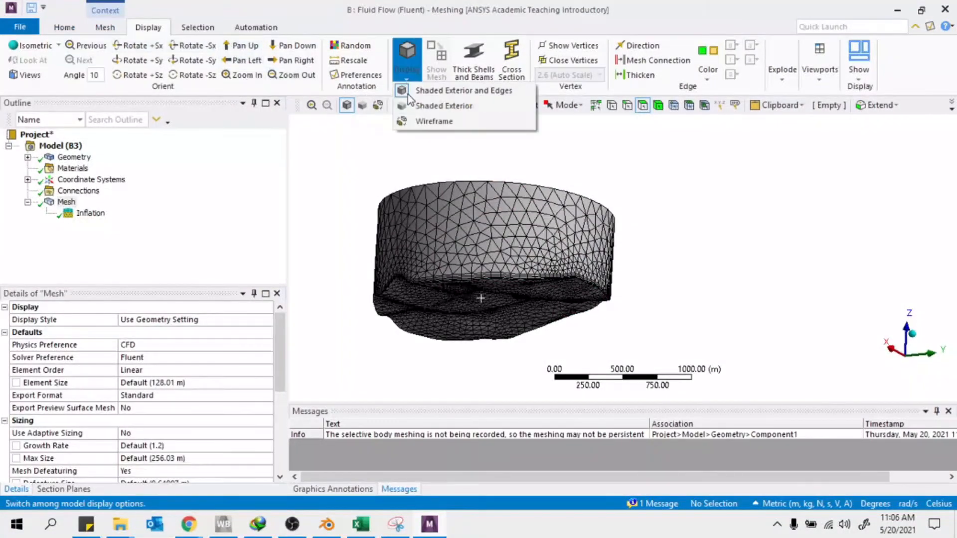
{"action": "left_click", "coordinate": [423, 121]}
{"action": "middle_click_drag", "start_coordinate": [489, 290], "coordinate": [578, 274]}
{"action": "left_click", "coordinate": [911, 368]}
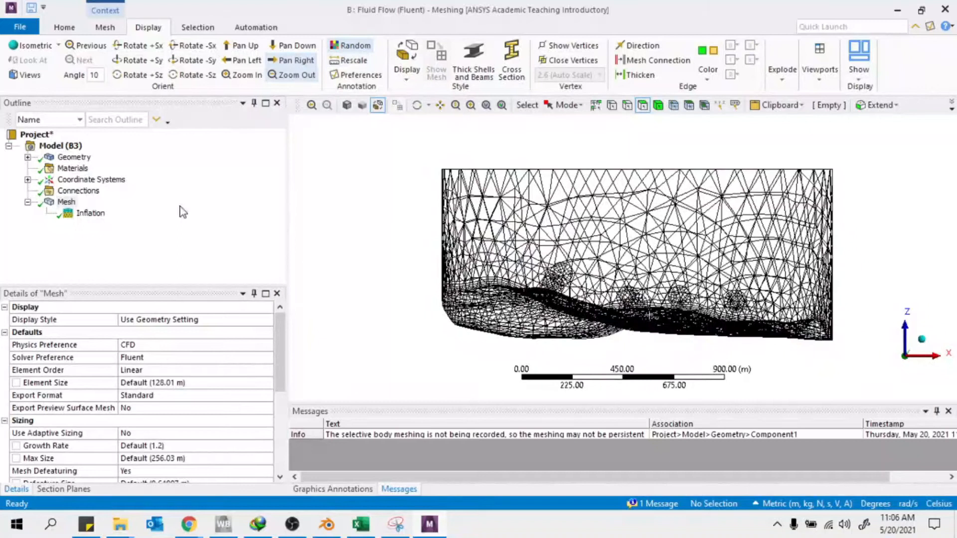
{"action": "scroll", "coordinate": [92, 461], "scroll_direction": "down", "scroll_amount": 5}
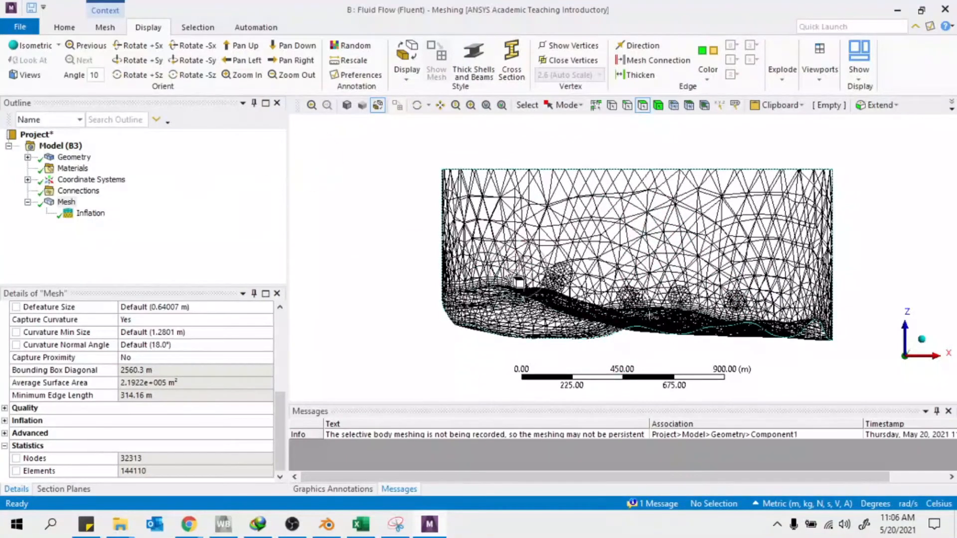
{"action": "scroll", "coordinate": [540, 255], "scroll_direction": "down", "scroll_amount": 5}
{"action": "right_click_drag", "start_coordinate": [545, 170], "coordinate": [792, 359]}
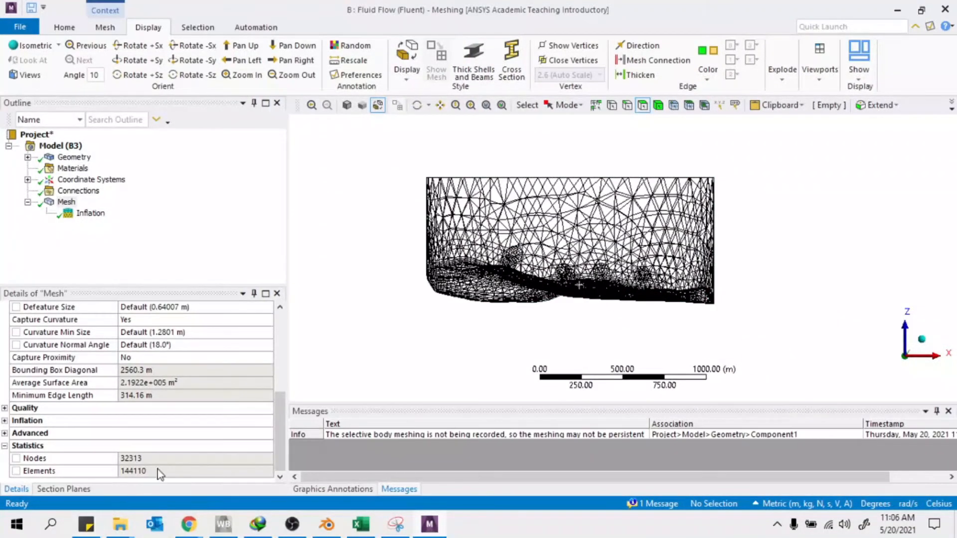
Create a section plane that slices the mesh with a vertical cut
{"action": "left_click", "coordinate": [73, 490]}
{"action": "left_click", "coordinate": [104, 27]}
{"action": "left_click", "coordinate": [20, 26]}
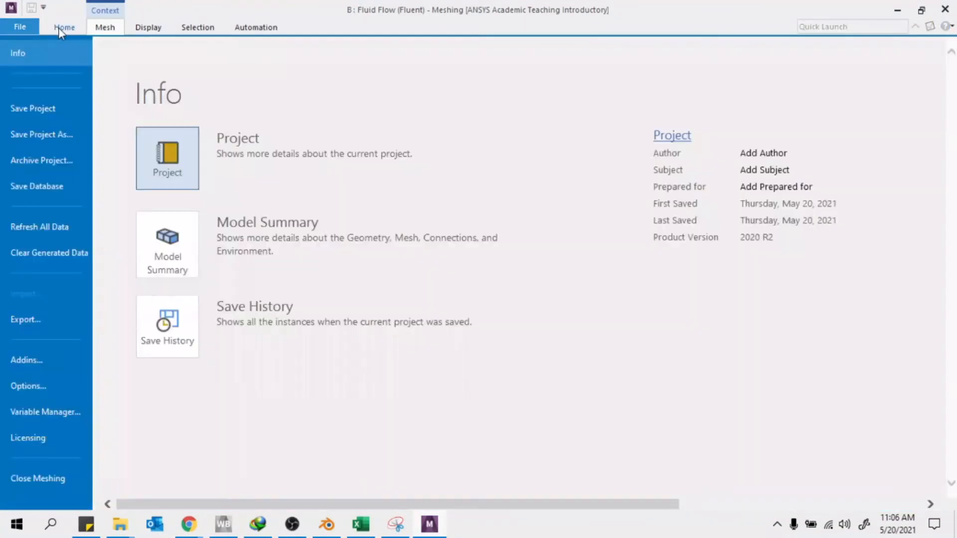
{"action": "left_click", "coordinate": [60, 29]}
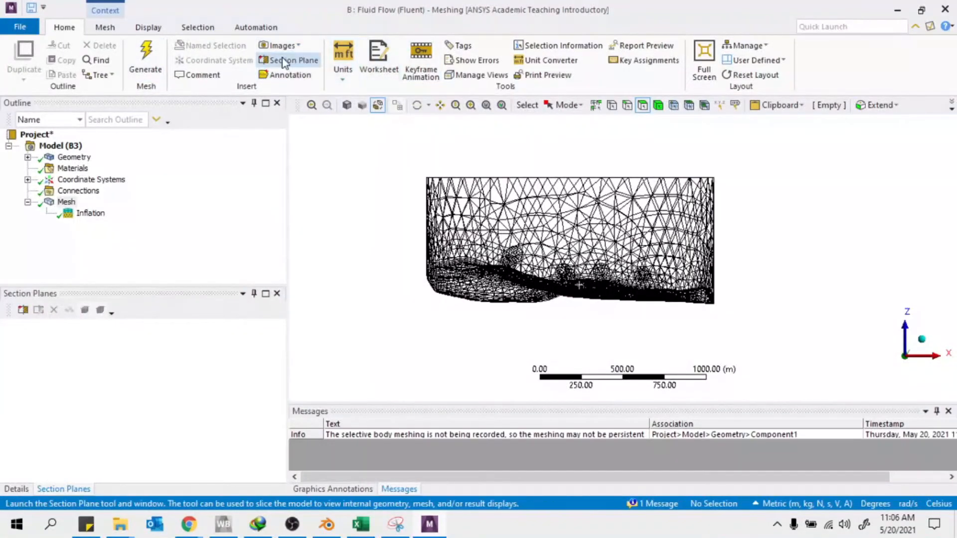
{"action": "left_click", "coordinate": [22, 310]}
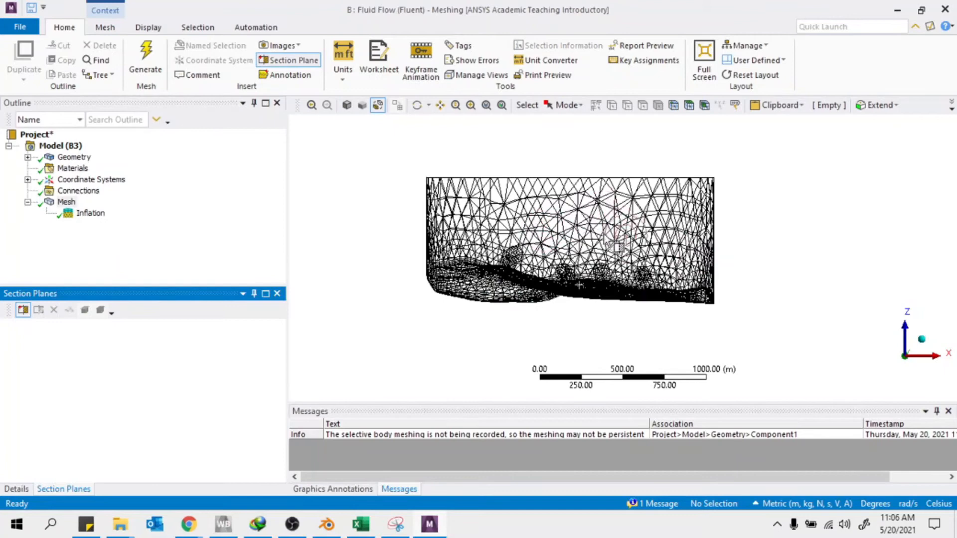
{"action": "left_click_drag", "start_coordinate": [603, 167], "coordinate": [656, 330]}
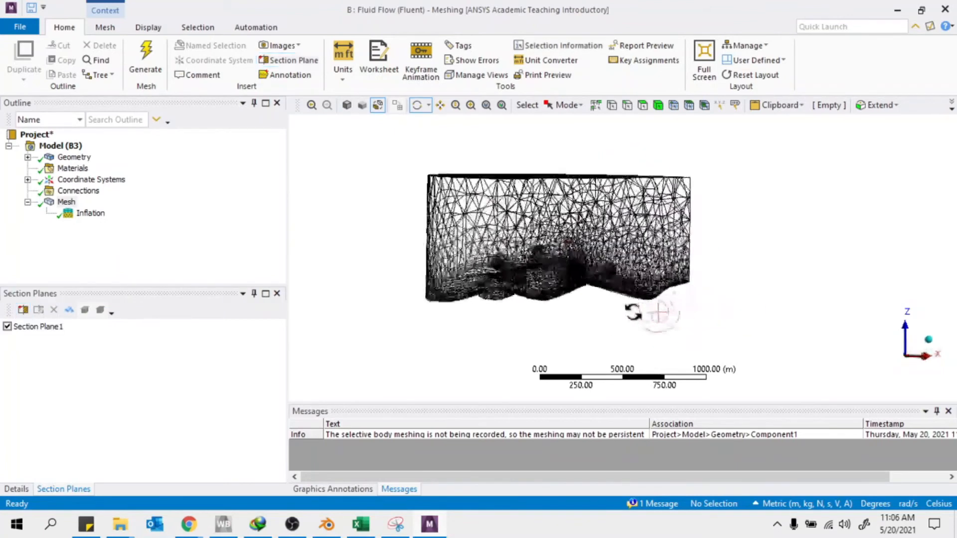
{"action": "scroll", "coordinate": [549, 282], "scroll_direction": "up", "scroll_amount": 6}
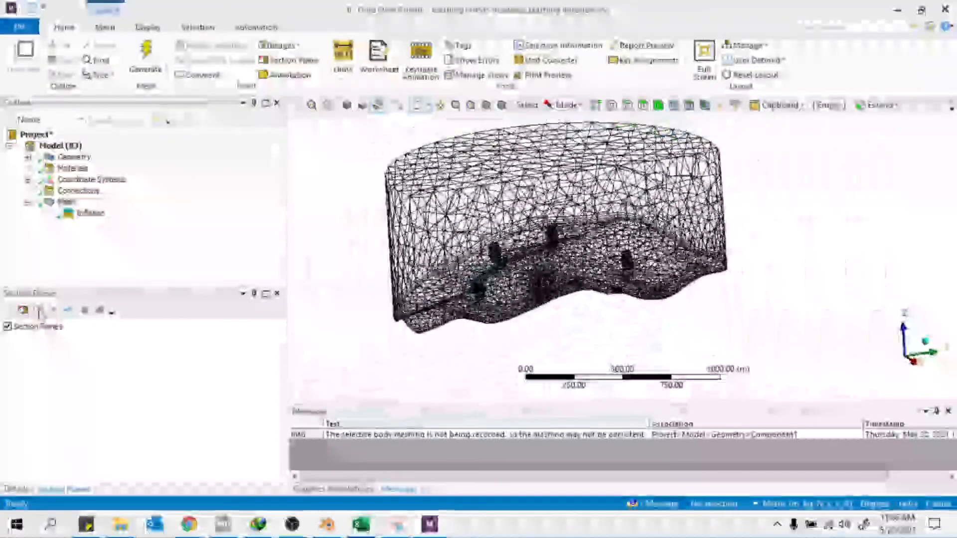
Set the display to Shaded Exterior and Edges and view the sliced mesh's underside
{"action": "left_click", "coordinate": [148, 27]}
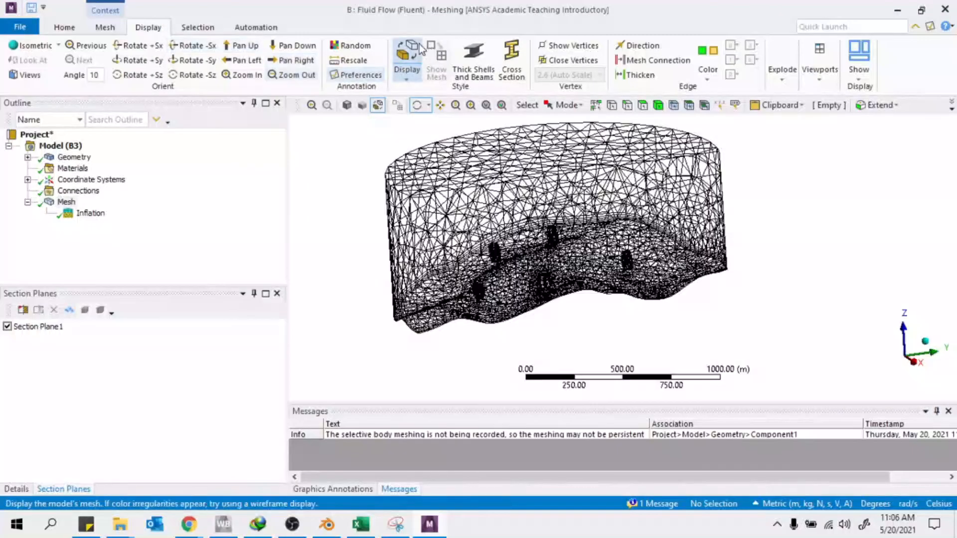
{"action": "left_click", "coordinate": [409, 75]}
{"action": "left_click", "coordinate": [421, 90]}
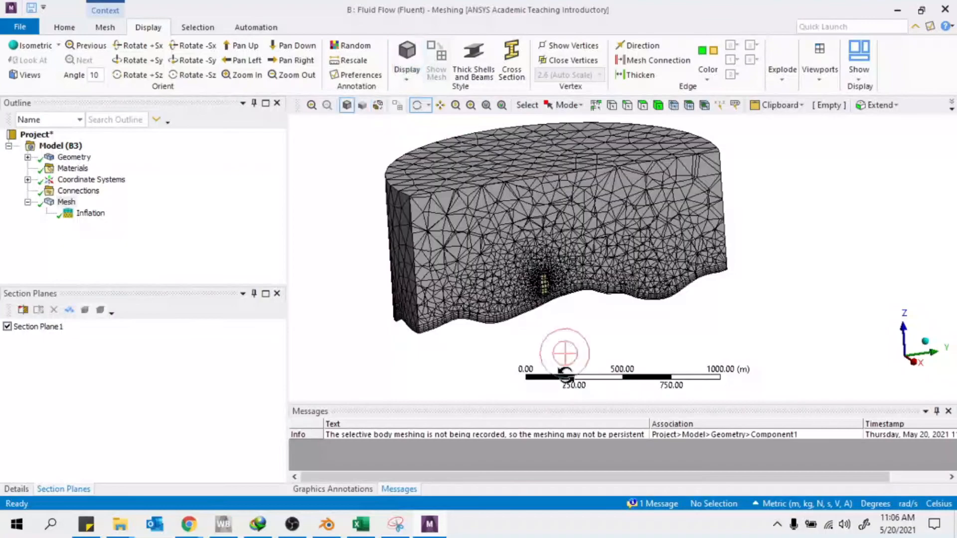
{"action": "scroll", "coordinate": [562, 353], "scroll_direction": "up", "scroll_amount": 5}
{"action": "scroll", "coordinate": [459, 288], "scroll_direction": "down", "scroll_amount": 3}
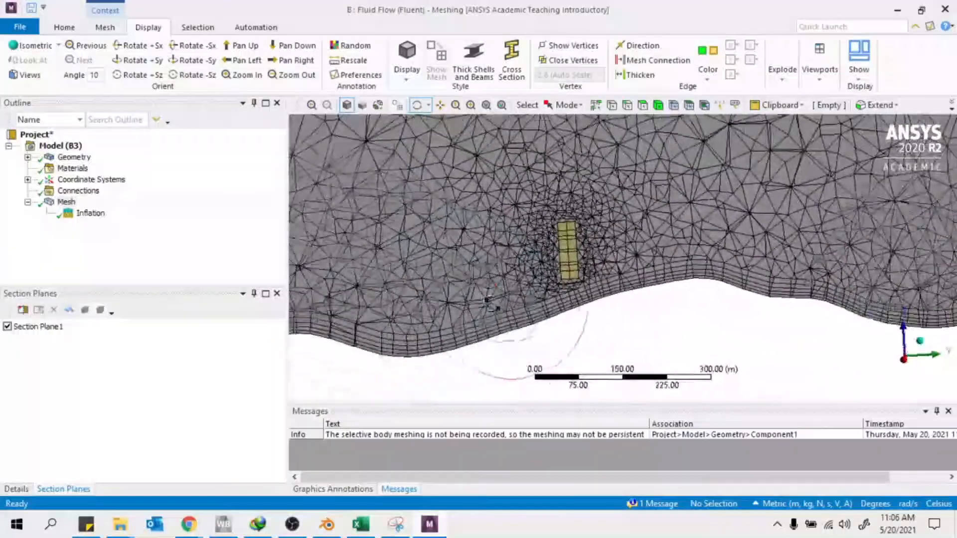
{"action": "scroll", "coordinate": [489, 303], "scroll_direction": "down", "scroll_amount": 4}
{"action": "middle_click_drag", "start_coordinate": [573, 280], "coordinate": [653, 250]}
{"action": "scroll", "coordinate": [600, 271], "scroll_direction": "up", "scroll_amount": 5}
{"action": "scroll", "coordinate": [655, 249], "scroll_direction": "down", "scroll_amount": 2}
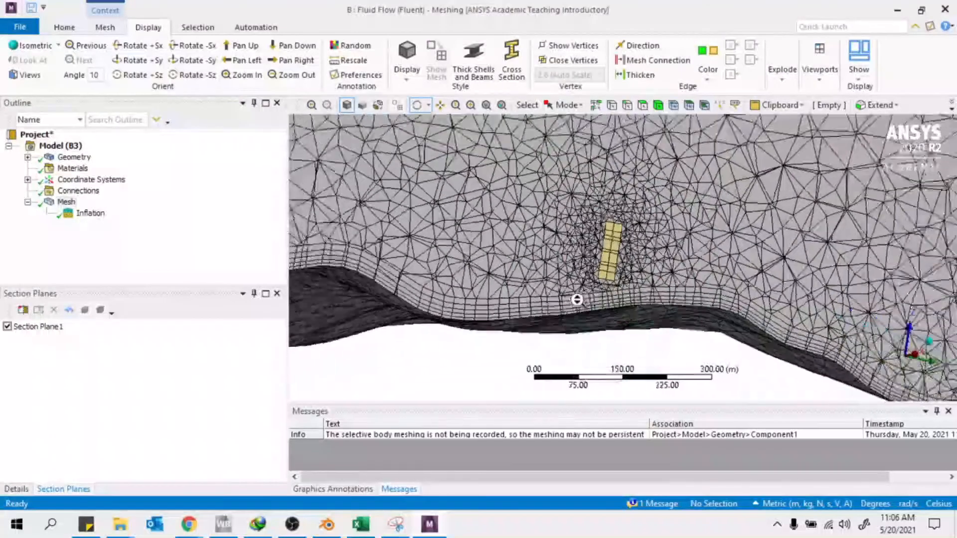
Show whole elements along the cut and inspect the cells around the turbine column
{"action": "left_click", "coordinate": [73, 313]}
{"action": "middle_click_drag", "start_coordinate": [643, 249], "coordinate": [666, 282]}
{"action": "scroll", "coordinate": [668, 284], "scroll_direction": "up", "scroll_amount": 5}
{"action": "middle_click_drag", "start_coordinate": [593, 261], "coordinate": [672, 337]}
{"action": "scroll", "coordinate": [618, 348], "scroll_direction": "up", "scroll_amount": 2}
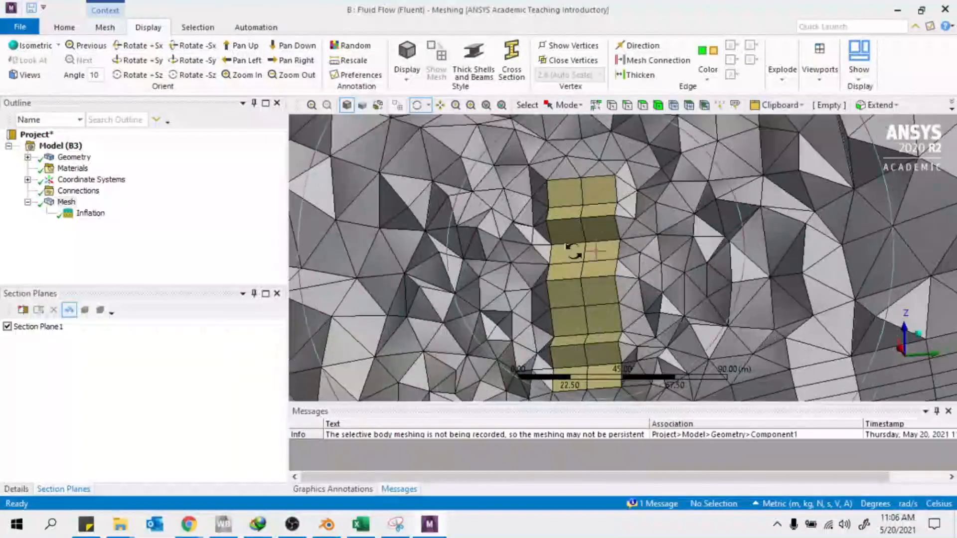
{"action": "middle_click_drag", "start_coordinate": [553, 228], "coordinate": [538, 152]}
{"action": "scroll", "coordinate": [520, 295], "scroll_direction": "up", "scroll_amount": 4}
{"action": "scroll", "coordinate": [521, 294], "scroll_direction": "down", "scroll_amount": 15}
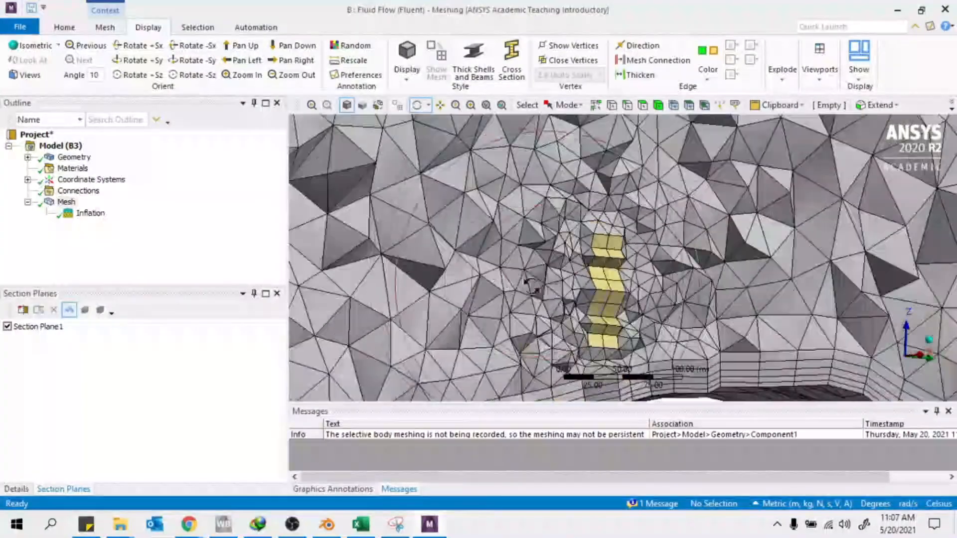
{"action": "middle_click_drag", "start_coordinate": [699, 279], "coordinate": [728, 307]}
{"action": "middle_click_drag", "start_coordinate": [555, 348], "coordinate": [533, 349]}
Uncheck Section Plane1 to restore the full mesh and view the domain's top
{"action": "left_click", "coordinate": [7, 326]}
{"action": "middle_click_drag", "start_coordinate": [588, 298], "coordinate": [590, 271]}
{"action": "scroll", "coordinate": [590, 271], "scroll_direction": "down", "scroll_amount": 3}
{"action": "middle_click_drag", "start_coordinate": [568, 225], "coordinate": [548, 195]}
{"action": "scroll", "coordinate": [679, 336], "scroll_direction": "up", "scroll_amount": 5}
{"action": "middle_click_drag", "start_coordinate": [679, 335], "coordinate": [698, 210]}
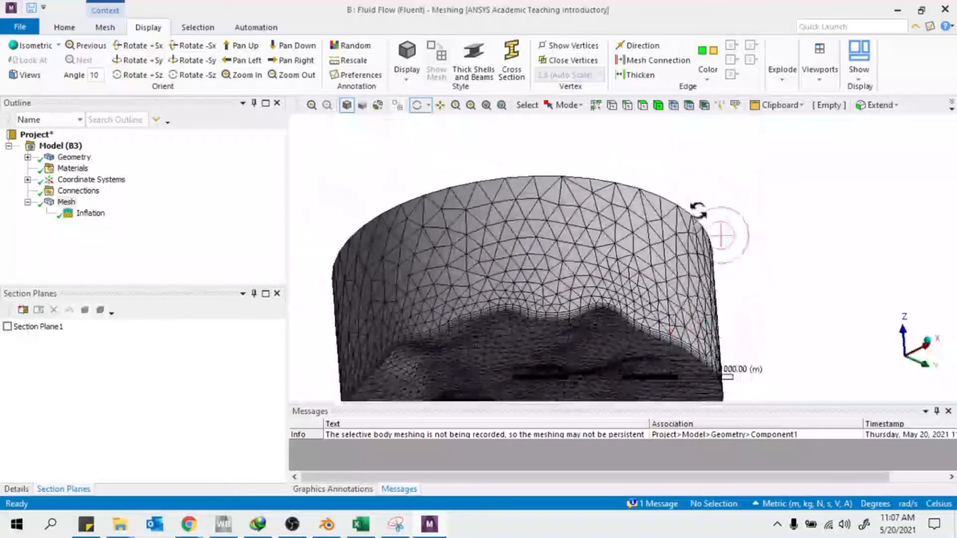
With the Face filter on, select the cylinder's side wall faces
{"action": "left_click", "coordinate": [643, 113]}
{"action": "middle_click_drag", "start_coordinate": [533, 211], "coordinate": [931, 247]}
{"action": "scroll", "coordinate": [548, 235], "scroll_direction": "down", "scroll_amount": 3}
{"action": "left_click", "coordinate": [617, 313]}
{"action": "middle_click_drag", "start_coordinate": [604, 313], "coordinate": [679, 329]}
{"action": "left_click", "coordinate": [458, 265]}
{"action": "middle_click_drag", "start_coordinate": [635, 299], "coordinate": [618, 229]}
{"action": "scroll", "coordinate": [448, 273], "scroll_direction": "up", "scroll_amount": 3}
{"action": "scroll", "coordinate": [520, 254], "scroll_direction": "down", "scroll_amount": 4}
{"action": "middle_click_drag", "start_coordinate": [523, 257], "coordinate": [578, 259]}
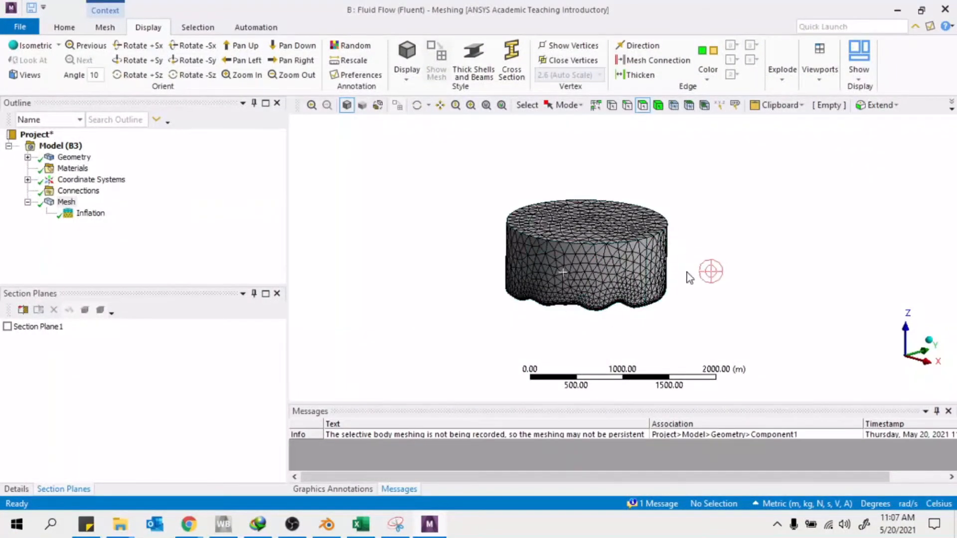
{"action": "middle_click_drag", "start_coordinate": [689, 278], "coordinate": [632, 278]}
{"action": "left_click", "coordinate": [631, 277]}
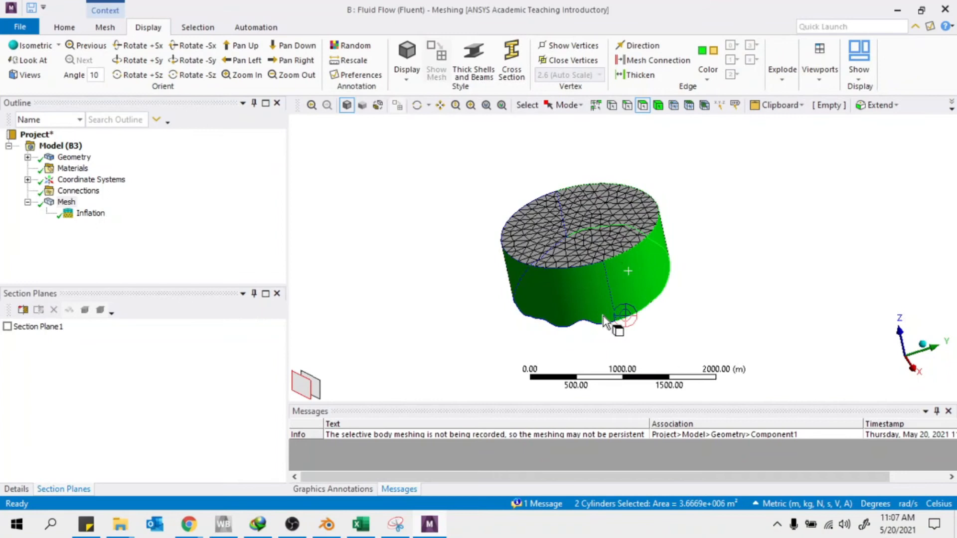
Check the cylinder's wall and top faces, orienting the domain with Z upright and enlarged
{"action": "left_click", "coordinate": [552, 284]}
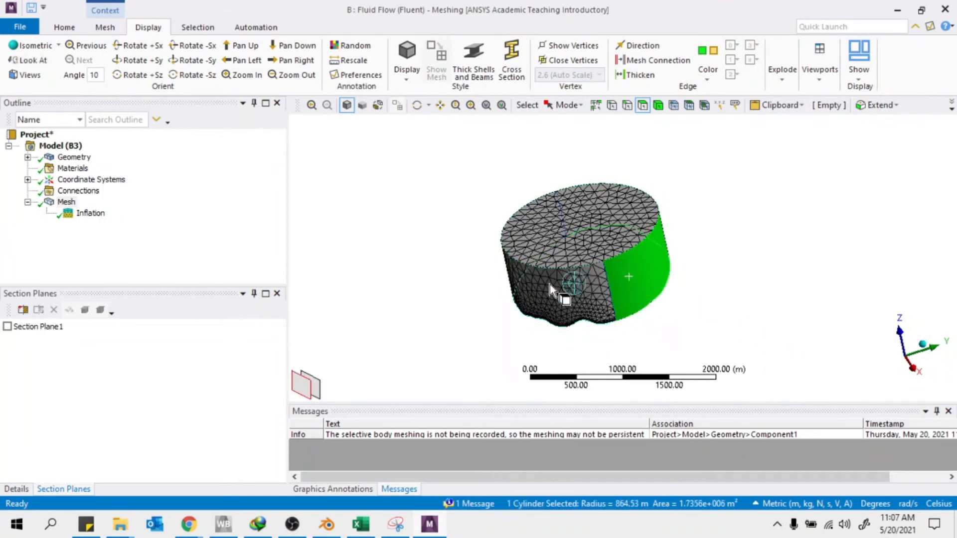
{"action": "middle_click_drag", "start_coordinate": [741, 229], "coordinate": [607, 201]}
{"action": "left_click", "coordinate": [641, 259]}
{"action": "left_click", "coordinate": [637, 281]}
{"action": "left_click", "coordinate": [549, 309]}
{"action": "middle_click_drag", "start_coordinate": [682, 300], "coordinate": [537, 294]}
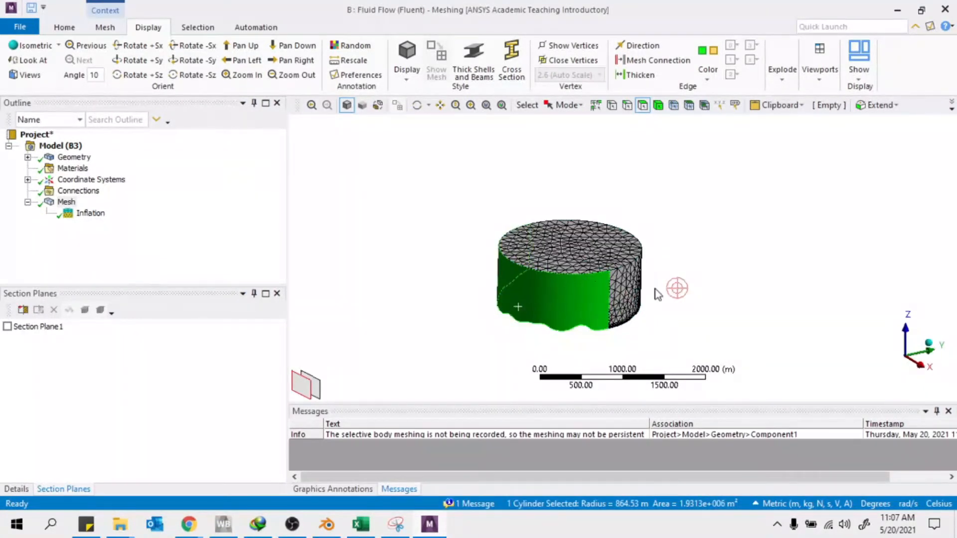
{"action": "left_click", "coordinate": [613, 291]}
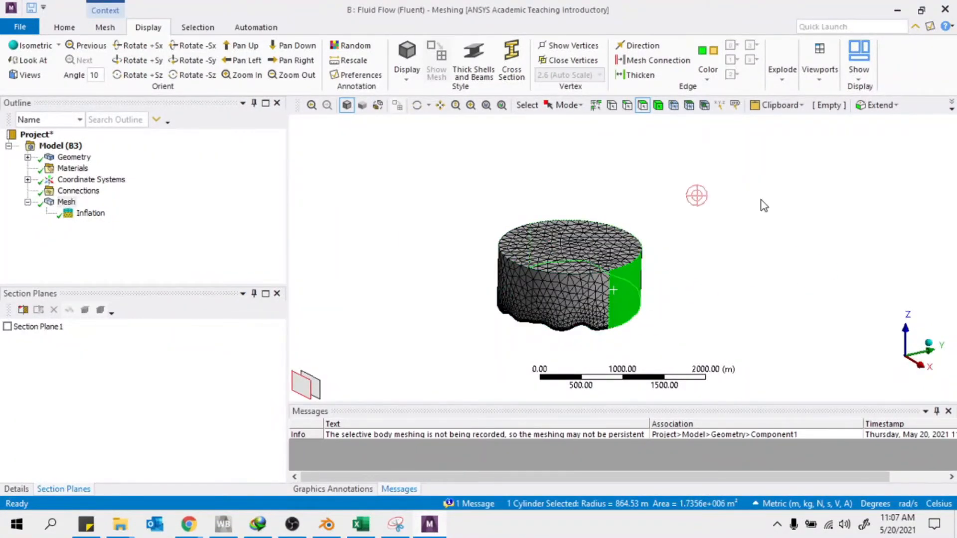
{"action": "left_click", "coordinate": [374, 212]}
{"action": "scroll", "coordinate": [736, 344], "scroll_direction": "down", "scroll_amount": 4}
{"action": "right_click_drag", "start_coordinate": [537, 240], "coordinate": [707, 323]}
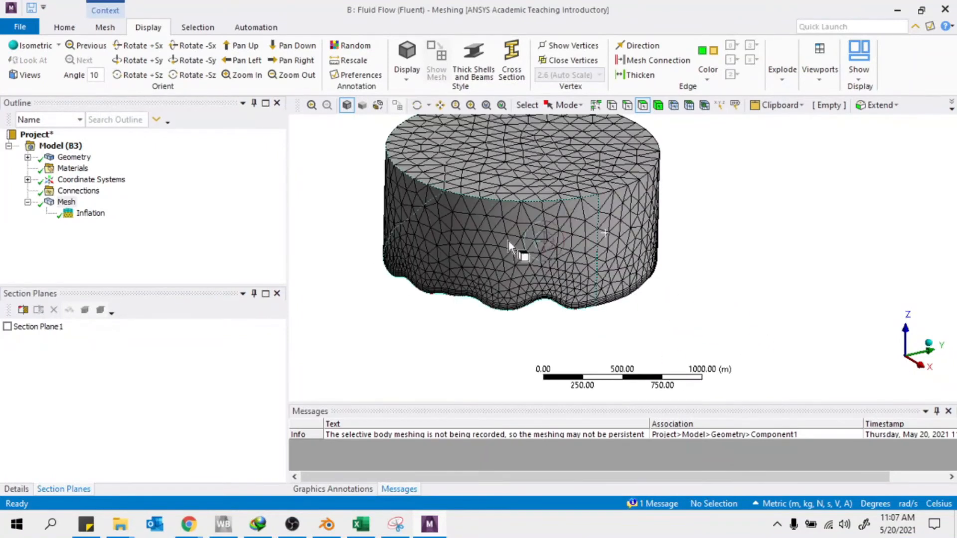
Create named selections inlet and outlet on the two opposite wall faces
{"action": "left_click", "coordinate": [418, 232]}
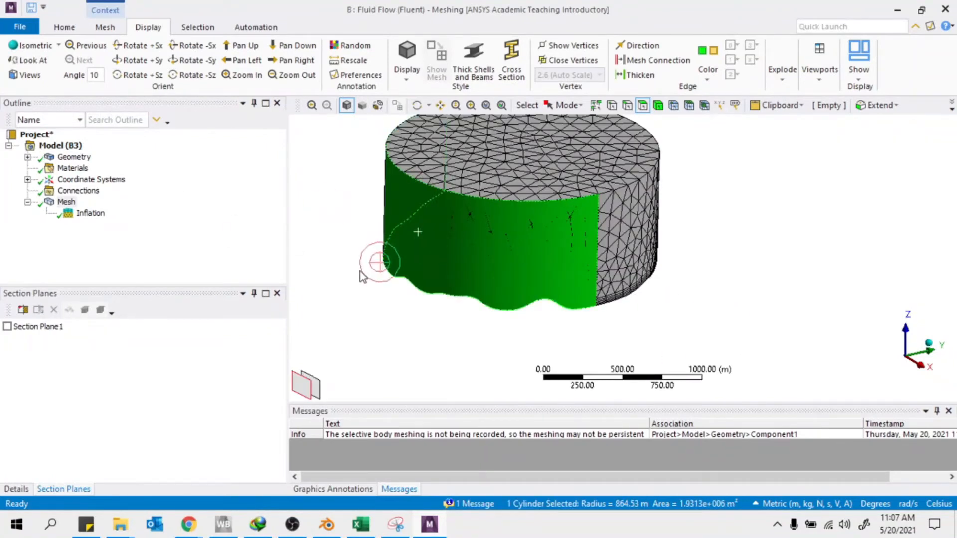
{"action": "right_click", "coordinate": [430, 244]}
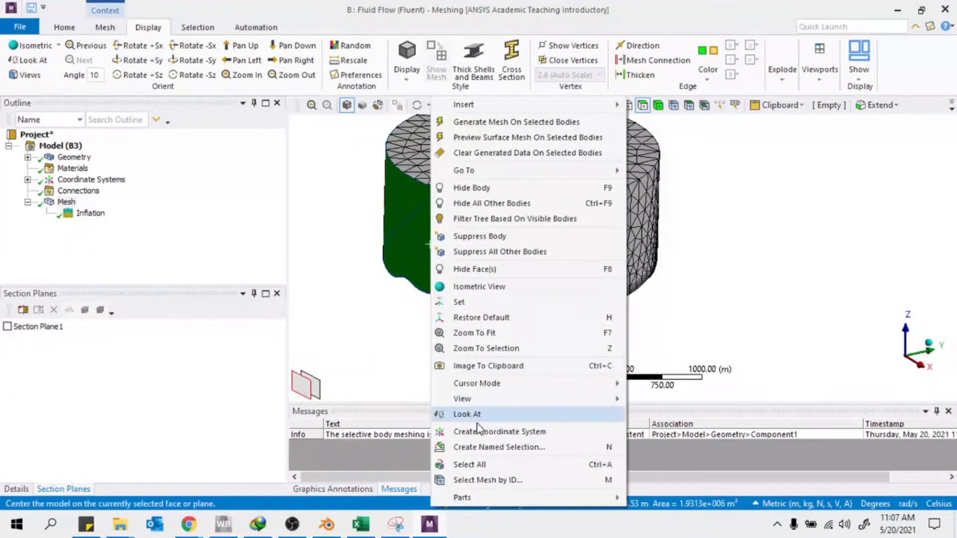
{"action": "left_click", "coordinate": [480, 447]}
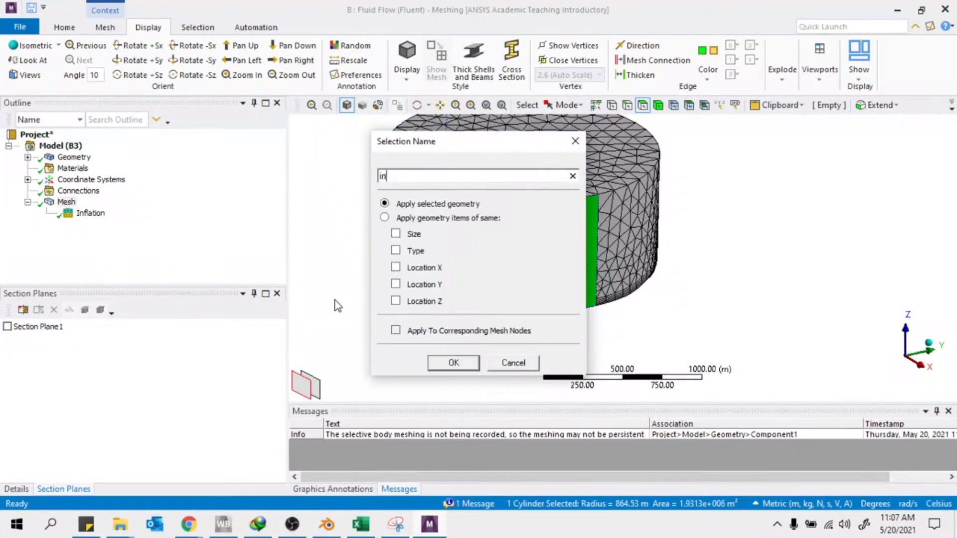
{"action": "key", "text": "Return"}
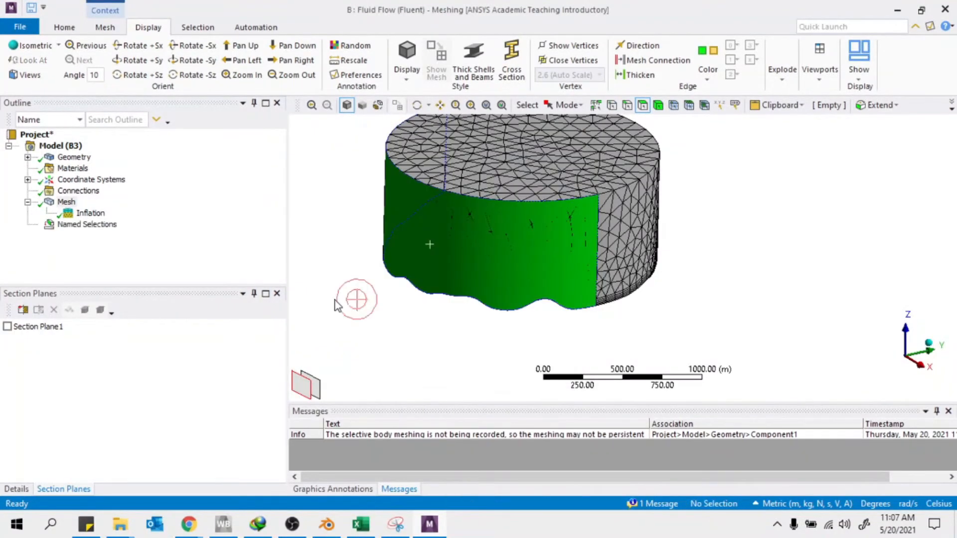
{"action": "left_click", "coordinate": [626, 227]}
{"action": "key", "text": "n"}
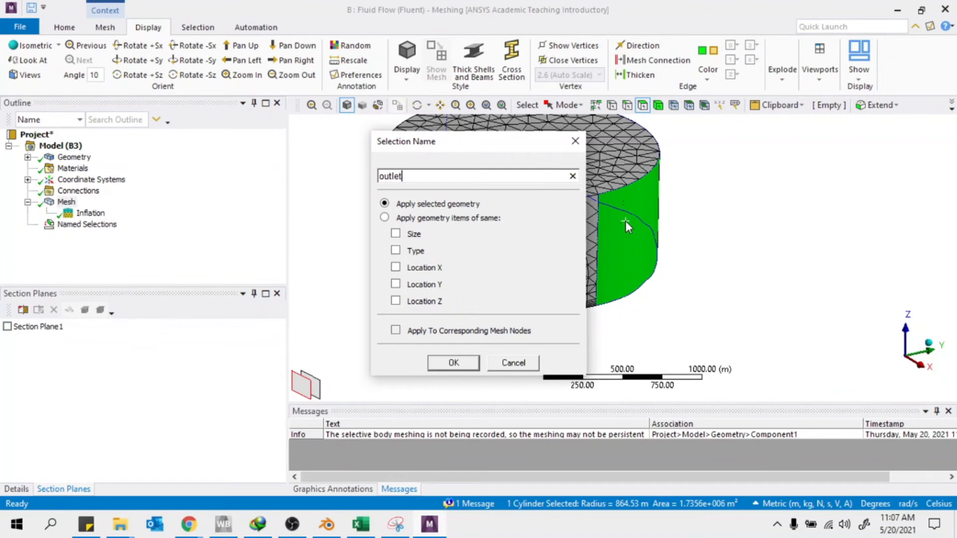
{"action": "type", "text": "outlet"}
{"action": "key", "text": "Return"}
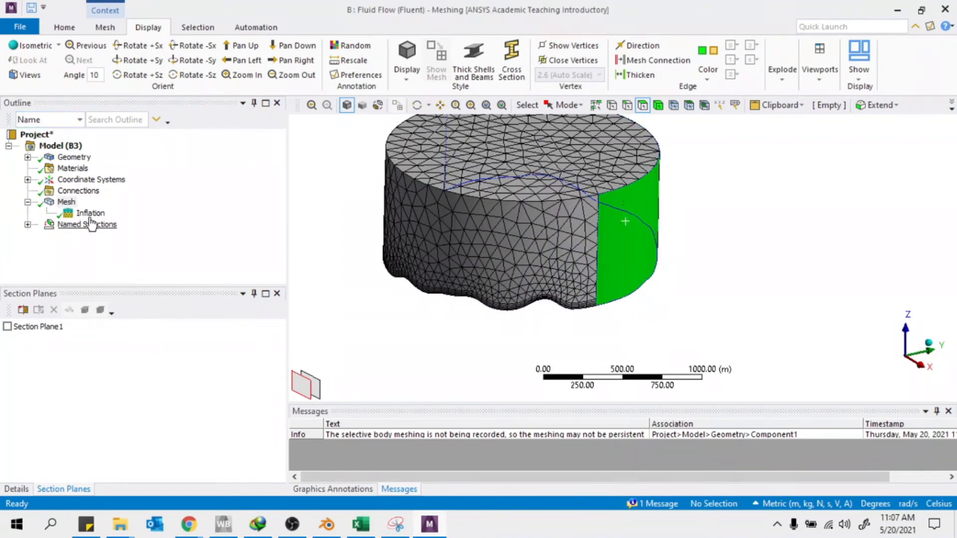
Name the cylinder's top face 'top' and its terrain face 'bottom'
{"action": "left_click", "coordinate": [28, 224]}
{"action": "left_click", "coordinate": [533, 141]}
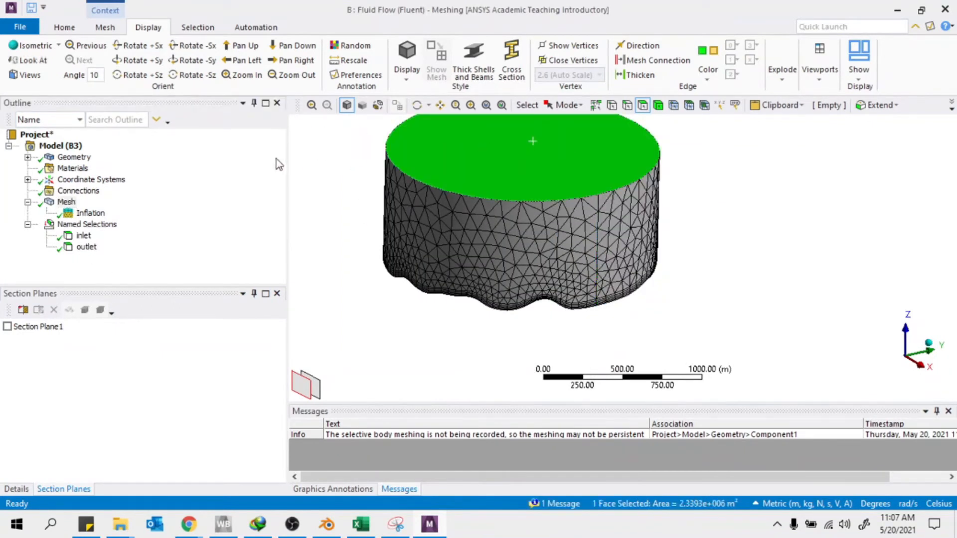
{"action": "type", "text": "nt"}
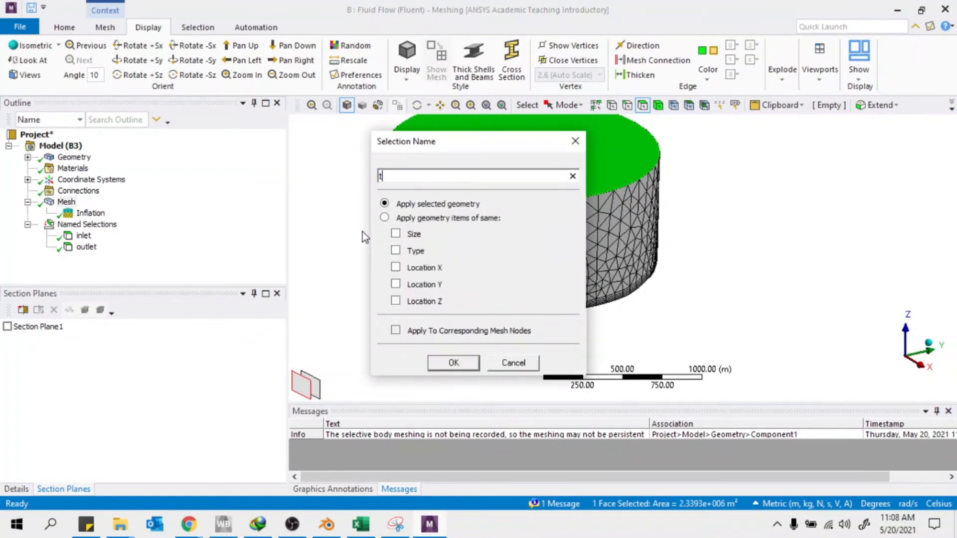
{"action": "type", "text": "op"}
{"action": "key", "text": "Return"}
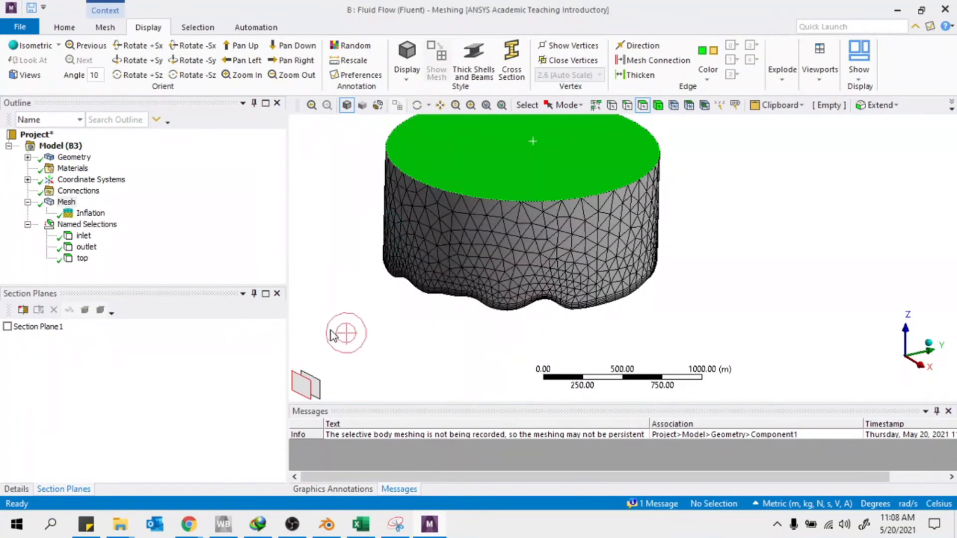
{"action": "middle_click_drag", "start_coordinate": [345, 332], "coordinate": [471, 246]}
{"action": "left_click", "coordinate": [476, 313]}
{"action": "key", "text": "n"}
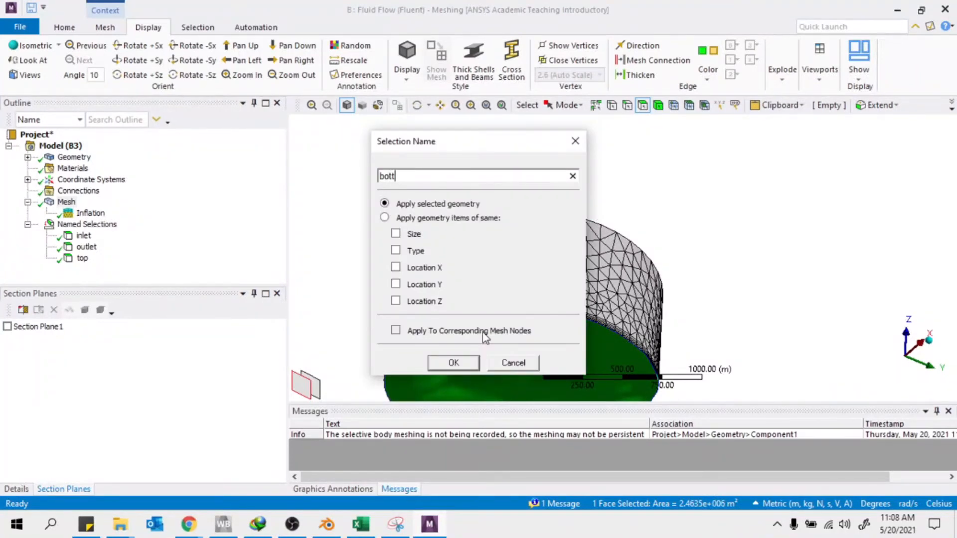
{"action": "key", "text": "Return"}
{"action": "middle_click_drag", "start_coordinate": [499, 330], "coordinate": [539, 260]}
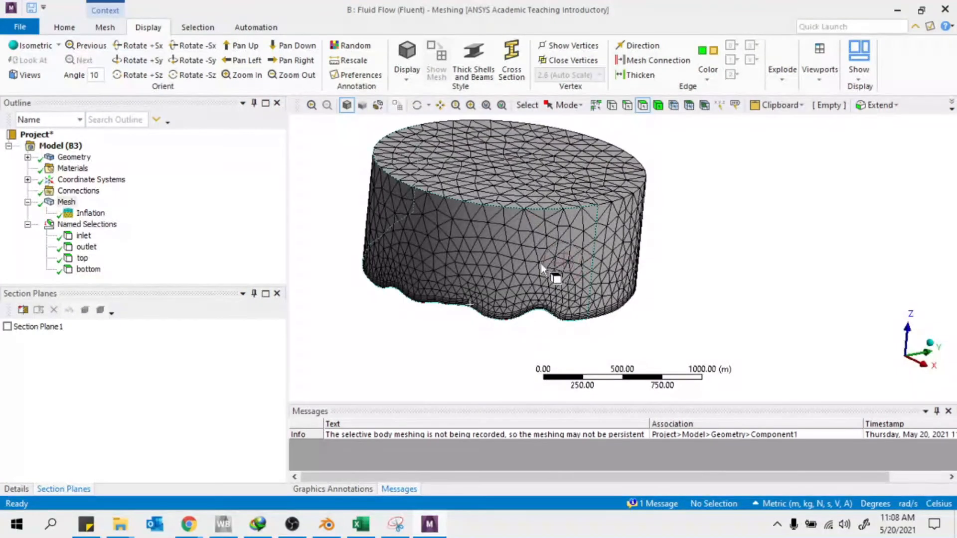
With the Body filter on, name the outer cylinder body wfdomain and bring up its Hide Body option
{"action": "left_click", "coordinate": [657, 105]}
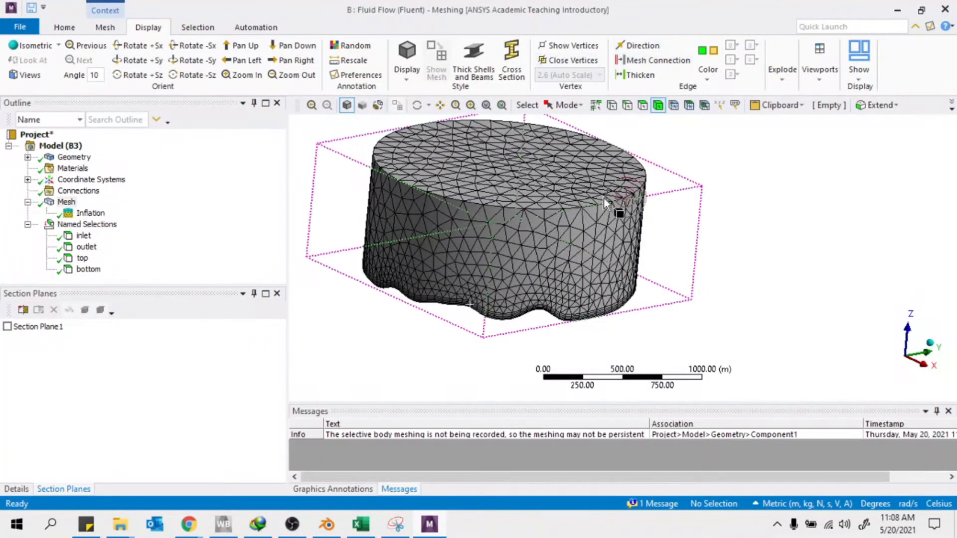
{"action": "left_click", "coordinate": [603, 199]}
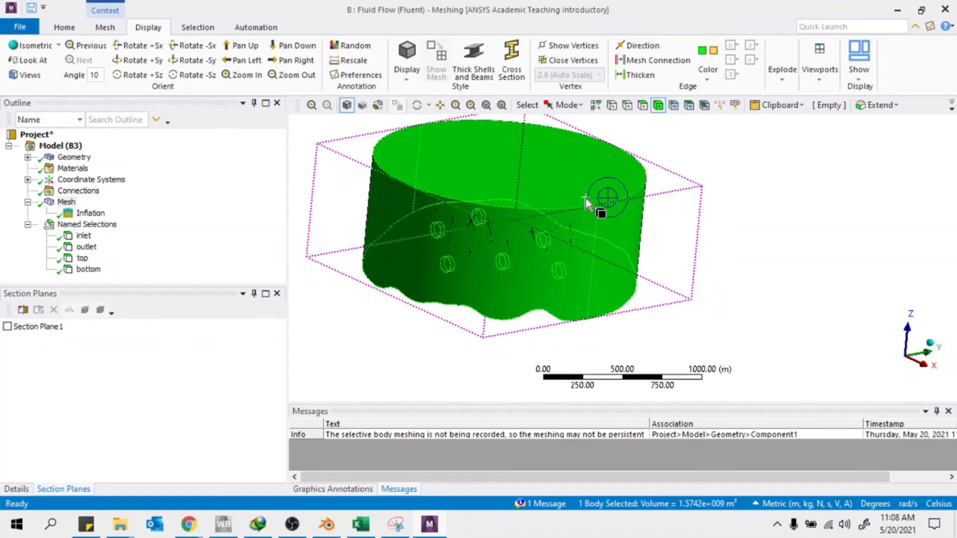
{"action": "key", "text": "n"}
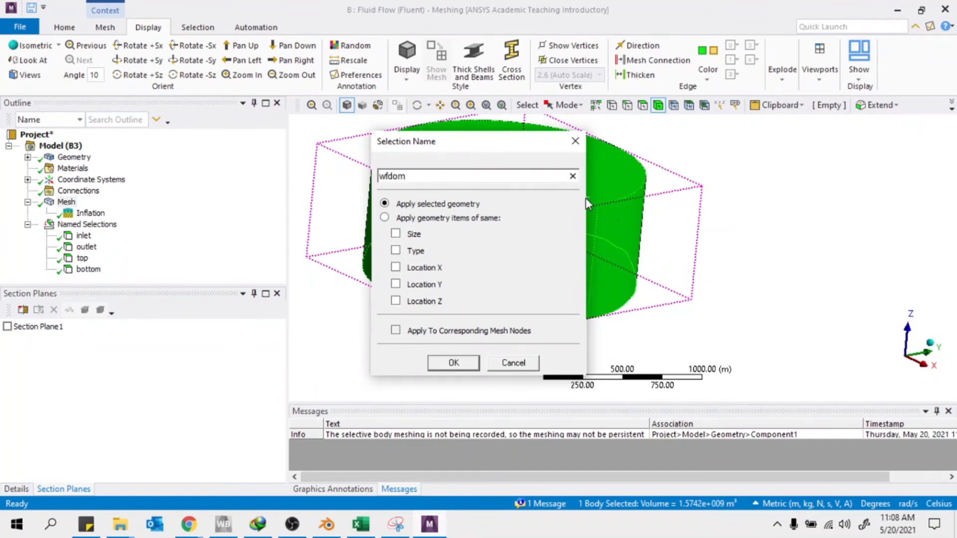
{"action": "type", "text": "n"}
{"action": "left_click", "coordinate": [453, 362]}
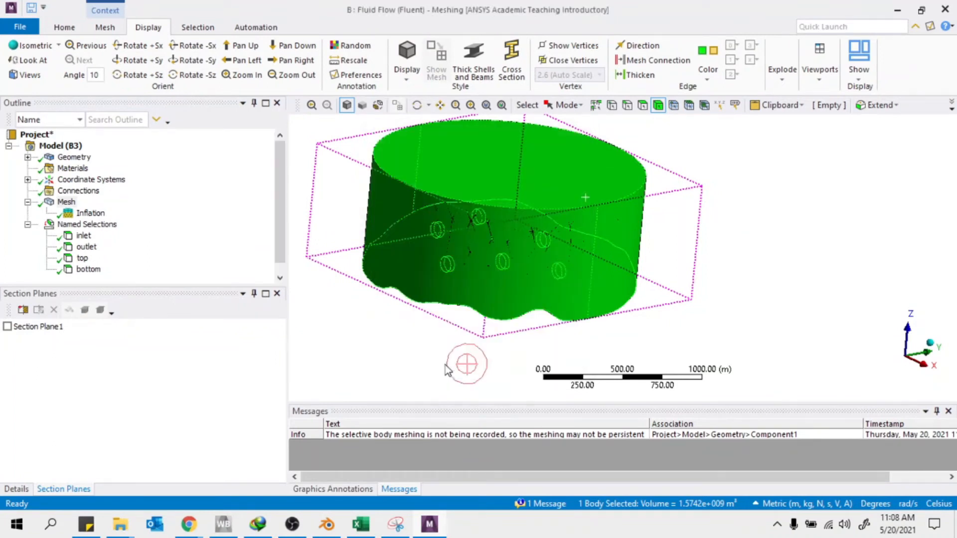
{"action": "right_click", "coordinate": [629, 168]}
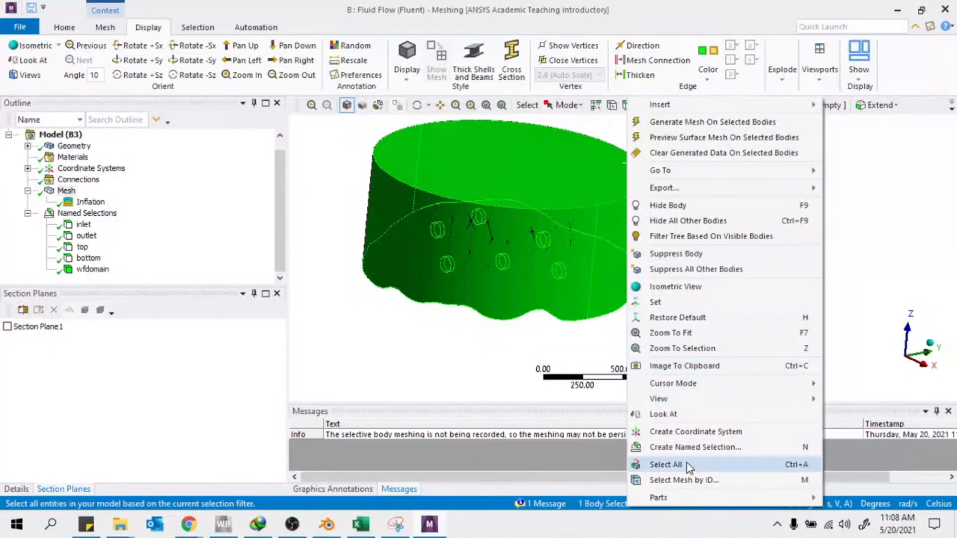
Hide the cylinder to expose the turbines and name the leftmost turbine body tzone1
{"action": "left_click", "coordinate": [673, 206]}
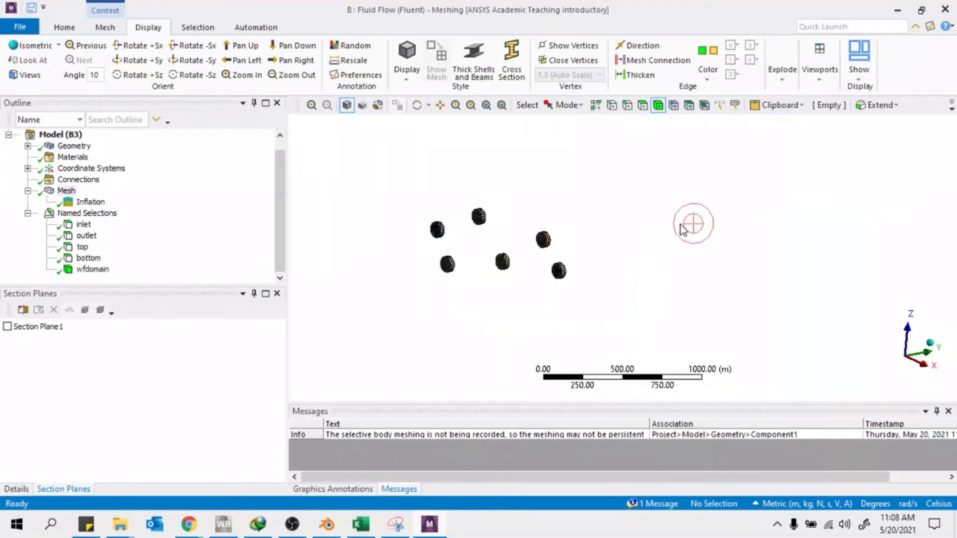
{"action": "middle_click_drag", "start_coordinate": [542, 200], "coordinate": [395, 216]}
{"action": "right_click_drag", "start_coordinate": [374, 167], "coordinate": [700, 401]}
{"action": "scroll", "coordinate": [512, 272], "scroll_direction": "down", "scroll_amount": 5}
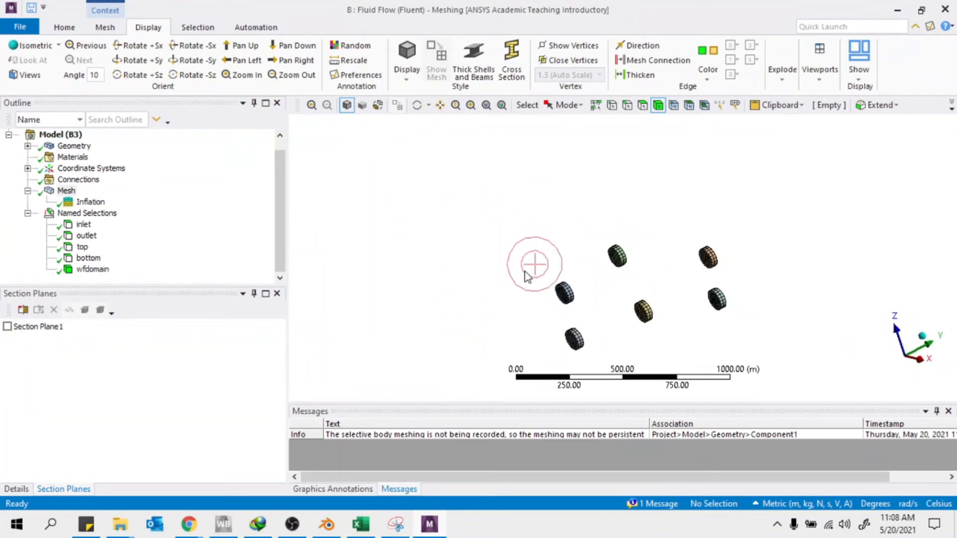
{"action": "middle_click_drag", "start_coordinate": [526, 273], "coordinate": [680, 278]}
{"action": "left_click", "coordinate": [551, 288]}
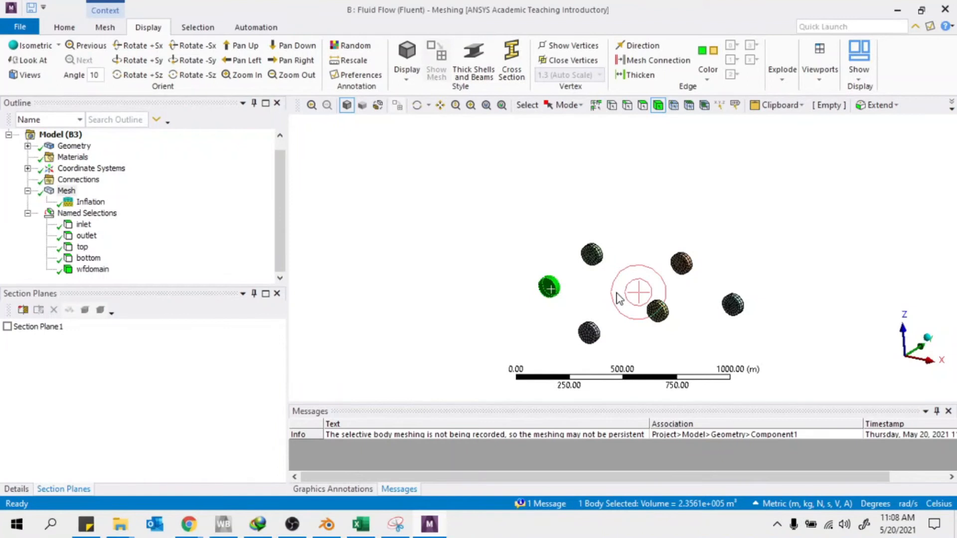
{"action": "key", "text": "n"}
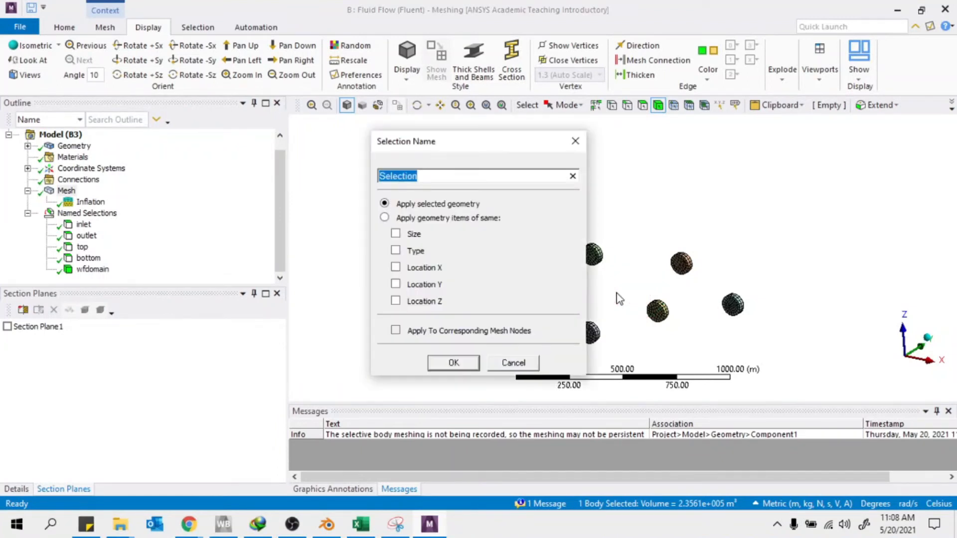
{"action": "type", "text": "tzone1"}
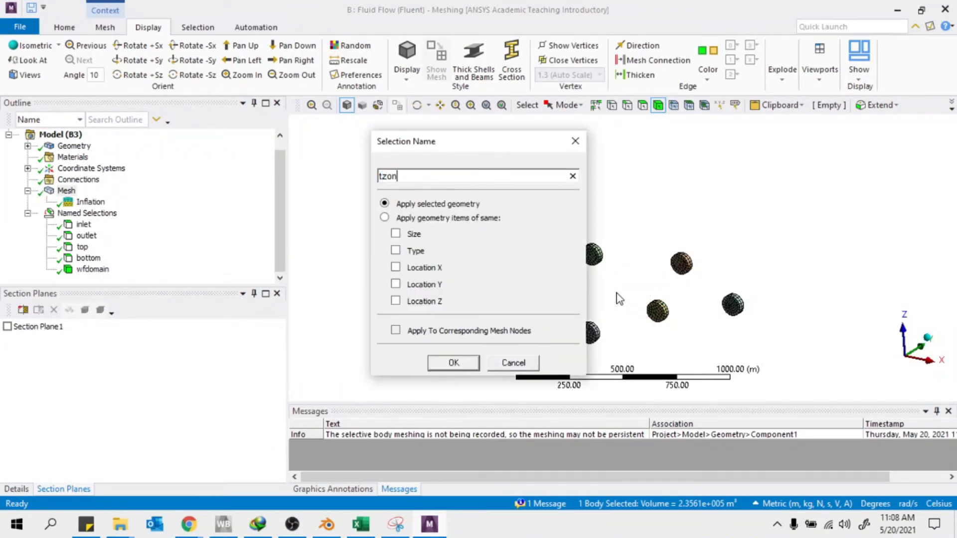
{"action": "left_click", "coordinate": [453, 361]}
Name the upper, upper-right and far-right turbine bodies tzone2, tzone3 and tzone4
{"action": "left_click", "coordinate": [590, 257]}
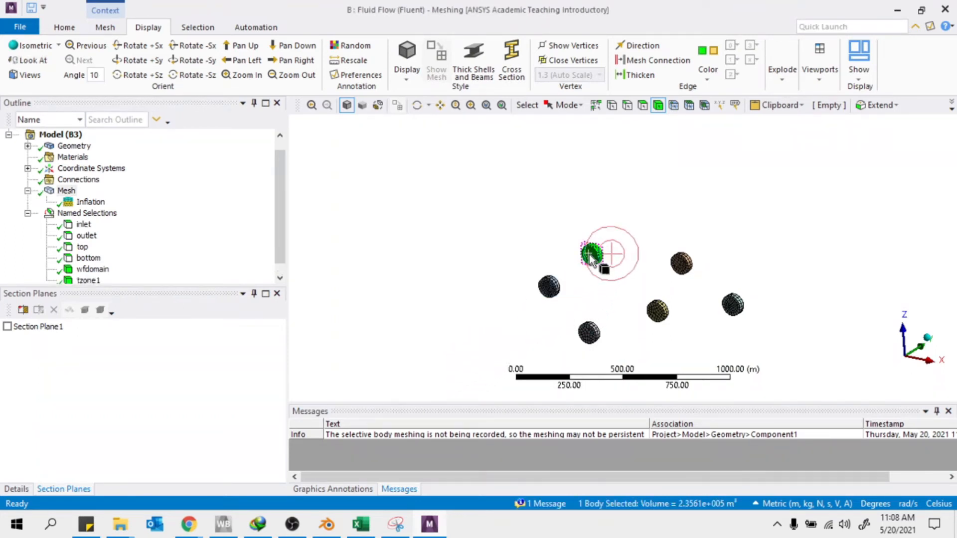
{"action": "type", "text": "n"}
{"action": "type", "text": "tzo"}
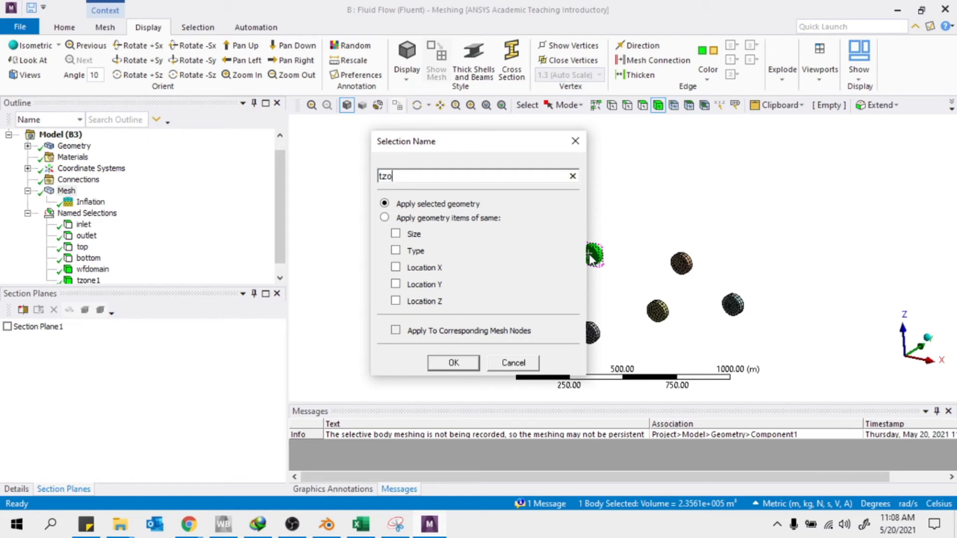
{"action": "key", "text": "Return"}
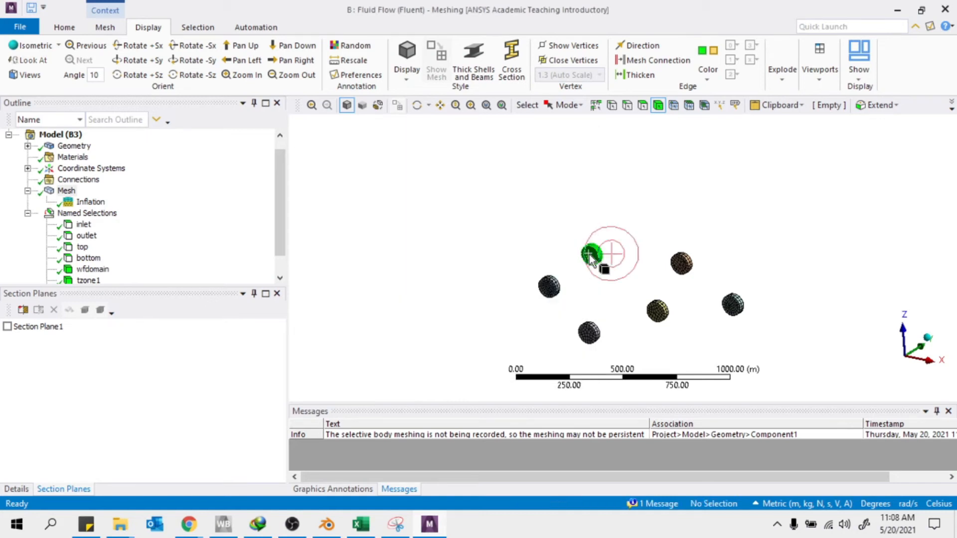
{"action": "left_click", "coordinate": [683, 263]}
{"action": "type", "text": "n"}
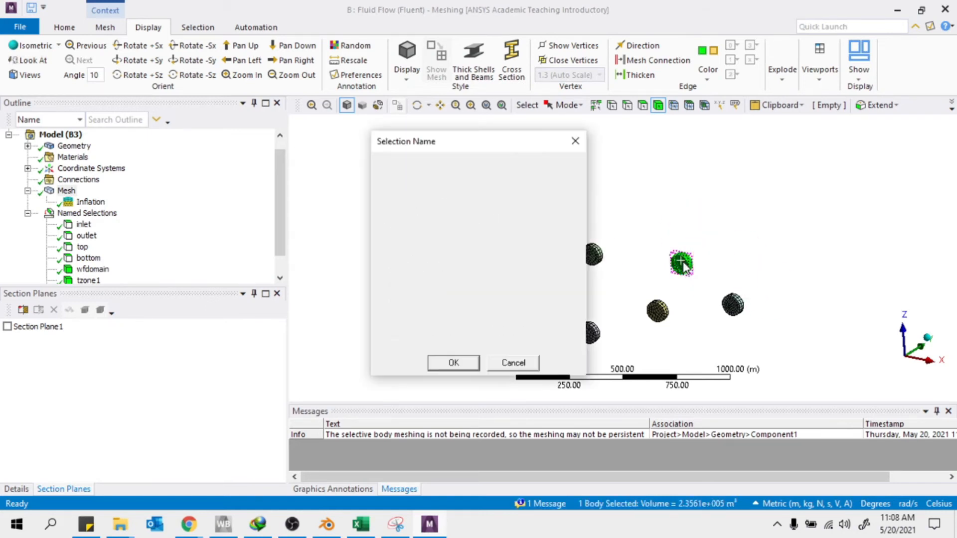
{"action": "type", "text": "tzon"}
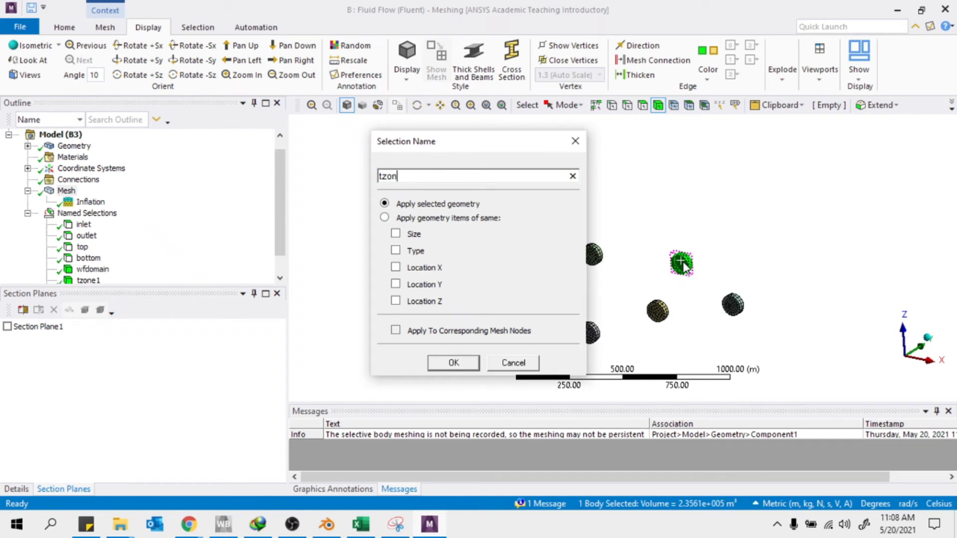
{"action": "type", "text": "e3"}
{"action": "key", "text": "Return"}
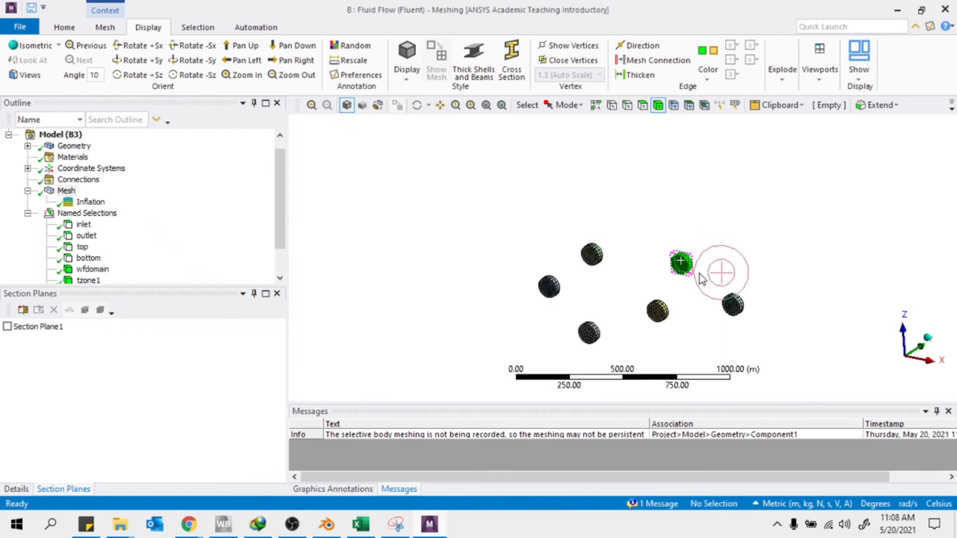
{"action": "left_click", "coordinate": [733, 306]}
{"action": "type", "text": "n"}
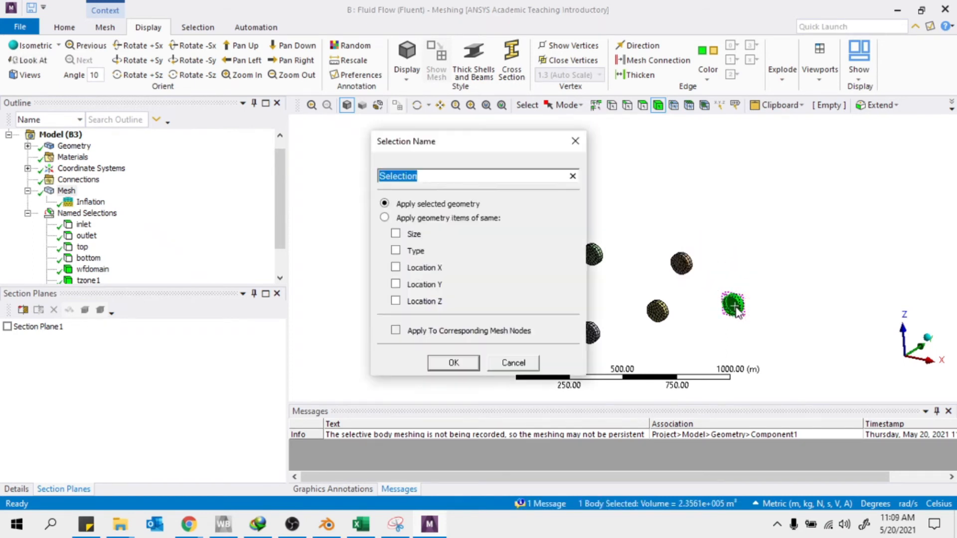
{"action": "type", "text": "tzone4"}
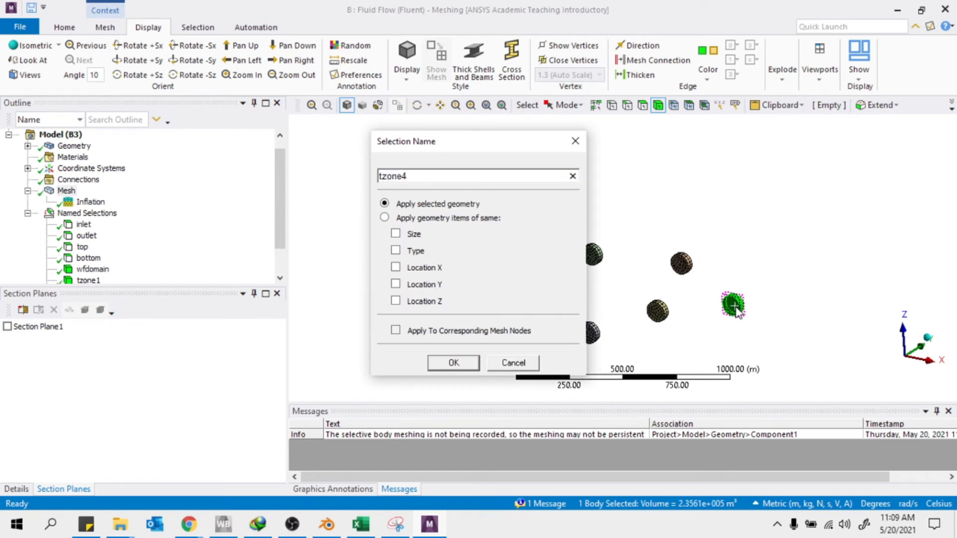
{"action": "key", "text": "Return"}
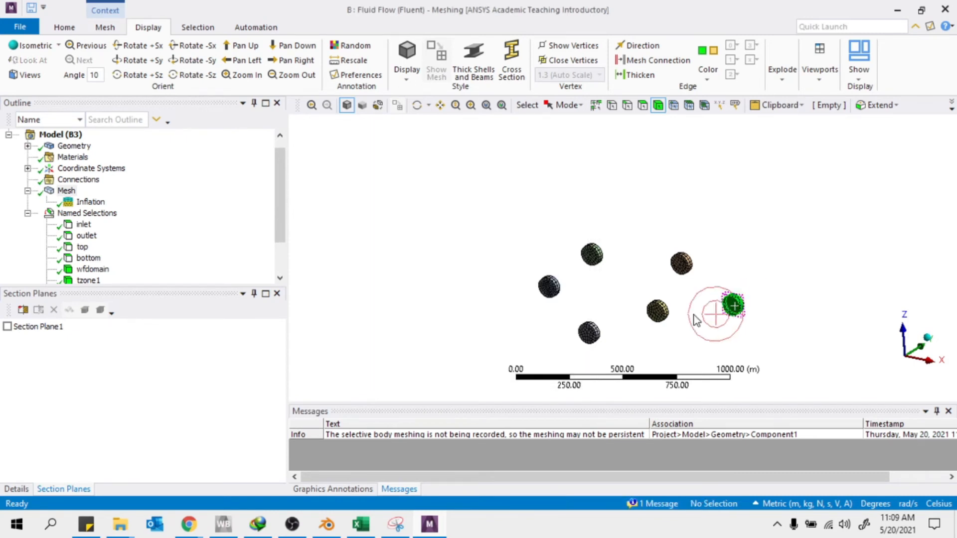
Name the central and lower-left turbine bodies tzone5 and tzone6
{"action": "left_click", "coordinate": [658, 312]}
{"action": "type", "text": "nt"}
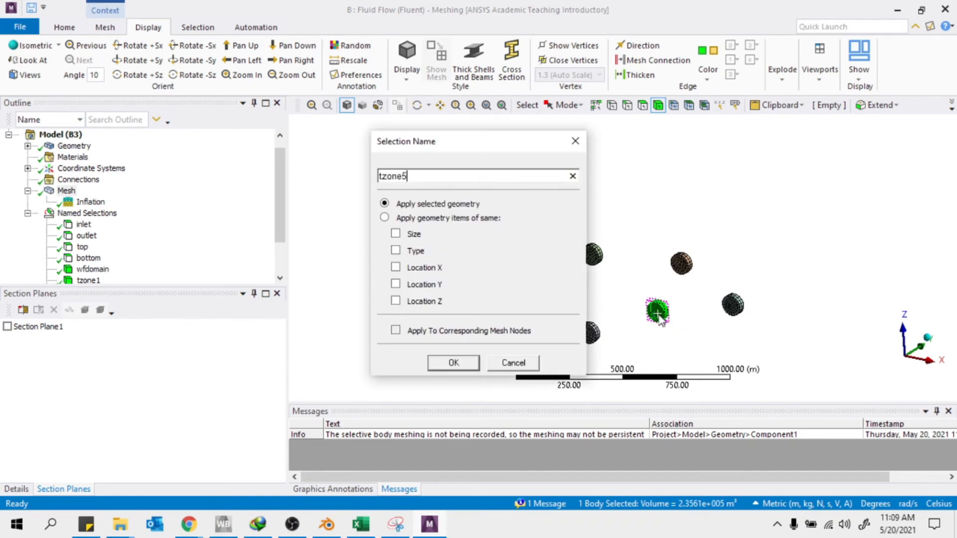
{"action": "key", "text": "Return"}
{"action": "left_click", "coordinate": [586, 336]}
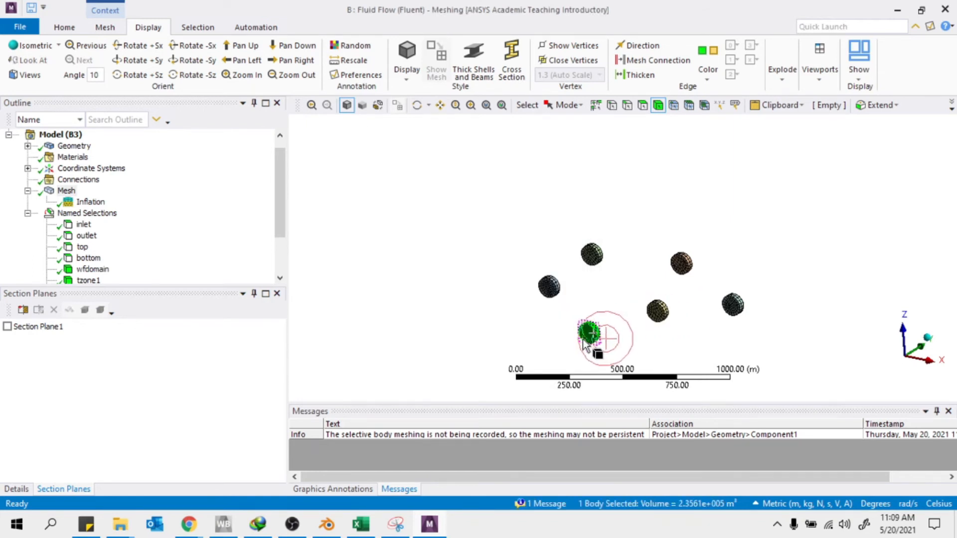
{"action": "type", "text": "ntz"}
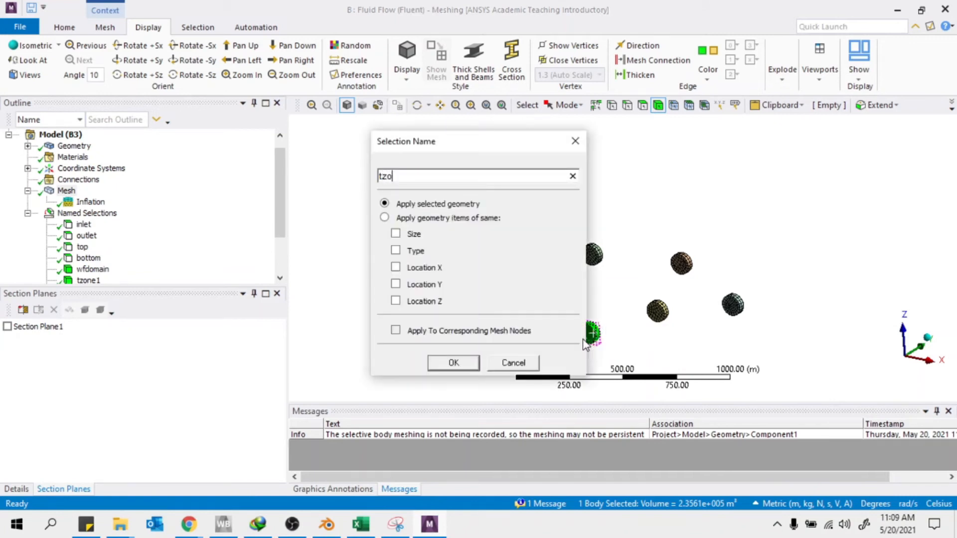
{"action": "type", "text": "one6"}
{"action": "key", "text": "Return"}
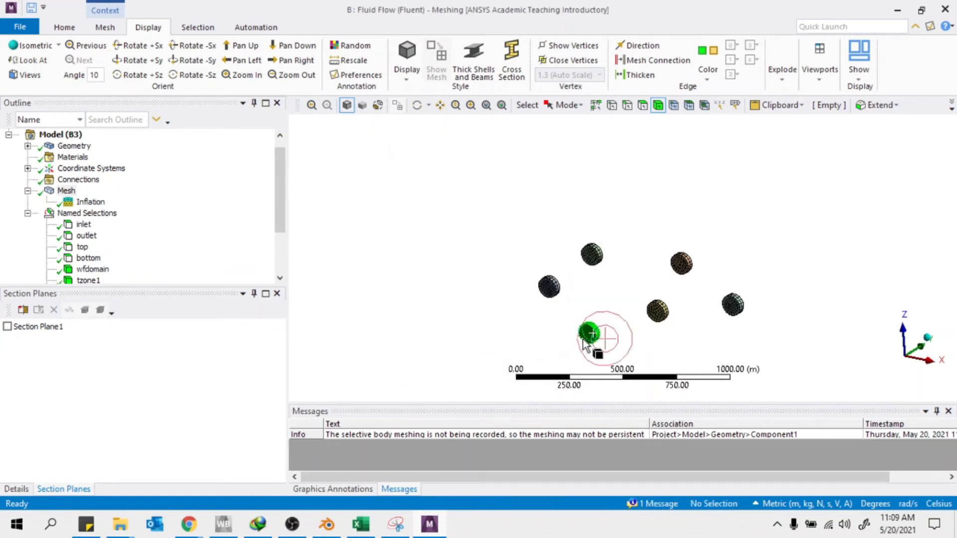
{"action": "scroll", "coordinate": [89, 224], "scroll_direction": "down", "scroll_amount": 2}
Verify that tzone1–tzone6 each cover one turbine, then update the mesh for Fluent
{"action": "left_click", "coordinate": [93, 214]}
{"action": "left_click", "coordinate": [93, 225]}
{"action": "left_click", "coordinate": [92, 236]}
{"action": "left_click", "coordinate": [93, 248]}
{"action": "left_click", "coordinate": [96, 260]}
{"action": "left_click", "coordinate": [98, 271]}
{"action": "scroll", "coordinate": [82, 184], "scroll_direction": "up", "scroll_amount": 2}
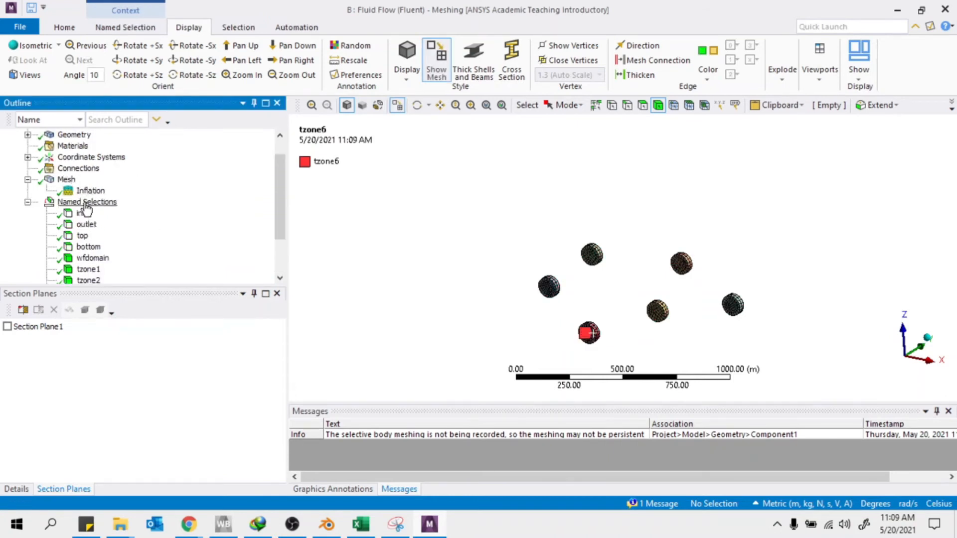
{"action": "right_click", "coordinate": [64, 179]}
{"action": "left_click", "coordinate": [95, 204]}
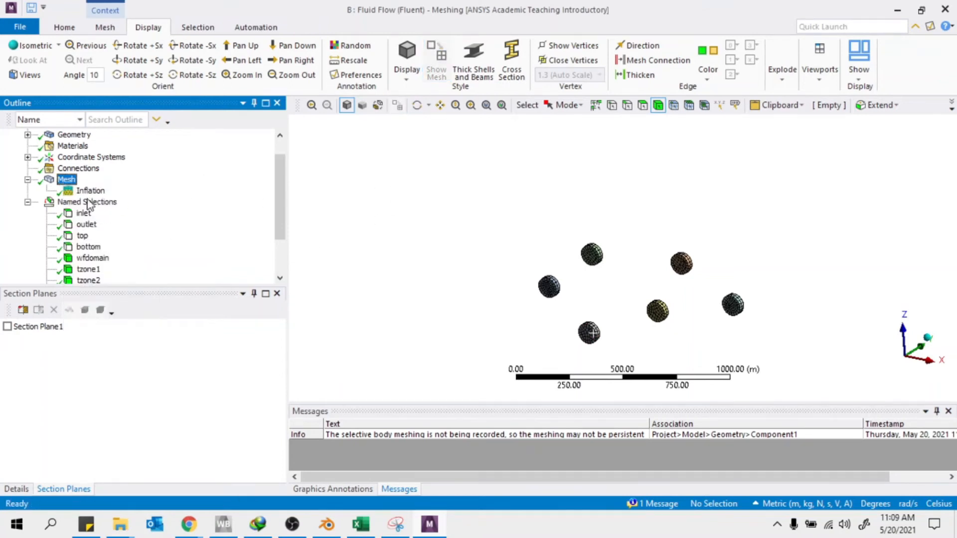
Show all bodies again and orbit around the full domain, including the meshed cylinder
{"action": "right_click", "coordinate": [811, 209]}
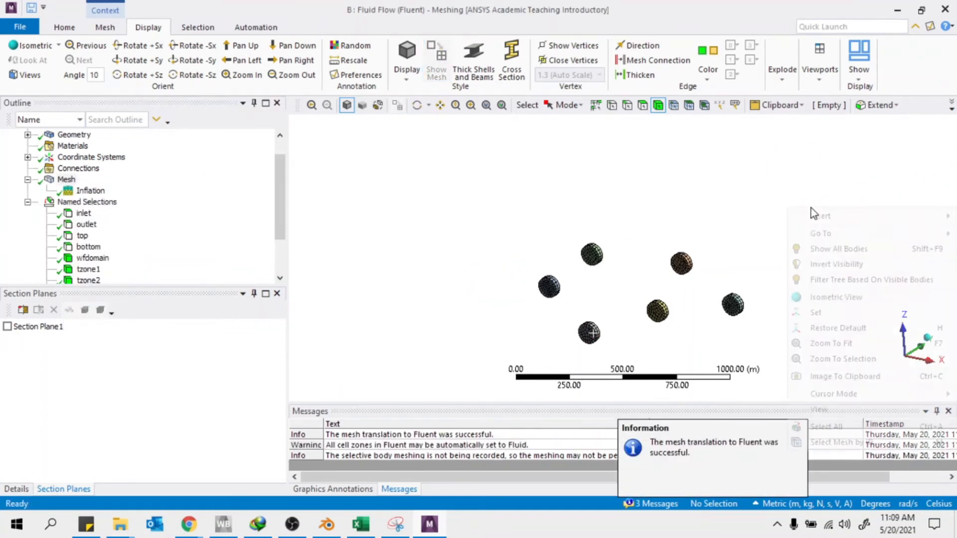
{"action": "left_click", "coordinate": [850, 253]}
{"action": "middle_click_drag", "start_coordinate": [749, 252], "coordinate": [498, 224]}
{"action": "middle_click_drag", "start_coordinate": [474, 188], "coordinate": [615, 293]}
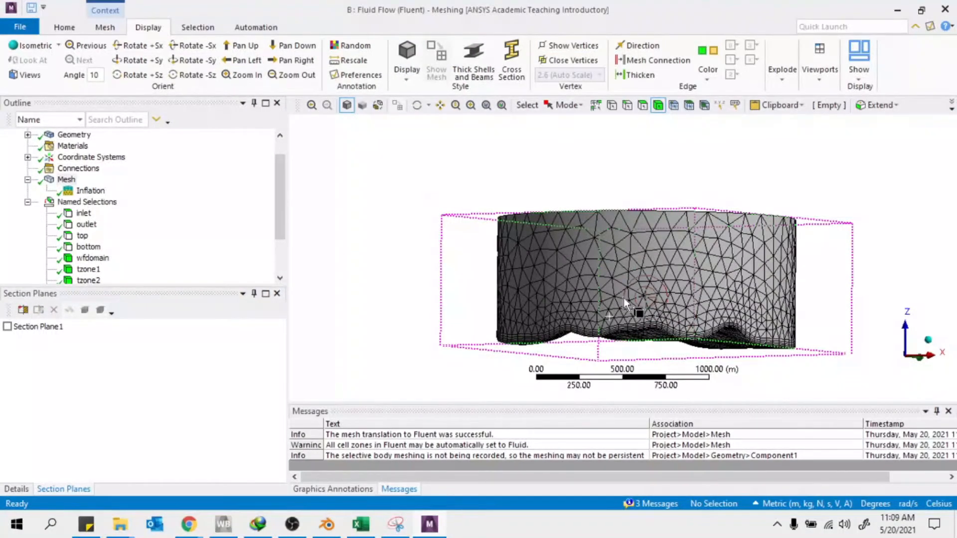
{"action": "scroll", "coordinate": [533, 316], "scroll_direction": "down", "scroll_amount": 3}
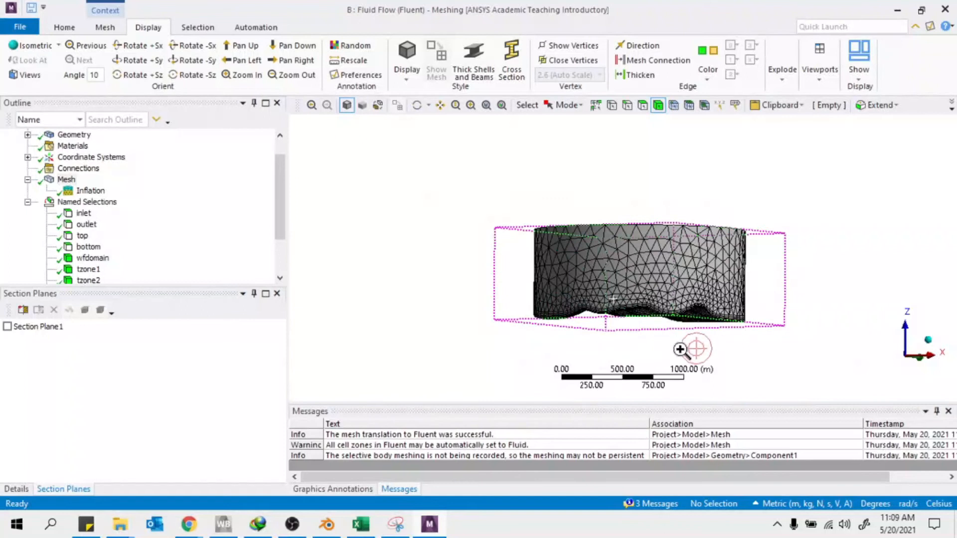
{"action": "scroll", "coordinate": [680, 349], "scroll_direction": "up", "scroll_amount": 3}
{"action": "middle_click_drag", "start_coordinate": [516, 200], "coordinate": [550, 233]}
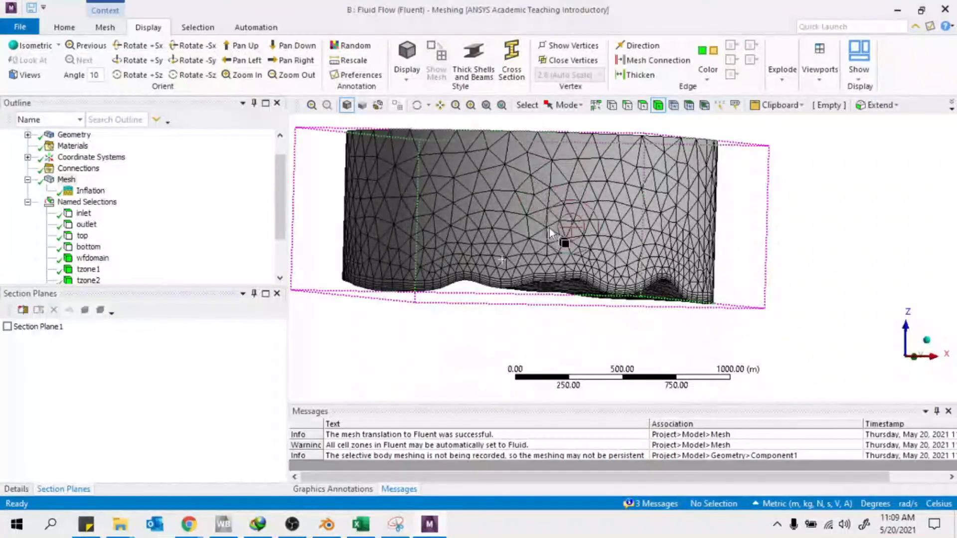
{"action": "scroll", "coordinate": [154, 245], "scroll_direction": "down", "scroll_amount": 2}
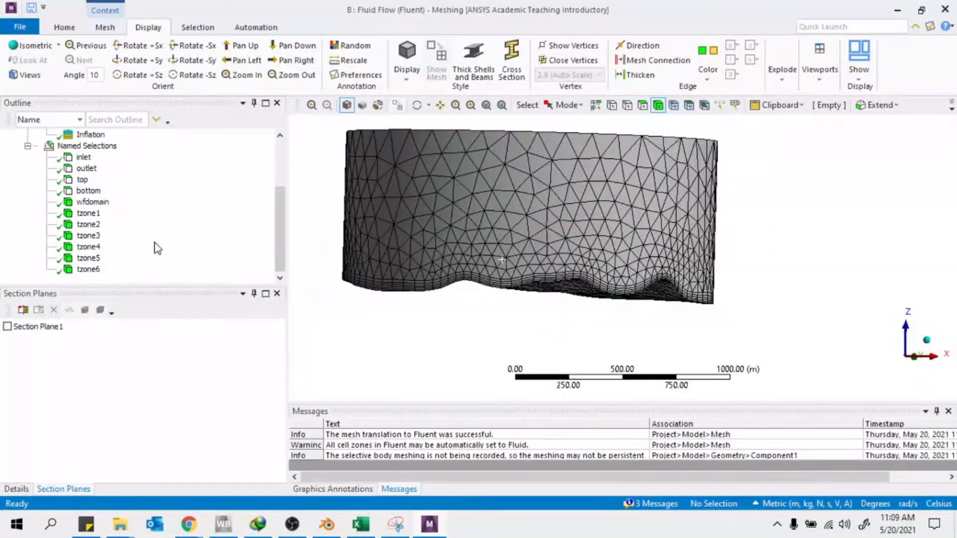
Close ANSYS Meshing and start Fluent setup with an increased solver process count
{"action": "left_click", "coordinate": [945, 10]}
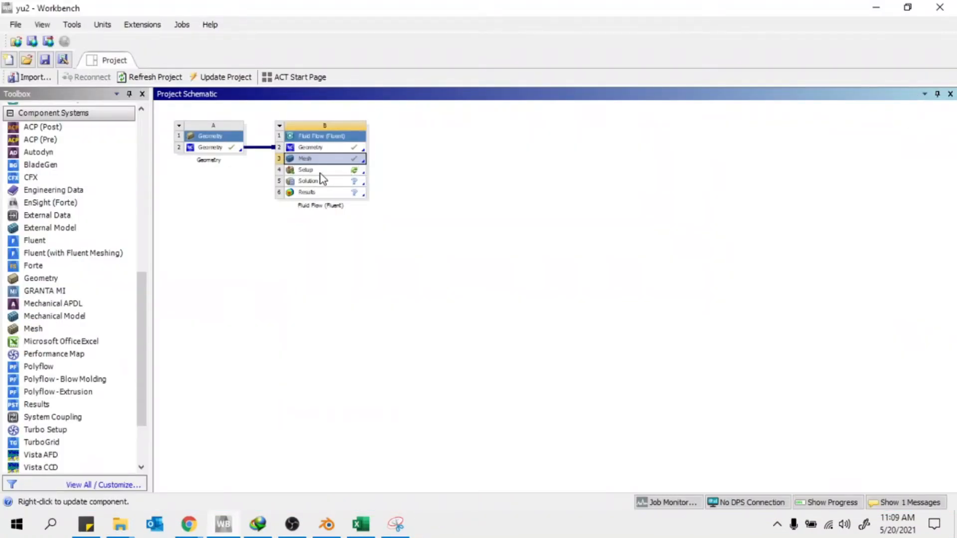
{"action": "double_click", "coordinate": [316, 169]}
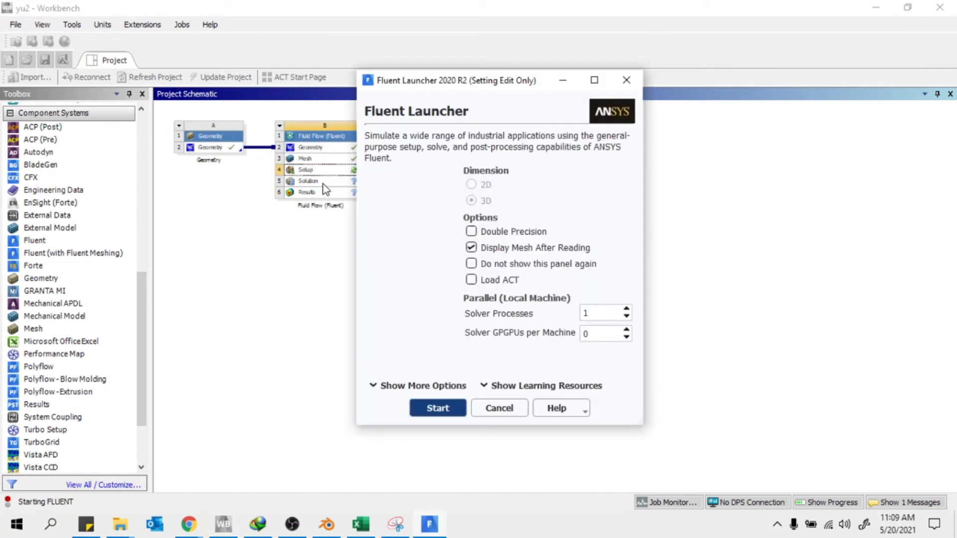
{"action": "left_click", "coordinate": [626, 309]}
{"action": "left_click", "coordinate": [438, 409]}
{"action": "left_click", "coordinate": [451, 411]}
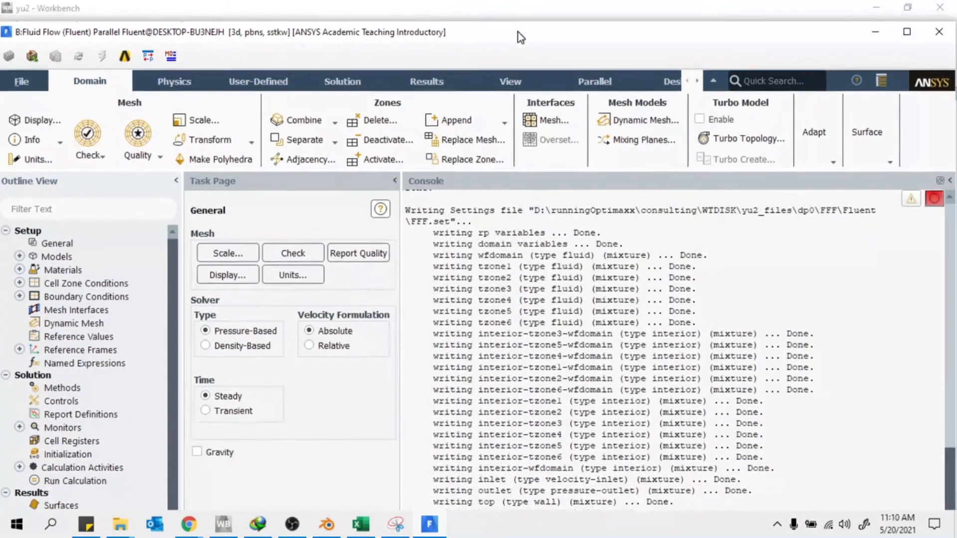
Maximize Fluent and show the mesh graphics, rotated to view the domain from above
{"action": "double_click", "coordinate": [519, 32]}
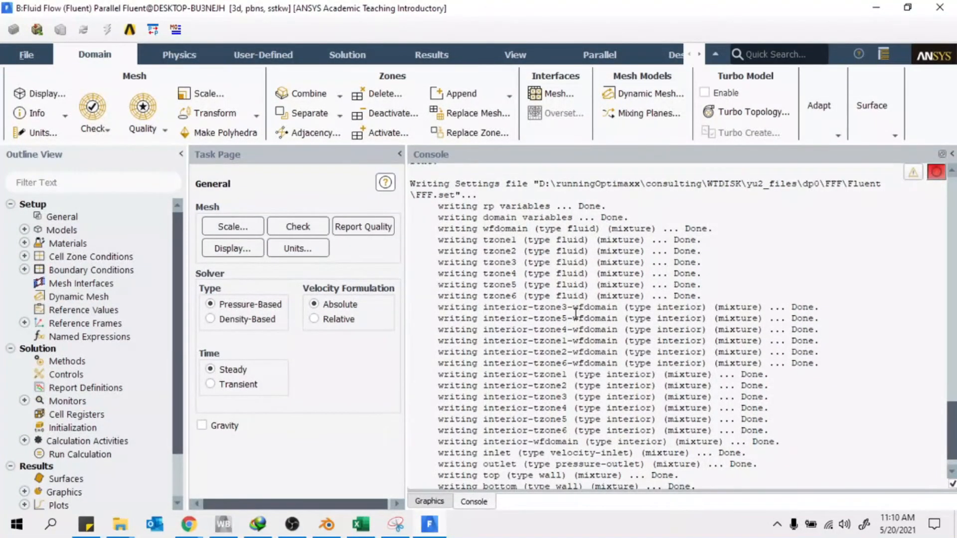
{"action": "left_click", "coordinate": [432, 501]}
{"action": "left_click_drag", "start_coordinate": [683, 345], "coordinate": [558, 234]}
Confirm the SST k-omega viscous model and open Cell Zone Conditions
{"action": "double_click", "coordinate": [94, 233]}
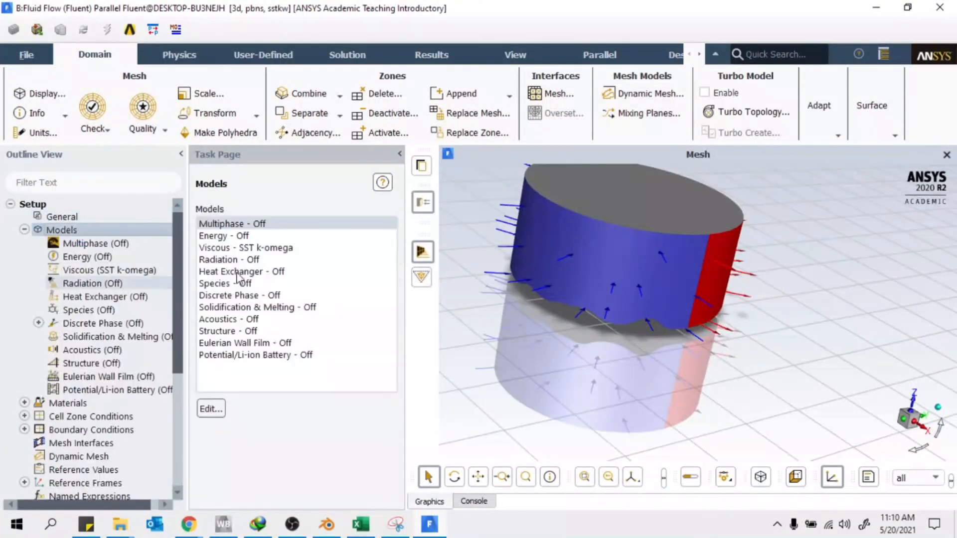
{"action": "left_click", "coordinate": [243, 248]}
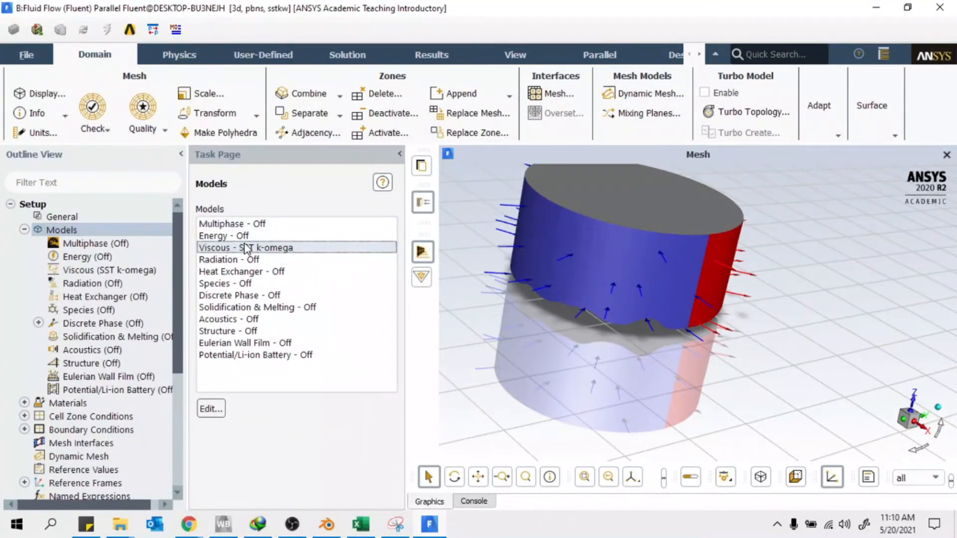
{"action": "scroll", "coordinate": [804, 363], "scroll_direction": "down", "scroll_amount": 4}
{"action": "scroll", "coordinate": [684, 292], "scroll_direction": "up", "scroll_amount": 4}
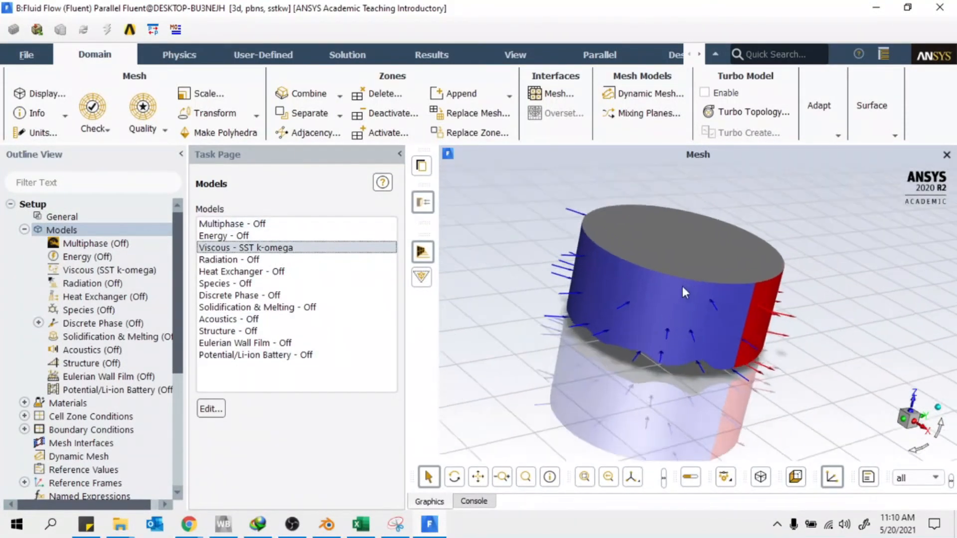
{"action": "scroll", "coordinate": [682, 287], "scroll_direction": "up", "scroll_amount": 1}
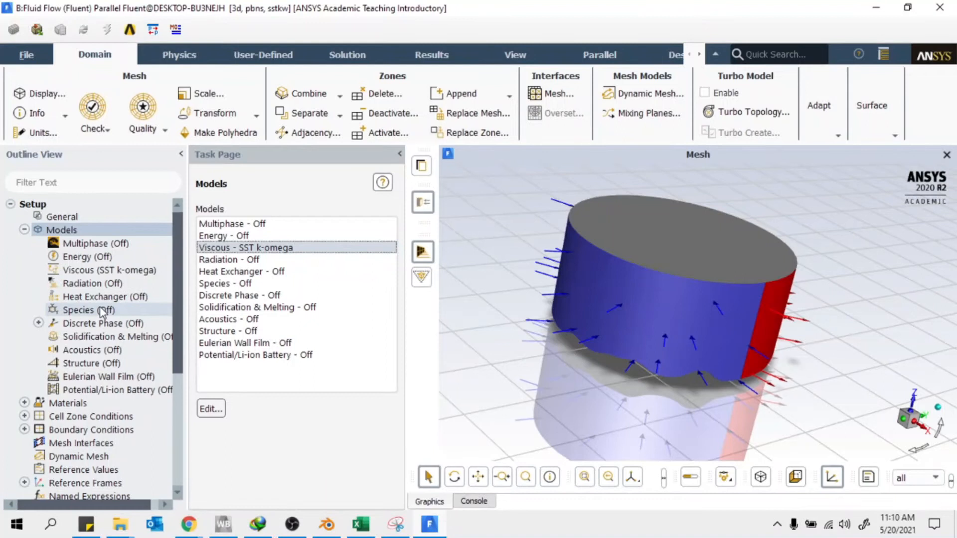
{"action": "scroll", "coordinate": [94, 348], "scroll_direction": "down", "scroll_amount": 2}
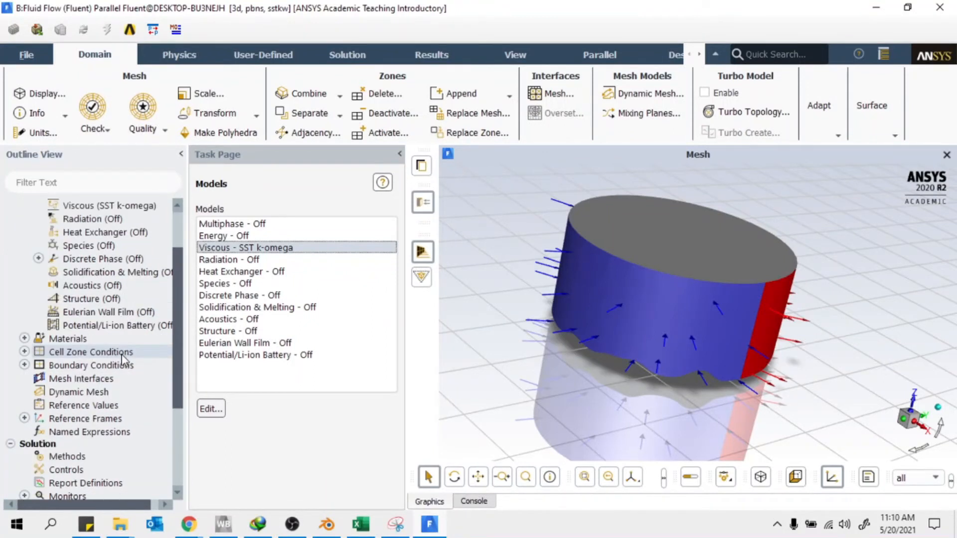
{"action": "scroll", "coordinate": [89, 296], "scroll_direction": "up", "scroll_amount": 2}
{"action": "scroll", "coordinate": [95, 343], "scroll_direction": "down", "scroll_amount": 2}
{"action": "double_click", "coordinate": [96, 353]}
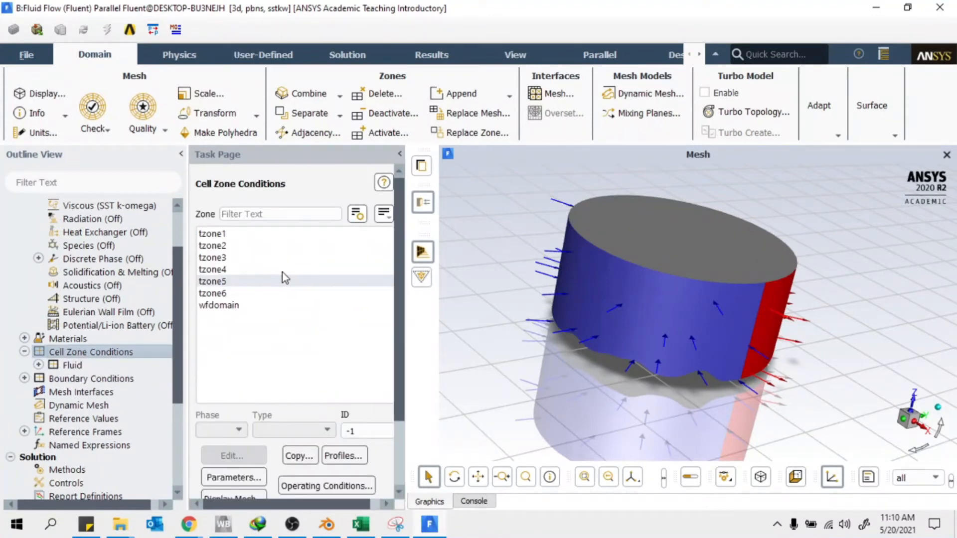
Locate turbine zone tzone1 in the cell zone list and open its fluid settings
{"action": "middle_click_drag", "start_coordinate": [678, 295], "coordinate": [547, 263]}
{"action": "left_click", "coordinate": [214, 234]}
{"action": "left_click", "coordinate": [220, 270]}
{"action": "left_click", "coordinate": [233, 281]}
{"action": "left_click", "coordinate": [239, 234]}
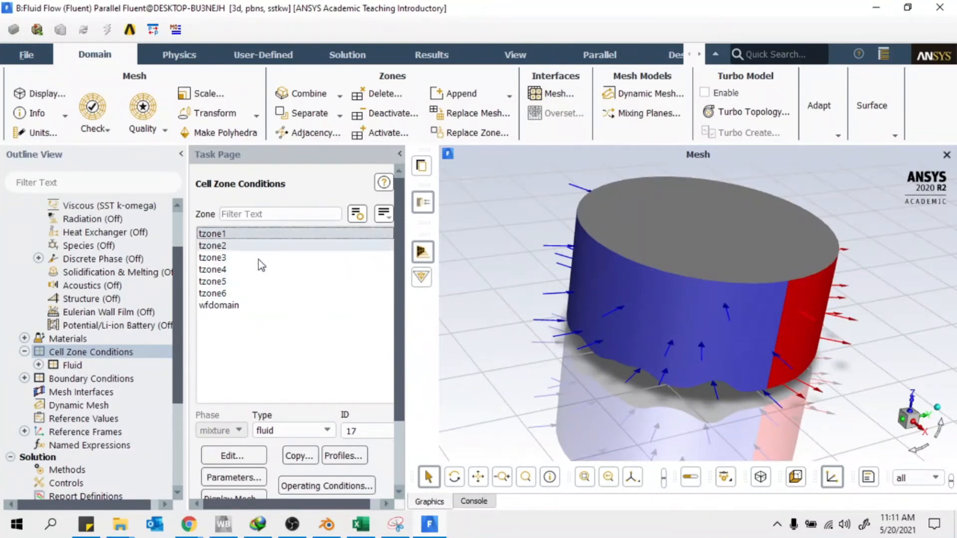
{"action": "left_click", "coordinate": [213, 233]}
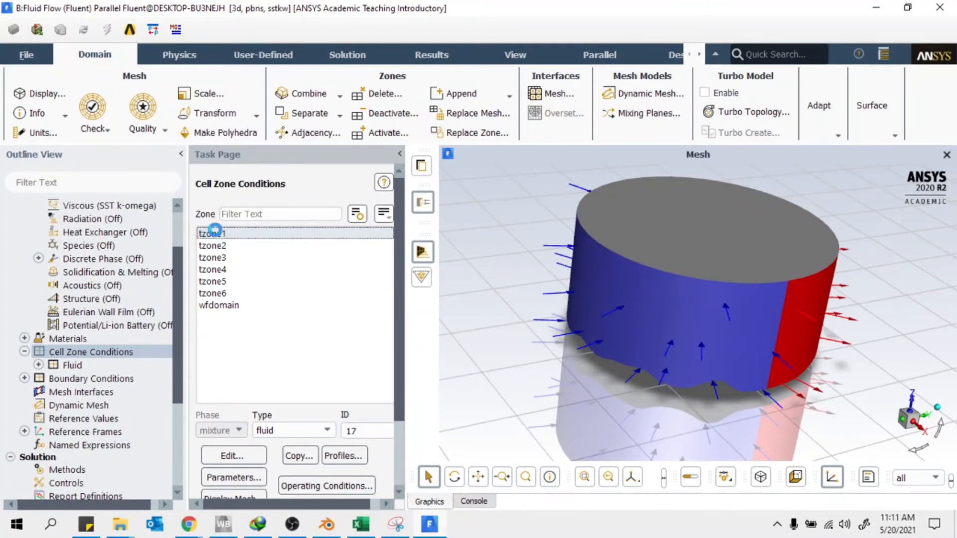
{"action": "double_click", "coordinate": [284, 229]}
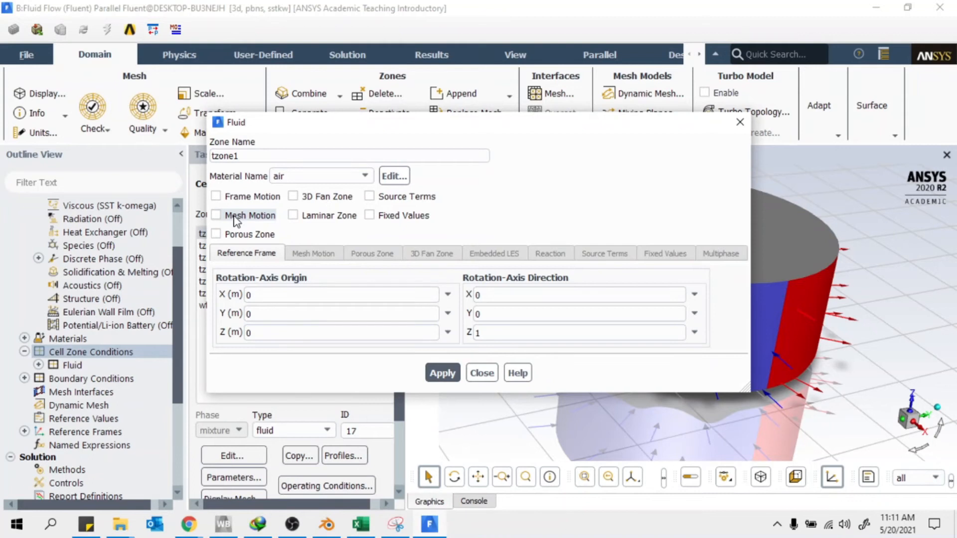
Enable source terms for tzone1, enlarge the dialog and open the Y Momentum source settings
{"action": "left_click", "coordinate": [391, 198]}
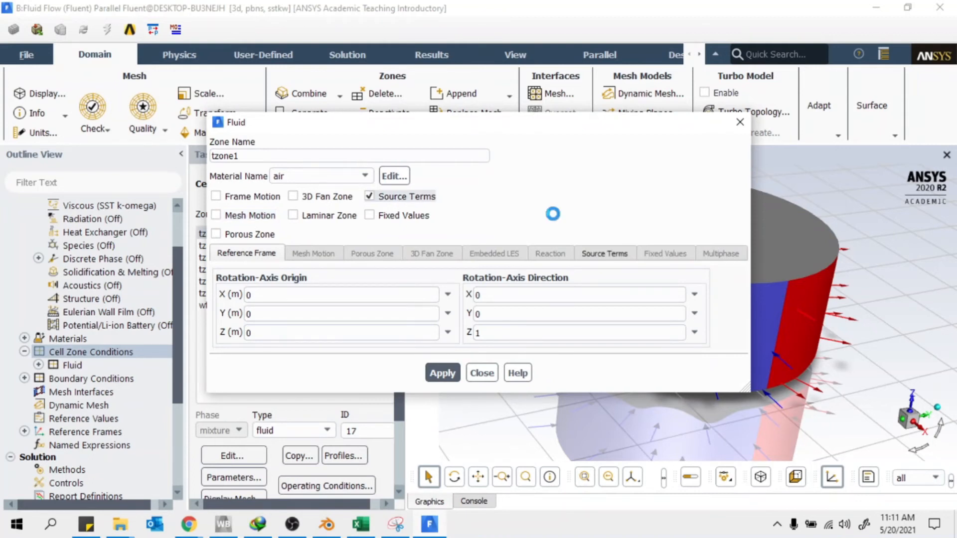
{"action": "left_click", "coordinate": [606, 253]}
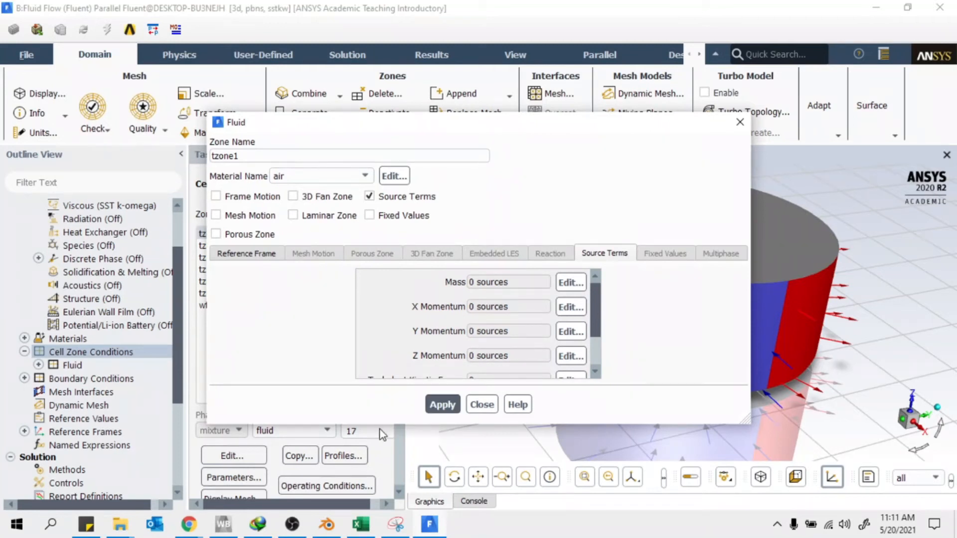
{"action": "left_click_drag", "start_coordinate": [395, 425], "coordinate": [395, 492]}
{"action": "left_click_drag", "start_coordinate": [463, 122], "coordinate": [366, 89]}
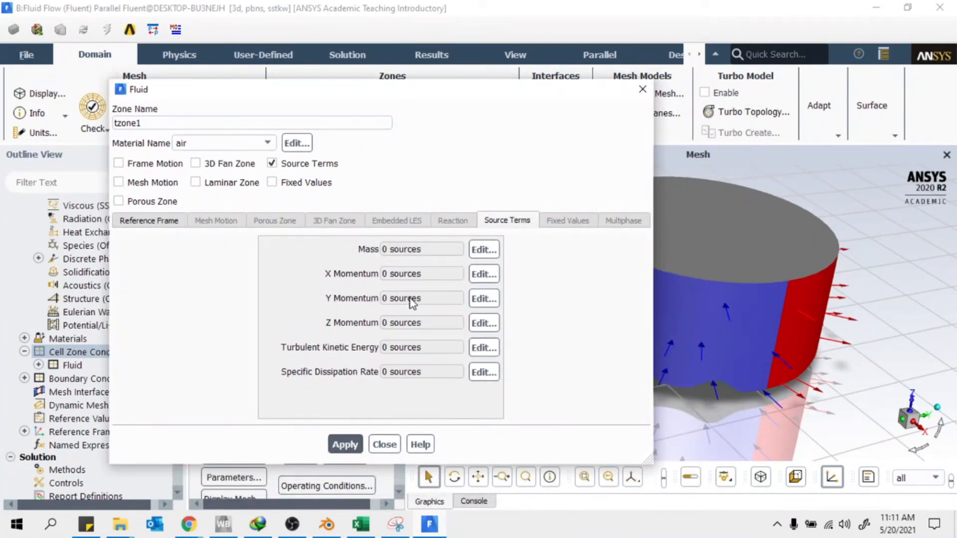
{"action": "left_click", "coordinate": [484, 298]}
Set tzone1 to one Y Momentum source of type expression
{"action": "left_click", "coordinate": [364, 308]}
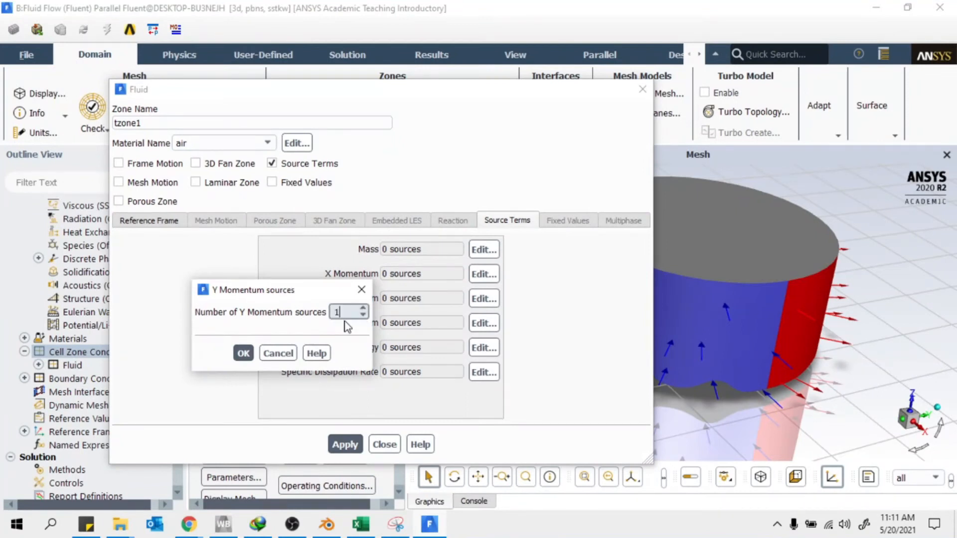
{"action": "left_click_drag", "start_coordinate": [311, 293], "coordinate": [364, 132]}
{"action": "left_click", "coordinate": [499, 173]}
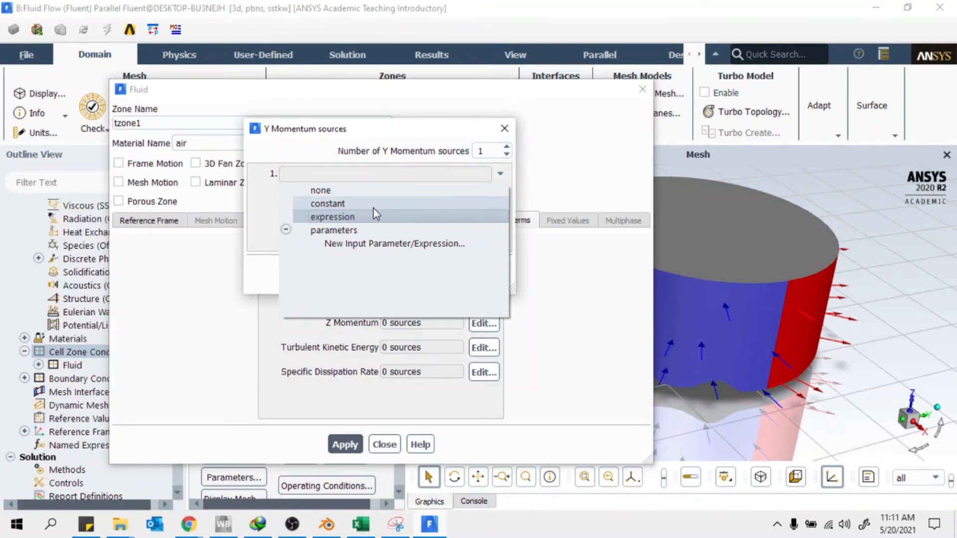
{"action": "left_click", "coordinate": [348, 217]}
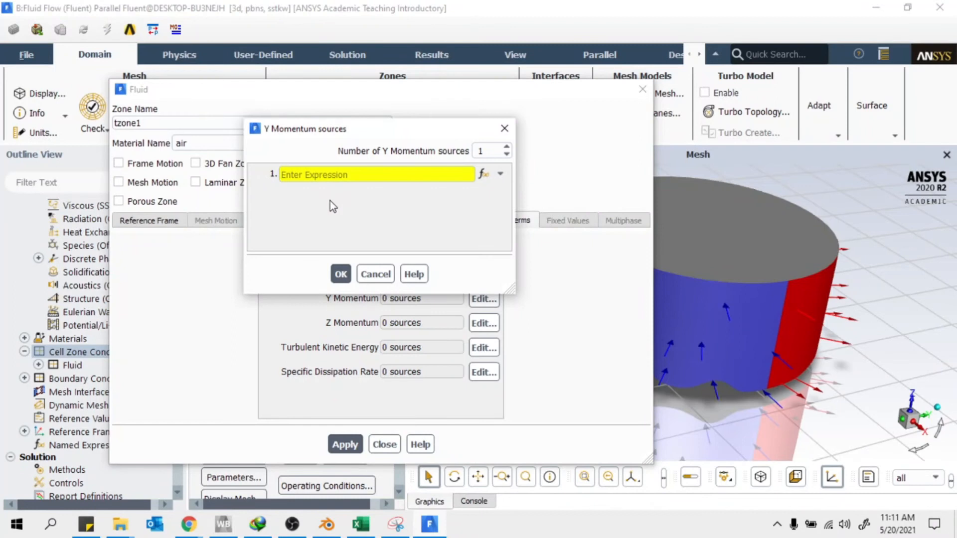
{"action": "left_click", "coordinate": [359, 524]}
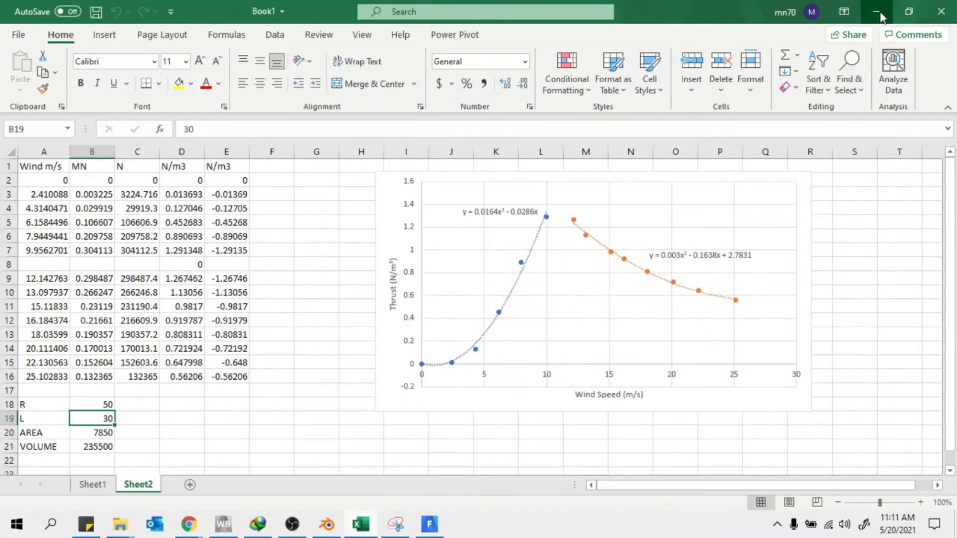
{"action": "left_click", "coordinate": [877, 14]}
Open and widen the Expression Editor, checking the fitted thrust equations in the spreadsheet
{"action": "left_click", "coordinate": [482, 174]}
{"action": "left_click_drag", "start_coordinate": [431, 135], "coordinate": [157, 130]}
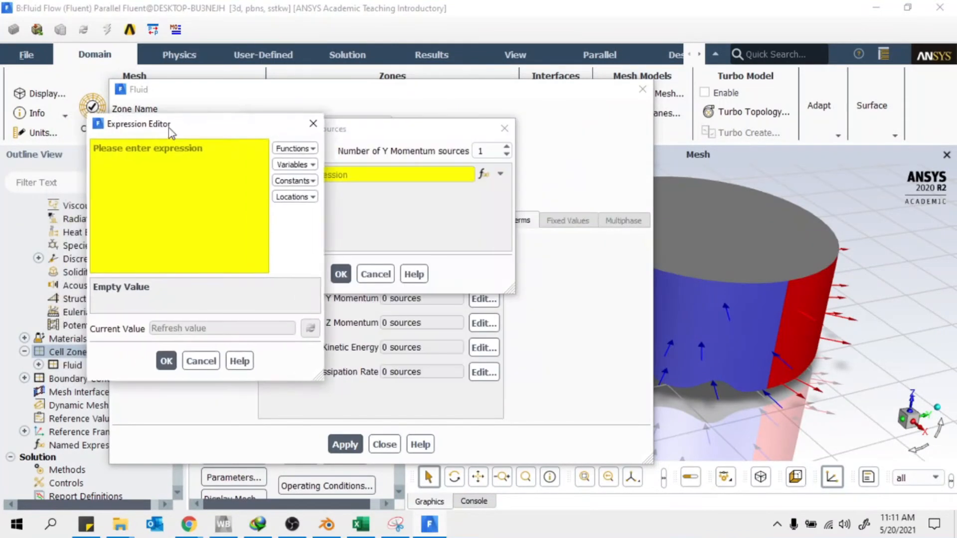
{"action": "mouse_move", "coordinate": [762, 211]}
{"action": "left_mouse_down"}
{"action": "mouse_move", "coordinate": [781, 210]}
{"action": "mouse_move", "coordinate": [768, 210]}
{"action": "left_mouse_up"}
{"action": "left_click", "coordinate": [361, 524]}
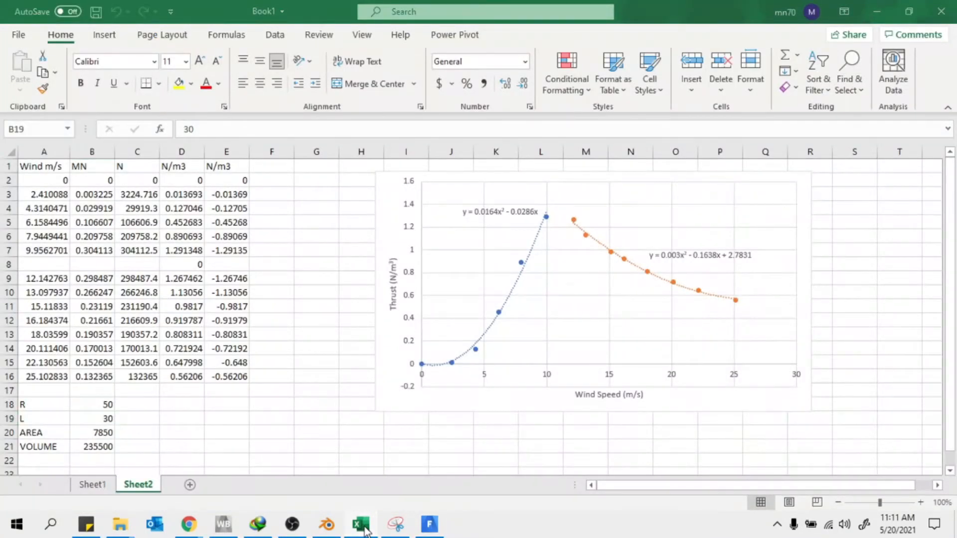
{"action": "left_click", "coordinate": [364, 529]}
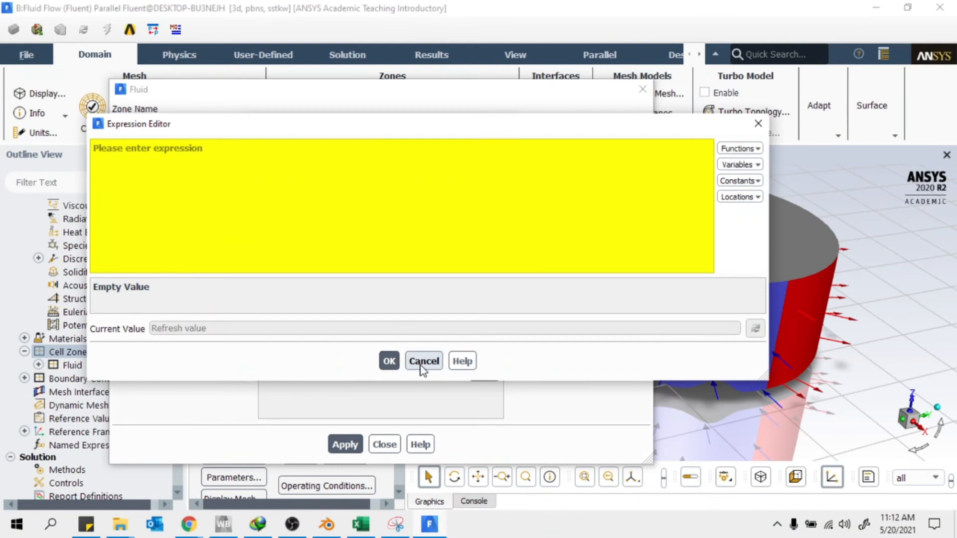
{"action": "left_click", "coordinate": [122, 527]}
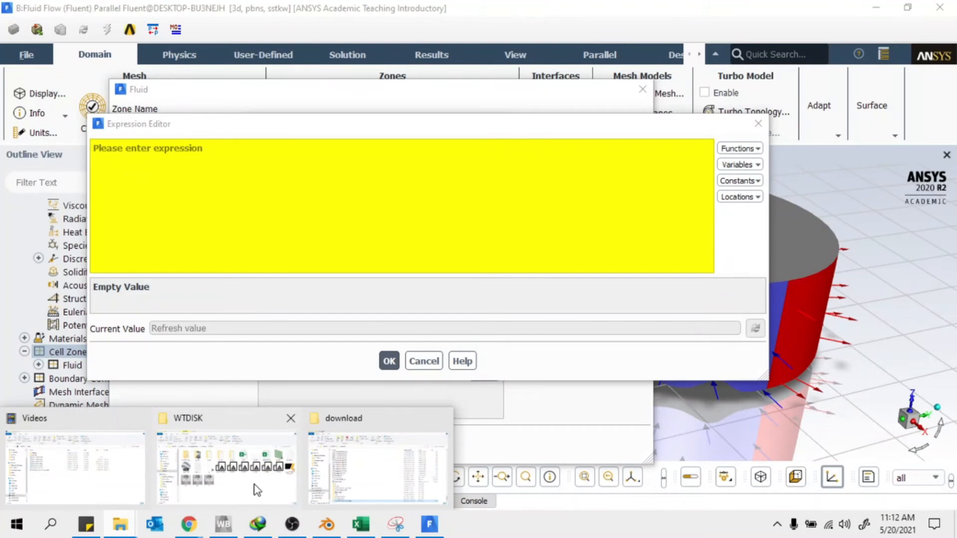
Open the saved expression text file from the WTDISK folder and copy its full contents
{"action": "left_click", "coordinate": [256, 490]}
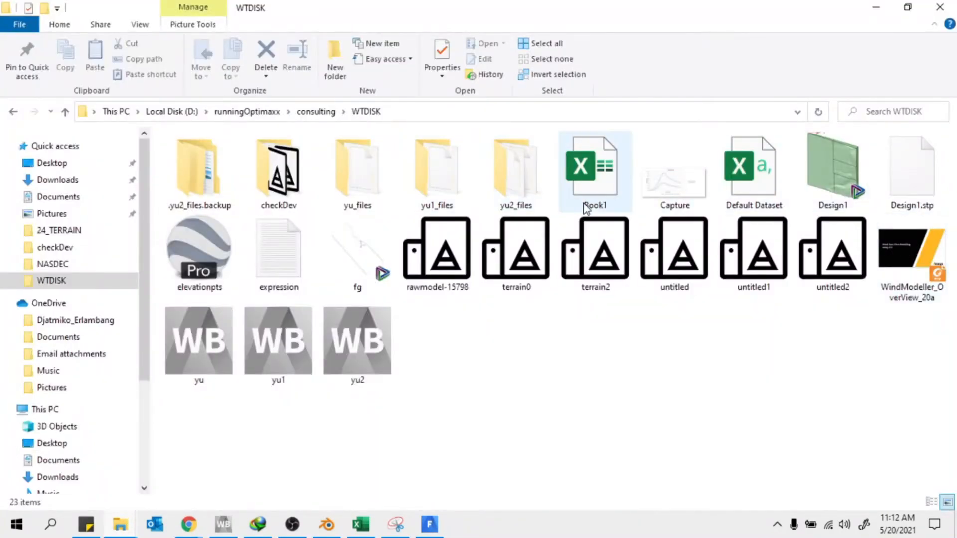
{"action": "double_click", "coordinate": [299, 266]}
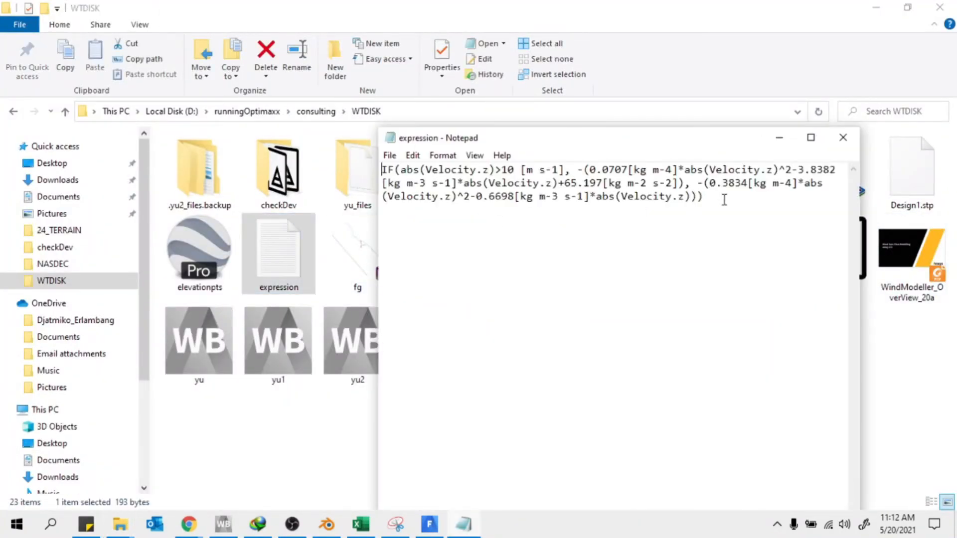
{"action": "key", "text": "ctrl+a"}
{"action": "right_click", "coordinate": [504, 177]}
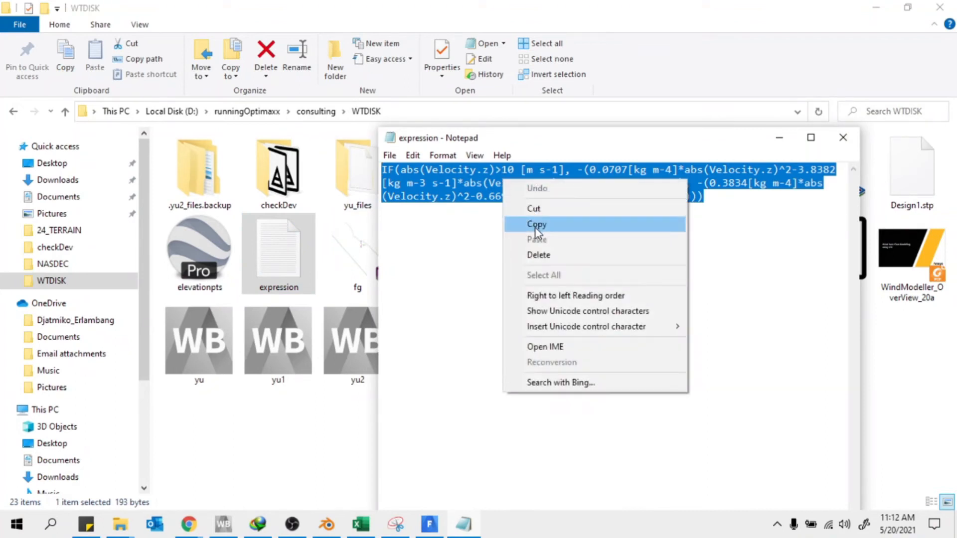
{"action": "left_click", "coordinate": [535, 225]}
Paste the IF(abs(Velocity.z)>10 [m s-1]…) expression into Fluent's Expression Editor
{"action": "left_click", "coordinate": [866, 10]}
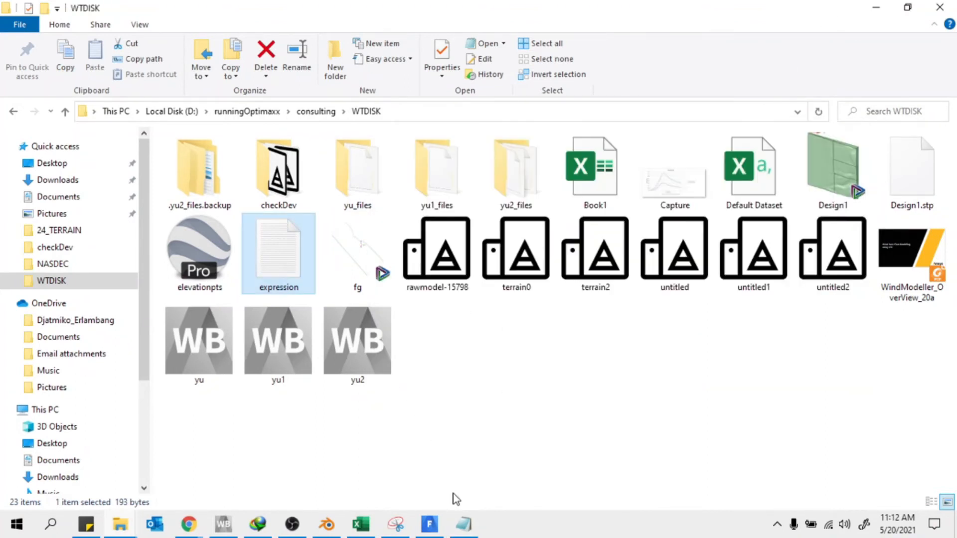
{"action": "left_click", "coordinate": [429, 524]}
{"action": "right_click", "coordinate": [181, 161]}
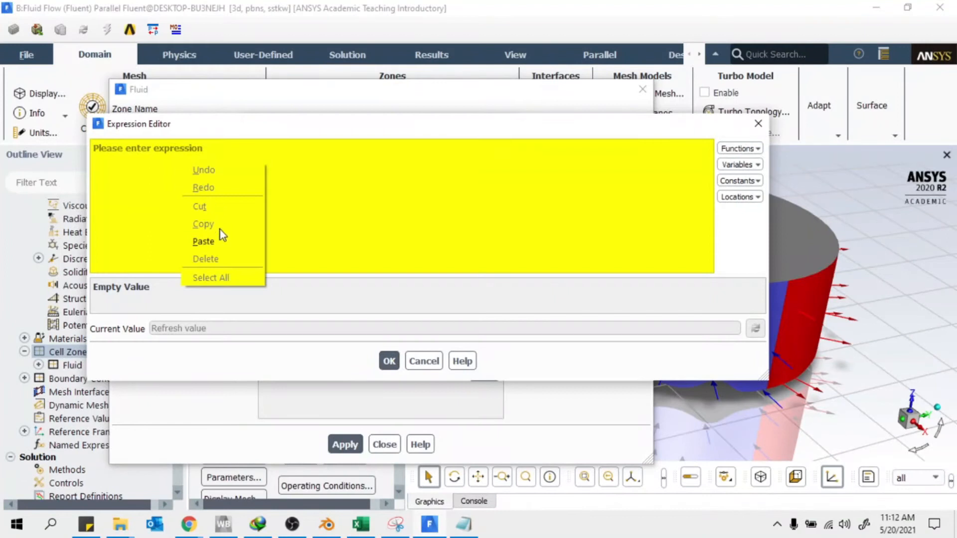
{"action": "left_click", "coordinate": [214, 241]}
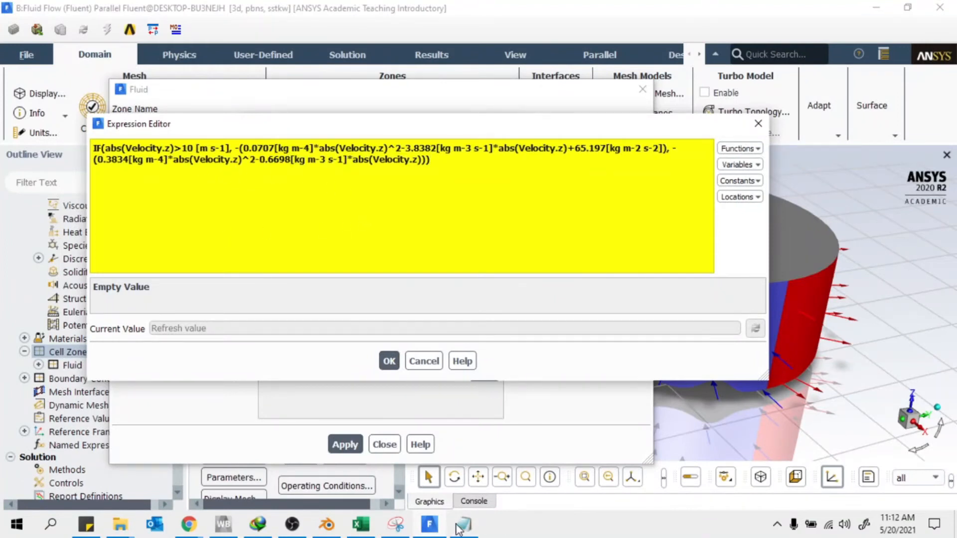
{"action": "left_click", "coordinate": [369, 526]}
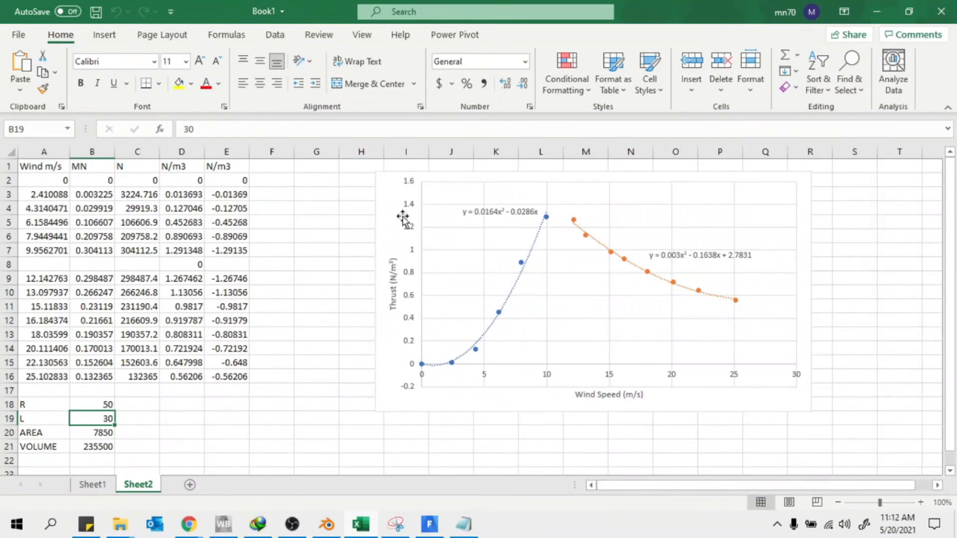
Review the wind speed, MN, N and N/m3 thrust columns A–D in the workbook
{"action": "mouse_move", "coordinate": [189, 523]}
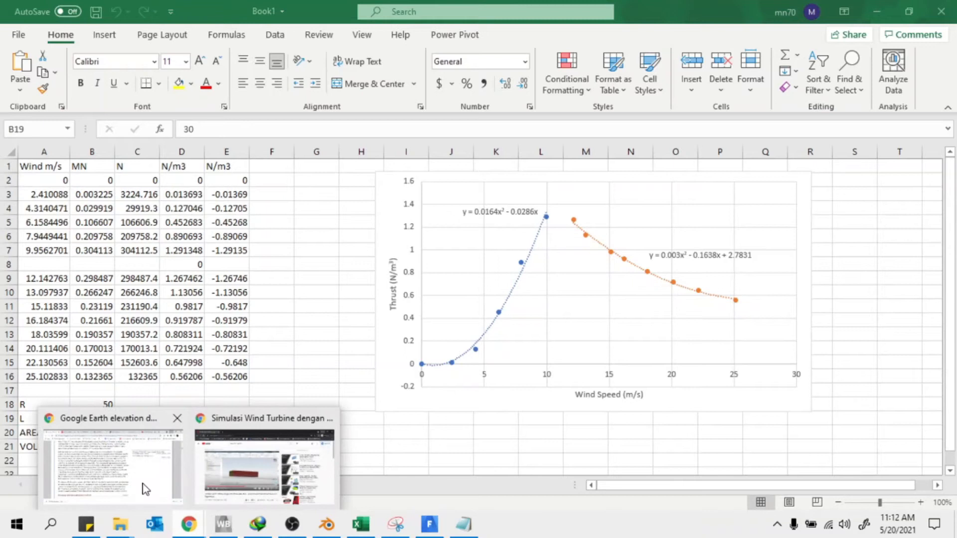
{"action": "left_click", "coordinate": [261, 472]}
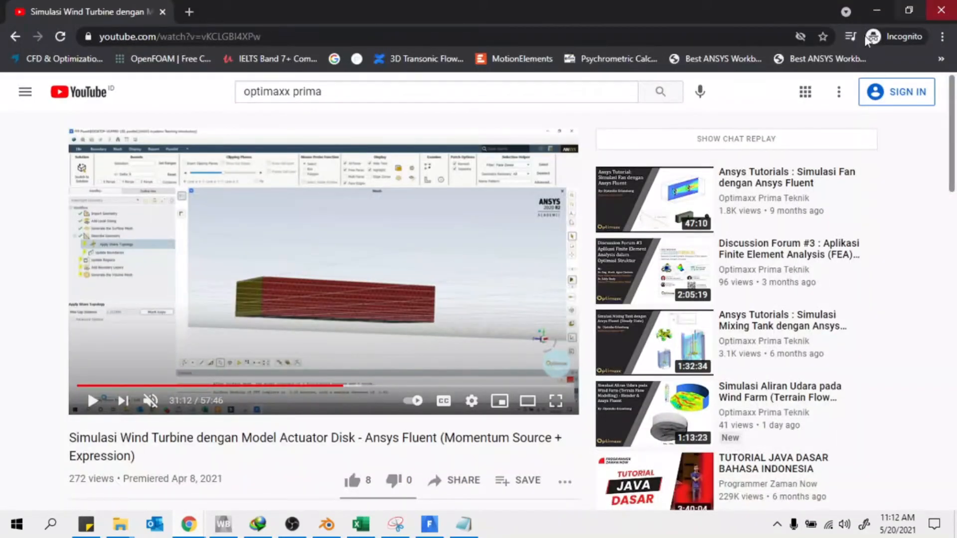
{"action": "left_click", "coordinate": [878, 10]}
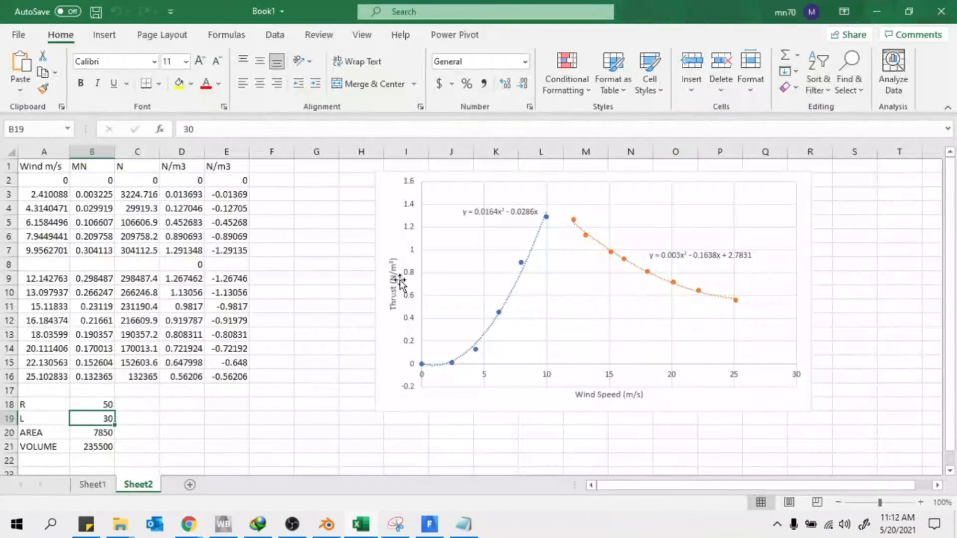
{"action": "left_click", "coordinate": [316, 291]}
{"action": "left_click_drag", "start_coordinate": [50, 181], "coordinate": [50, 377]}
{"action": "left_click_drag", "start_coordinate": [102, 182], "coordinate": [100, 355]}
{"action": "left_click_drag", "start_coordinate": [154, 180], "coordinate": [122, 376]}
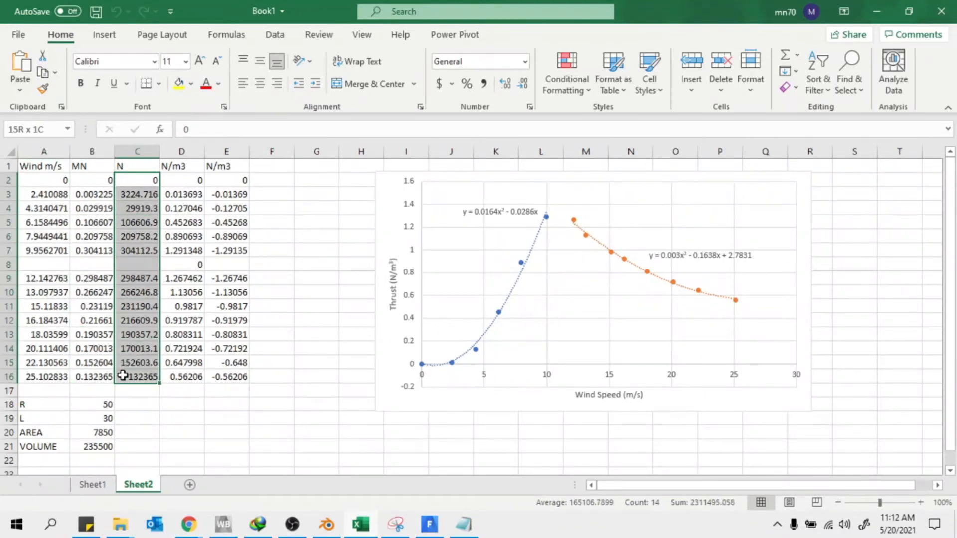
{"action": "left_click_drag", "start_coordinate": [197, 180], "coordinate": [176, 378]}
{"action": "left_click_drag", "start_coordinate": [315, 306], "coordinate": [315, 298]}
{"action": "scroll", "coordinate": [177, 331], "scroll_direction": "down", "scroll_amount": 2}
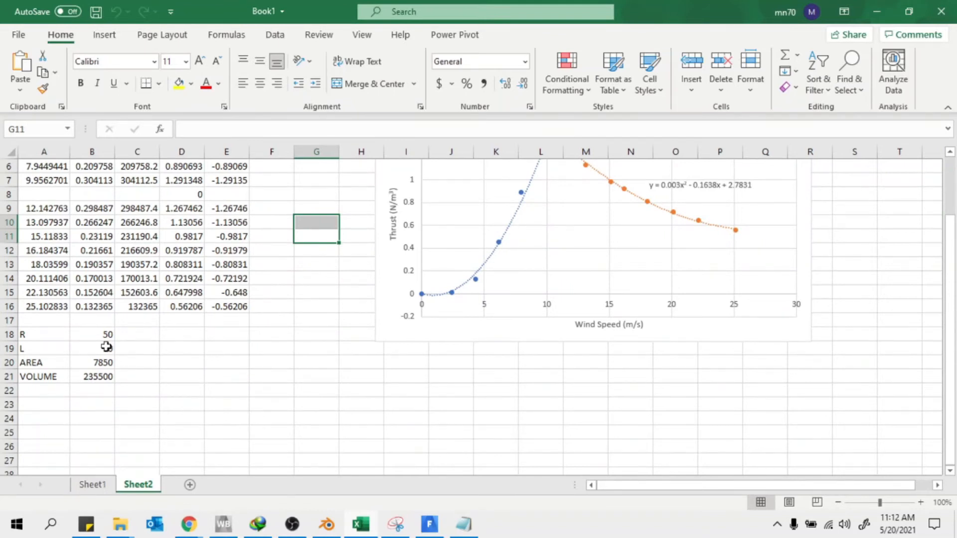
{"action": "scroll", "coordinate": [309, 355], "scroll_direction": "up", "scroll_amount": 2}
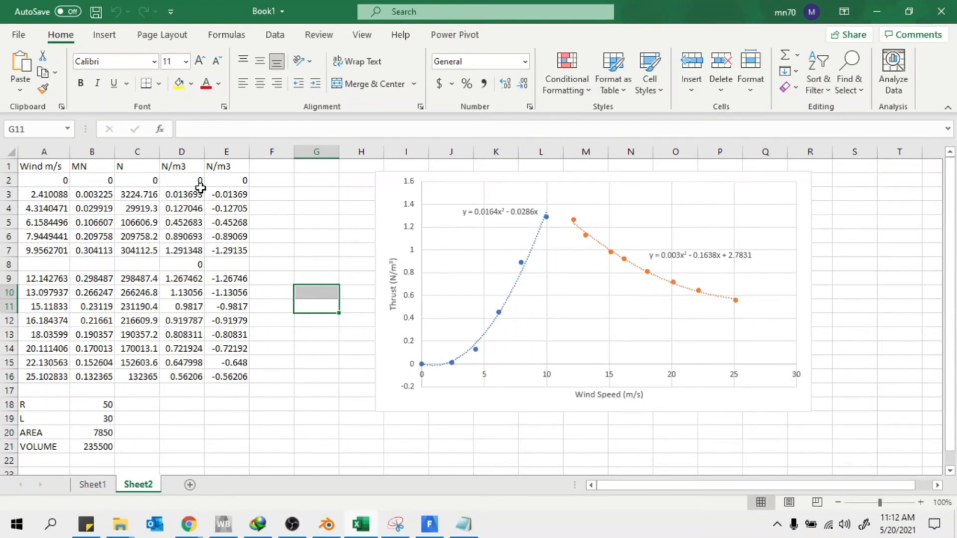
{"action": "double_click", "coordinate": [184, 166]}
{"action": "left_click", "coordinate": [326, 224]}
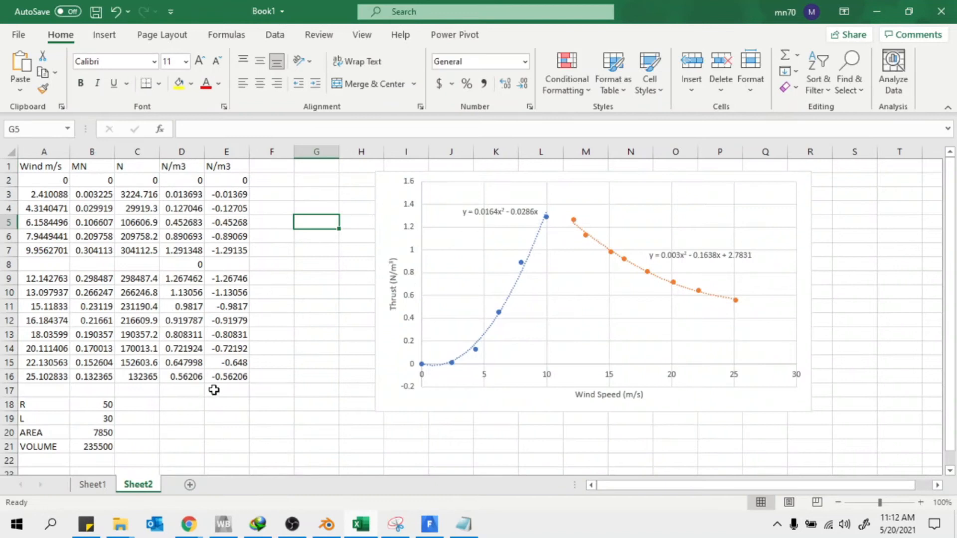
{"action": "scroll", "coordinate": [213, 389], "scroll_direction": "down", "scroll_amount": 2}
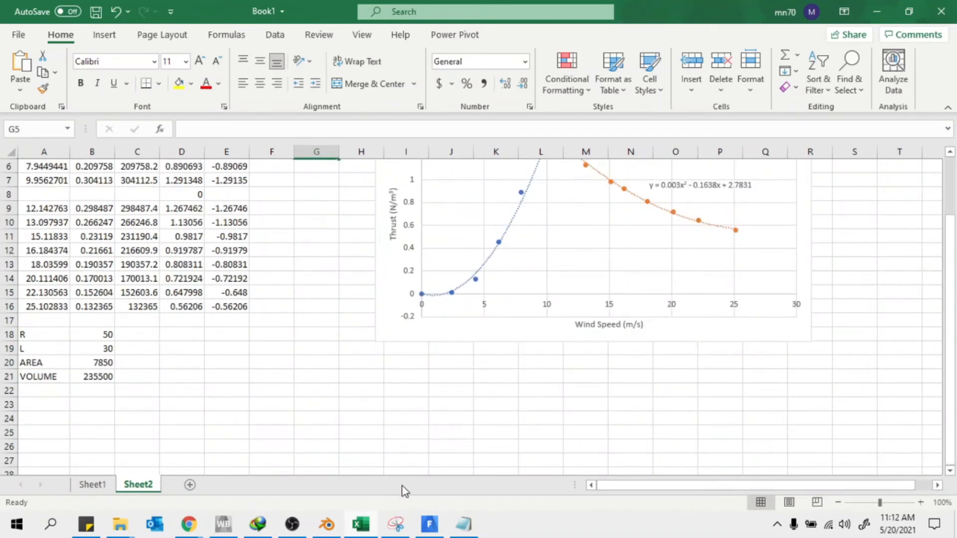
Compare the Notepad expression with Fluent's editor, then recheck the N/m3 header in D1
{"action": "left_click", "coordinate": [434, 530]}
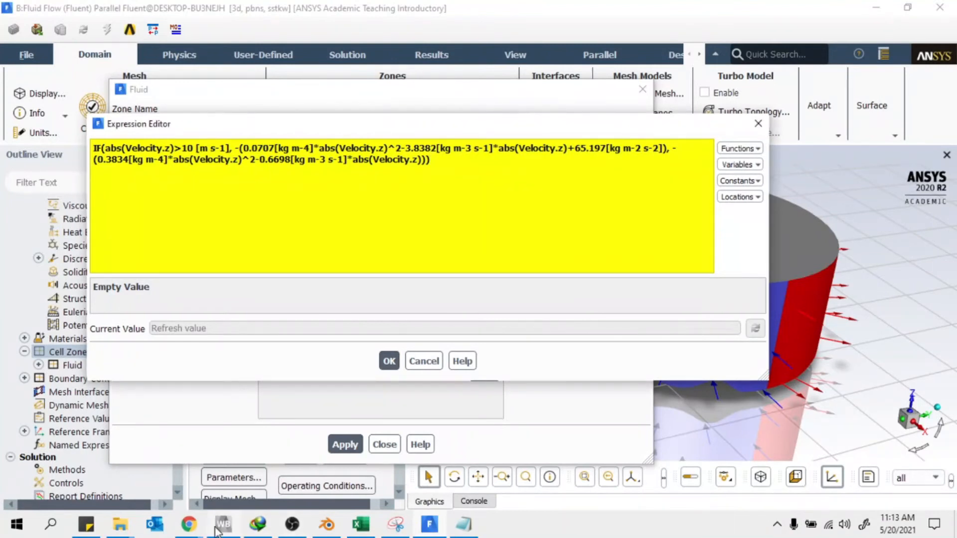
{"action": "left_click", "coordinate": [199, 531]}
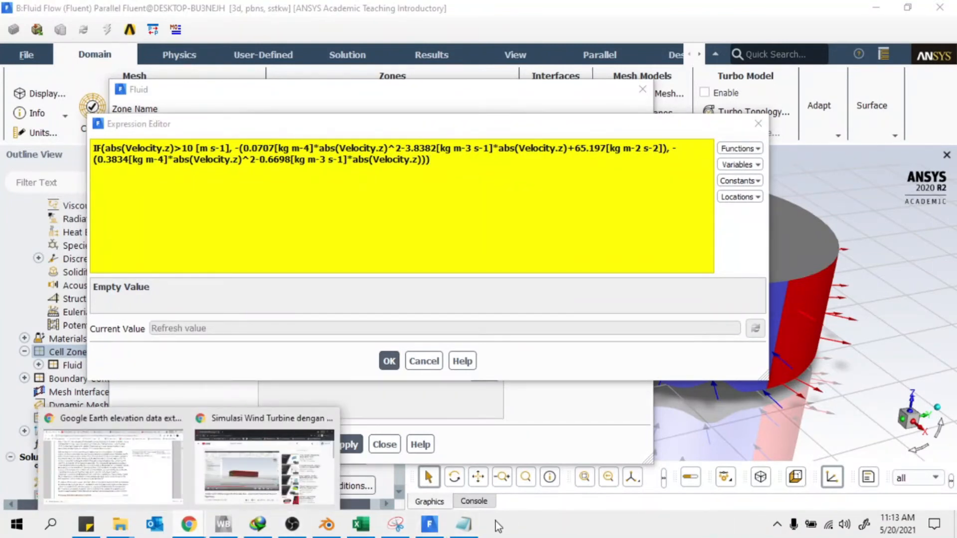
{"action": "left_click", "coordinate": [467, 534]}
{"action": "left_click", "coordinate": [467, 532]}
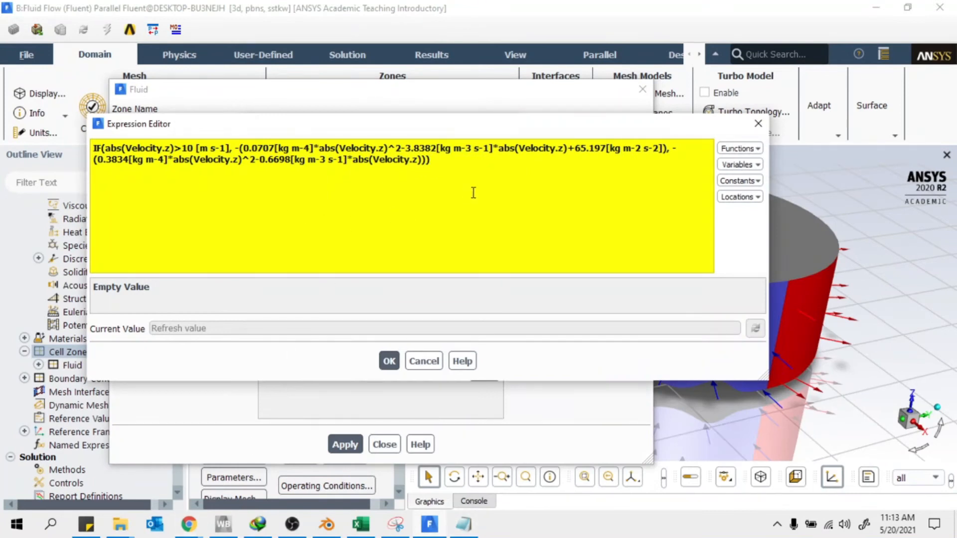
{"action": "left_click", "coordinate": [360, 524]}
{"action": "scroll", "coordinate": [182, 297], "scroll_direction": "up", "scroll_amount": 2}
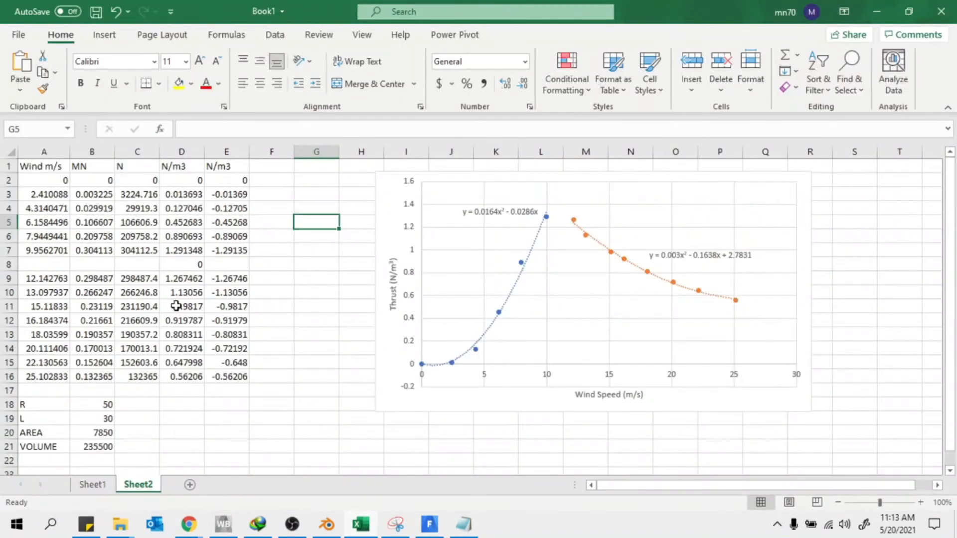
{"action": "scroll", "coordinate": [91, 379], "scroll_direction": "down", "scroll_amount": 2}
{"action": "scroll", "coordinate": [170, 209], "scroll_direction": "up", "scroll_amount": 2}
{"action": "left_click", "coordinate": [166, 171]}
{"action": "left_click_drag", "start_coordinate": [208, 128], "coordinate": [197, 129]}
{"action": "left_click", "coordinate": [134, 418]}
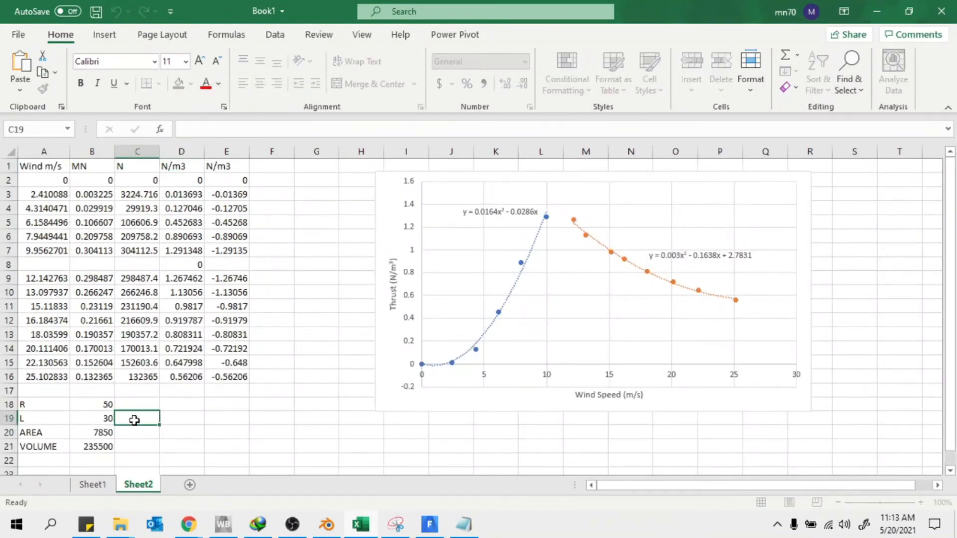
{"action": "scroll", "coordinate": [122, 408], "scroll_direction": "down", "scroll_amount": 2}
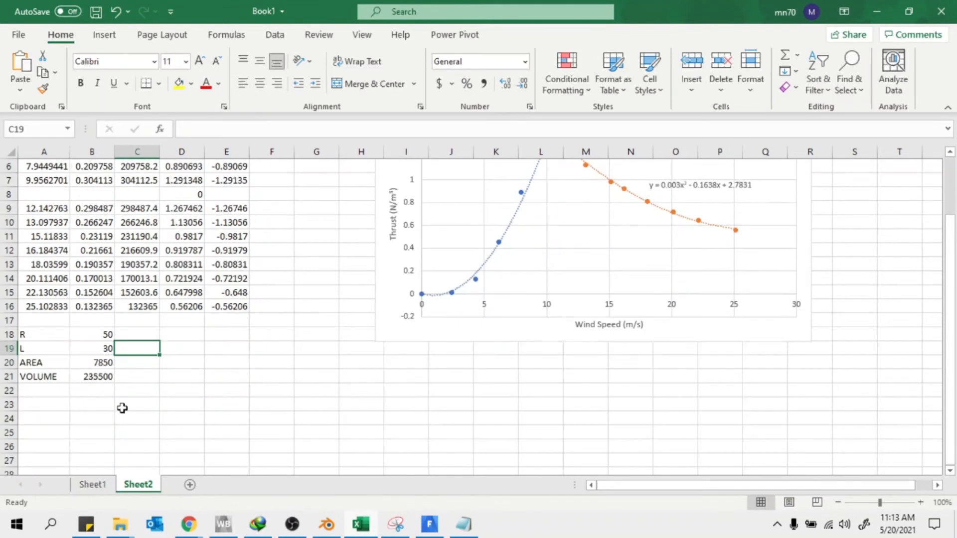
Check R = 50, L = 30, AREA =3.14*B18^2, VOLUME =B20*B19 and D3 =C3/$B$21
{"action": "left_click", "coordinate": [108, 332]}
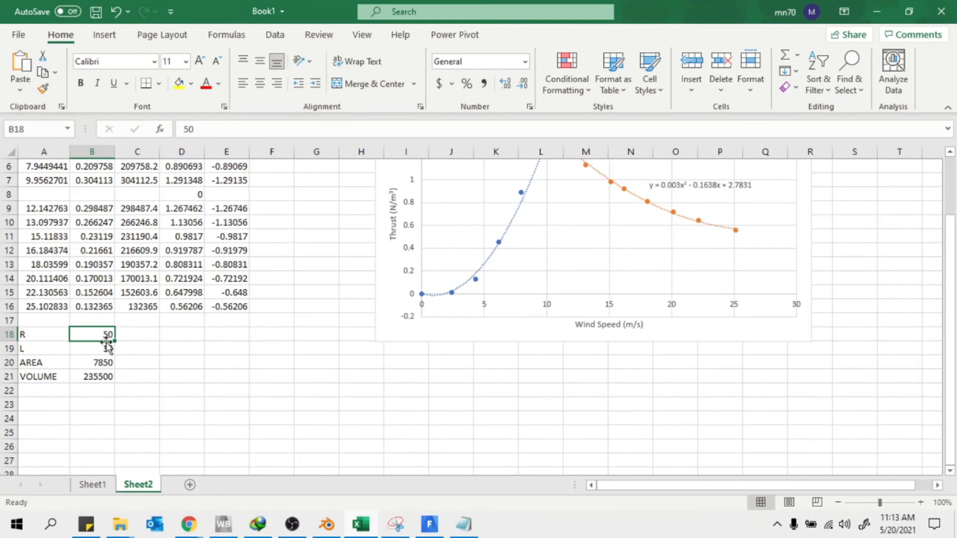
{"action": "scroll", "coordinate": [75, 351], "scroll_direction": "down", "scroll_amount": 2}
{"action": "left_click", "coordinate": [99, 281]}
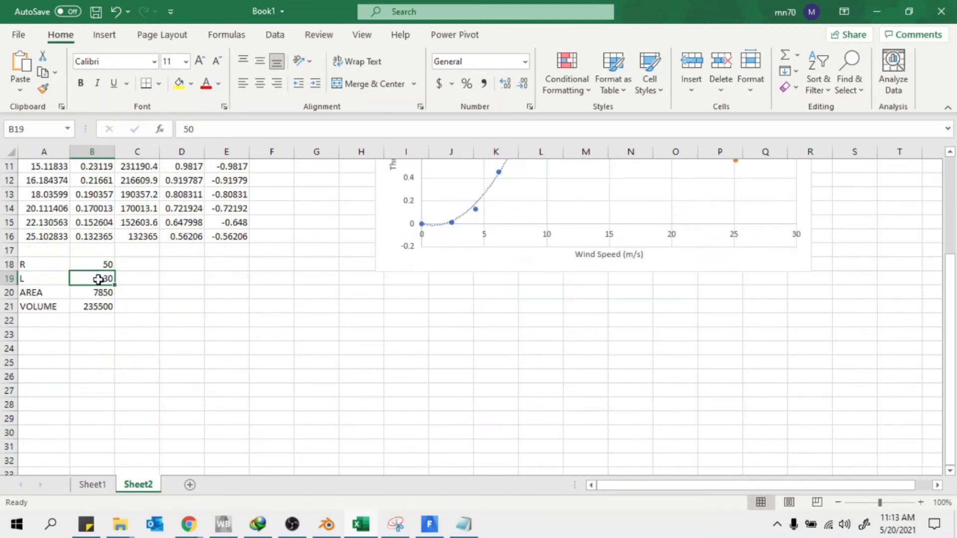
{"action": "left_click", "coordinate": [83, 294]}
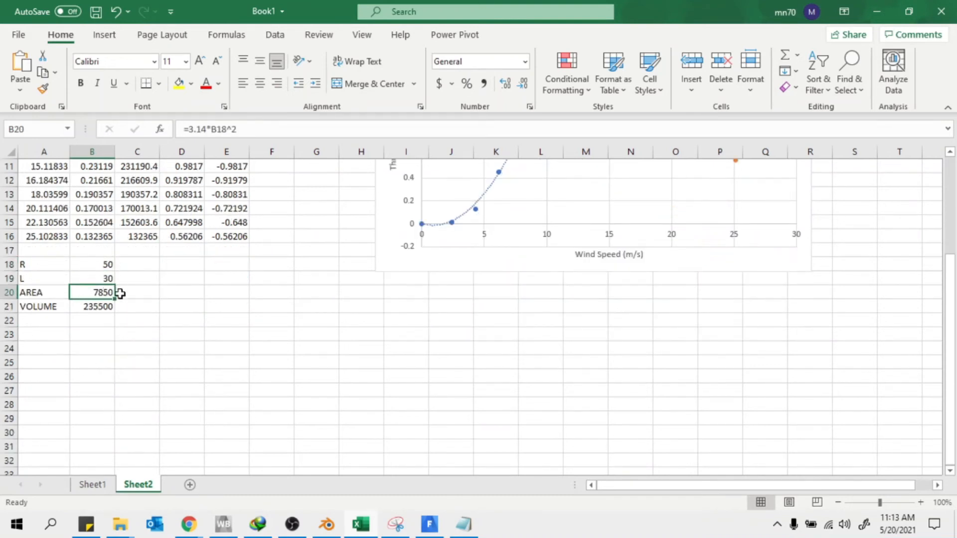
{"action": "left_click", "coordinate": [84, 305]}
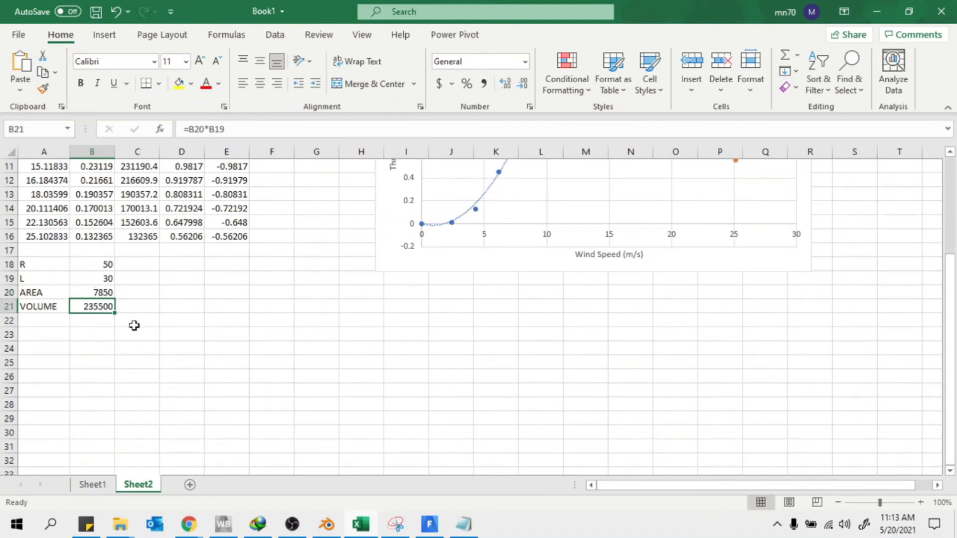
{"action": "scroll", "coordinate": [173, 336], "scroll_direction": "up", "scroll_amount": 4}
{"action": "left_click", "coordinate": [183, 194]}
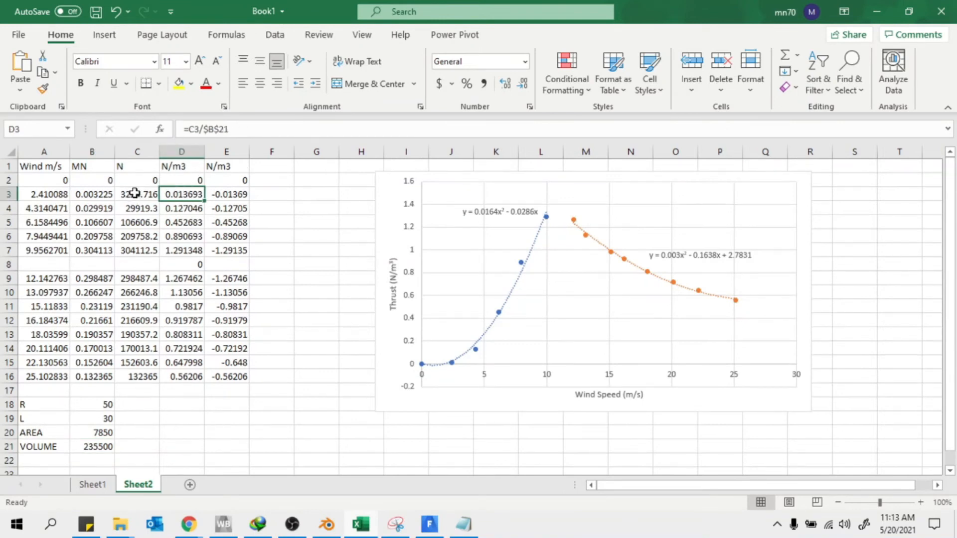
Inspect the volumetric thrust (D) and negated momentum source (E) columns against wind speed
{"action": "left_click", "coordinate": [94, 447]}
{"action": "left_click_drag", "start_coordinate": [171, 198], "coordinate": [175, 380]}
{"action": "left_click_drag", "start_coordinate": [226, 194], "coordinate": [228, 361]}
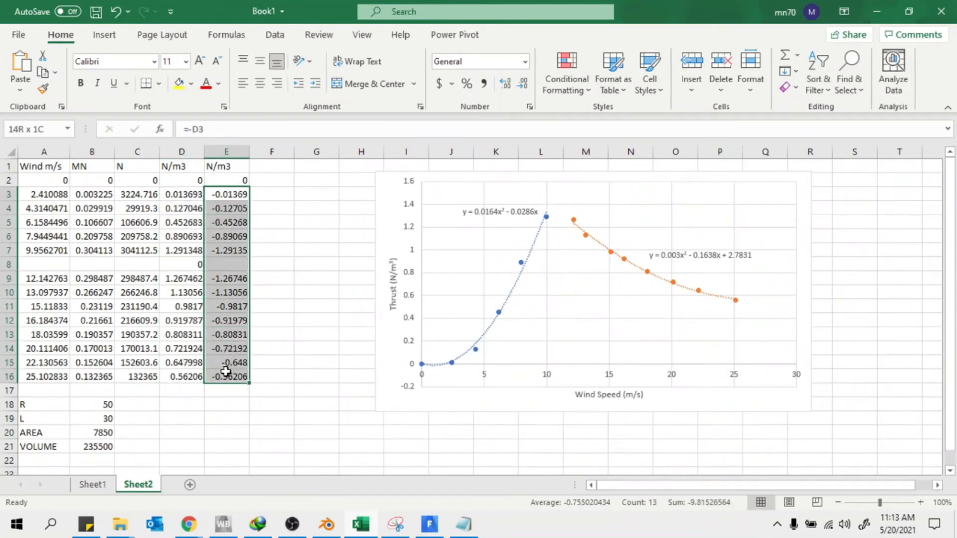
{"action": "left_click", "coordinate": [321, 210]}
{"action": "left_click", "coordinate": [397, 224]}
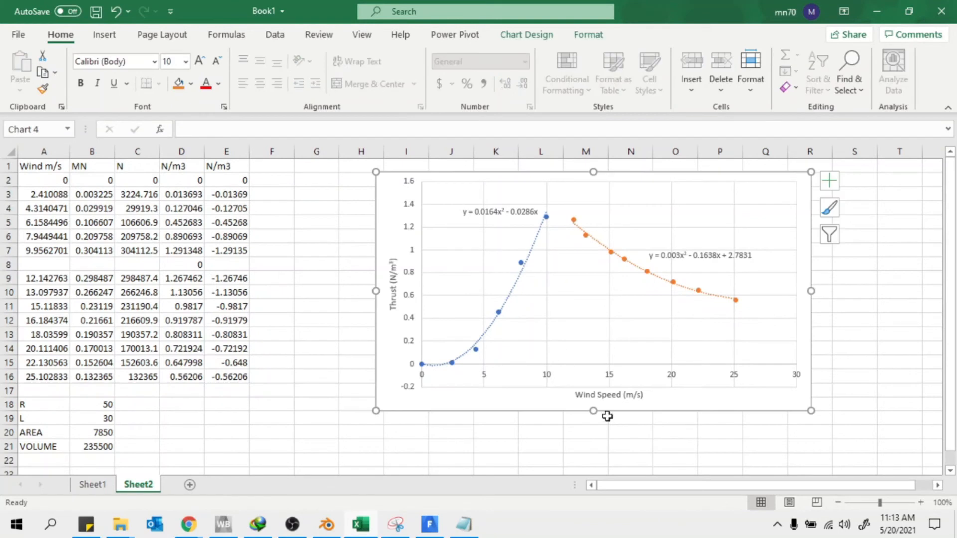
{"action": "left_click_drag", "start_coordinate": [57, 181], "coordinate": [52, 368]}
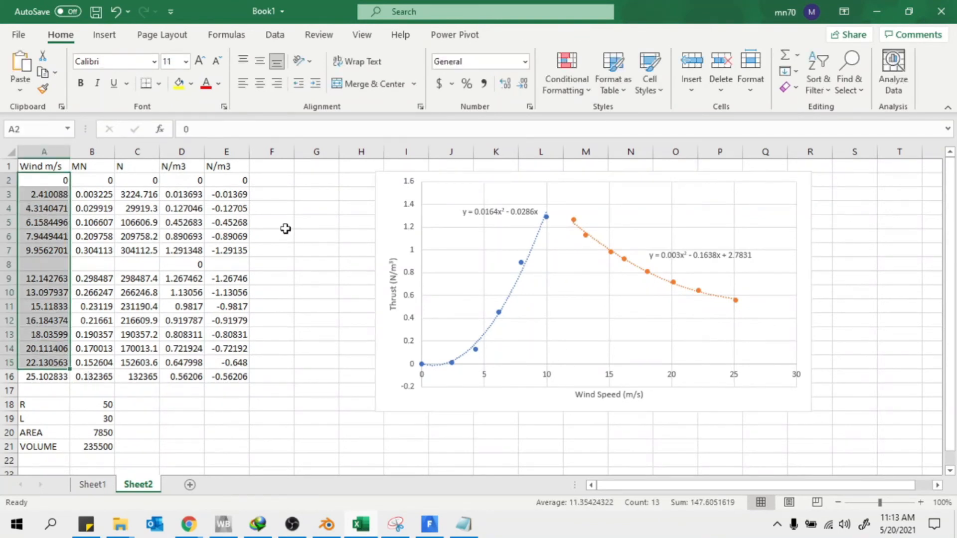
{"action": "left_click", "coordinate": [235, 182]}
{"action": "left_click_drag", "start_coordinate": [235, 181], "coordinate": [231, 363]}
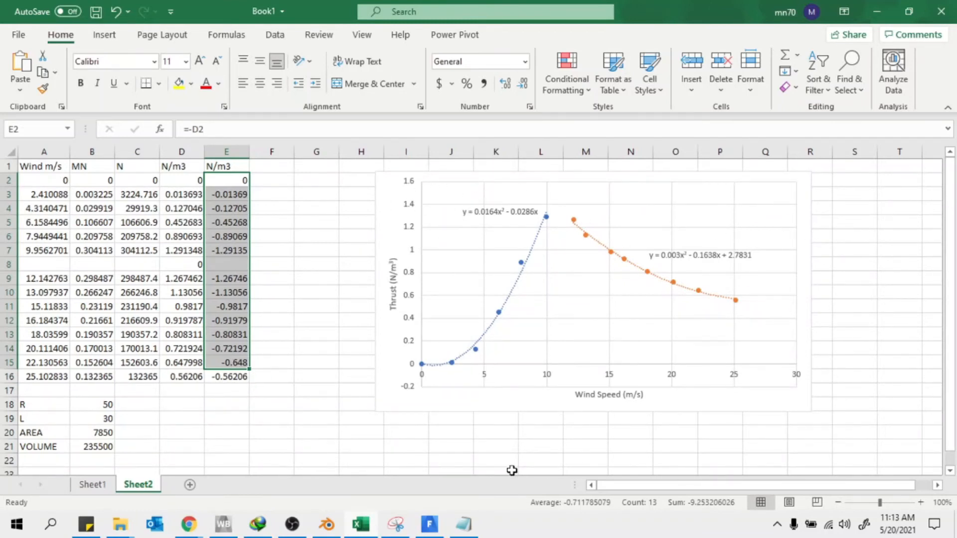
Highlight the orange trendline coefficients y = 0.003x² - 0.1638x + 2.7831
{"action": "left_click", "coordinate": [462, 526]}
{"action": "left_click", "coordinate": [462, 526]}
{"action": "left_click", "coordinate": [679, 255]}
{"action": "left_click_drag", "start_coordinate": [678, 255], "coordinate": [665, 257]}
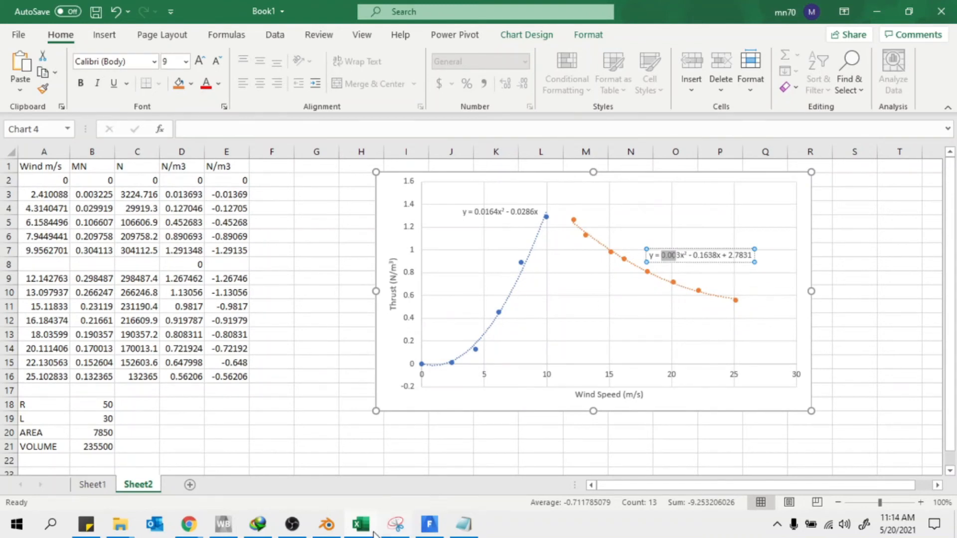
{"action": "left_click", "coordinate": [430, 528]}
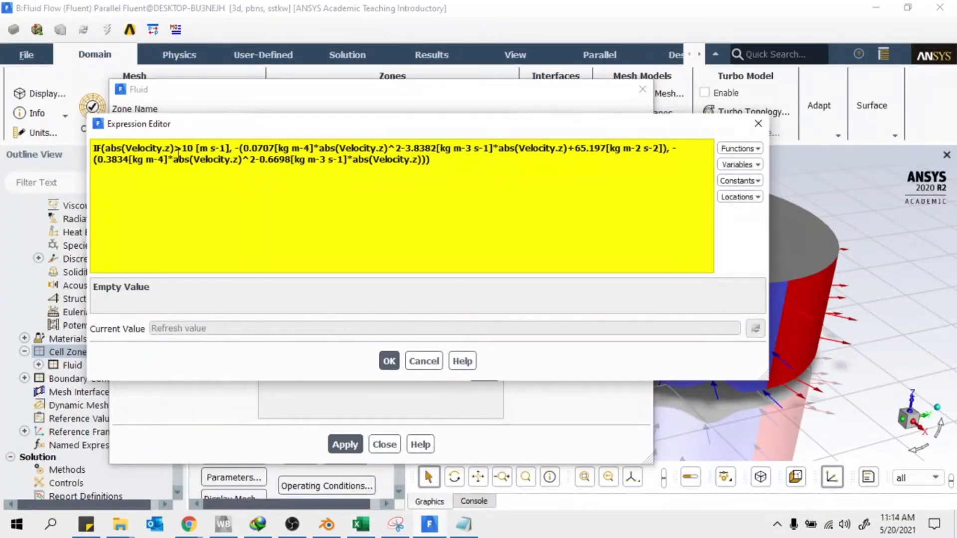
In the above-10 m/s branch, change 0.0707 to 0.003 and replace 3.8382 with 0.1638
{"action": "mouse_move", "coordinate": [279, 146]}
{"action": "left_mouse_down"}
{"action": "mouse_move", "coordinate": [263, 148]}
{"action": "mouse_move", "coordinate": [278, 145]}
{"action": "left_mouse_up"}
{"action": "type", "text": "0"}
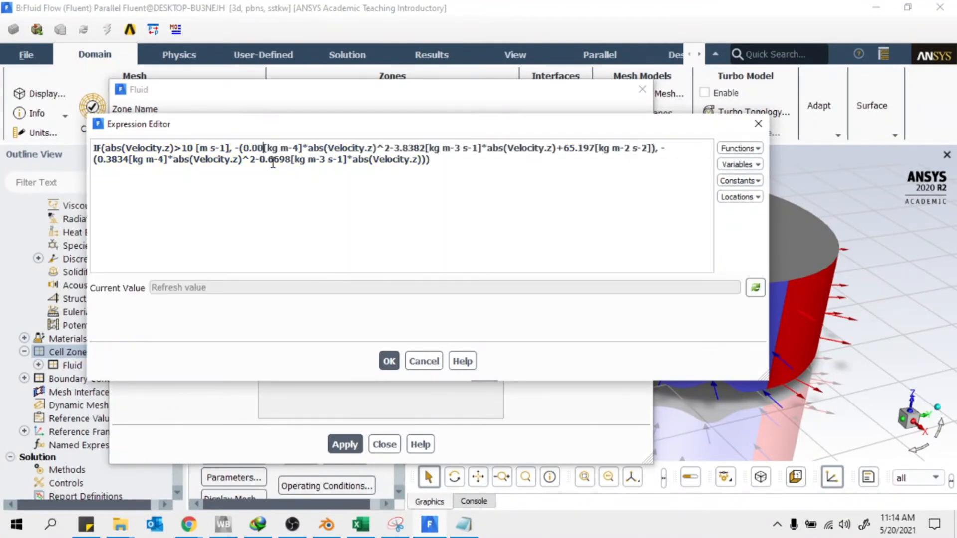
{"action": "type", "text": "3"}
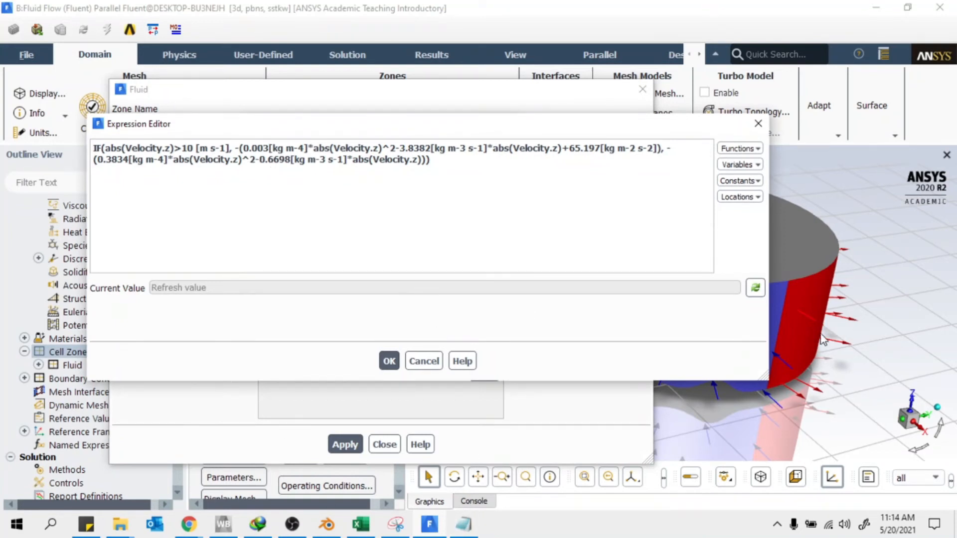
{"action": "left_click", "coordinate": [361, 526]}
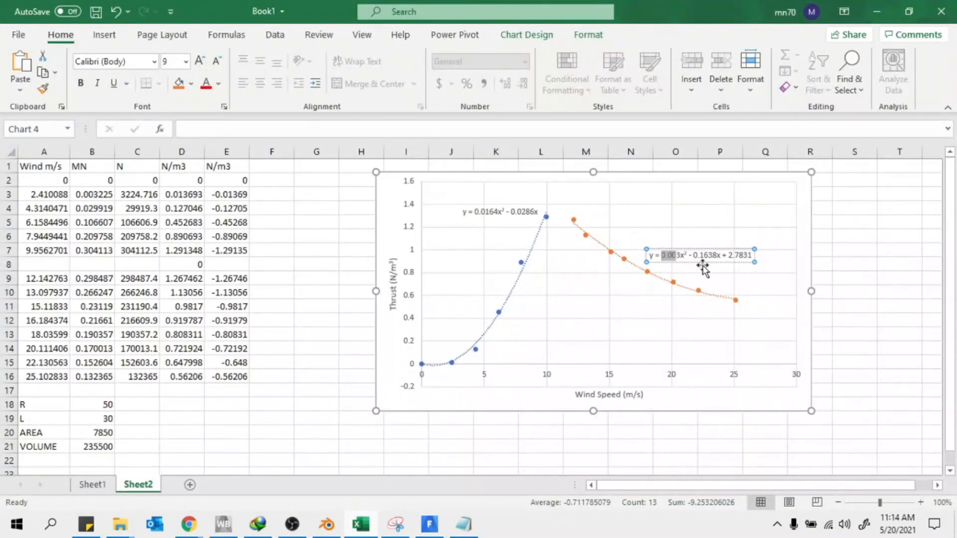
{"action": "left_click_drag", "start_coordinate": [716, 255], "coordinate": [693, 256]}
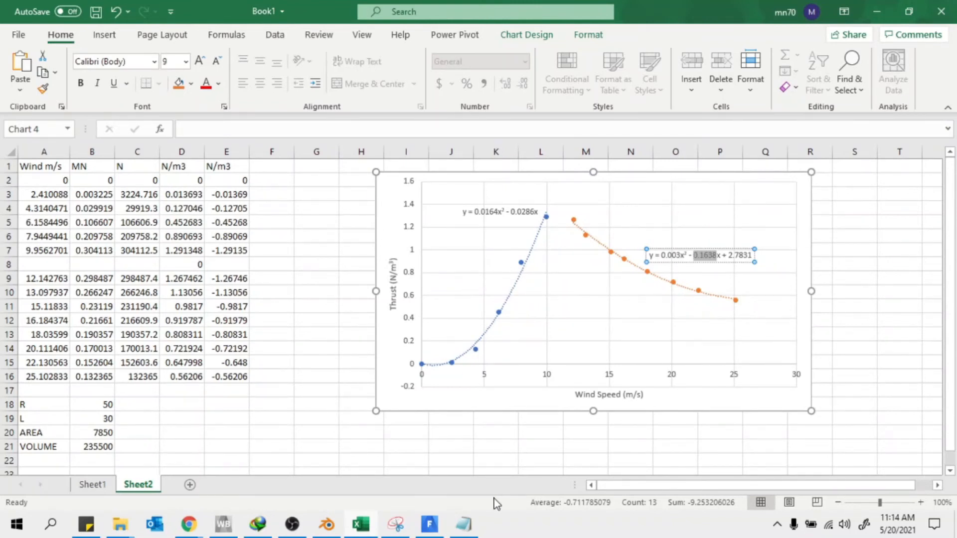
{"action": "left_click", "coordinate": [429, 523]}
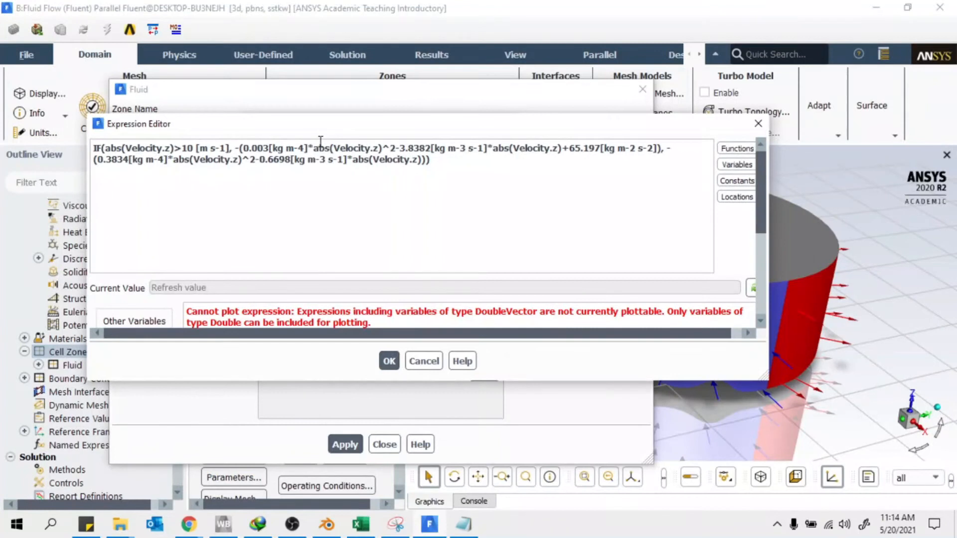
{"action": "left_click_drag", "start_coordinate": [432, 148], "coordinate": [403, 150]}
{"action": "key", "text": "ctrl+v"}
{"action": "key", "text": "ctrl+v"}
{"action": "key", "text": "ctrl+v"}
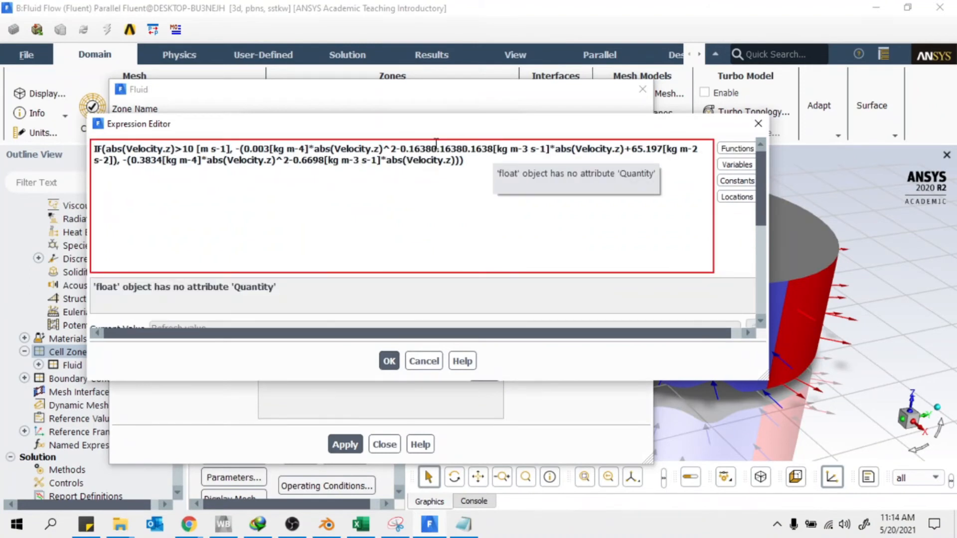
{"action": "key", "text": "ctrl+z"}
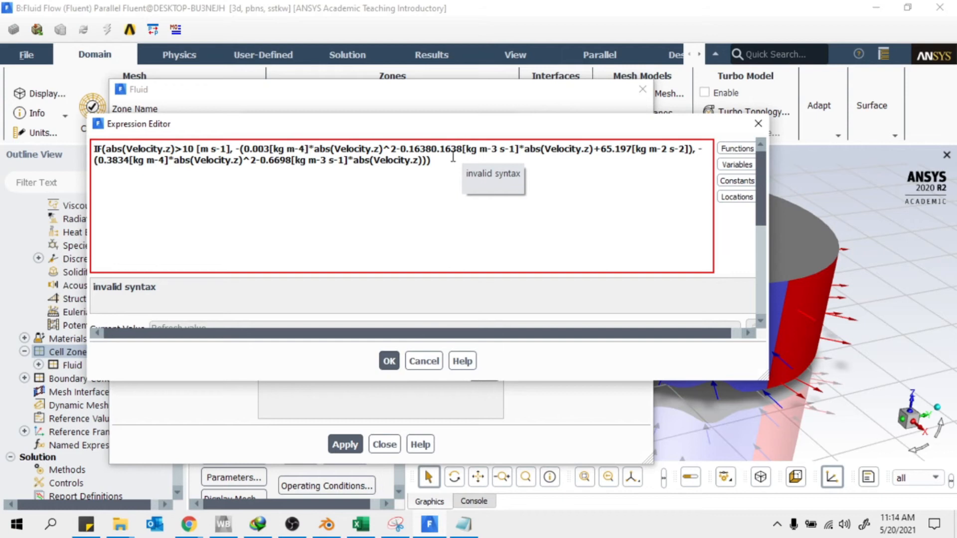
{"action": "key", "text": "ctrl+z"}
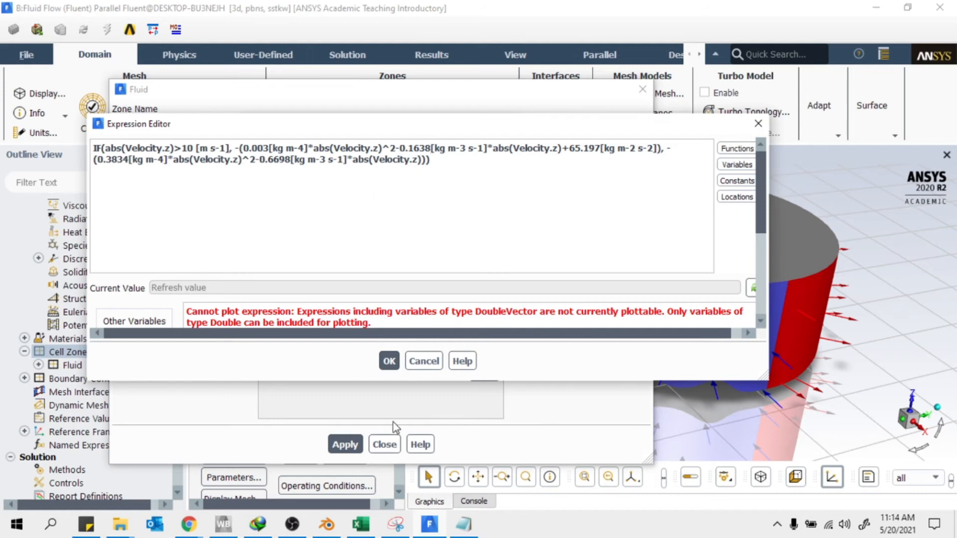
Replace the constant 65.197 with 2.7831 copied from the orange Excel trendline
{"action": "mouse_move", "coordinate": [188, 525]}
{"action": "mouse_move", "coordinate": [247, 491]}
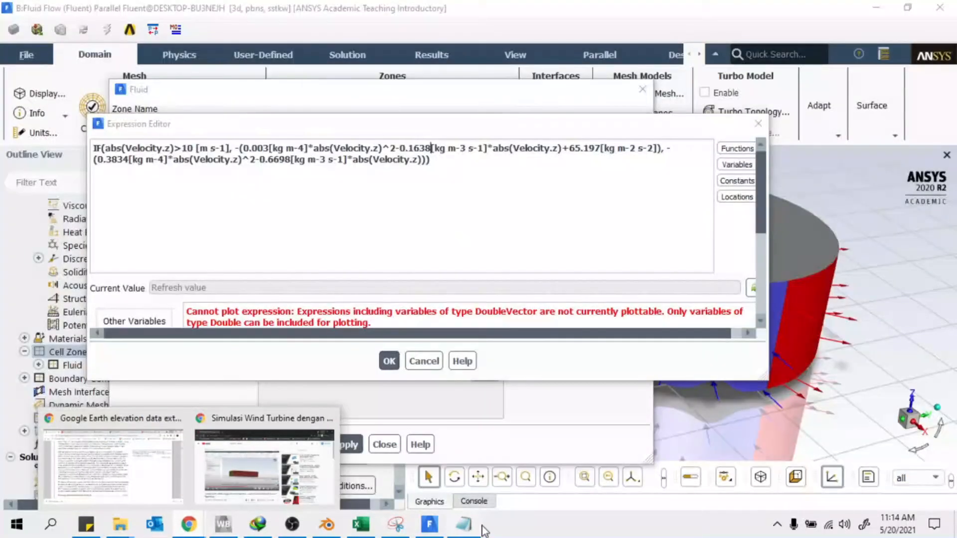
{"action": "left_click", "coordinate": [467, 529]}
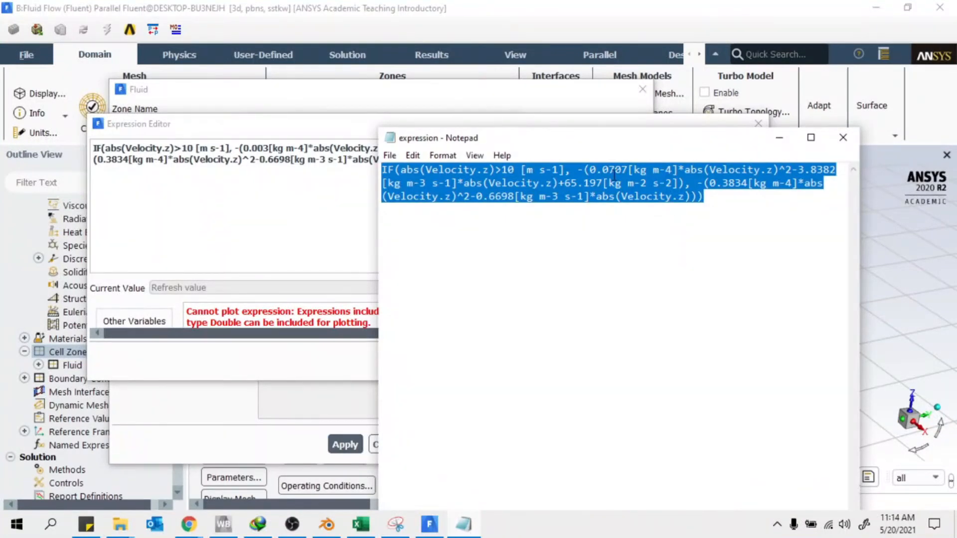
{"action": "left_click", "coordinate": [535, 167]}
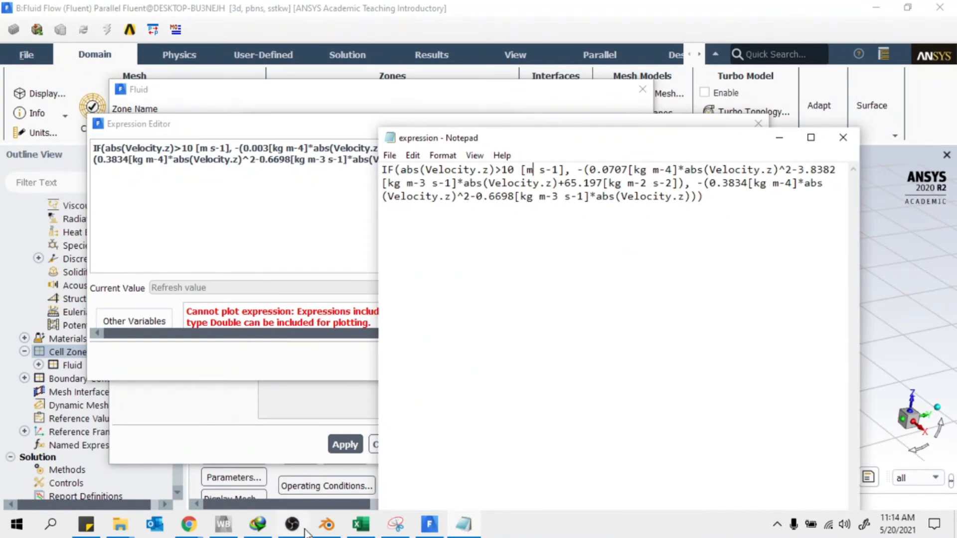
{"action": "left_click", "coordinate": [377, 524]}
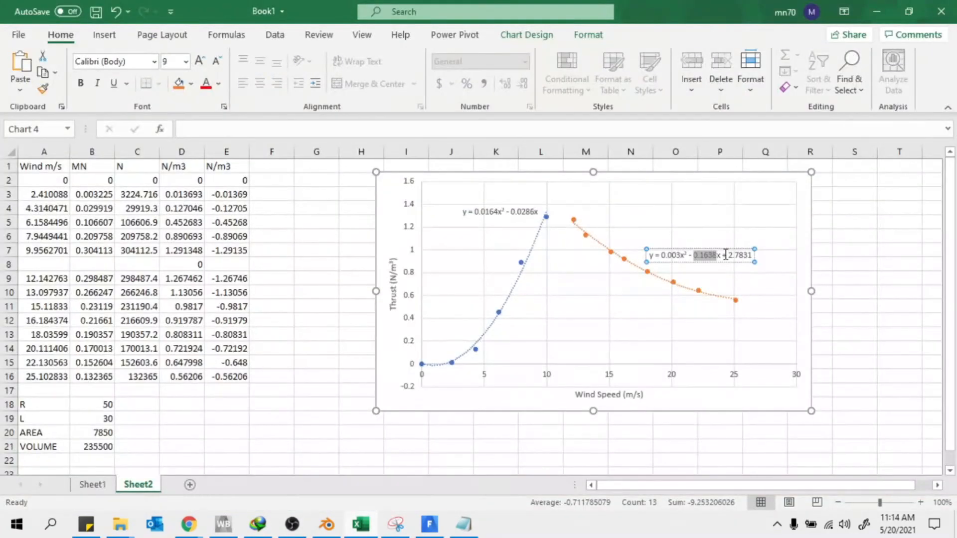
{"action": "left_click_drag", "start_coordinate": [728, 255], "coordinate": [751, 256]}
{"action": "key", "text": "ctrl+c"}
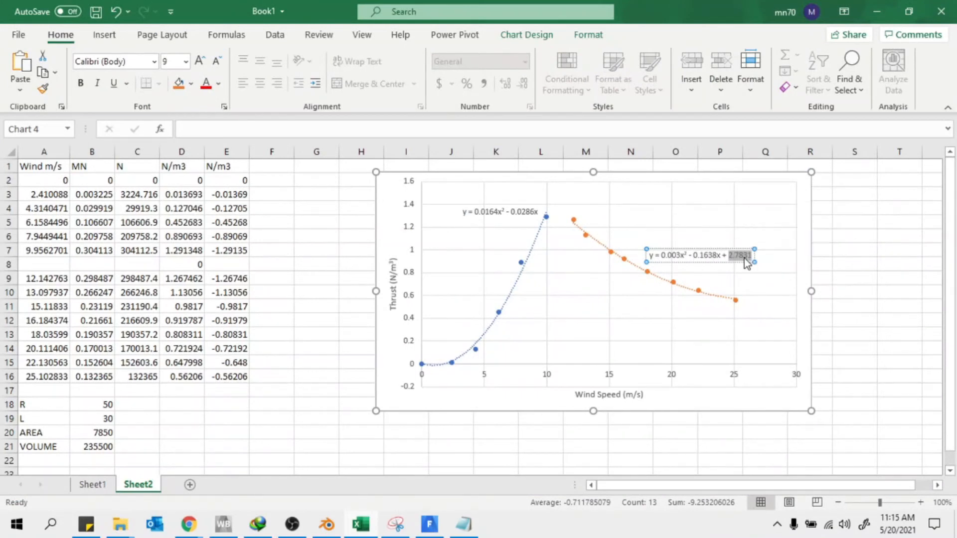
{"action": "right_click", "coordinate": [742, 257]}
{"action": "key", "text": "Escape"}
{"action": "left_click", "coordinate": [429, 524]}
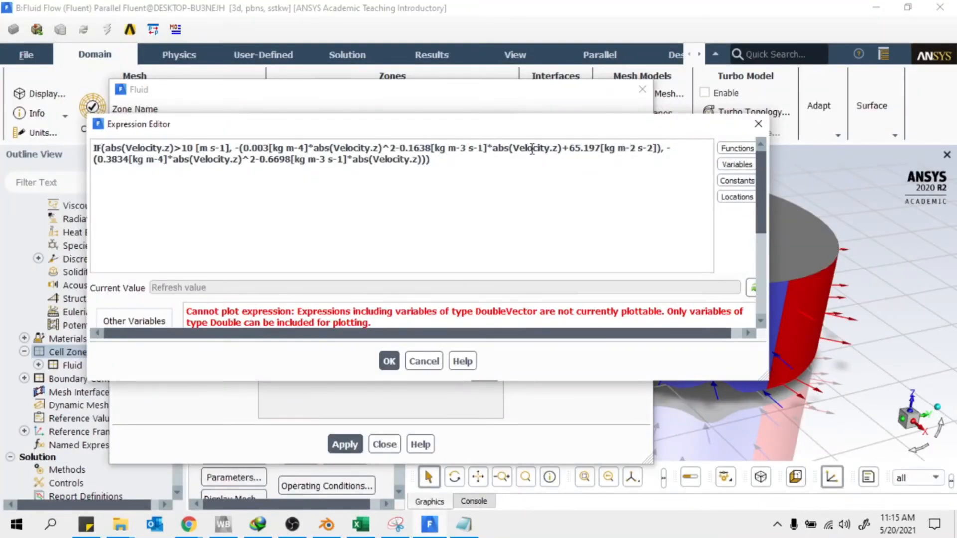
{"action": "left_click_drag", "start_coordinate": [569, 149], "coordinate": [596, 148]}
{"action": "key", "text": "ctrl+v"}
Replace 0.3834 with the blue trendline's 0.0164 coefficient on the second line
{"action": "left_click", "coordinate": [361, 526]}
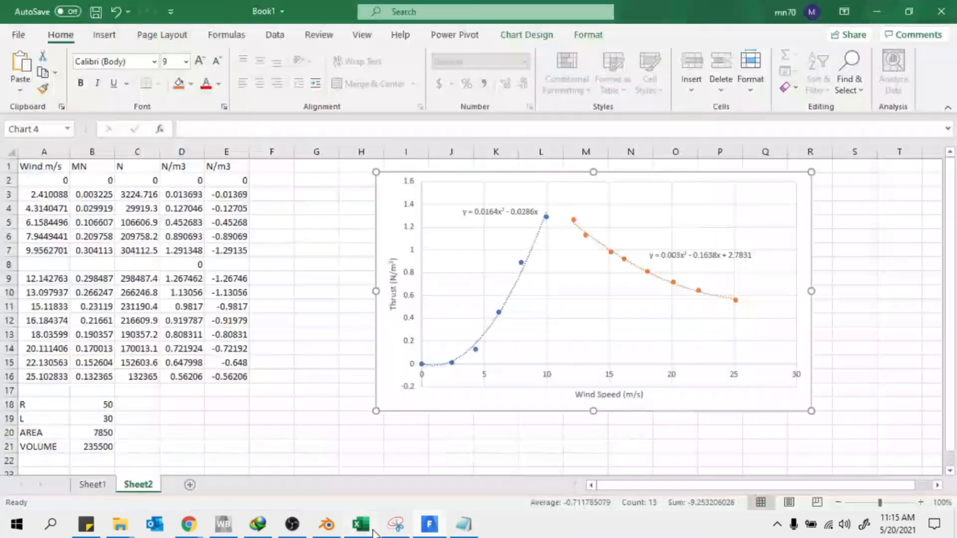
{"action": "left_click", "coordinate": [498, 212]}
{"action": "left_click_drag", "start_coordinate": [498, 211], "coordinate": [475, 213]}
{"action": "right_click", "coordinate": [476, 213]}
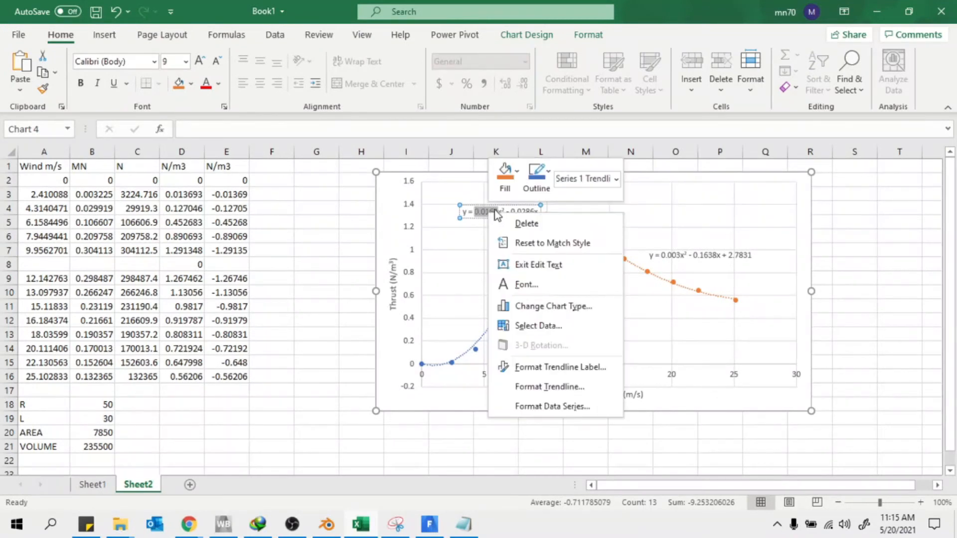
{"action": "key", "text": "Escape"}
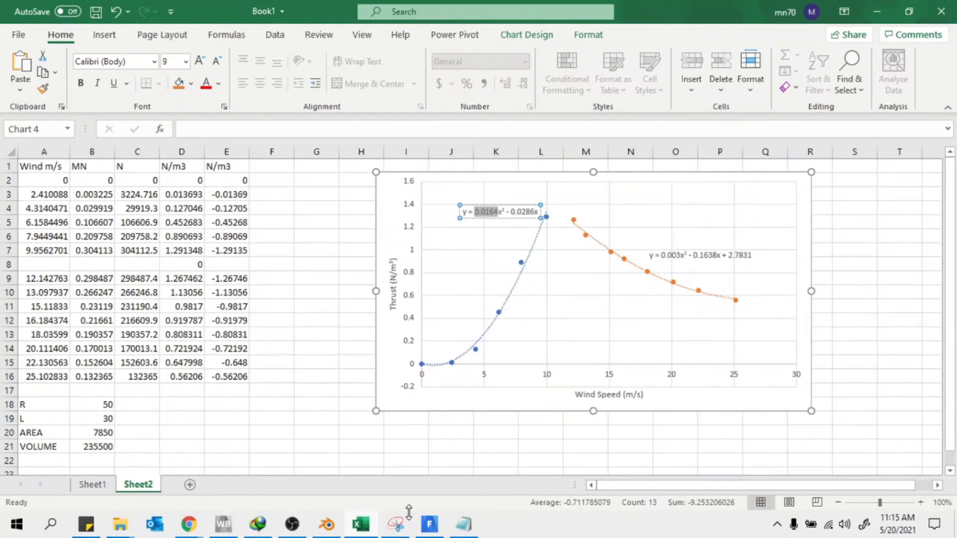
{"action": "left_click", "coordinate": [430, 529]}
{"action": "left_click_drag", "start_coordinate": [129, 159], "coordinate": [103, 162]}
{"action": "type", "text": "0.0164"}
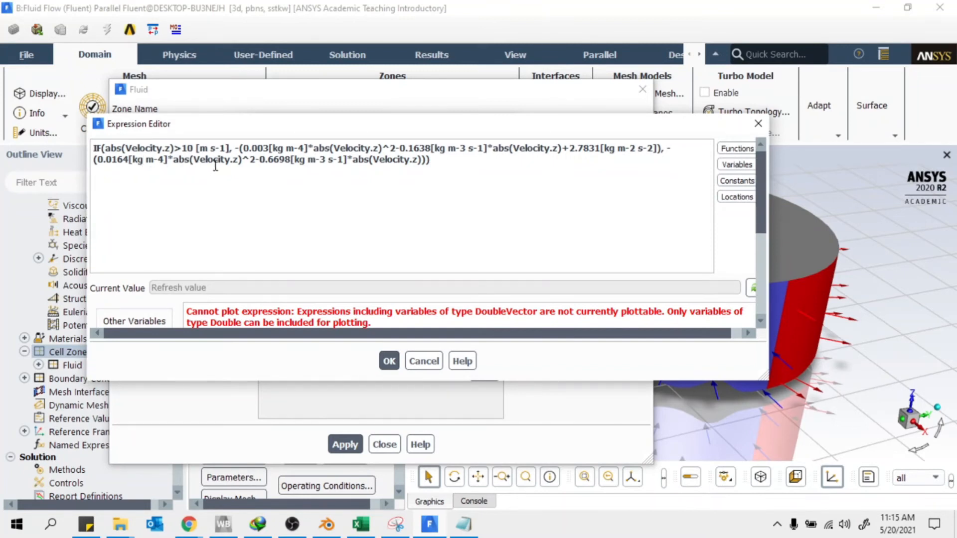
Replace 0.6698 with 0.0286 in the low-wind branch and enlarge the Expression Editor
{"action": "left_click", "coordinate": [372, 532]}
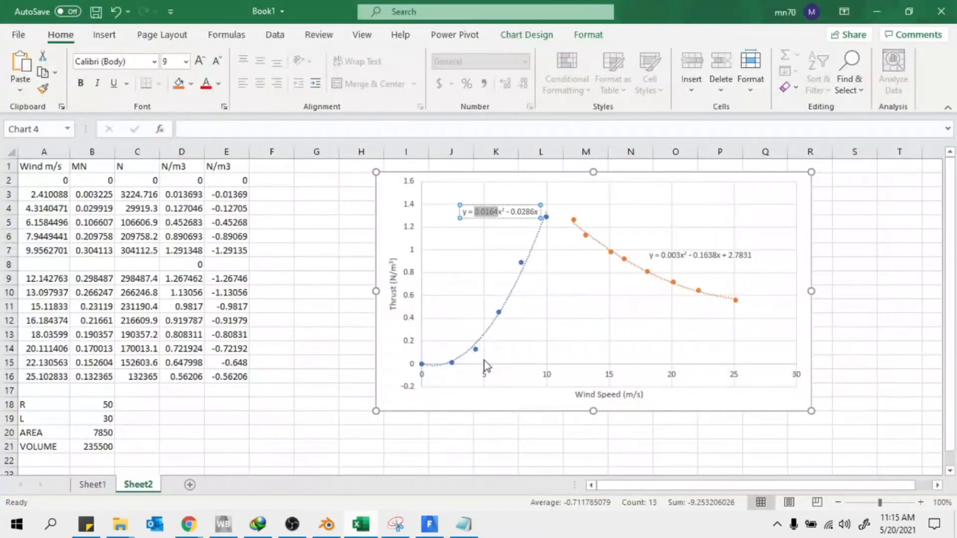
{"action": "left_click_drag", "start_coordinate": [512, 212], "coordinate": [534, 213]}
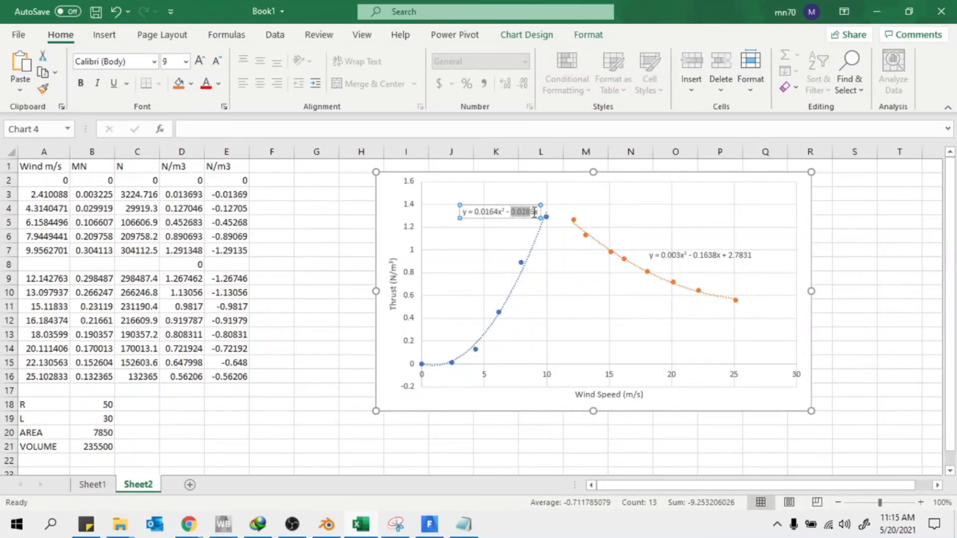
{"action": "right_click", "coordinate": [532, 212]}
{"action": "key", "text": "Escape"}
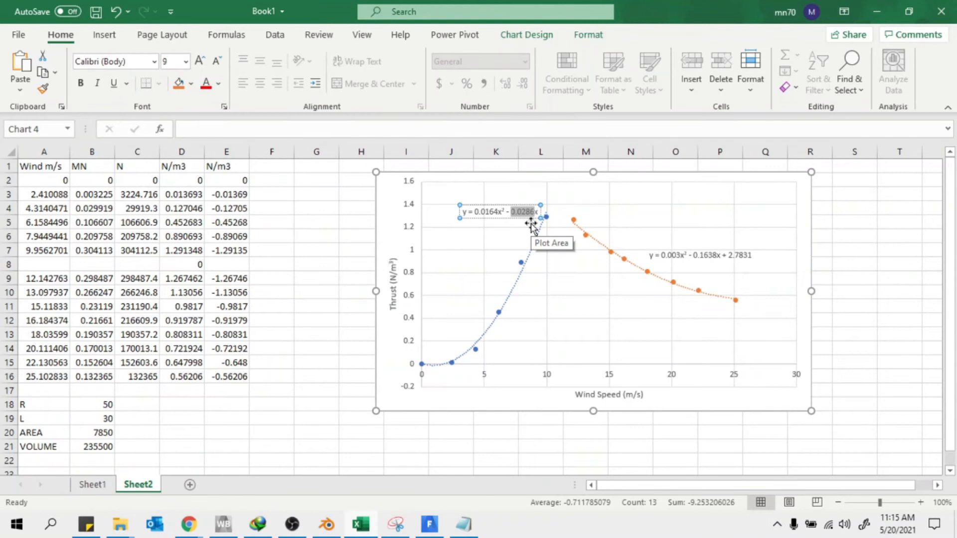
{"action": "key", "text": "alt+Tab"}
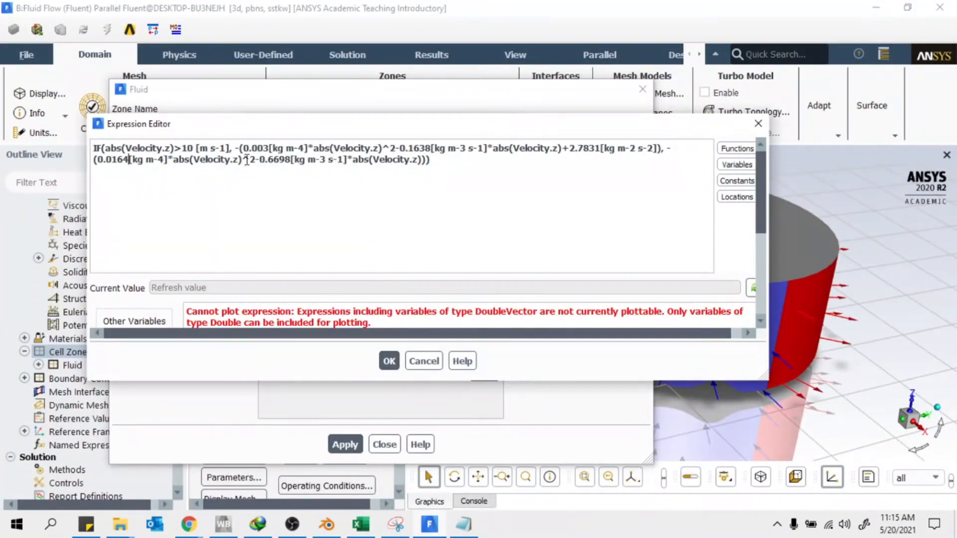
{"action": "left_click_drag", "start_coordinate": [292, 155], "coordinate": [259, 163]}
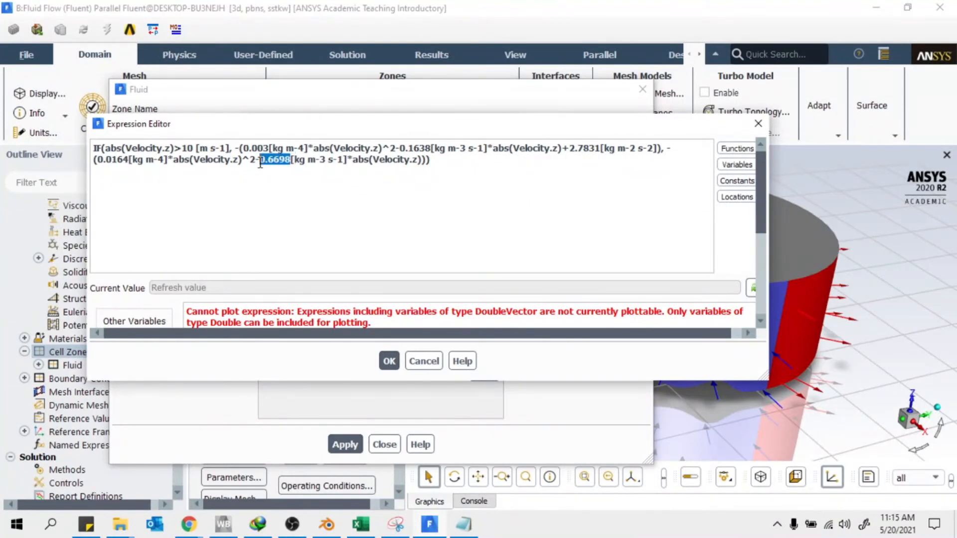
{"action": "type", "text": "0.0286"}
{"action": "left_click_drag", "start_coordinate": [314, 380], "coordinate": [304, 422]}
{"action": "left_click_drag", "start_coordinate": [171, 148], "coordinate": [130, 148]}
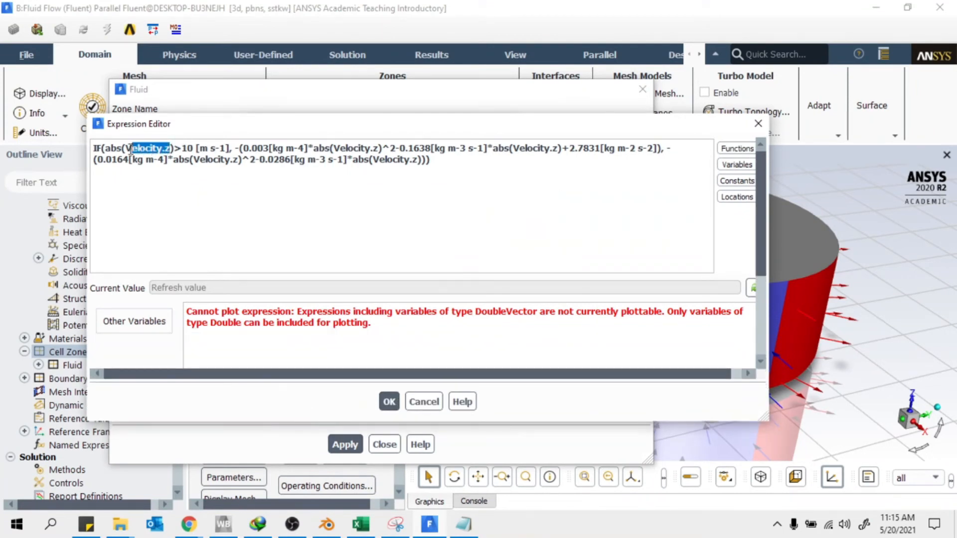
Put VelocityMagnitude from the Variables list into the condition's abs() and copy it
{"action": "key", "text": "BackSpace"}
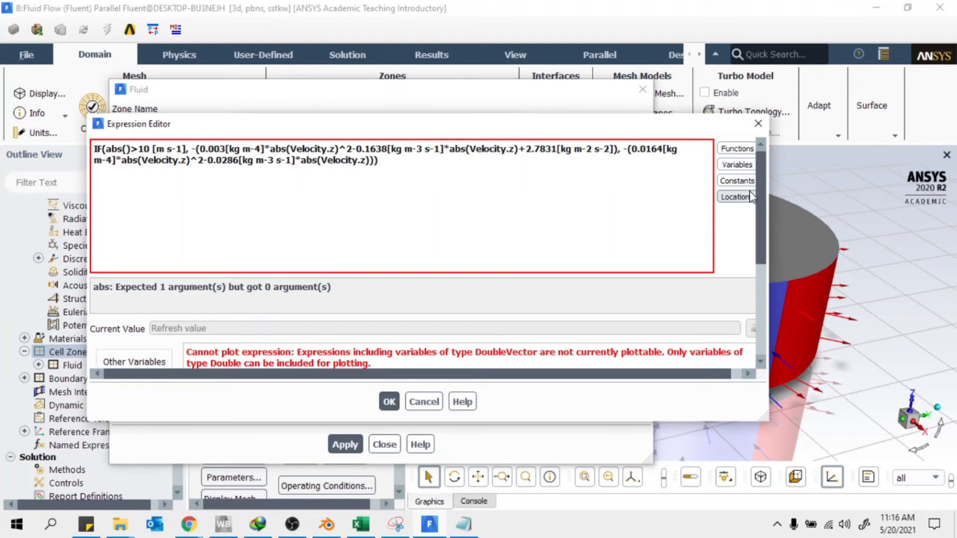
{"action": "left_click_drag", "start_coordinate": [766, 208], "coordinate": [820, 211]}
{"action": "left_click", "coordinate": [791, 150]}
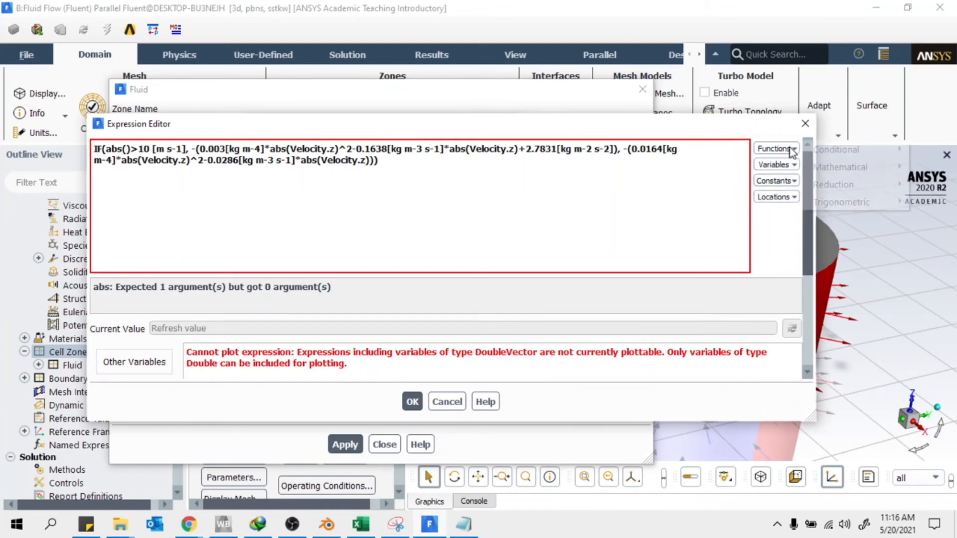
{"action": "left_click", "coordinate": [778, 147]}
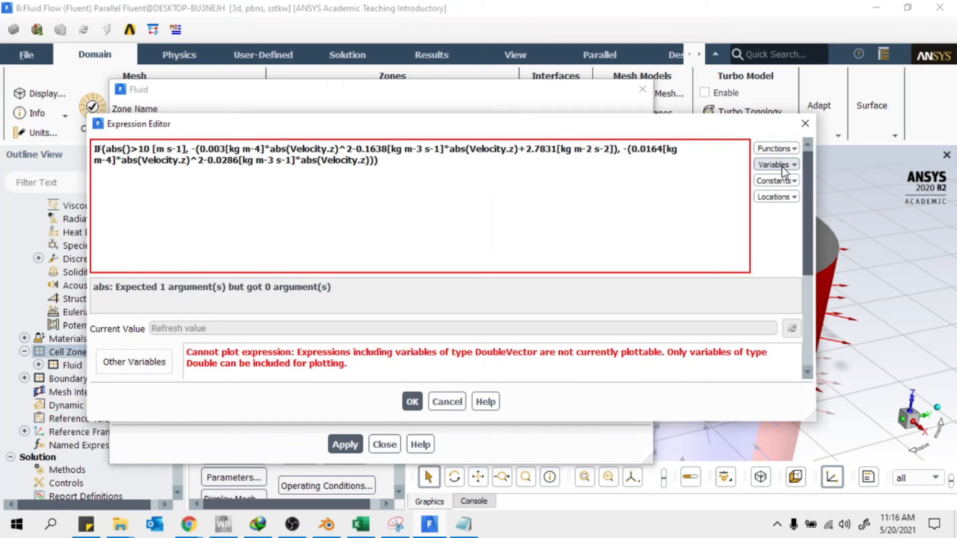
{"action": "left_click", "coordinate": [783, 170]}
{"action": "mouse_move", "coordinate": [833, 223]}
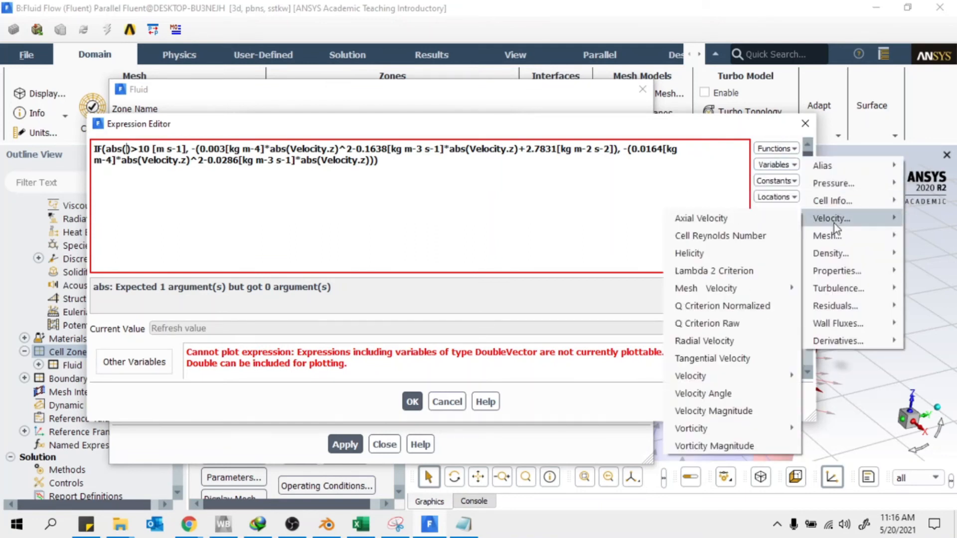
{"action": "left_click", "coordinate": [711, 410]}
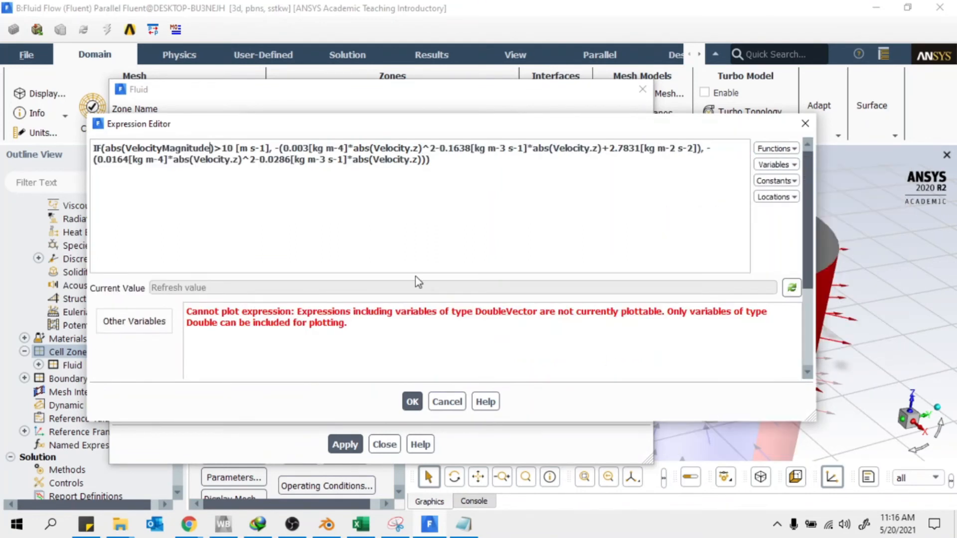
{"action": "left_click_drag", "start_coordinate": [209, 148], "coordinate": [129, 143]}
{"action": "right_click", "coordinate": [143, 147]}
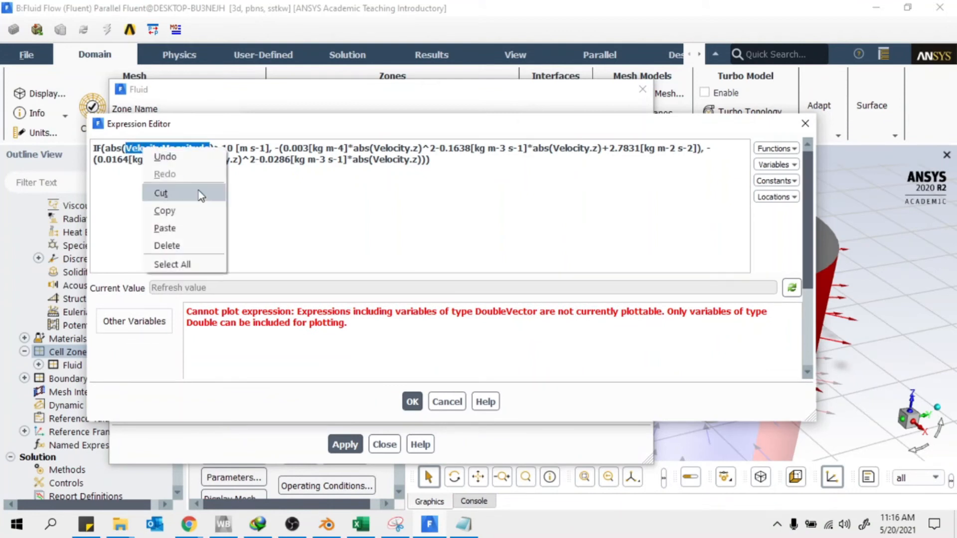
{"action": "left_click", "coordinate": [180, 212]}
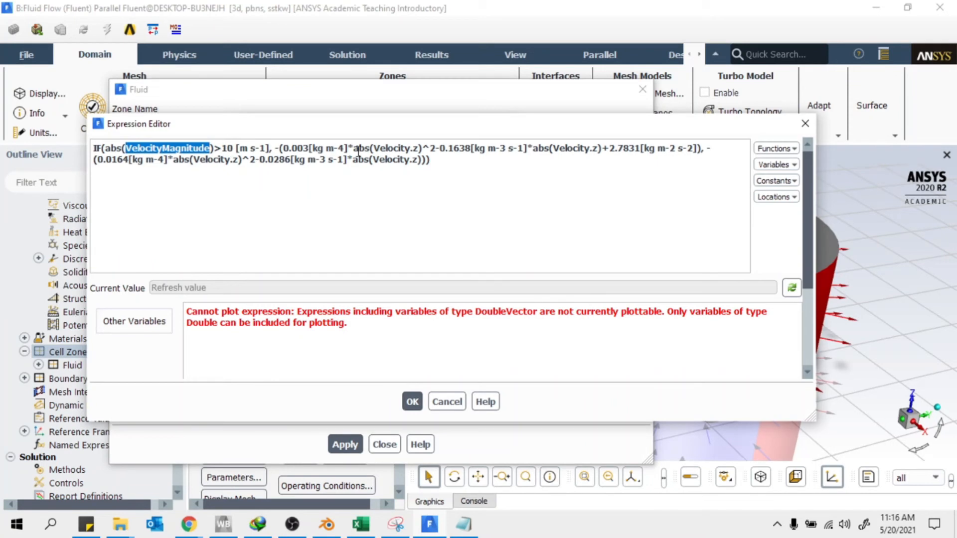
Paste VelocityMagnitude over the four remaining Velocity.z terms, then enlarge the editor window
{"action": "left_click_drag", "start_coordinate": [420, 148], "coordinate": [375, 148]}
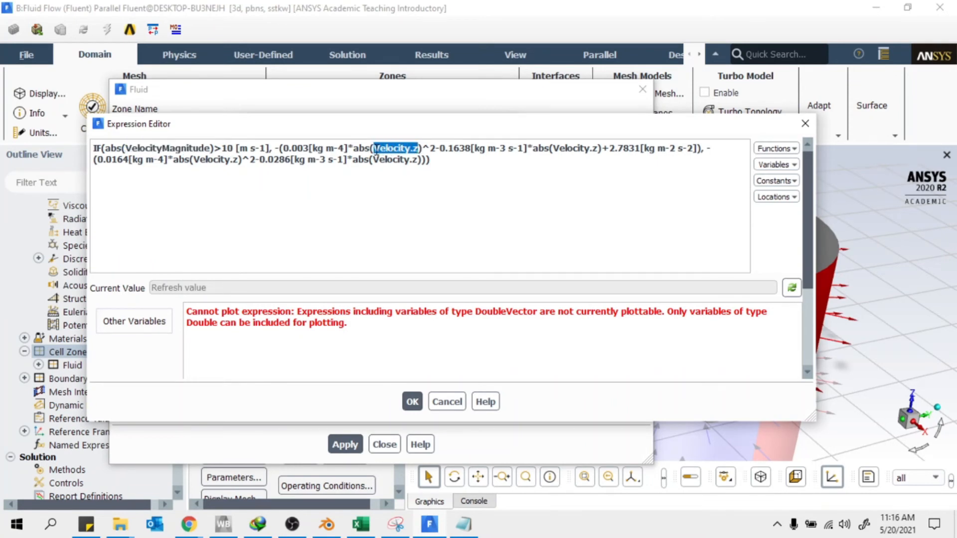
{"action": "right_click", "coordinate": [381, 149]}
{"action": "left_click", "coordinate": [414, 232]}
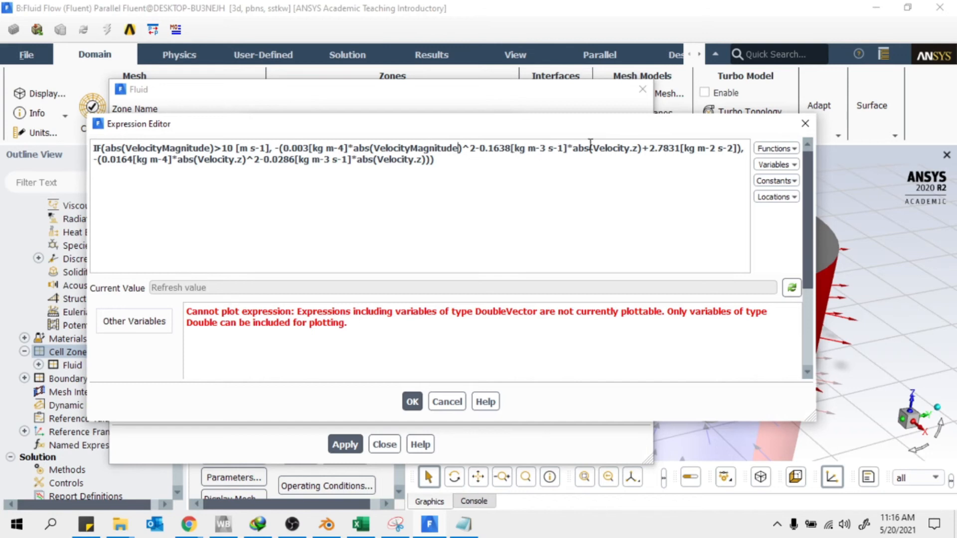
{"action": "left_click_drag", "start_coordinate": [638, 151], "coordinate": [593, 152]}
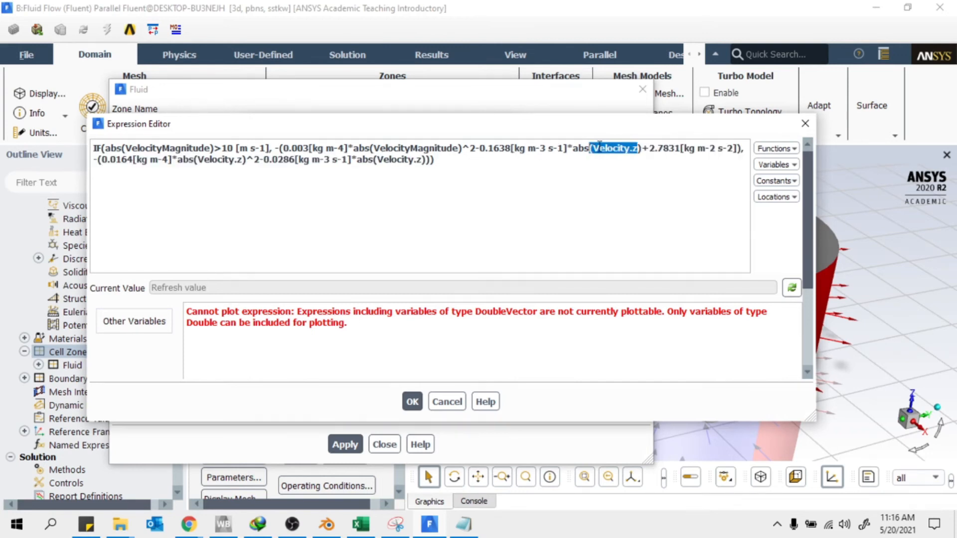
{"action": "right_click", "coordinate": [599, 145]}
{"action": "left_click", "coordinate": [631, 224]}
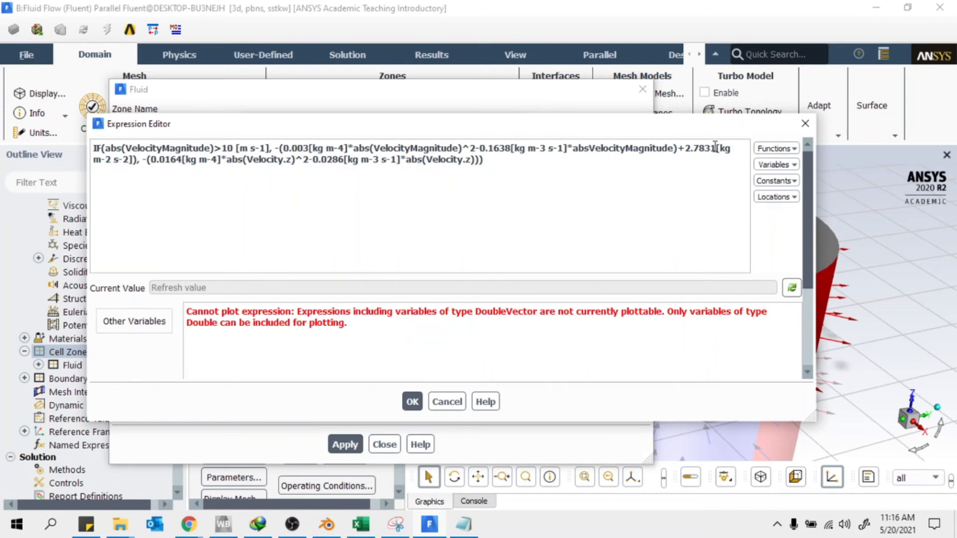
{"action": "left_click_drag", "start_coordinate": [291, 160], "coordinate": [246, 160]}
{"action": "right_click", "coordinate": [253, 161]}
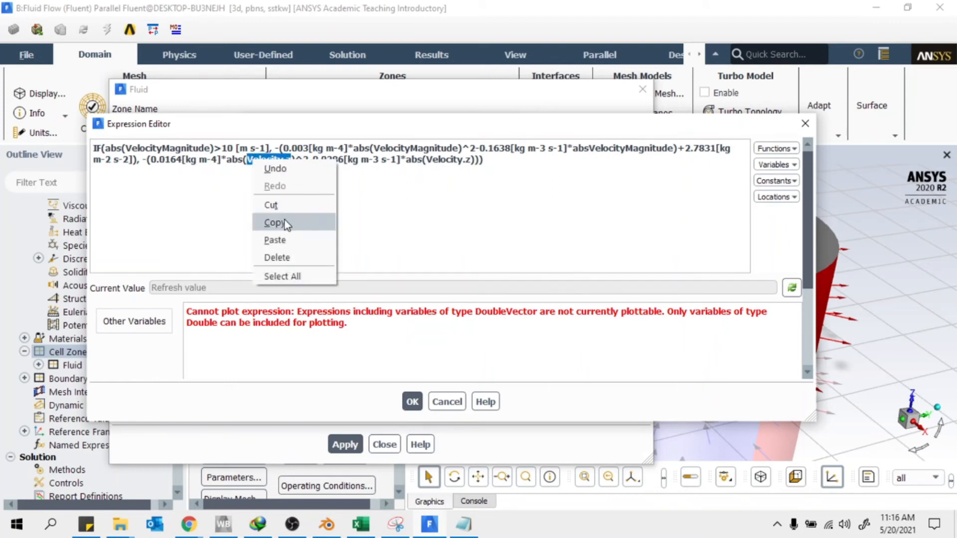
{"action": "left_click", "coordinate": [285, 240]}
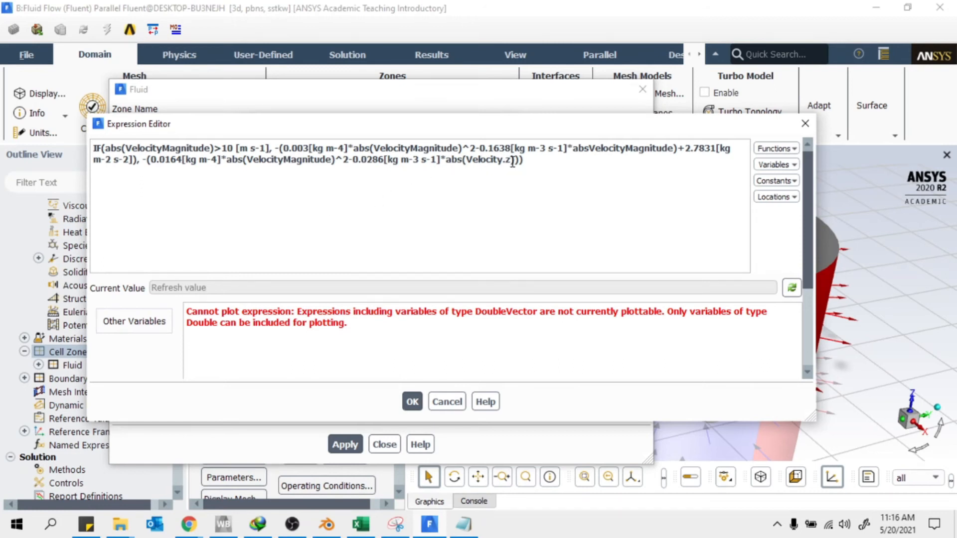
{"action": "left_click_drag", "start_coordinate": [511, 161], "coordinate": [463, 154]}
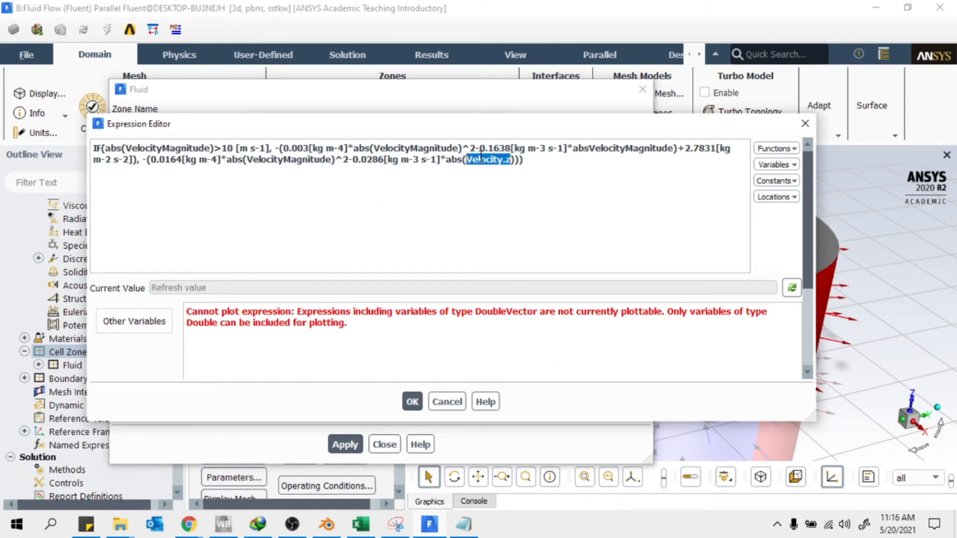
{"action": "right_click", "coordinate": [480, 159]}
{"action": "left_click", "coordinate": [506, 234]}
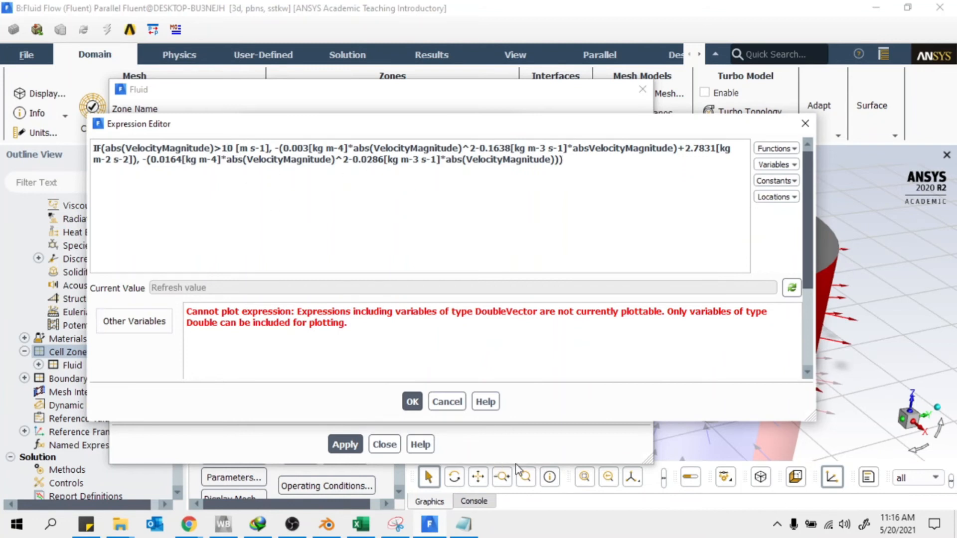
{"action": "left_click_drag", "start_coordinate": [570, 422], "coordinate": [571, 500]}
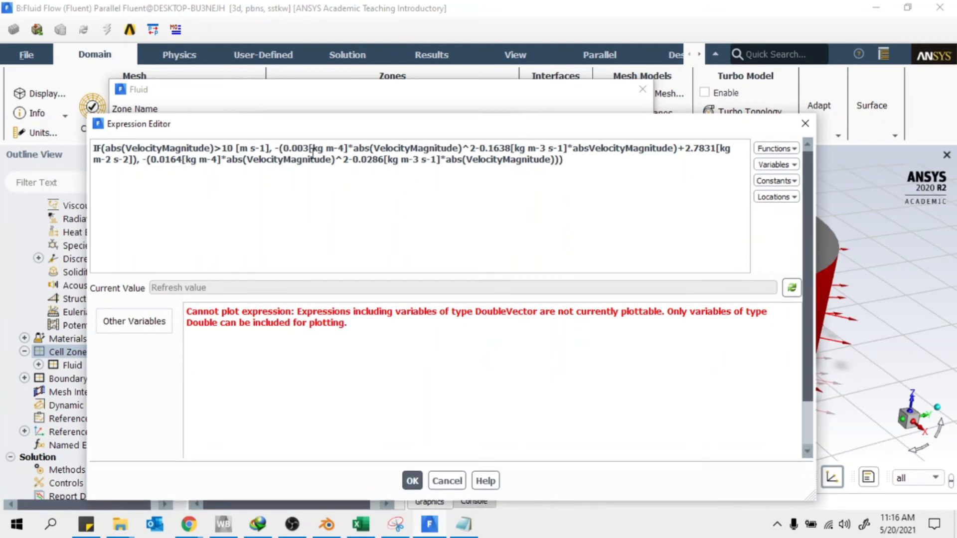
{"action": "left_click_drag", "start_coordinate": [320, 116], "coordinate": [320, 57]}
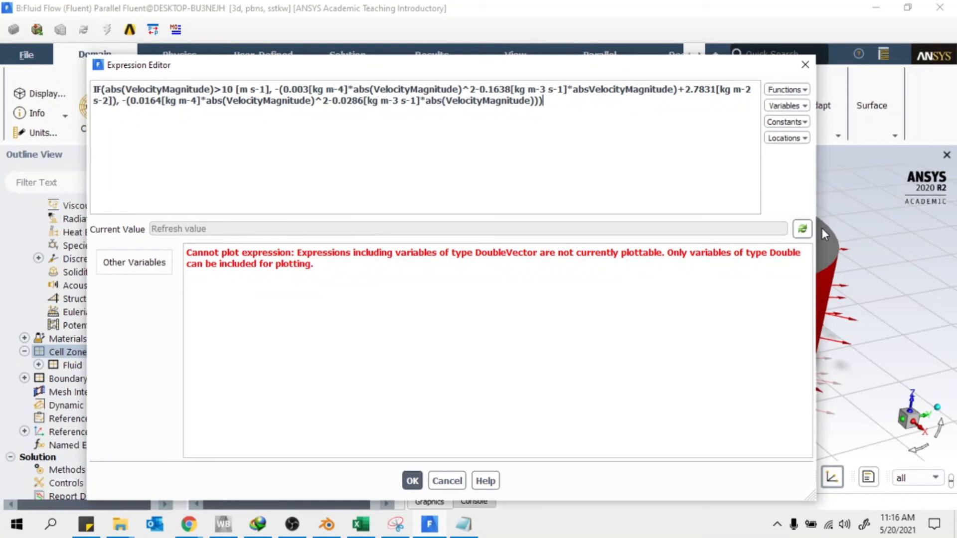
Restore the missing '(' after abs and re-evaluate the expression
{"action": "left_click", "coordinate": [802, 230]}
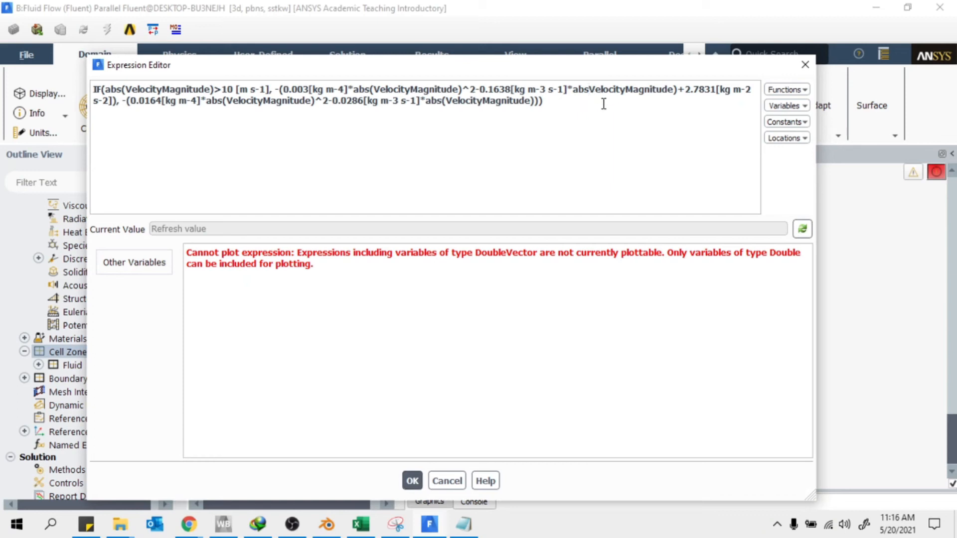
{"action": "type", "text": "("}
{"action": "left_click", "coordinate": [694, 162]}
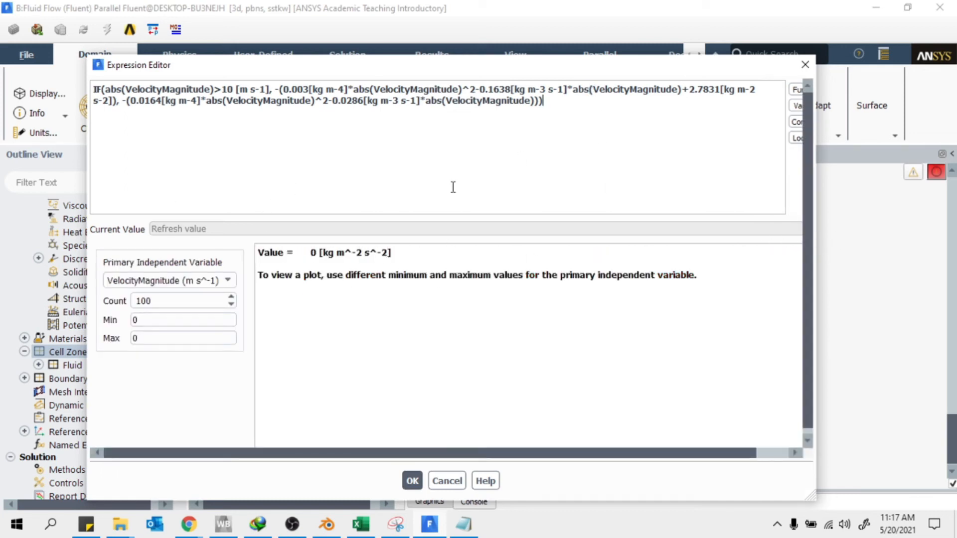
{"action": "left_click_drag", "start_coordinate": [207, 85], "coordinate": [125, 89]}
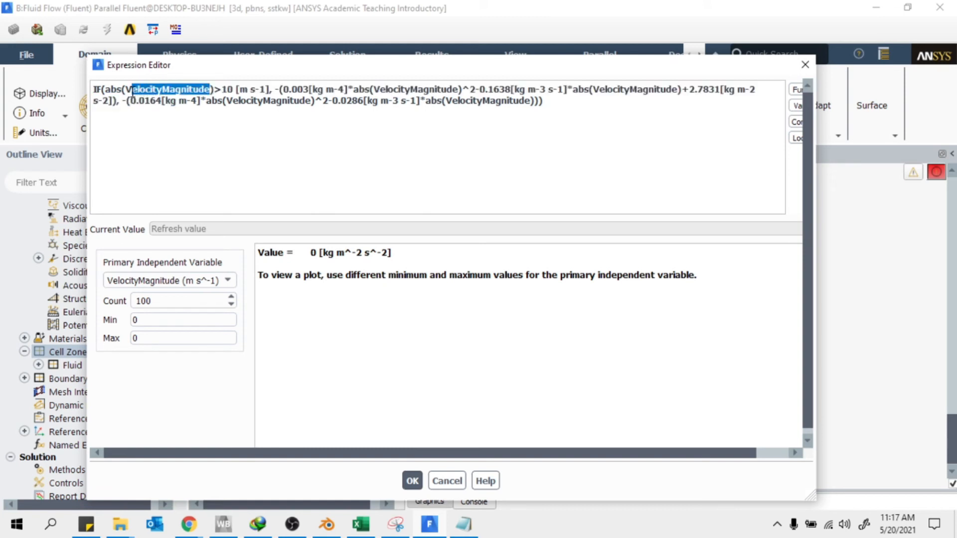
{"action": "left_click", "coordinate": [272, 171]}
Plot the expression against VelocityMagnitude from 0 to 25 and compare it with the Excel chart
{"action": "left_click_drag", "start_coordinate": [168, 342], "coordinate": [43, 336]}
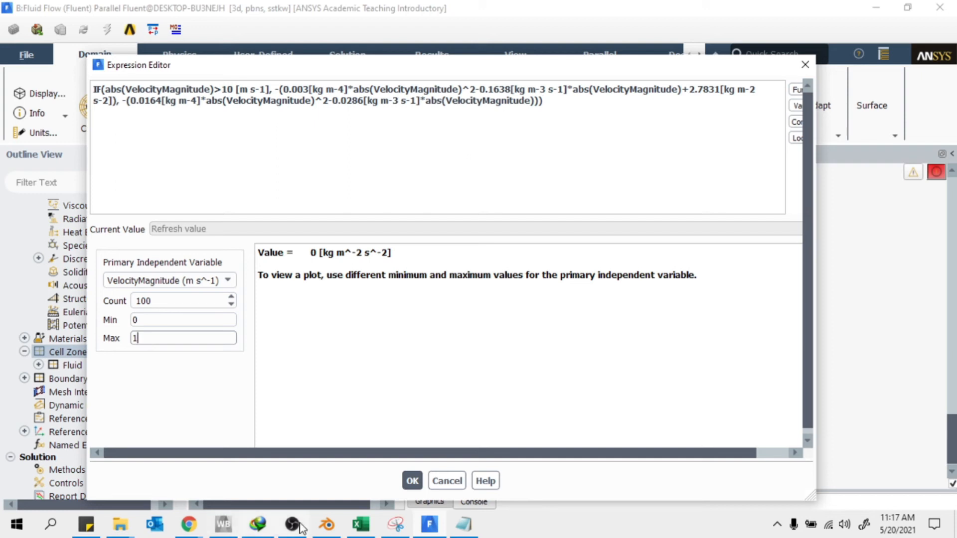
{"action": "left_click", "coordinate": [372, 531]}
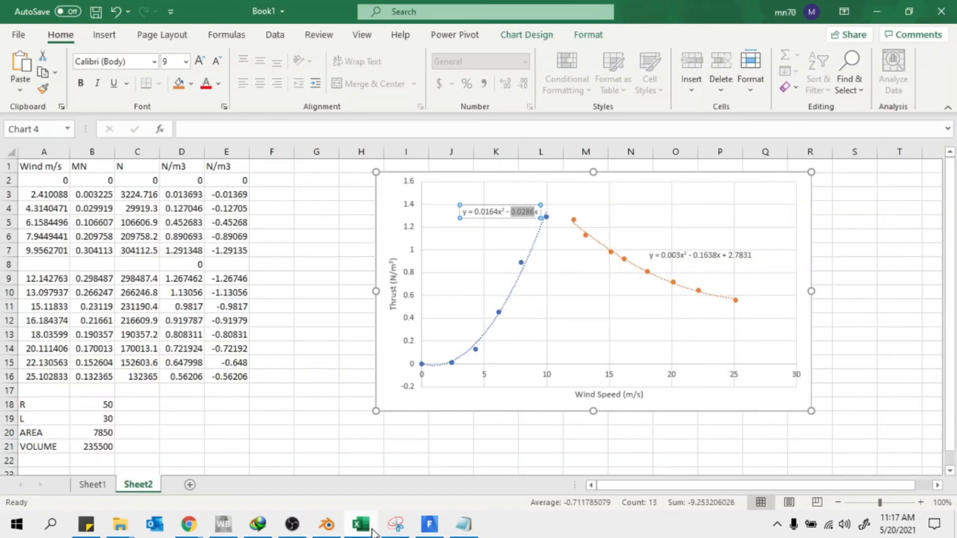
{"action": "left_click", "coordinate": [371, 531]}
{"action": "left_click_drag", "start_coordinate": [149, 344], "coordinate": [102, 349]}
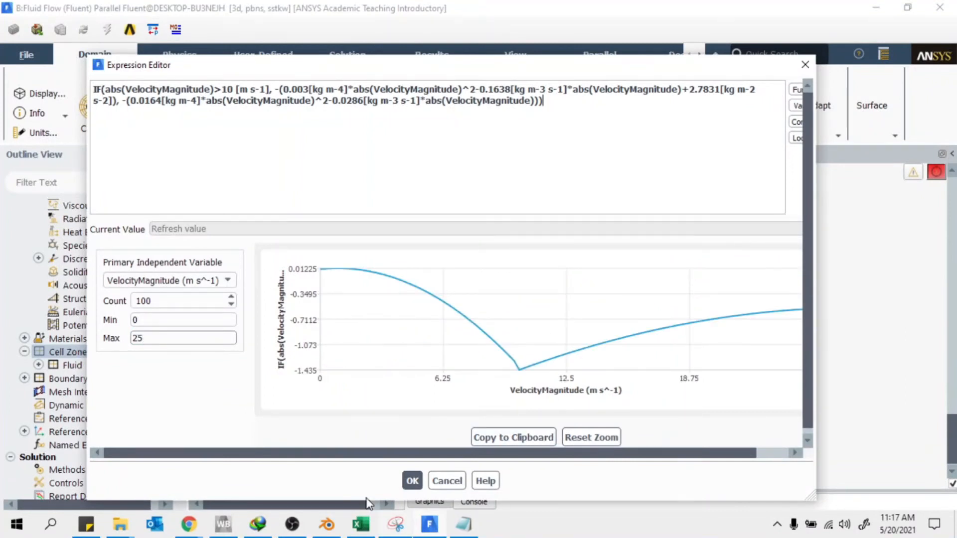
{"action": "left_click", "coordinate": [429, 532]}
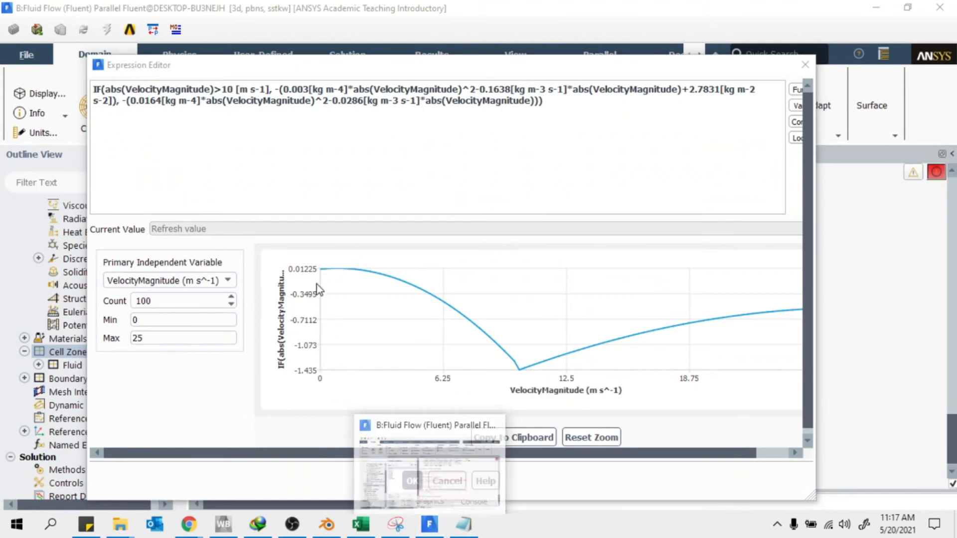
{"action": "left_click", "coordinate": [361, 524]}
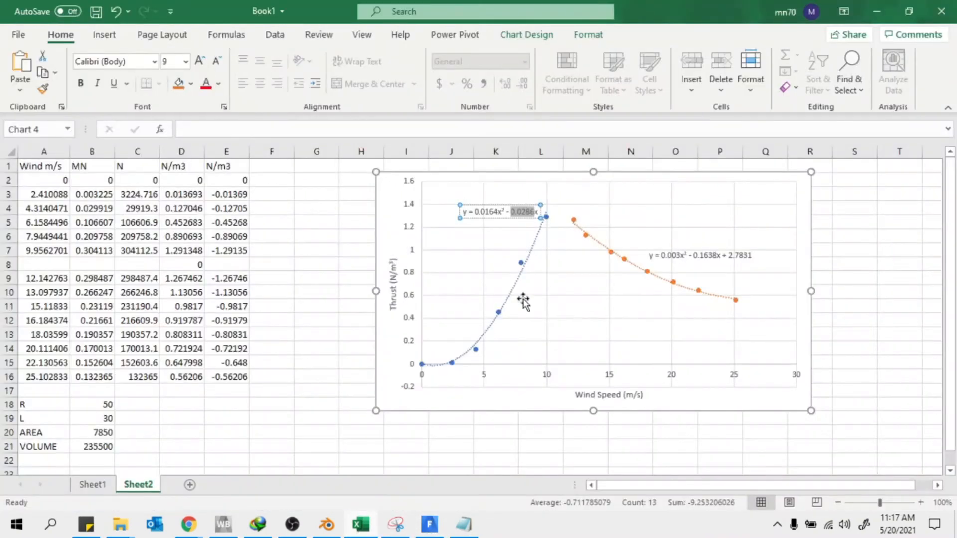
{"action": "left_click", "coordinate": [431, 528]}
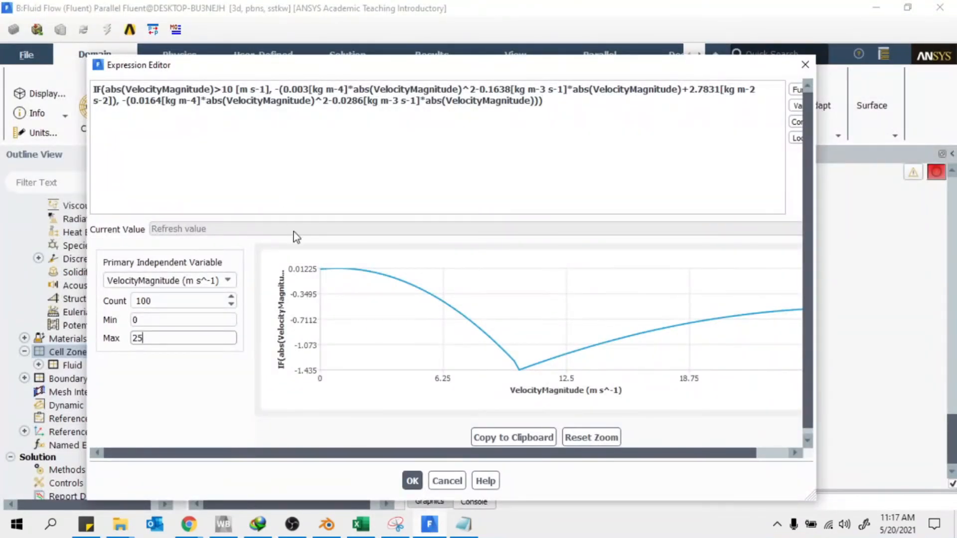
{"action": "left_click_drag", "start_coordinate": [272, 89], "coordinate": [274, 90]}
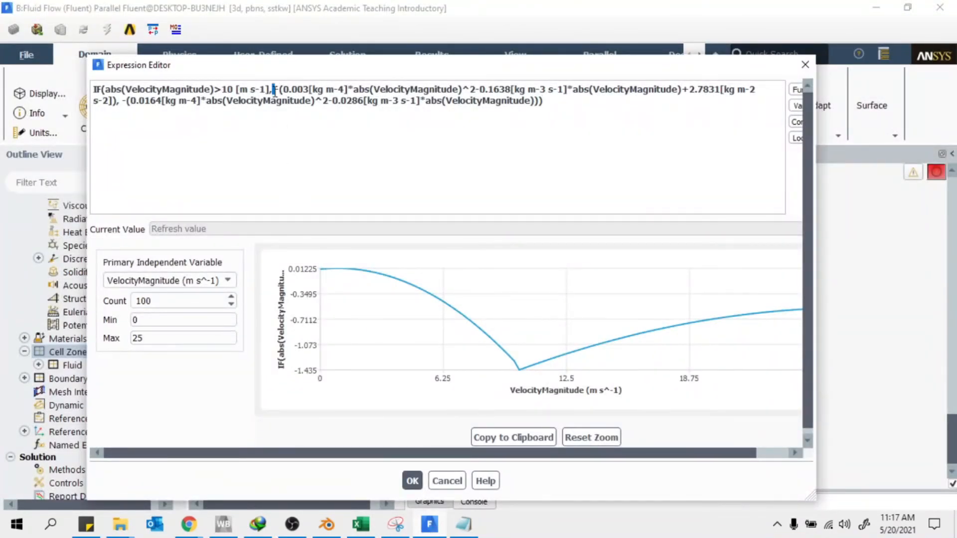
{"action": "key", "text": "BackSpace"}
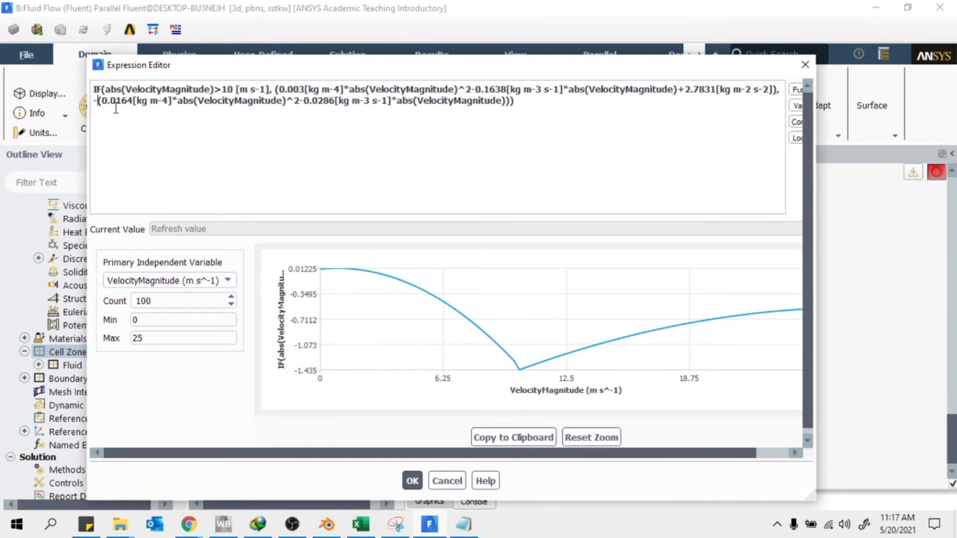
{"action": "key", "text": "BackSpace"}
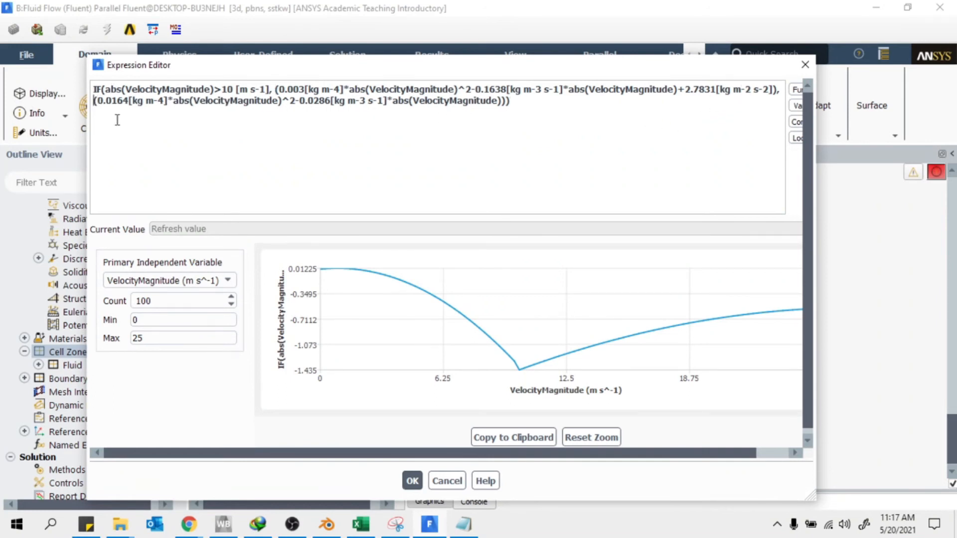
{"action": "left_click_drag", "start_coordinate": [816, 141], "coordinate": [892, 141]}
{"action": "left_click", "coordinate": [878, 229]}
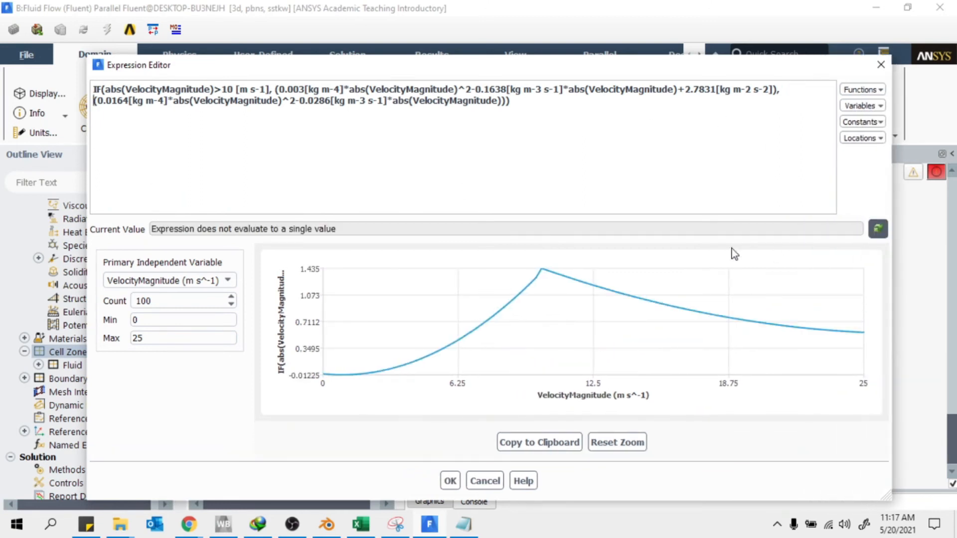
{"action": "left_click", "coordinate": [360, 524]}
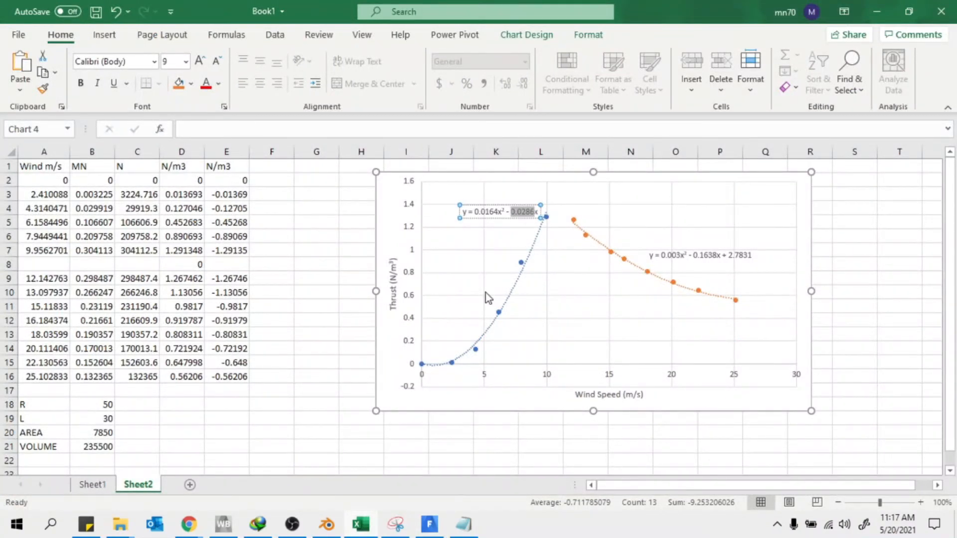
{"action": "left_click", "coordinate": [878, 13]}
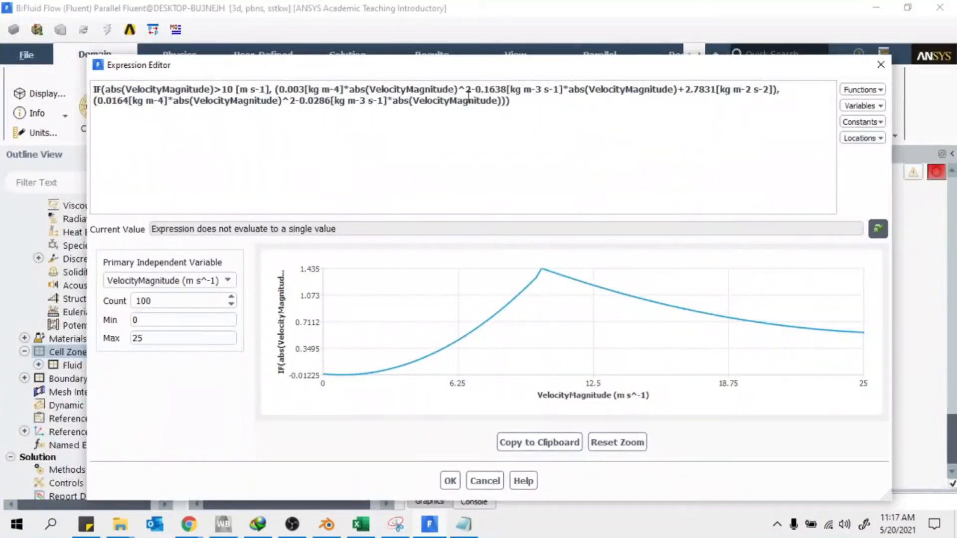
{"action": "left_click", "coordinate": [276, 87]}
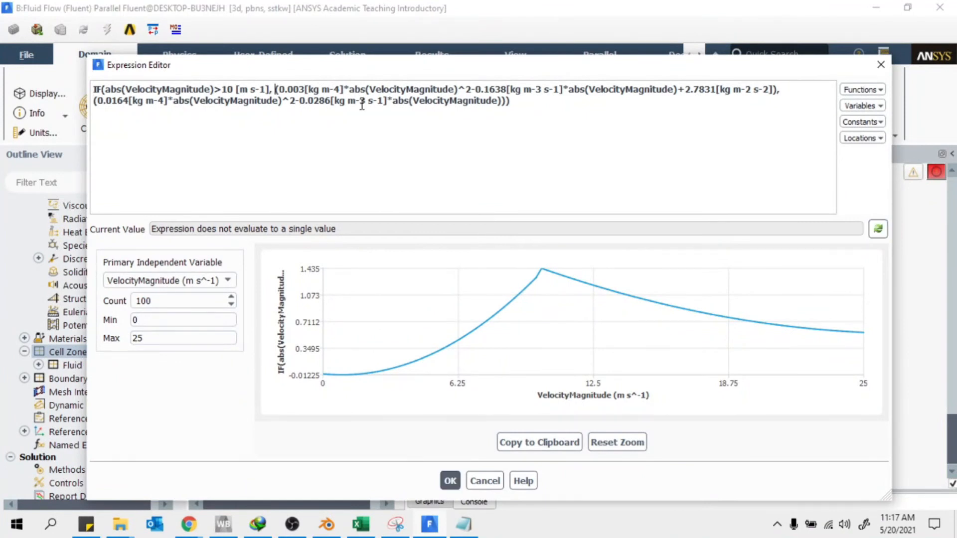
{"action": "type", "text": "-"}
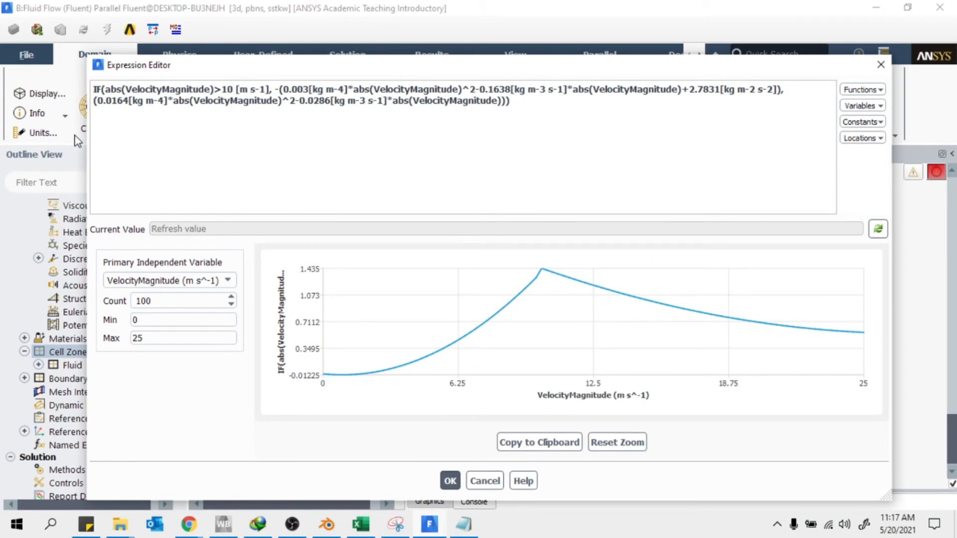
{"action": "left_click", "coordinate": [92, 102]}
{"action": "type", "text": "-"}
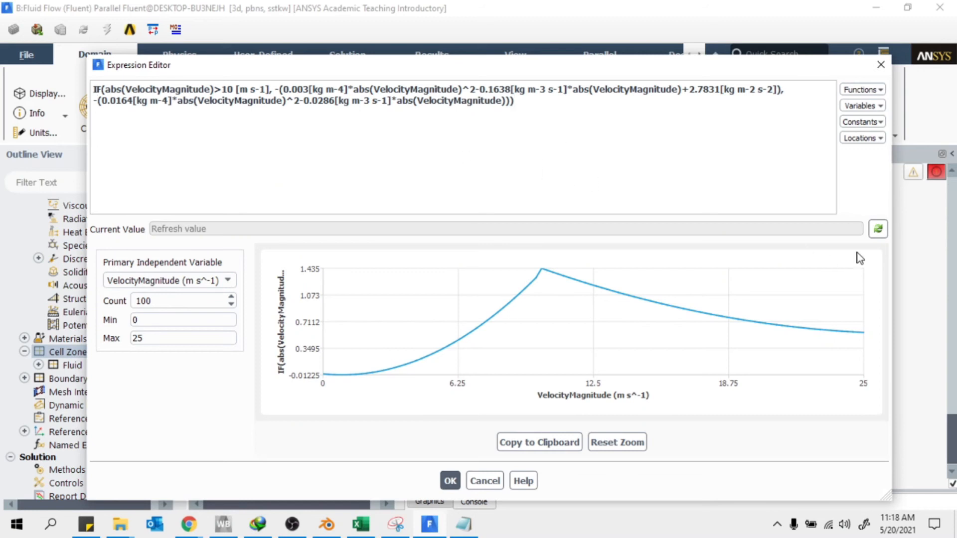
{"action": "left_click", "coordinate": [877, 229]}
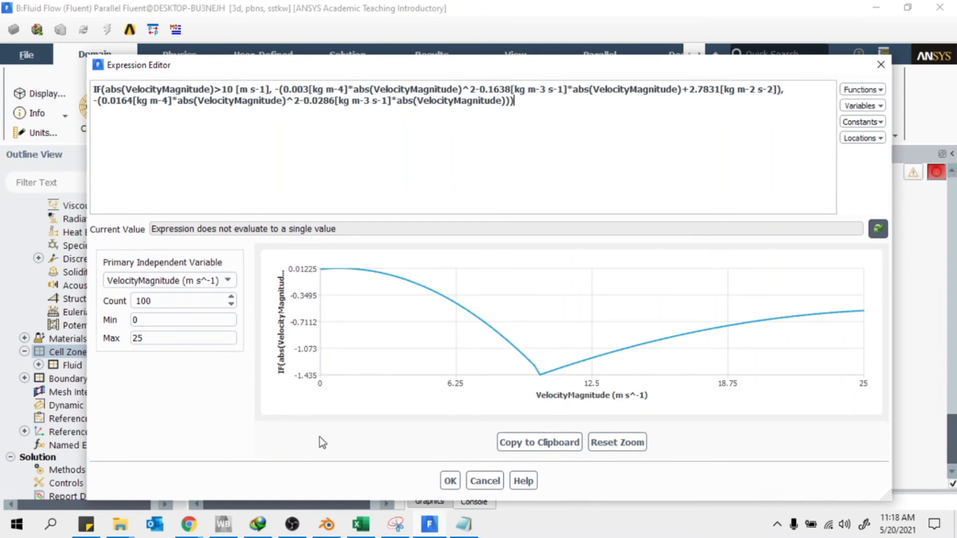
Re-enable tzone1 source terms and define one Y Momentum source as an expression
{"action": "left_click", "coordinate": [457, 481]}
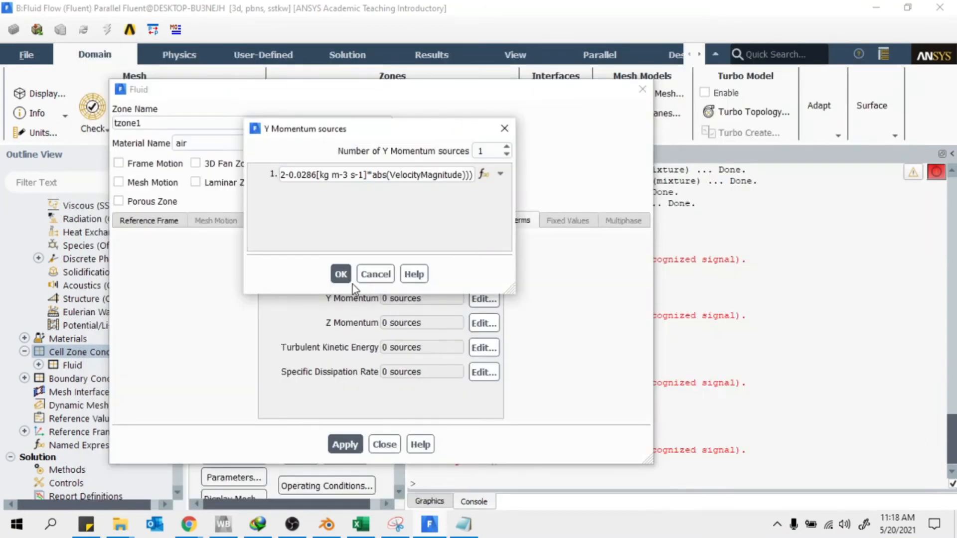
{"action": "left_click", "coordinate": [340, 273]}
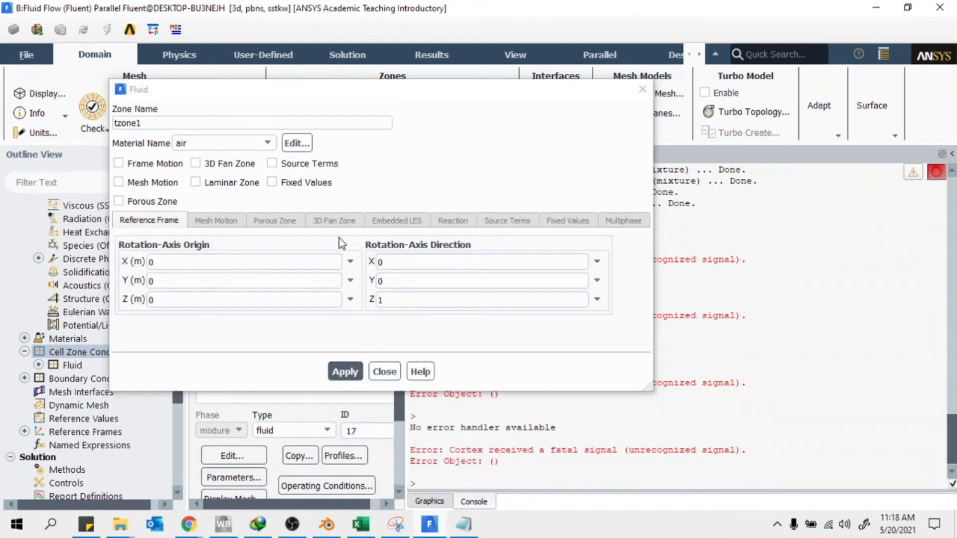
{"action": "left_click", "coordinate": [272, 164]}
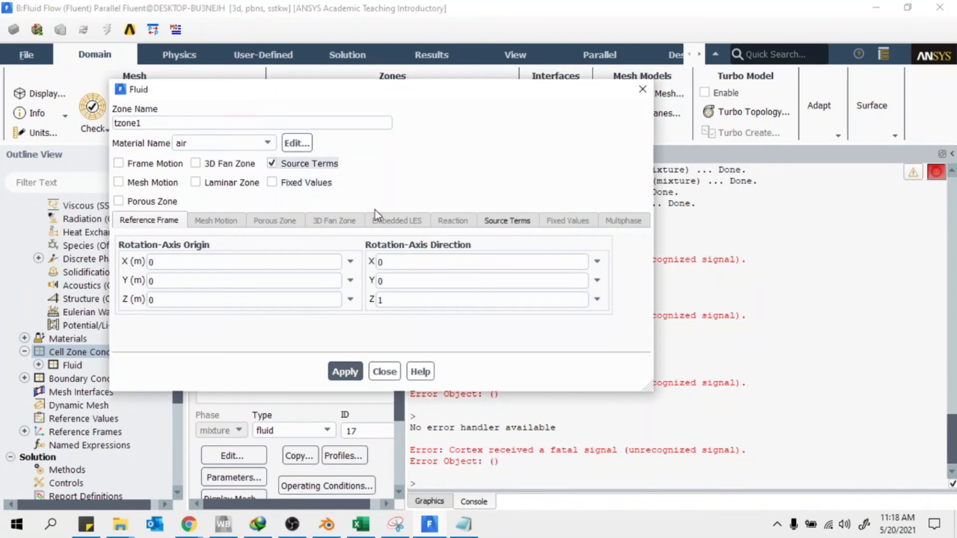
{"action": "left_click", "coordinate": [501, 227]}
{"action": "scroll", "coordinate": [399, 327], "scroll_direction": "down", "scroll_amount": 2}
{"action": "scroll", "coordinate": [389, 319], "scroll_direction": "up", "scroll_amount": 2}
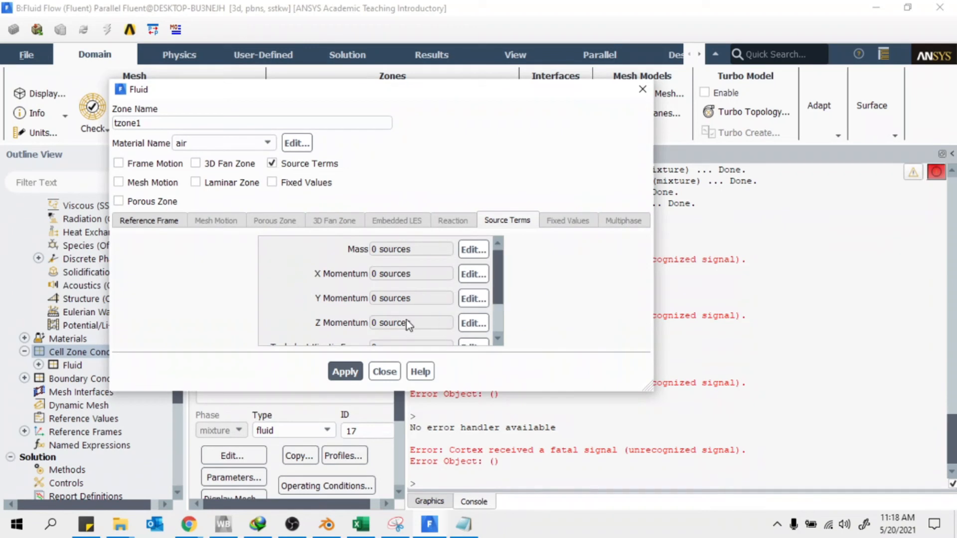
{"action": "scroll", "coordinate": [376, 320], "scroll_direction": "down", "scroll_amount": 2}
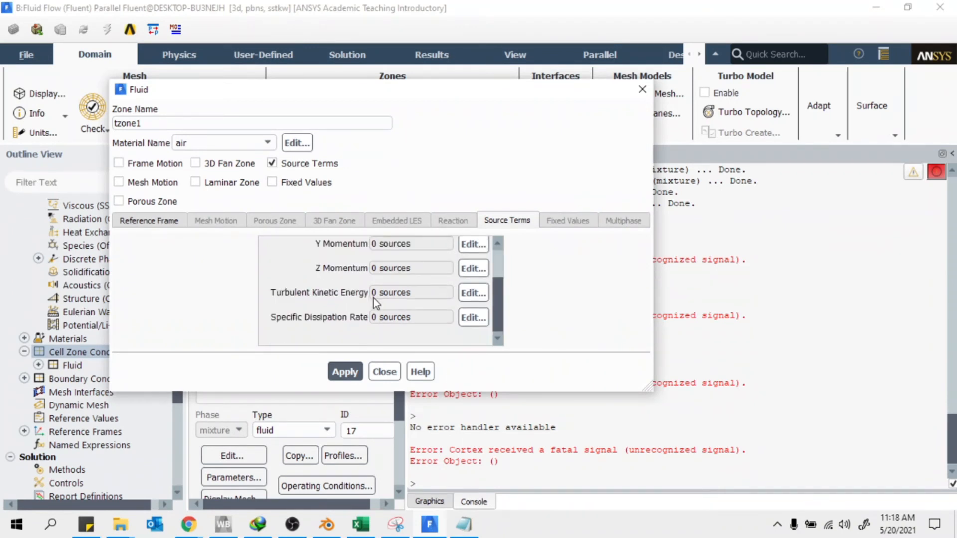
{"action": "scroll", "coordinate": [373, 298], "scroll_direction": "up", "scroll_amount": 2}
{"action": "left_click", "coordinate": [476, 299]}
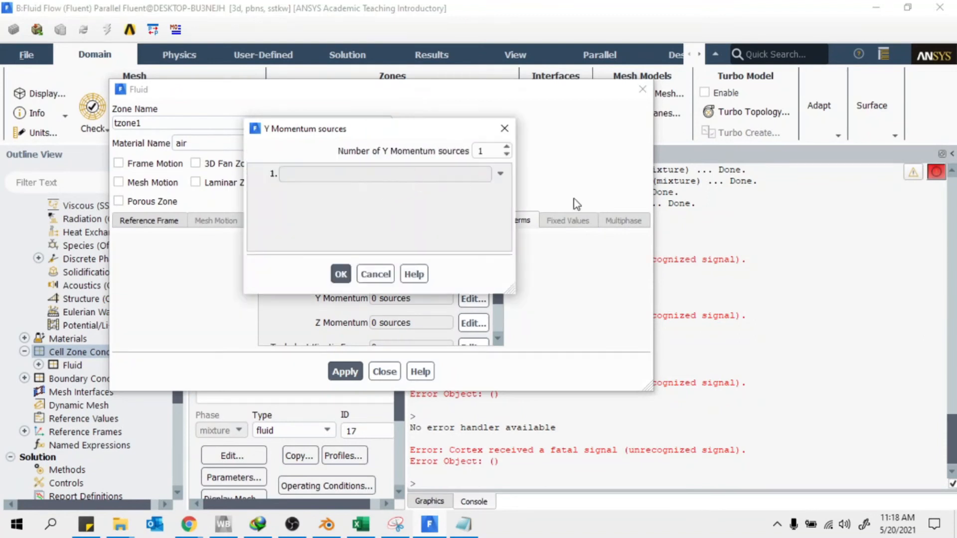
{"action": "left_click", "coordinate": [499, 174]}
Paste the saved Notepad thrust expression into the source's Expression Editor
{"action": "left_click", "coordinate": [374, 216]}
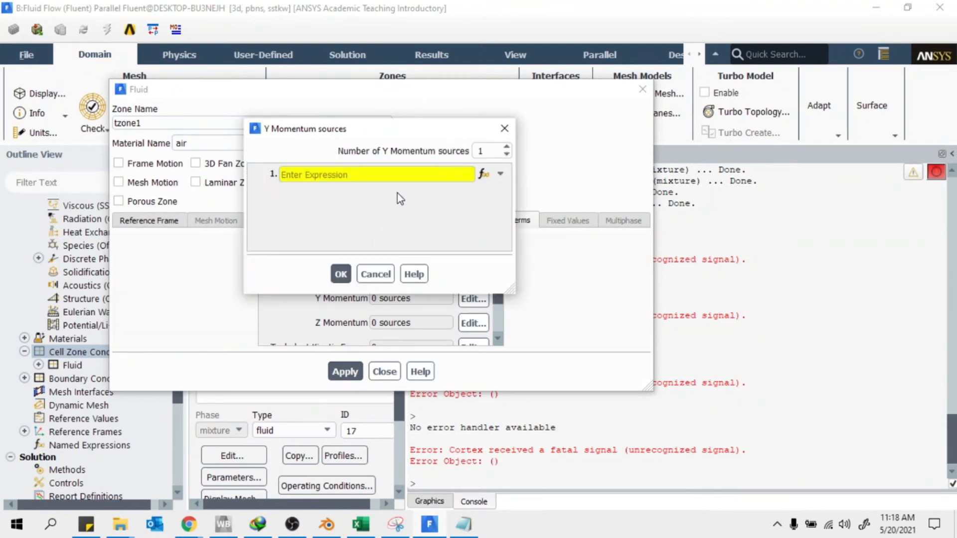
{"action": "left_click", "coordinate": [483, 174]}
{"action": "left_click", "coordinate": [464, 524]}
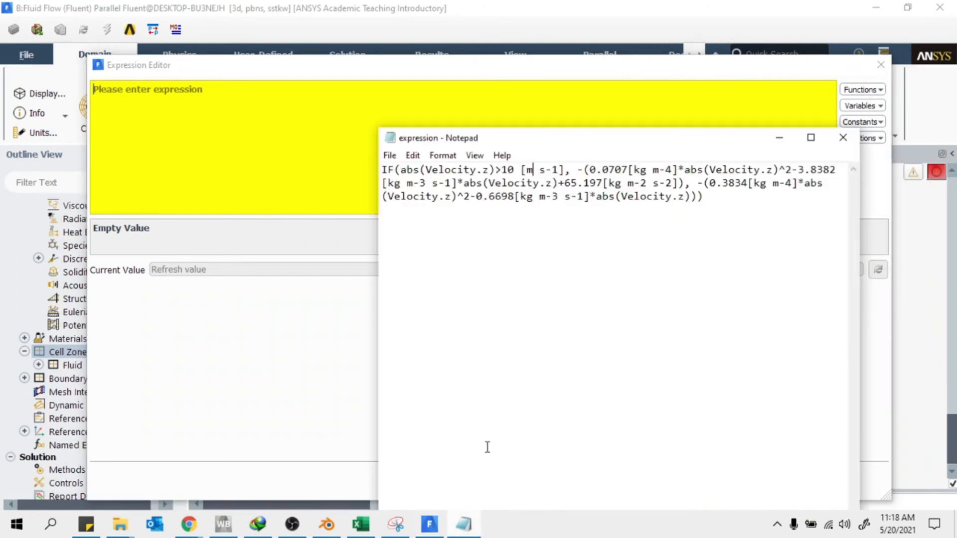
{"action": "left_click_drag", "start_coordinate": [753, 216], "coordinate": [350, 143]}
{"action": "right_click", "coordinate": [465, 182]}
{"action": "left_click", "coordinate": [492, 226]}
{"action": "left_click", "coordinate": [203, 101]}
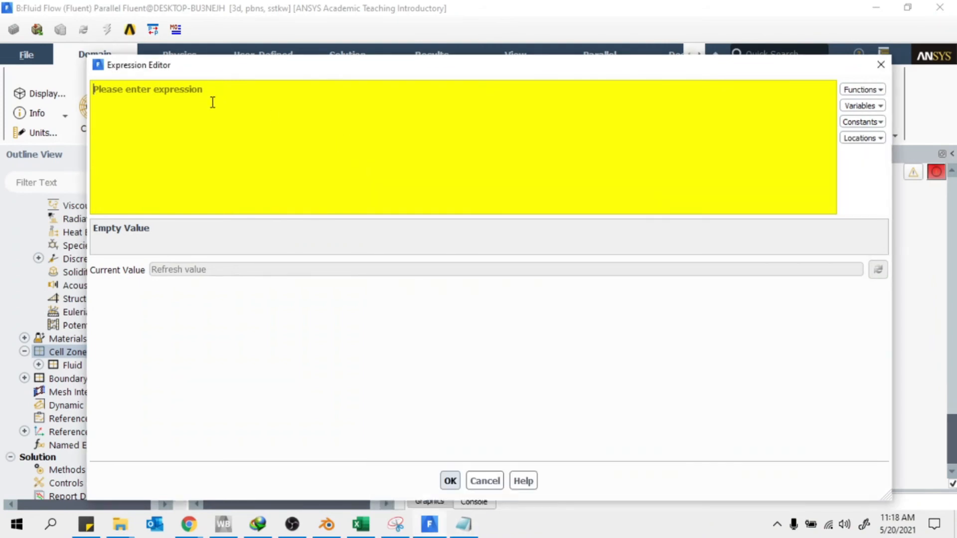
{"action": "key", "text": "ctrl+v"}
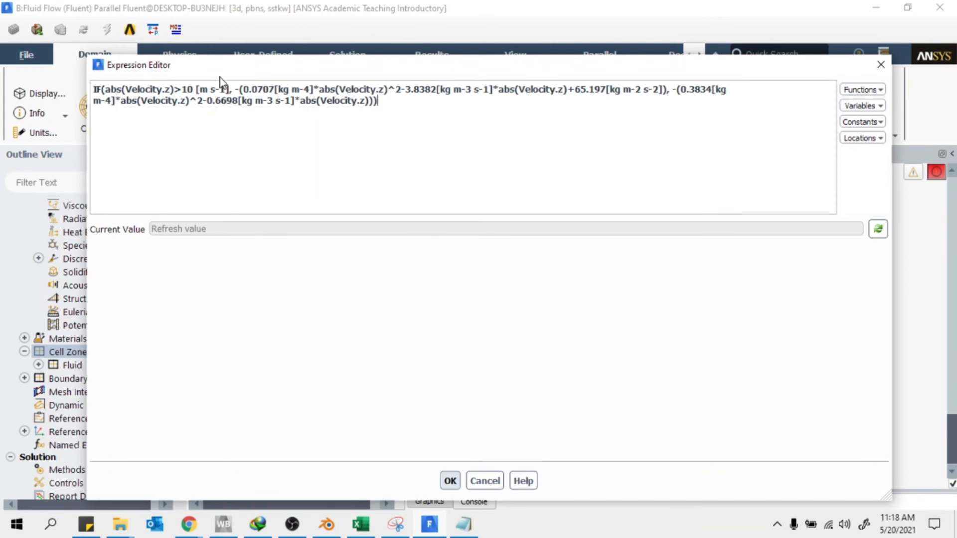
Replace the first Velocity.z with Velocity Magnitude from the Variables list and copy that name
{"action": "left_click_drag", "start_coordinate": [171, 90], "coordinate": [125, 91]}
{"action": "left_click", "coordinate": [869, 123]}
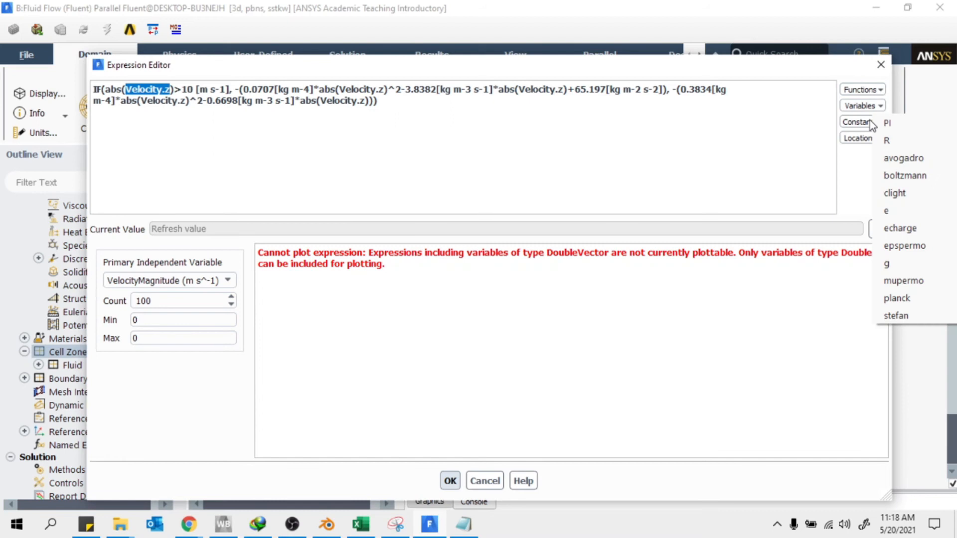
{"action": "left_click", "coordinate": [869, 90]}
{"action": "left_click", "coordinate": [816, 69]}
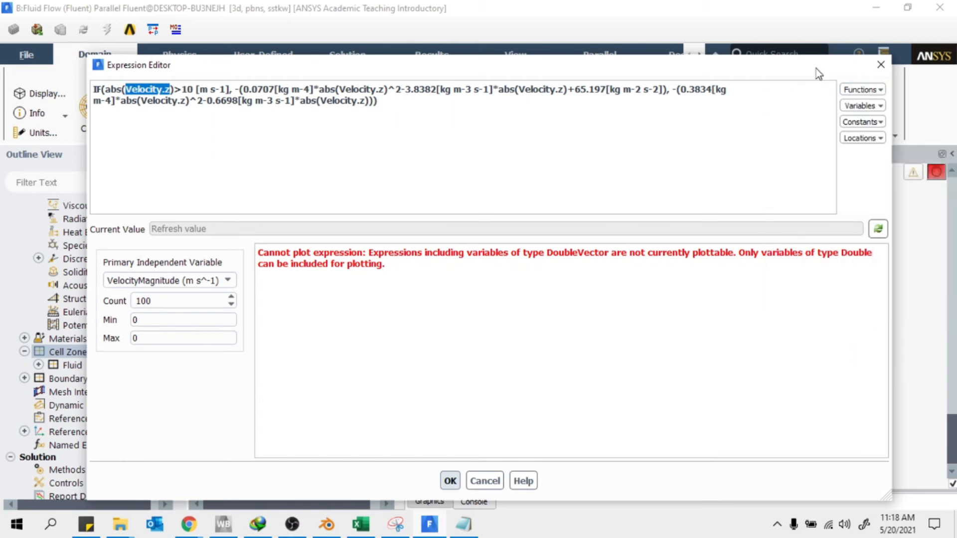
{"action": "left_click", "coordinate": [878, 111]}
{"action": "mouse_move", "coordinate": [892, 159]}
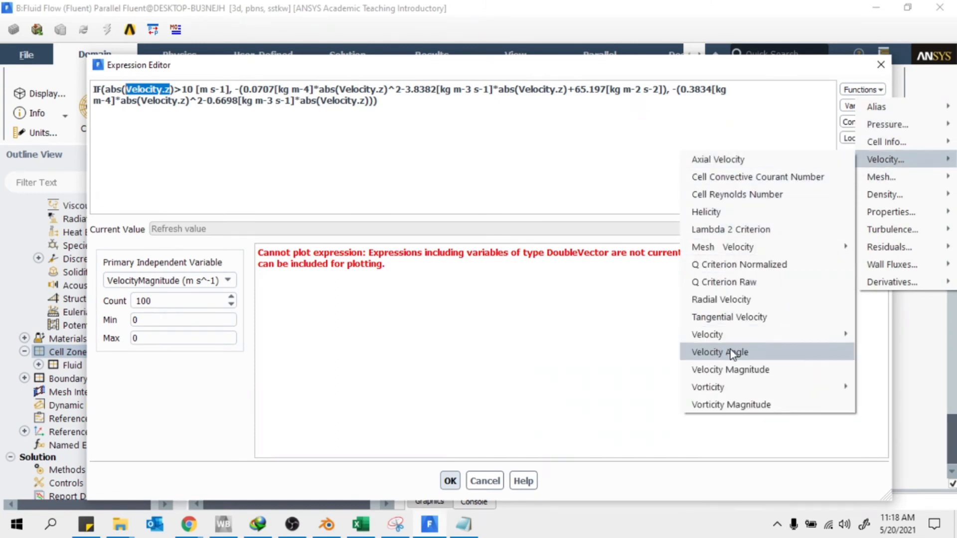
{"action": "left_click", "coordinate": [731, 368]}
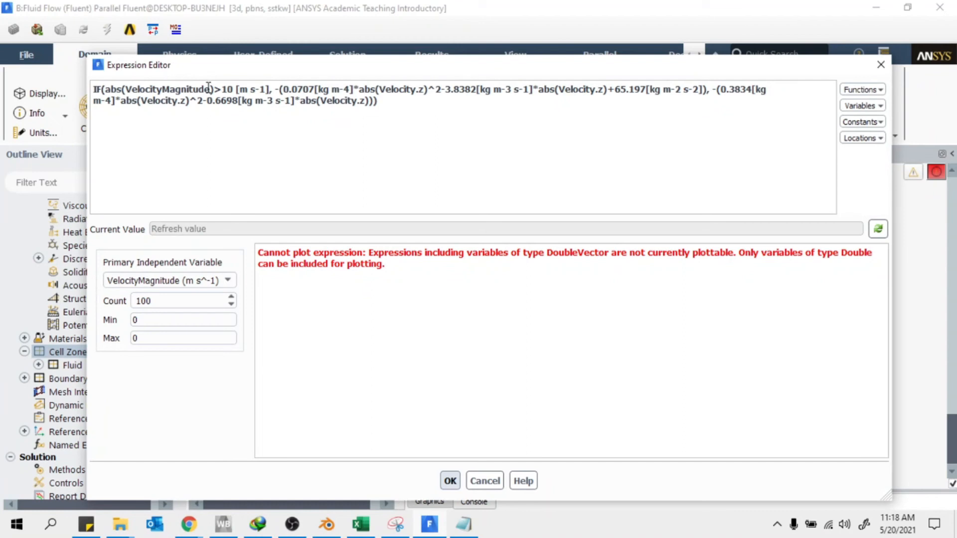
{"action": "left_click_drag", "start_coordinate": [209, 88], "coordinate": [130, 87]}
{"action": "key", "text": "ctrl+c"}
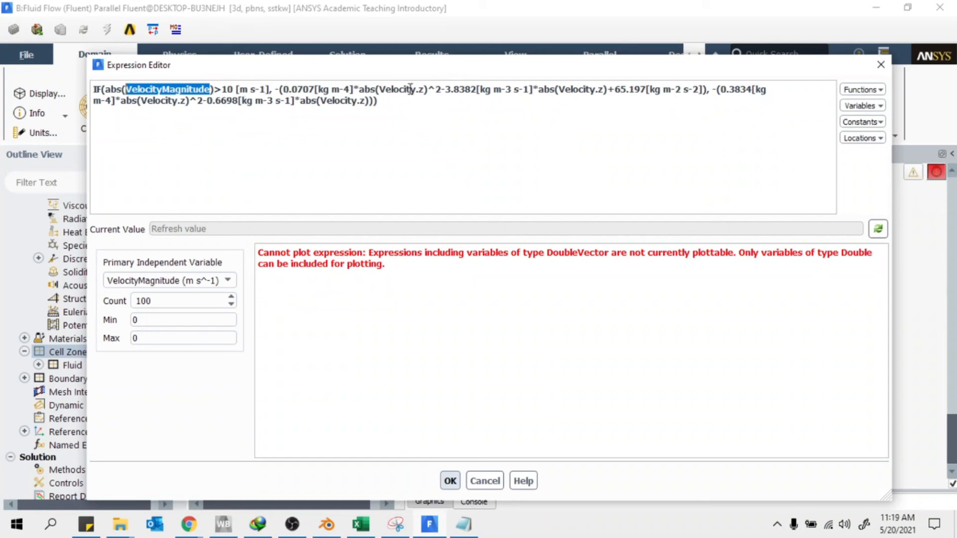
Paste VelocityMagnitude over the next three Velocity.z references
{"action": "left_click_drag", "start_coordinate": [424, 89], "coordinate": [380, 91]}
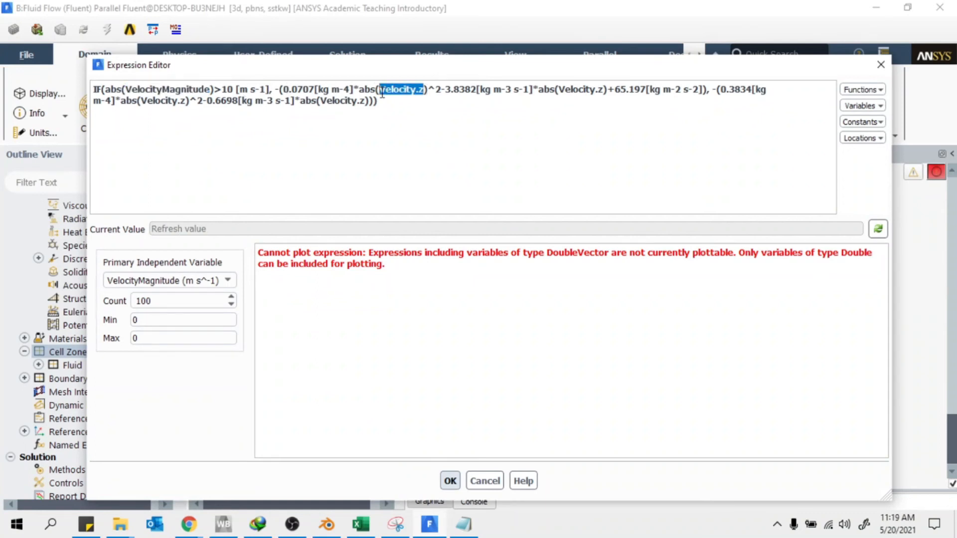
{"action": "key", "text": "ctrl+v"}
{"action": "left_click_drag", "start_coordinate": [644, 89], "coordinate": [603, 93]}
{"action": "key", "text": "ctrl+v"}
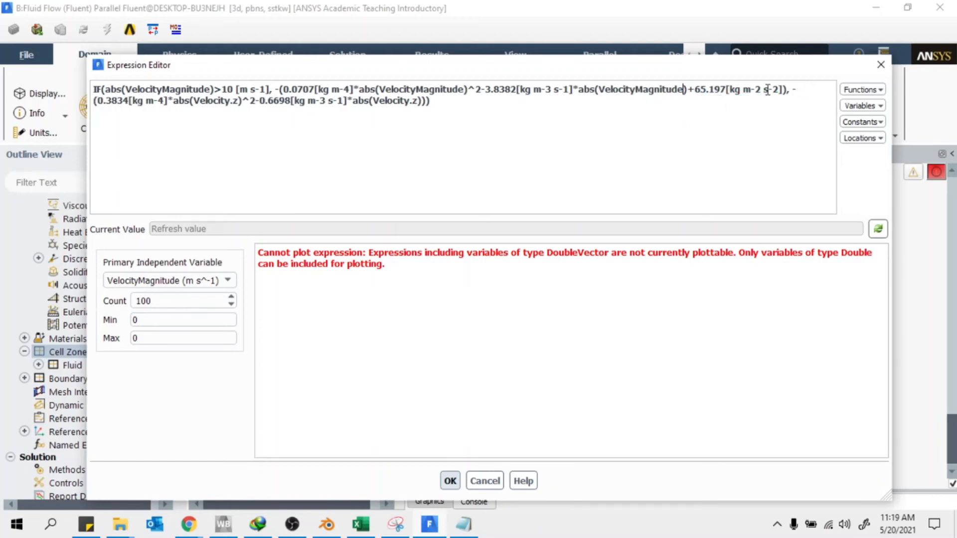
{"action": "left_click_drag", "start_coordinate": [239, 101], "coordinate": [191, 101]}
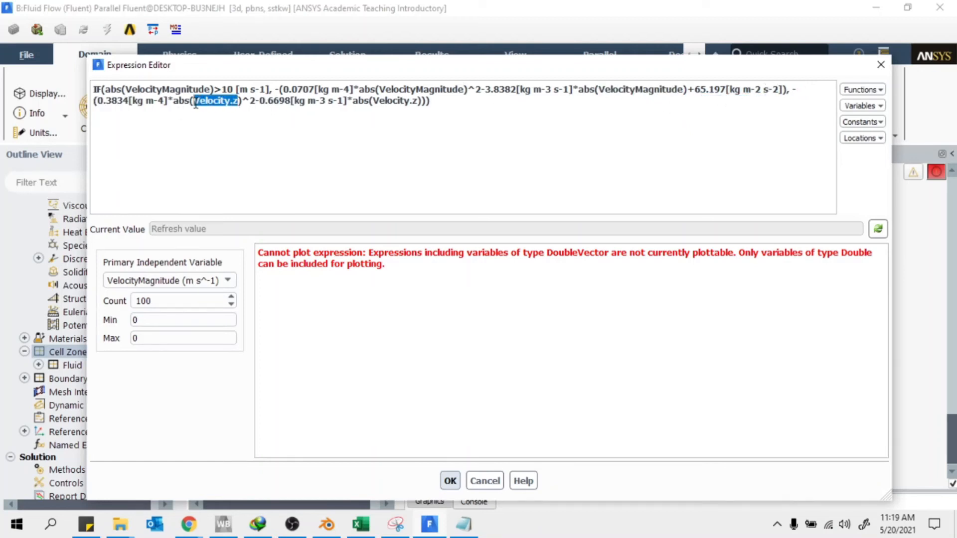
{"action": "key", "text": "ctrl+v"}
{"action": "left_click_drag", "start_coordinate": [456, 102], "coordinate": [413, 102]}
Replace the last Velocity.z, then swap 0.0707 for the fitted 0.003
{"action": "key", "text": "ctrl+v"}
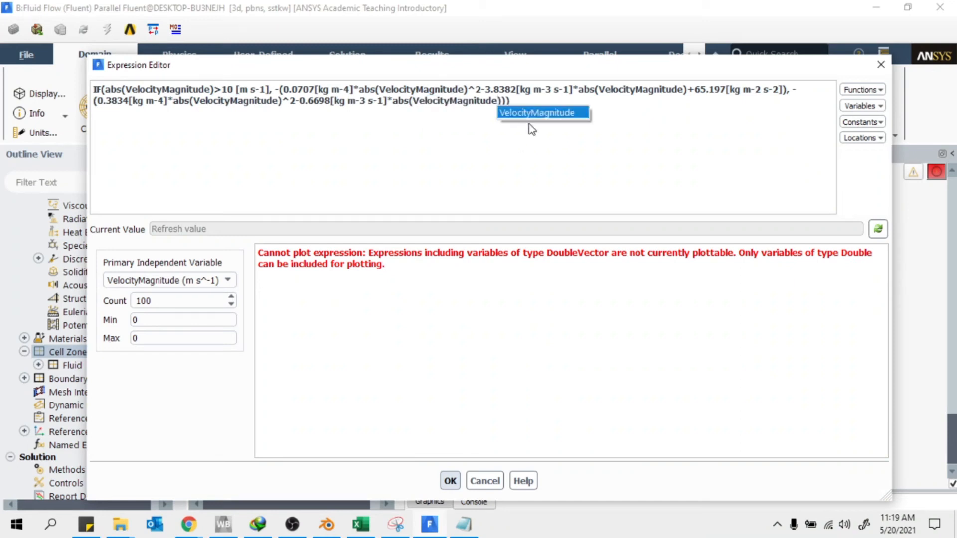
{"action": "left_click", "coordinate": [360, 524]}
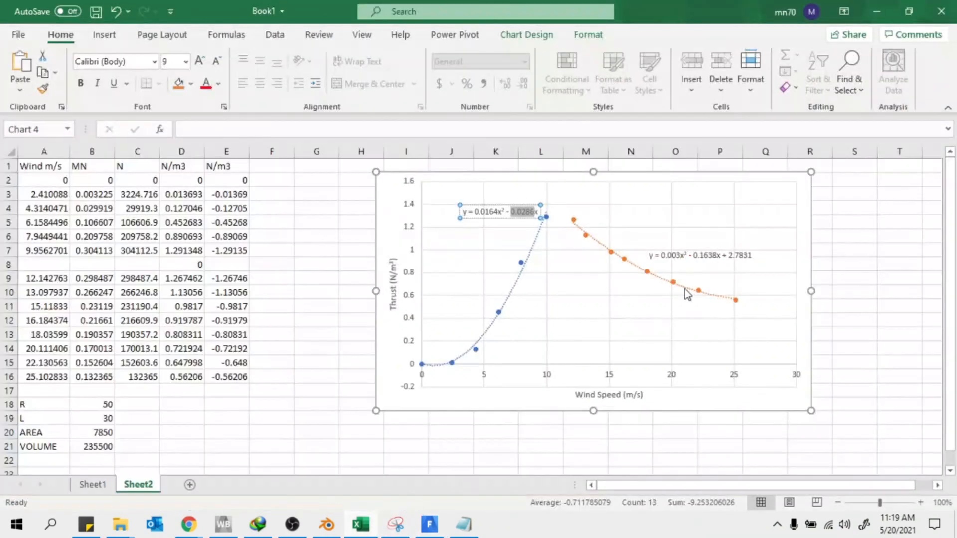
{"action": "left_click", "coordinate": [719, 259]}
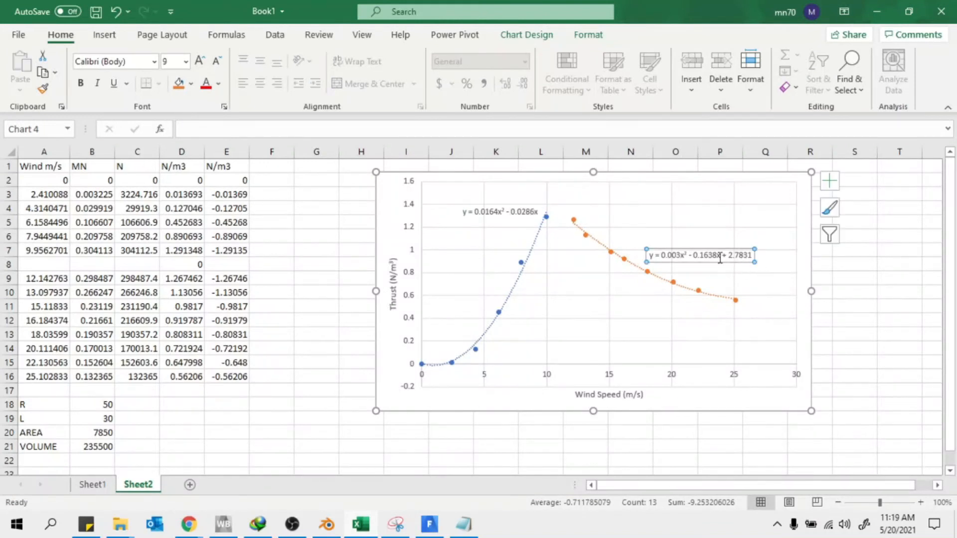
{"action": "left_click_drag", "start_coordinate": [679, 256], "coordinate": [666, 257]}
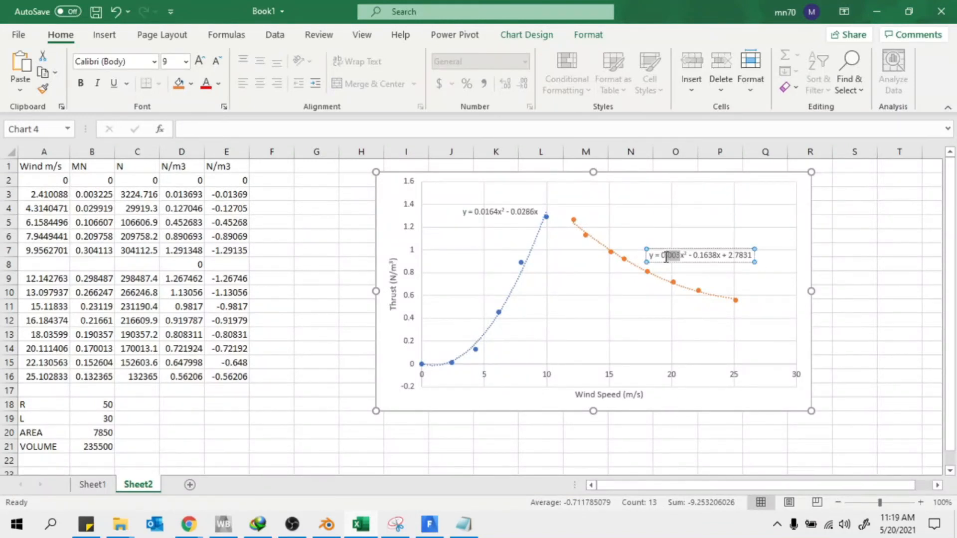
{"action": "key", "text": "alt+Tab"}
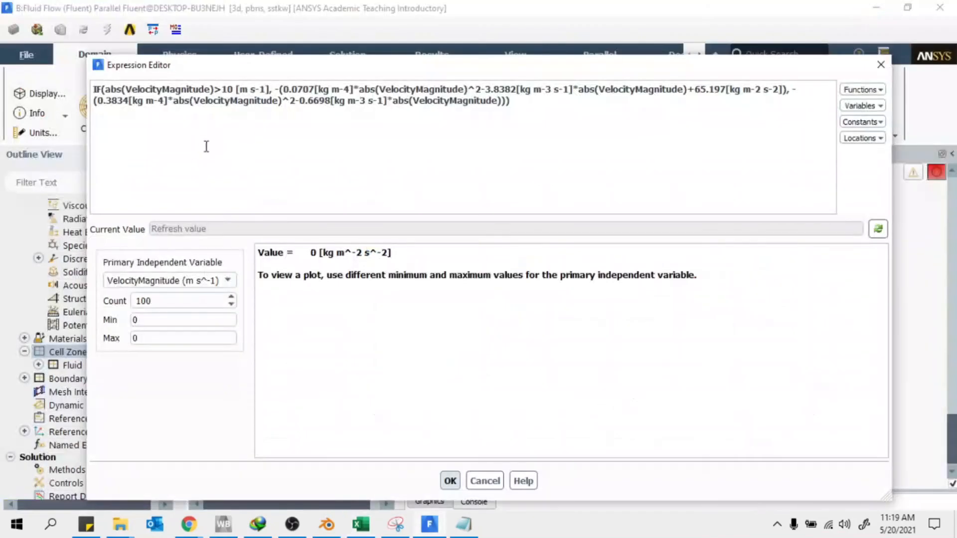
{"action": "left_click_drag", "start_coordinate": [317, 90], "coordinate": [282, 93]}
{"action": "type", "text": "0.003"}
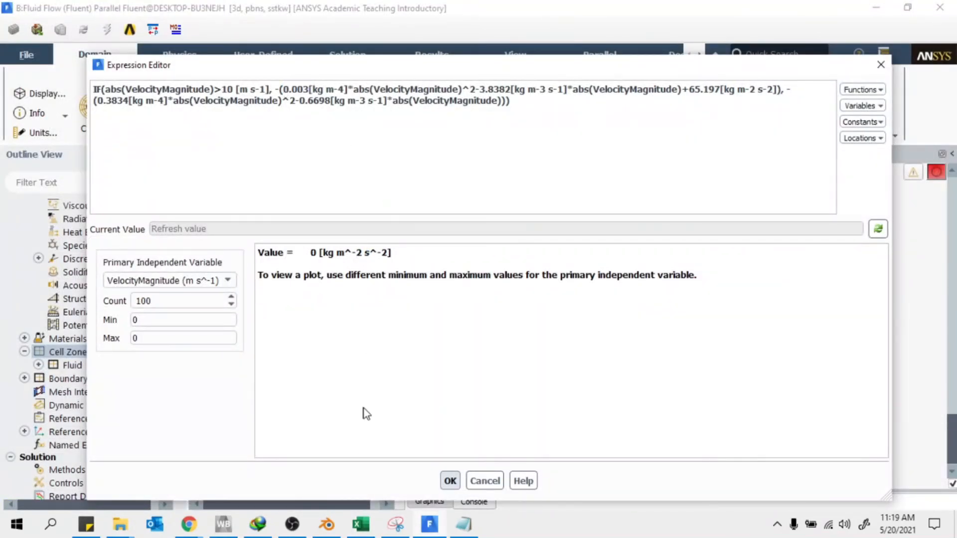
Replace the 3.8382 coefficient with the fitted 0.1638
{"action": "left_click", "coordinate": [363, 529]}
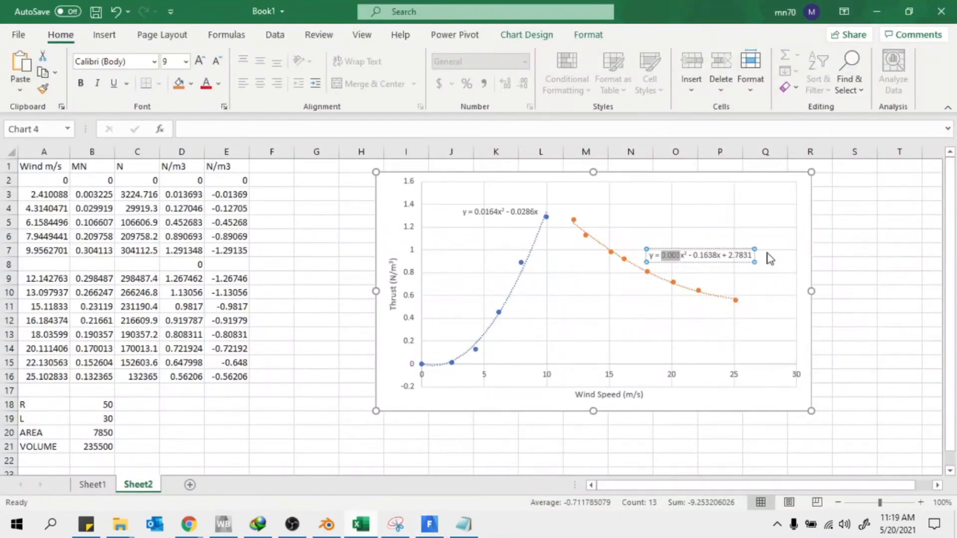
{"action": "left_click_drag", "start_coordinate": [713, 256], "coordinate": [704, 256]}
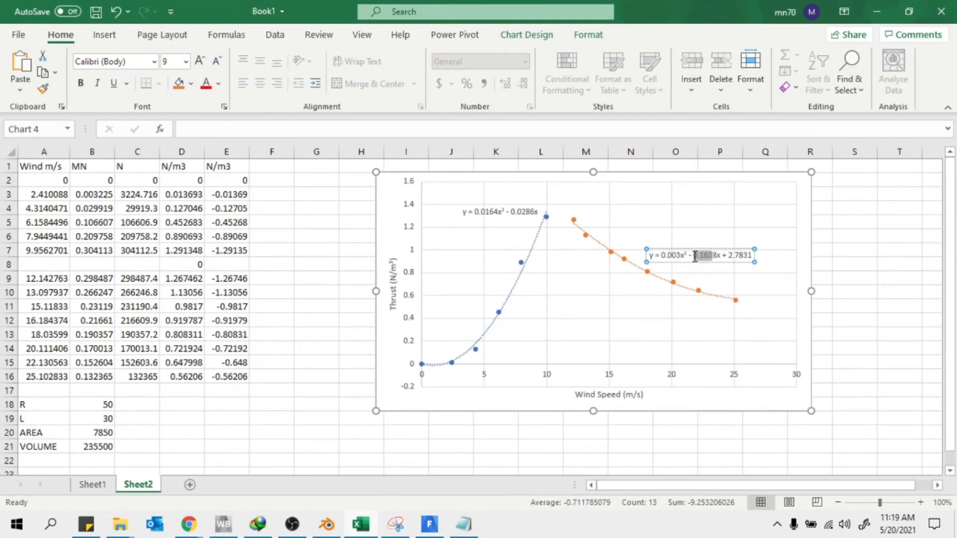
{"action": "left_click", "coordinate": [876, 11]}
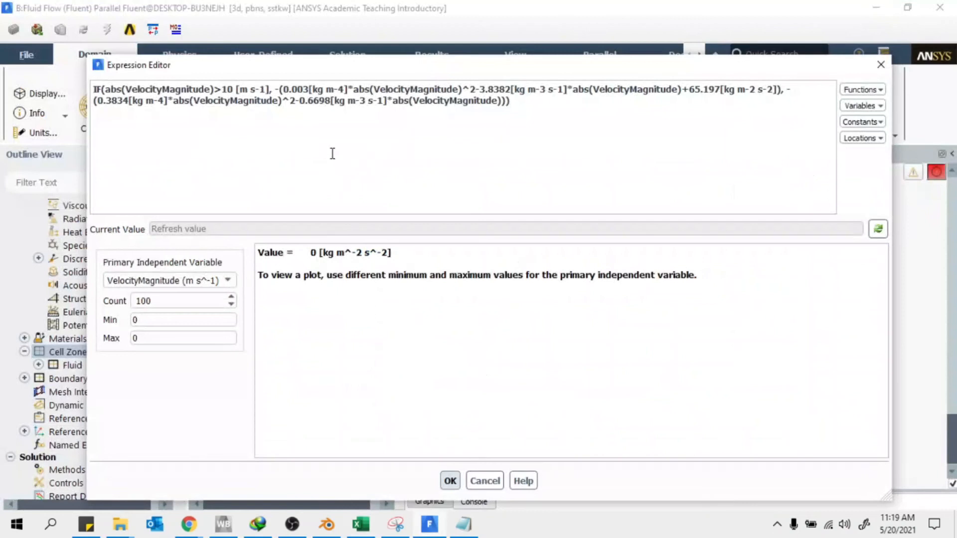
{"action": "left_click_drag", "start_coordinate": [509, 89], "coordinate": [479, 90]}
{"action": "type", "text": "0.163"}
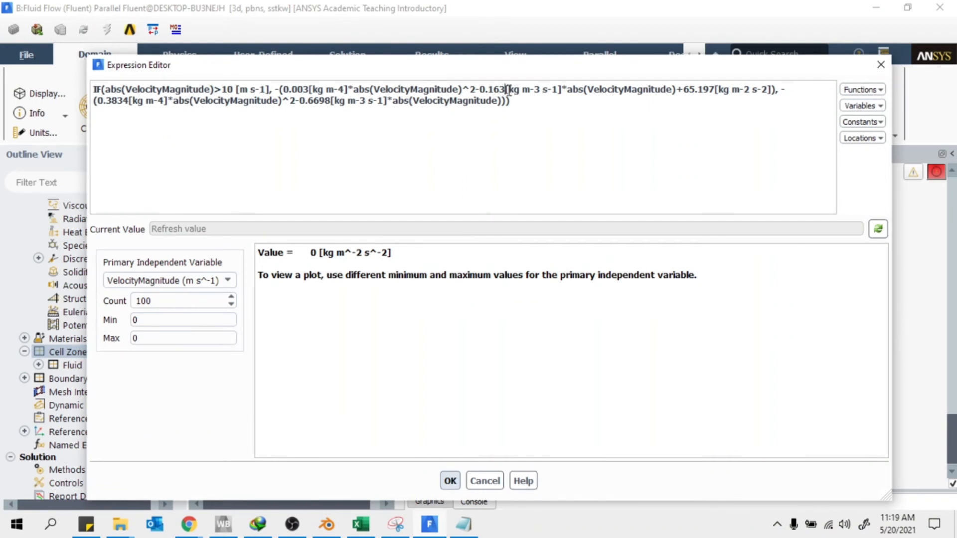
{"action": "type", "text": "8"}
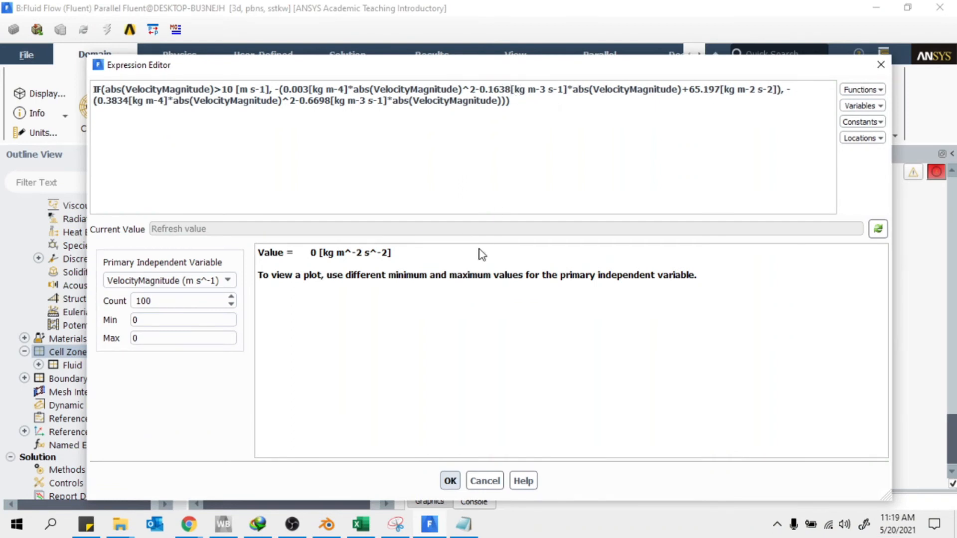
Replace the 65.197 constant with the fitted 2.7831
{"action": "left_click", "coordinate": [461, 531]}
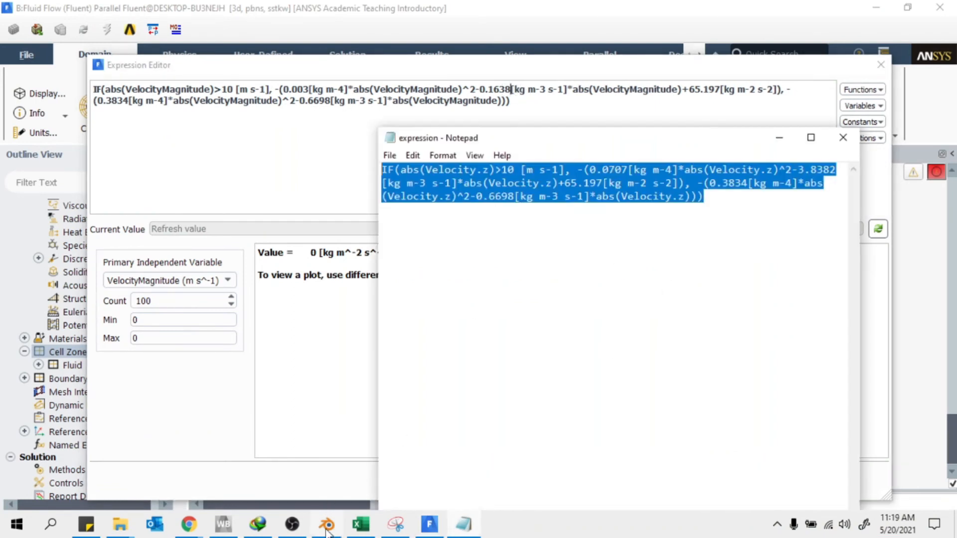
{"action": "left_click", "coordinate": [358, 531]}
{"action": "double_click", "coordinate": [734, 256]}
{"action": "key", "text": "ctrl+c"}
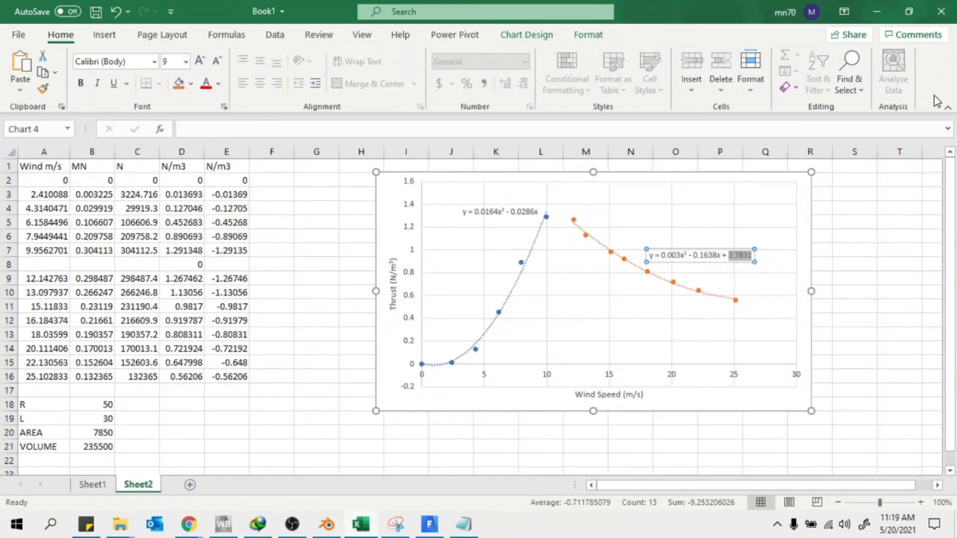
{"action": "left_click", "coordinate": [876, 12]}
{"action": "left_click", "coordinate": [262, 147]}
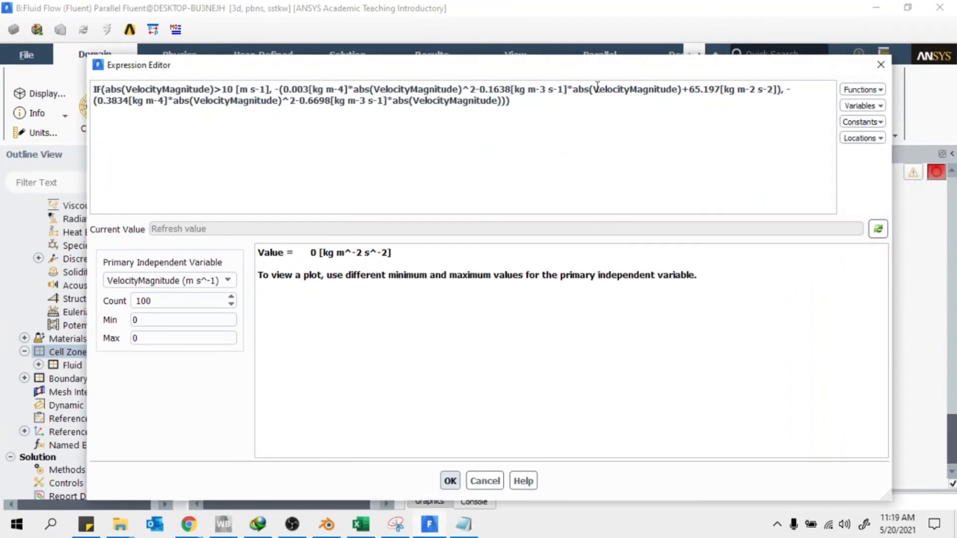
{"action": "left_click_drag", "start_coordinate": [721, 89], "coordinate": [703, 89]}
{"action": "key", "text": "ctrl+v"}
Set the low-wind coefficients to 0.0164 and 0.0286, then refresh the expression's value
{"action": "left_click", "coordinate": [361, 524]}
{"action": "left_click", "coordinate": [500, 212]}
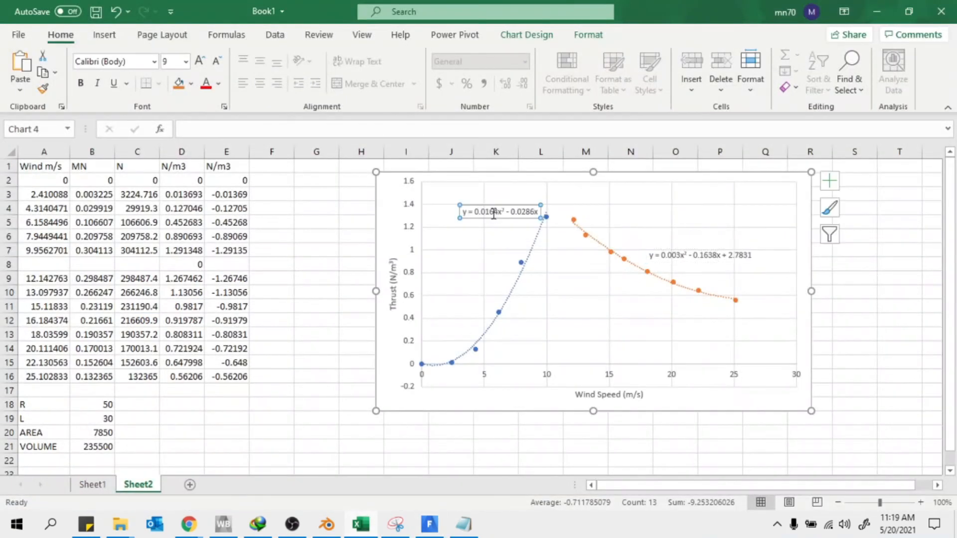
{"action": "left_click_drag", "start_coordinate": [498, 213], "coordinate": [483, 212]}
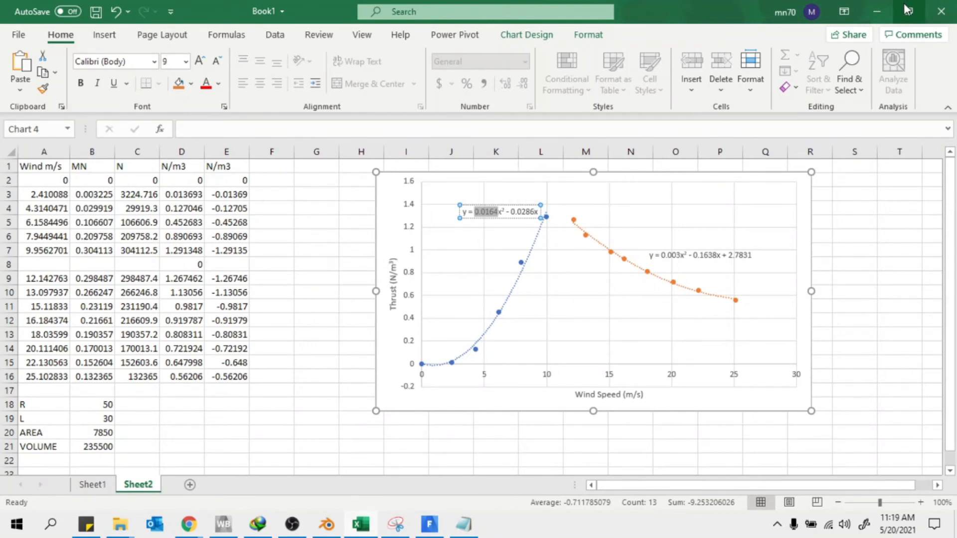
{"action": "left_click", "coordinate": [878, 11]}
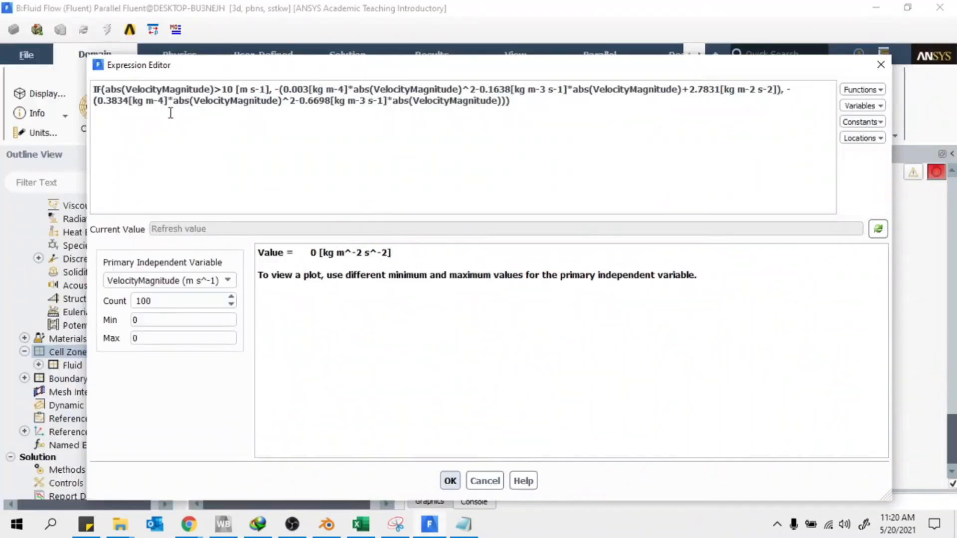
{"action": "left_click_drag", "start_coordinate": [128, 101], "coordinate": [102, 102]}
{"action": "type", "text": "0.0164"}
{"action": "left_click_drag", "start_coordinate": [301, 101], "coordinate": [332, 102]}
{"action": "type", "text": "0286"}
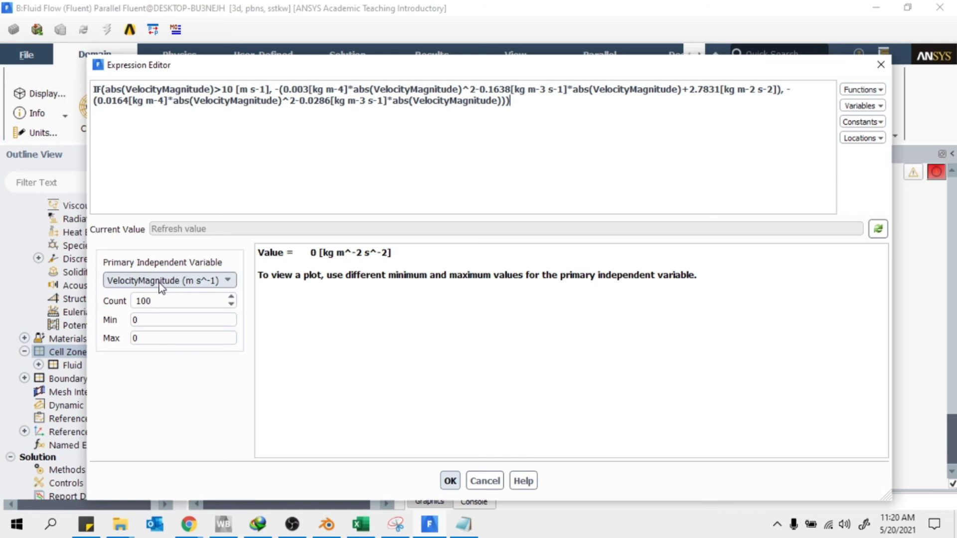
{"action": "left_click", "coordinate": [869, 230]}
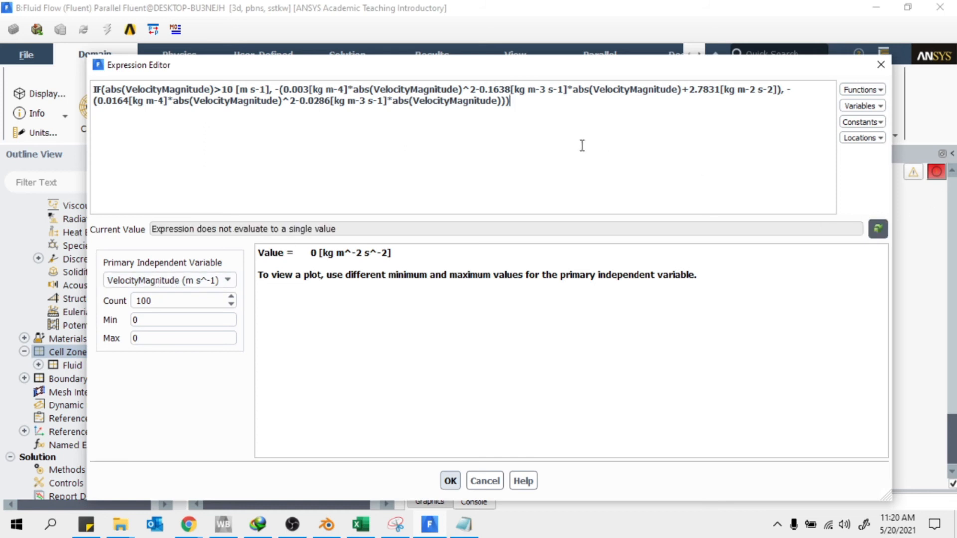
{"action": "left_click_drag", "start_coordinate": [568, 119], "coordinate": [72, 83]}
Copy the updated VelocityMagnitude expression into the Notepad file, replacing the old expression text
{"action": "right_click", "coordinate": [242, 102]}
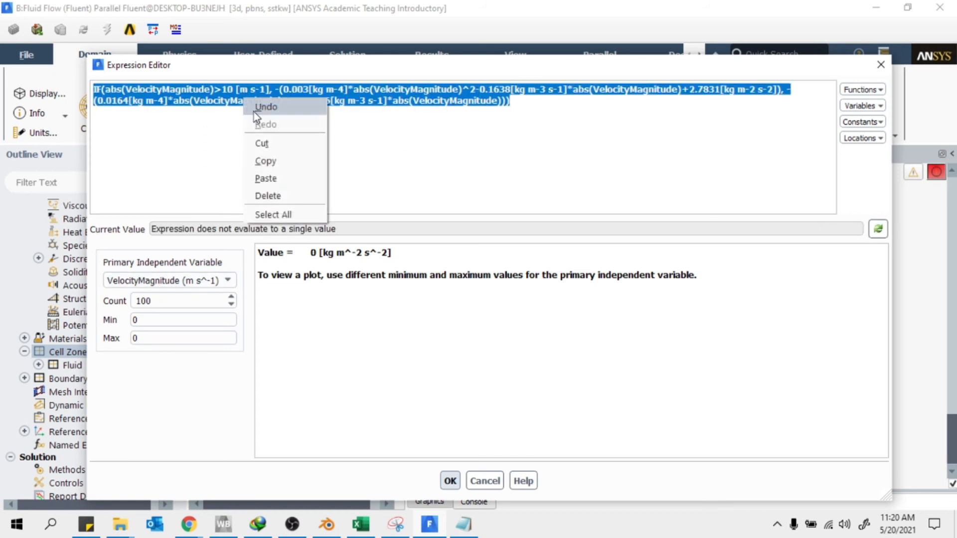
{"action": "left_click", "coordinate": [263, 159]}
{"action": "left_click", "coordinate": [467, 529]}
{"action": "left_click_drag", "start_coordinate": [724, 218], "coordinate": [113, 130]}
{"action": "key", "text": "BackSpace"}
{"action": "right_click", "coordinate": [455, 188]}
{"action": "left_click", "coordinate": [506, 245]}
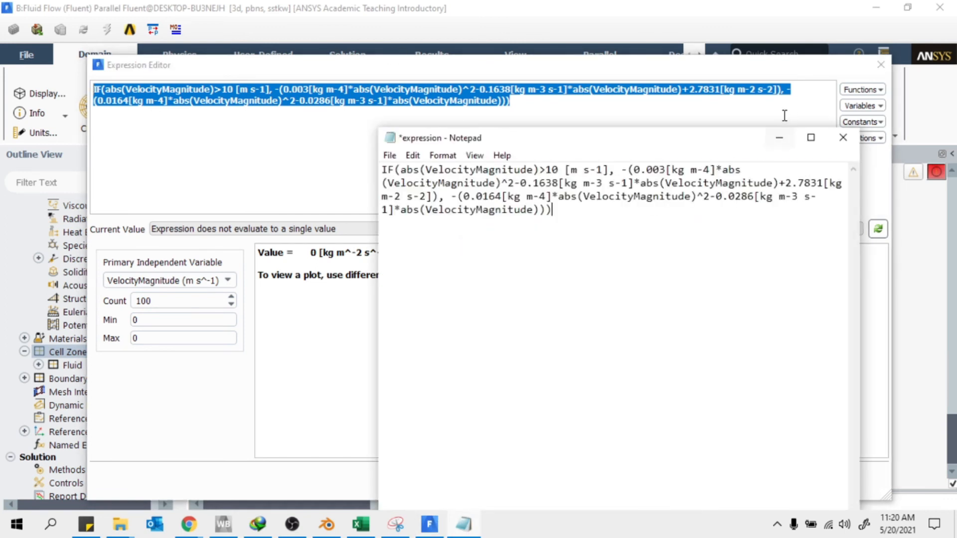
Plot the expression with Max 25, make it tzone1's single Y momentum source, and apply
{"action": "left_click", "coordinate": [279, 339]}
{"action": "double_click", "coordinate": [134, 338]}
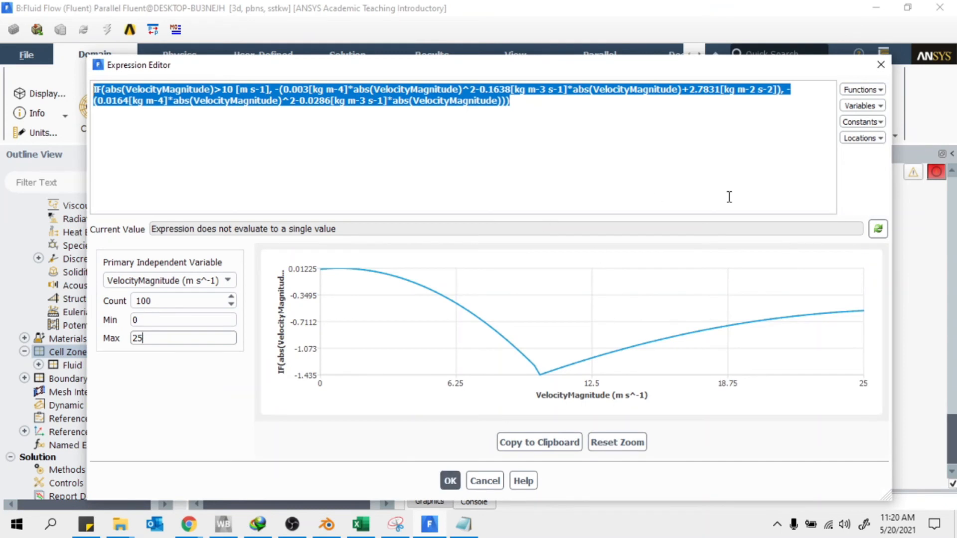
{"action": "left_click", "coordinate": [450, 480]}
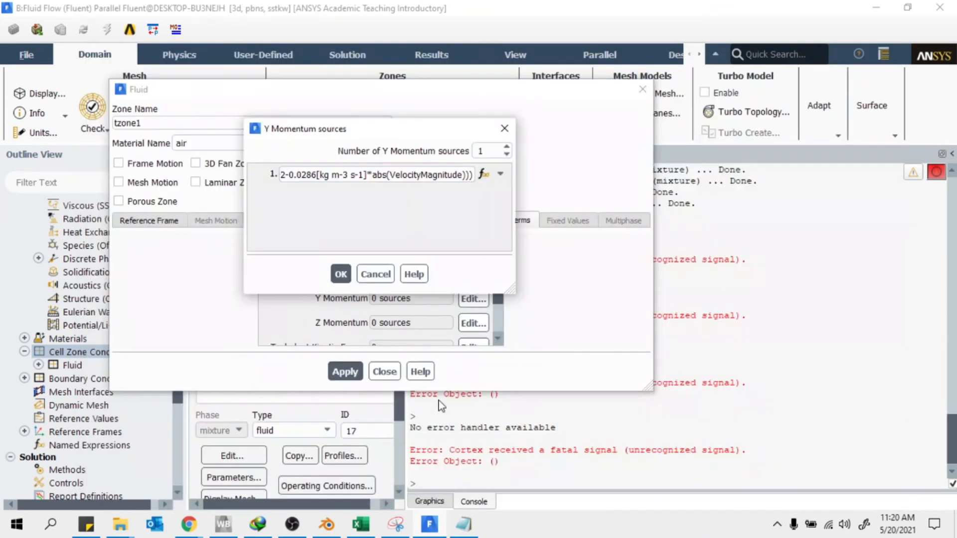
{"action": "left_click", "coordinate": [341, 275]}
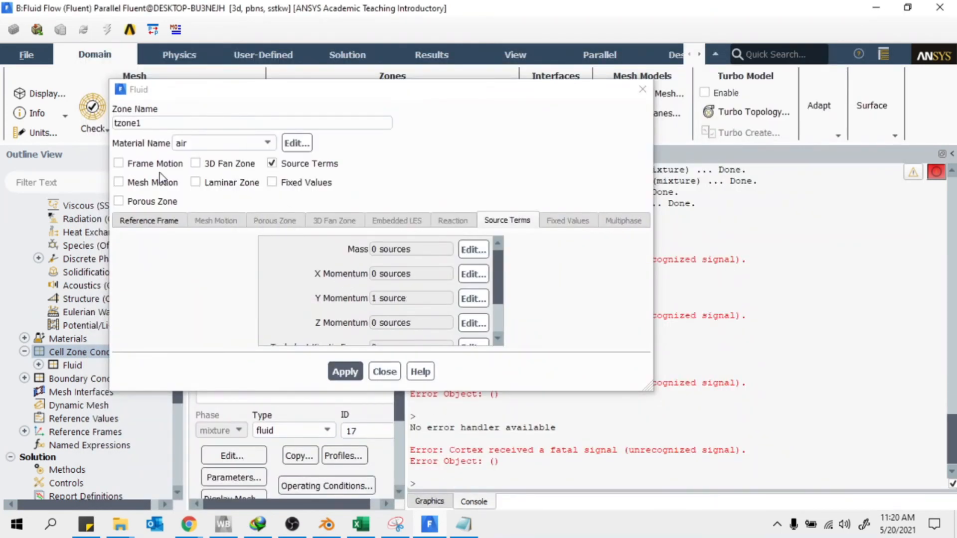
{"action": "left_click", "coordinate": [342, 371]}
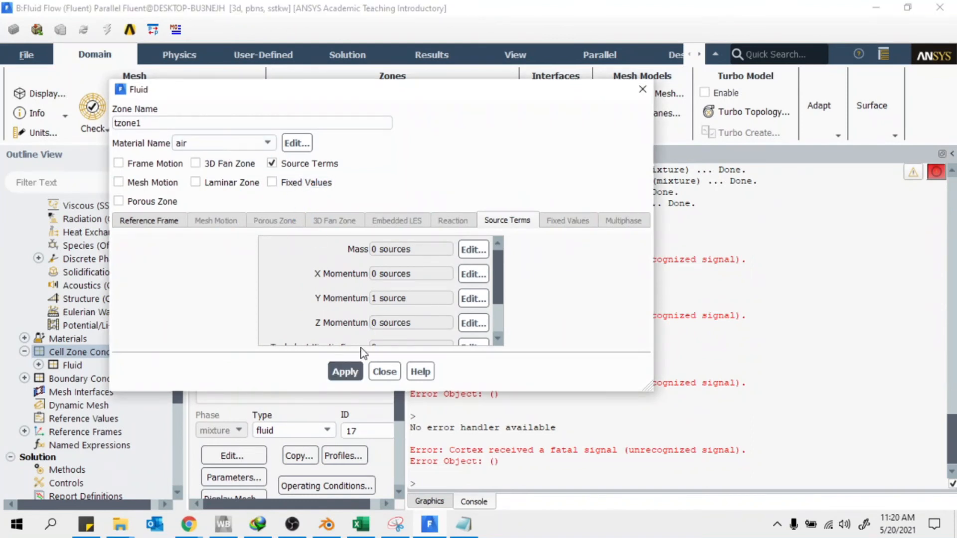
{"action": "left_click", "coordinate": [343, 372]}
Copy tzone1's cell zone conditions to tzone2 through tzone6
{"action": "left_click", "coordinate": [384, 371]}
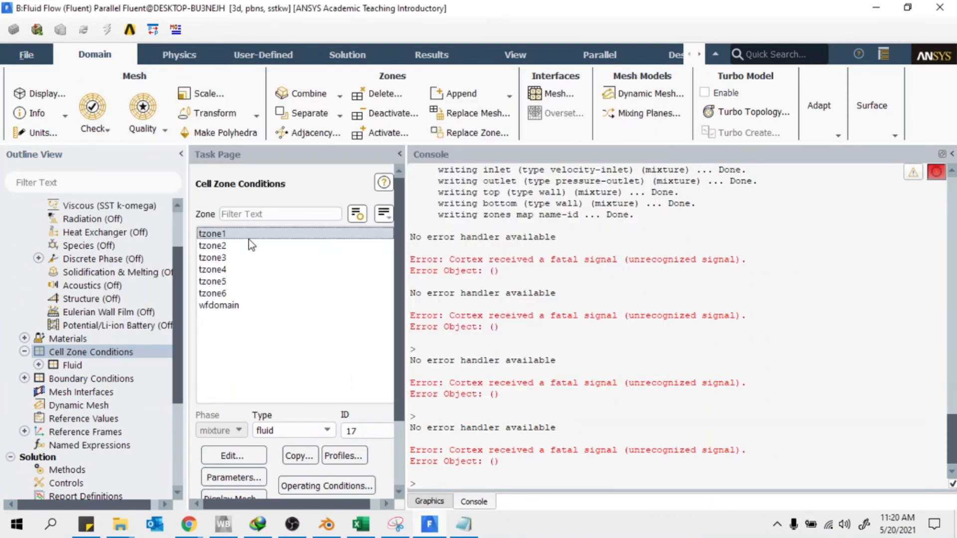
{"action": "left_click", "coordinate": [309, 455]}
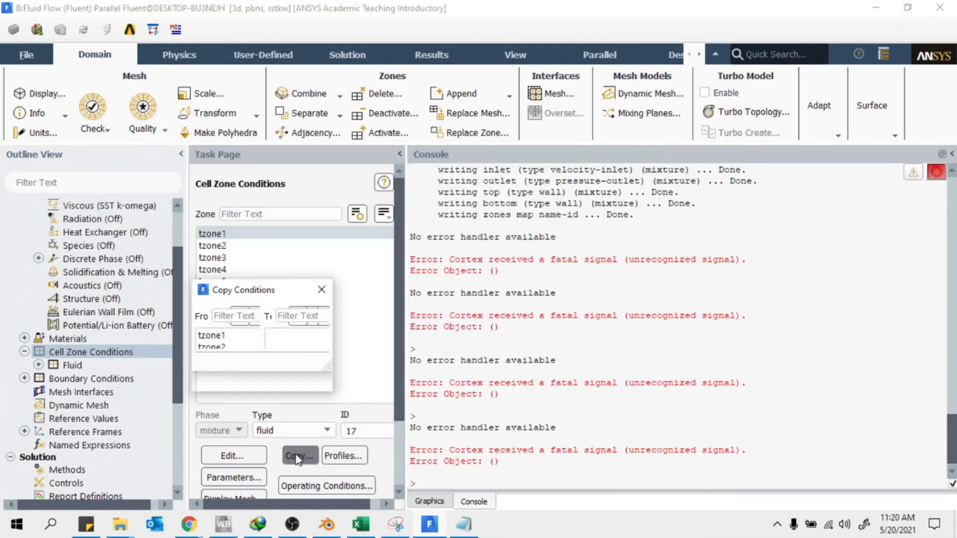
{"action": "left_click", "coordinate": [239, 336]}
{"action": "left_click_drag", "start_coordinate": [404, 336], "coordinate": [414, 384]}
{"action": "left_click", "coordinate": [368, 446]}
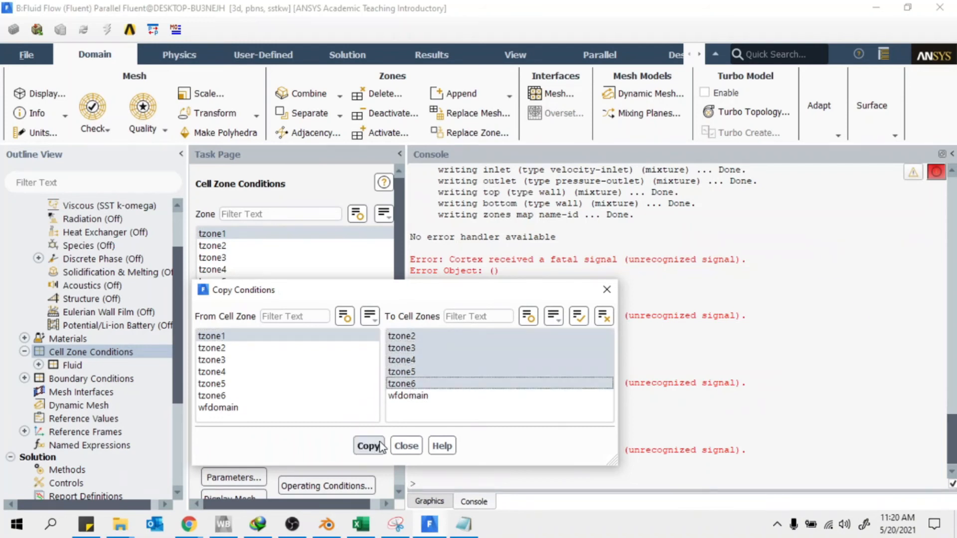
{"action": "left_click", "coordinate": [484, 276]}
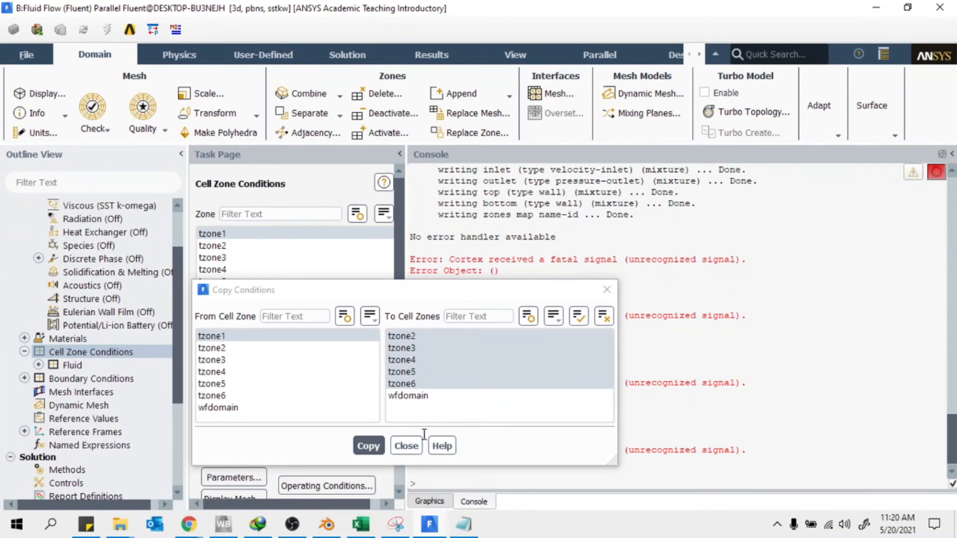
{"action": "left_click", "coordinate": [404, 446]}
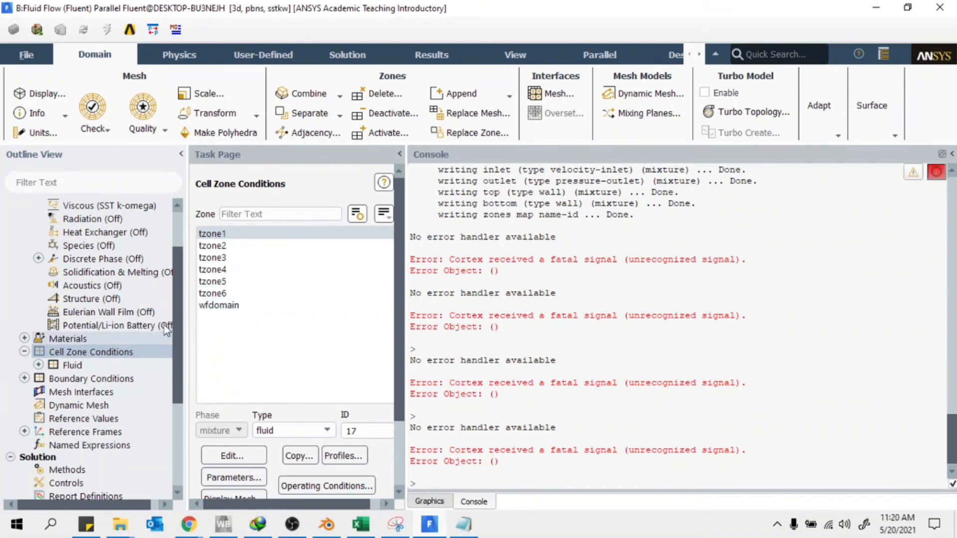
Open the inlet boundary's velocity settings from Boundary Conditions
{"action": "scroll", "coordinate": [160, 372], "scroll_direction": "down", "scroll_amount": 2}
{"action": "scroll", "coordinate": [159, 372], "scroll_direction": "down", "scroll_amount": 3}
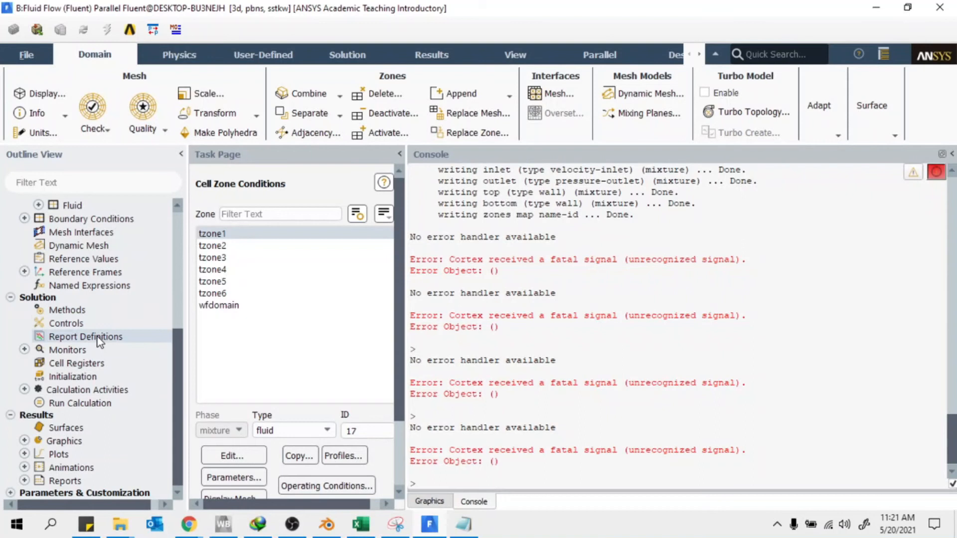
{"action": "scroll", "coordinate": [69, 315], "scroll_direction": "up", "scroll_amount": 2}
{"action": "scroll", "coordinate": [69, 315], "scroll_direction": "up", "scroll_amount": 2}
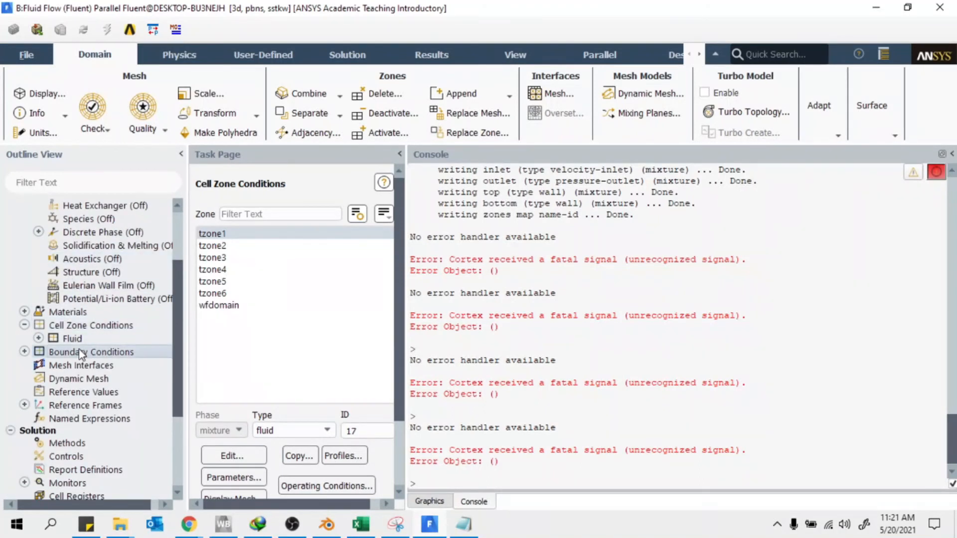
{"action": "double_click", "coordinate": [75, 350]}
{"action": "left_click", "coordinate": [246, 248]}
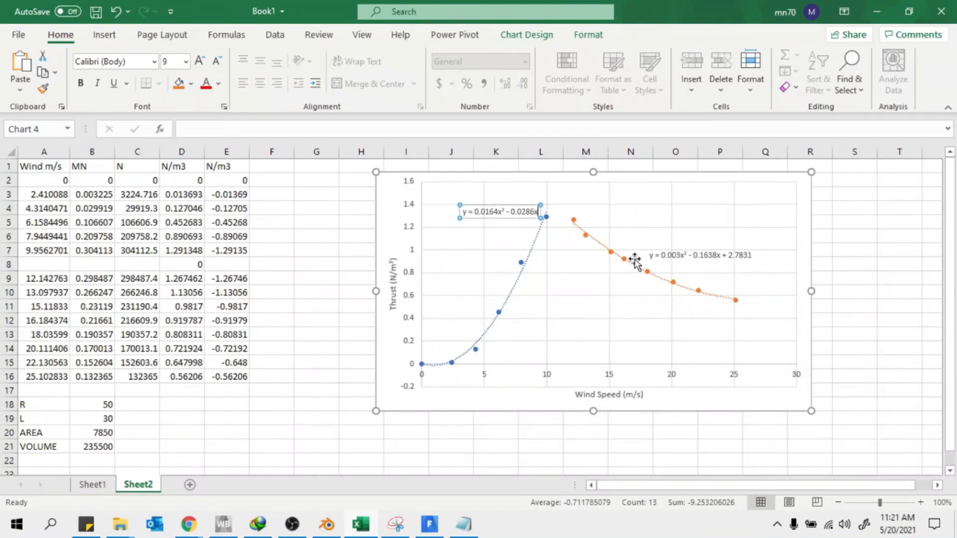
{"action": "left_click", "coordinate": [867, 7]}
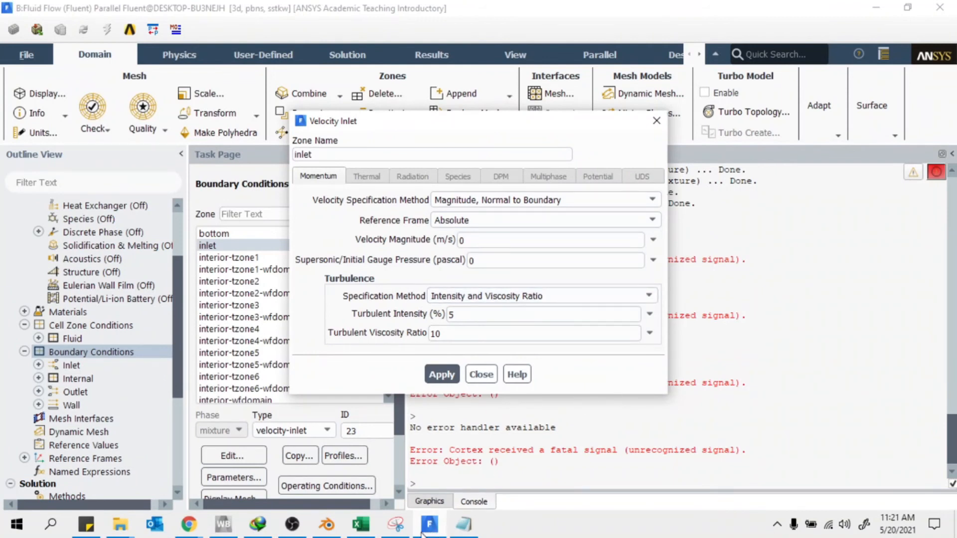
Check the saved expression in Notepad and the Excel thrust-versus-wind-speed chart
{"action": "left_click", "coordinate": [395, 524]}
{"action": "left_click", "coordinate": [395, 524]}
{"action": "left_click", "coordinate": [468, 524]}
{"action": "left_click", "coordinate": [468, 524]}
{"action": "left_click", "coordinate": [359, 525]}
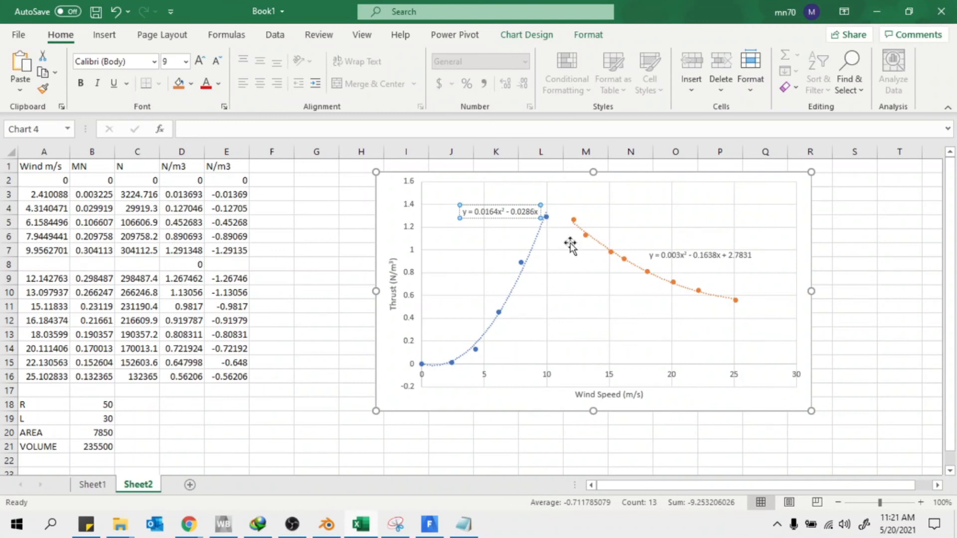
{"action": "left_click", "coordinate": [876, 11]}
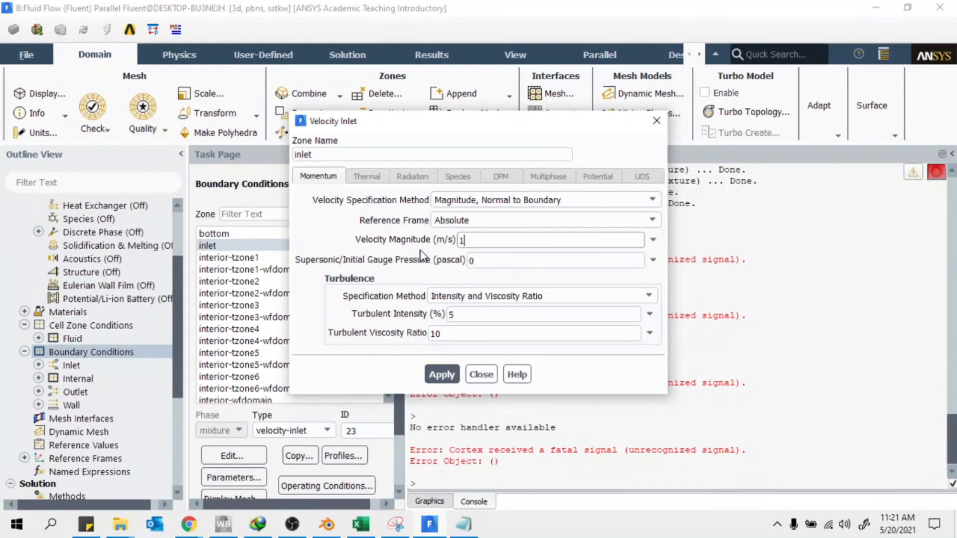
Set the inlet to Magnitude and Direction at 12 m/s along Y (0, 1, 0)
{"action": "left_click", "coordinate": [466, 200]}
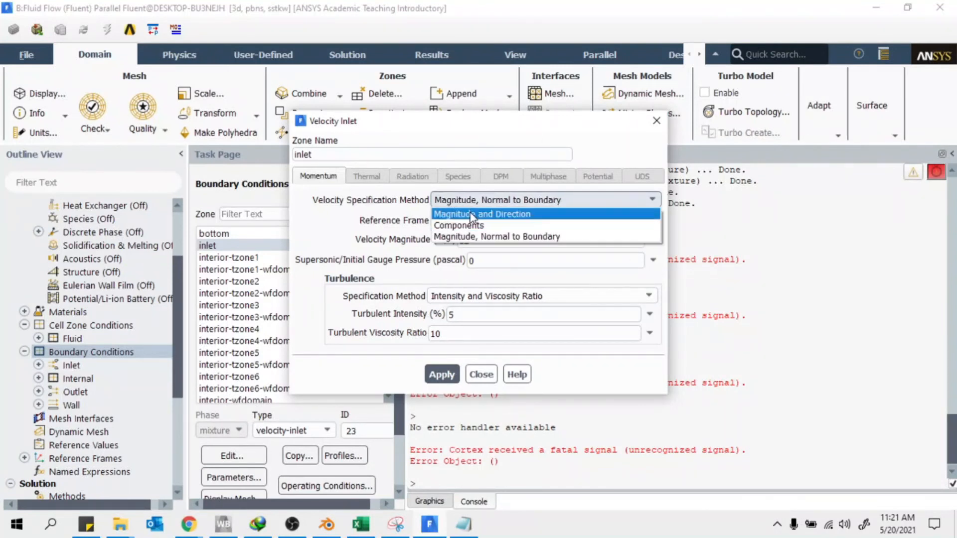
{"action": "left_click", "coordinate": [480, 215]}
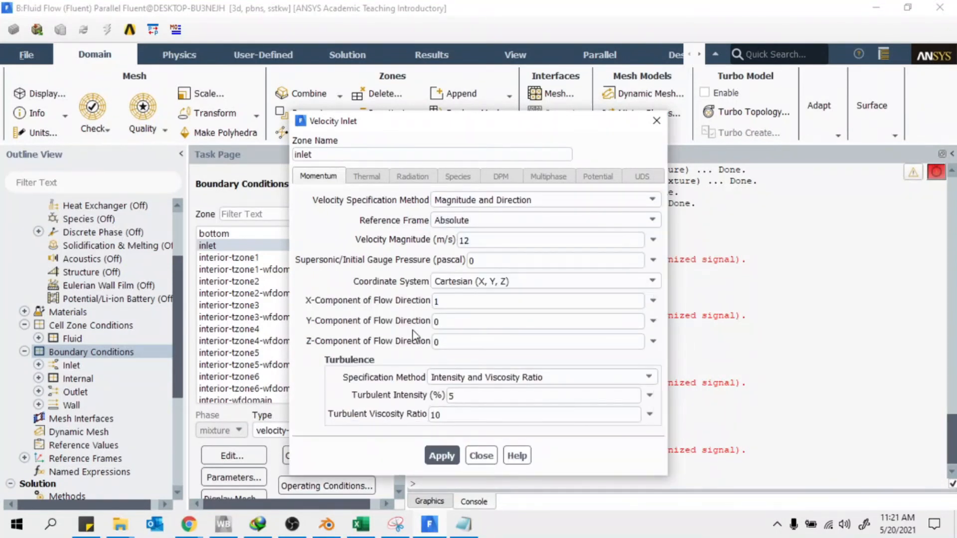
{"action": "left_click_drag", "start_coordinate": [452, 126], "coordinate": [251, 67]}
{"action": "left_click", "coordinate": [431, 501]}
{"action": "left_click_drag", "start_coordinate": [703, 344], "coordinate": [704, 285]}
{"action": "left_click", "coordinate": [245, 242]}
{"action": "double_click", "coordinate": [249, 260]}
{"action": "type", "text": "1"}
{"action": "double_click", "coordinate": [266, 243]}
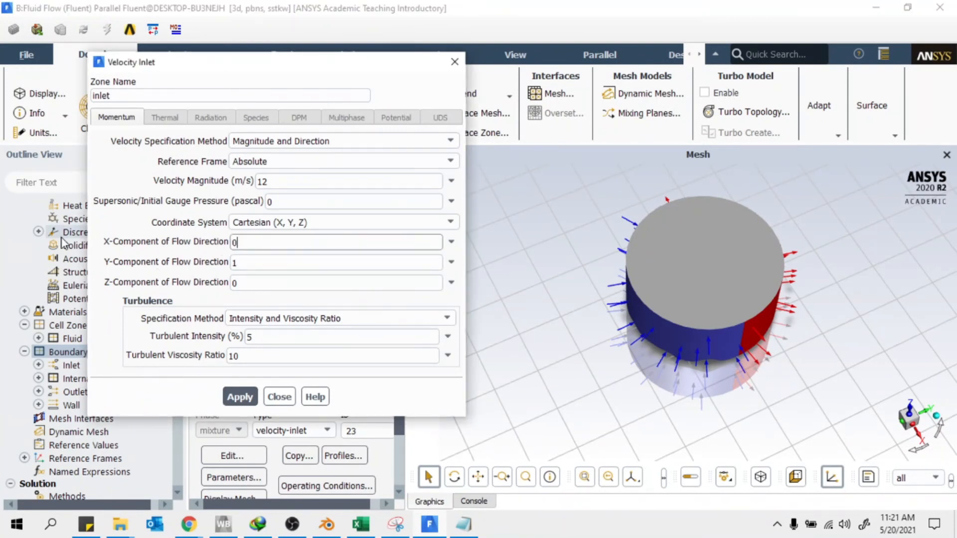
{"action": "left_click", "coordinate": [279, 397]}
{"action": "scroll", "coordinate": [271, 366], "scroll_direction": "down", "scroll_amount": 3}
{"action": "left_click", "coordinate": [232, 313]}
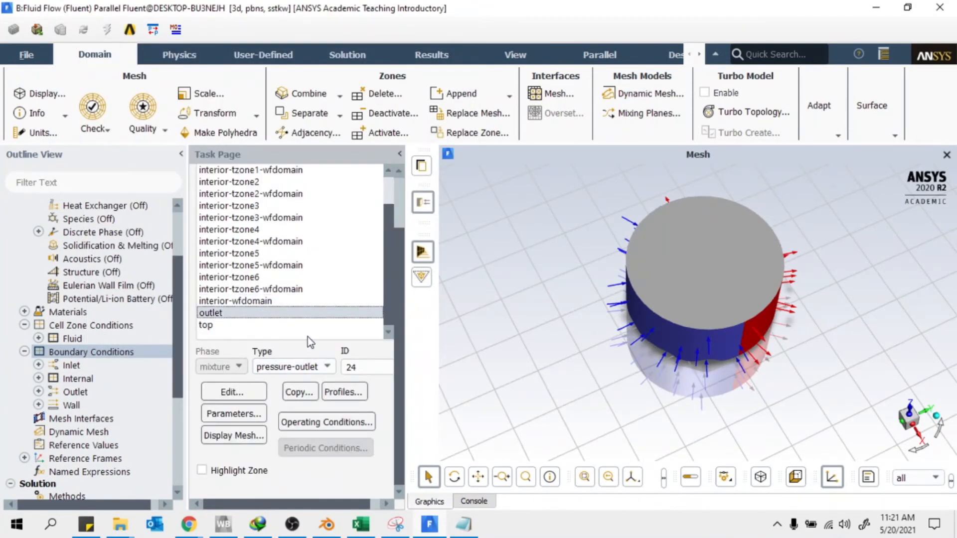
Change the top wall to a Specified Shear condition with zero shear stress components
{"action": "left_click", "coordinate": [222, 327]}
{"action": "double_click", "coordinate": [220, 325]}
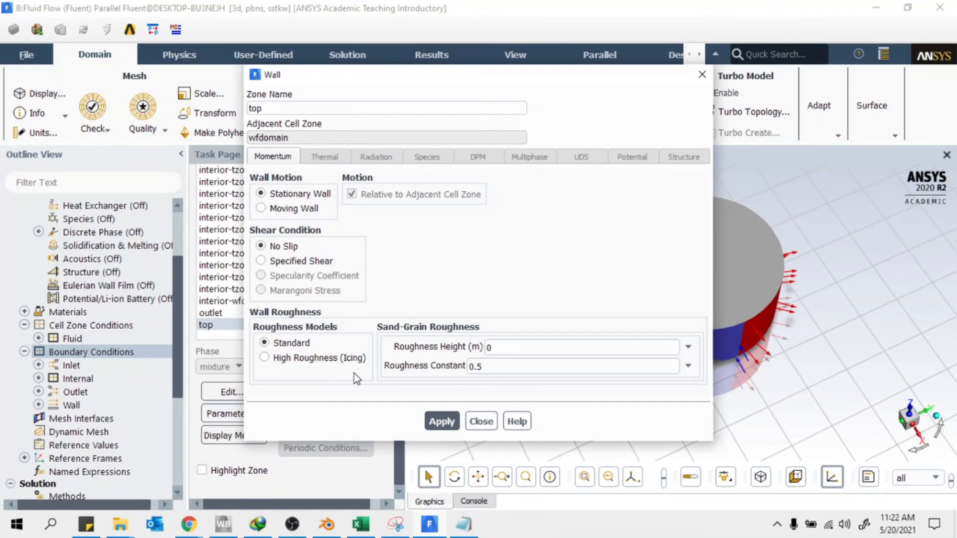
{"action": "left_click", "coordinate": [276, 261]}
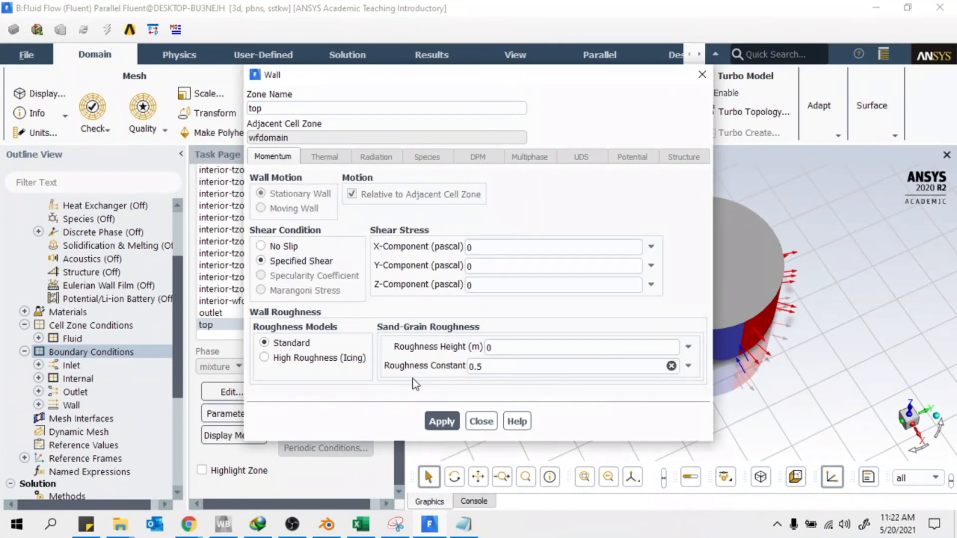
{"action": "left_click", "coordinate": [473, 418]}
{"action": "scroll", "coordinate": [100, 378], "scroll_direction": "down", "scroll_amount": 5}
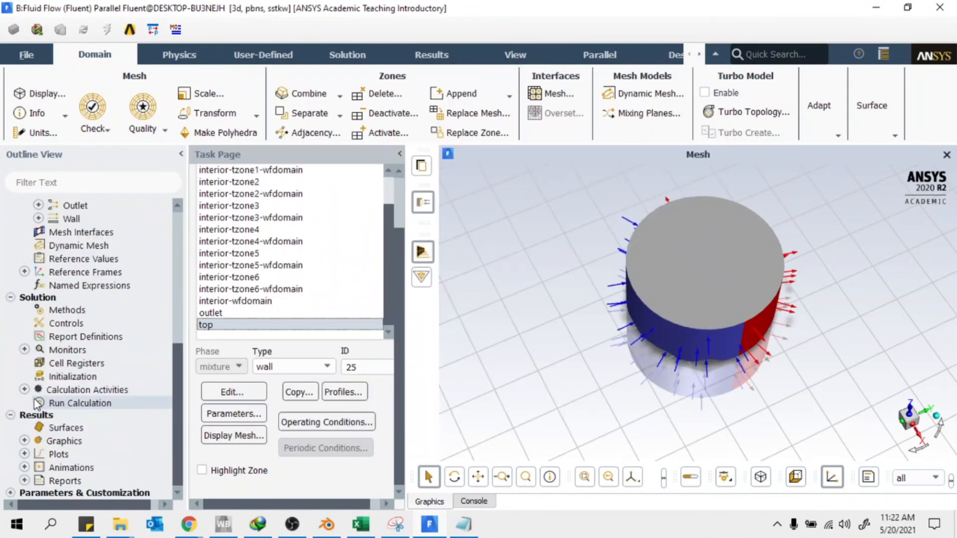
{"action": "double_click", "coordinate": [81, 379]}
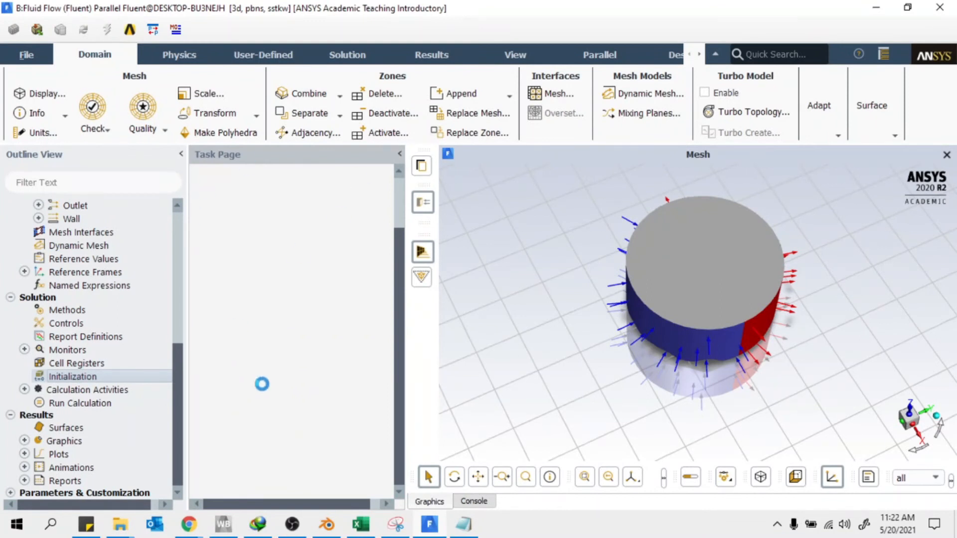
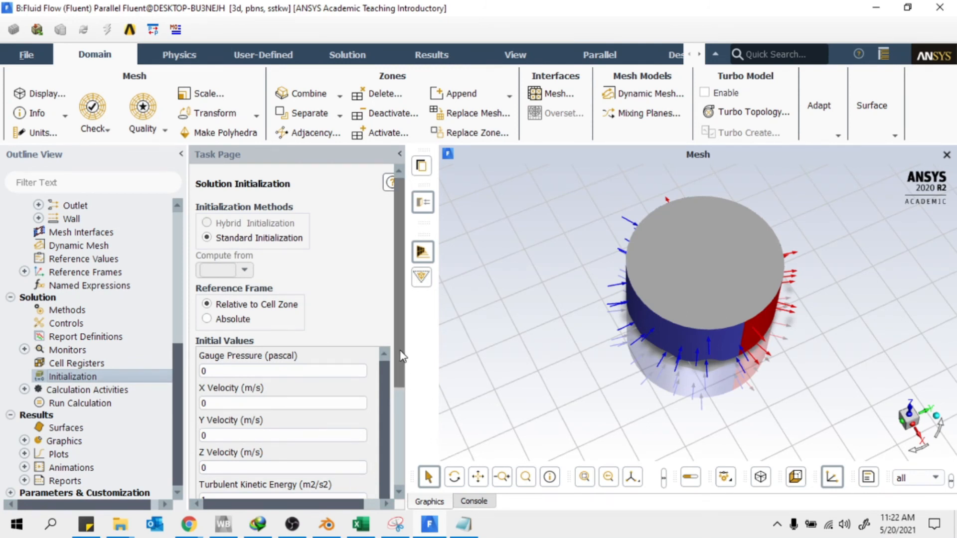
Initialize the solution from the inlet: Y velocity 12.00001 m/s, k 0.5400002, omega 3696.772
{"action": "left_click_drag", "start_coordinate": [400, 354], "coordinate": [396, 447]}
{"action": "scroll", "coordinate": [383, 352], "scroll_direction": "up", "scroll_amount": 5}
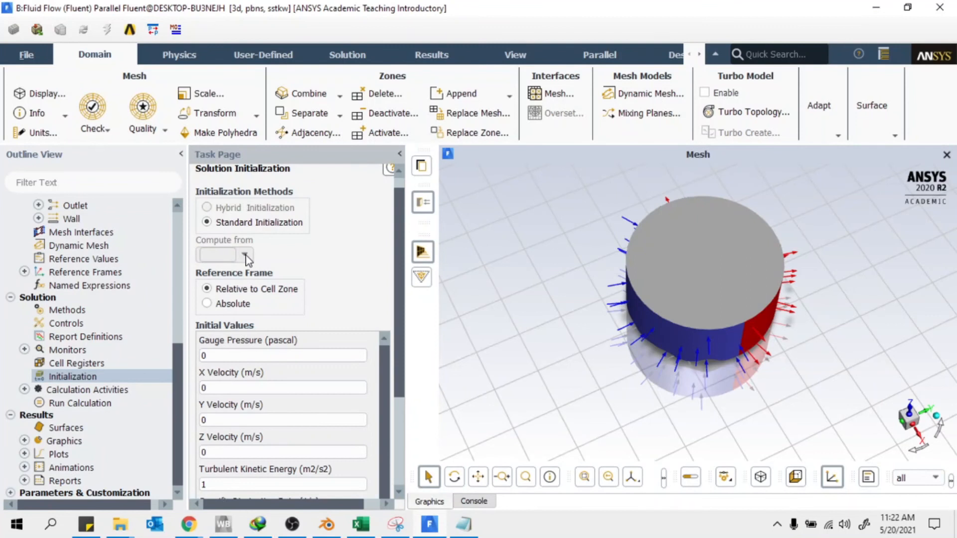
{"action": "scroll", "coordinate": [222, 298], "scroll_direction": "down", "scroll_amount": 5}
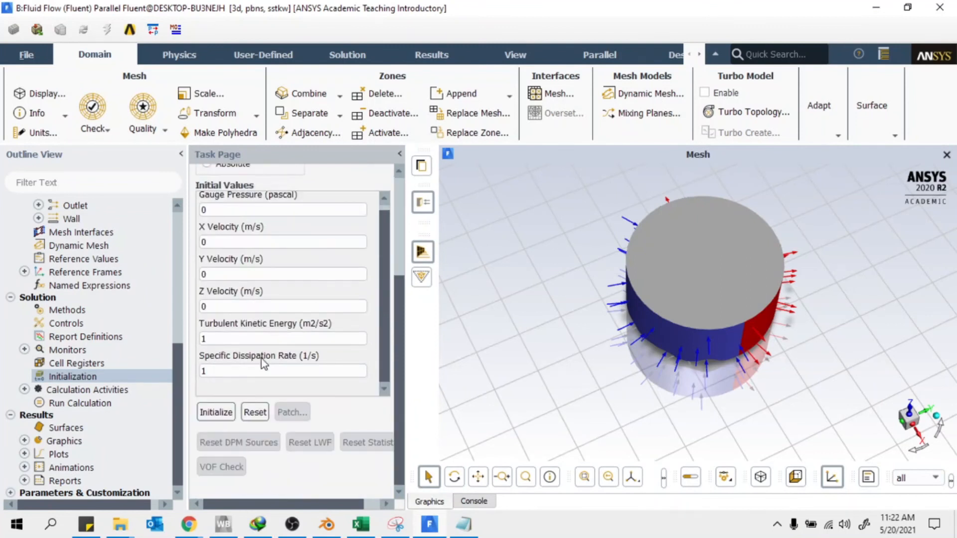
{"action": "left_click", "coordinate": [216, 412]}
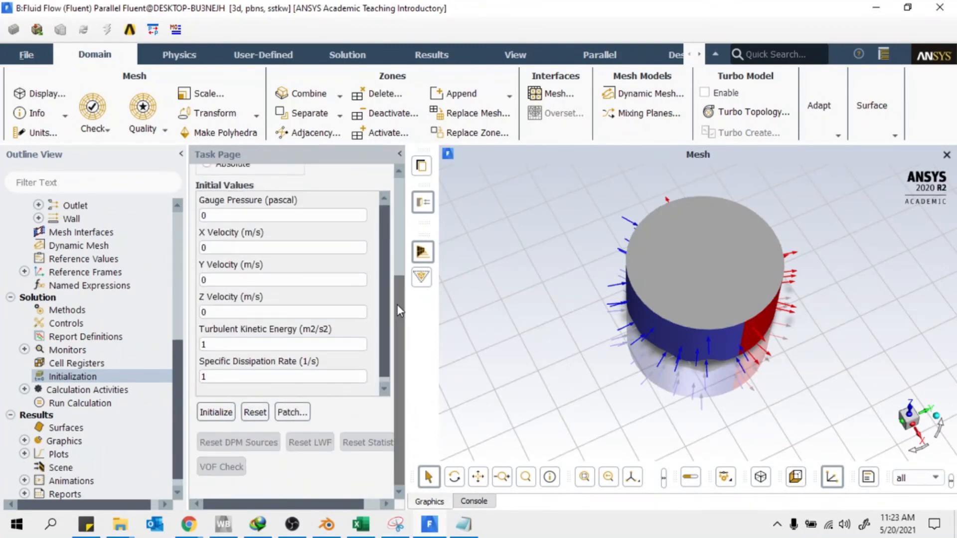
{"action": "left_click_drag", "start_coordinate": [396, 306], "coordinate": [398, 185]}
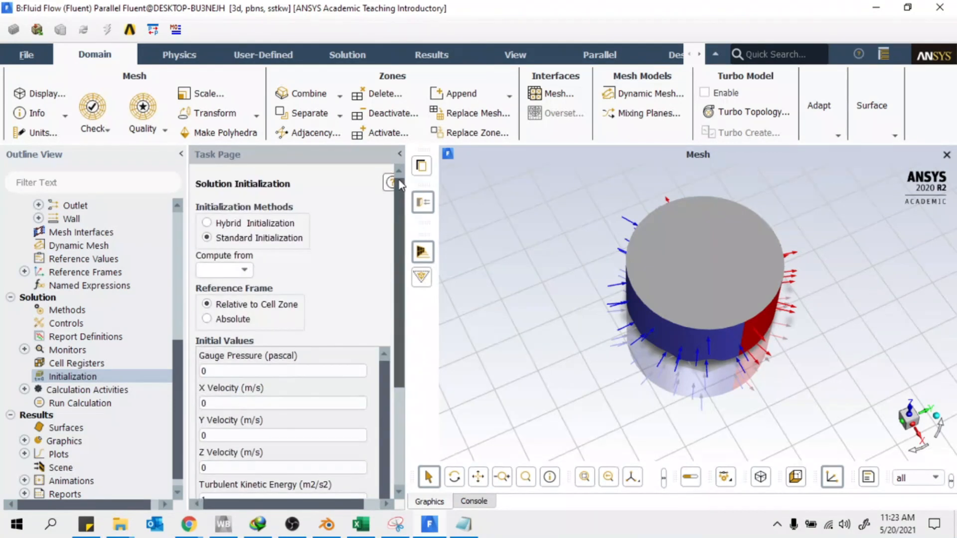
{"action": "left_click", "coordinate": [241, 269]}
{"action": "left_click", "coordinate": [212, 298]}
{"action": "scroll", "coordinate": [211, 441], "scroll_direction": "down", "scroll_amount": 5}
{"action": "left_click", "coordinate": [216, 412]}
{"action": "left_click", "coordinate": [513, 285]}
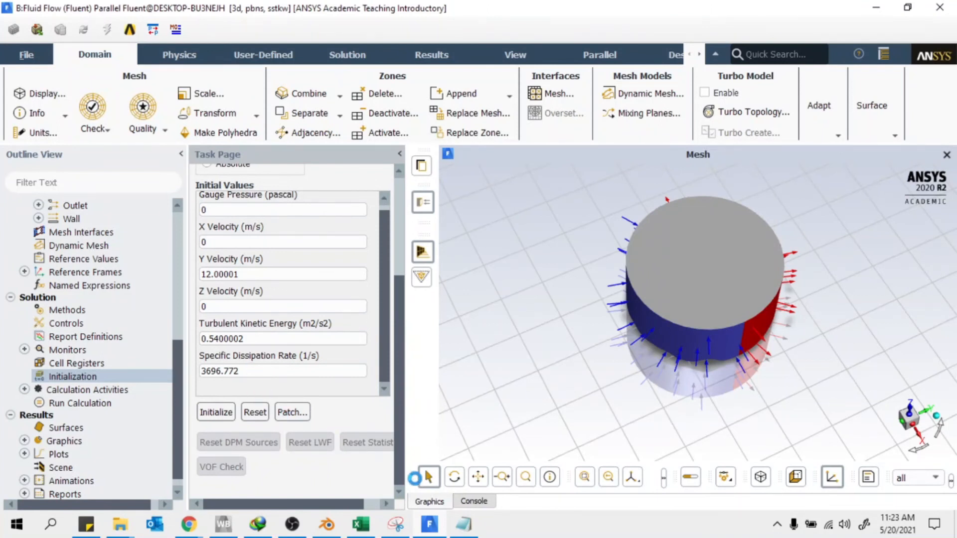
{"action": "scroll", "coordinate": [84, 399], "scroll_direction": "down", "scroll_amount": 1}
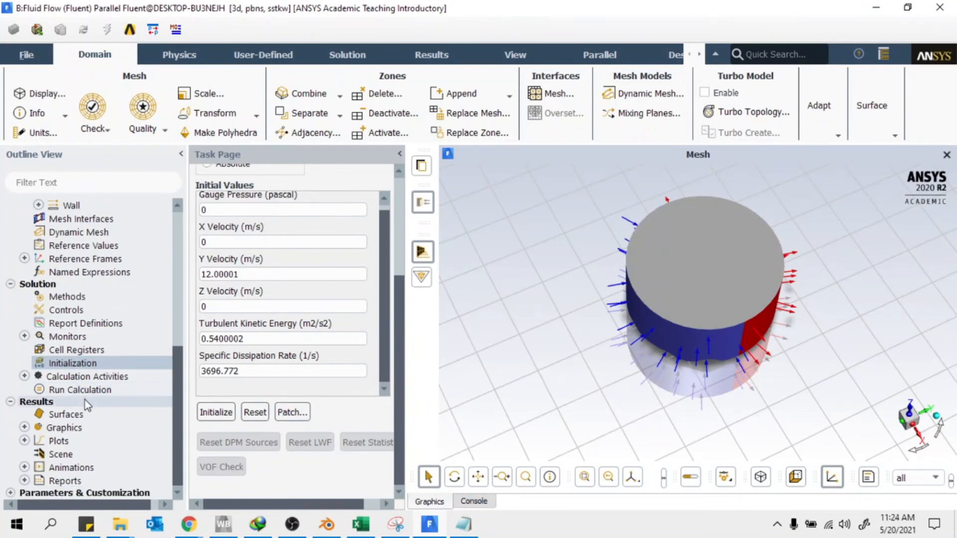
Run the calculation for 200 iterations and stop it once residuals level off
{"action": "left_click", "coordinate": [82, 391]}
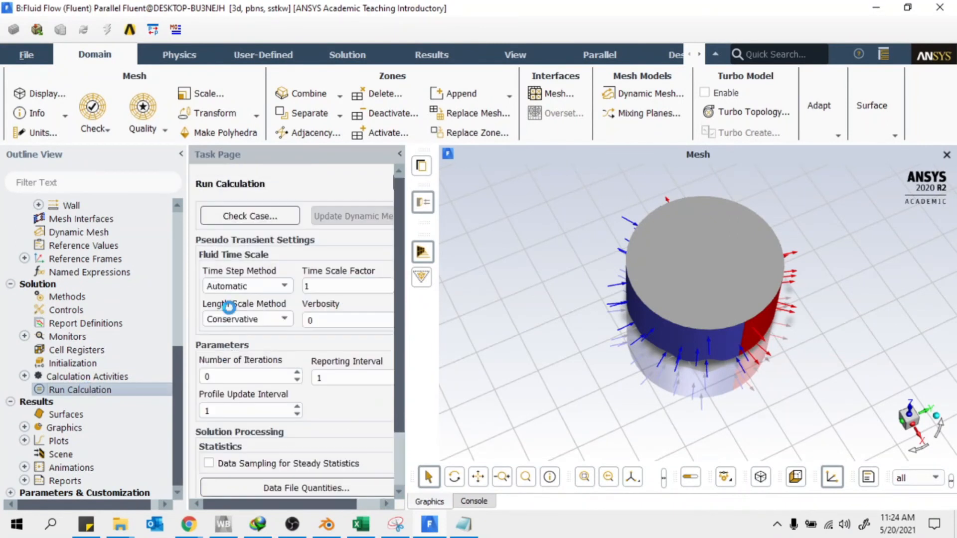
{"action": "double_click", "coordinate": [242, 377]}
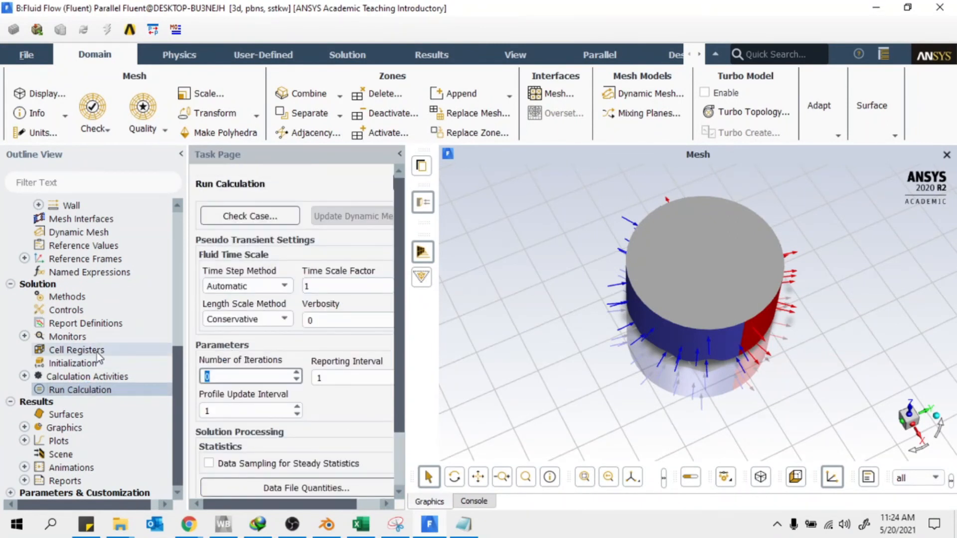
{"action": "left_click", "coordinate": [31, 56]}
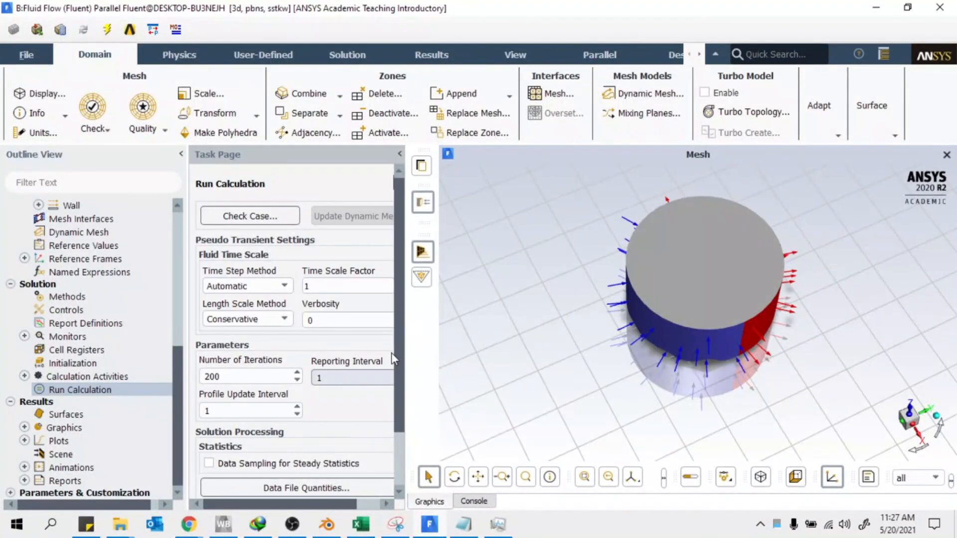
{"action": "left_click_drag", "start_coordinate": [394, 349], "coordinate": [395, 481]}
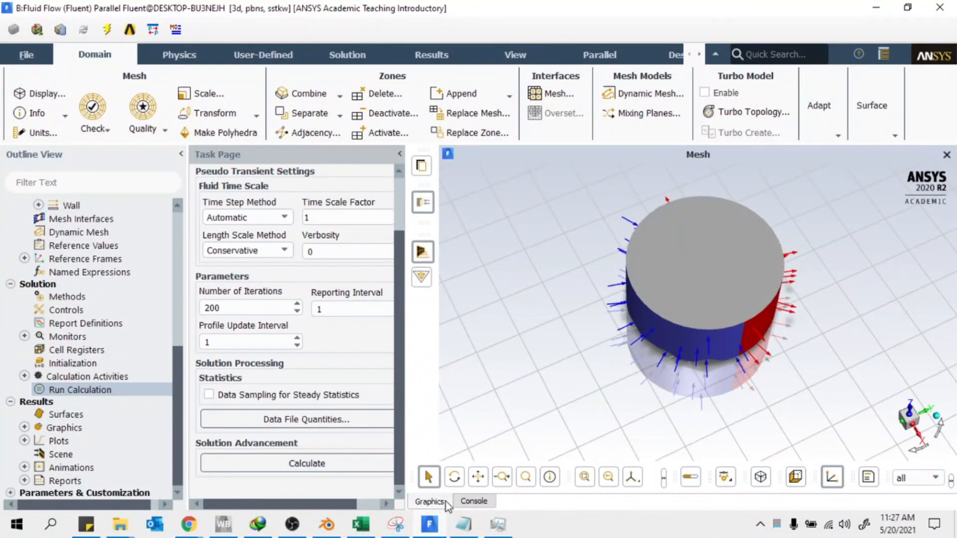
{"action": "left_click", "coordinate": [308, 463]}
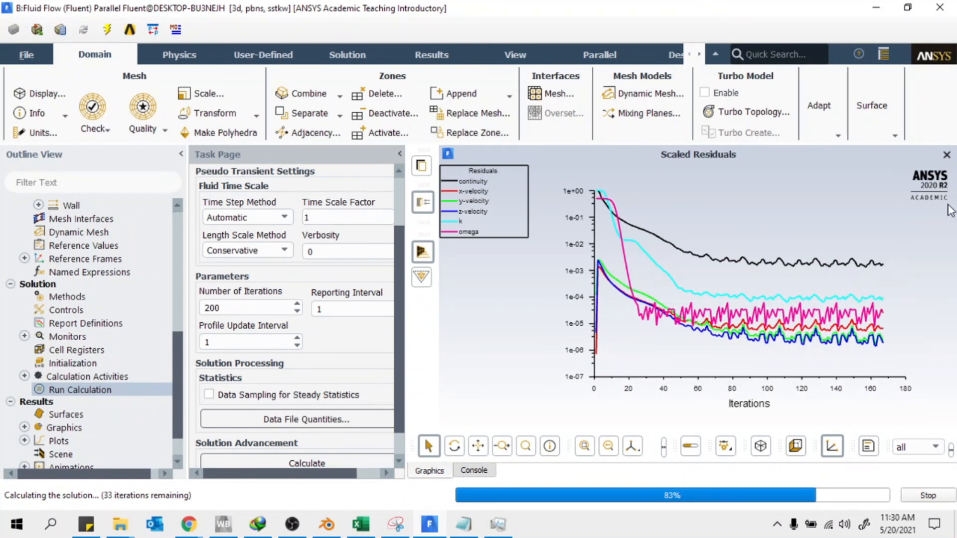
{"action": "left_click", "coordinate": [932, 495]}
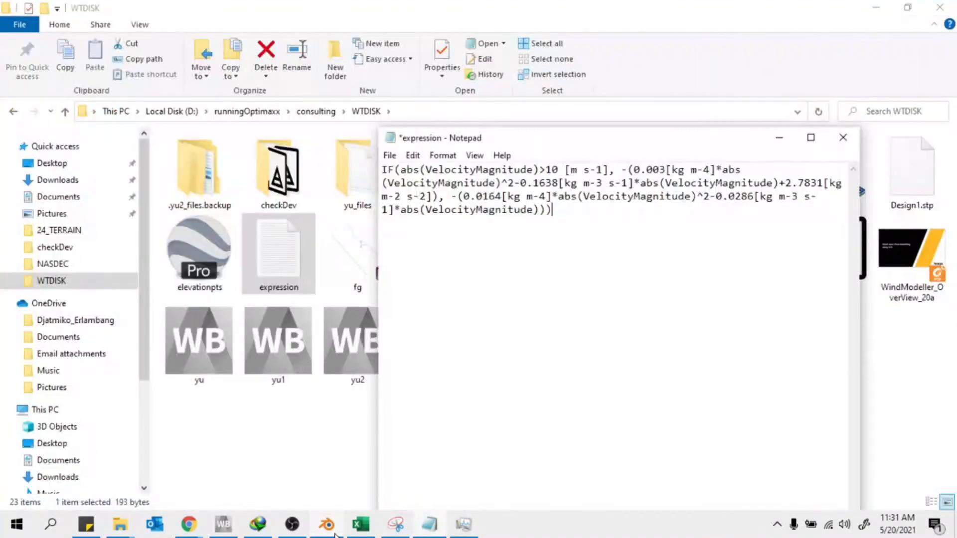
Accept the interrupted Fluent solution as up-to-date in Workbench and load Results in CFD-Post
{"action": "left_click", "coordinate": [223, 524]}
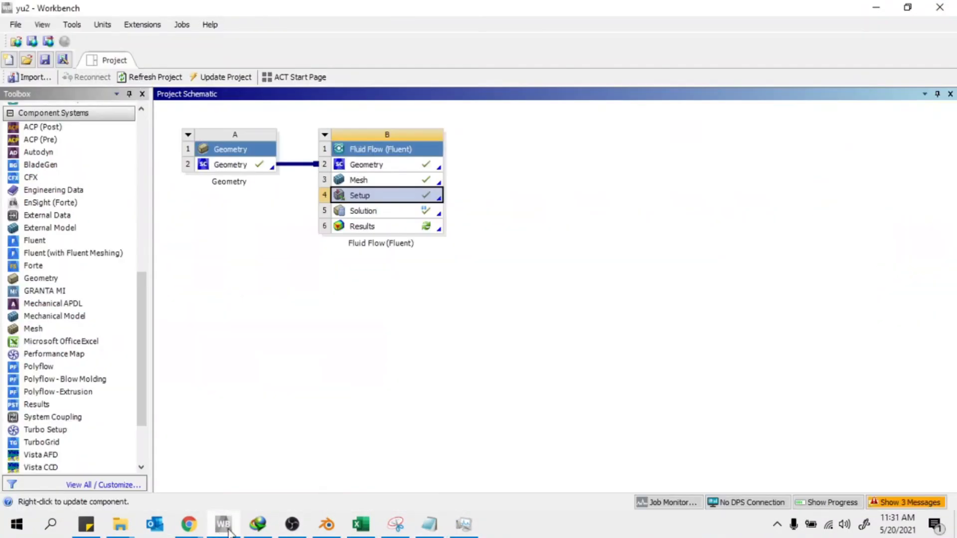
{"action": "right_click", "coordinate": [404, 211]}
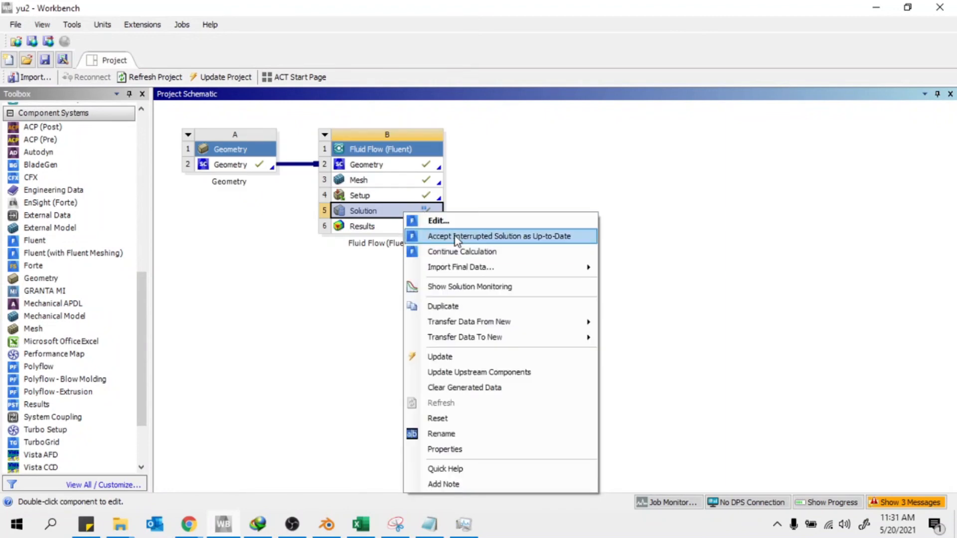
{"action": "left_click", "coordinate": [429, 237]}
{"action": "double_click", "coordinate": [391, 229]}
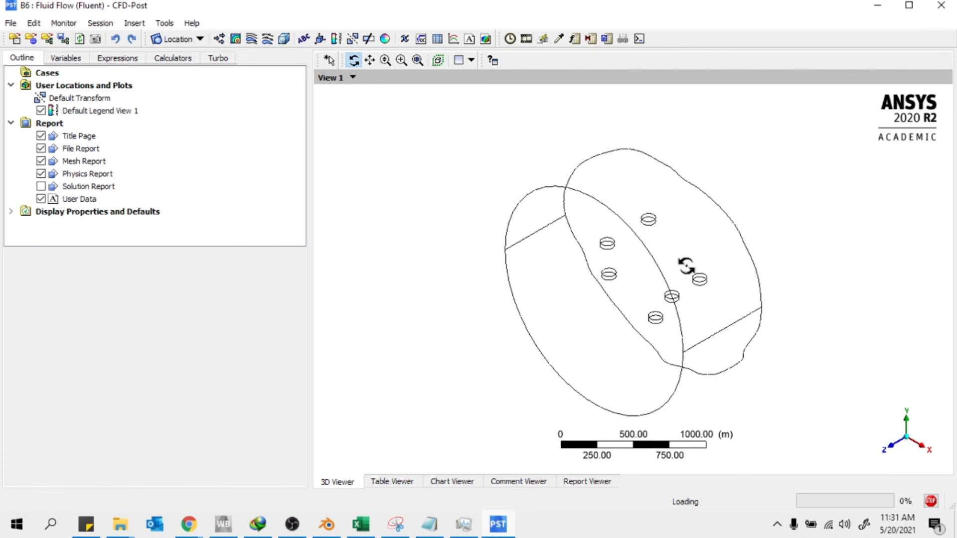
Display the bottom terrain surface with Show Mesh Lines enabled
{"action": "left_click_drag", "start_coordinate": [684, 265], "coordinate": [613, 121]}
{"action": "right_click_drag", "start_coordinate": [582, 182], "coordinate": [759, 335]}
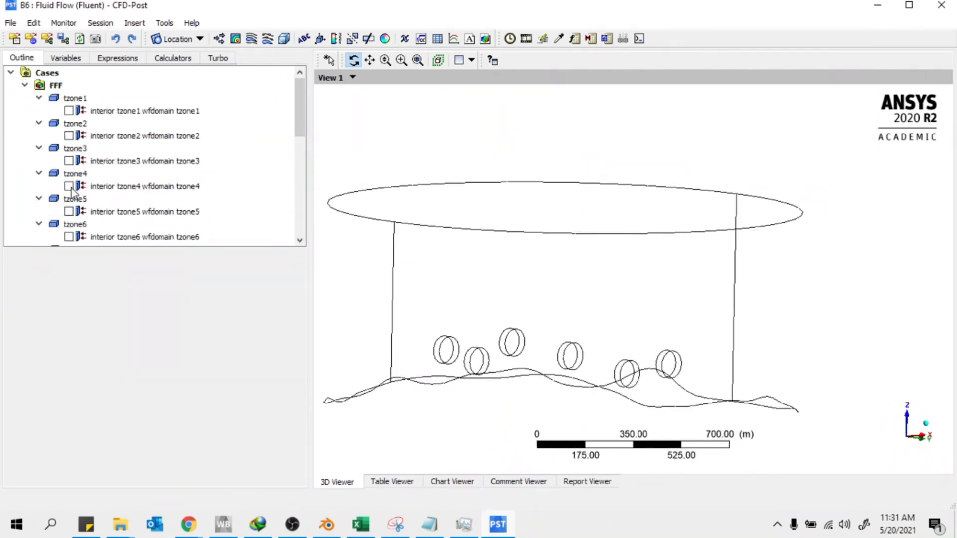
{"action": "scroll", "coordinate": [111, 162], "scroll_direction": "down", "scroll_amount": 7}
{"action": "scroll", "coordinate": [78, 129], "scroll_direction": "up", "scroll_amount": 3}
{"action": "scroll", "coordinate": [78, 128], "scroll_direction": "down", "scroll_amount": 3}
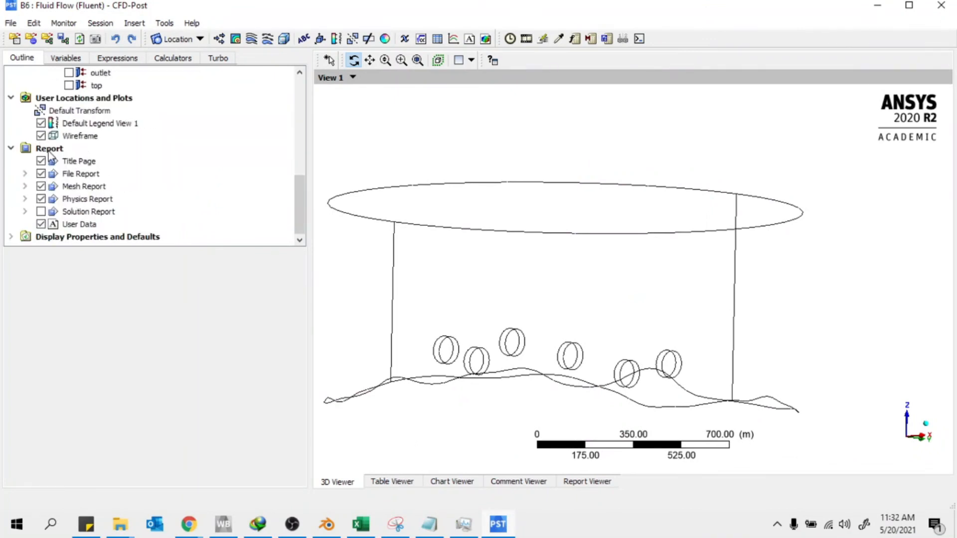
{"action": "scroll", "coordinate": [75, 152], "scroll_direction": "up", "scroll_amount": 5}
{"action": "left_click", "coordinate": [69, 162]}
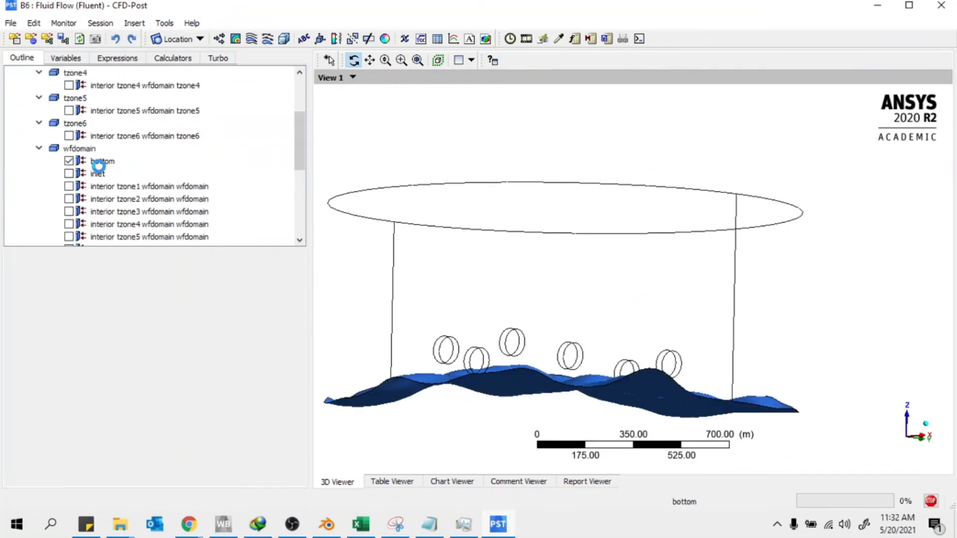
{"action": "left_click", "coordinate": [103, 162]}
{"action": "left_click", "coordinate": [60, 274]}
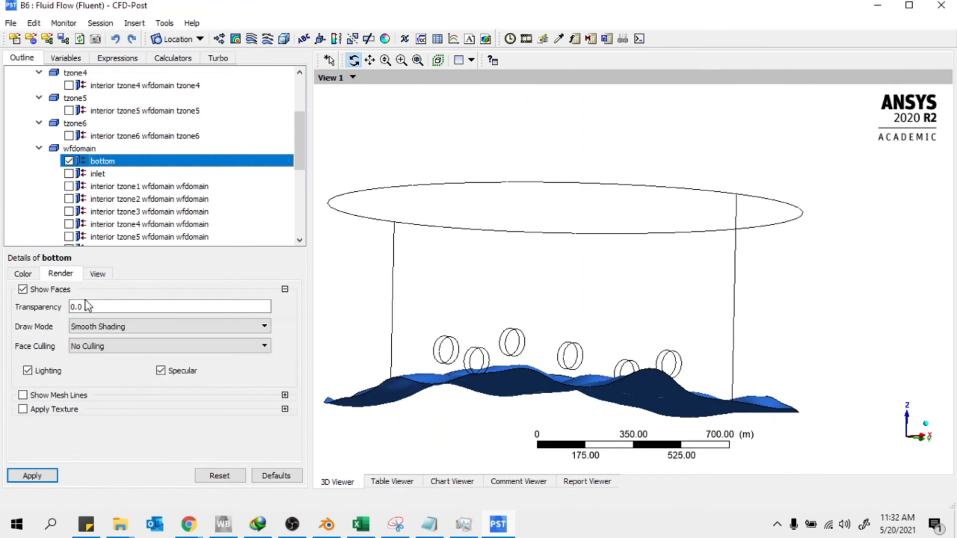
{"action": "left_click", "coordinate": [53, 394]}
{"action": "left_click", "coordinate": [26, 475]}
View the terrain from above, filling the view, and hide the domain wireframe outline
{"action": "left_click_drag", "start_coordinate": [623, 377], "coordinate": [561, 347]}
{"action": "scroll", "coordinate": [558, 344], "scroll_direction": "down", "scroll_amount": 2}
{"action": "mouse_move", "coordinate": [435, 244]}
{"action": "right_mouse_down"}
{"action": "mouse_move", "coordinate": [506, 301]}
{"action": "mouse_move", "coordinate": [678, 408]}
{"action": "right_mouse_up"}
{"action": "mouse_move", "coordinate": [578, 254]}
{"action": "left_mouse_down"}
{"action": "mouse_move", "coordinate": [566, 286]}
{"action": "mouse_move", "coordinate": [540, 274]}
{"action": "mouse_move", "coordinate": [657, 316]}
{"action": "mouse_move", "coordinate": [579, 330]}
{"action": "mouse_move", "coordinate": [591, 268]}
{"action": "mouse_move", "coordinate": [560, 299]}
{"action": "mouse_move", "coordinate": [540, 283]}
{"action": "left_mouse_up"}
{"action": "scroll", "coordinate": [658, 316], "scroll_direction": "down", "scroll_amount": 2}
{"action": "right_click_drag", "start_coordinate": [493, 241], "coordinate": [742, 406]}
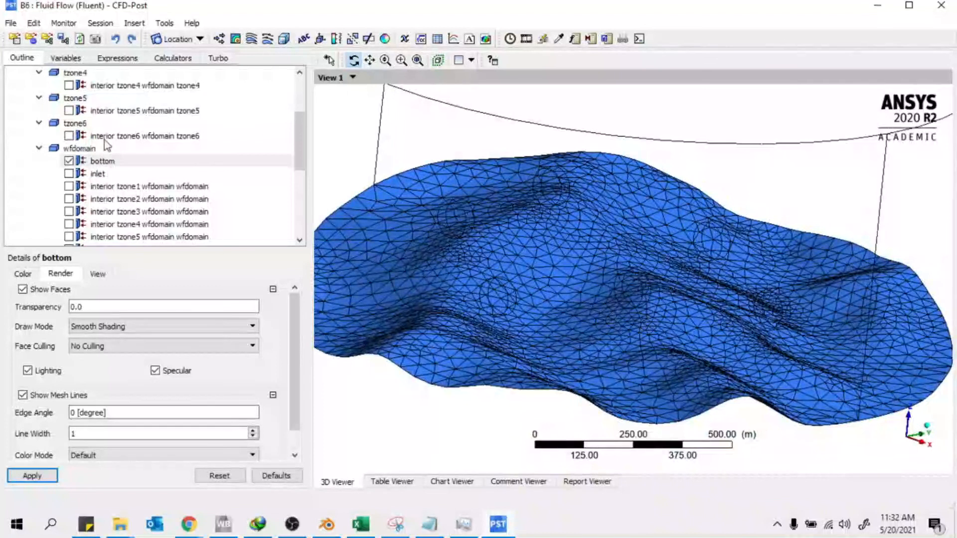
{"action": "scroll", "coordinate": [171, 177], "scroll_direction": "down", "scroll_amount": 3}
{"action": "left_click", "coordinate": [41, 199]}
{"action": "scroll", "coordinate": [95, 186], "scroll_direction": "up", "scroll_amount": 5}
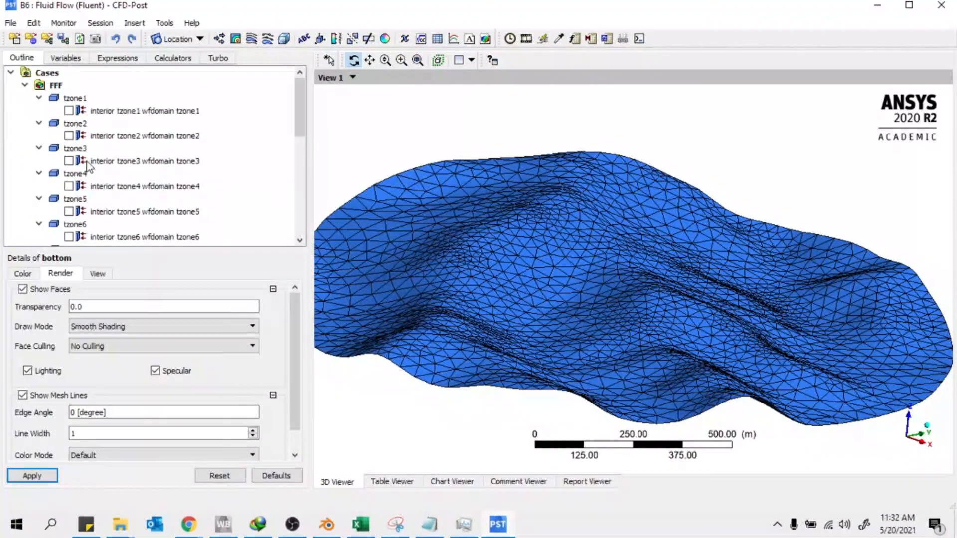
Show all six turbine disks, tzone1 through tzone6
{"action": "left_click", "coordinate": [69, 110]}
{"action": "left_click", "coordinate": [69, 135]}
{"action": "left_click", "coordinate": [69, 161]}
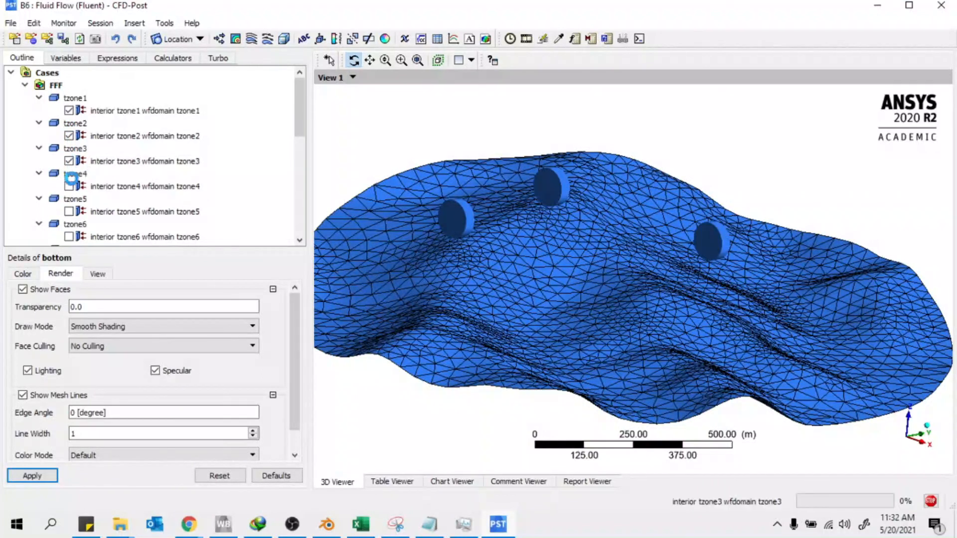
{"action": "left_click", "coordinate": [69, 185]}
{"action": "left_click", "coordinate": [69, 211]}
{"action": "scroll", "coordinate": [82, 227], "scroll_direction": "down", "scroll_amount": 2}
{"action": "scroll", "coordinate": [83, 226], "scroll_direction": "down", "scroll_amount": 2}
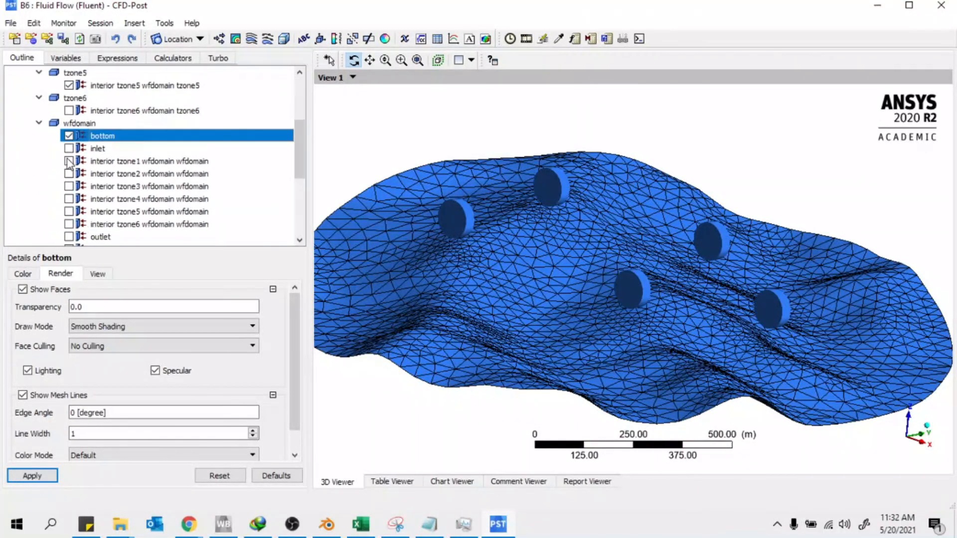
{"action": "left_click", "coordinate": [68, 110]}
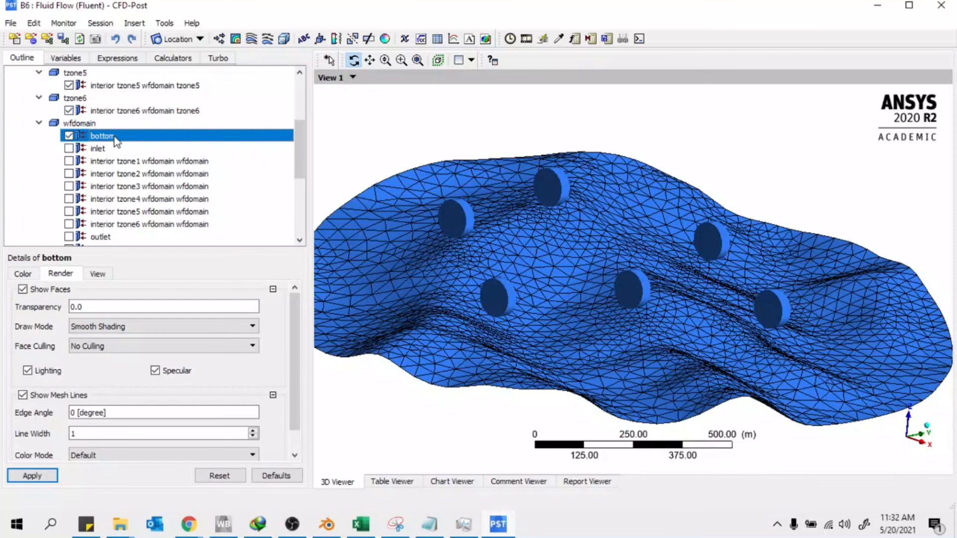
Colour the bottom terrain surface grey
{"action": "left_click", "coordinate": [31, 275]}
{"action": "left_click", "coordinate": [91, 312]}
{"action": "left_click", "coordinate": [91, 313]}
{"action": "left_click", "coordinate": [93, 315]}
{"action": "left_click", "coordinate": [92, 315]}
{"action": "left_click", "coordinate": [93, 316]}
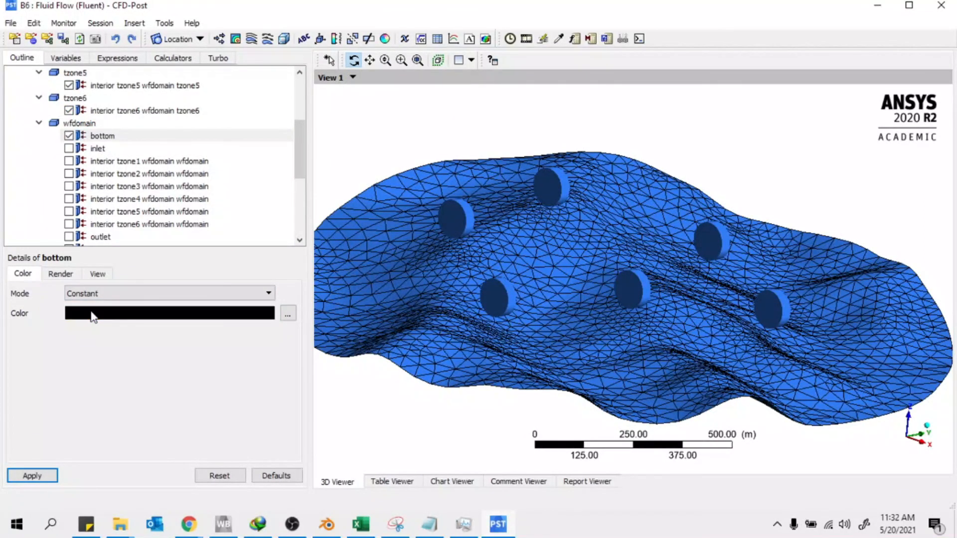
{"action": "left_click", "coordinate": [93, 317]}
{"action": "left_click", "coordinate": [93, 314]}
{"action": "left_click", "coordinate": [93, 314]}
{"action": "left_click", "coordinate": [93, 313]}
{"action": "left_click", "coordinate": [93, 314]}
{"action": "left_click", "coordinate": [92, 313]}
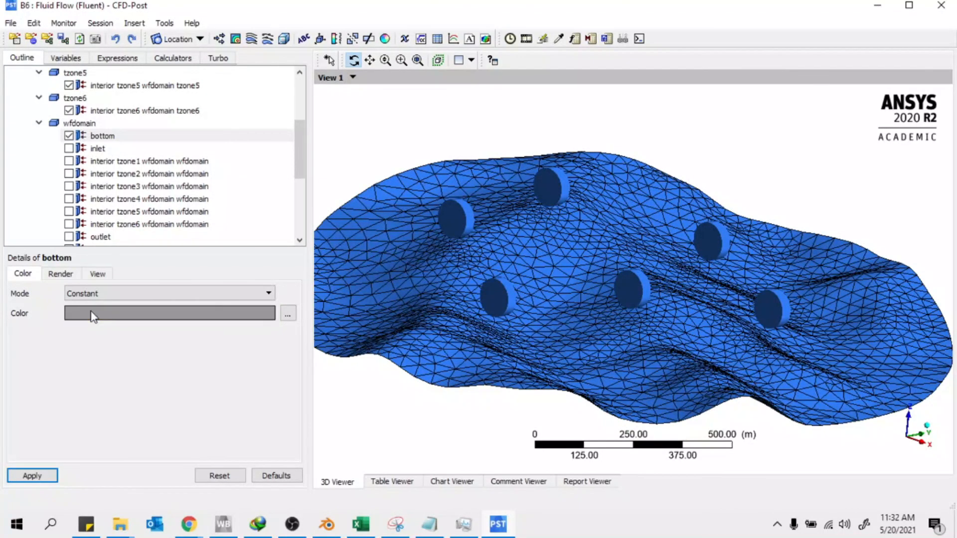
{"action": "left_click", "coordinate": [53, 477]}
Begin inserting a new User Surface from the Location menu
{"action": "mouse_move", "coordinate": [732, 239]}
{"action": "middle_mouse_down"}
{"action": "mouse_move", "coordinate": [695, 309]}
{"action": "mouse_move", "coordinate": [730, 244]}
{"action": "mouse_move", "coordinate": [705, 285]}
{"action": "mouse_move", "coordinate": [722, 308]}
{"action": "mouse_move", "coordinate": [748, 271]}
{"action": "mouse_move", "coordinate": [728, 239]}
{"action": "middle_mouse_up"}
{"action": "scroll", "coordinate": [730, 245], "scroll_direction": "down", "scroll_amount": 4}
{"action": "left_click", "coordinate": [235, 39]}
{"action": "left_click", "coordinate": [349, 97]}
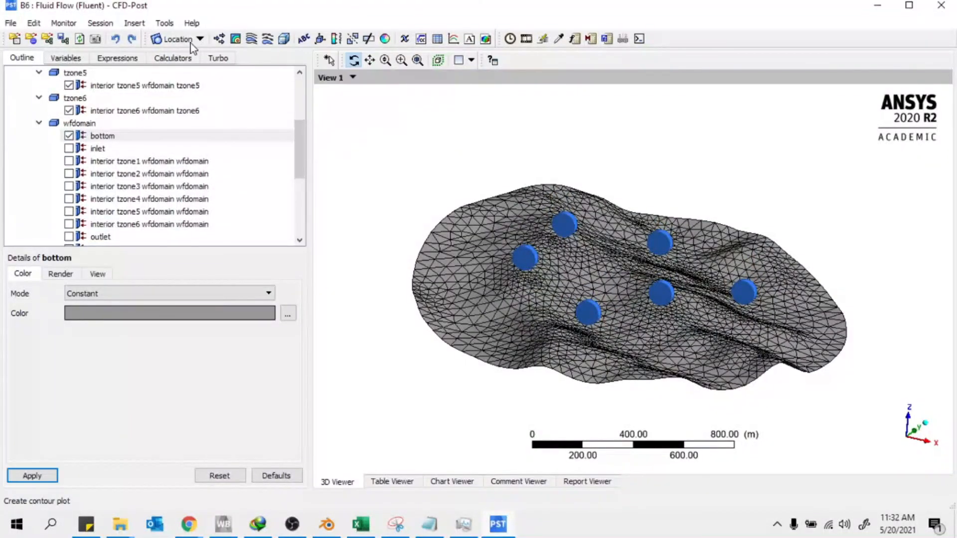
{"action": "left_click", "coordinate": [177, 39]}
{"action": "left_click", "coordinate": [169, 211]}
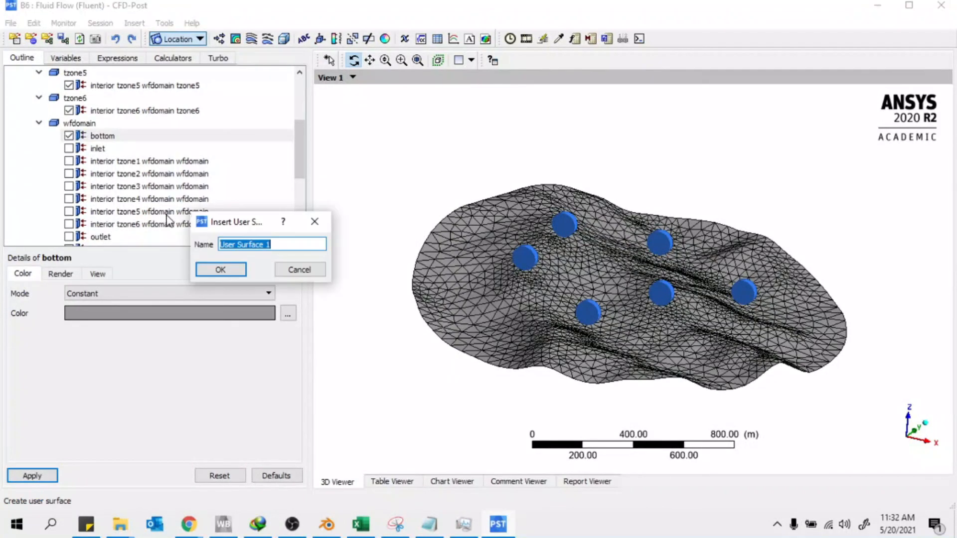
Create User Surface 1 offset -100 m from the bottom terrain surface
{"action": "left_click", "coordinate": [213, 269]}
{"action": "left_click", "coordinate": [112, 316]}
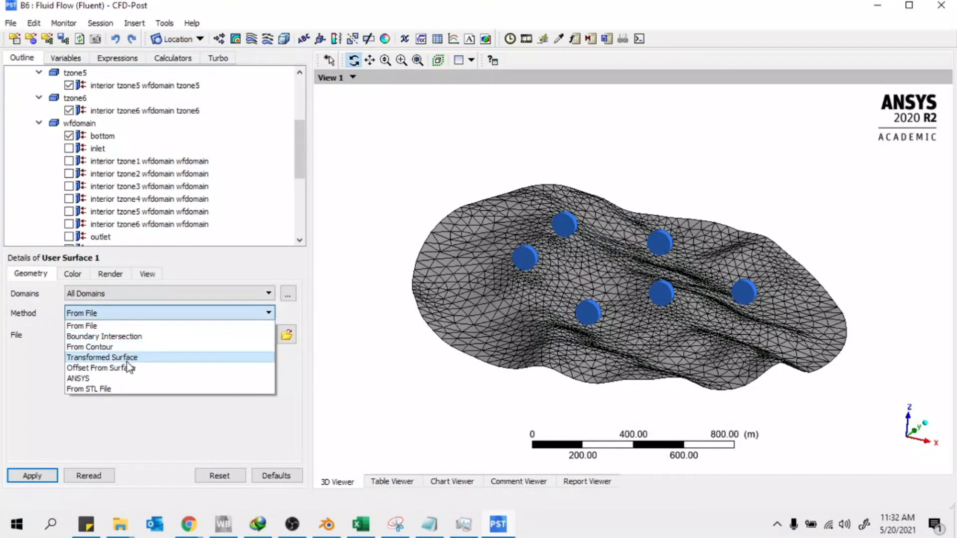
{"action": "left_click", "coordinate": [107, 368]}
{"action": "left_click", "coordinate": [115, 333]}
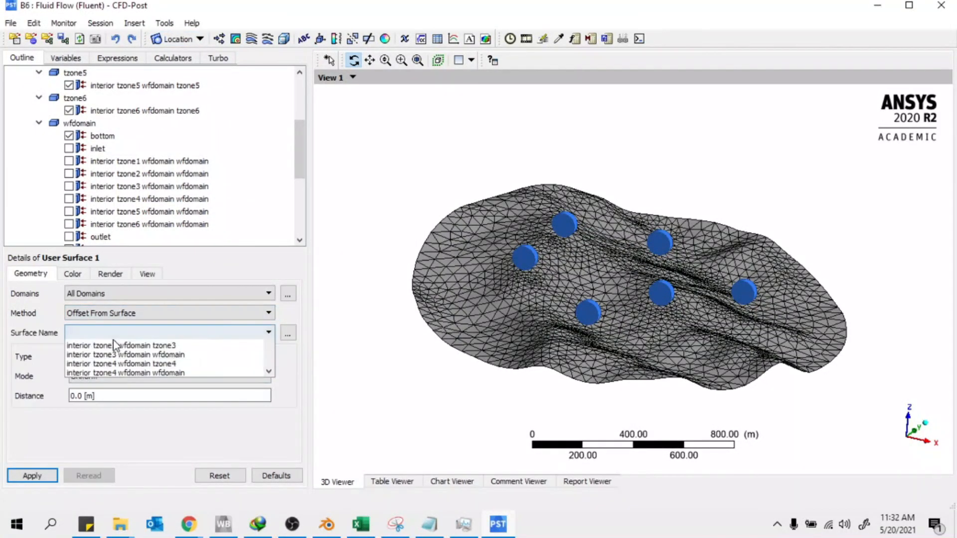
{"action": "scroll", "coordinate": [92, 413], "scroll_direction": "up", "scroll_amount": 3}
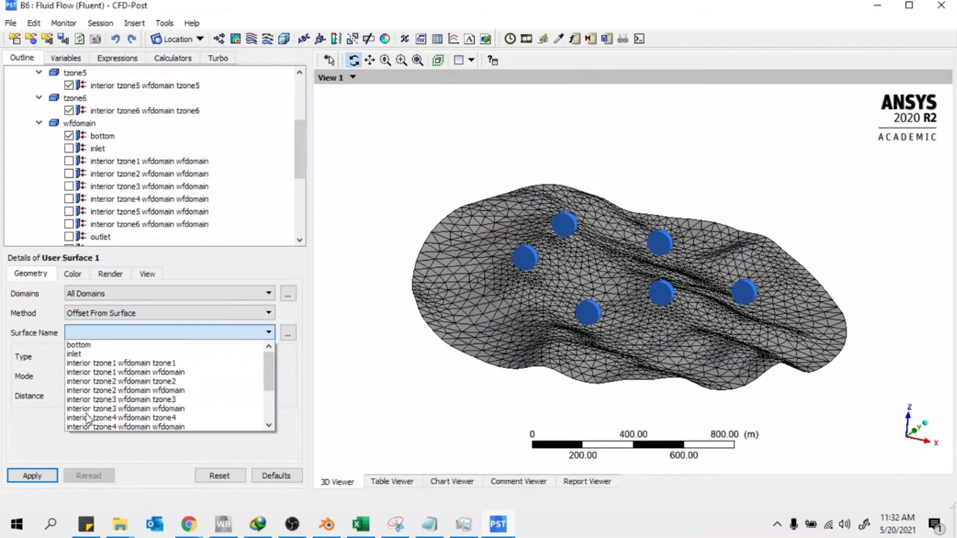
{"action": "left_click", "coordinate": [82, 344]}
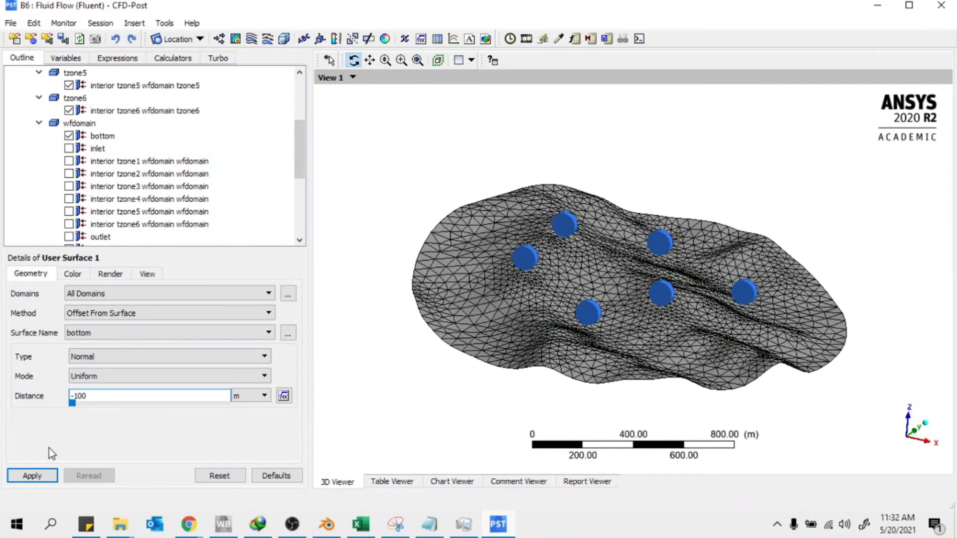
{"action": "left_click", "coordinate": [32, 475]}
{"action": "left_click_drag", "start_coordinate": [603, 289], "coordinate": [530, 229]}
{"action": "scroll", "coordinate": [82, 130], "scroll_direction": "down", "scroll_amount": 5}
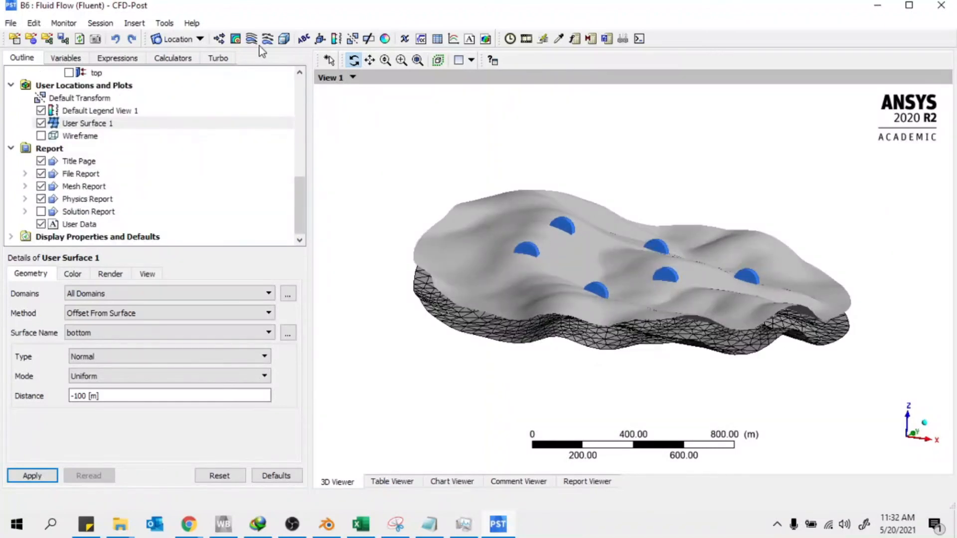
Add Contour 1 showing Velocity on User Surface 1
{"action": "left_click", "coordinate": [235, 40]}
{"action": "left_click", "coordinate": [272, 95]}
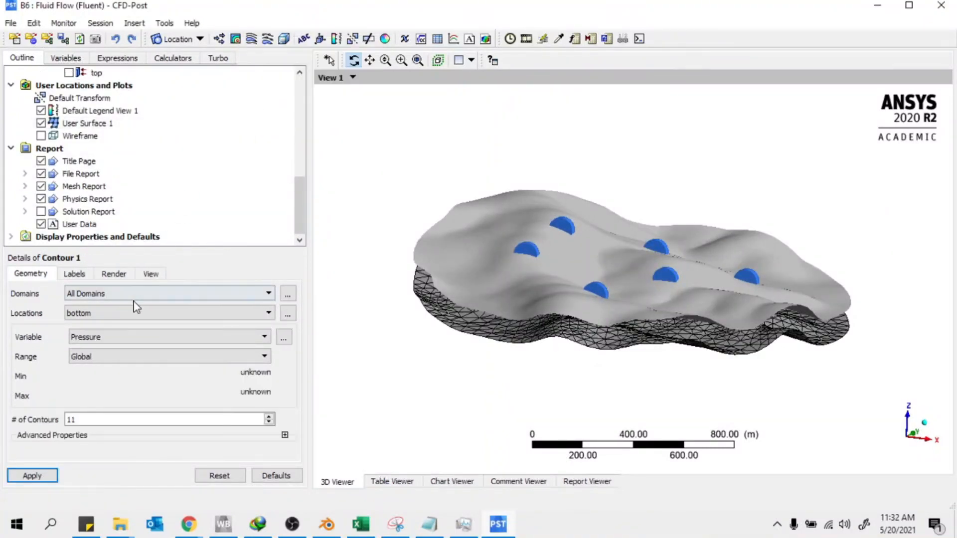
{"action": "left_click", "coordinate": [118, 314]}
{"action": "scroll", "coordinate": [207, 388], "scroll_direction": "down", "scroll_amount": 3}
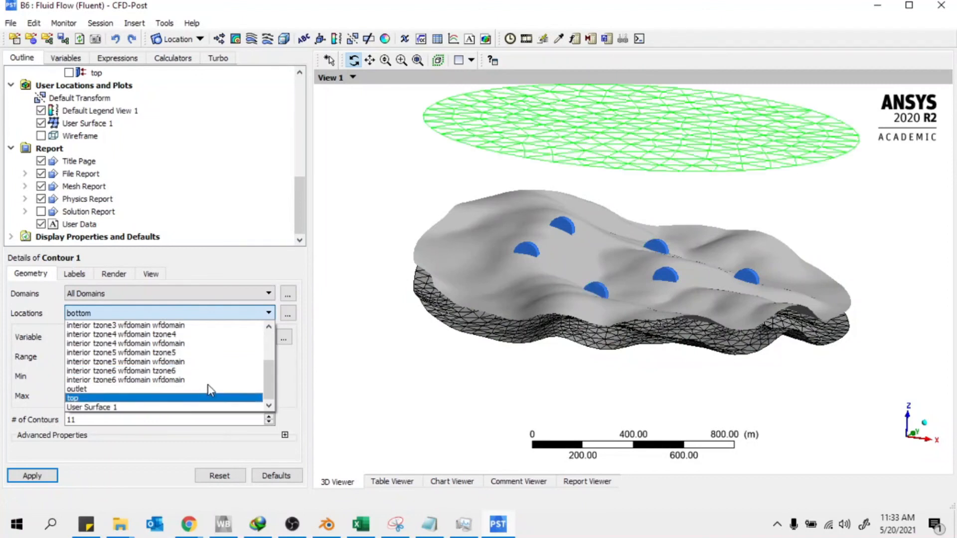
{"action": "left_click", "coordinate": [97, 407]}
{"action": "left_click", "coordinate": [121, 337]}
{"action": "left_click", "coordinate": [85, 392]}
{"action": "left_click", "coordinate": [32, 475]}
Switch Contour 1's colour range to Local (9.033–16.67 m/s)
{"action": "left_click_drag", "start_coordinate": [465, 395], "coordinate": [521, 343]}
{"action": "left_click", "coordinate": [100, 356]}
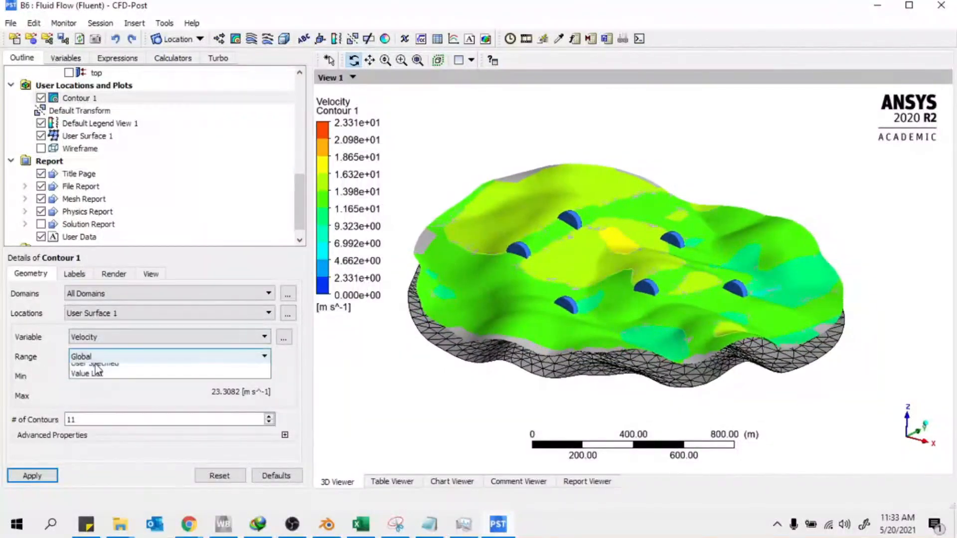
{"action": "left_click", "coordinate": [95, 384]}
{"action": "left_click", "coordinate": [32, 475]}
{"action": "mouse_move", "coordinate": [501, 323]}
{"action": "left_mouse_down"}
{"action": "mouse_move", "coordinate": [460, 376]}
{"action": "mouse_move", "coordinate": [491, 374]}
{"action": "mouse_move", "coordinate": [493, 299]}
{"action": "mouse_move", "coordinate": [504, 348]}
{"action": "mouse_move", "coordinate": [530, 350]}
{"action": "mouse_move", "coordinate": [499, 339]}
{"action": "left_mouse_up"}
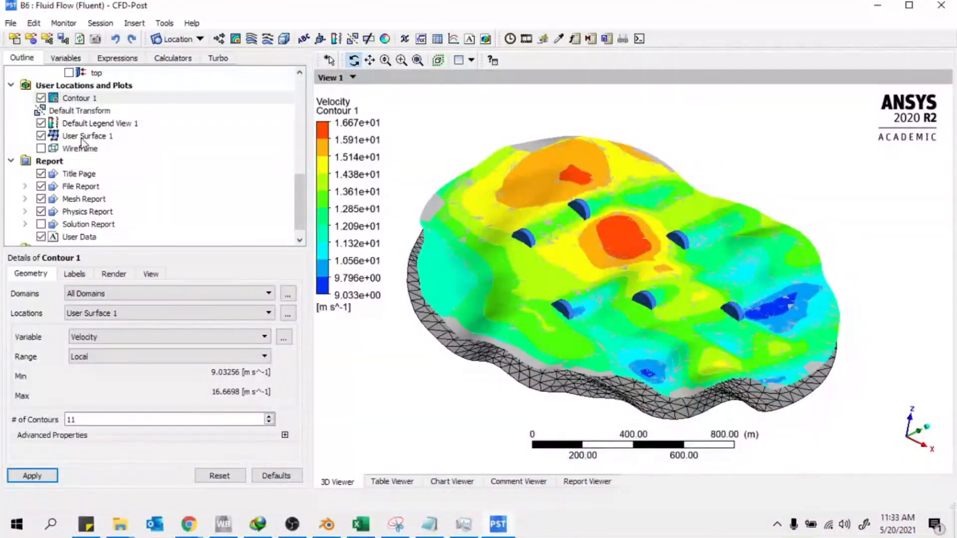
{"action": "scroll", "coordinate": [637, 344], "scroll_direction": "up", "scroll_amount": 5}
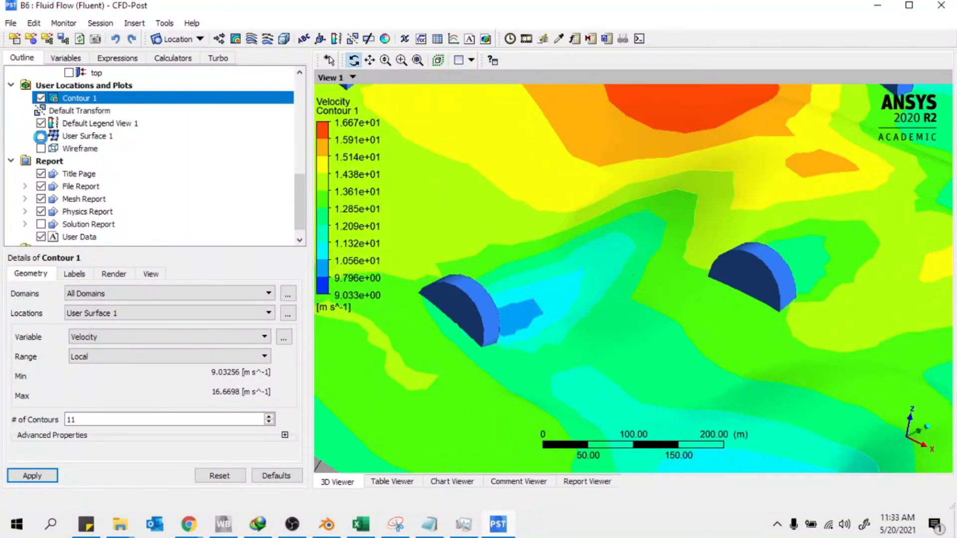
Hide User Surface 1 and inspect the velocity contour around the turbines from several angles
{"action": "left_click", "coordinate": [41, 136]}
{"action": "scroll", "coordinate": [550, 188], "scroll_direction": "down", "scroll_amount": 3}
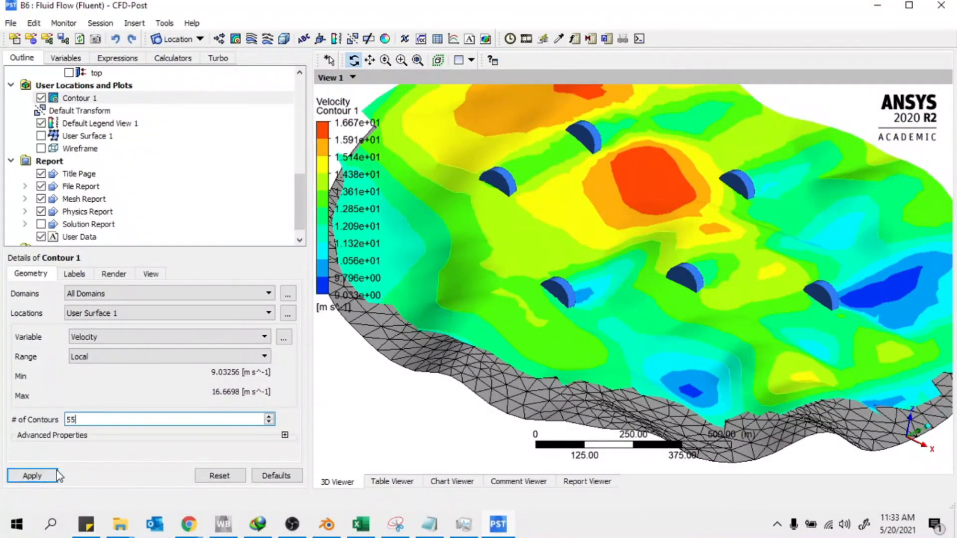
{"action": "left_click_drag", "start_coordinate": [519, 252], "coordinate": [605, 345]}
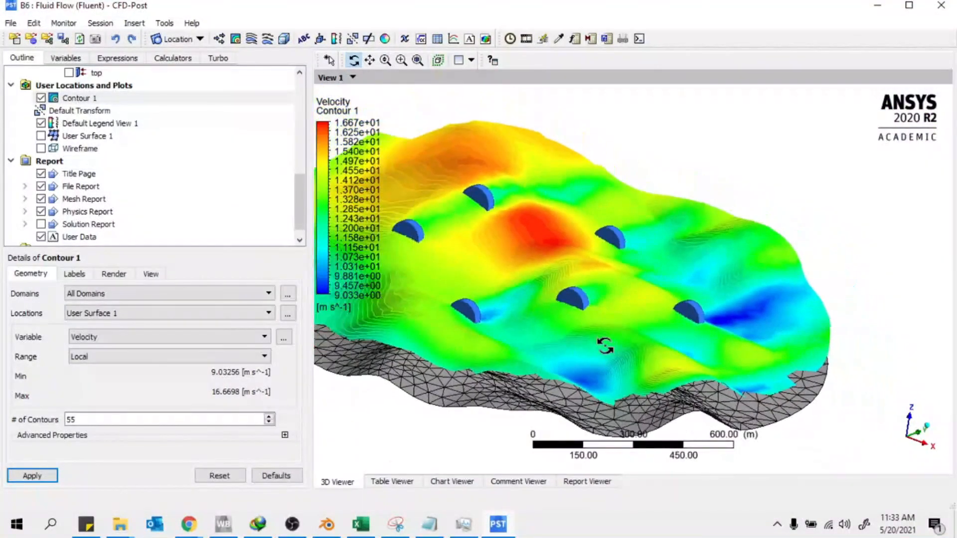
{"action": "left_click_drag", "start_coordinate": [738, 178], "coordinate": [631, 328]}
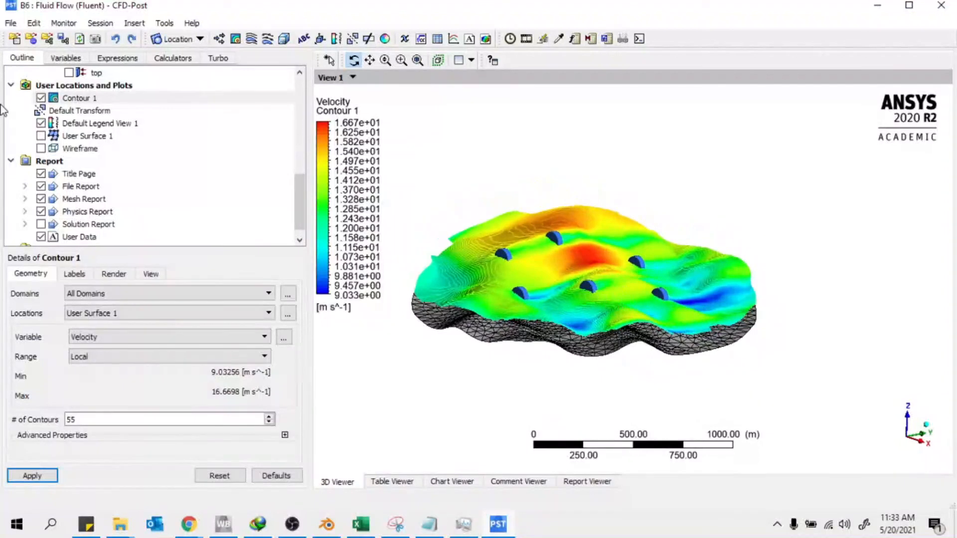
{"action": "left_click_drag", "start_coordinate": [440, 199], "coordinate": [519, 317]}
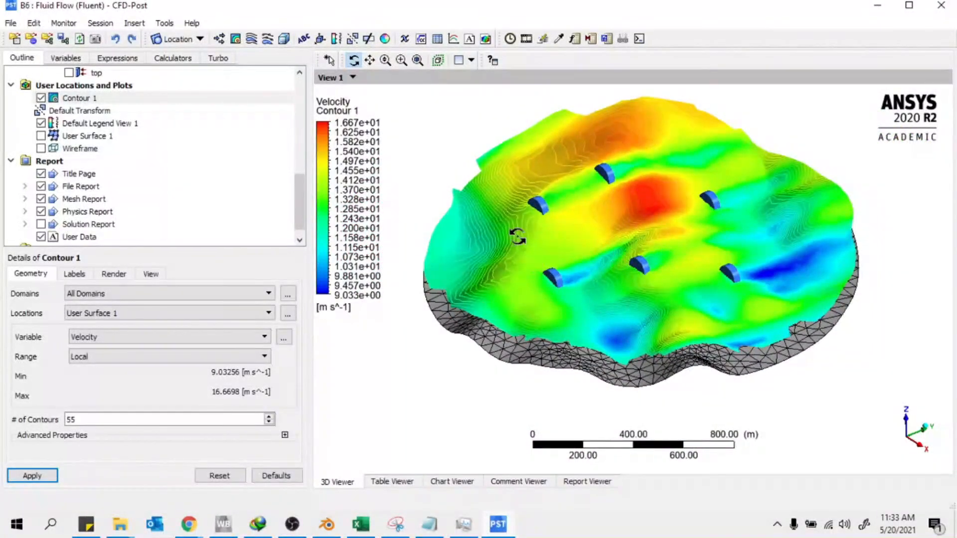
{"action": "right_click_drag", "start_coordinate": [517, 236], "coordinate": [662, 312]}
{"action": "left_click_drag", "start_coordinate": [449, 269], "coordinate": [578, 275]}
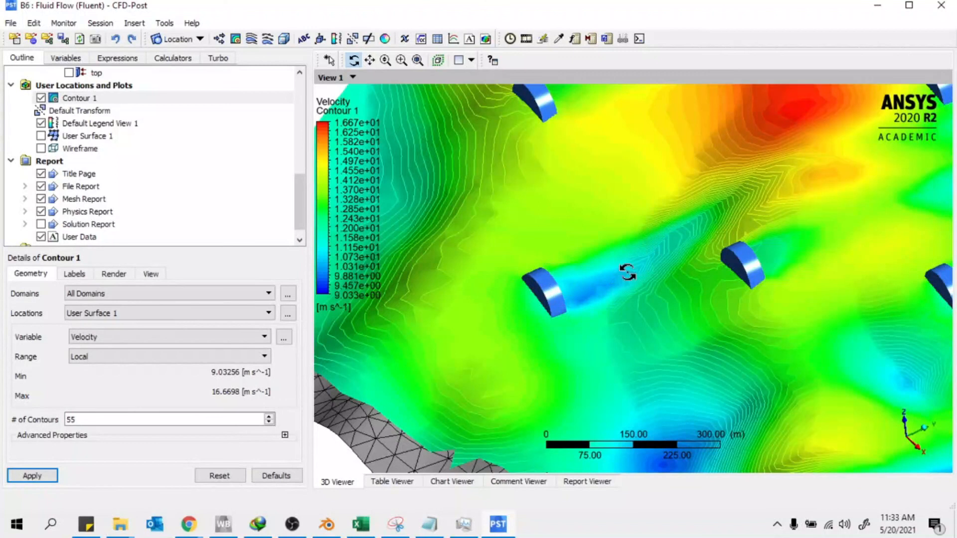
{"action": "left_click_drag", "start_coordinate": [612, 264], "coordinate": [722, 215]}
Give Contour 1 line width 2 with constant black contour line colouring
{"action": "left_click", "coordinate": [107, 139]}
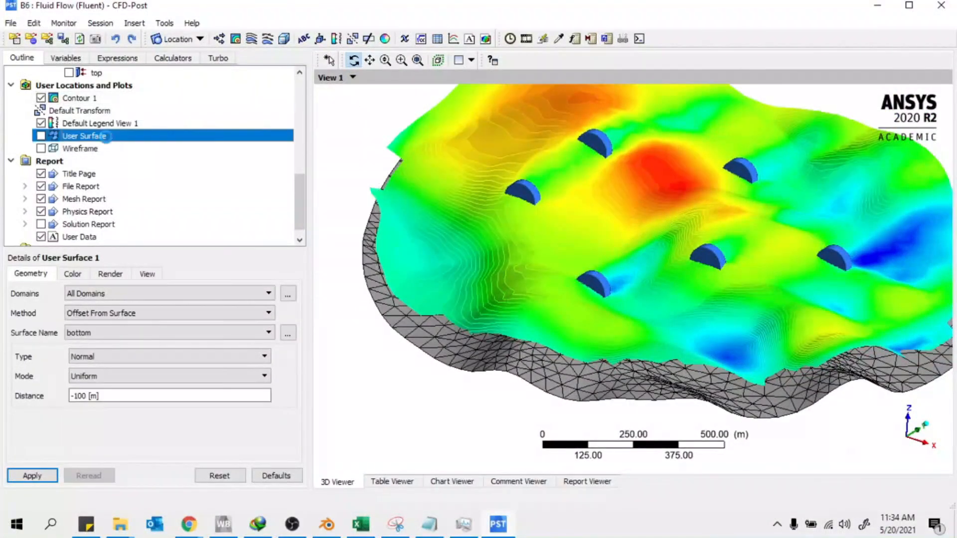
{"action": "left_click", "coordinate": [81, 99]}
{"action": "left_click", "coordinate": [76, 273]}
{"action": "left_click", "coordinate": [114, 273]}
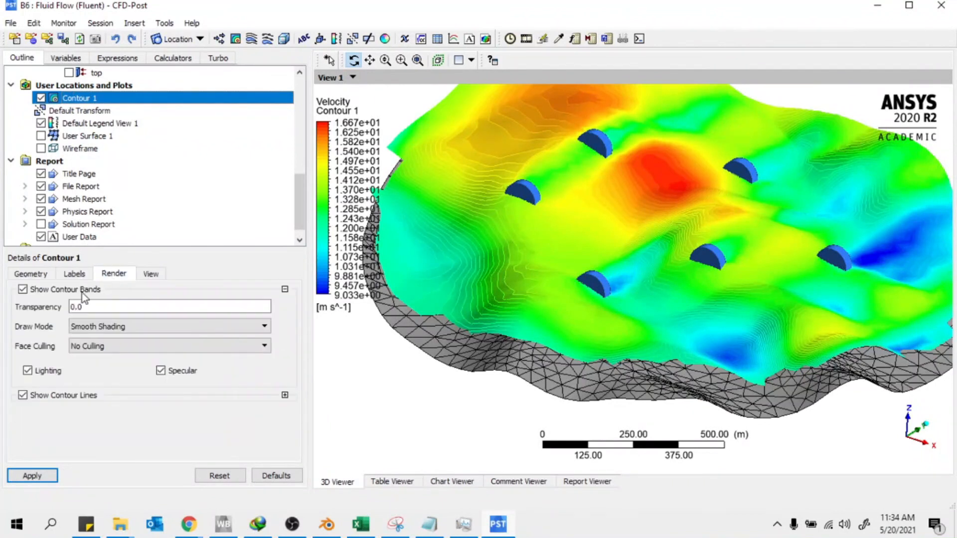
{"action": "left_click", "coordinate": [284, 395]}
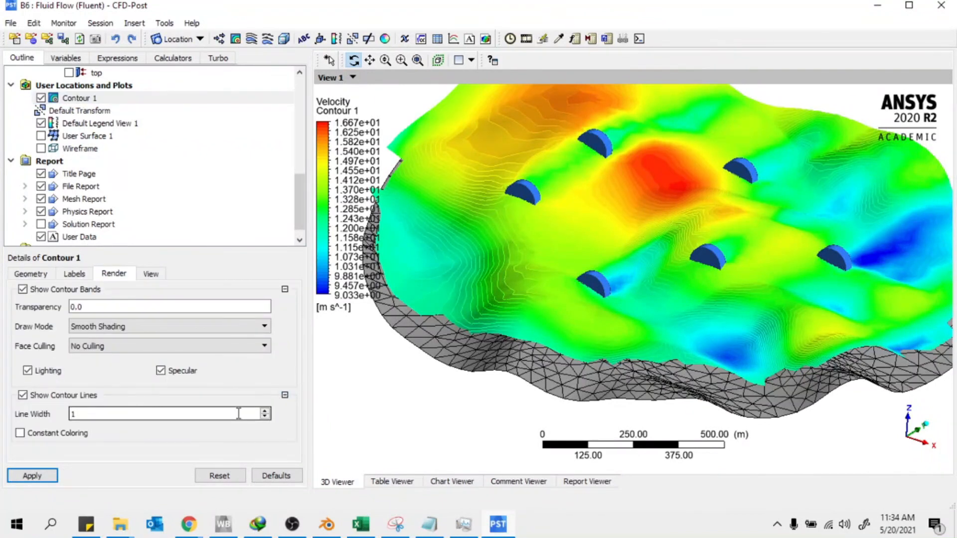
{"action": "left_click", "coordinate": [46, 434]}
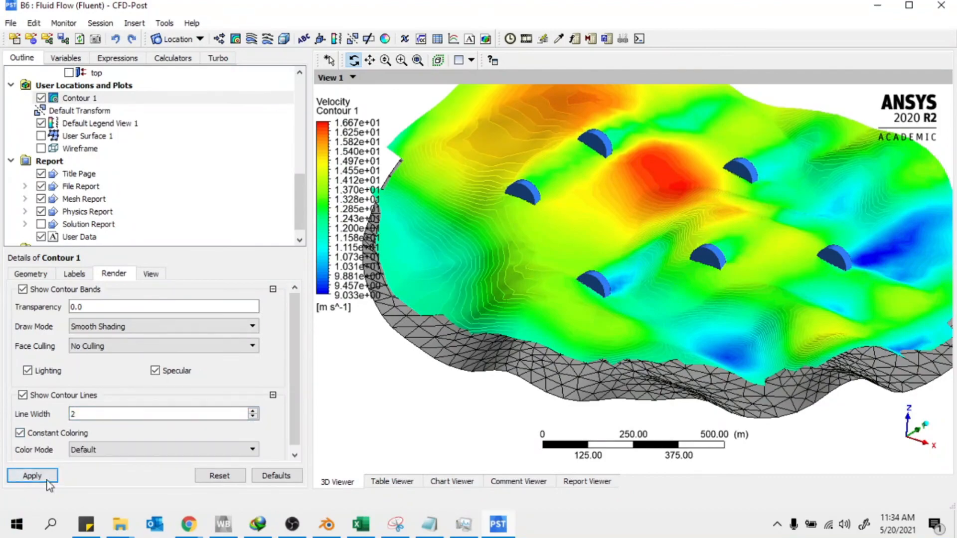
{"action": "left_click", "coordinate": [32, 475]}
Reduce Contour 1 to 22 contour levels
{"action": "left_click", "coordinate": [30, 274]}
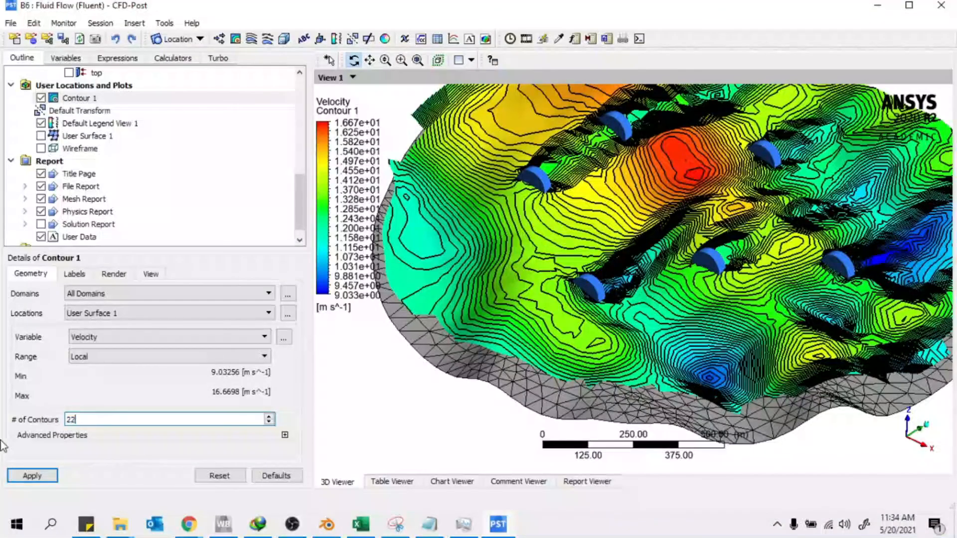
{"action": "left_click", "coordinate": [18, 477]}
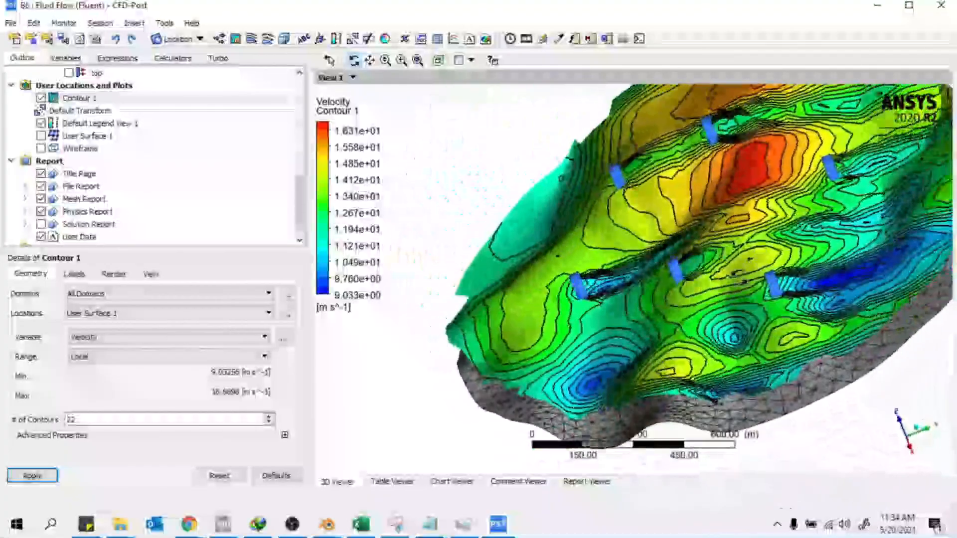
{"action": "scroll", "coordinate": [740, 277], "scroll_direction": "down", "scroll_amount": 3}
{"action": "left_click_drag", "start_coordinate": [741, 277], "coordinate": [688, 353]}
{"action": "scroll", "coordinate": [646, 199], "scroll_direction": "up", "scroll_amount": 5}
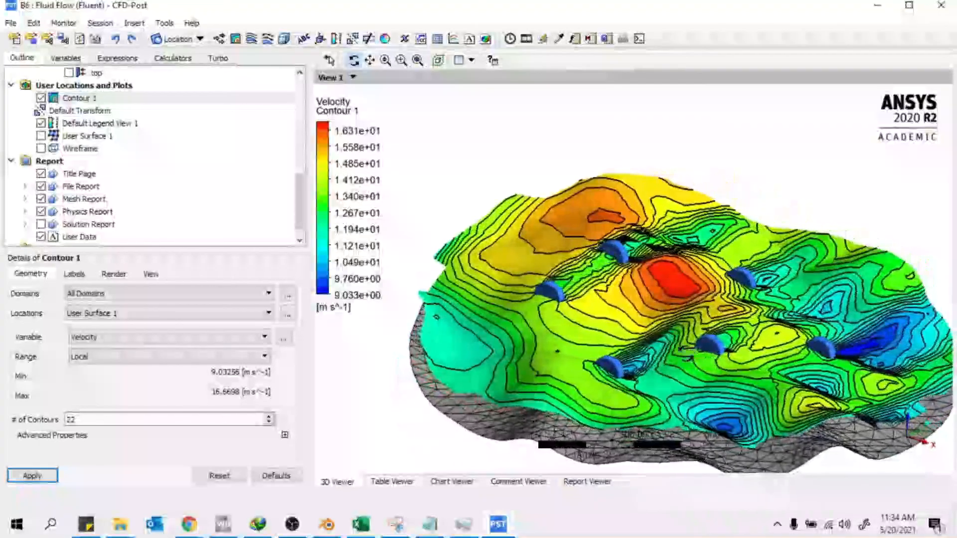
Create Vector 1 showing velocity on User Surface 1
{"action": "left_click", "coordinate": [218, 39]}
{"action": "left_click", "coordinate": [252, 96]}
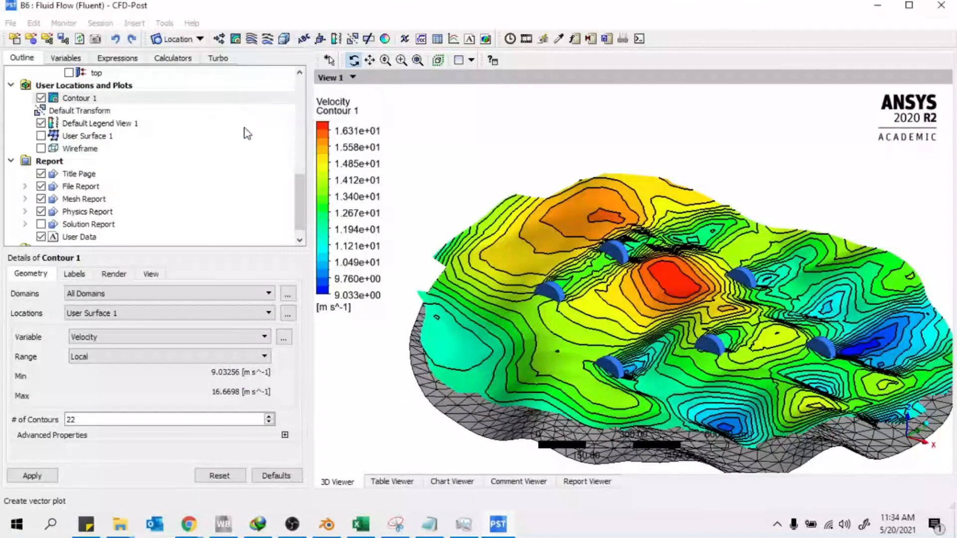
{"action": "left_click", "coordinate": [150, 326]}
{"action": "left_click", "coordinate": [107, 411]}
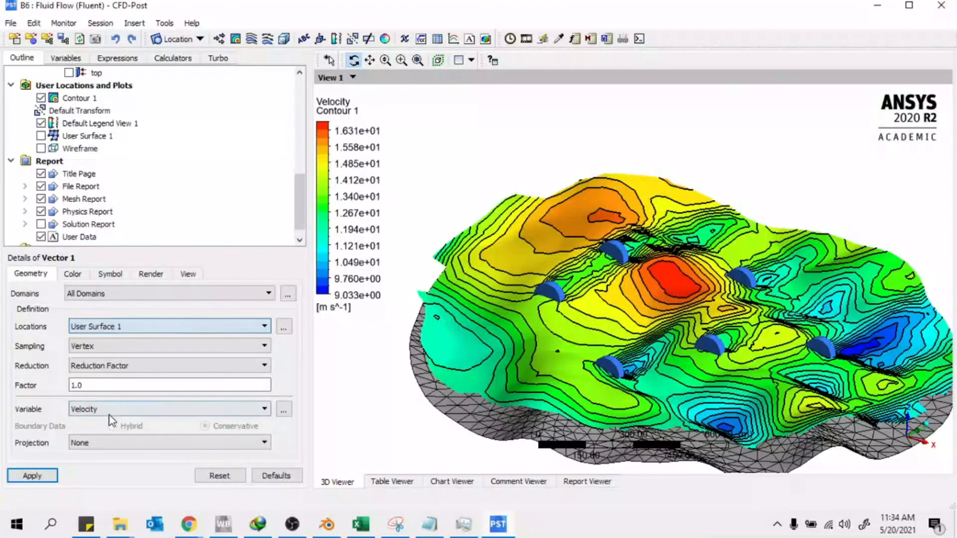
{"action": "left_click", "coordinate": [32, 475]}
{"action": "left_click_drag", "start_coordinate": [349, 363], "coordinate": [538, 277]}
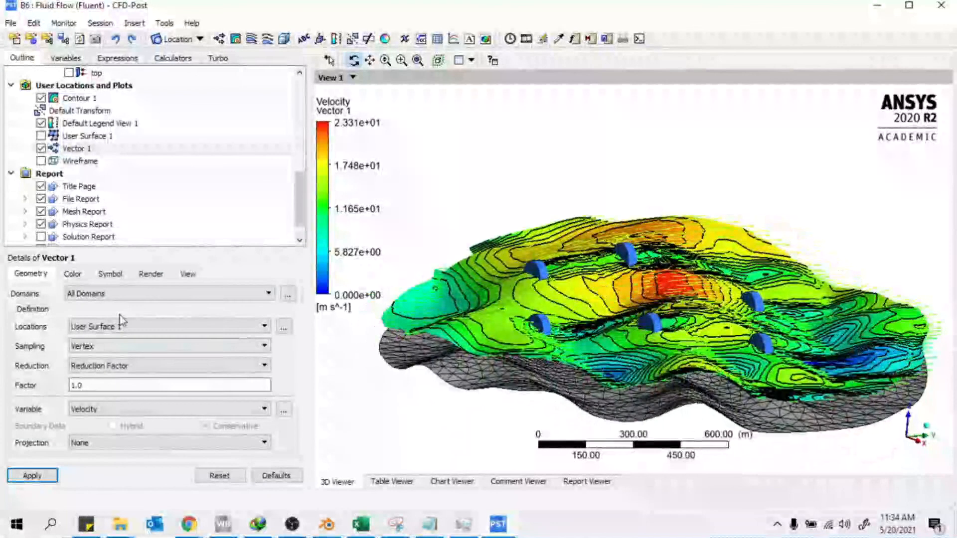
Change Vector 1's symbol to Arrowhead3D
{"action": "left_click", "coordinate": [141, 276]}
{"action": "left_click", "coordinate": [110, 275]}
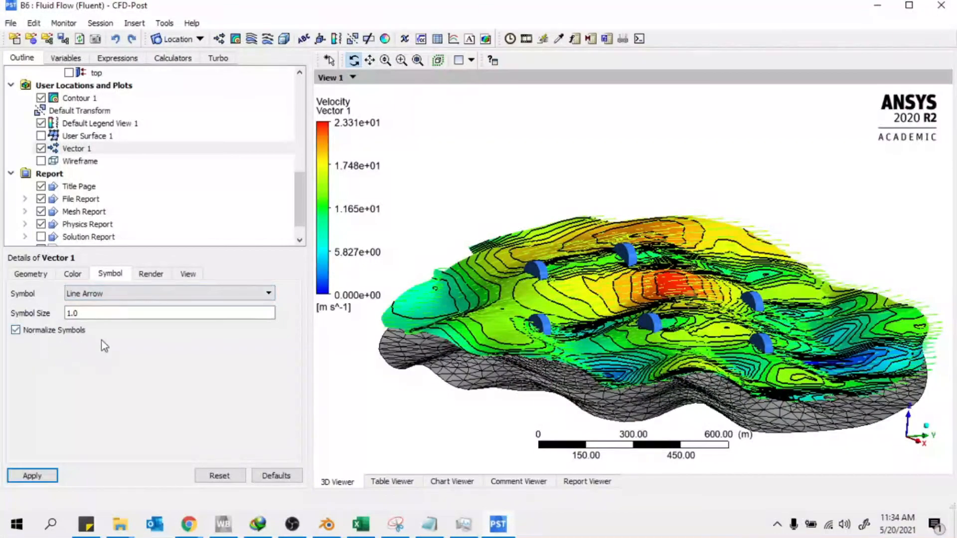
{"action": "left_click", "coordinate": [94, 298]}
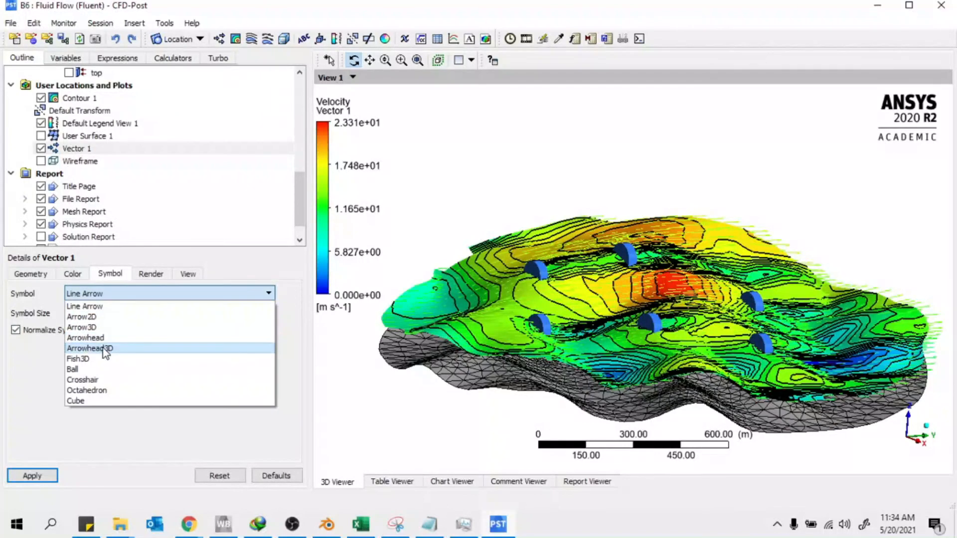
{"action": "left_click", "coordinate": [103, 348]}
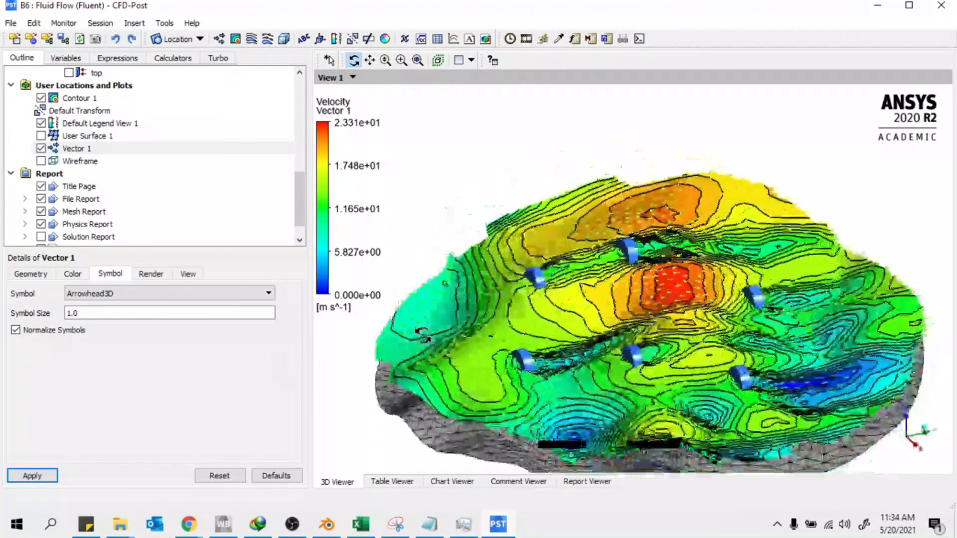
{"action": "left_click", "coordinate": [72, 274]}
Colour Vector 1 with a constant black colour
{"action": "left_click", "coordinate": [33, 274]}
{"action": "left_click", "coordinate": [73, 274]}
{"action": "left_click", "coordinate": [92, 293]}
{"action": "left_click", "coordinate": [83, 305]}
{"action": "left_click", "coordinate": [92, 318]}
{"action": "left_click", "coordinate": [92, 318]}
{"action": "left_click", "coordinate": [92, 318]}
{"action": "left_click", "coordinate": [92, 318]}
{"action": "left_click", "coordinate": [92, 318]}
{"action": "left_click", "coordinate": [92, 318]}
{"action": "left_click", "coordinate": [92, 318]}
{"action": "left_click", "coordinate": [91, 318]}
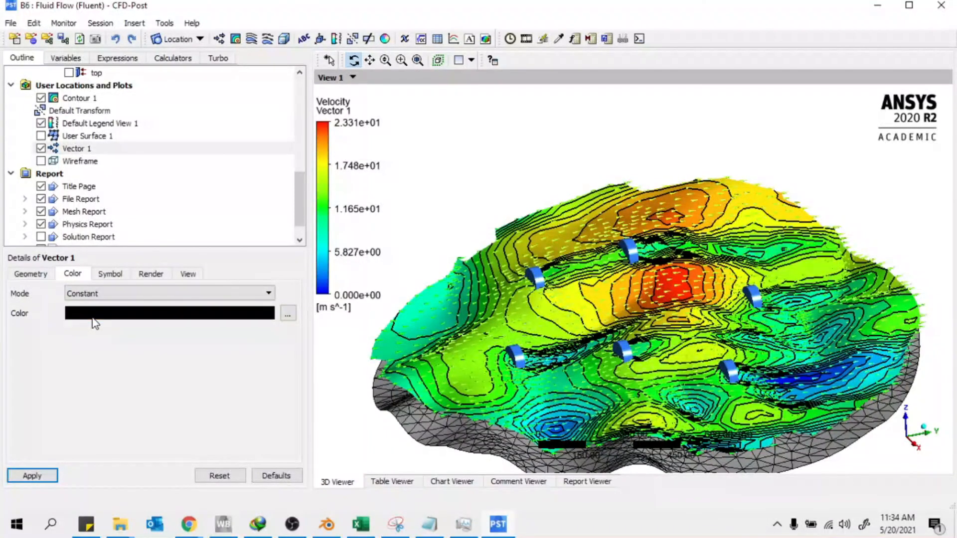
{"action": "left_click", "coordinate": [53, 476]}
Orbit the velocity plot toward the horizon and underside, then back to the coloured contour top
{"action": "middle_click_drag", "start_coordinate": [705, 357], "coordinate": [707, 327]}
{"action": "scroll", "coordinate": [707, 326], "scroll_direction": "up", "scroll_amount": 5}
{"action": "scroll", "coordinate": [707, 326], "scroll_direction": "down", "scroll_amount": 2}
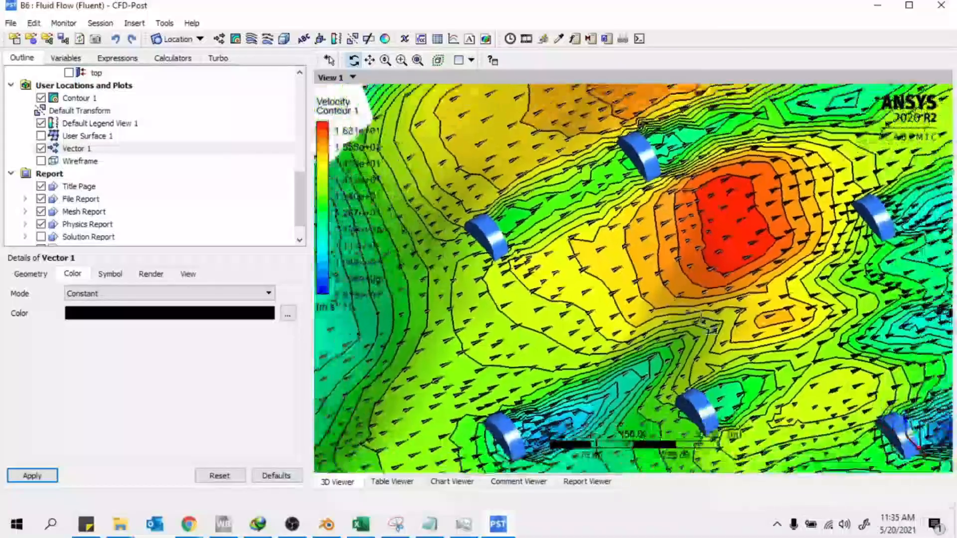
{"action": "scroll", "coordinate": [707, 325], "scroll_direction": "down", "scroll_amount": 4}
{"action": "middle_click_drag", "start_coordinate": [732, 366], "coordinate": [555, 382]}
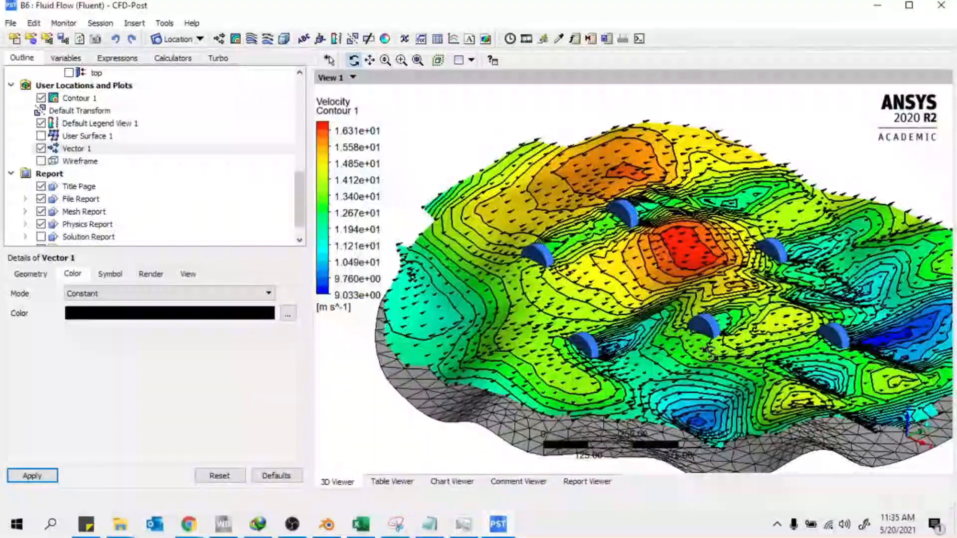
{"action": "middle_click_drag", "start_coordinate": [638, 265], "coordinate": [630, 296]}
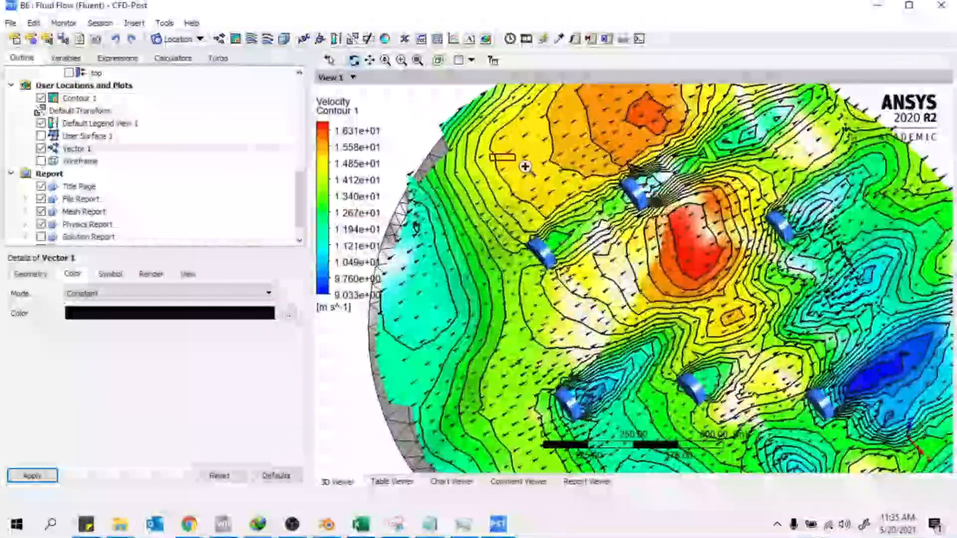
{"action": "scroll", "coordinate": [526, 168], "scroll_direction": "up", "scroll_amount": 5}
{"action": "middle_click_drag", "start_coordinate": [705, 282], "coordinate": [817, 307]}
{"action": "scroll", "coordinate": [720, 197], "scroll_direction": "down", "scroll_amount": 5}
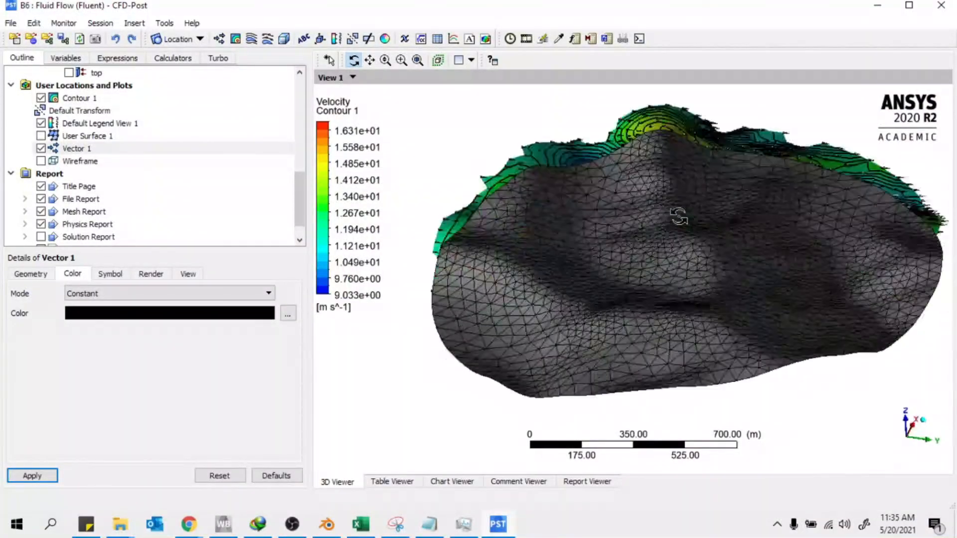
{"action": "middle_click_drag", "start_coordinate": [678, 216], "coordinate": [490, 69]}
{"action": "middle_click_drag", "start_coordinate": [659, 187], "coordinate": [667, 248]}
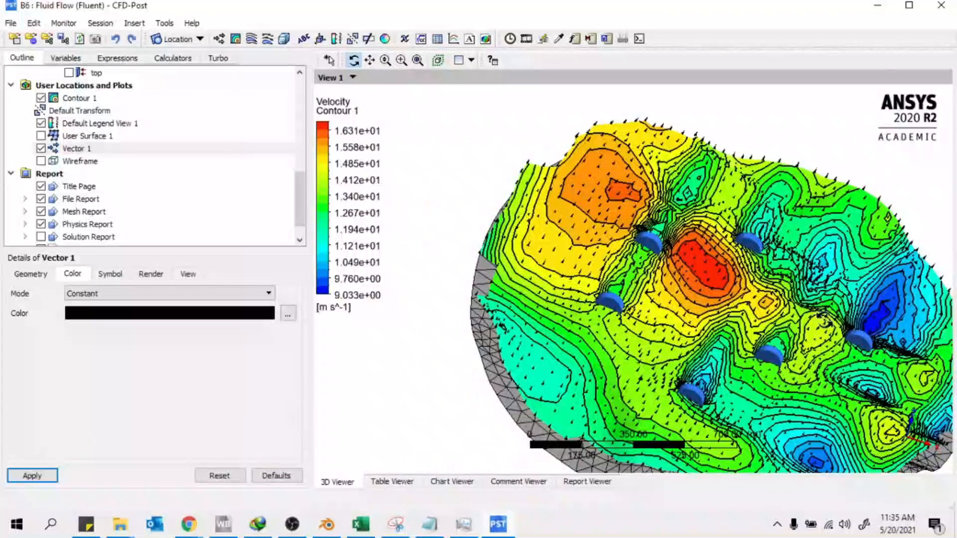
Zoom into boxed terrain regions from low, underside and near-top angles, then close CFD-Post
{"action": "scroll", "coordinate": [824, 320], "scroll_direction": "down", "scroll_amount": 3}
{"action": "middle_click_drag", "start_coordinate": [825, 319], "coordinate": [536, 170]}
{"action": "left_click_drag", "start_coordinate": [537, 170], "coordinate": [914, 435]}
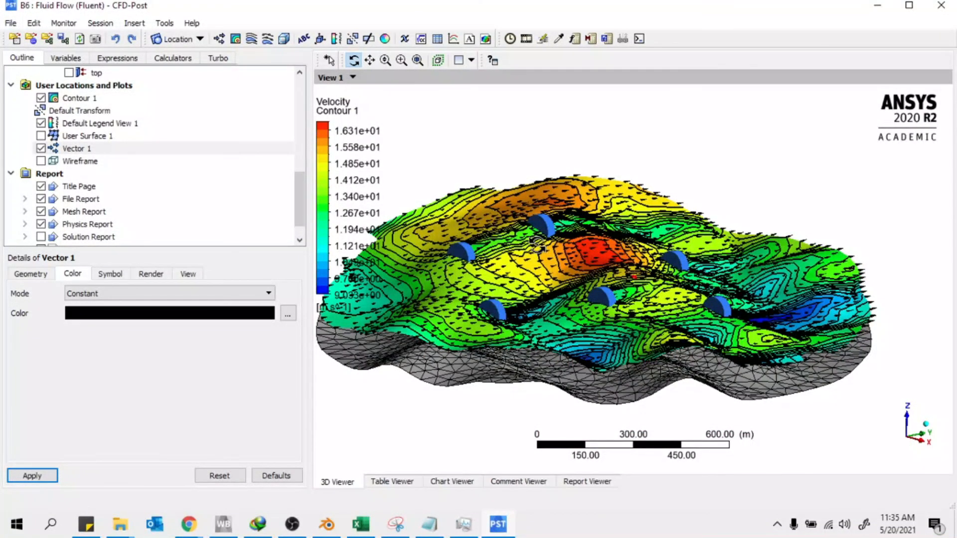
{"action": "left_click_drag", "start_coordinate": [577, 253], "coordinate": [609, 281]}
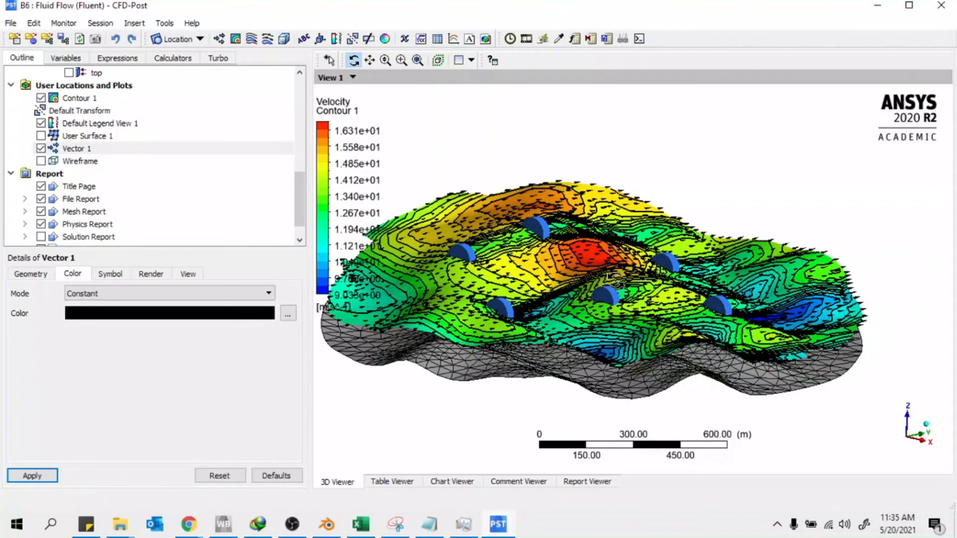
{"action": "left_click_drag", "start_coordinate": [530, 308], "coordinate": [646, 325]}
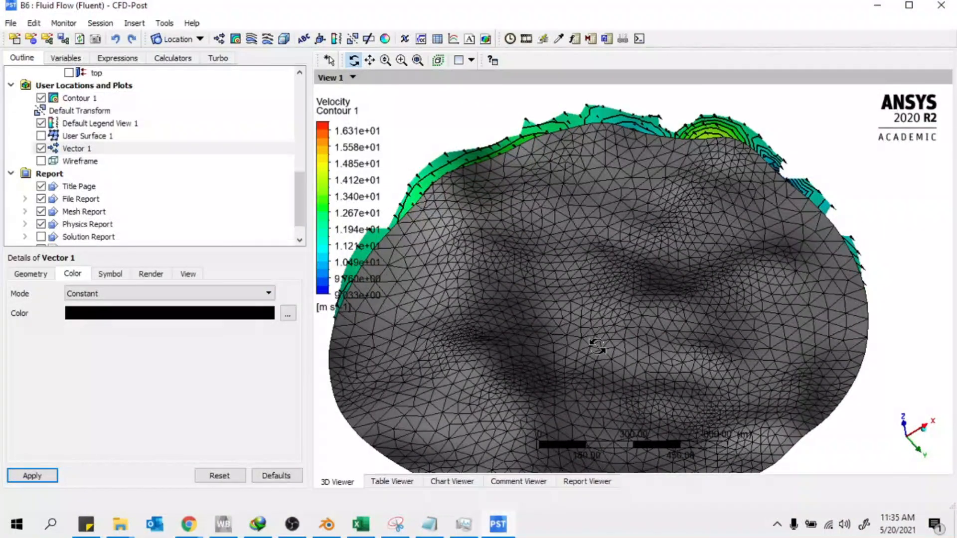
{"action": "left_click_drag", "start_coordinate": [597, 346], "coordinate": [607, 388]}
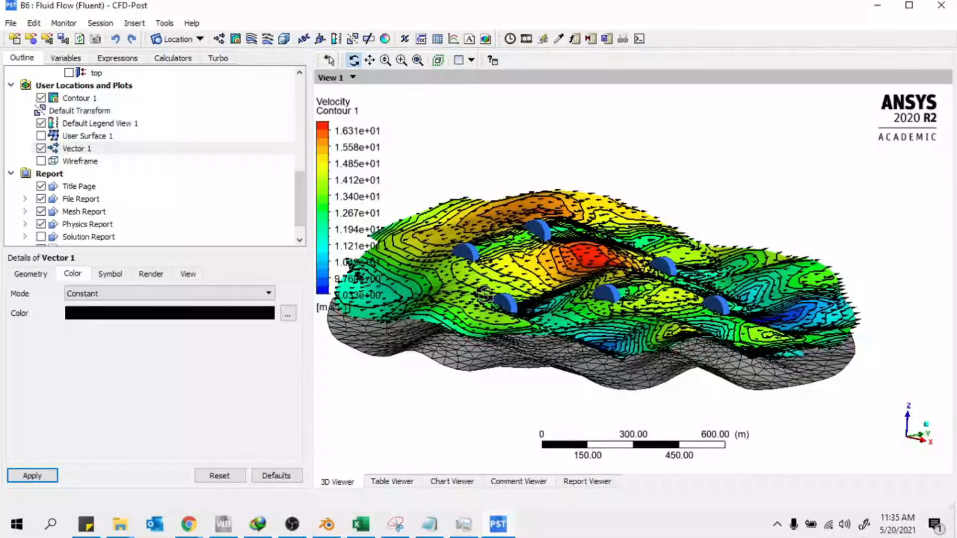
{"action": "right_click_drag", "start_coordinate": [480, 186], "coordinate": [756, 384]}
{"action": "mouse_move", "coordinate": [642, 172]}
{"action": "left_mouse_down"}
{"action": "mouse_move", "coordinate": [609, 245]}
{"action": "mouse_move", "coordinate": [608, 189]}
{"action": "mouse_move", "coordinate": [641, 187]}
{"action": "left_mouse_up"}
{"action": "scroll", "coordinate": [610, 246], "scroll_direction": "down", "scroll_amount": 2}
{"action": "scroll", "coordinate": [610, 245], "scroll_direction": "down", "scroll_amount": 3}
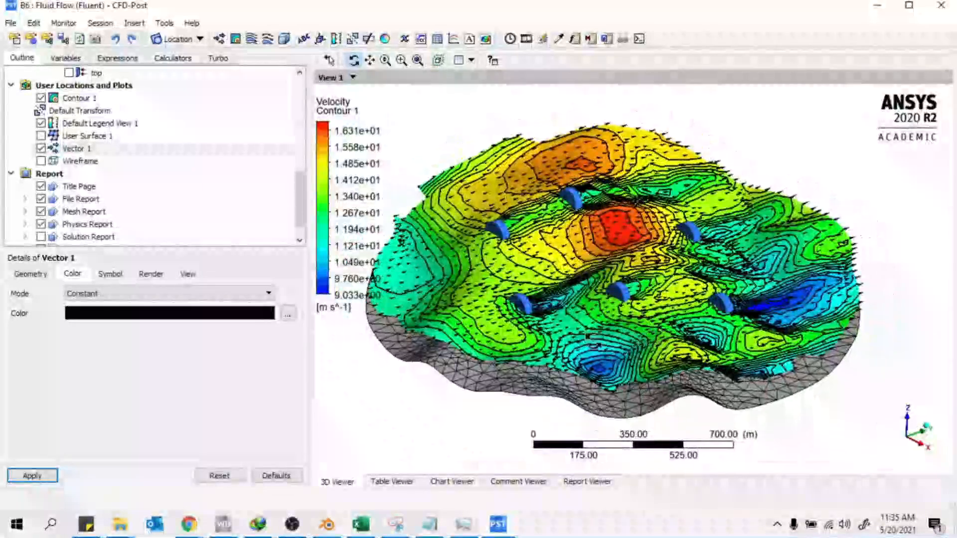
{"action": "left_click", "coordinate": [942, 15]}
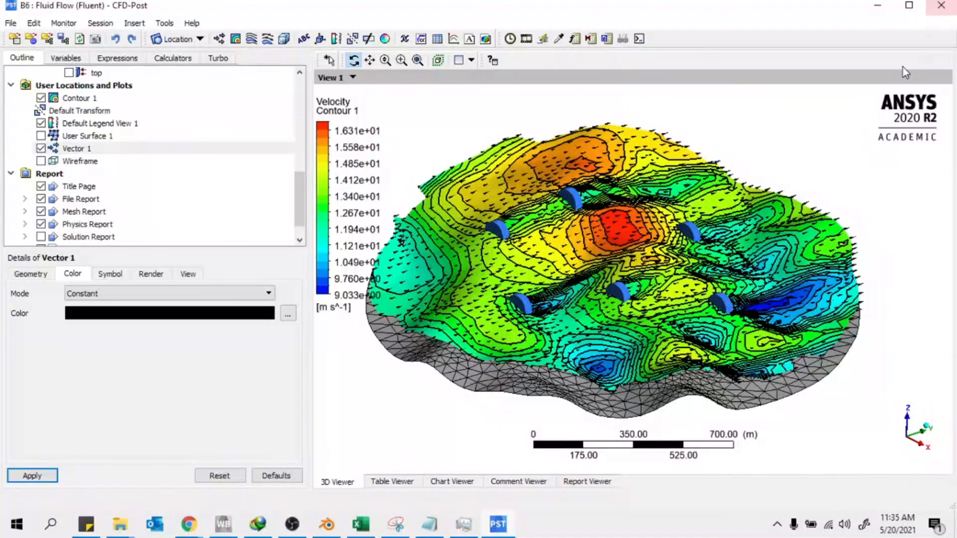